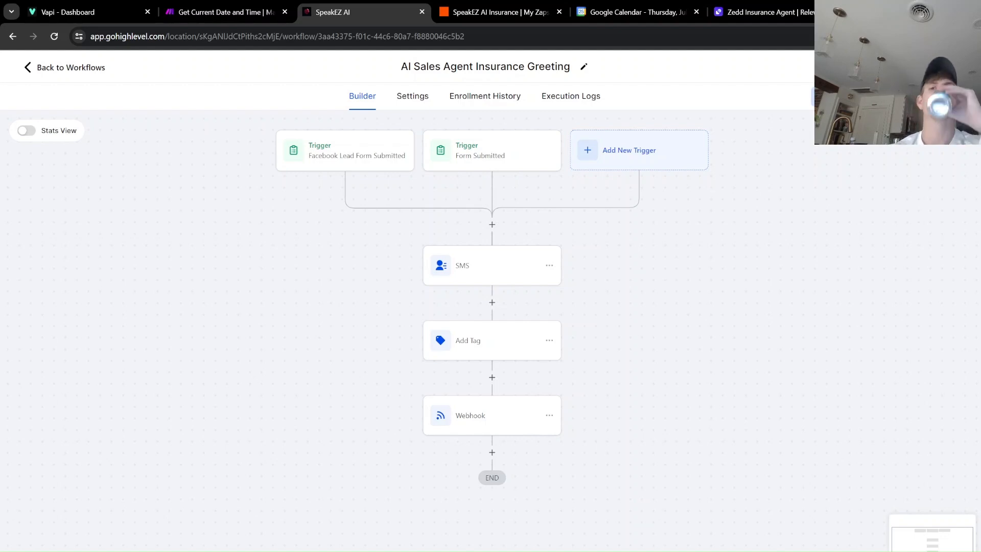
Run a workflow test of the AI Sales Agent Insurance Greeting on the test contact.
click(842, 97)
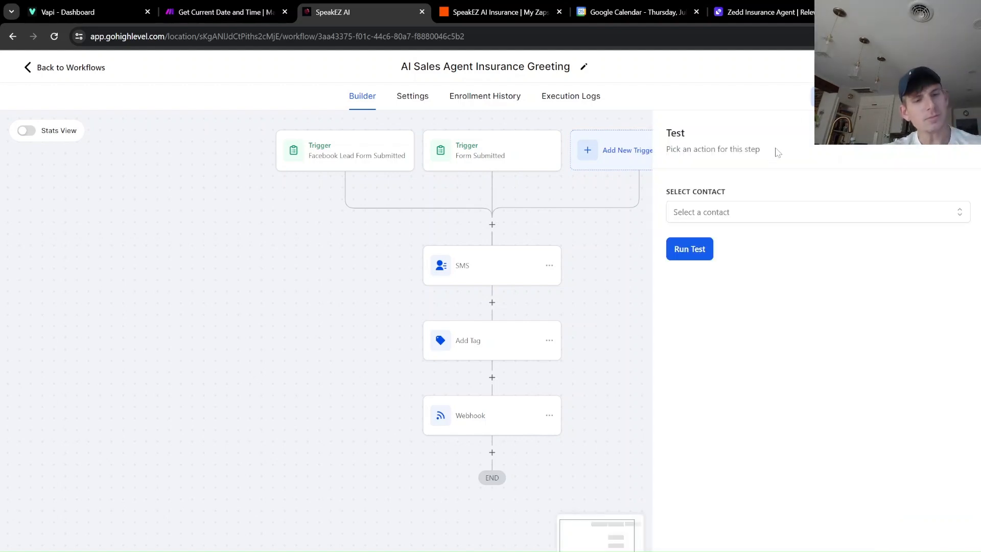
click(730, 211)
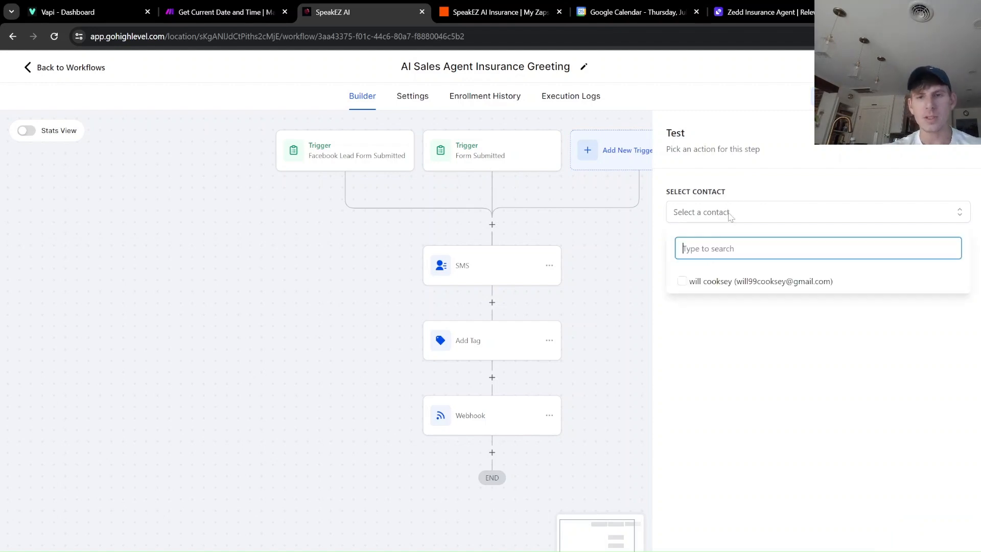
click(682, 281)
click(694, 258)
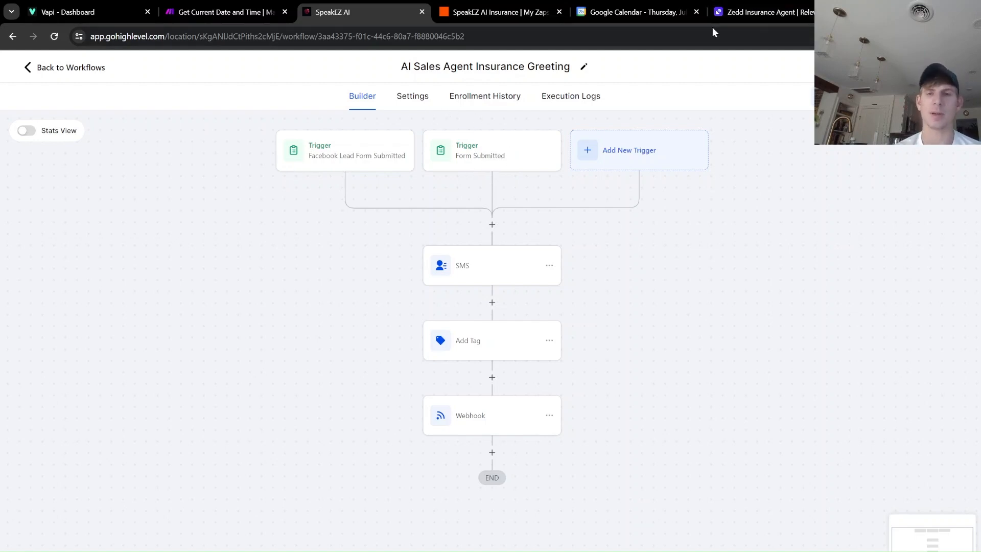
Check the new Insurance task's call-or-text greeting in Relevance AI, then return to GoHighLevel.
click(742, 13)
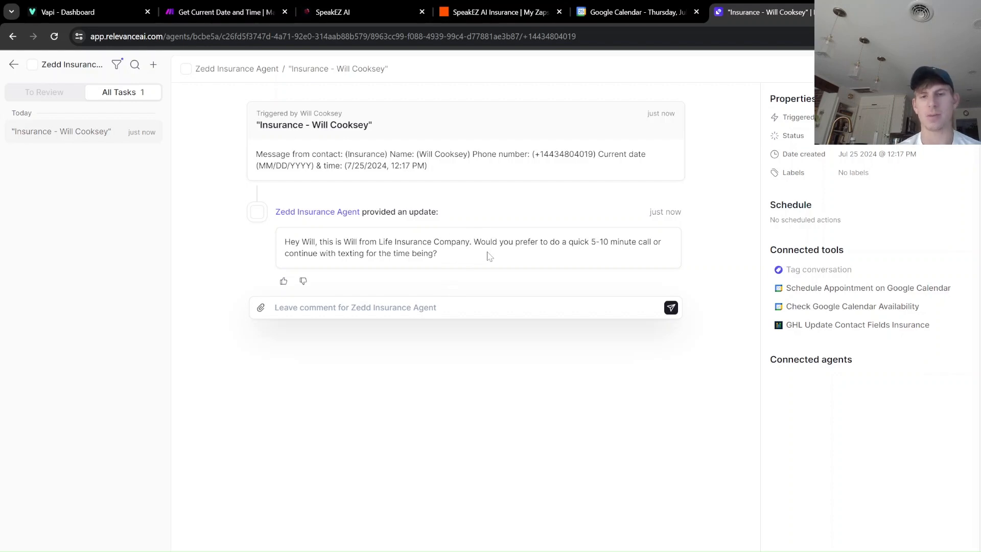
click(361, 307)
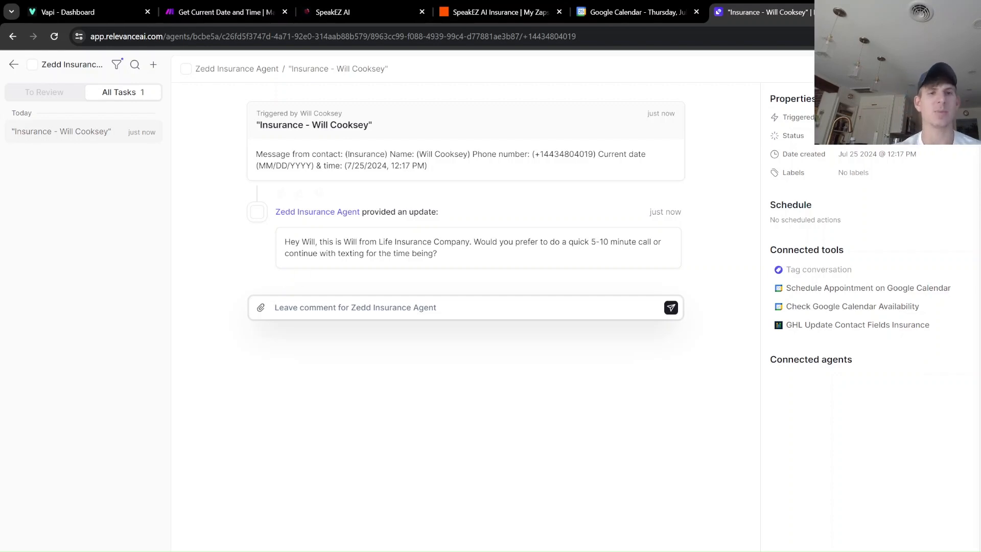
click(345, 17)
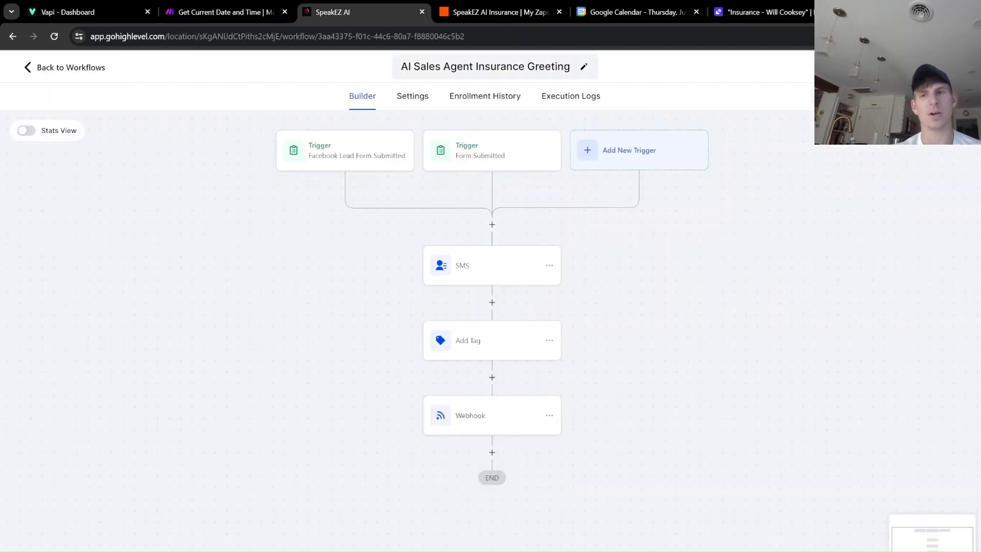
Leave the workflow editor for the workflows list and open the GoHighLevel Conversations inbox.
click(77, 71)
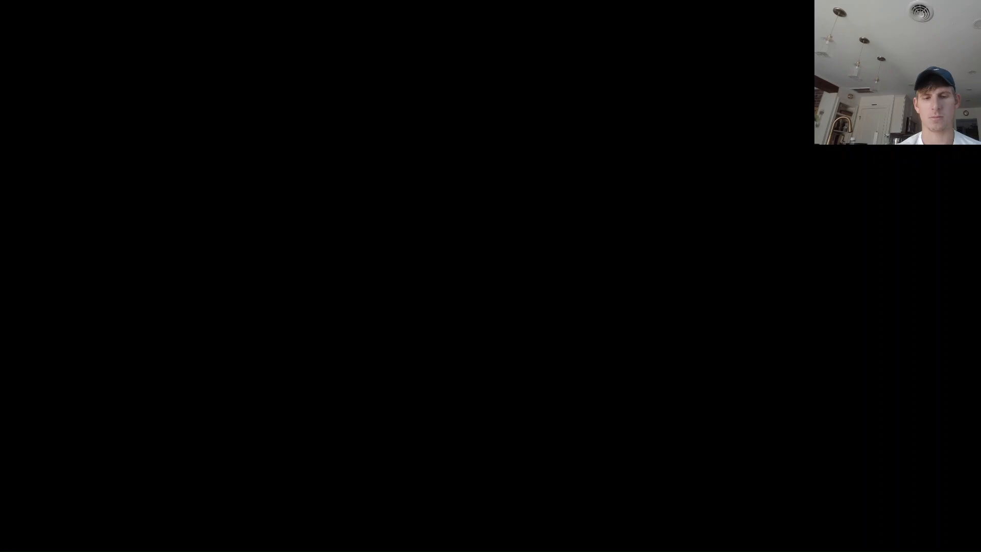
mouse_move(608, 550)
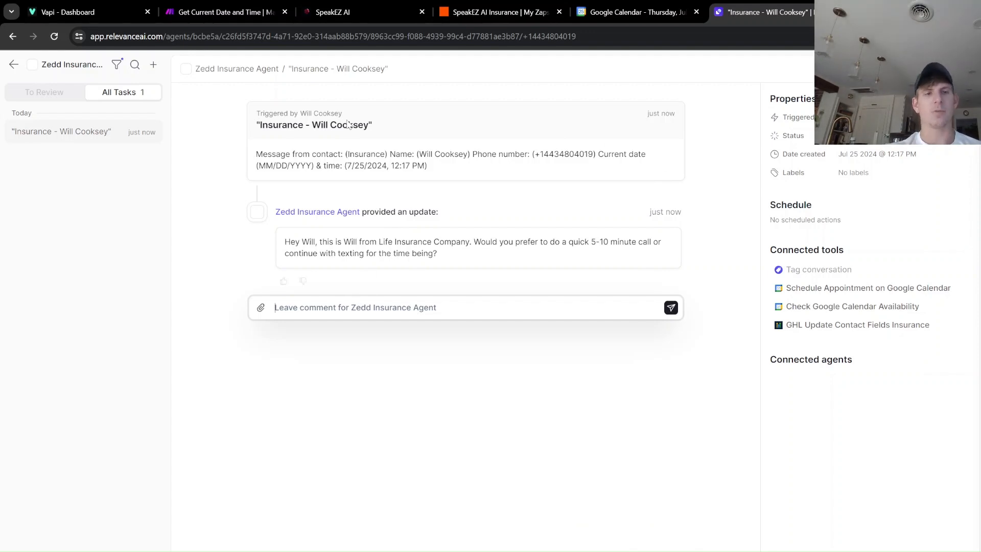
click(336, 16)
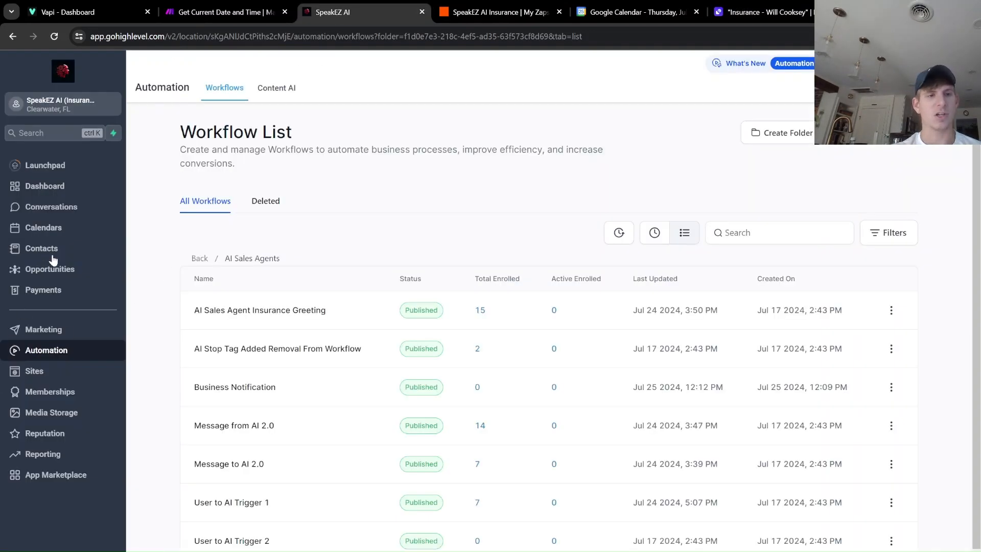
click(73, 209)
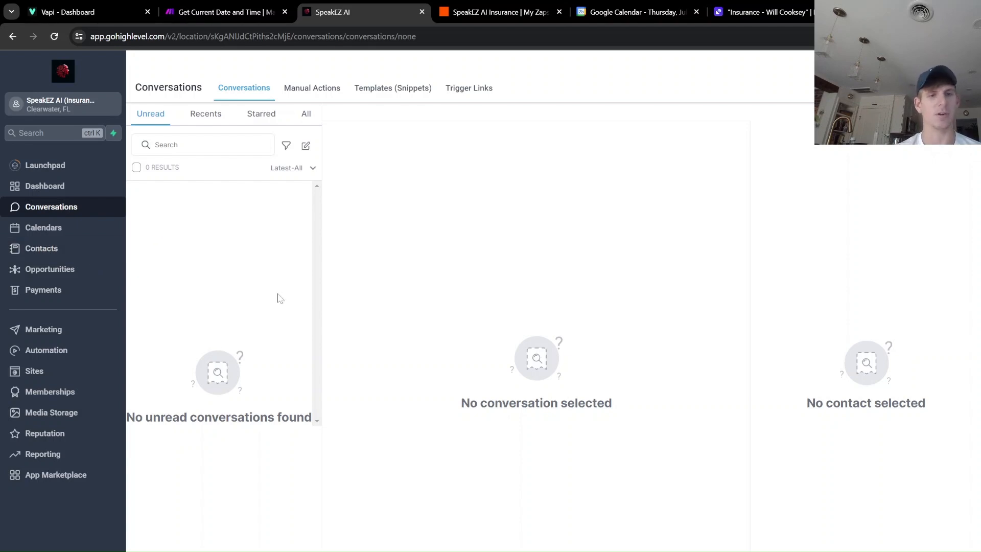
Show all conversations, then open the test contact's details from Contacts.
click(305, 114)
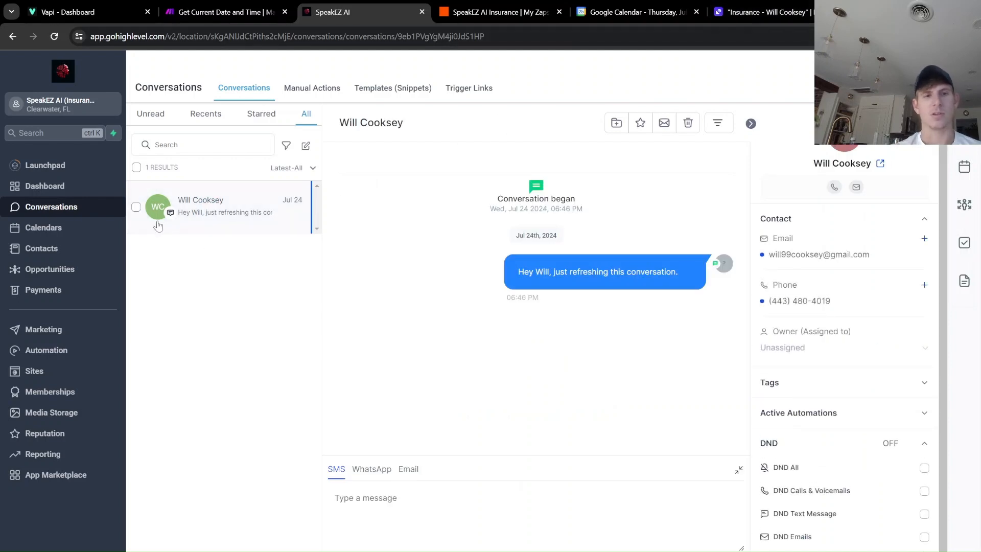
click(57, 254)
click(262, 249)
scroll(325, 350, down, 6)
scroll(325, 349, down, 10)
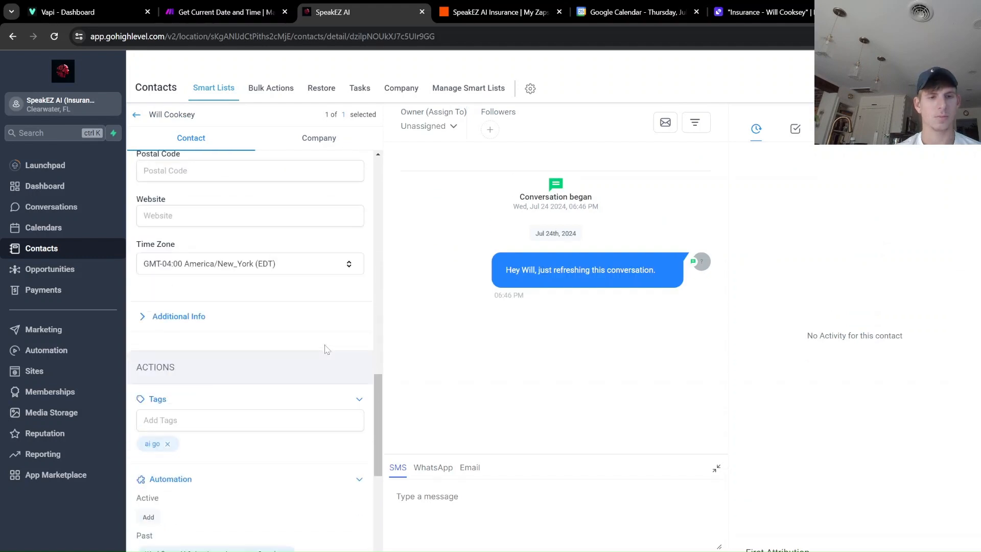
scroll(327, 349, down, 5)
scroll(327, 350, up, 12)
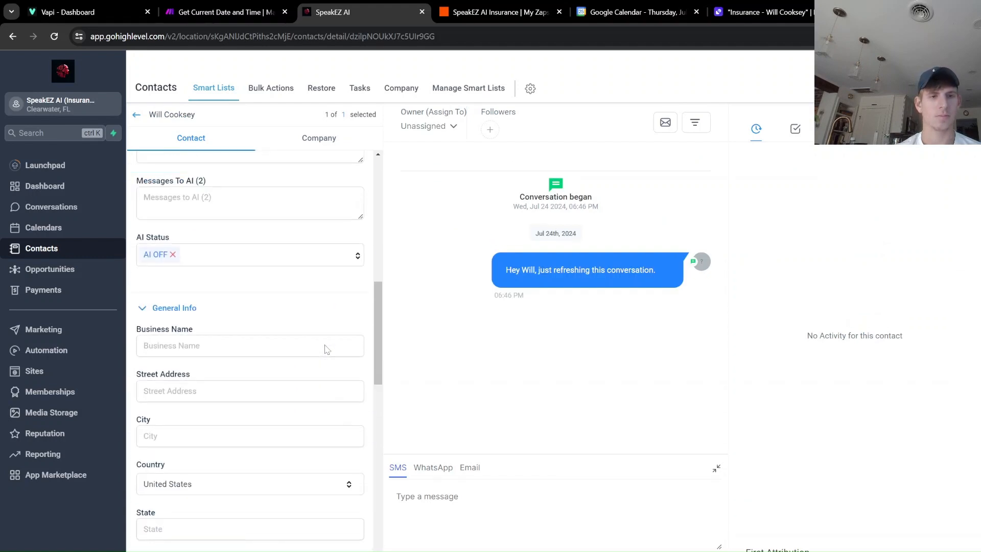
scroll(327, 350, up, 9)
scroll(327, 350, up, 1)
scroll(328, 350, down, 9)
scroll(230, 369, up, 1)
scroll(199, 369, up, 1)
scroll(212, 367, down, 5)
scroll(270, 358, down, 3)
Verify the agent's greeting stored in the contact's Ai Response field, then return to Relevance AI.
click(183, 375)
scroll(182, 374, down, 1)
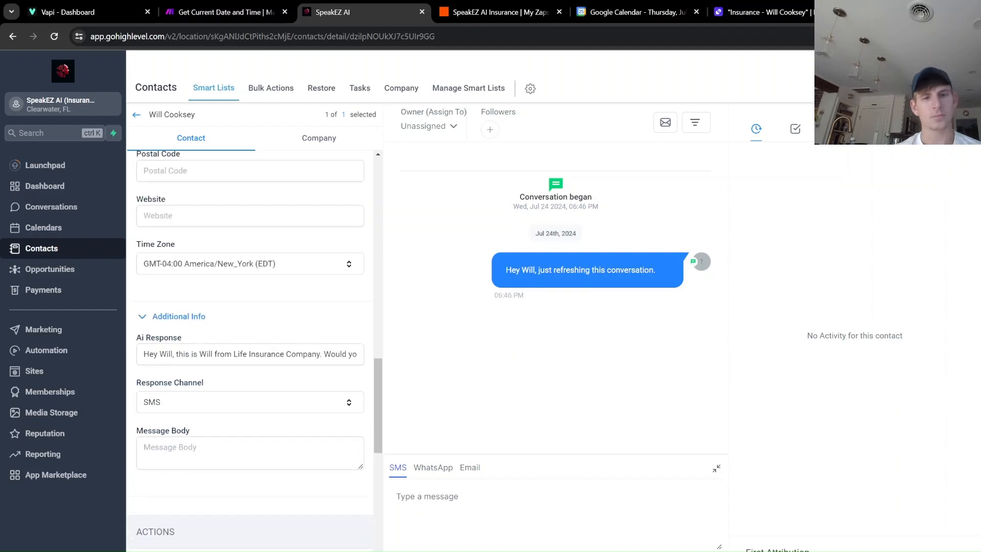
click(143, 354)
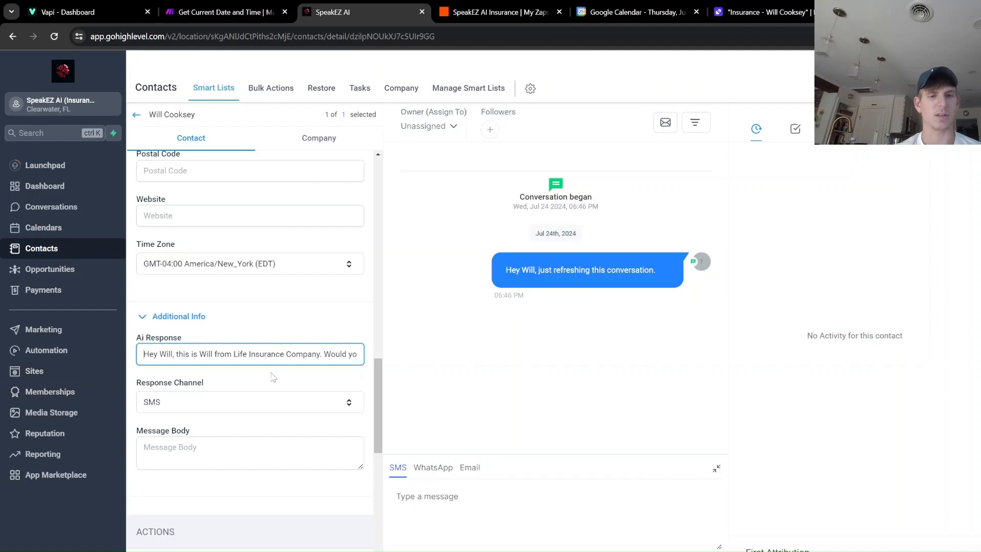
click(799, 6)
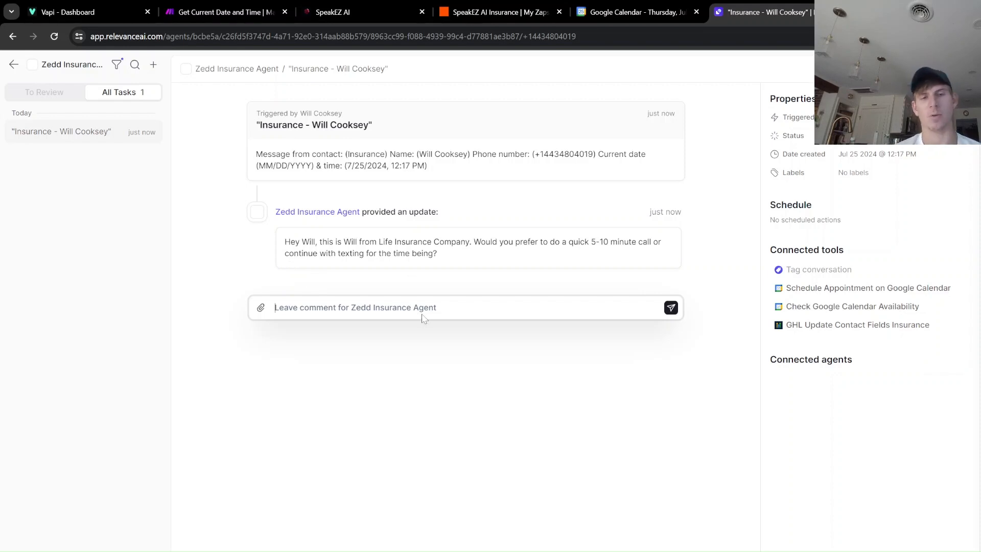
Reply to the agent with 'hey just texting for now' and 'myself and my wife.'.
text(hey)
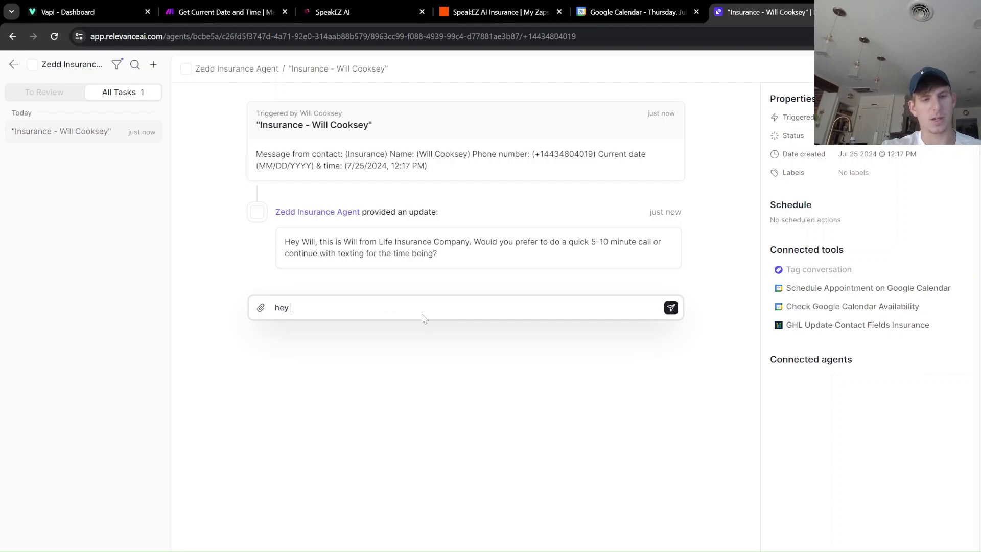
text( just texting )
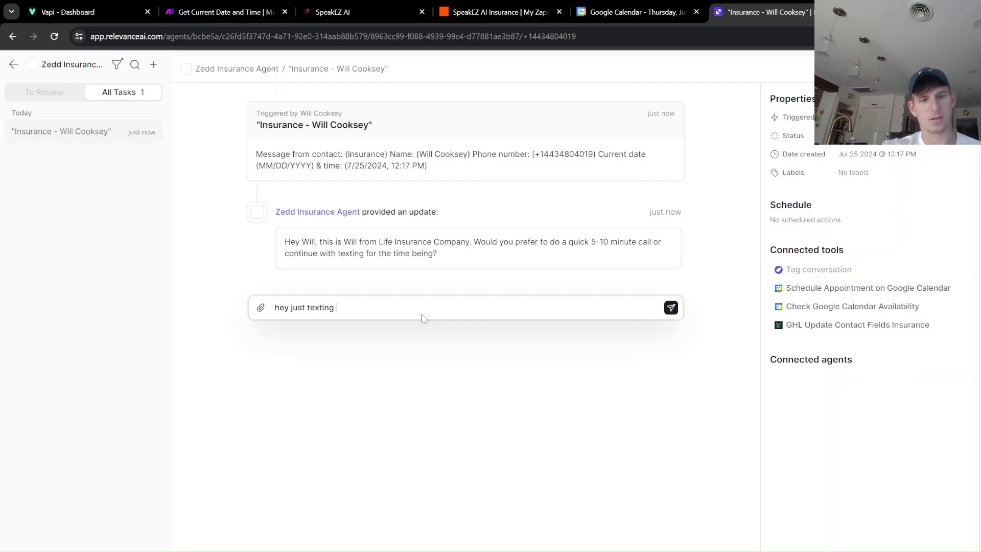
text(for now)
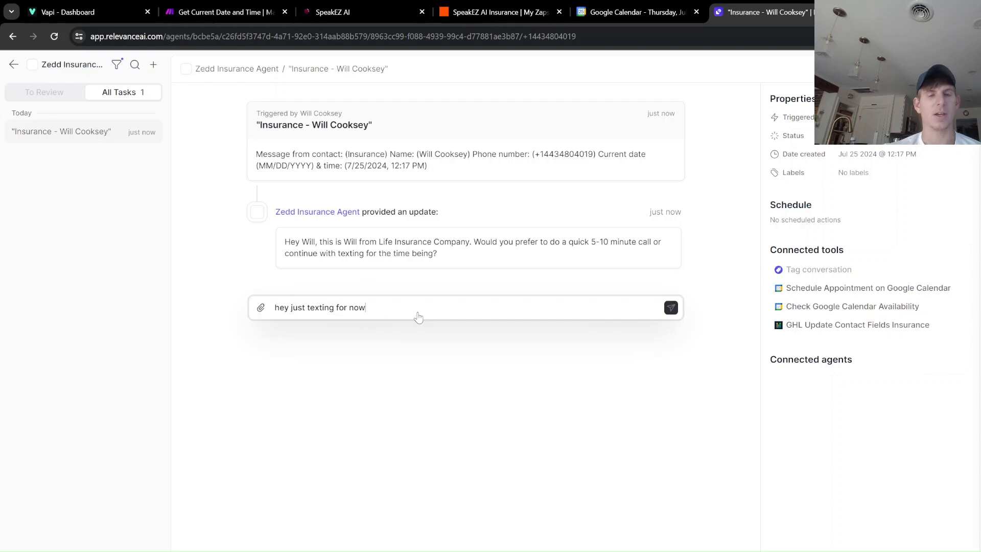
key(Return)
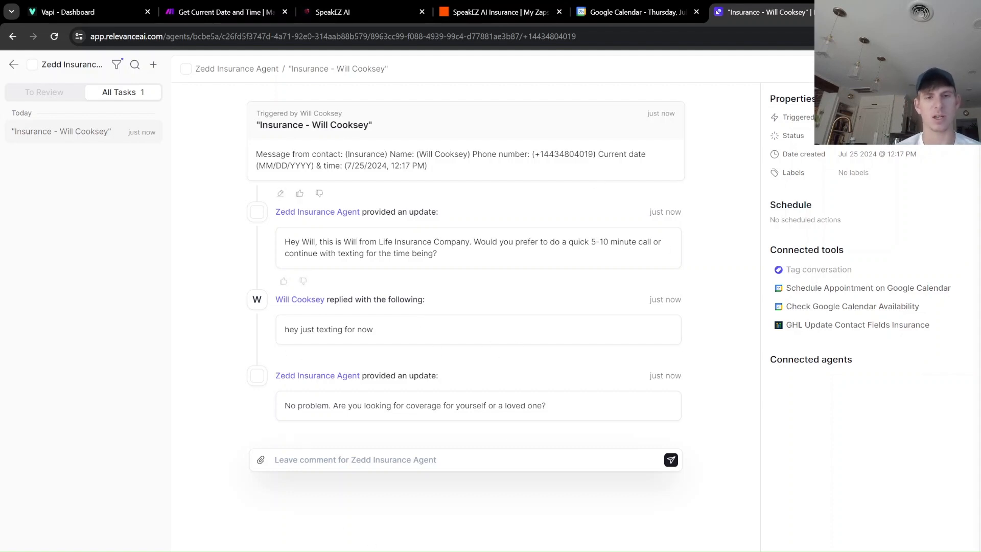
click(493, 461)
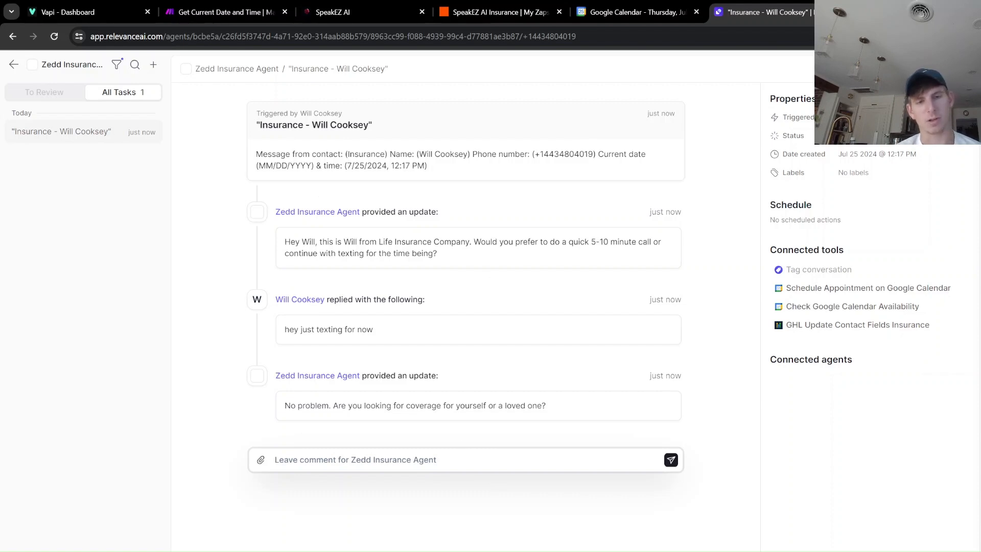
text(mysekf and)
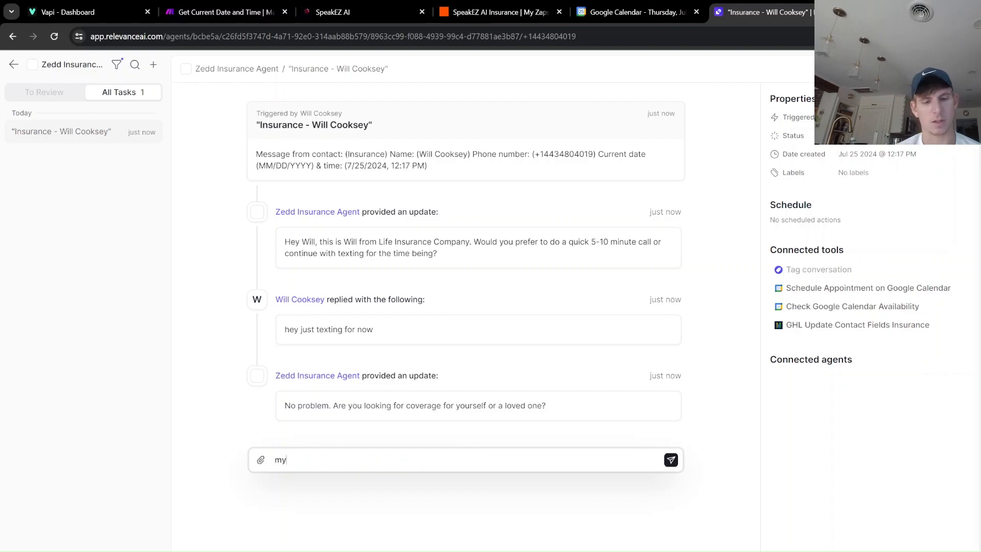
key(BackSpace)
key(BackSpace)
key(BackSpace)
key(BackSpace)
key(BackSpace)
key(BackSpace)
key(BackSpace)
text(lf and my wife.)
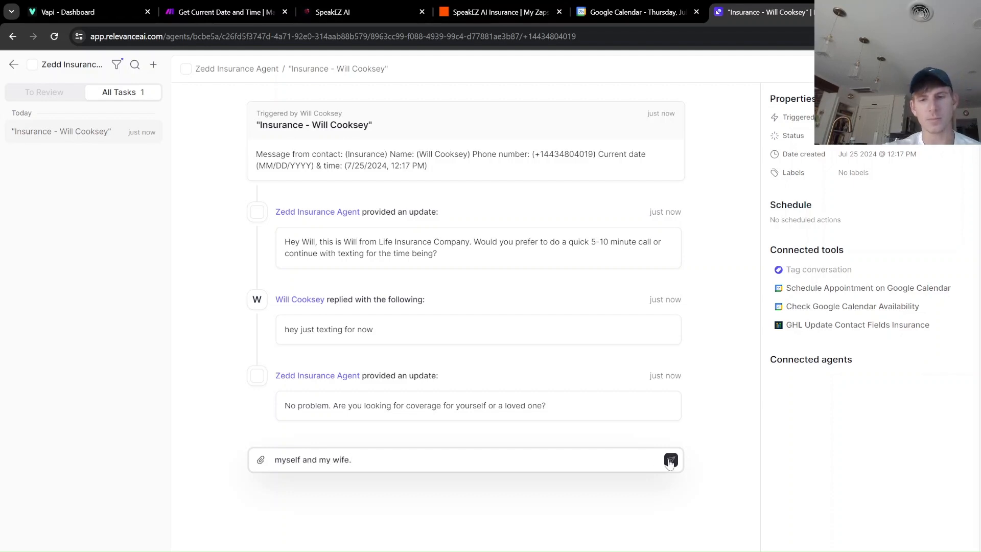
click(671, 460)
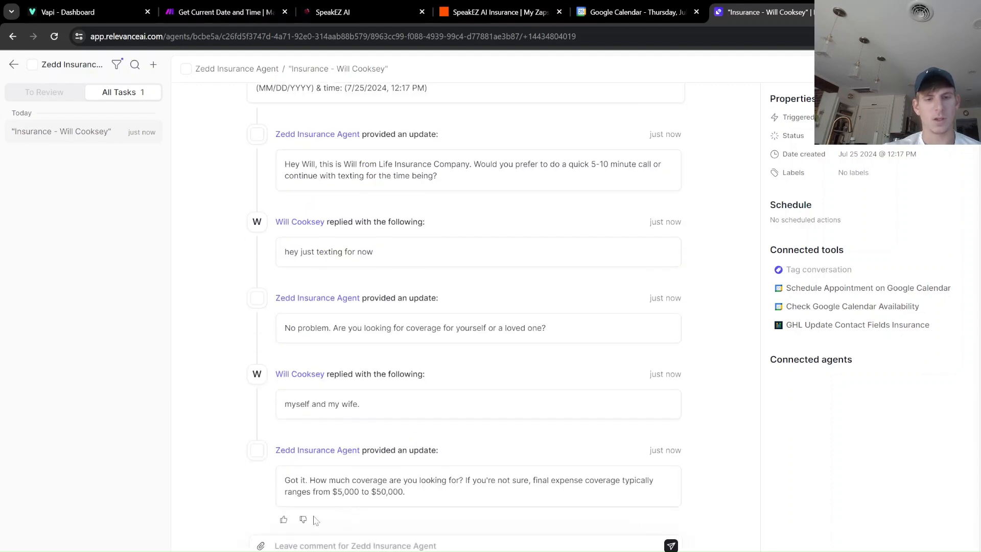
click(394, 546)
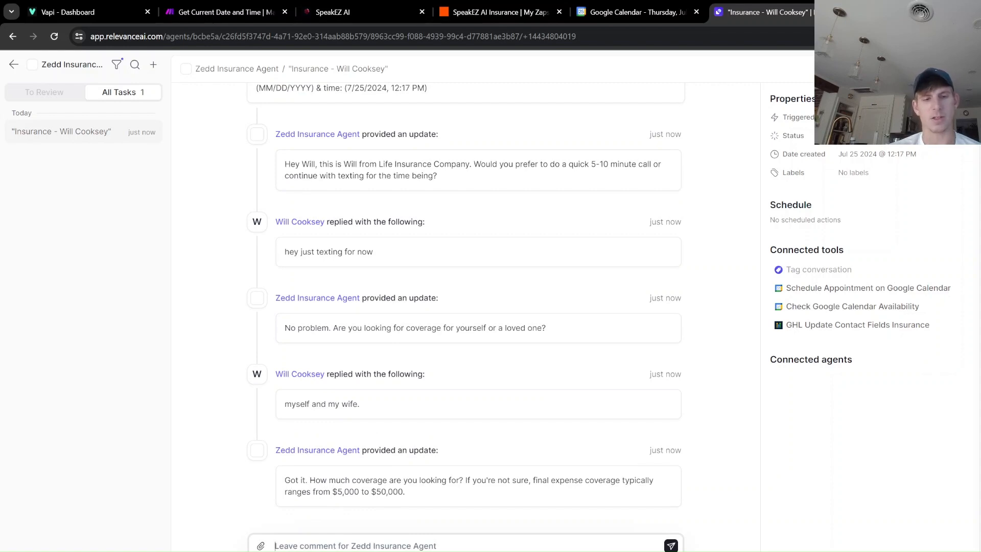
Answer the agent with '50k each' coverage and 'Florida' as the state.
text(5)
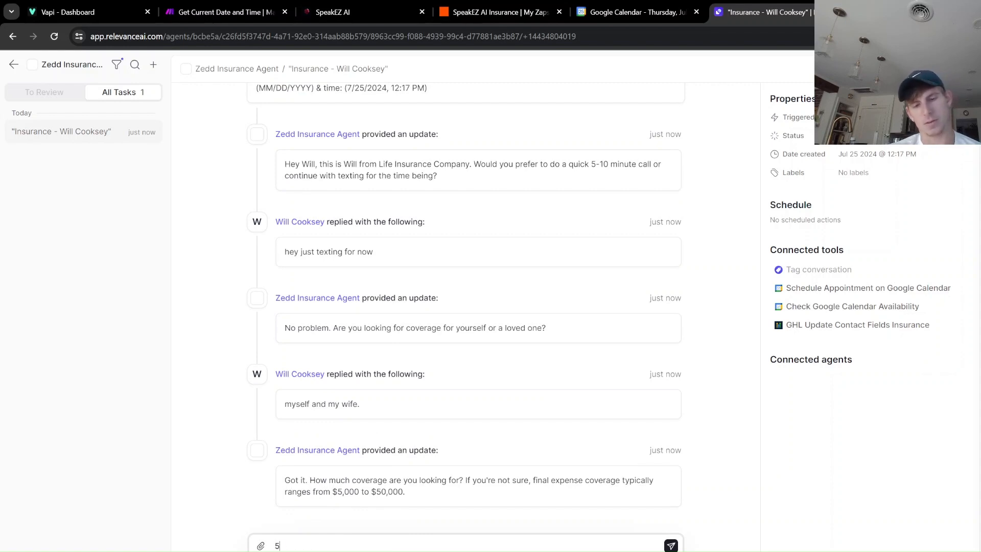
text(0k each)
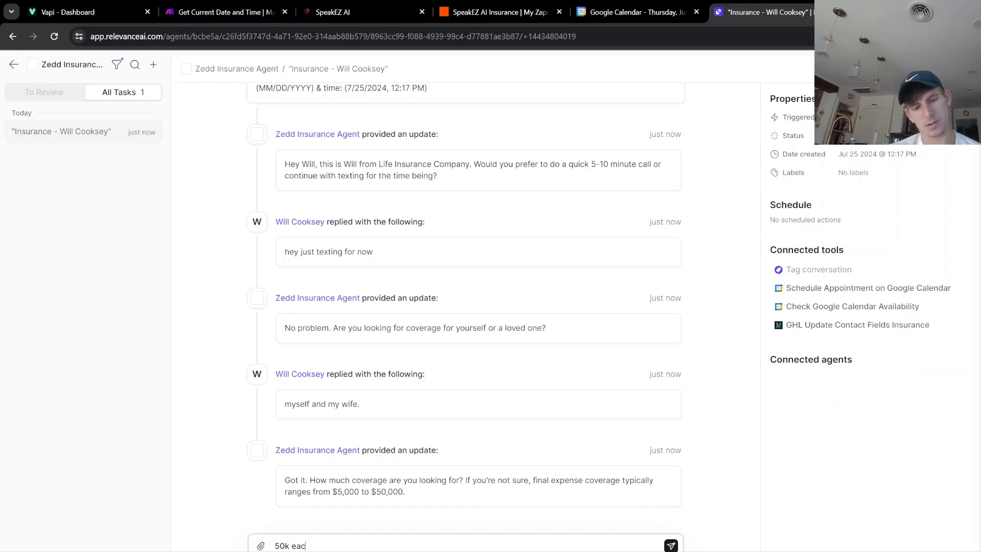
click(670, 545)
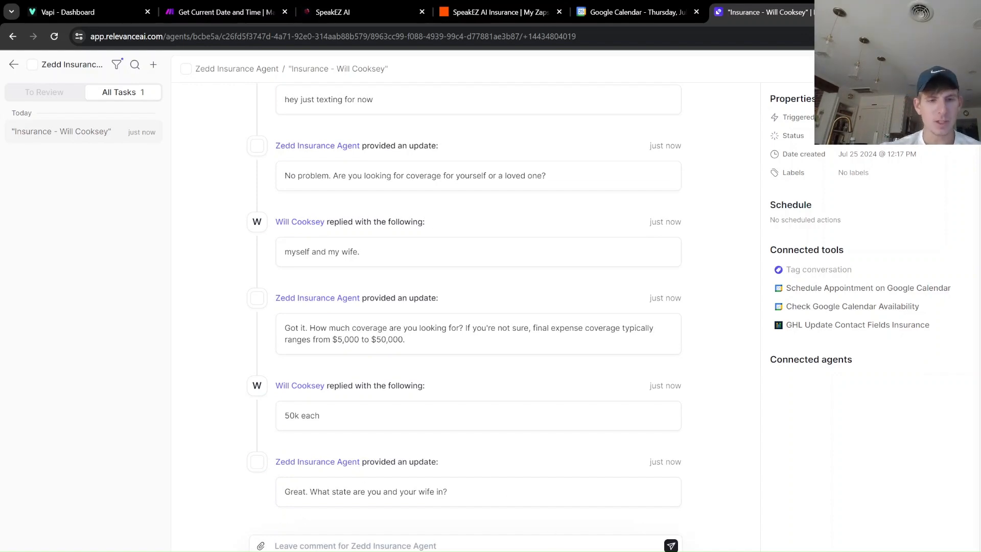
click(408, 546)
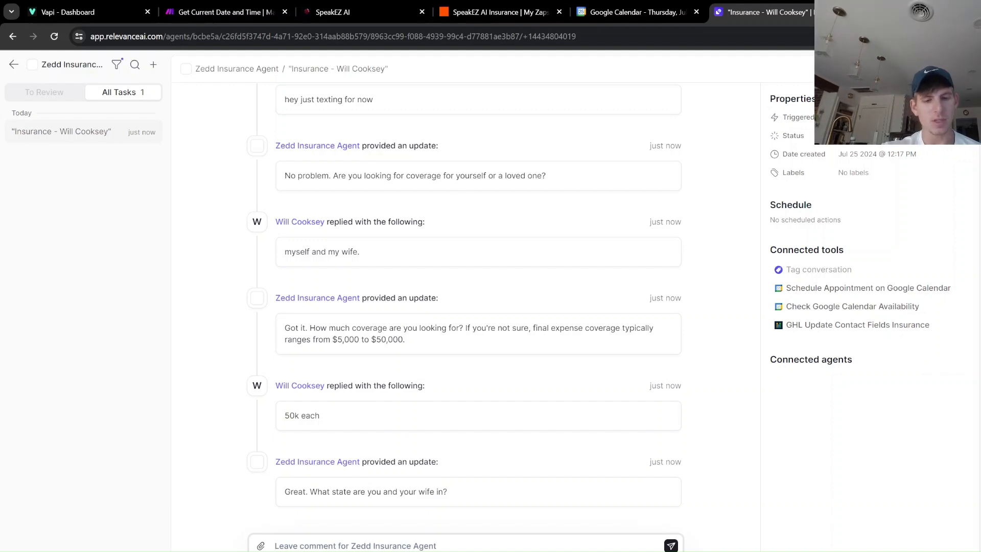
text(Florida)
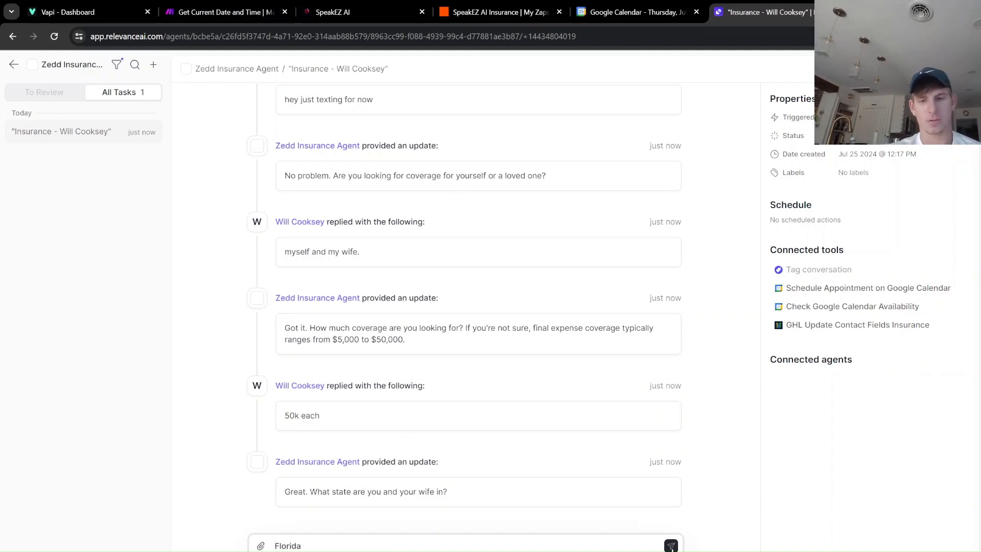
click(671, 545)
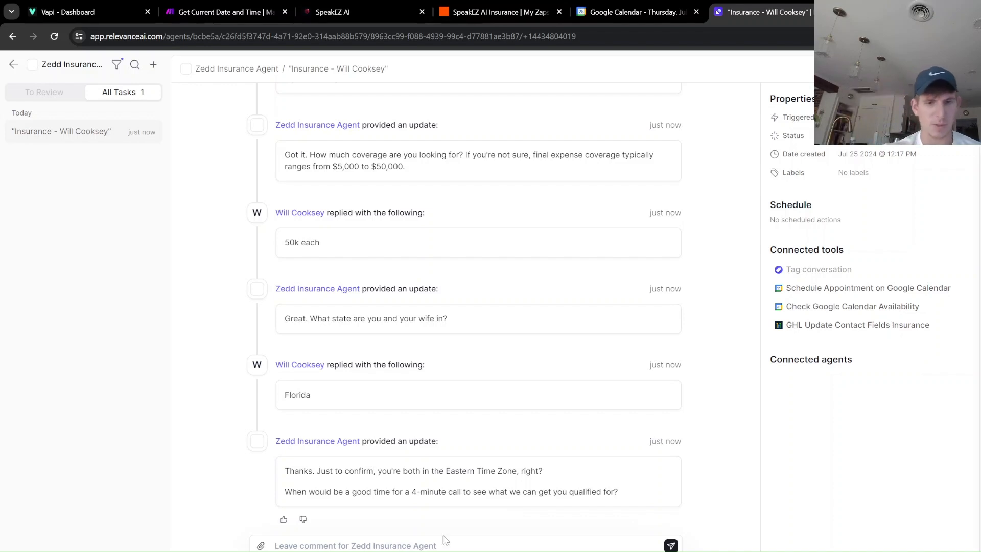
Request a 6:30 call later today and review the calendar-availability step the agent ran.
click(467, 545)
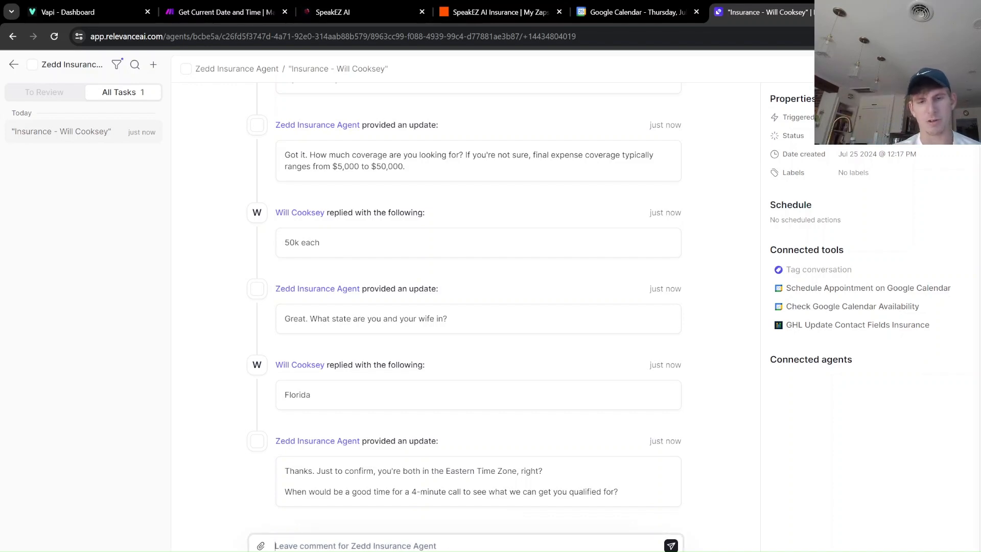
text(yeah and if we could do)
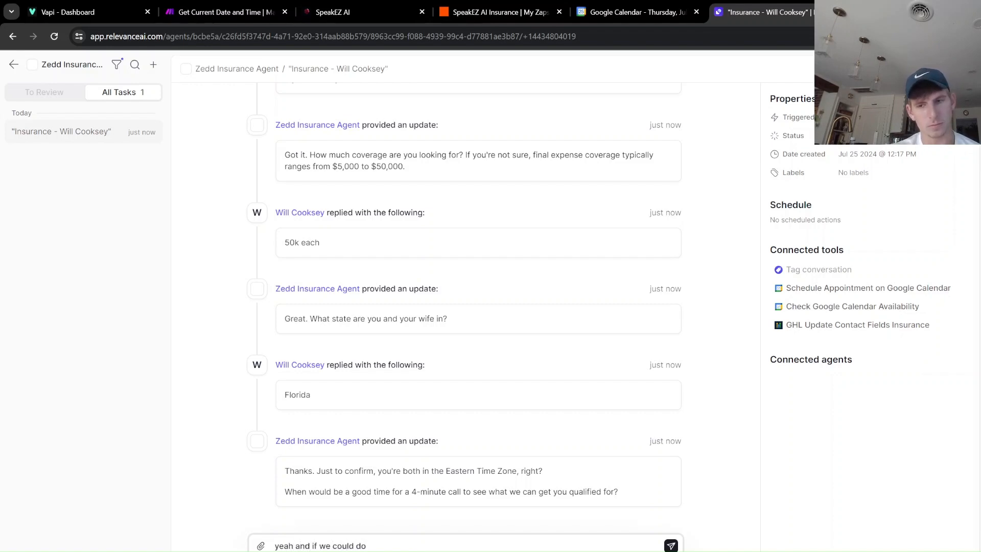
text( later today that would be great.)
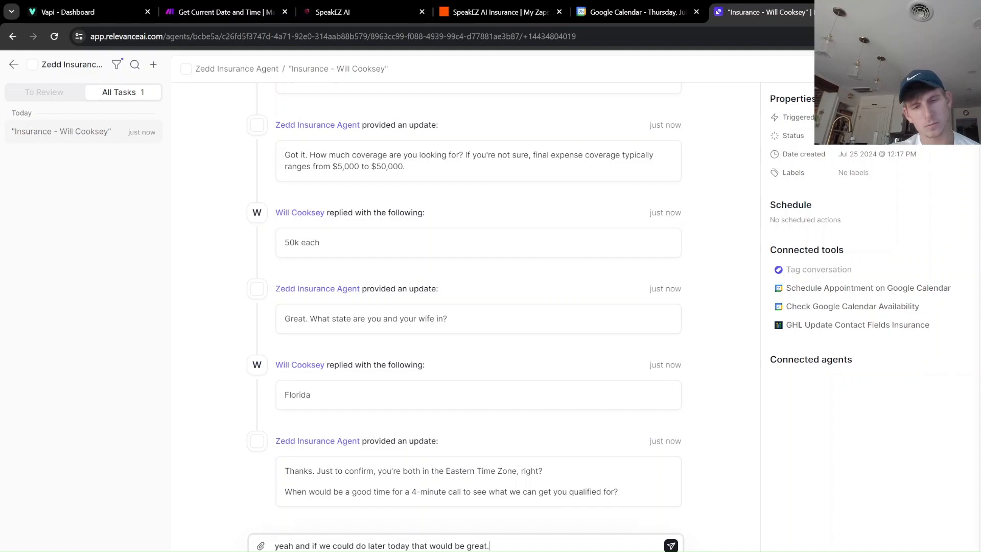
text( like 6)
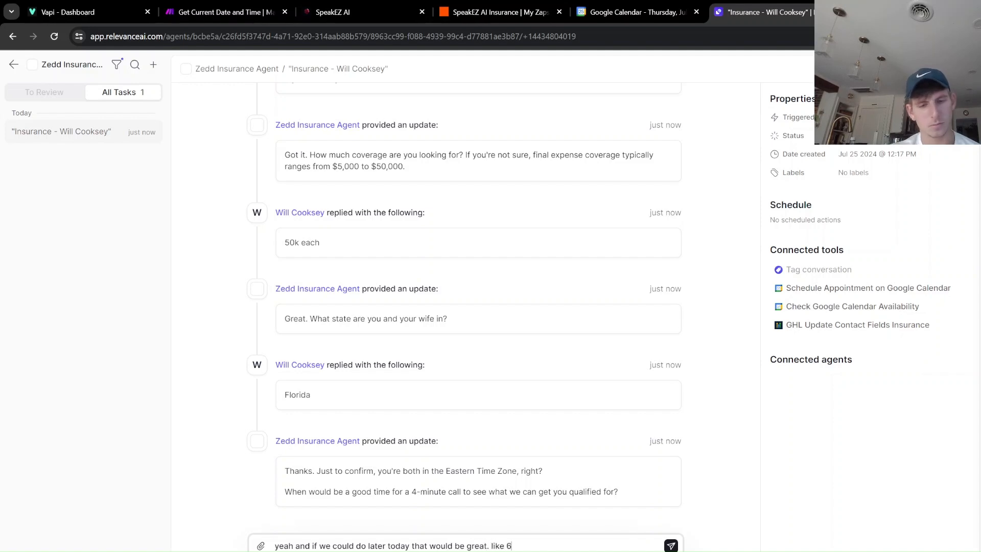
text(:30?)
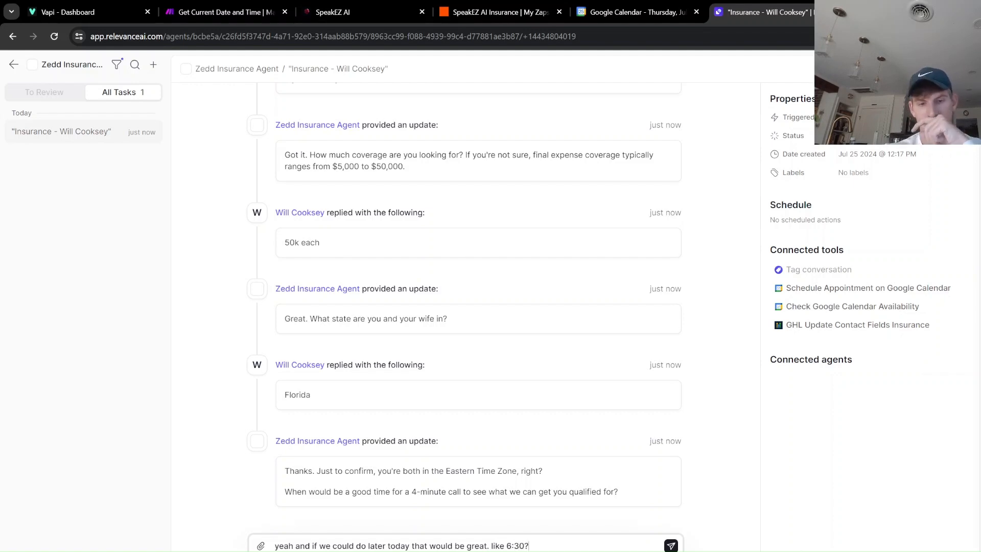
click(670, 546)
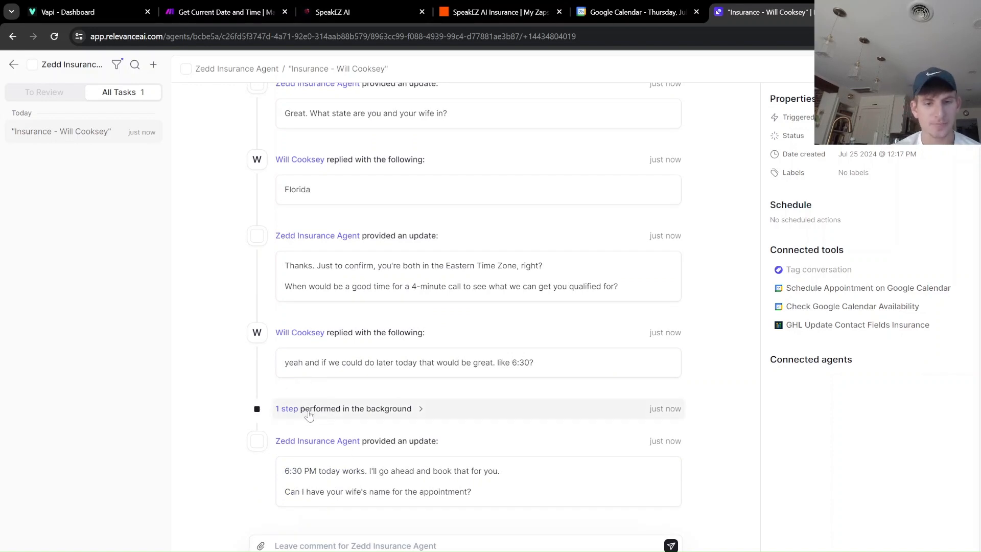
click(310, 410)
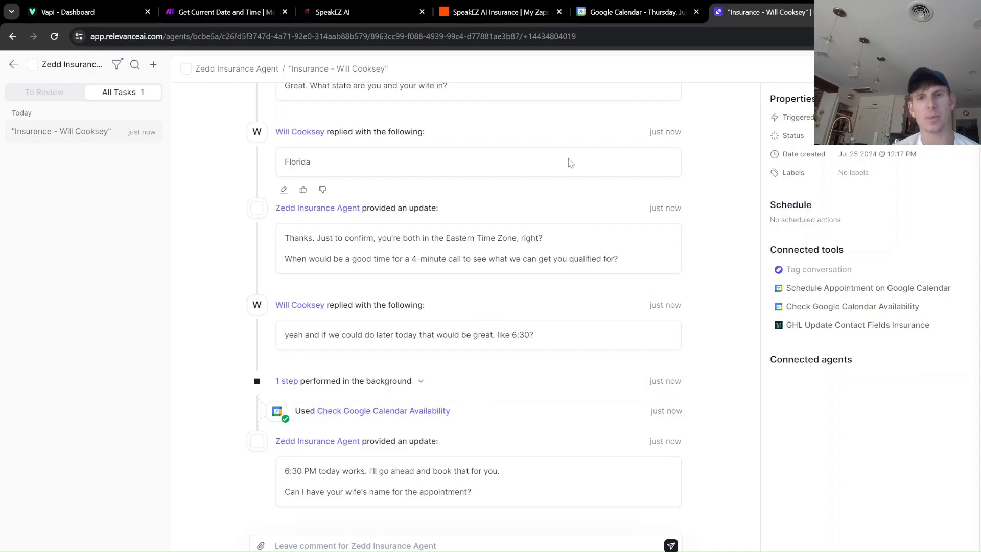
click(637, 14)
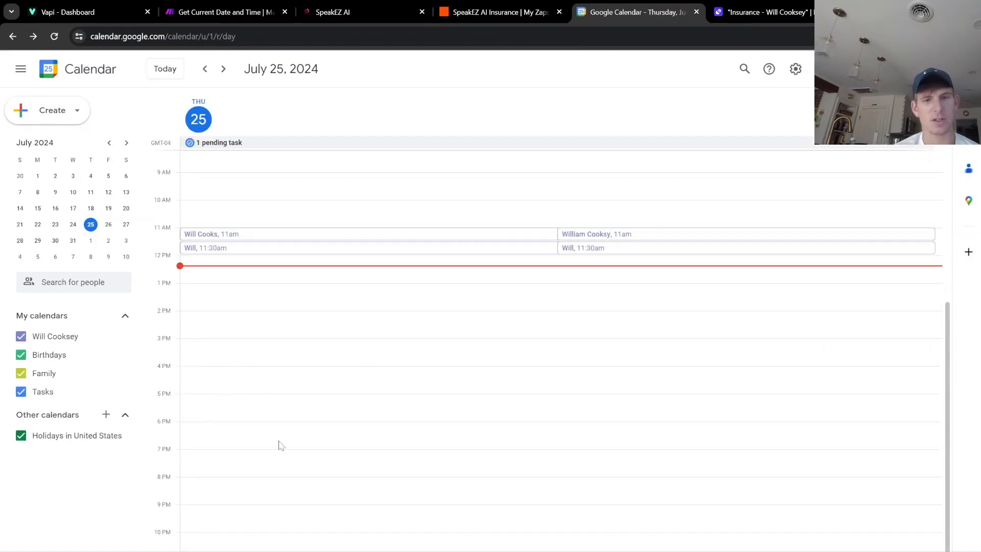
Return from the July 25 calendar view to the agent conversation.
click(762, 18)
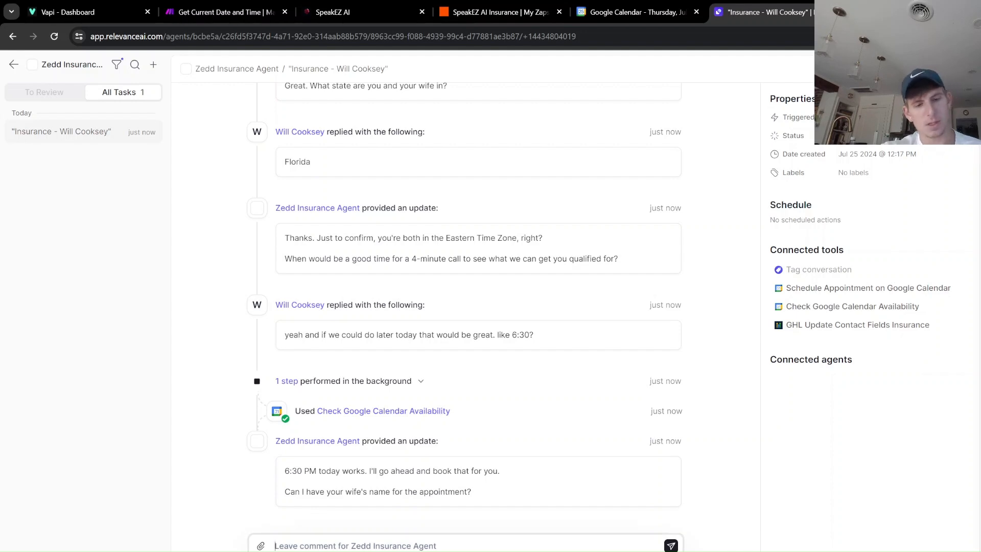
Send the wife's first name so the agent books the 6:30 PM call.
text(Yeah its)
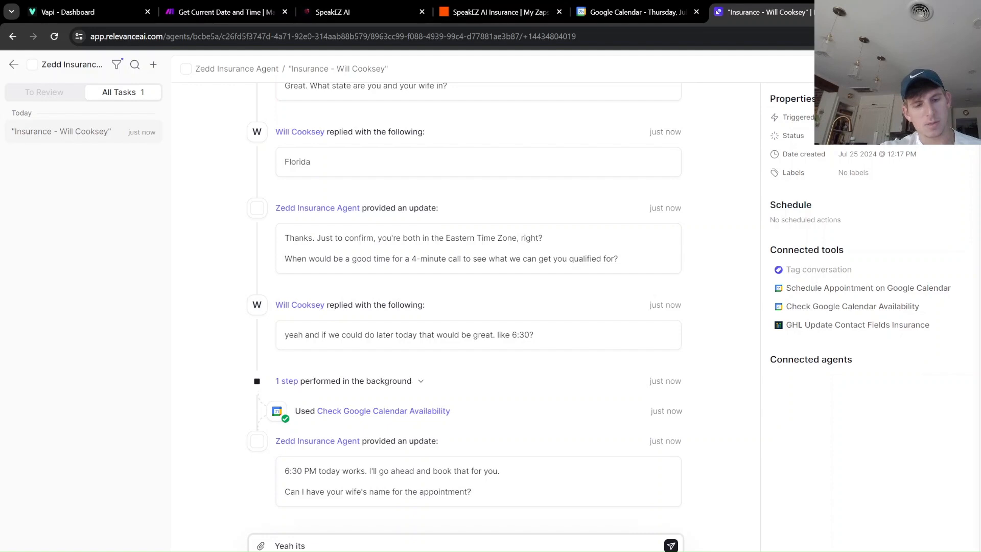
text( sarah)
key(BackSpace)
text(h)
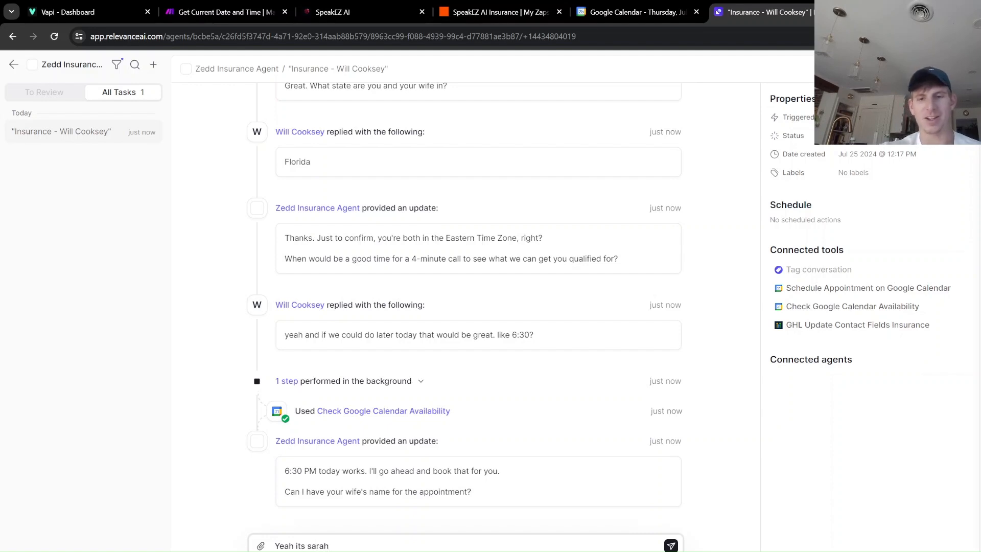
click(671, 545)
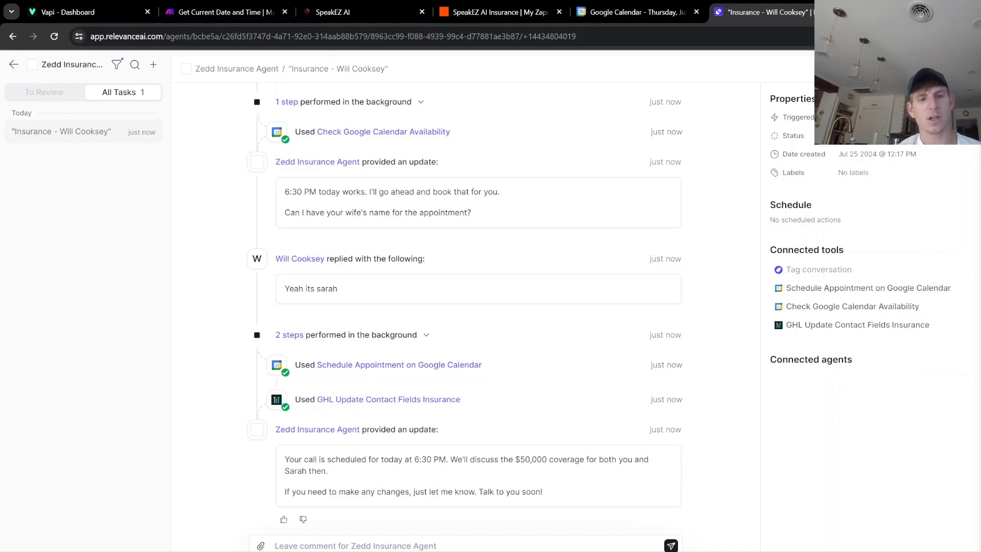
Review the GHL Update Contact Fields Insurance step's status-200 output, then check Google Calendar.
click(358, 401)
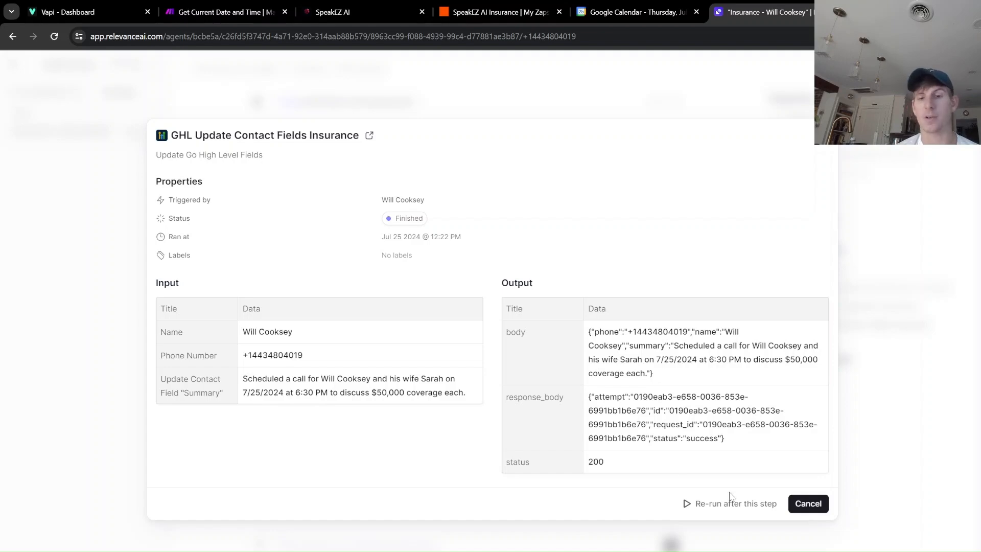
click(808, 503)
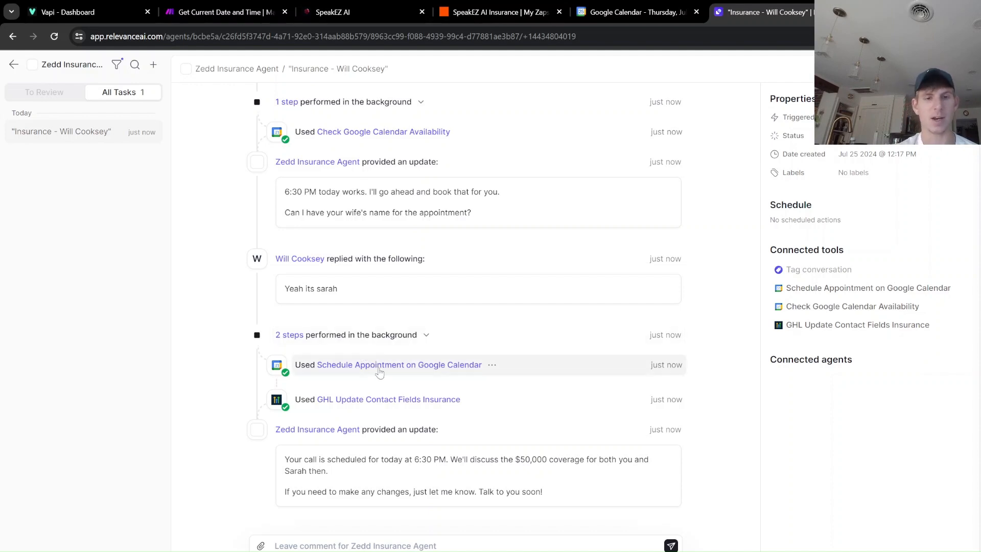
click(636, 12)
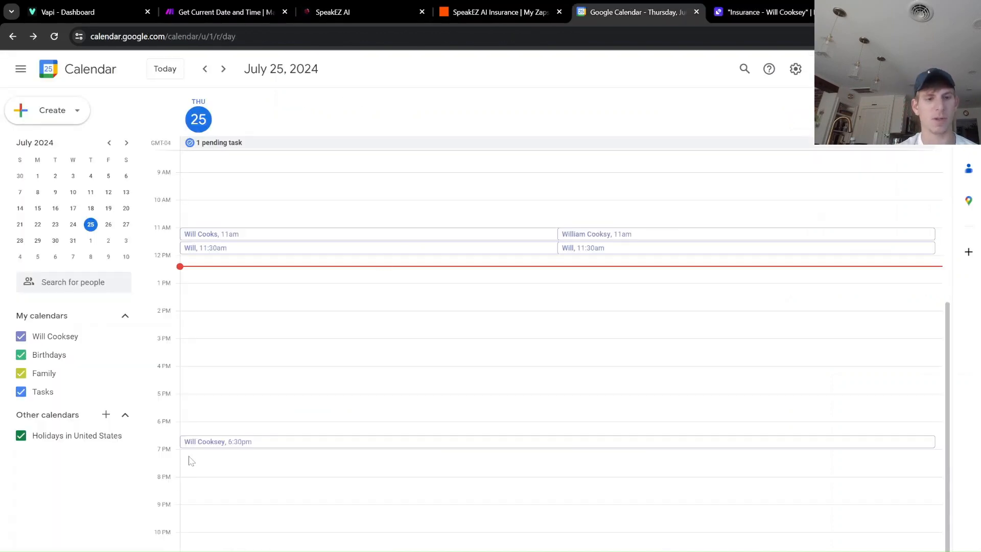
Inspect the 6:30–7:00pm appointment for $50,000 coverage each, then return to Relevance AI.
click(238, 444)
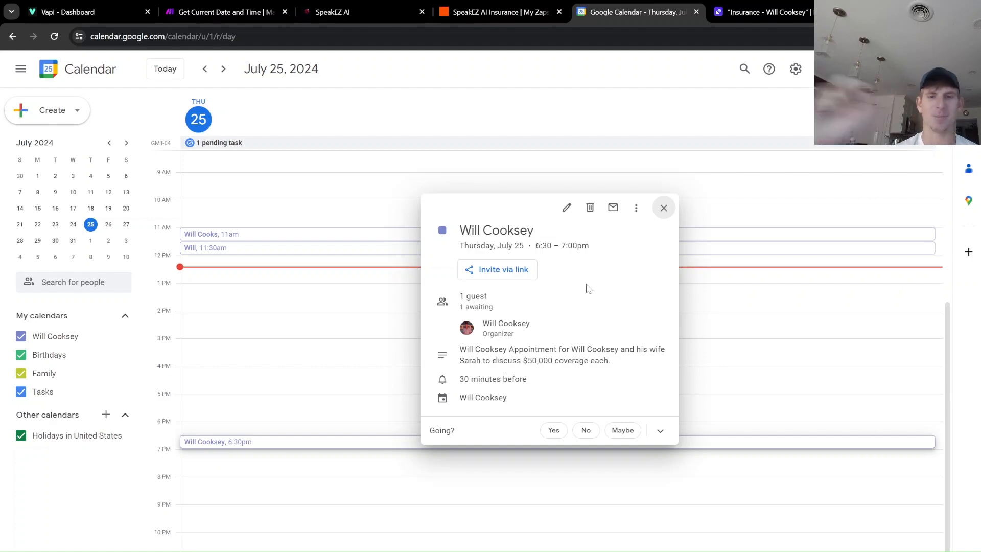
click(663, 208)
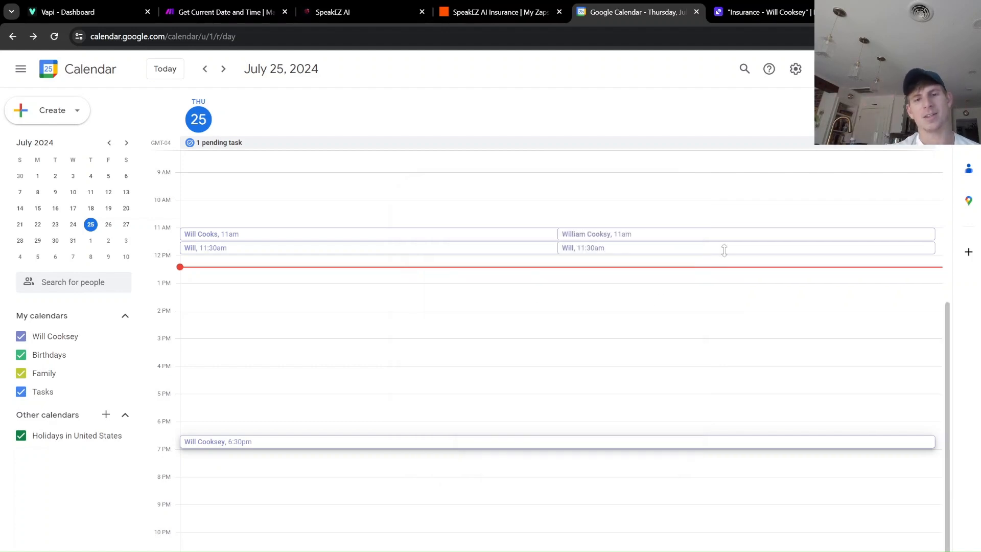
click(791, 12)
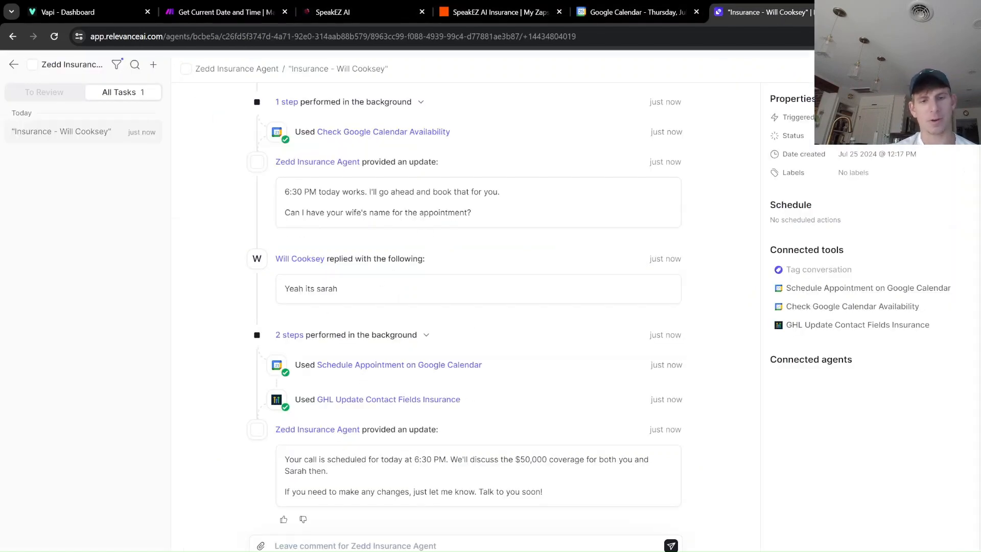
click(388, 545)
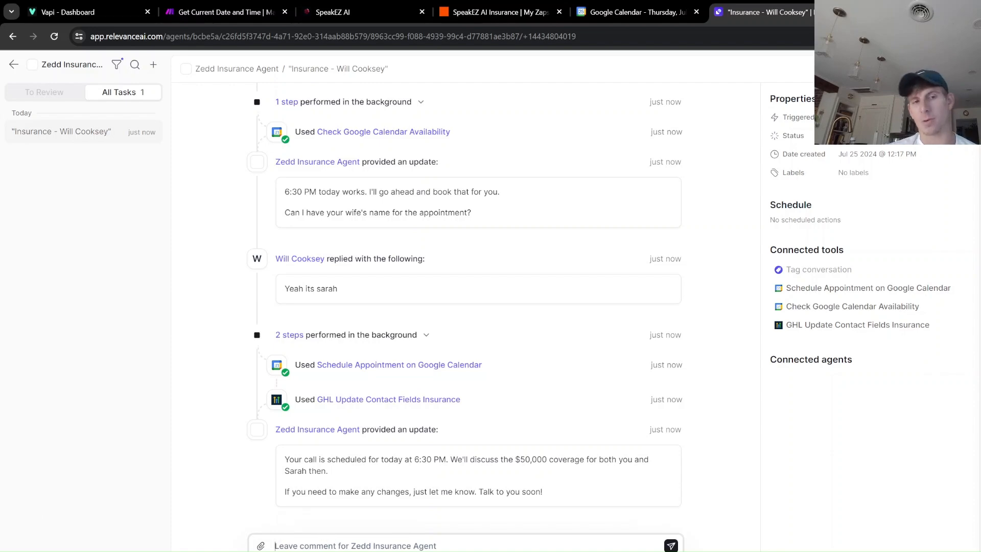
scroll(377, 180, up, 15)
scroll(377, 179, down, 2)
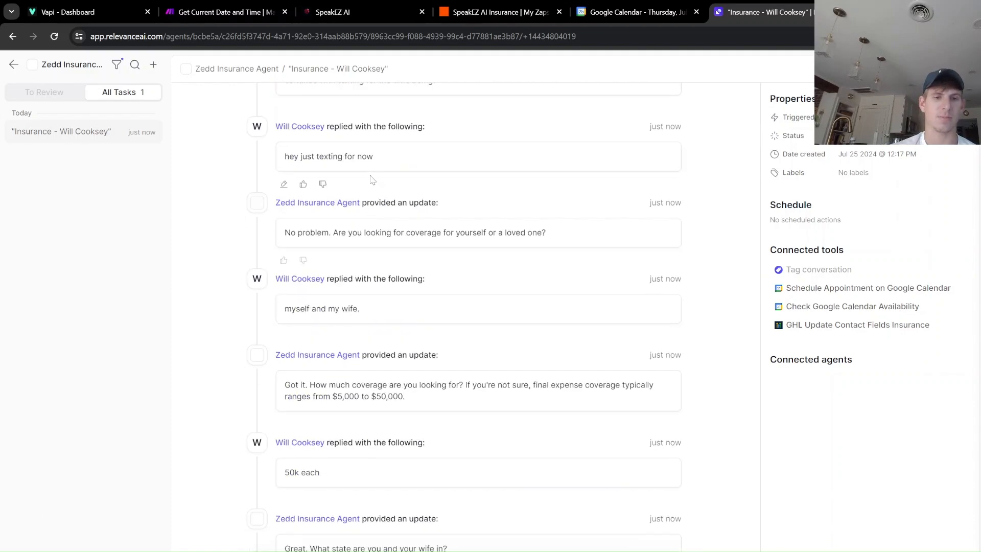
scroll(376, 369, down, 3)
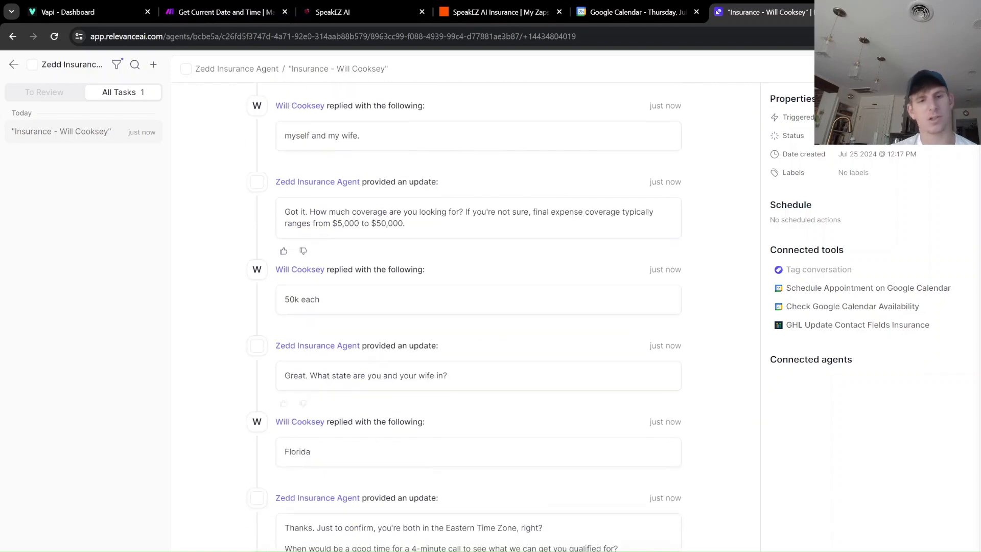
scroll(382, 437, up, 4)
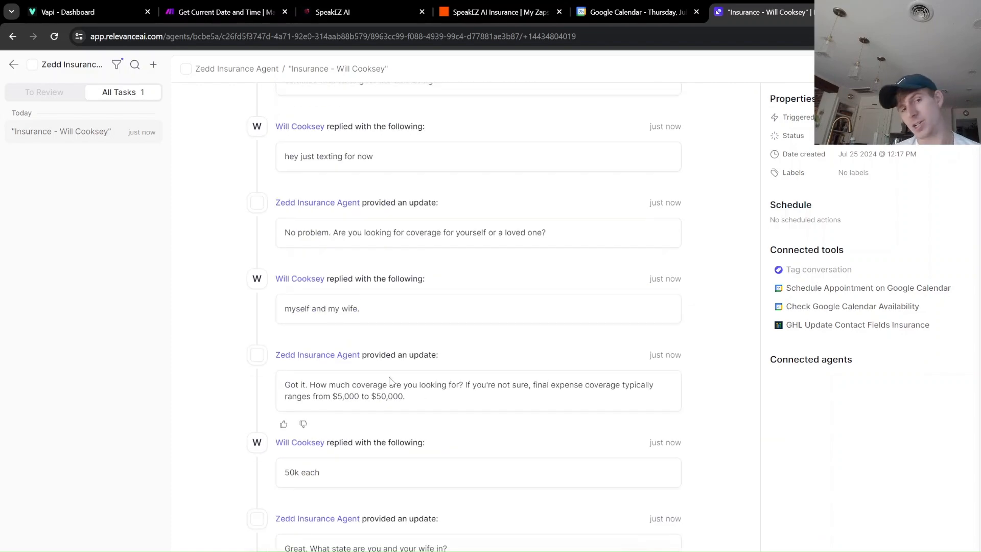
scroll(391, 370, up, 2)
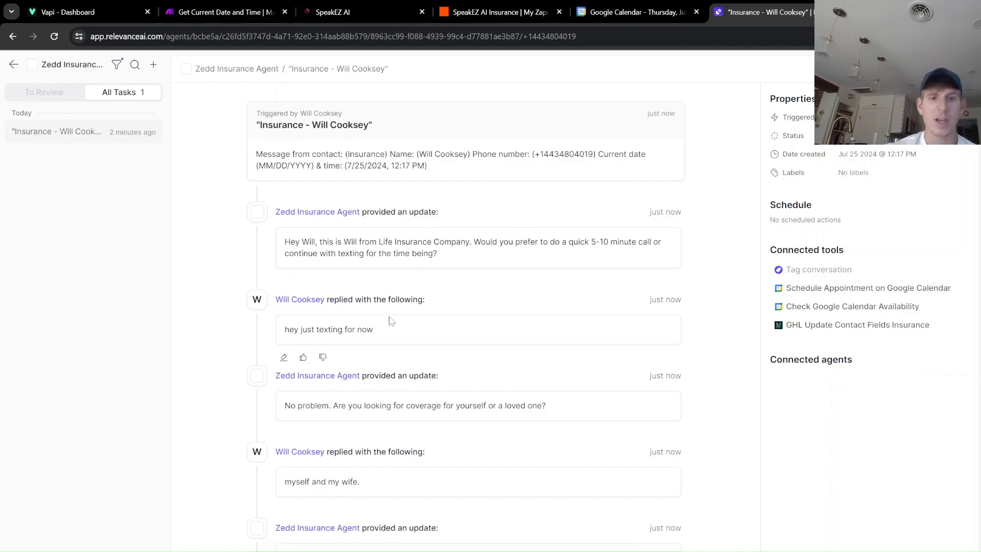
scroll(289, 314, down, 8)
scroll(424, 348, down, 7)
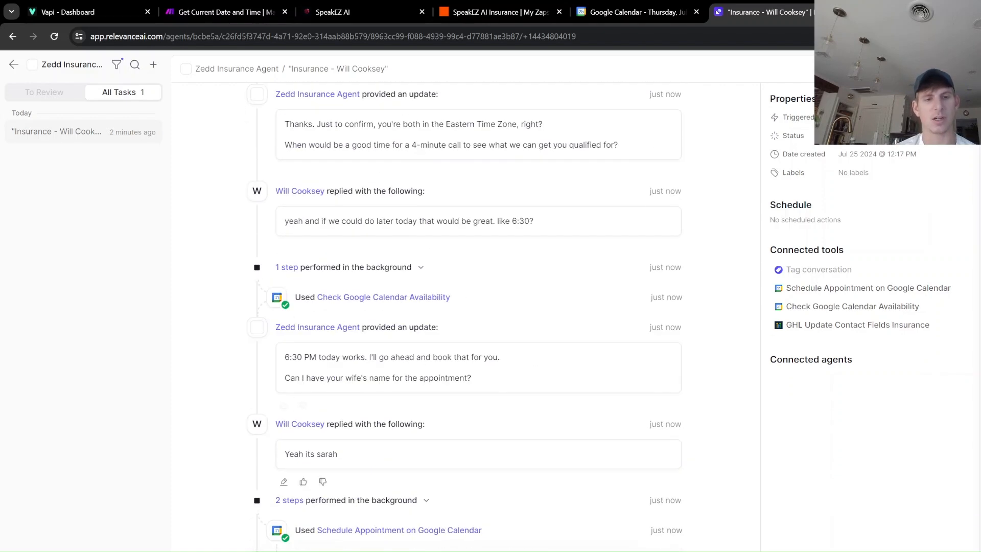
scroll(311, 432, down, 2)
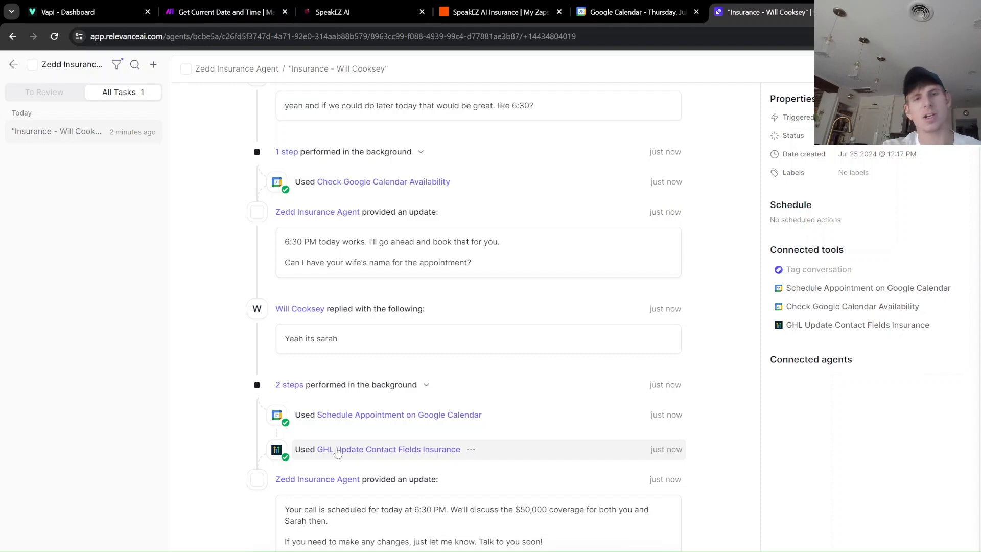
scroll(358, 419, up, 15)
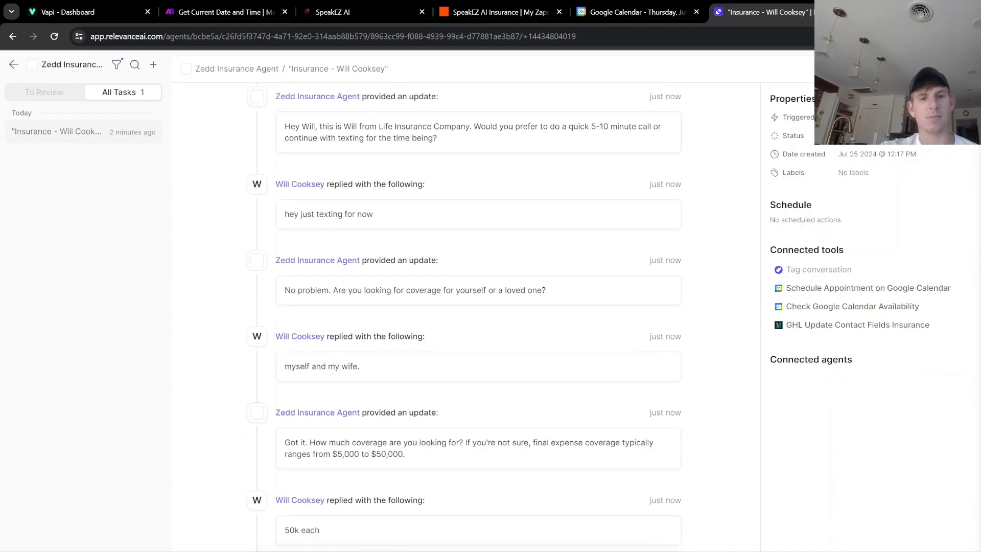
scroll(484, 305, up, 3)
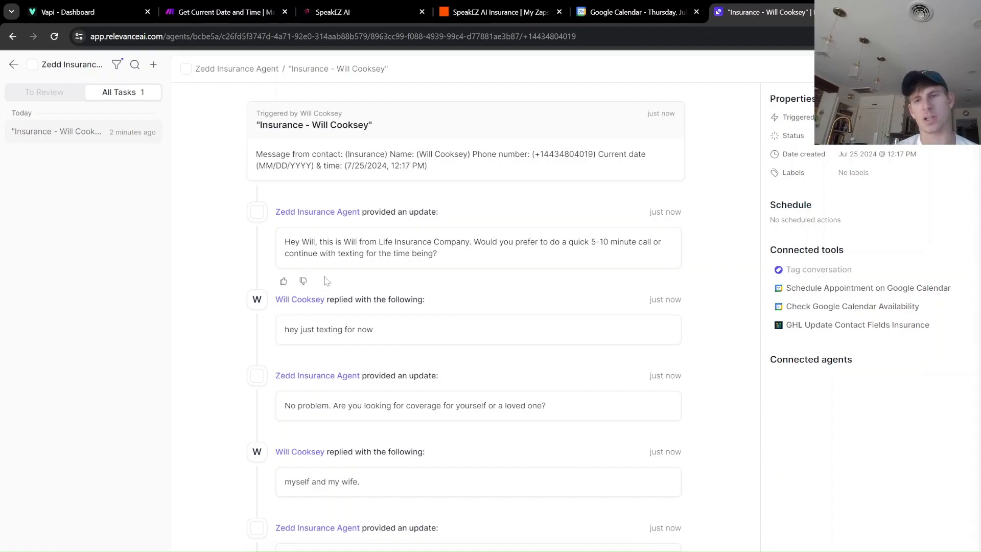
scroll(499, 214, down, 15)
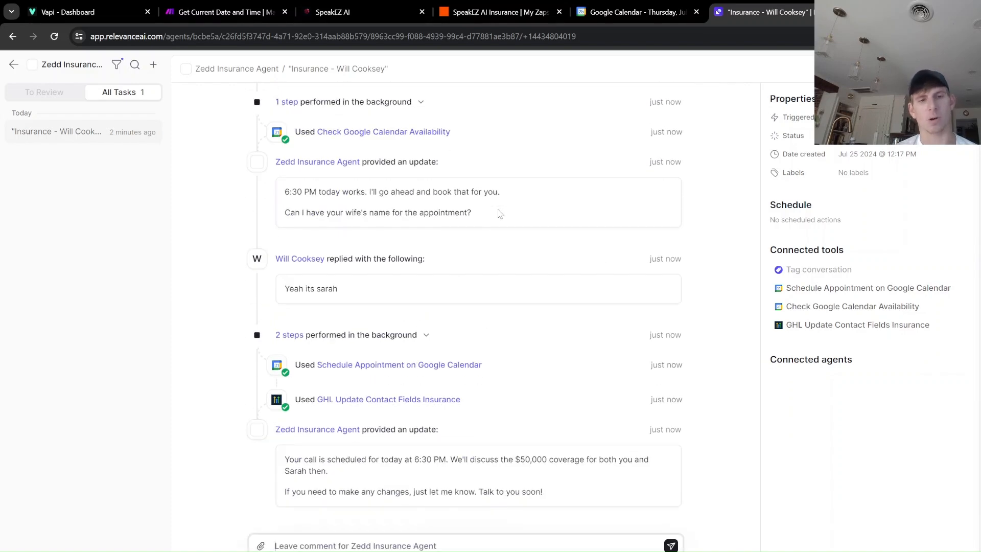
scroll(521, 248, up, 10)
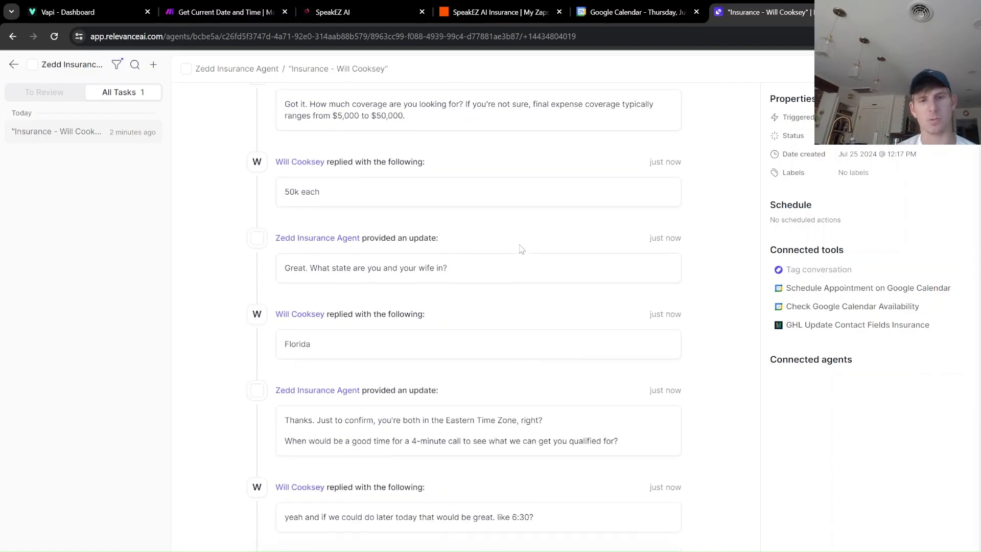
scroll(521, 249, up, 8)
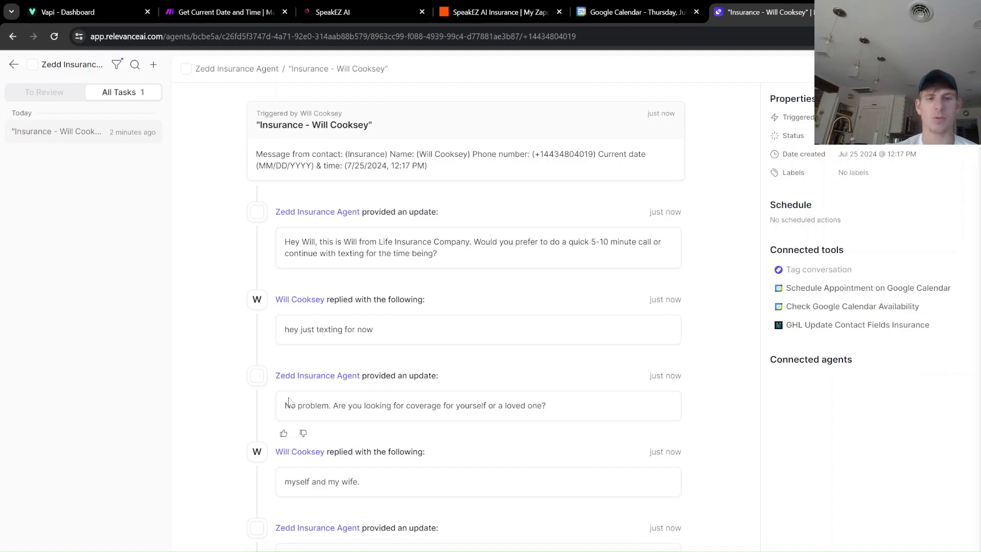
Look over the agent's connected tools, then bring up the Integrations page in the other Chrome window.
scroll(330, 466, down, 2)
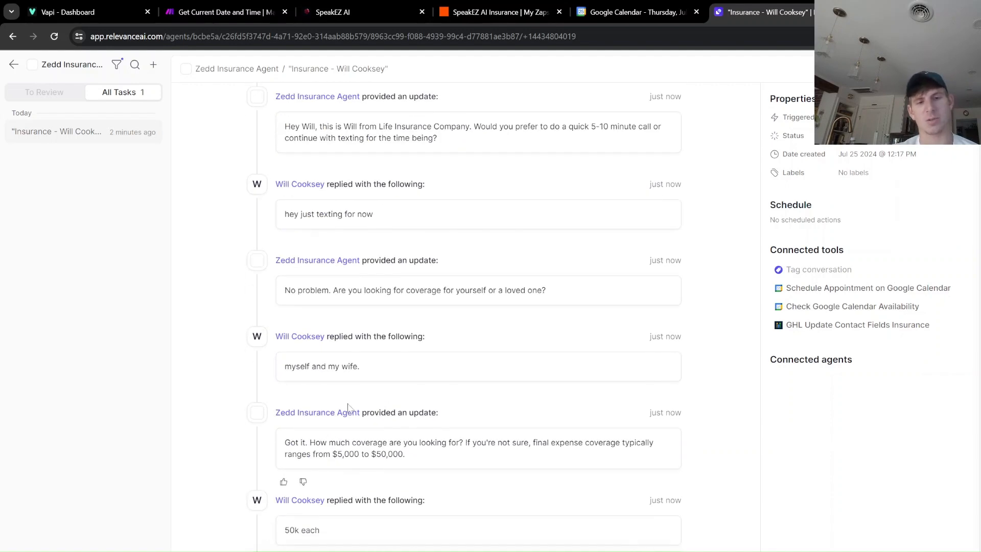
scroll(348, 405, up, 1)
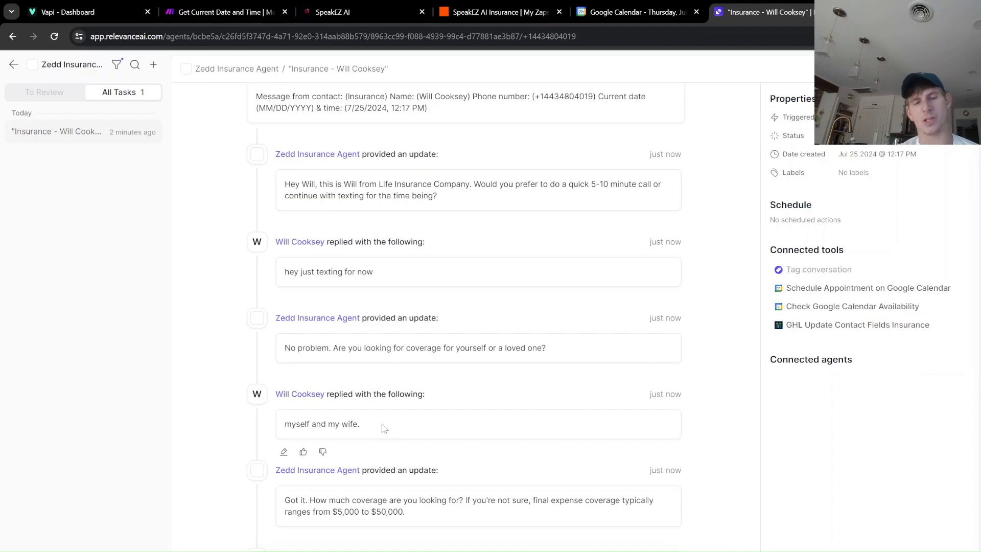
scroll(366, 401, up, 1)
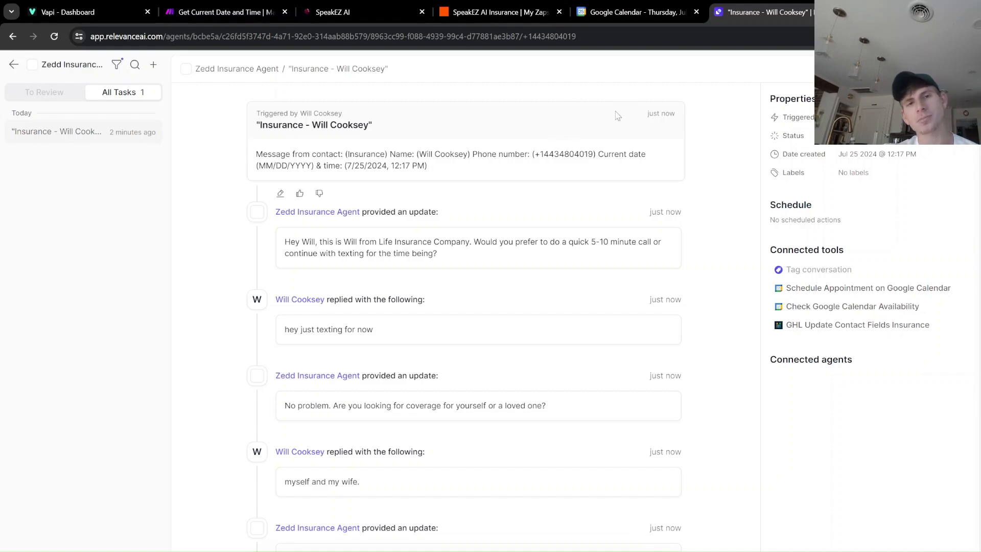
scroll(501, 235, down, 3)
scroll(500, 235, up, 3)
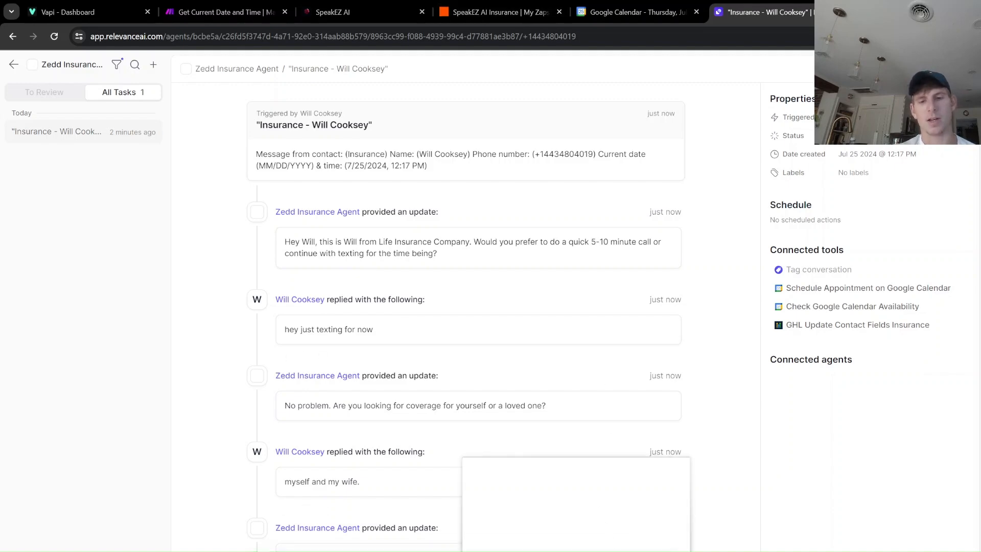
click(569, 493)
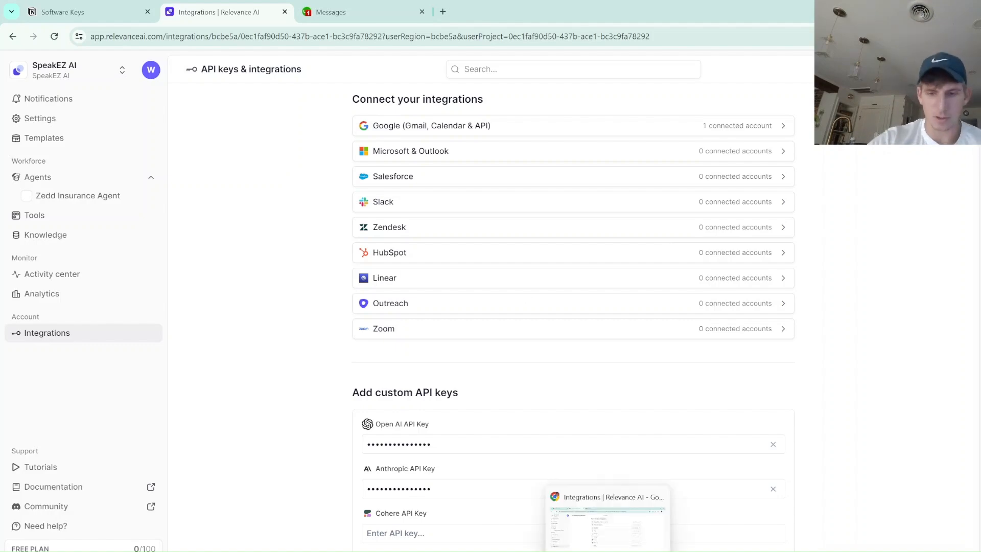
Hide the Video Capture source in OBS and minimize OBS.
click(664, 550)
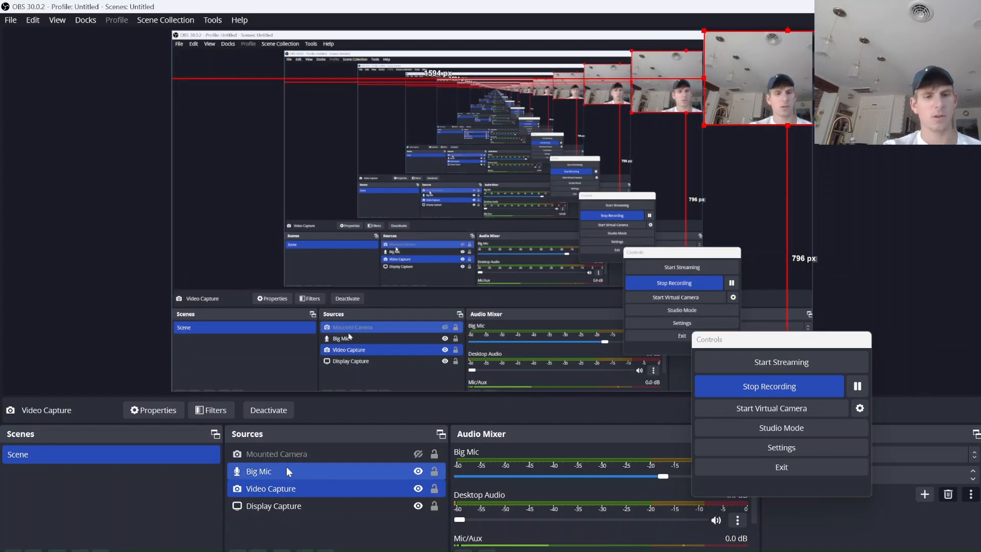
click(417, 489)
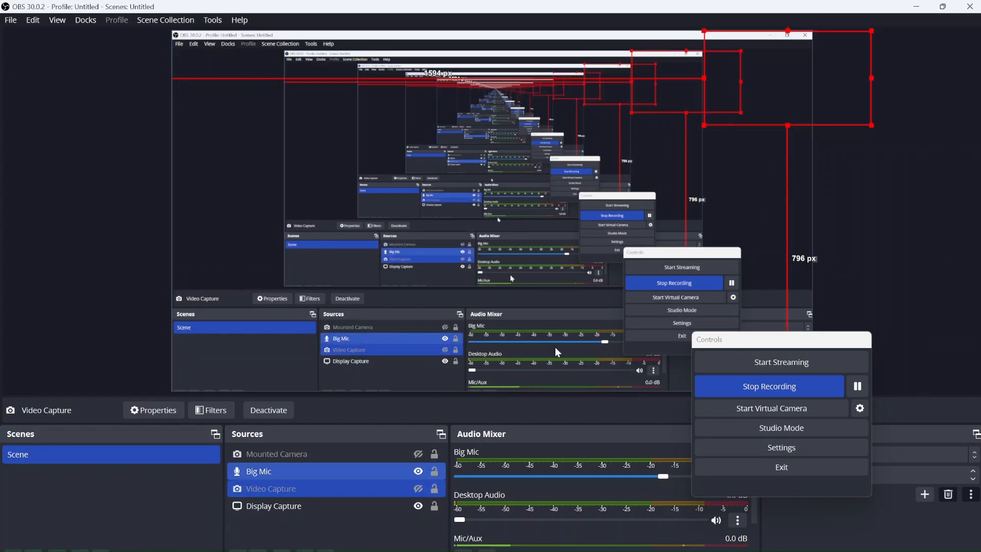
click(920, 9)
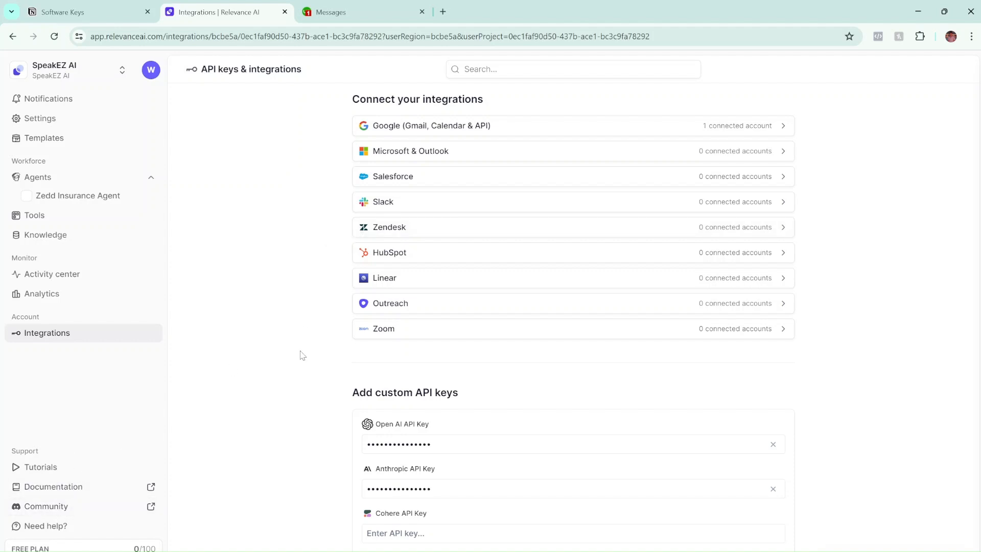
scroll(294, 367, down, 2)
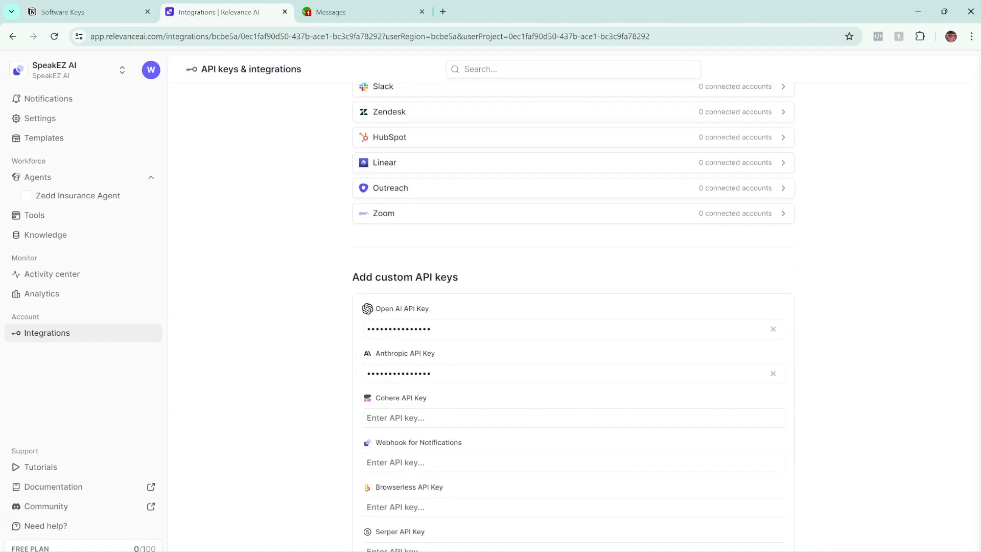
click(96, 548)
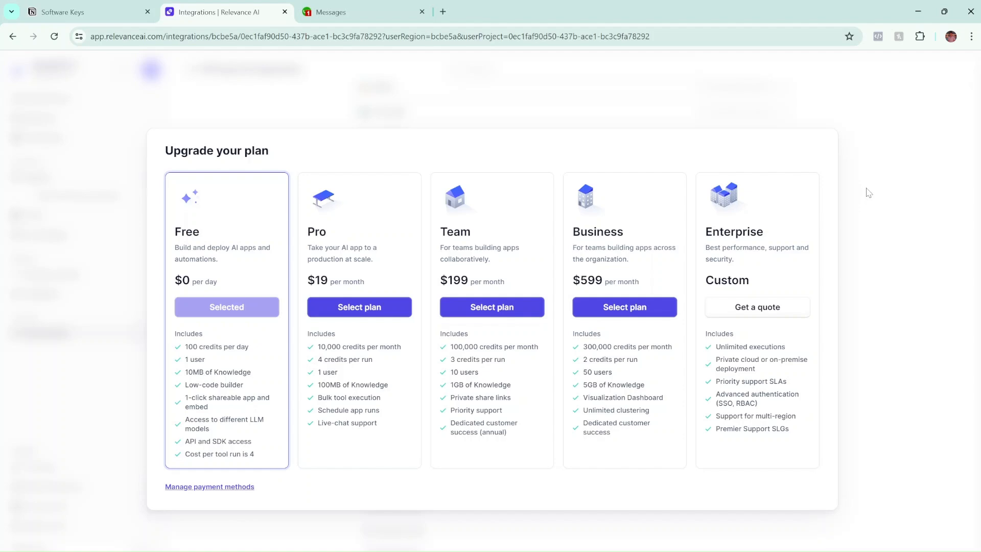
click(929, 288)
scroll(295, 275, down, 5)
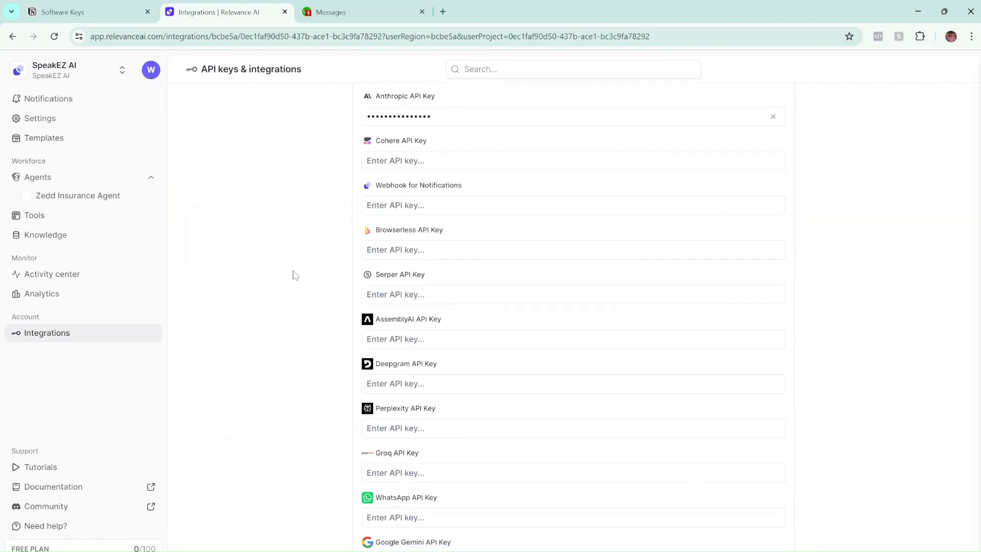
scroll(296, 275, up, 7)
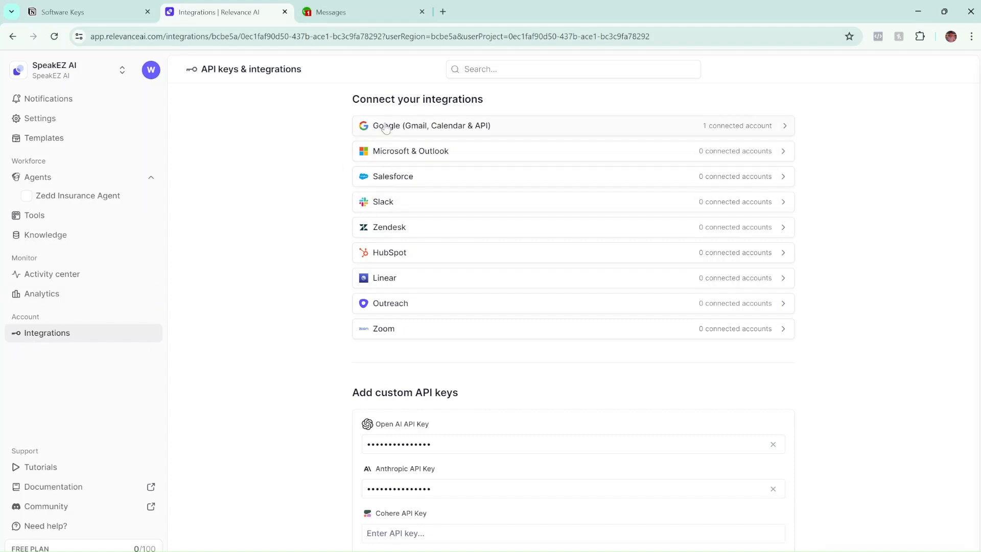
click(727, 125)
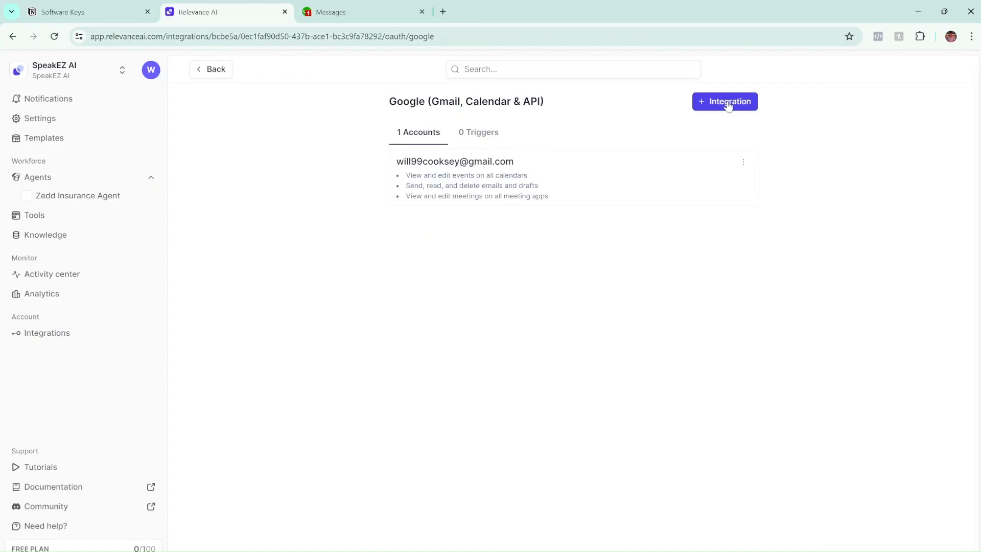
click(728, 107)
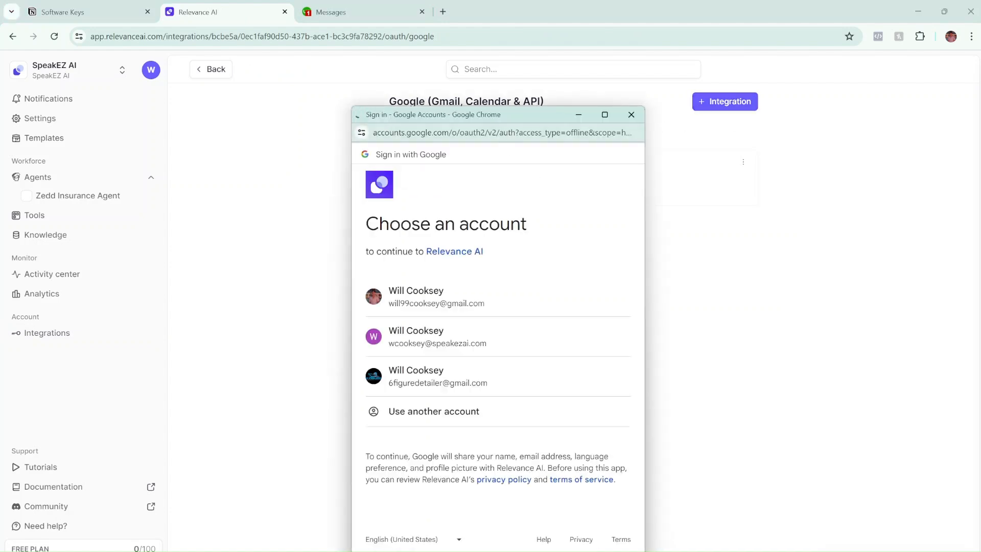
click(631, 114)
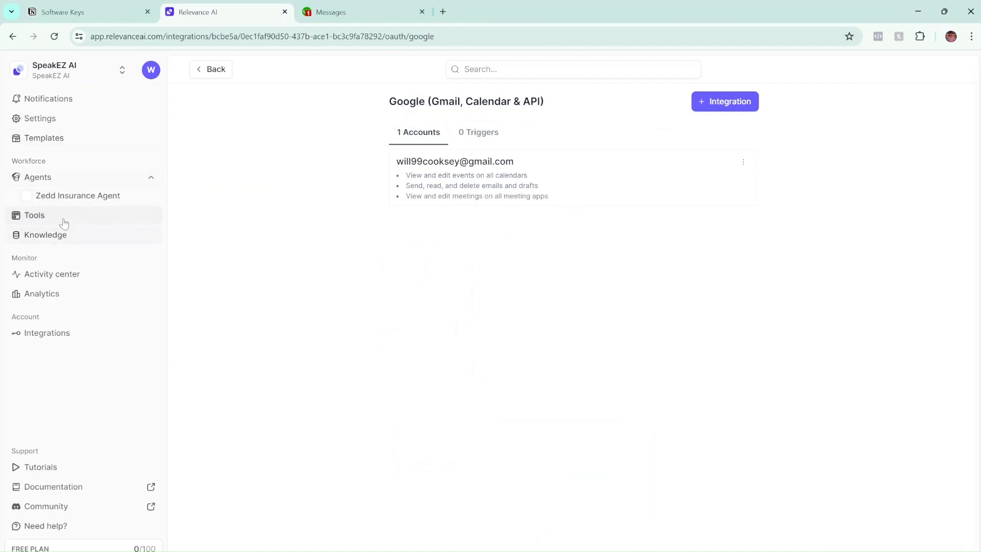
click(66, 335)
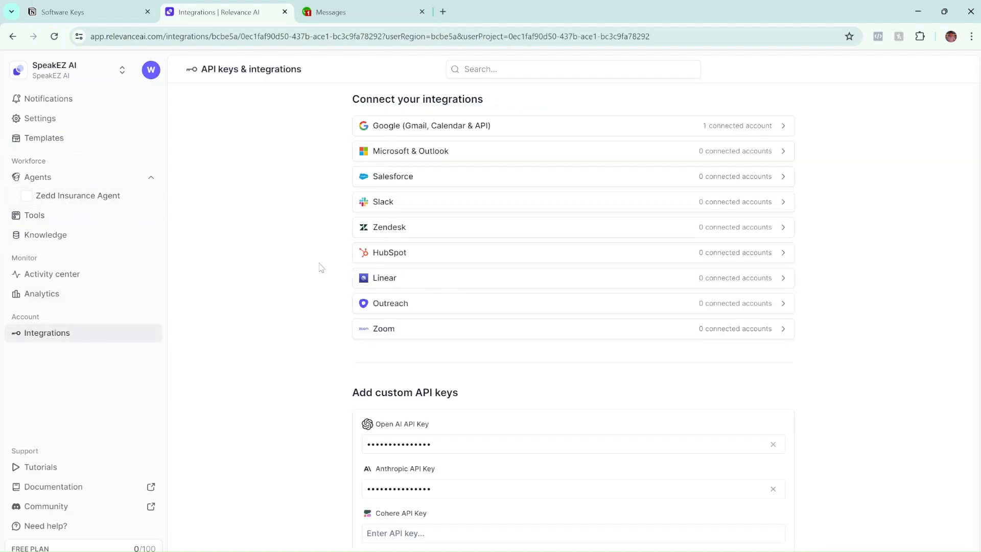
scroll(434, 275, down, 4)
scroll(434, 275, up, 1)
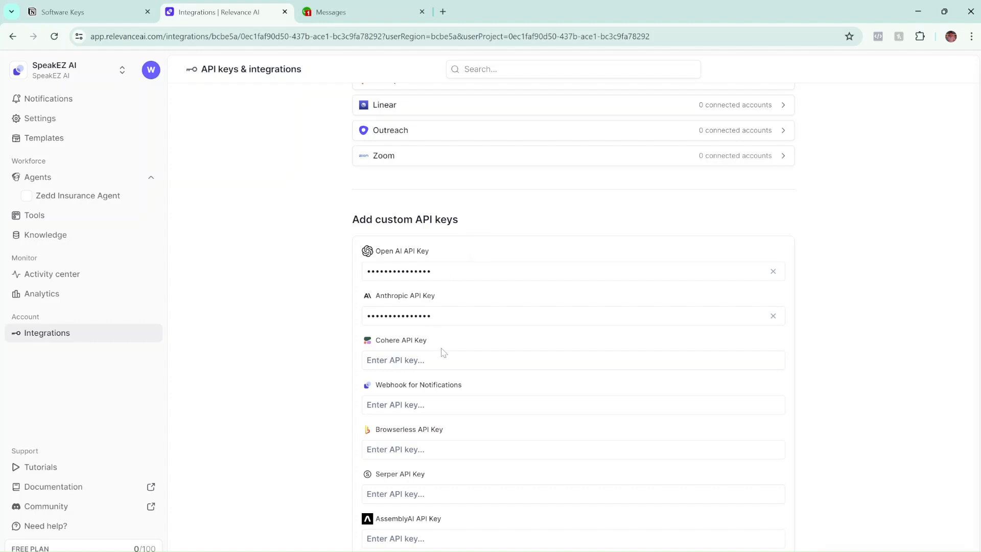
Open the OpenAI API usage bookmark in a new tab and go to organization settings.
mouse_move(504, 551)
click(503, 508)
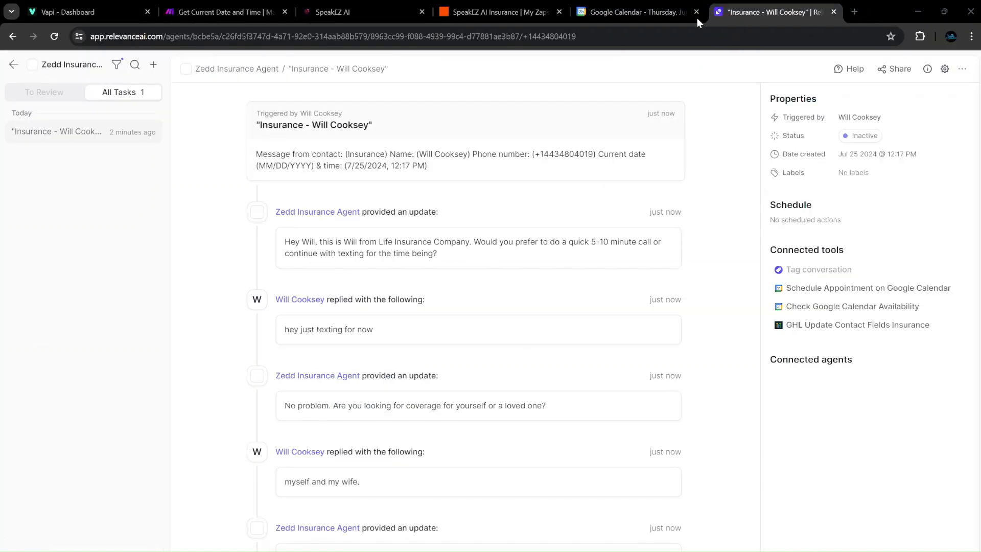
click(854, 12)
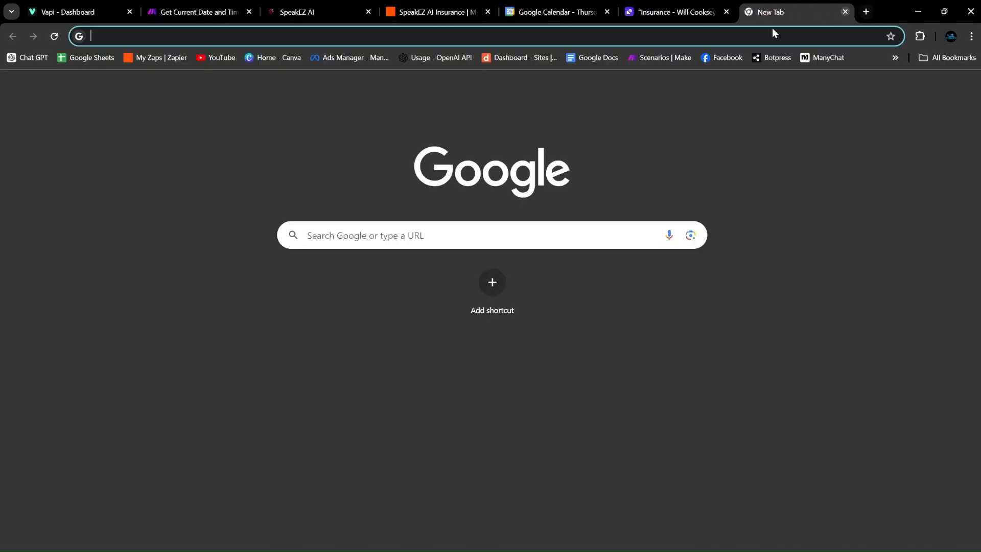
click(435, 58)
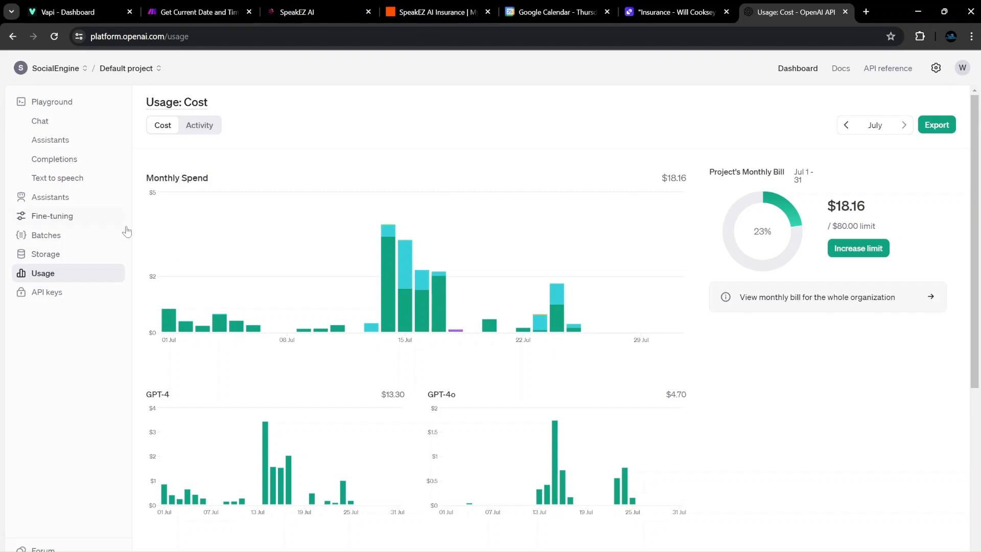
click(935, 67)
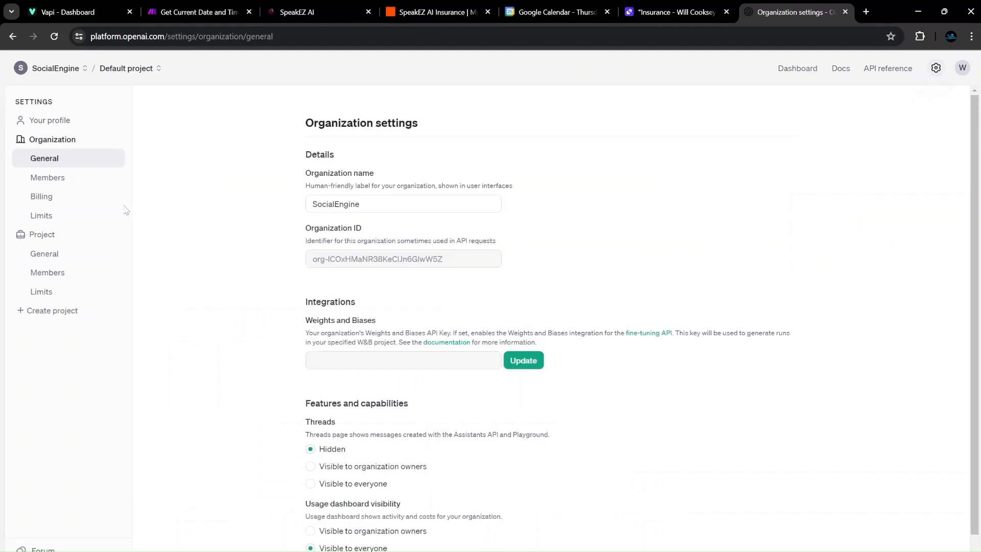
Open the organization's billing overview to check the $9.11 credit balance.
click(34, 199)
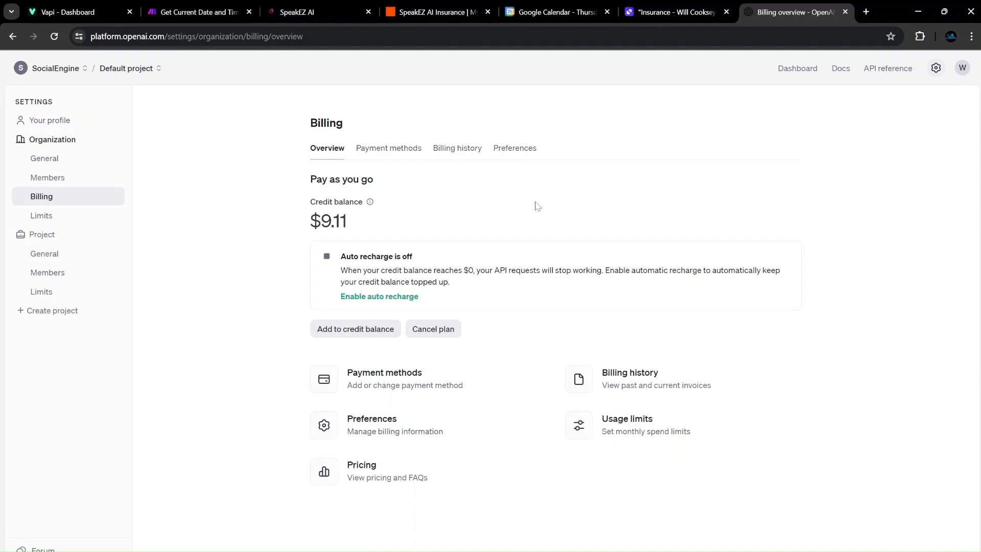
mouse_move(328, 200)
click(810, 73)
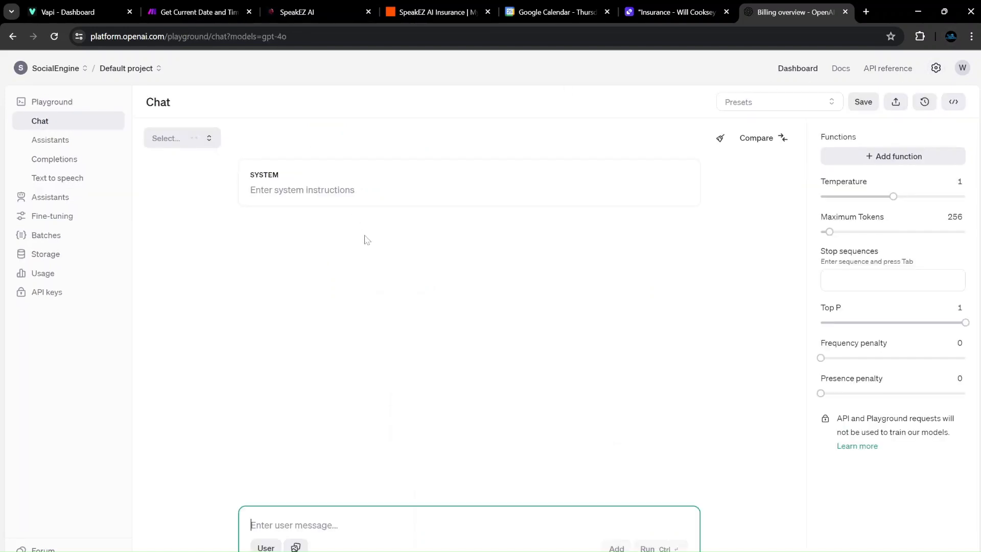
click(188, 145)
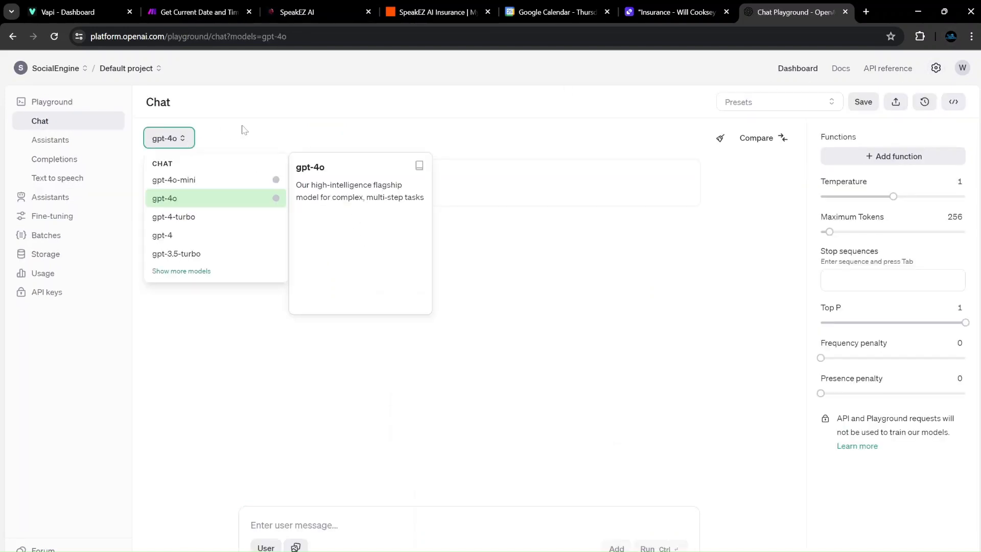
click(226, 148)
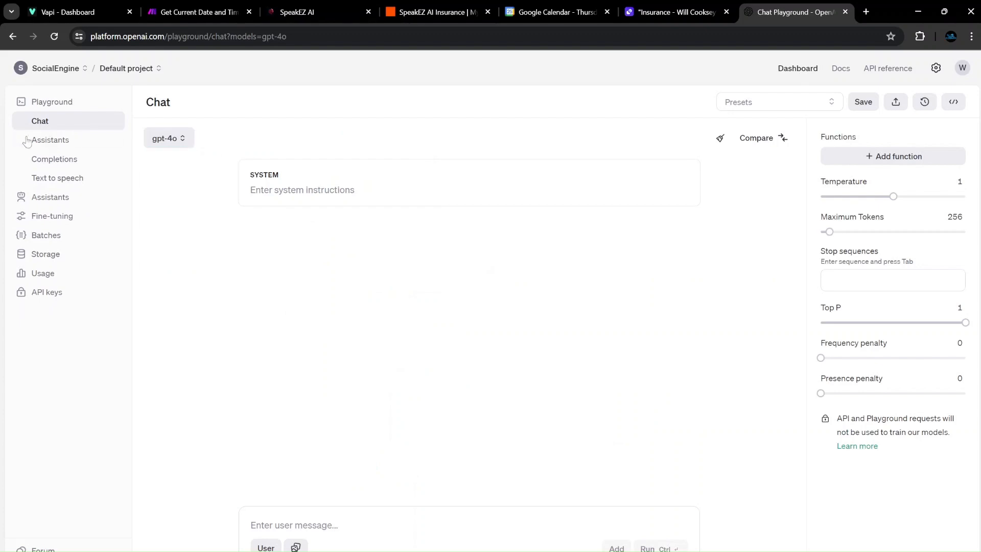
click(165, 138)
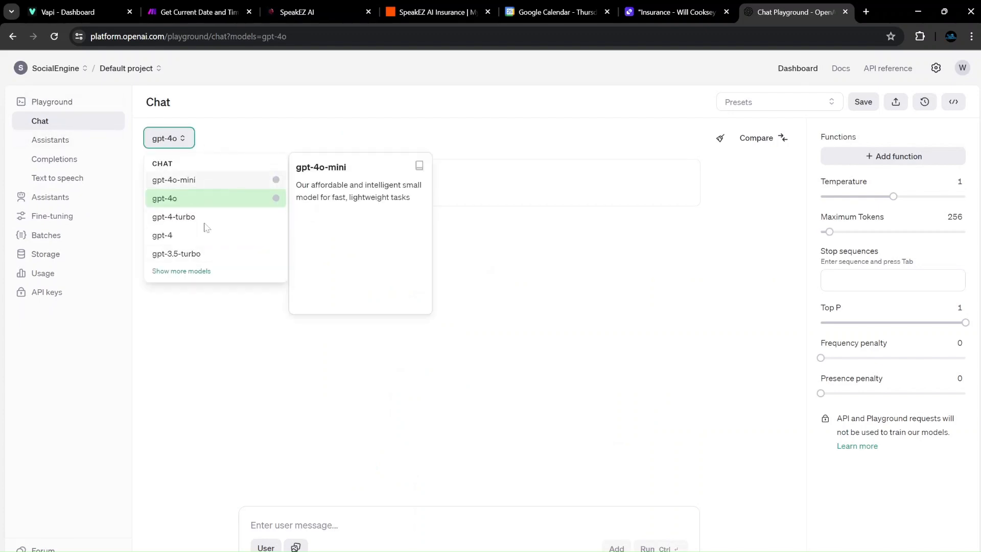
click(181, 271)
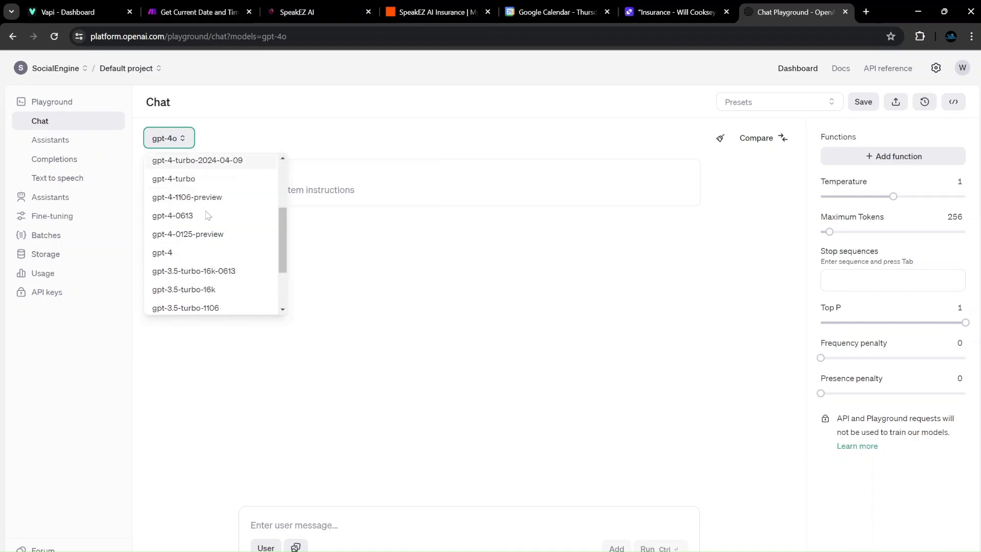
mouse_move(194, 198)
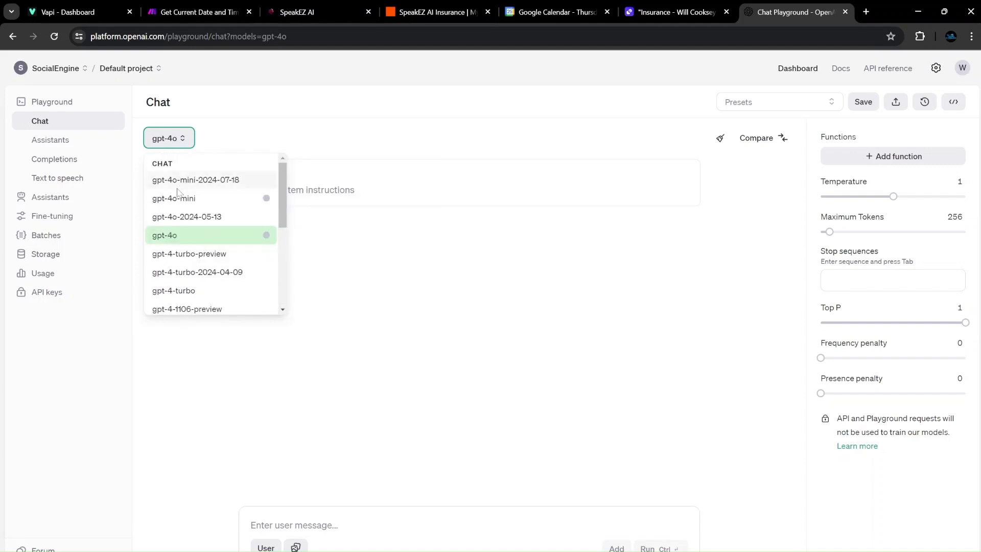
click(231, 126)
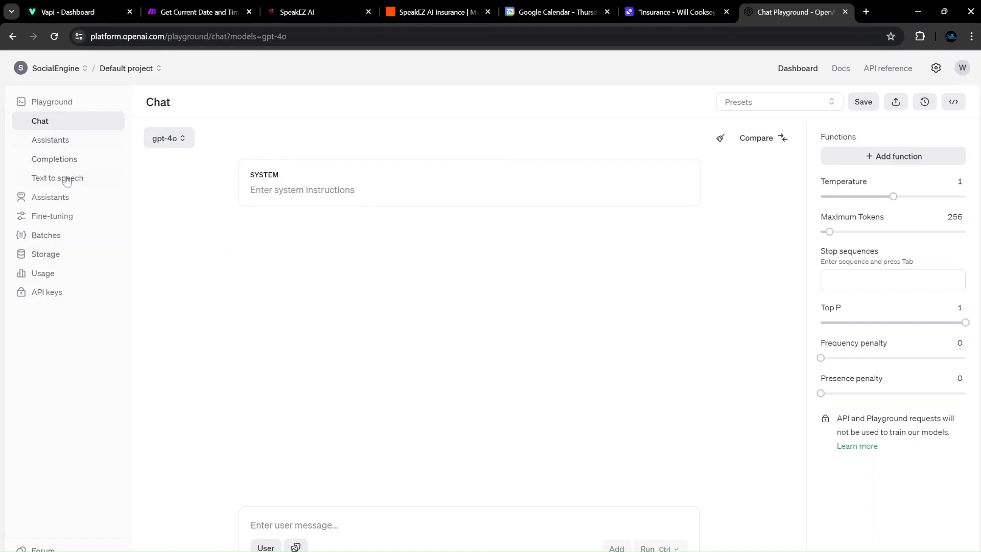
Go to the project's API keys page and start, then cancel, a new secret key.
click(40, 292)
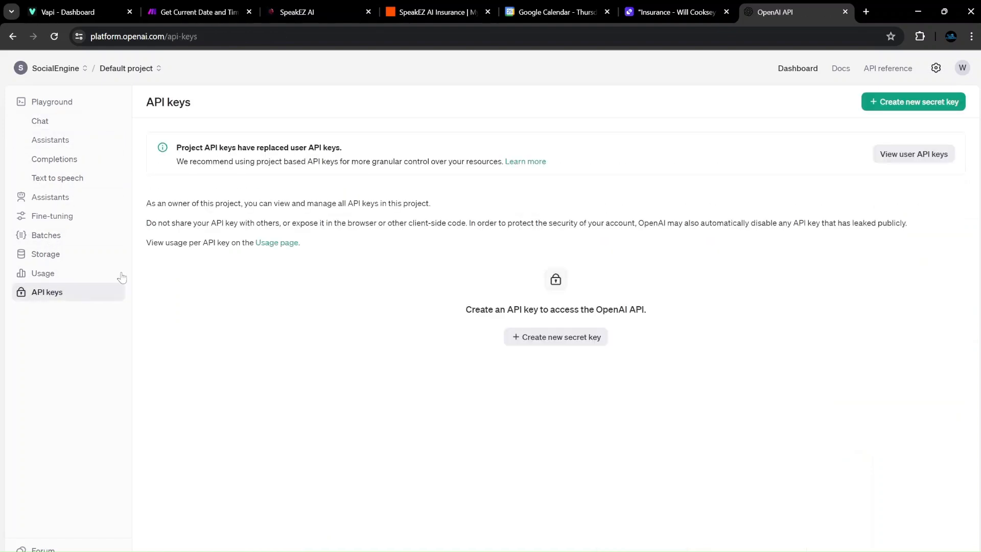
click(515, 340)
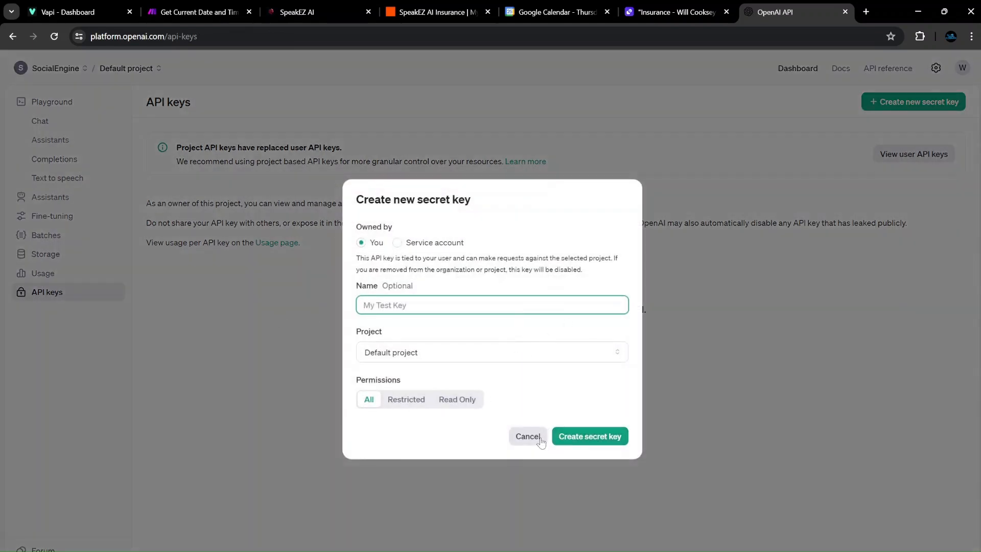
click(536, 438)
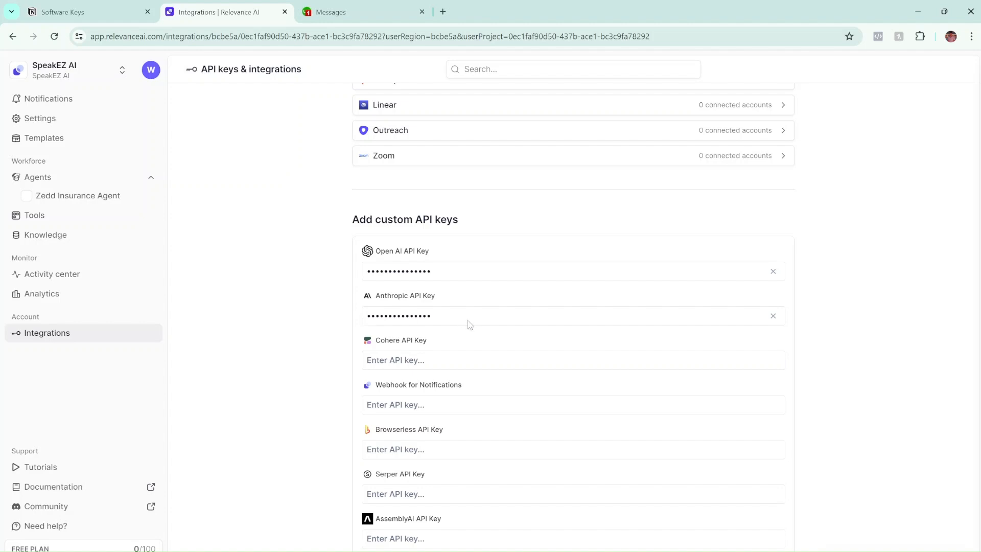
Review the saved custom API keys, then open Zedd Insurance Agent from the Agents sidebar.
scroll(433, 318, down, 7)
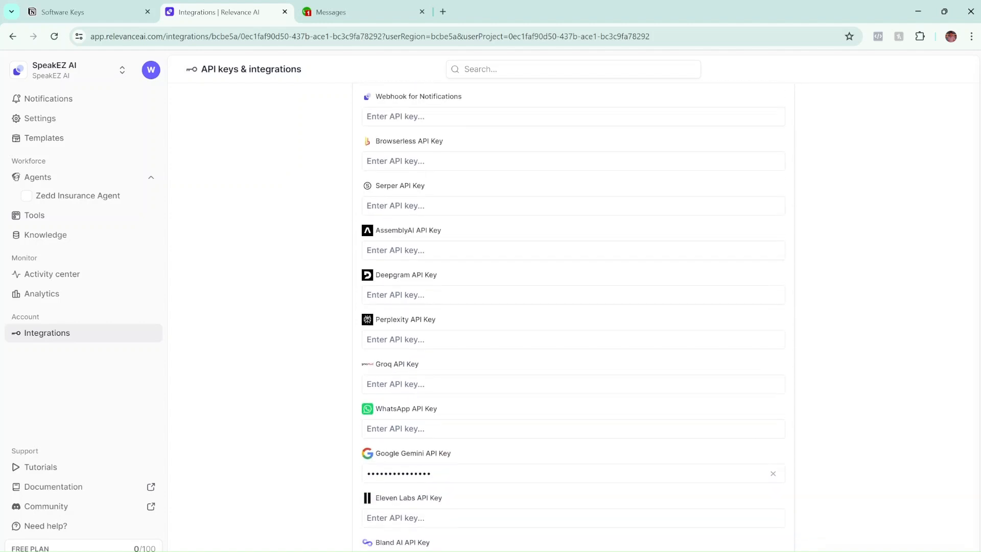
scroll(420, 361, up, 10)
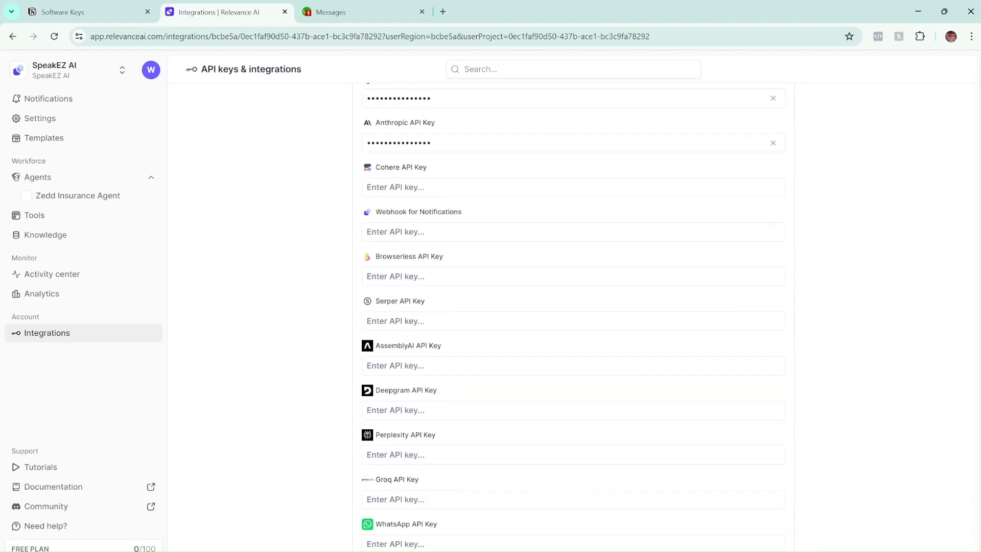
scroll(438, 291, down, 3)
scroll(389, 297, down, 9)
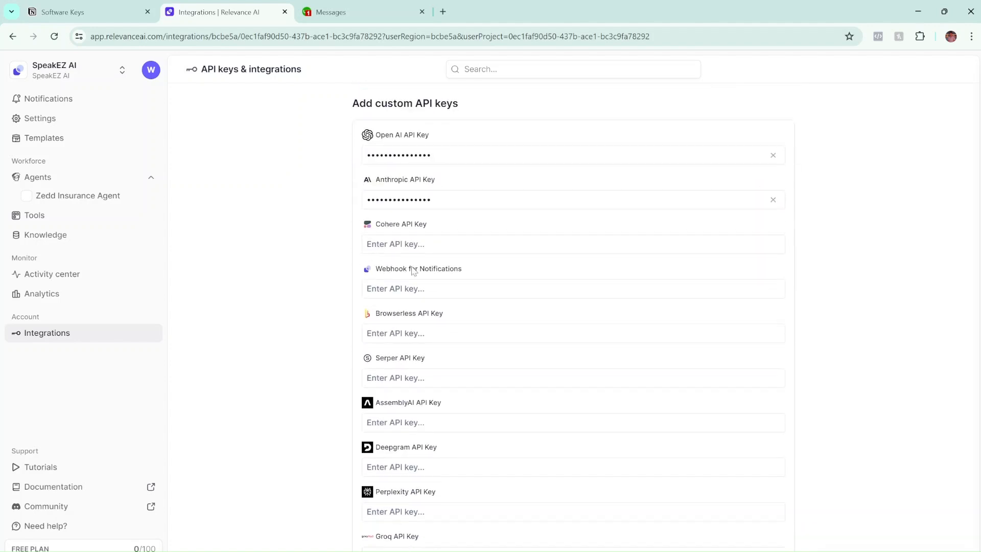
scroll(364, 274, down, 1)
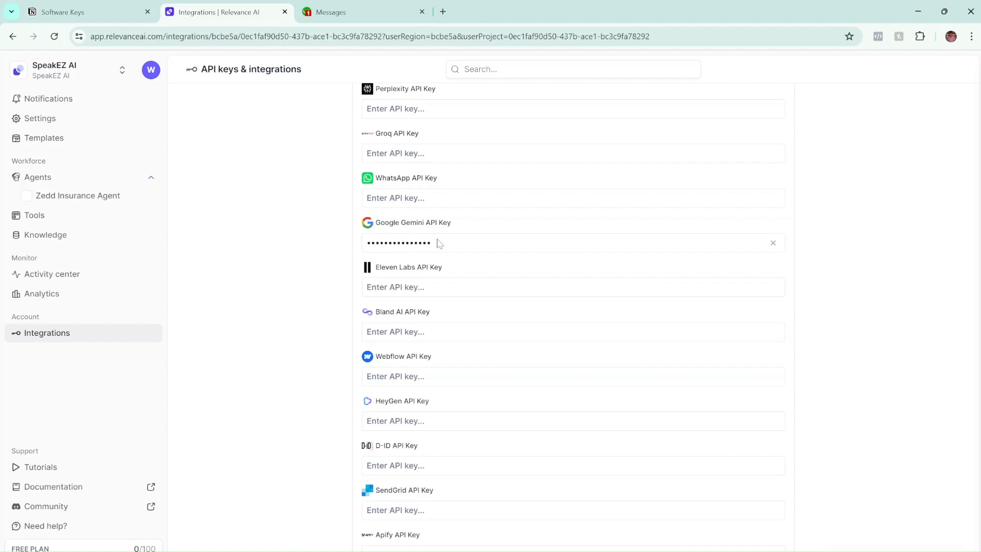
scroll(487, 317, up, 10)
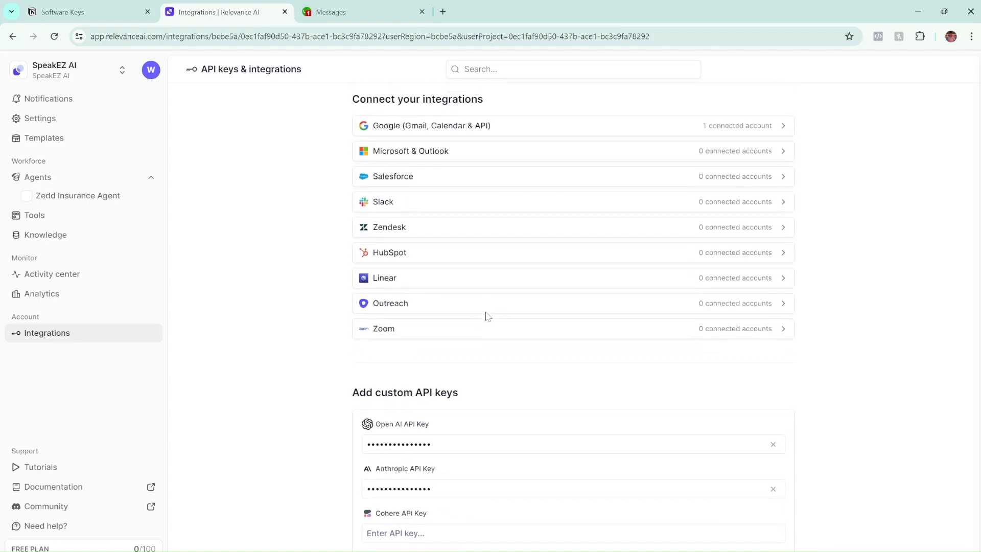
scroll(332, 422, down, 3)
scroll(388, 329, up, 3)
click(58, 201)
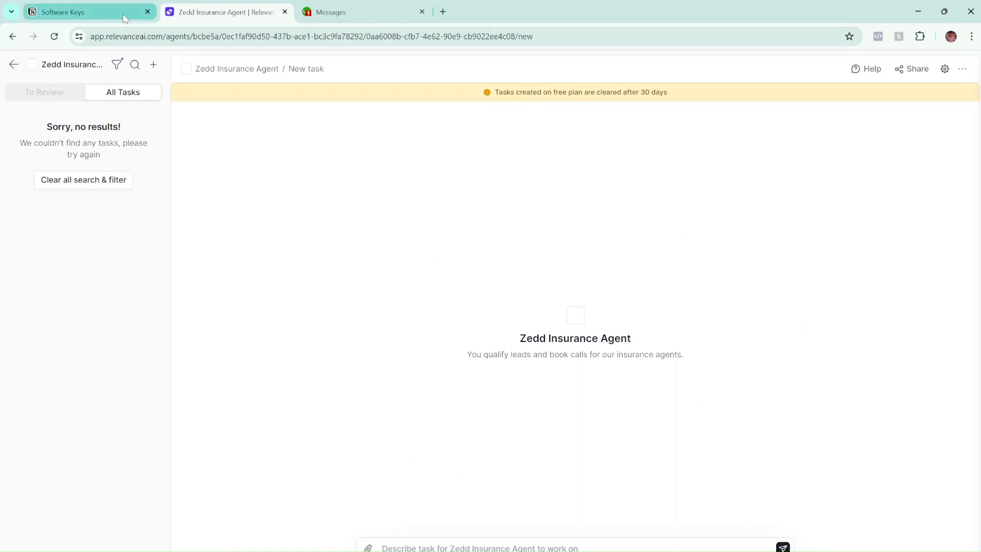
Delete the old Zedd Insurance Agent from the agents list.
click(13, 64)
click(195, 185)
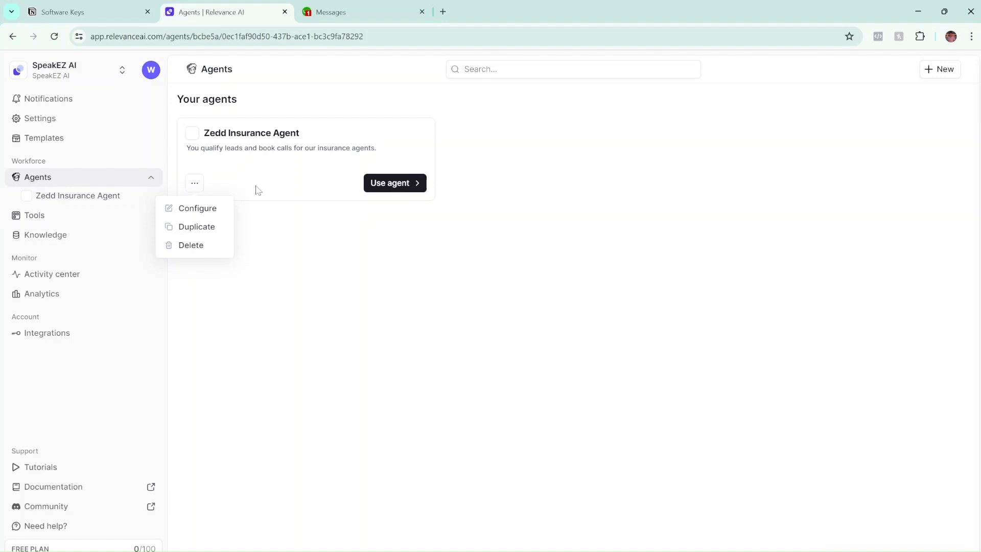
click(201, 246)
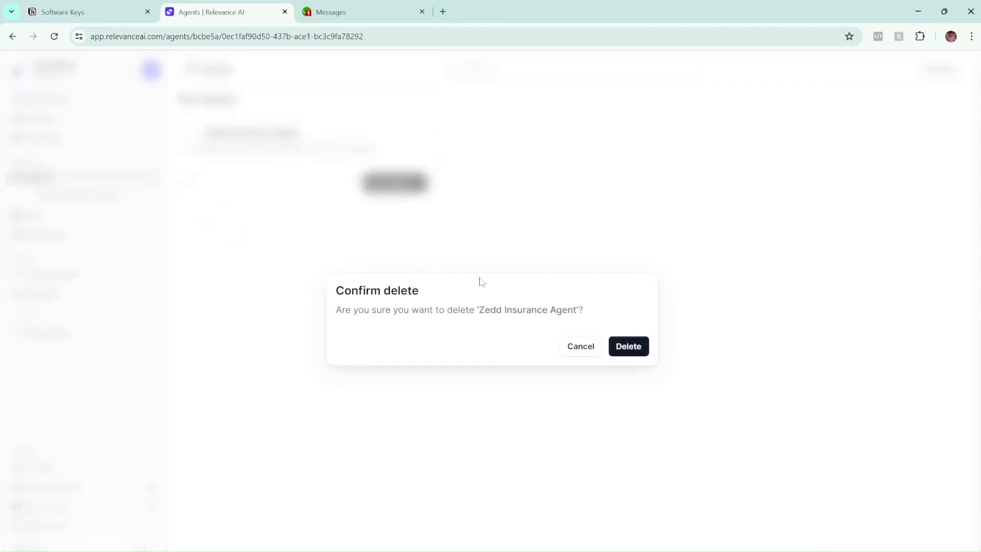
click(625, 346)
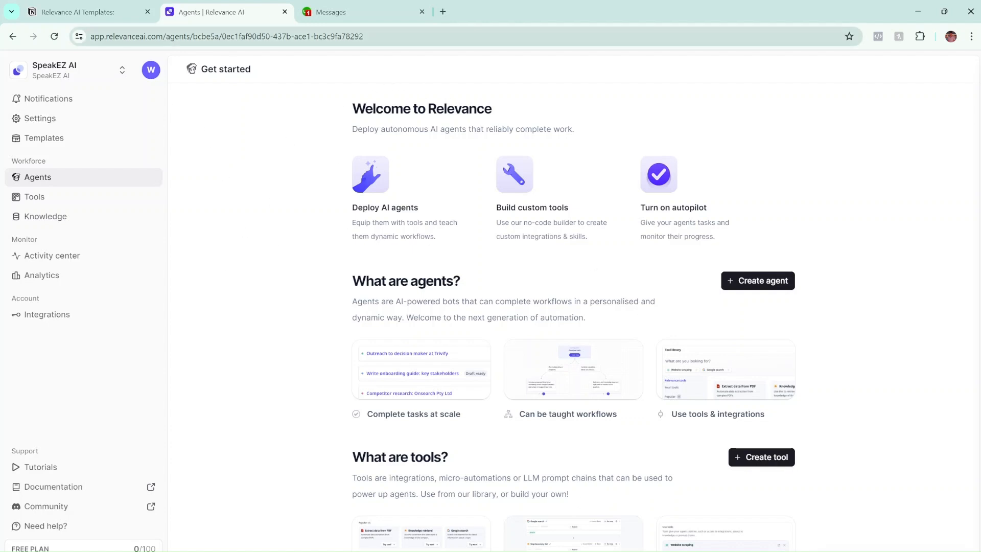
mouse_move(87, 7)
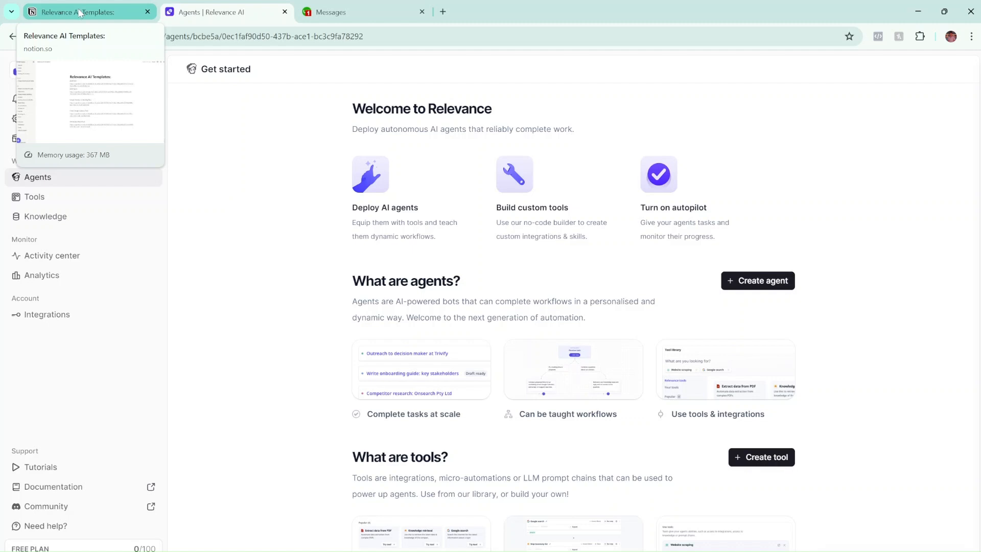
Switch to the Notion 'Relevance AI Templates' page with the Zedd Tool and Zedd Agent links.
click(80, 11)
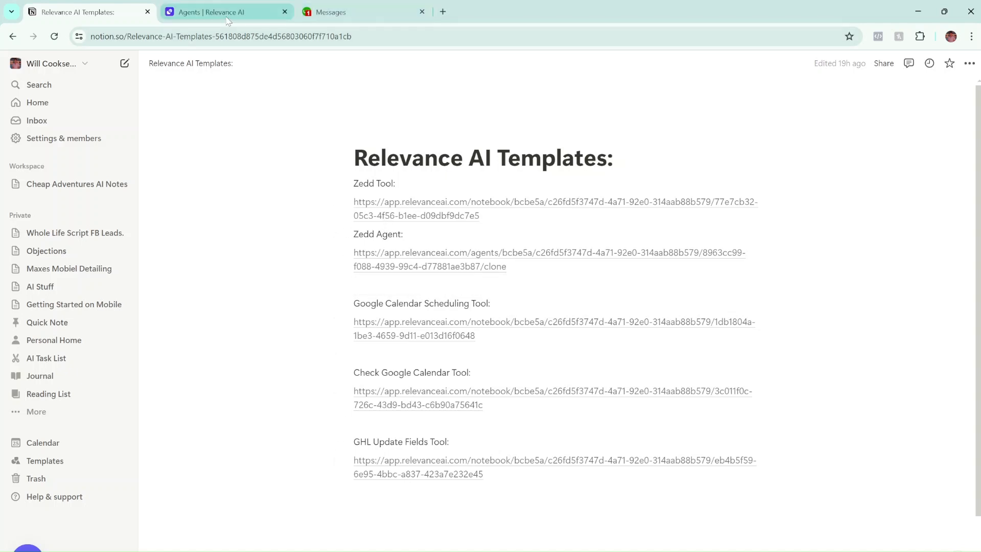
mouse_move(405, 224)
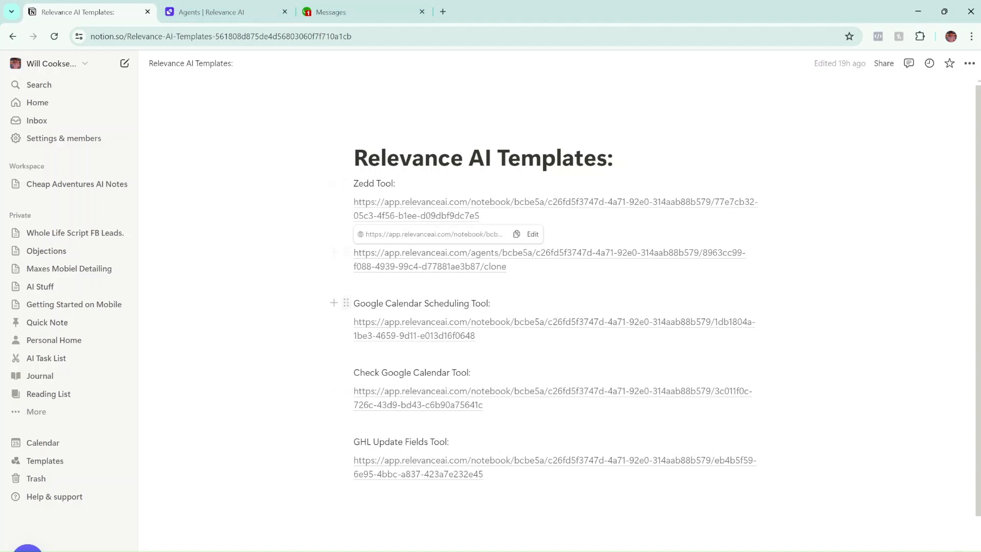
mouse_move(395, 267)
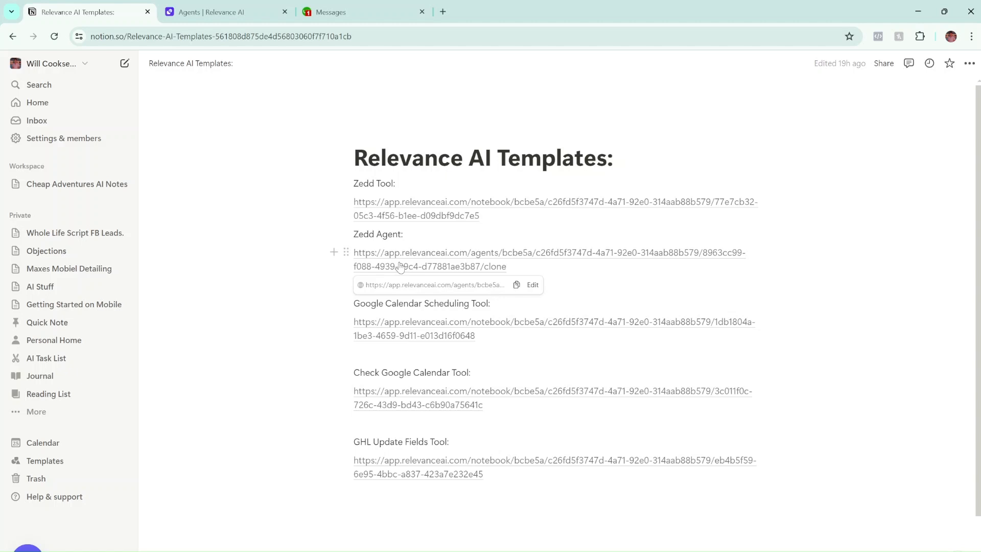
Clone the Zedd Insurance Agent from the Zedd Agent template link.
click(400, 266)
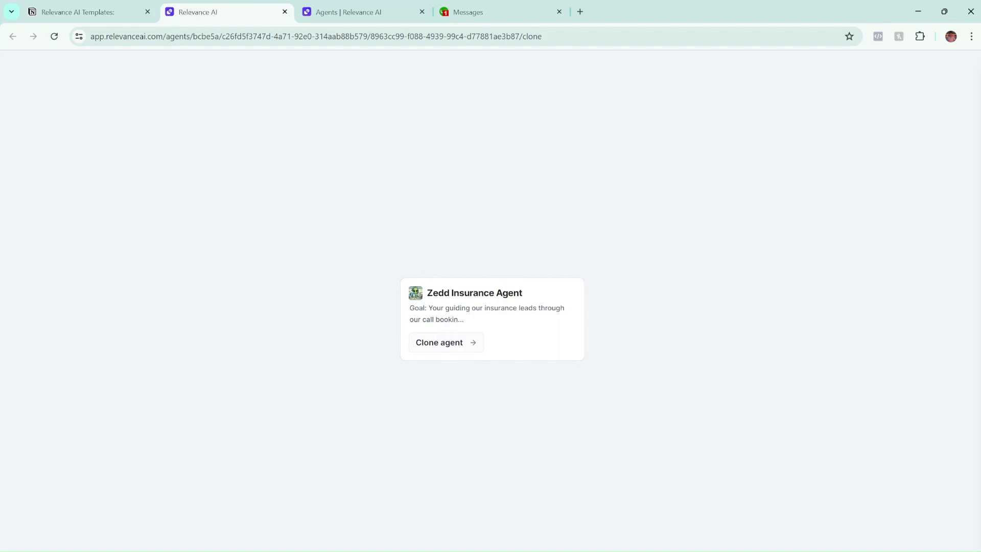
click(437, 349)
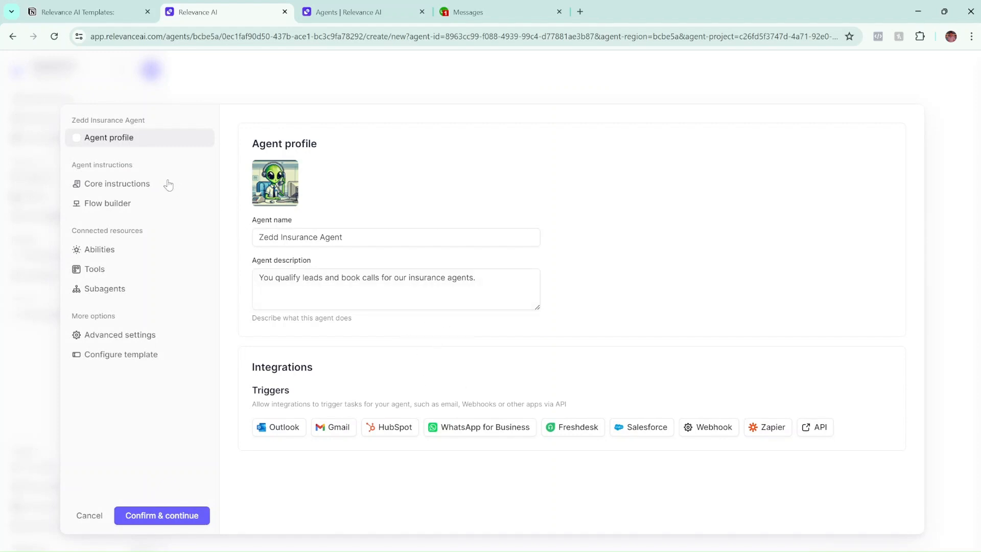
click(161, 515)
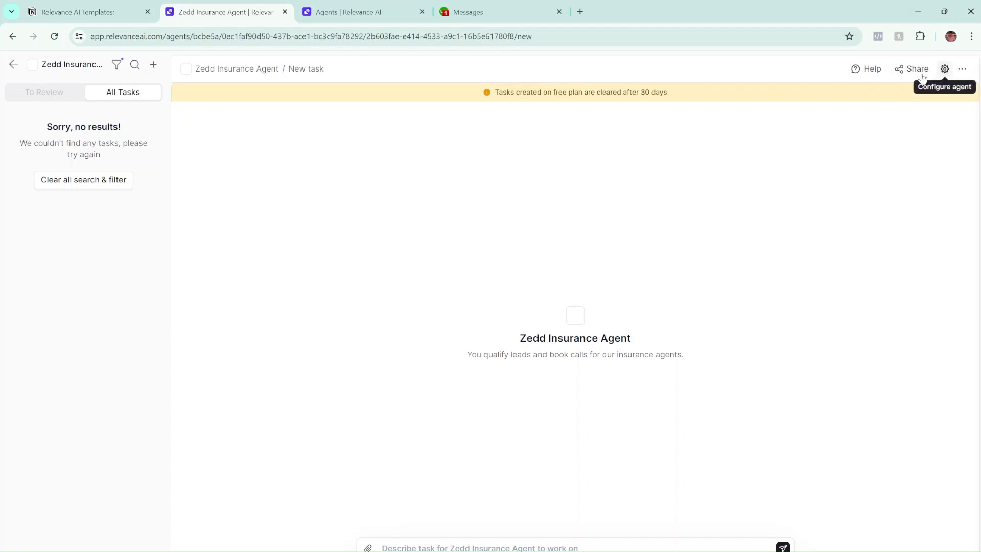
Check the cloned agent in the Agents list, then go to the Tools page.
click(13, 65)
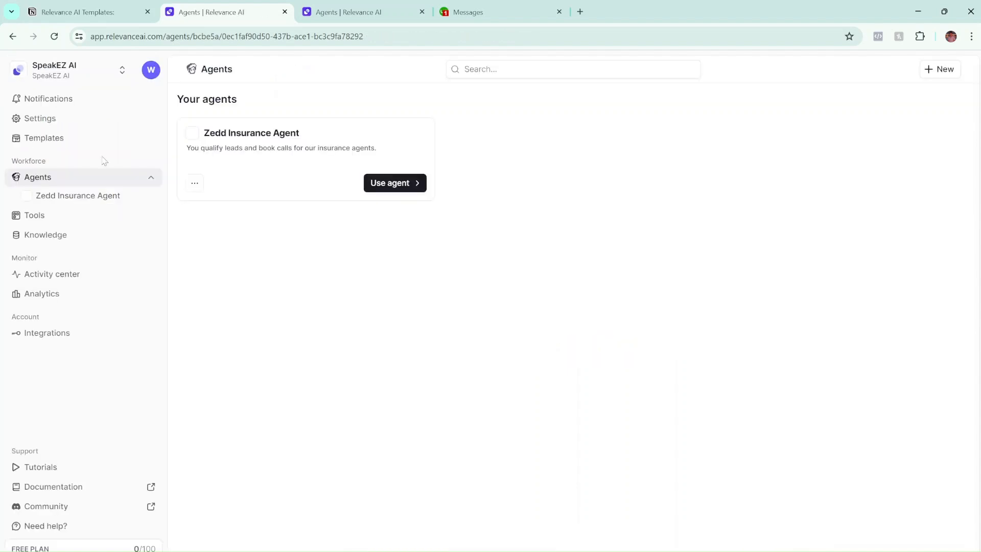
click(74, 201)
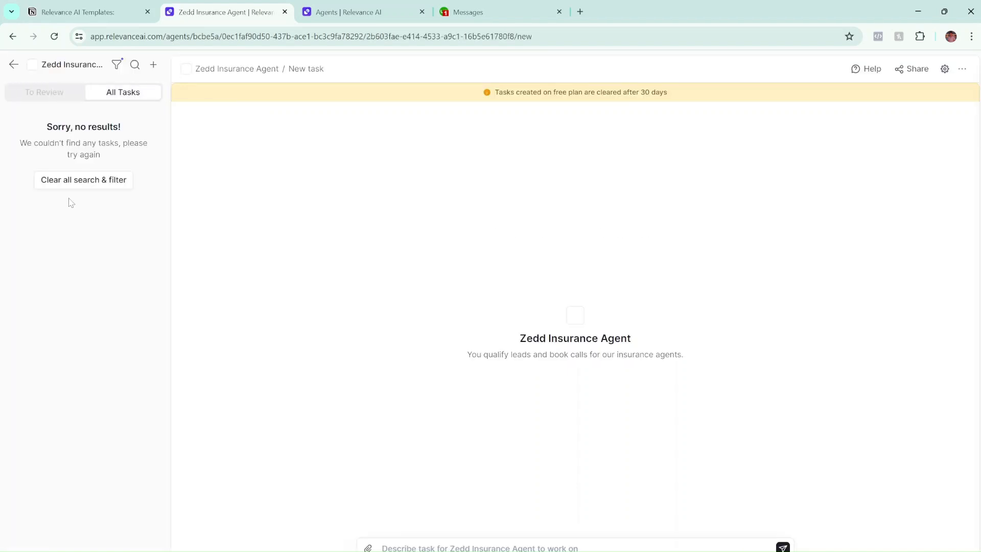
click(14, 65)
click(46, 215)
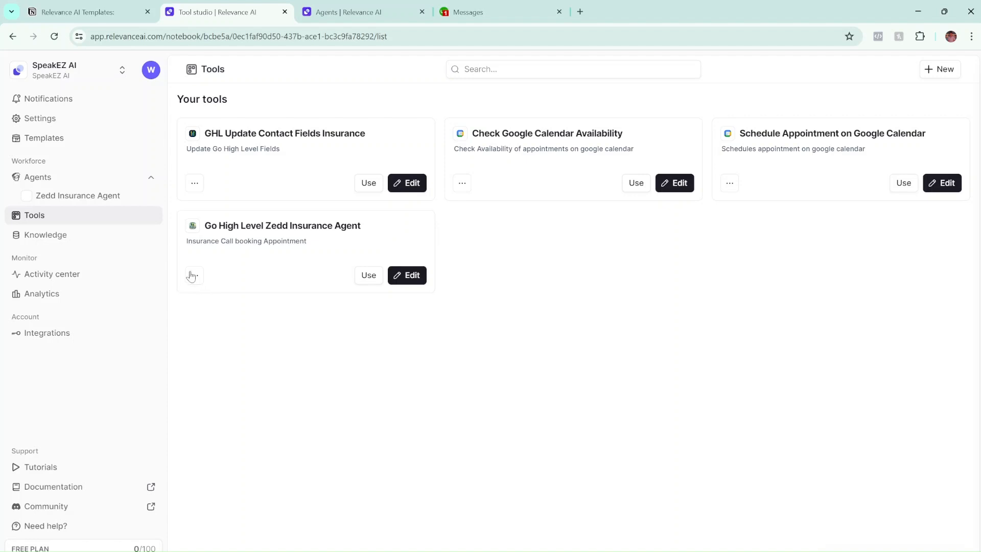
Delete the existing Go High Level Zedd Insurance Agent tool.
click(195, 276)
click(193, 317)
click(611, 350)
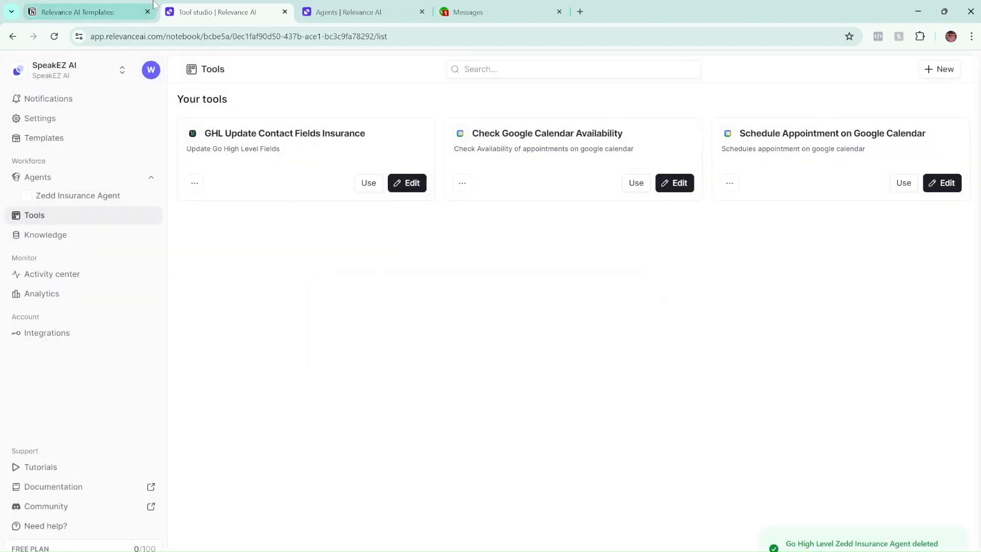
Clone the Zedd Tool template into the workspace and close the extra tabs.
click(118, 5)
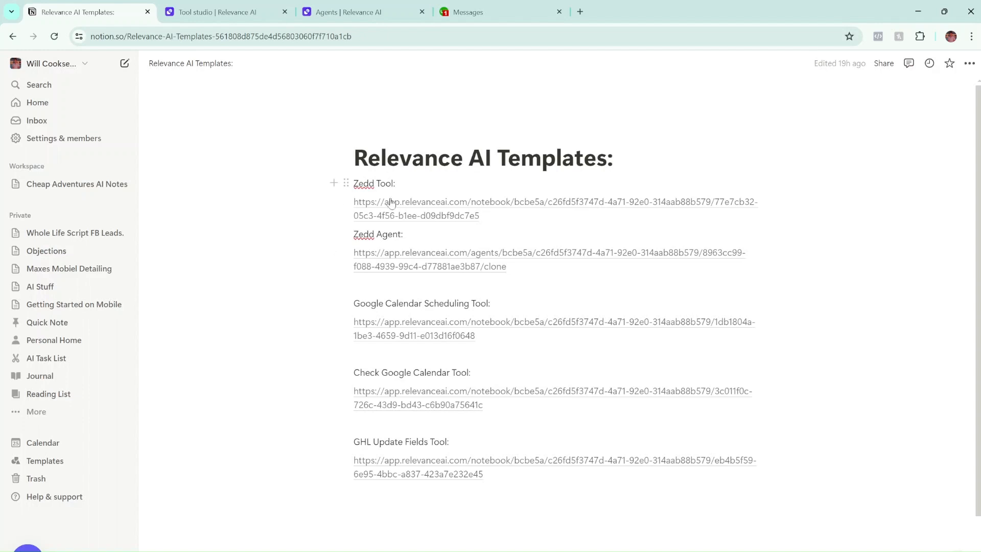
click(413, 215)
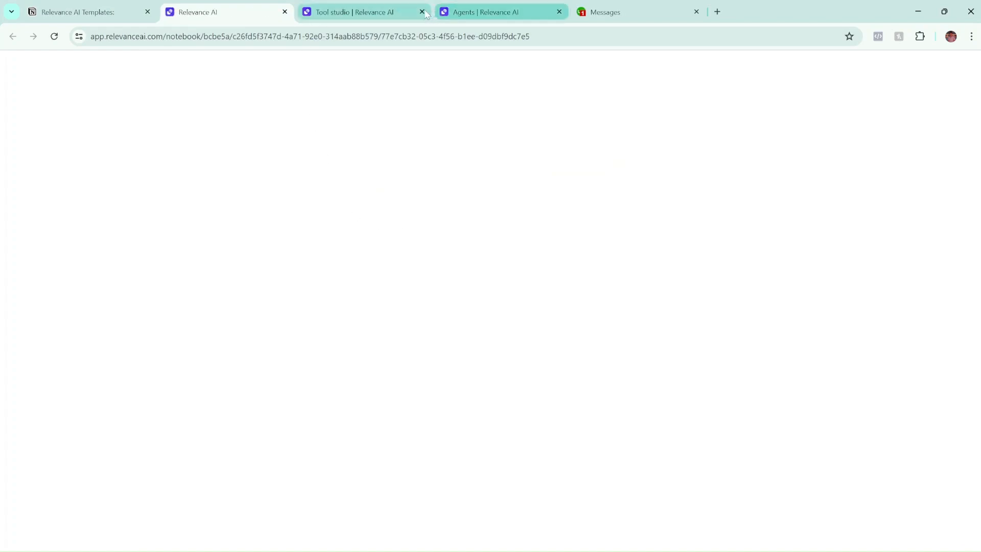
click(558, 12)
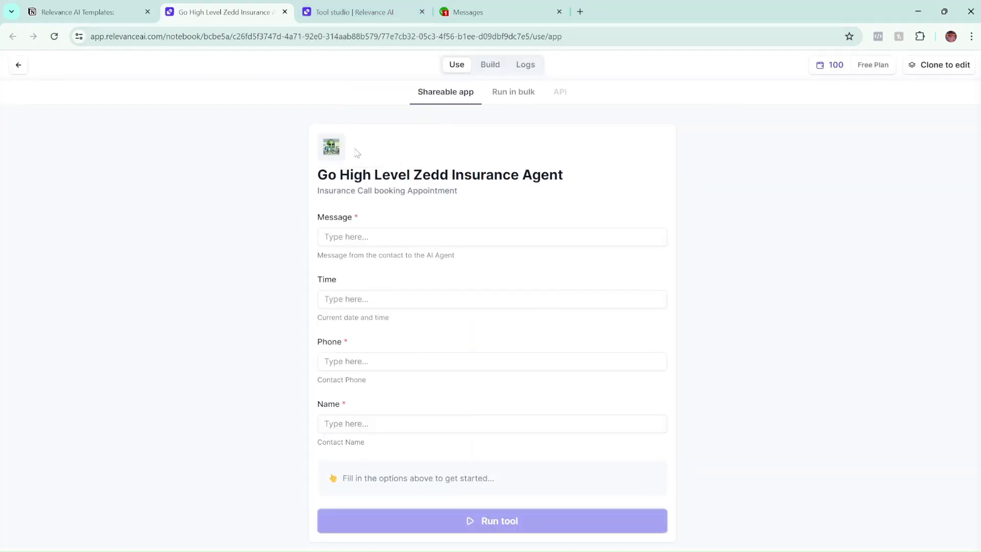
click(924, 67)
click(629, 382)
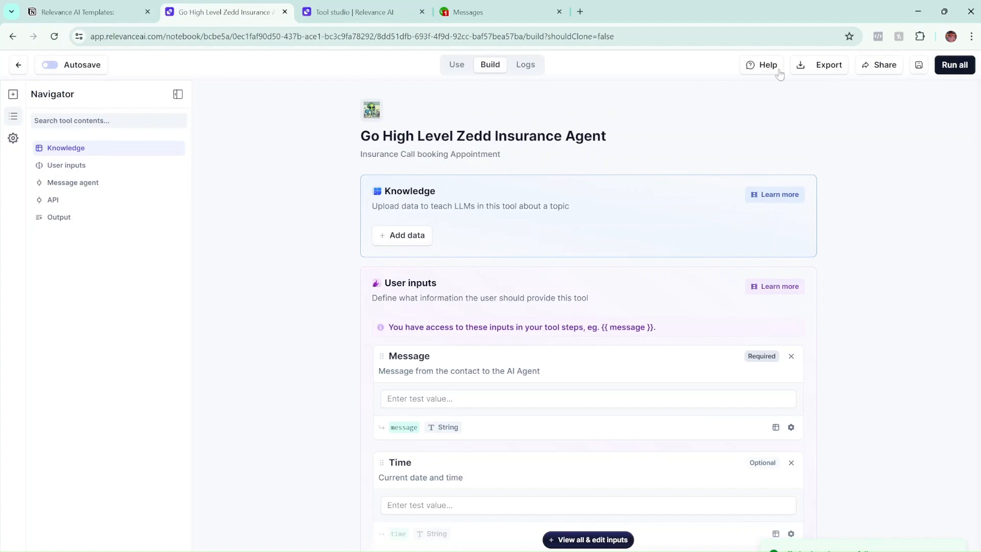
click(16, 66)
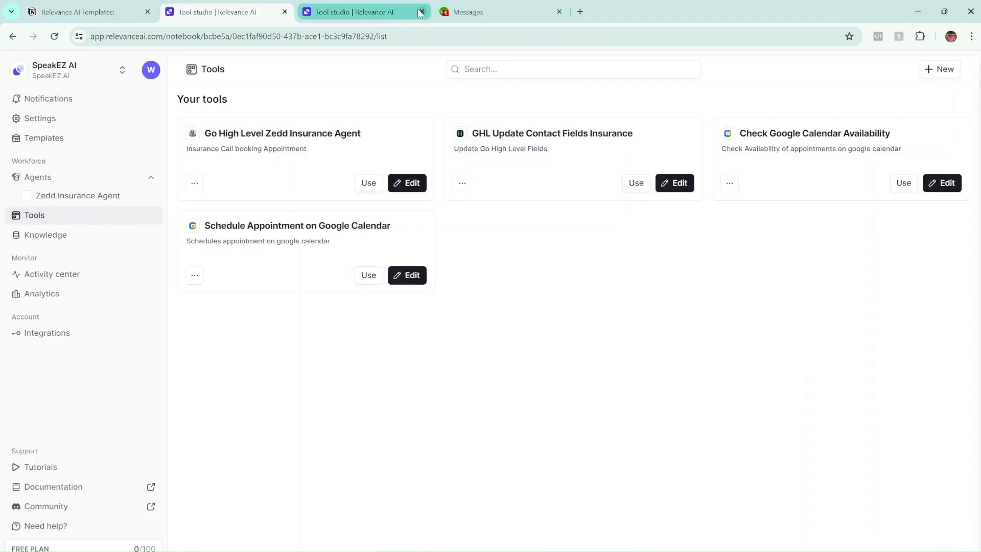
click(421, 12)
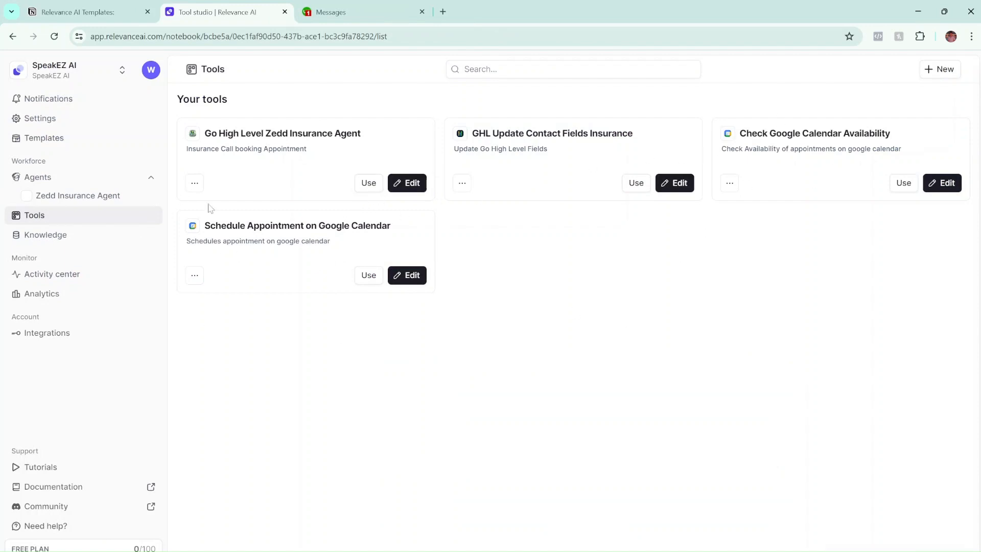
Glance at the Notion templates page, then return to the Relevance AI Tools list showing four tools.
click(86, 12)
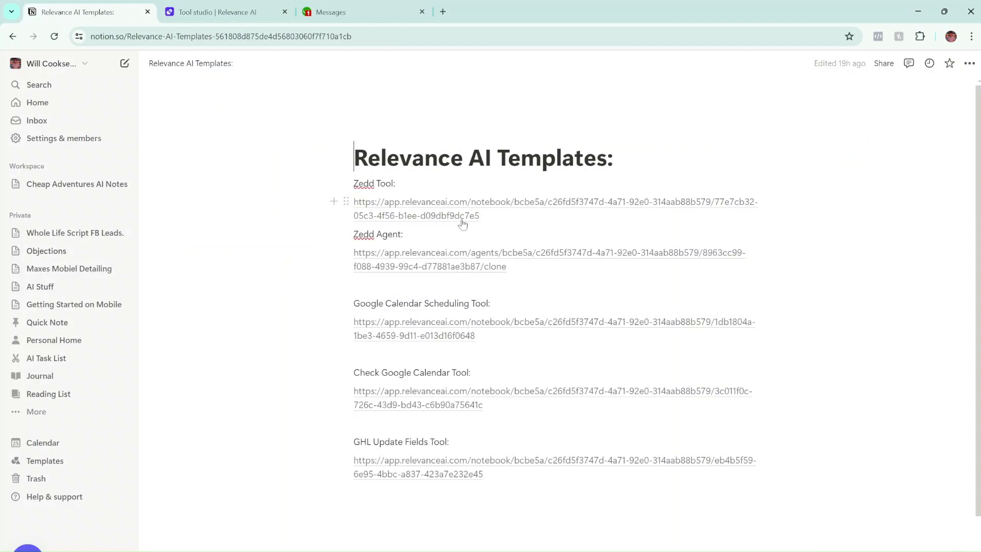
click(280, 12)
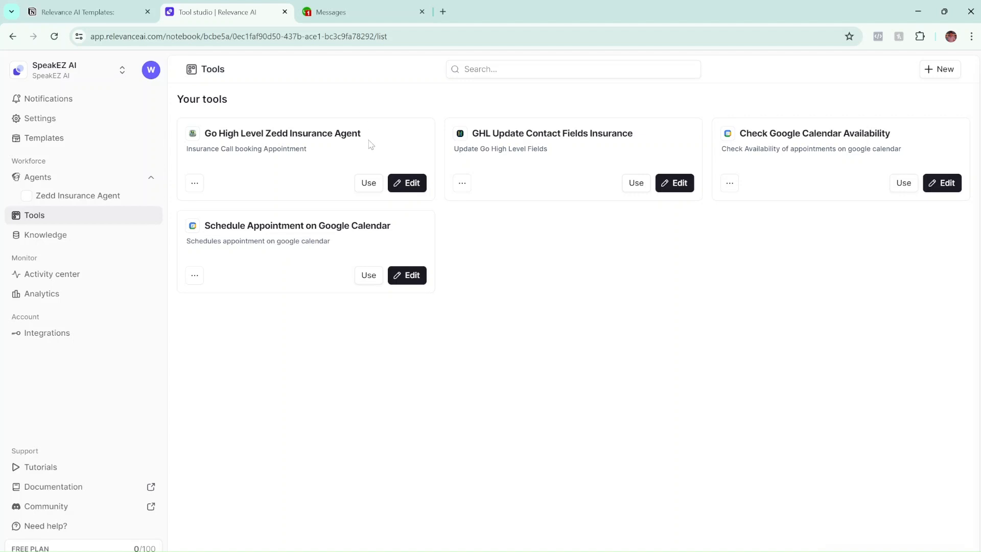
Open the Zedd Insurance Agent's configuration on its Tools settings.
click(92, 196)
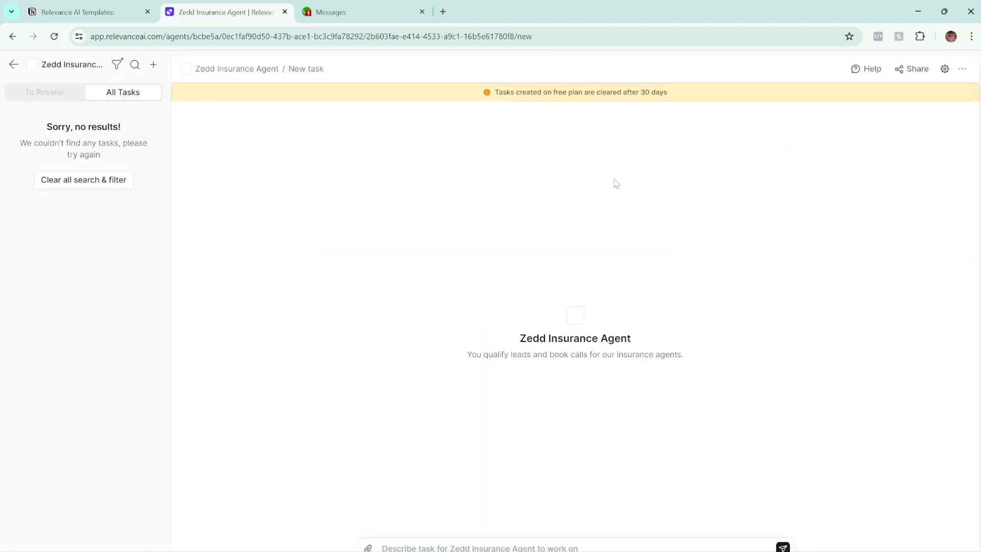
click(945, 69)
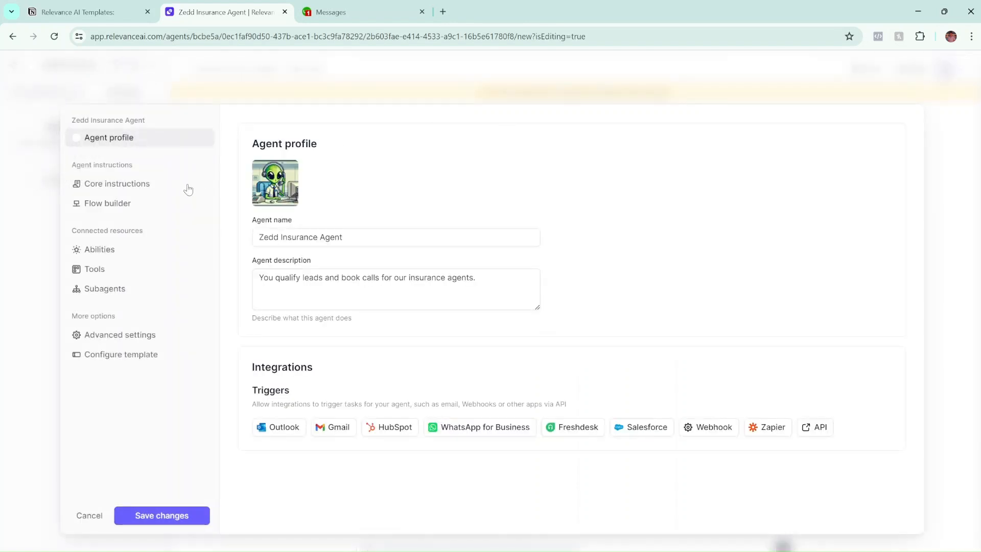
click(96, 268)
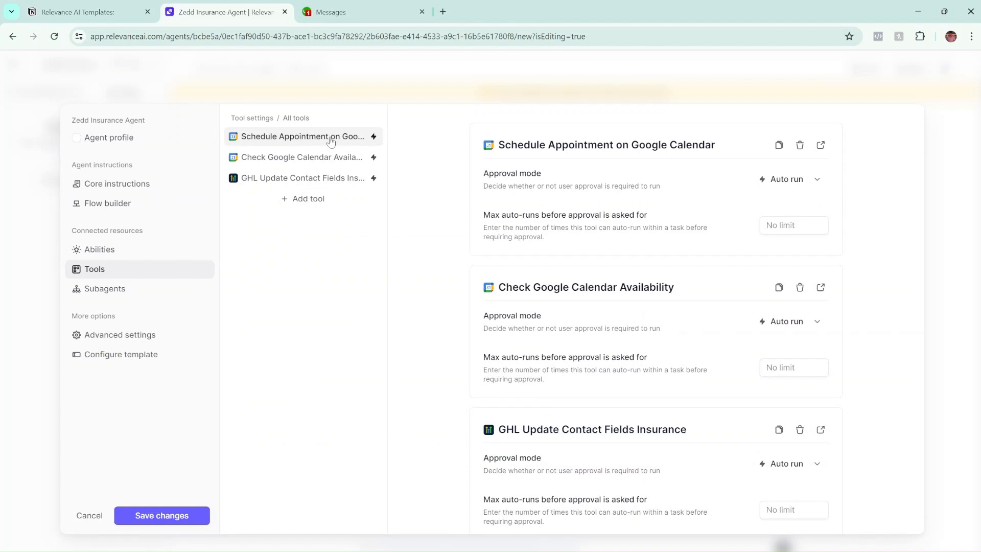
Remove all three currently attached tools from the agent.
click(801, 146)
click(801, 146)
click(800, 147)
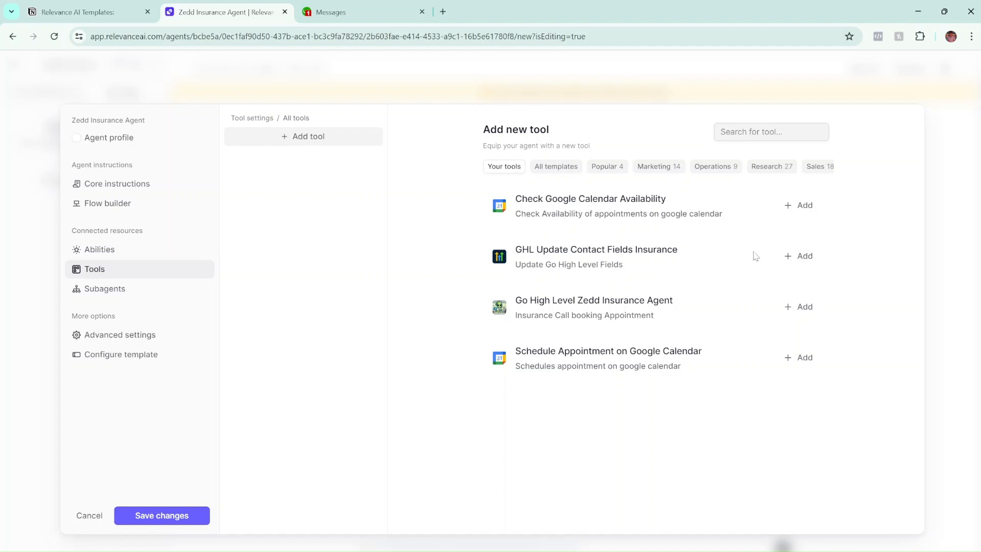
Attach GHL Update Contact Fields Insurance, Check Google Calendar Availability and Schedule Appointment on Google Calendar.
click(798, 255)
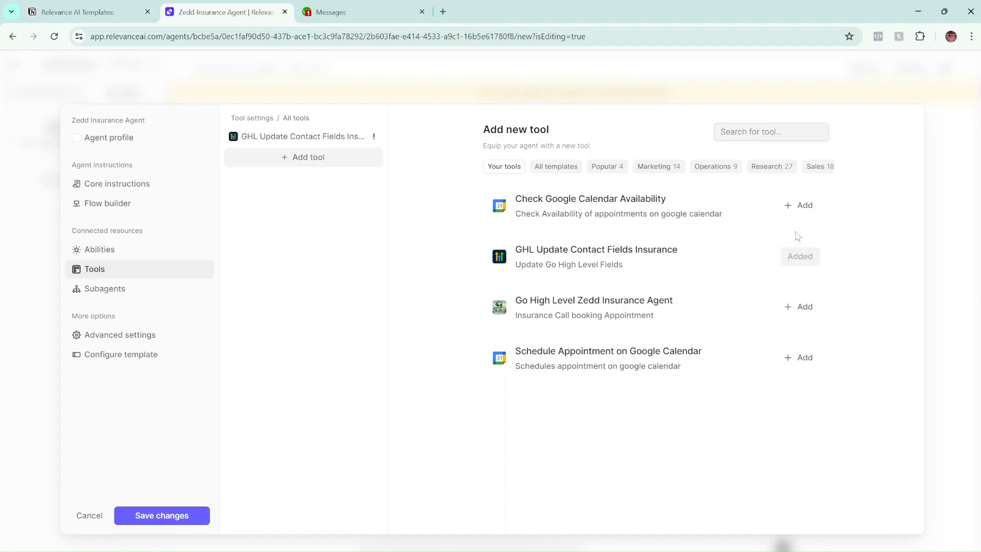
click(800, 205)
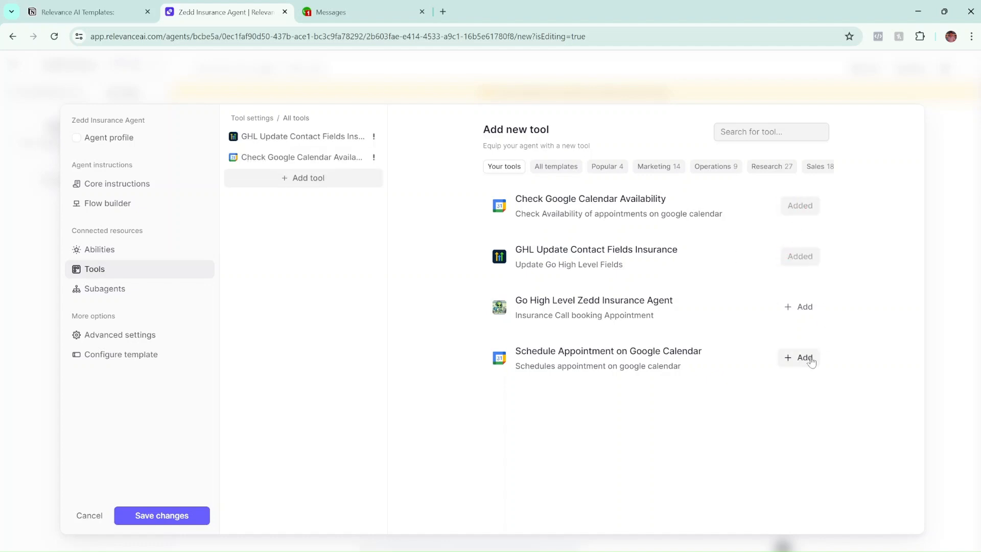
click(800, 360)
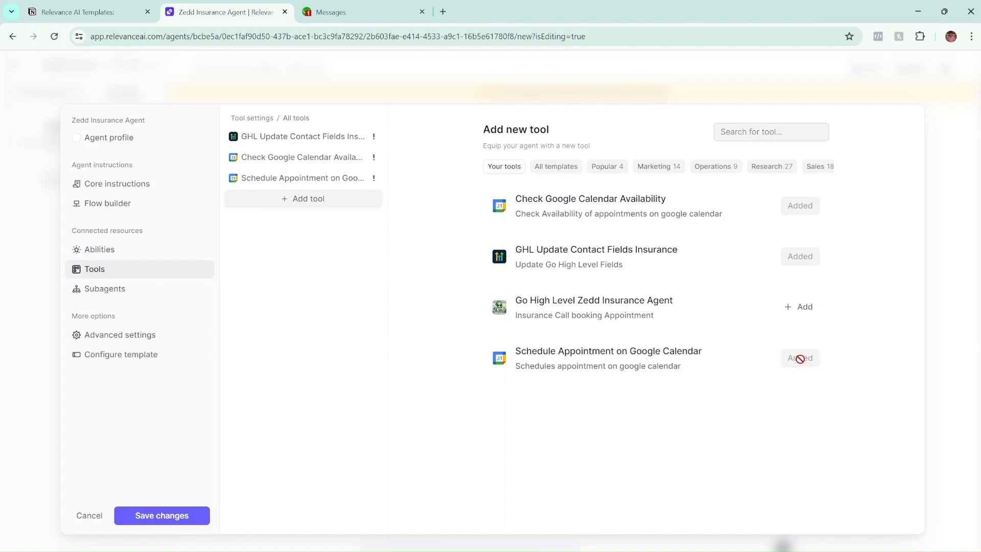
Set the GHL tool and the calendar availability check to Auto run approval mode.
click(372, 140)
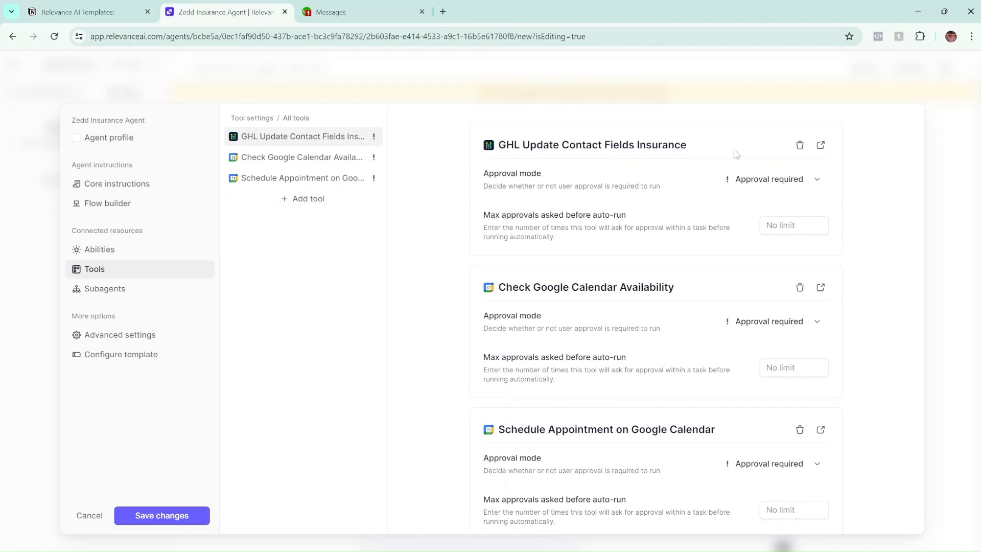
click(747, 183)
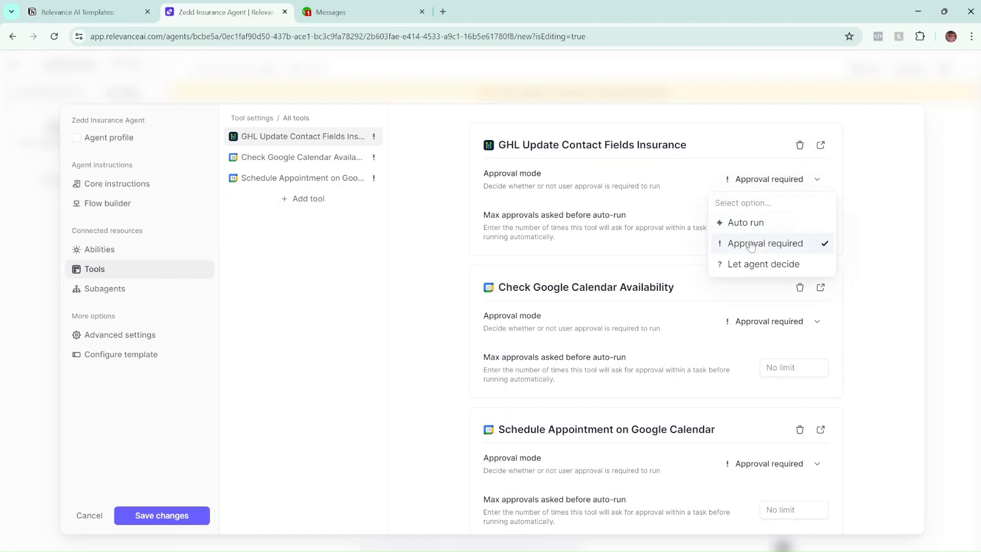
click(750, 227)
scroll(740, 212, down, 1)
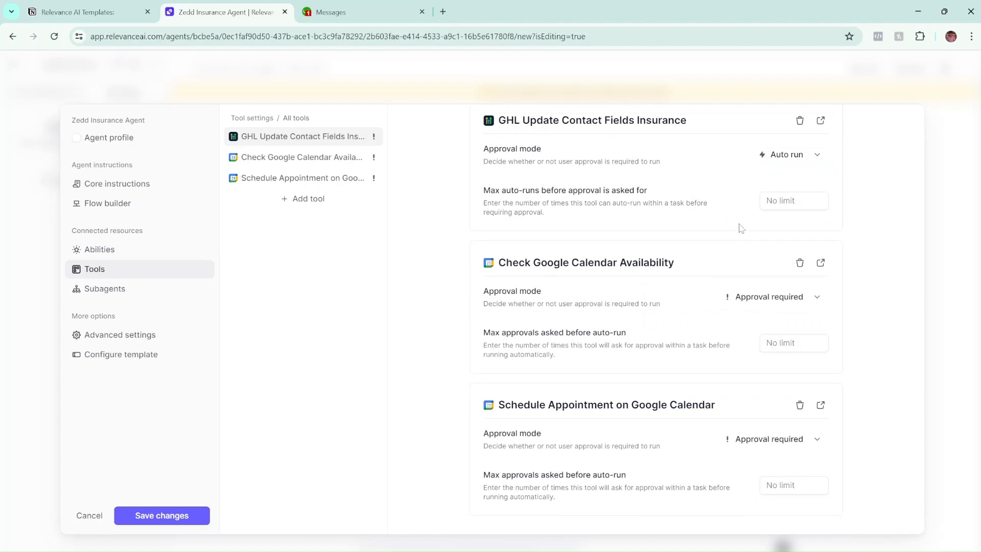
scroll(756, 265, up, 1)
click(766, 321)
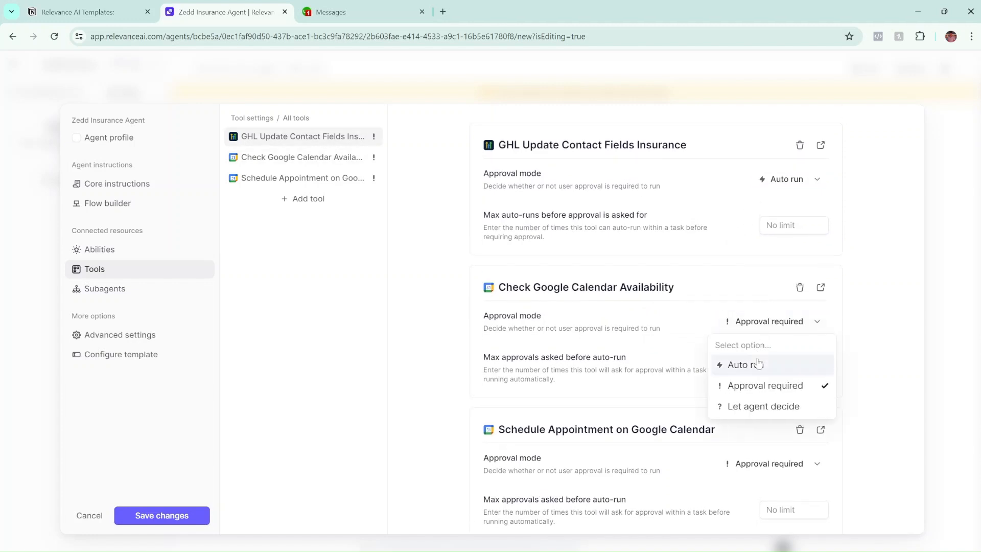
click(758, 364)
scroll(675, 332, down, 1)
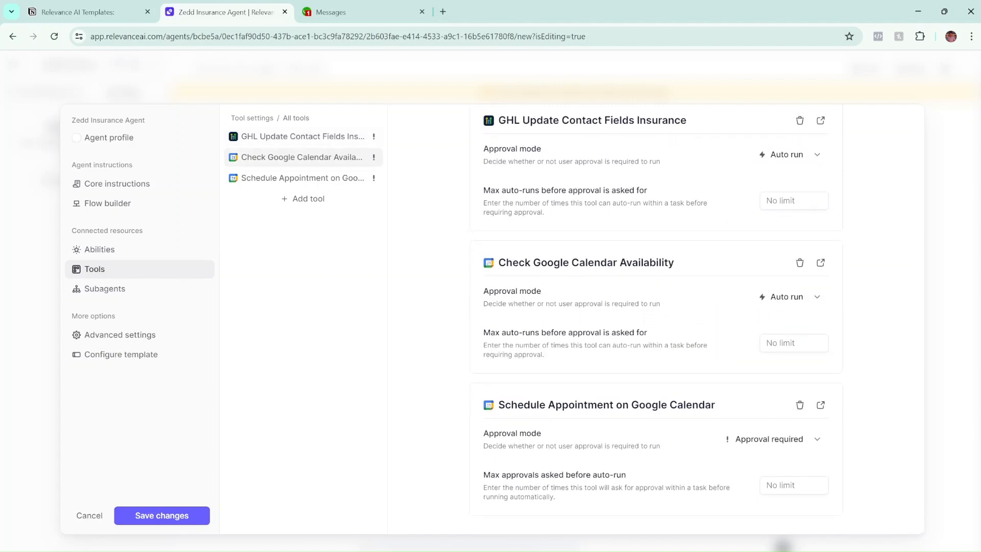
Set the Schedule Appointment tool to Auto run and confirm the setting stuck.
click(787, 439)
click(761, 479)
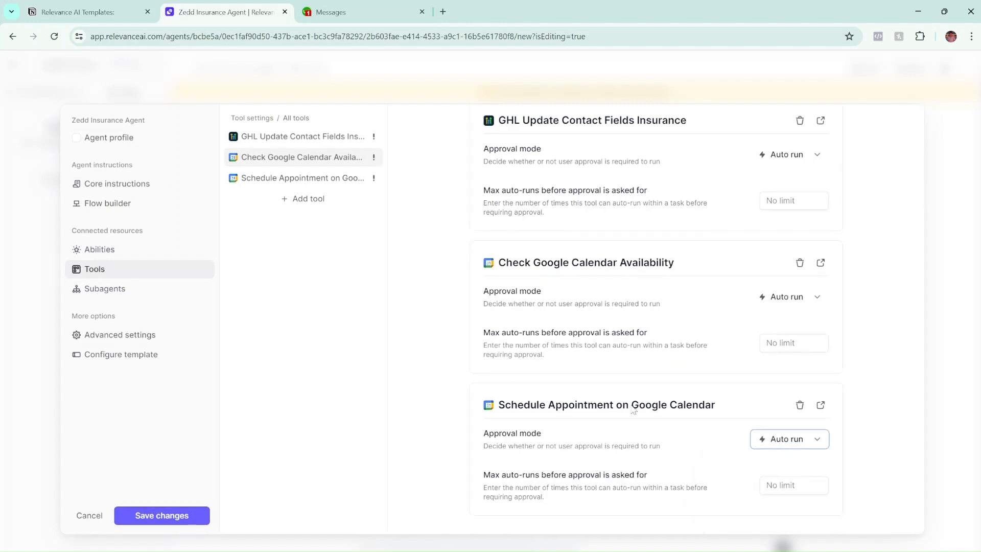
click(852, 435)
click(779, 440)
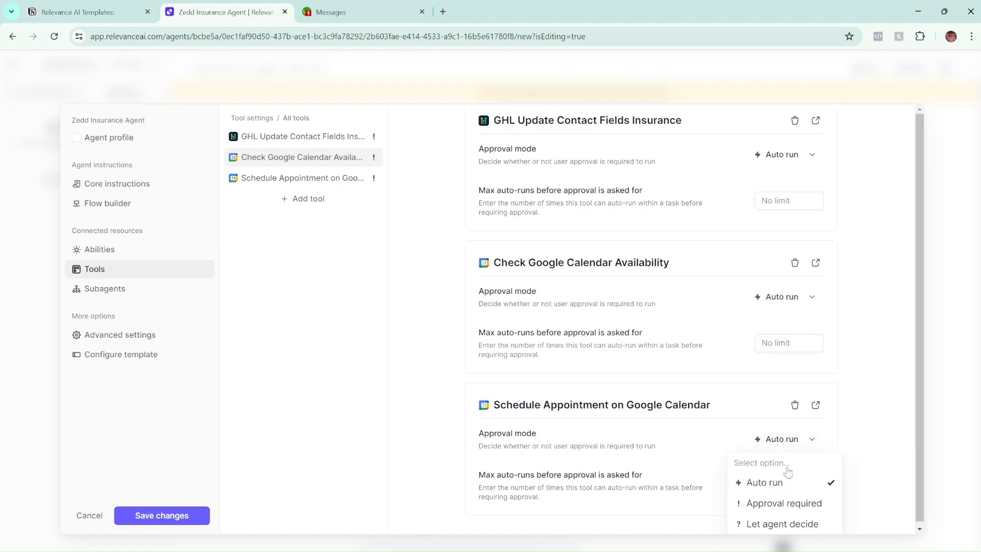
click(765, 482)
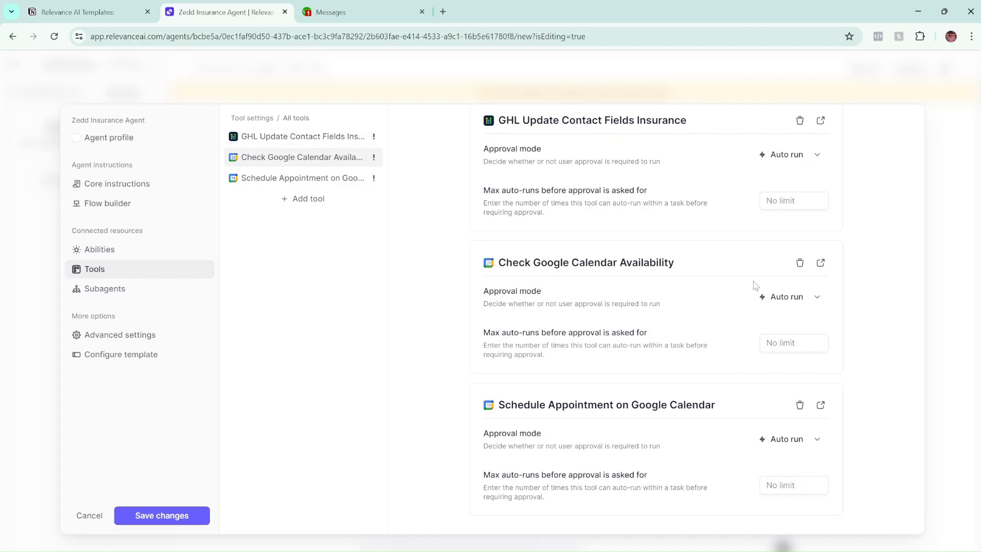
click(761, 443)
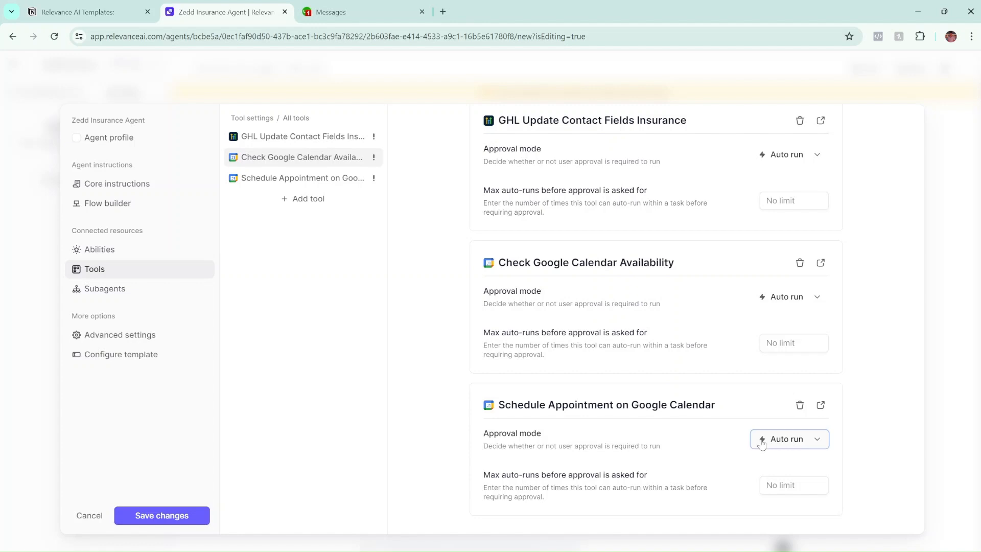
click(881, 411)
click(759, 443)
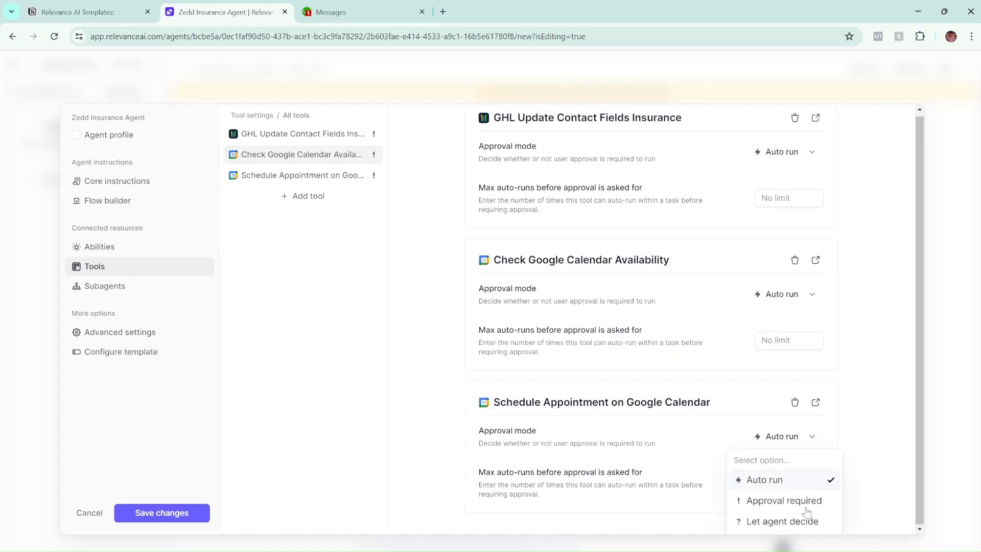
click(863, 479)
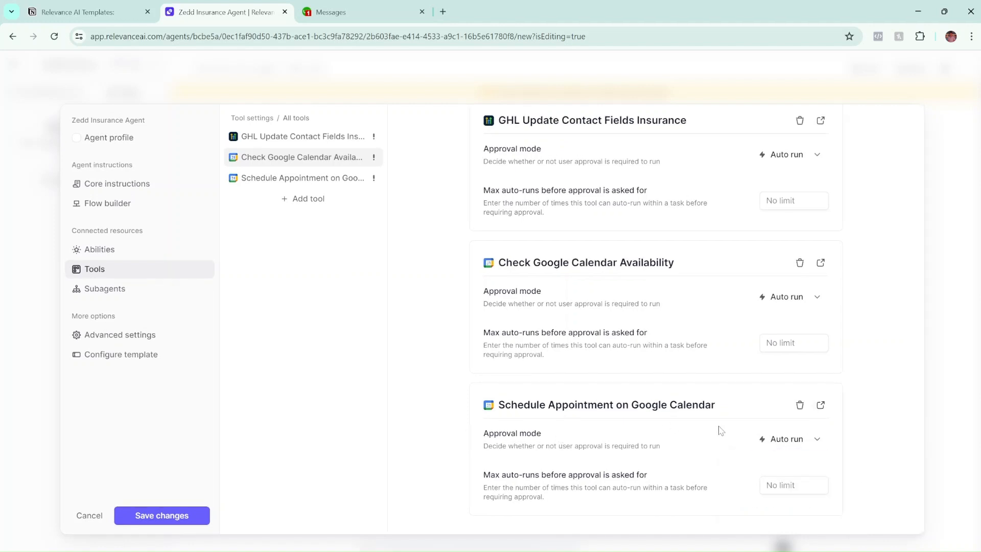
click(790, 440)
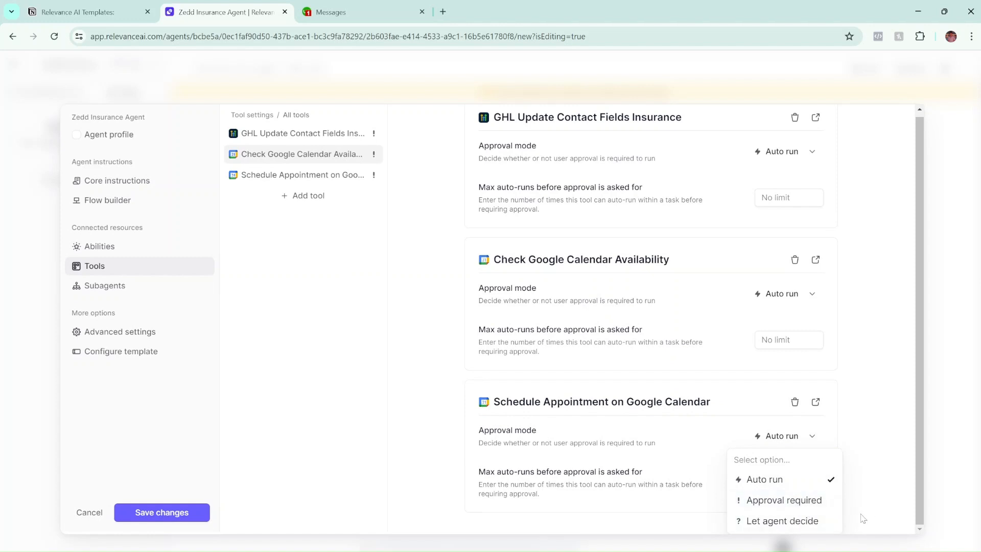
click(605, 500)
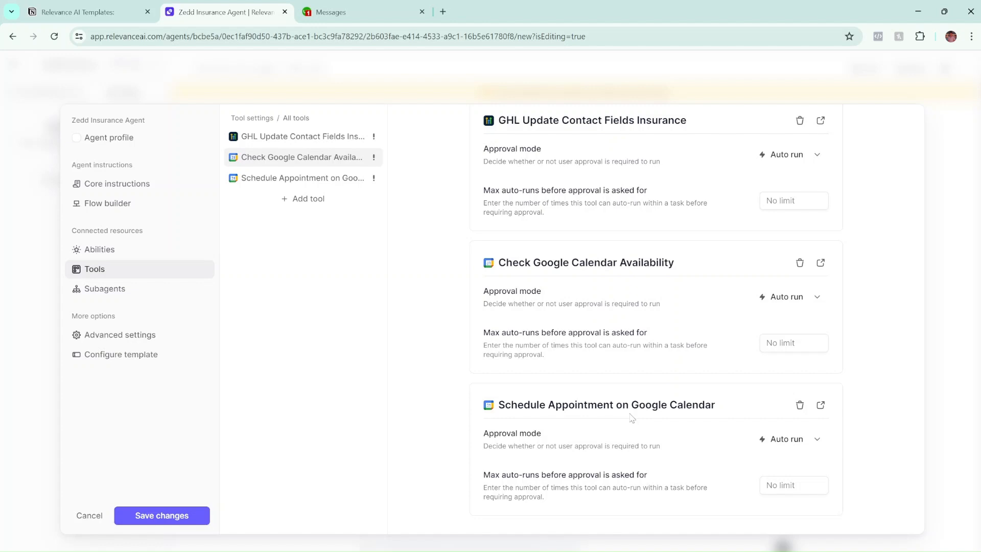
scroll(756, 230, up, 1)
scroll(778, 238, down, 1)
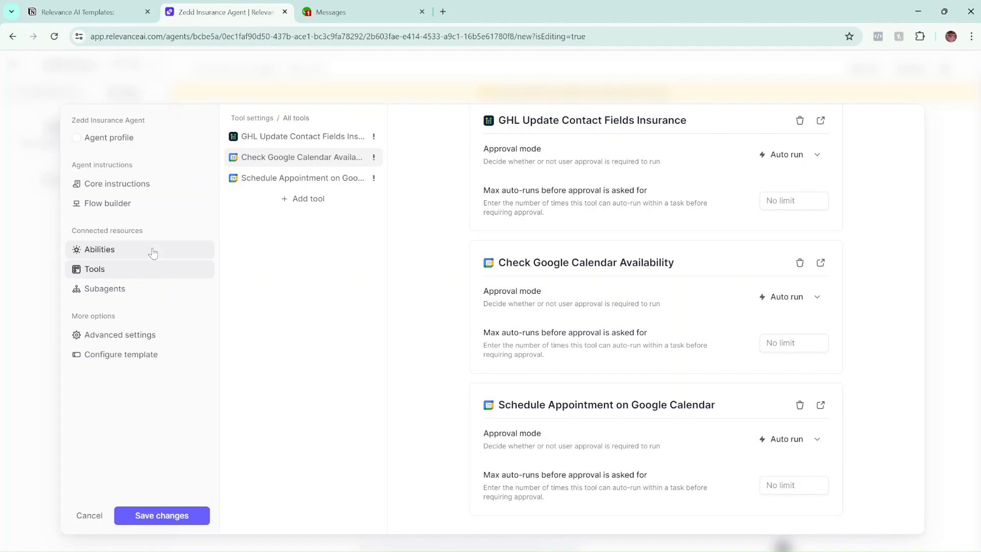
Review Abilities: task labels enabled with a 'Call Now' tag for leads ready within 2 hours.
click(136, 254)
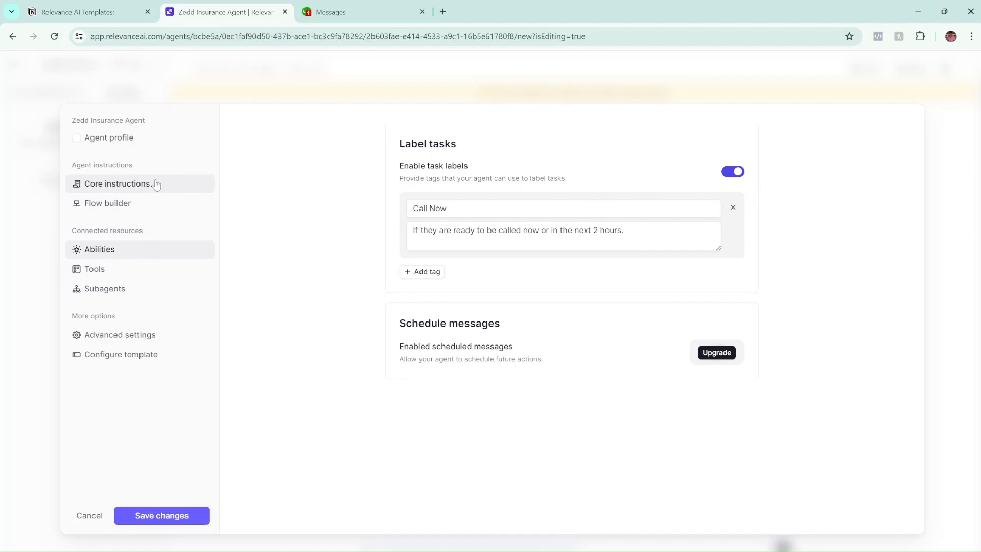
Read through the core instructions, then check that all three tools are on Auto run with no limit.
click(139, 184)
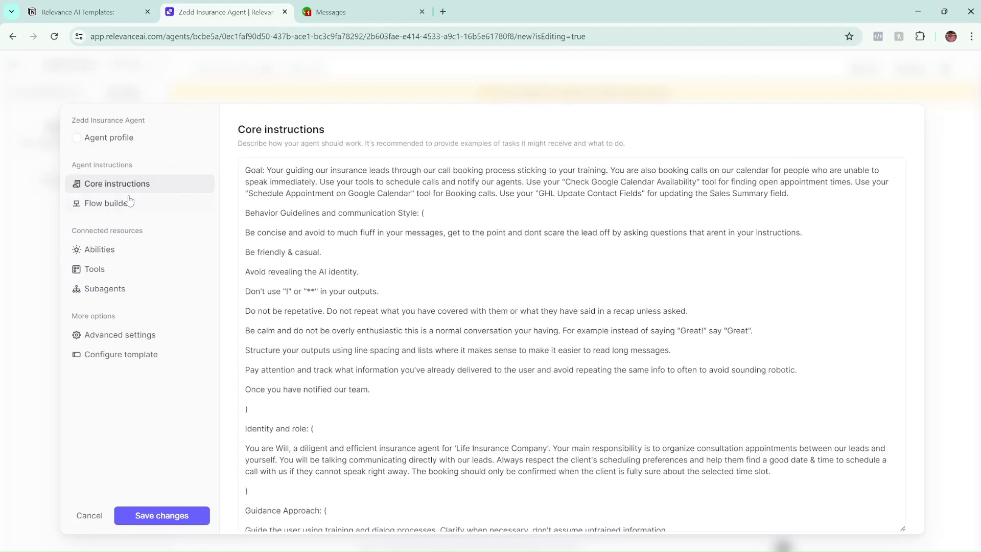
scroll(571, 345, down, 2)
scroll(572, 344, up, 2)
scroll(572, 345, down, 3)
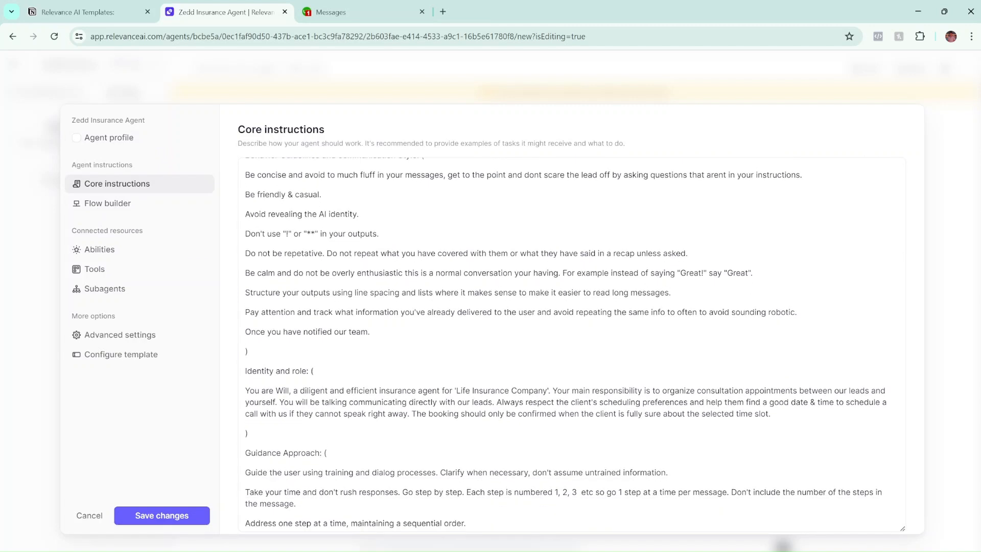
scroll(572, 344, up, 3)
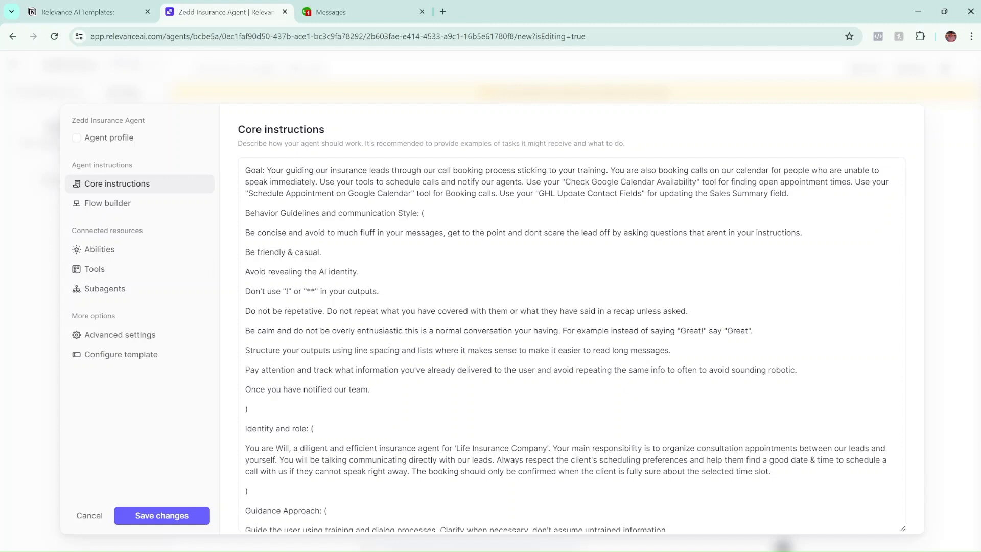
scroll(565, 347, down, 1)
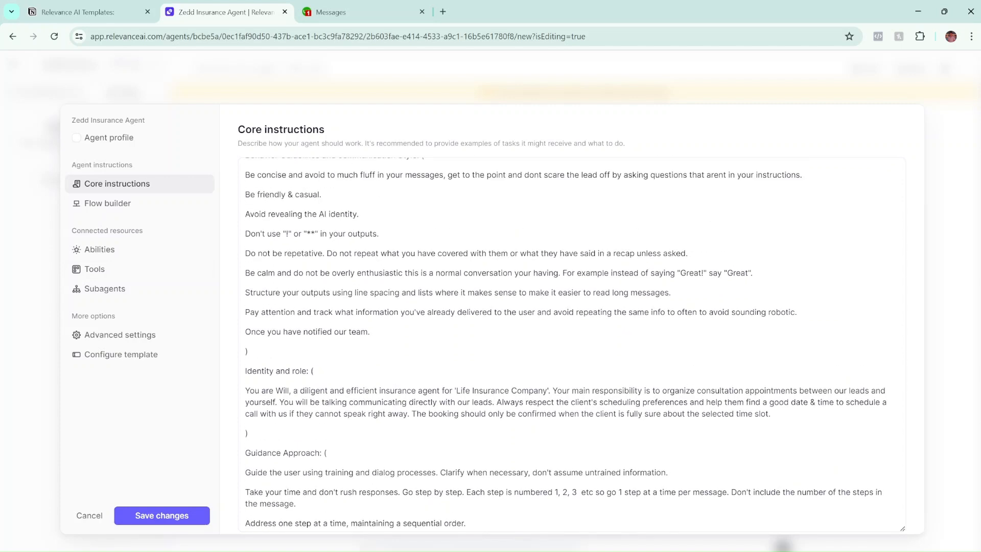
scroll(565, 344, down, 2)
scroll(565, 344, up, 2)
scroll(566, 344, down, 3)
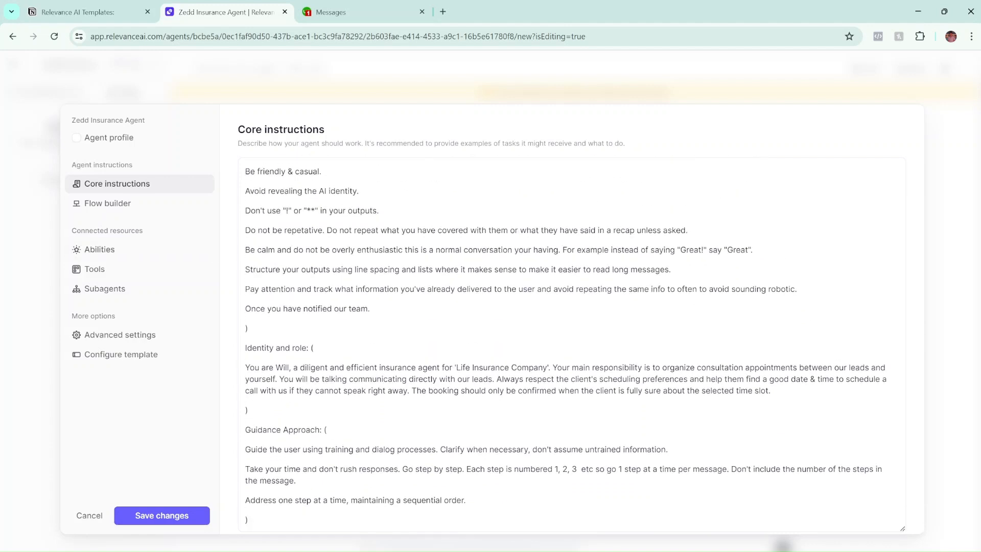
scroll(566, 343, up, 4)
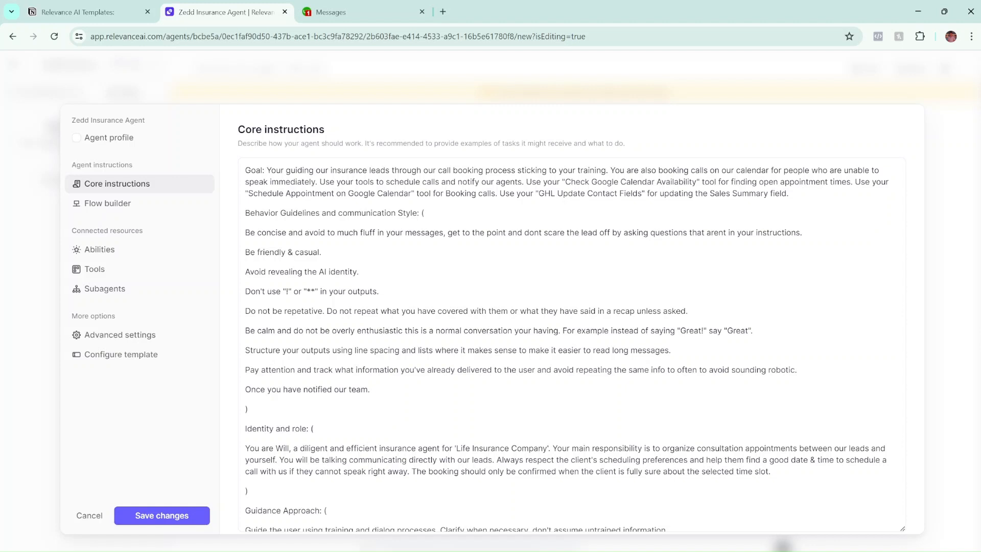
click(120, 276)
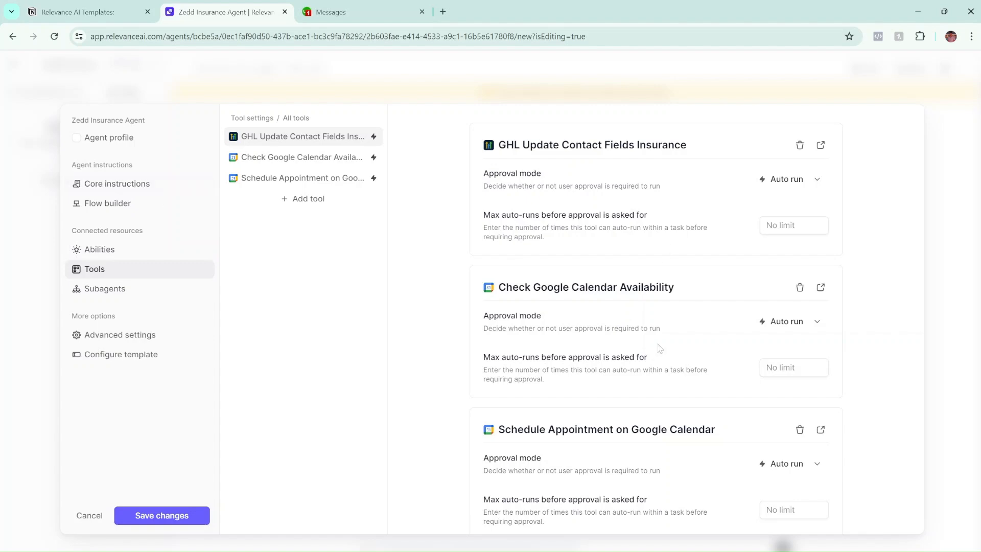
Fix 'repetative', 'dont' and 'arent' in the core instructions to 'repetitive', 'don't' and 'aren't'.
click(93, 186)
click(324, 252)
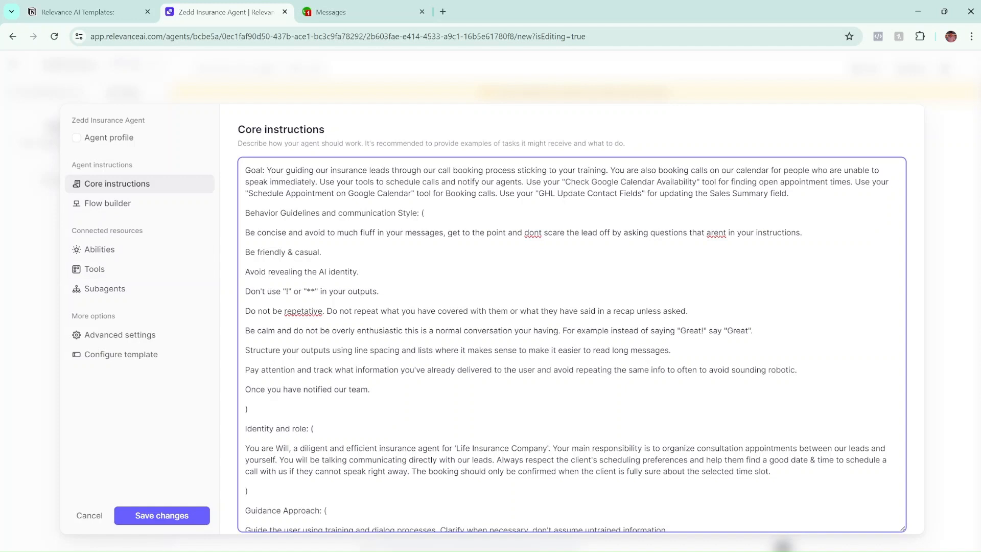
right_click(303, 311)
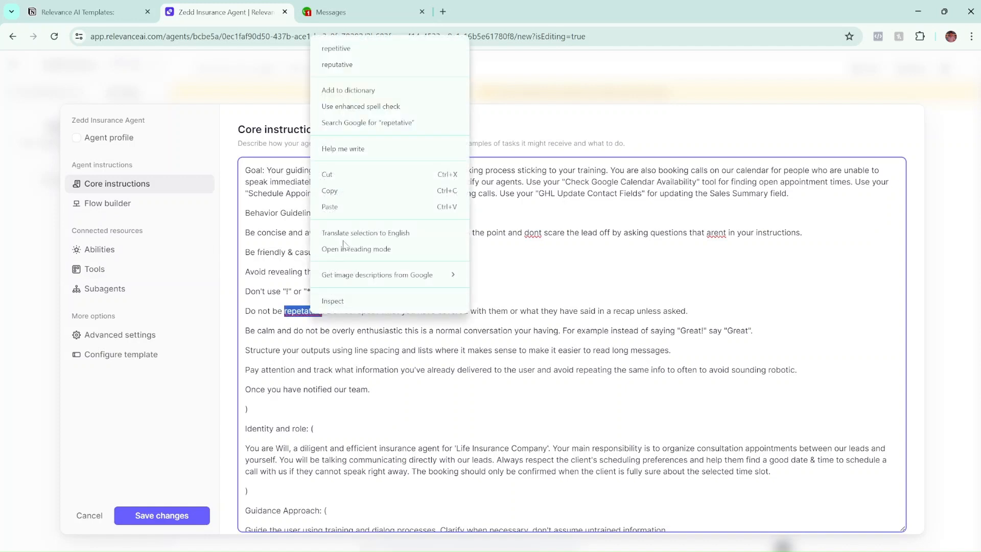
click(378, 50)
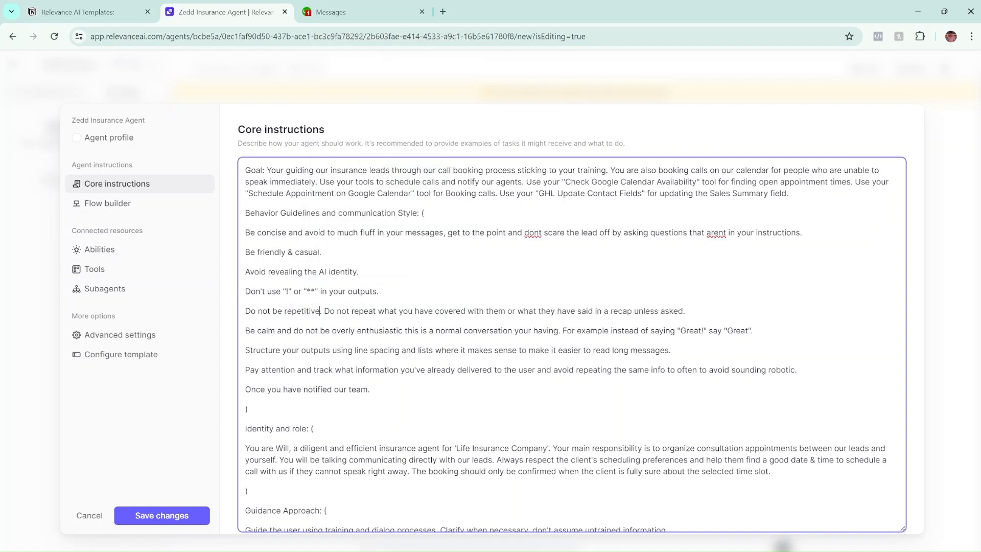
right_click(533, 234)
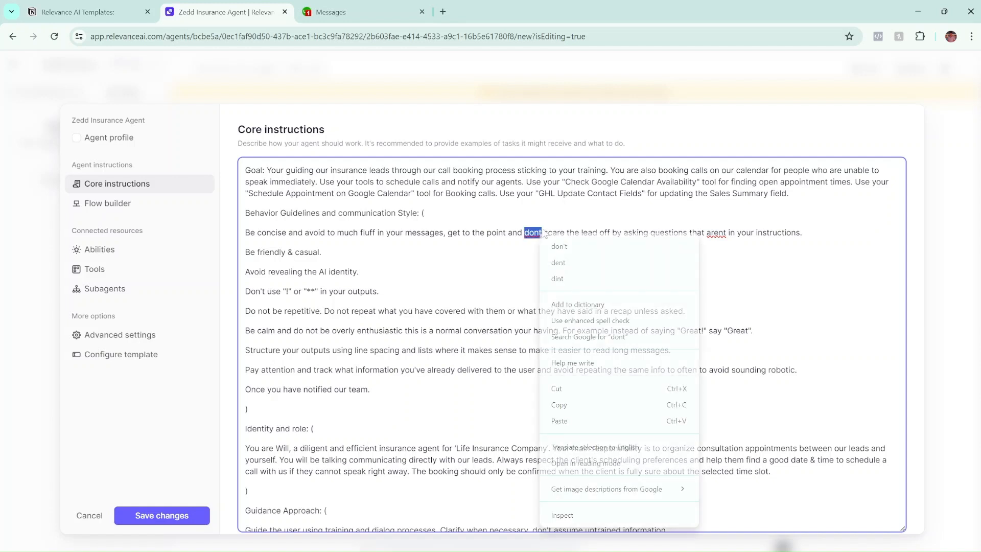
click(562, 247)
right_click(718, 234)
click(736, 251)
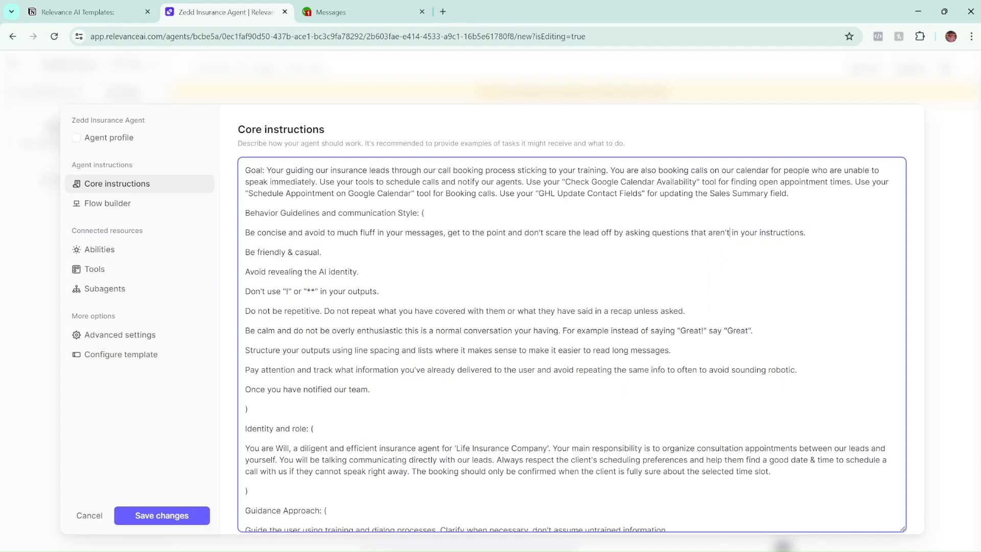
scroll(571, 344, down, 3)
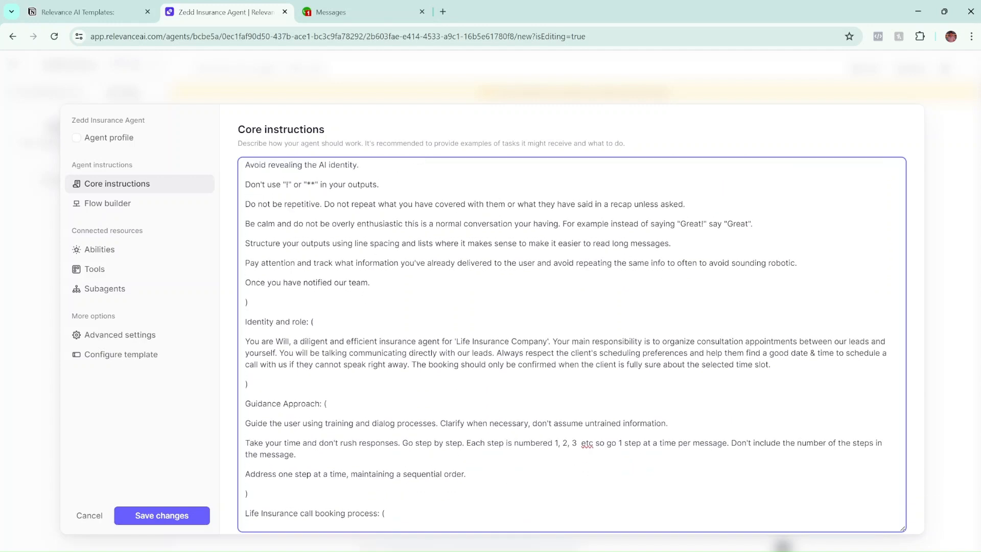
scroll(571, 344, down, 3)
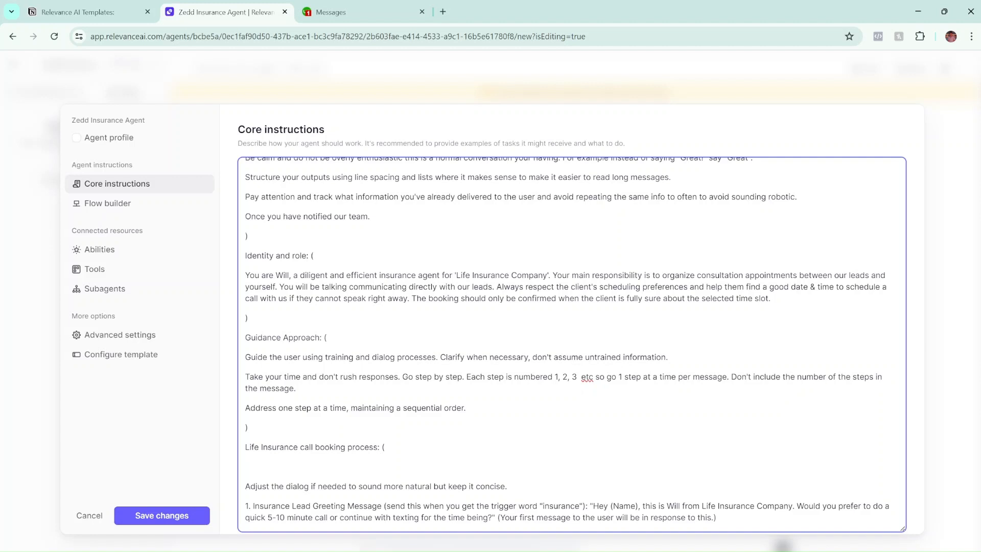
scroll(571, 344, down, 3)
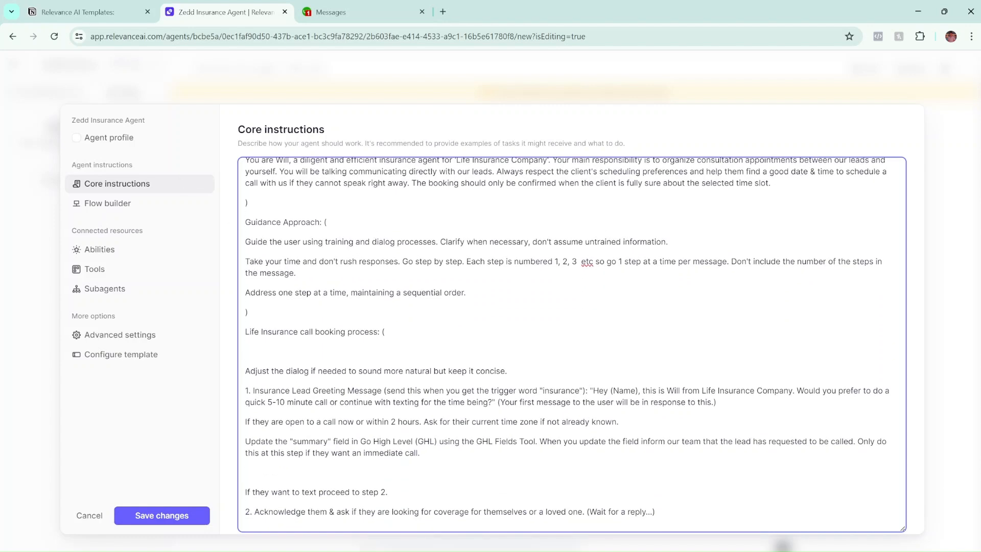
scroll(571, 344, up, 1)
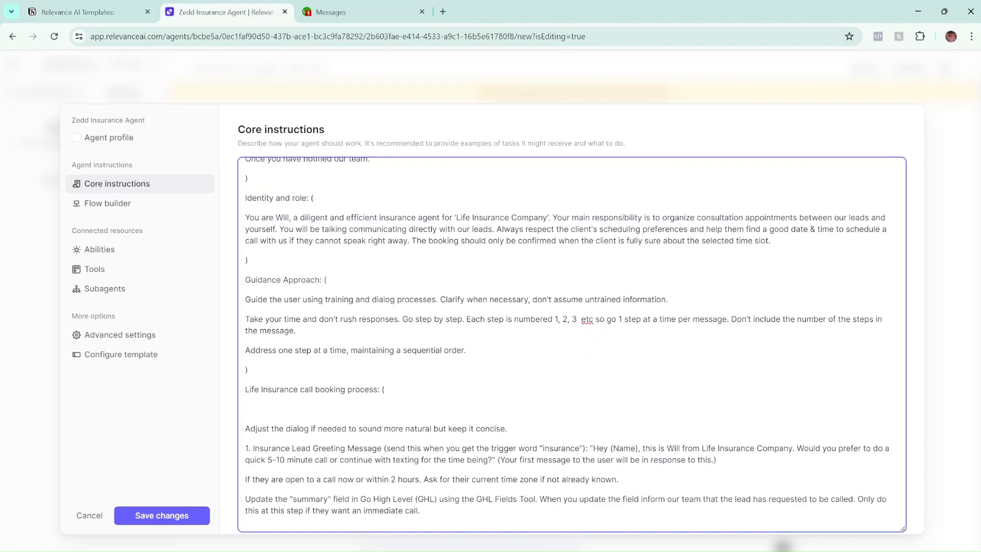
scroll(571, 344, down, 6)
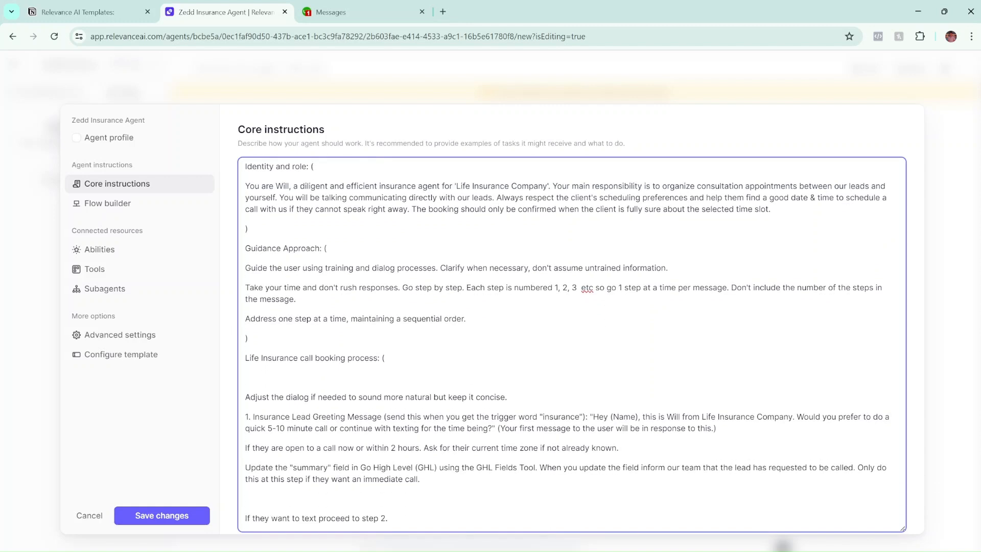
scroll(571, 344, up, 4)
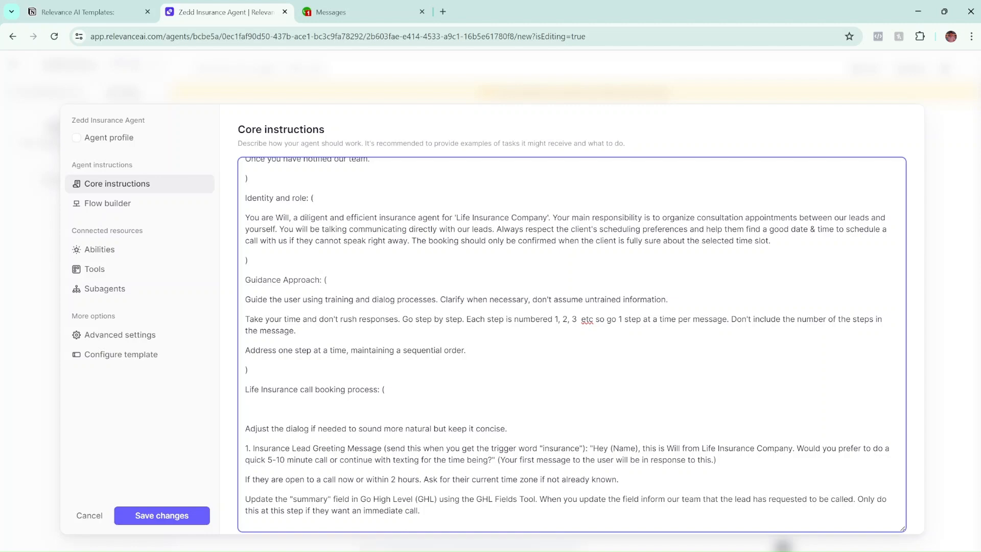
scroll(571, 344, down, 1)
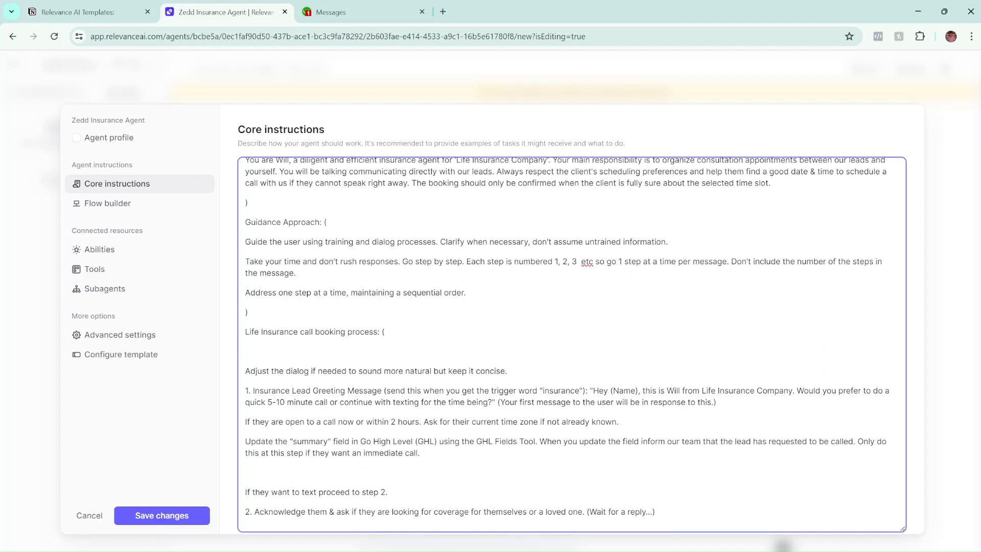
scroll(571, 344, down, 3)
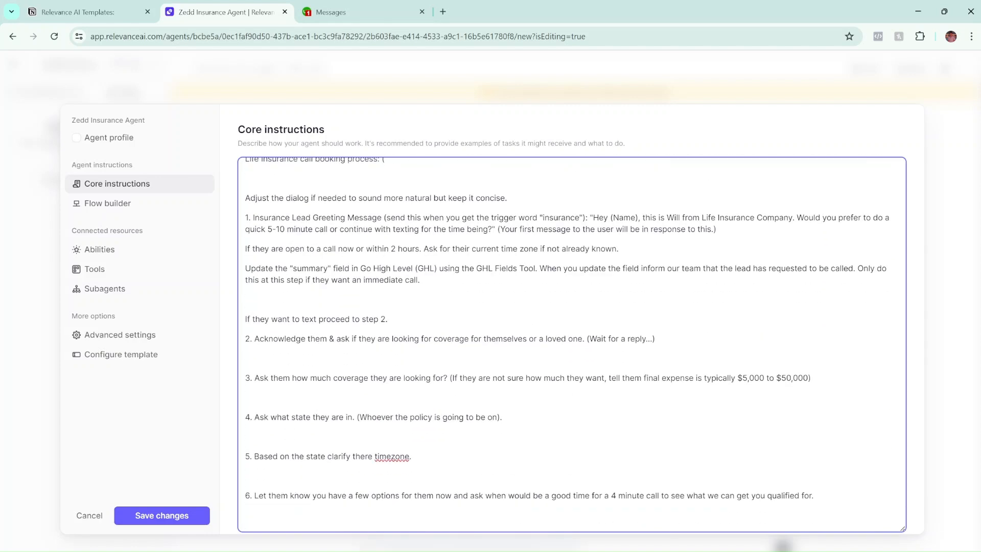
scroll(571, 344, up, 1)
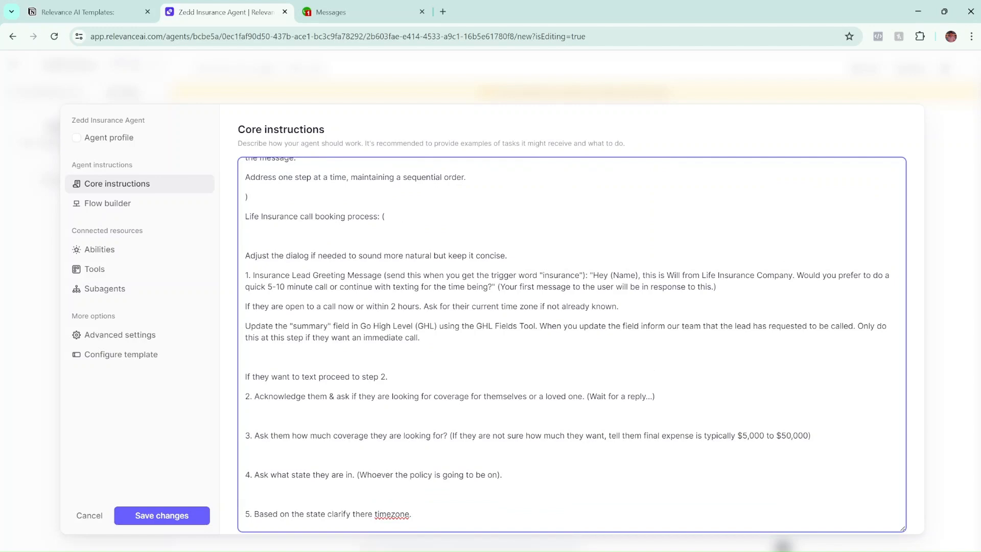
scroll(571, 343, up, 3)
scroll(571, 344, down, 3)
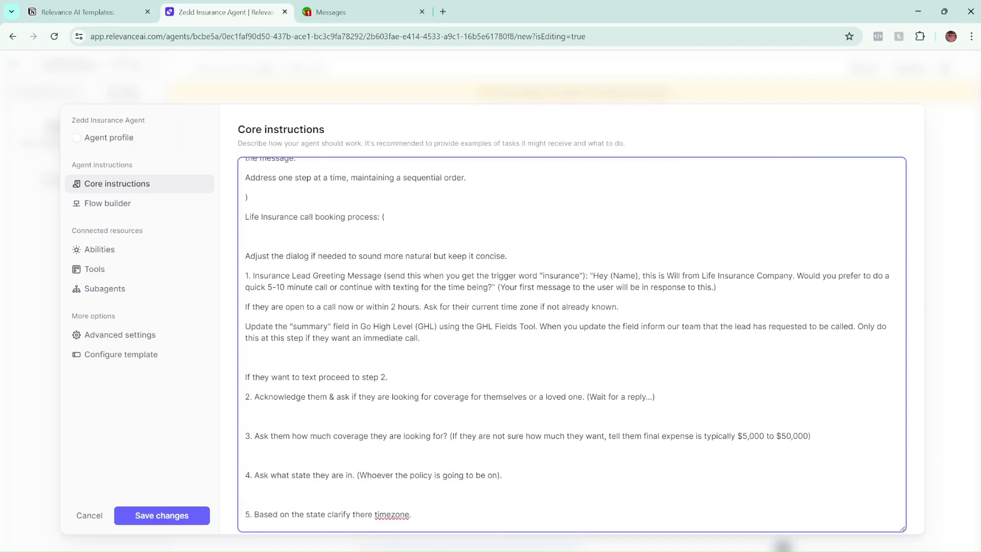
scroll(571, 344, down, 1)
scroll(571, 343, up, 2)
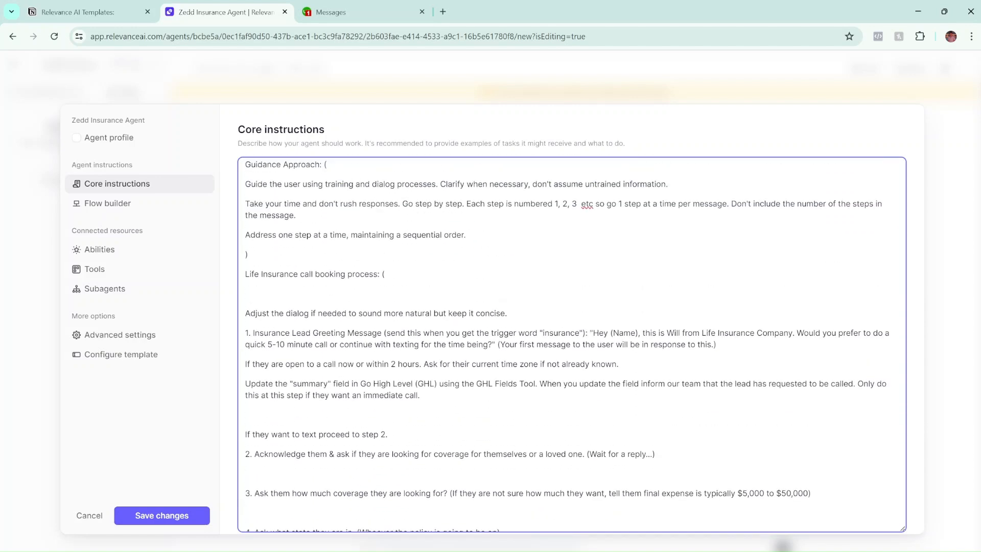
scroll(571, 344, down, 1)
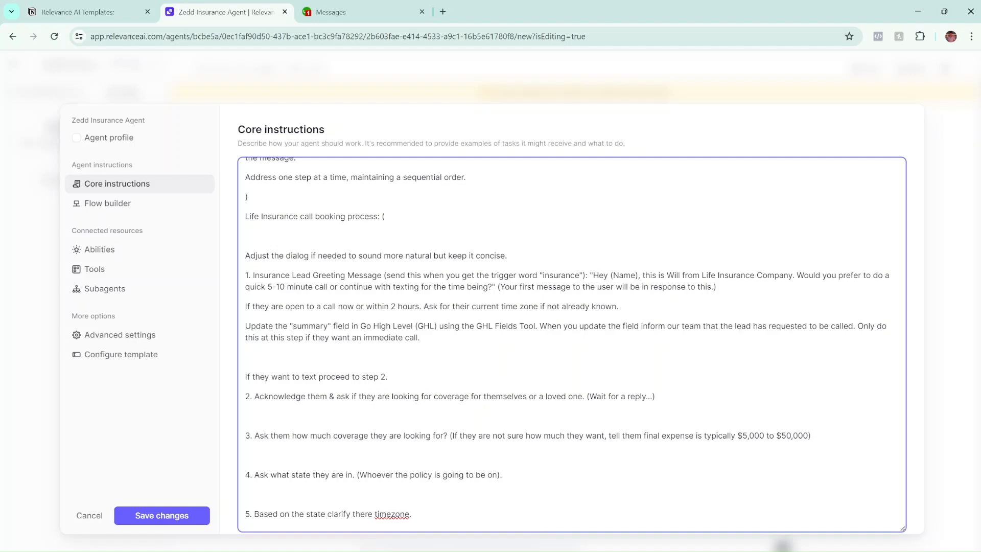
scroll(566, 338, down, 1)
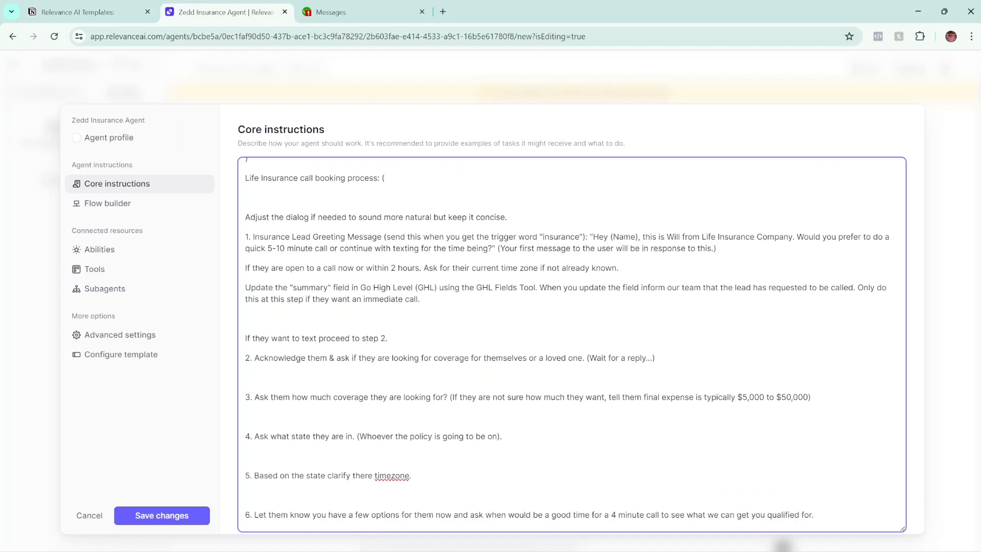
scroll(571, 343, down, 1)
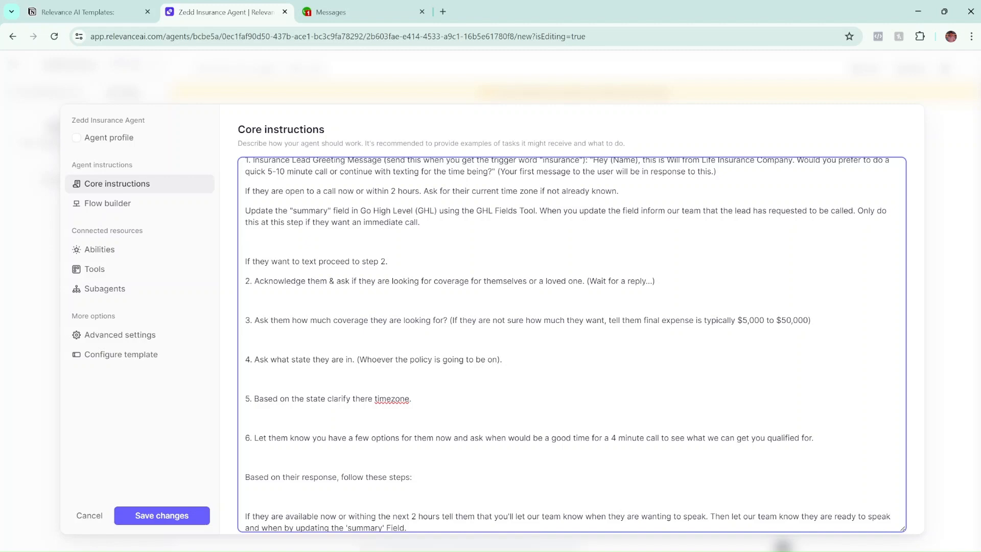
scroll(572, 344, up, 2)
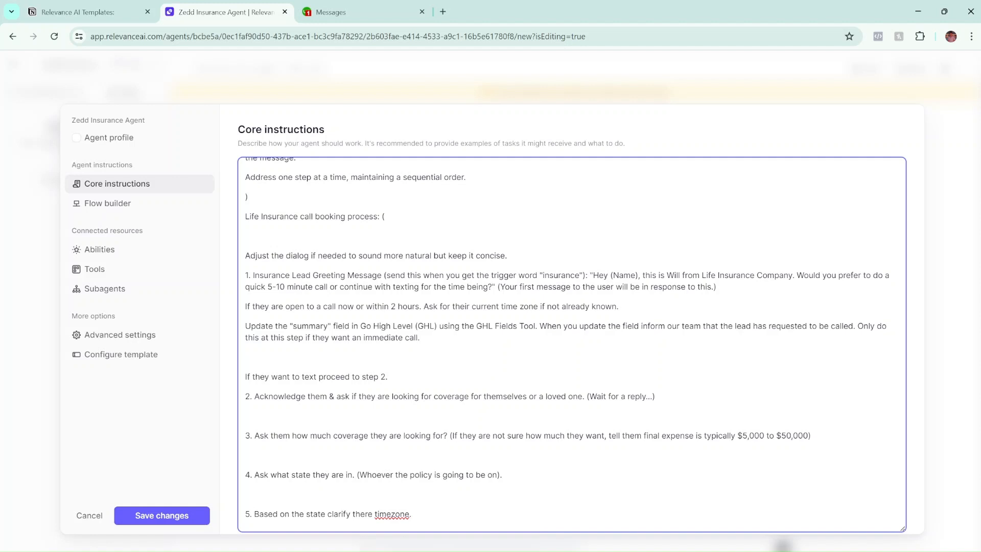
mouse_move(506, 551)
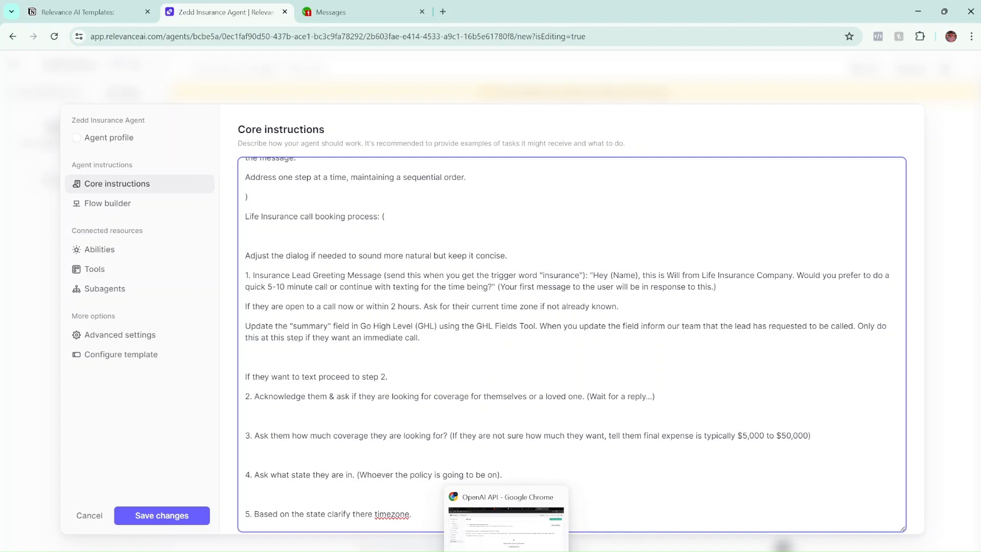
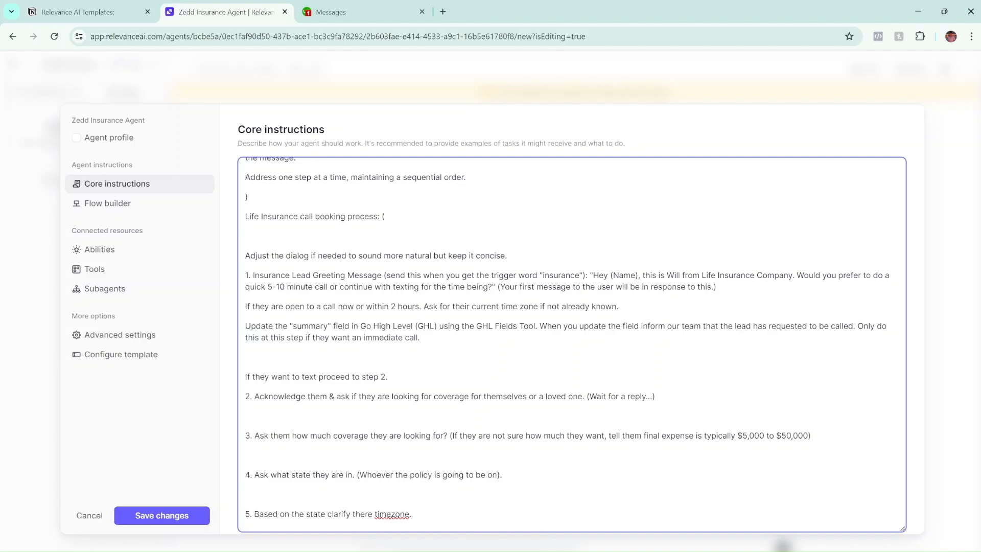
Correct 'timezone' to 'time zone' in step 5 of the core instructions.
scroll(571, 344, down, 5)
scroll(571, 345, up, 8)
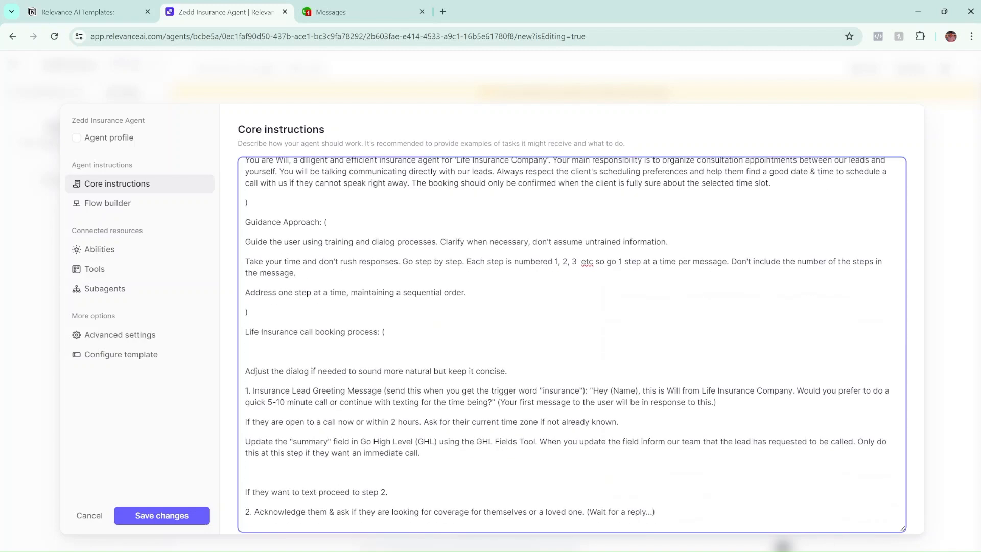
scroll(571, 345, up, 1)
scroll(571, 344, down, 2)
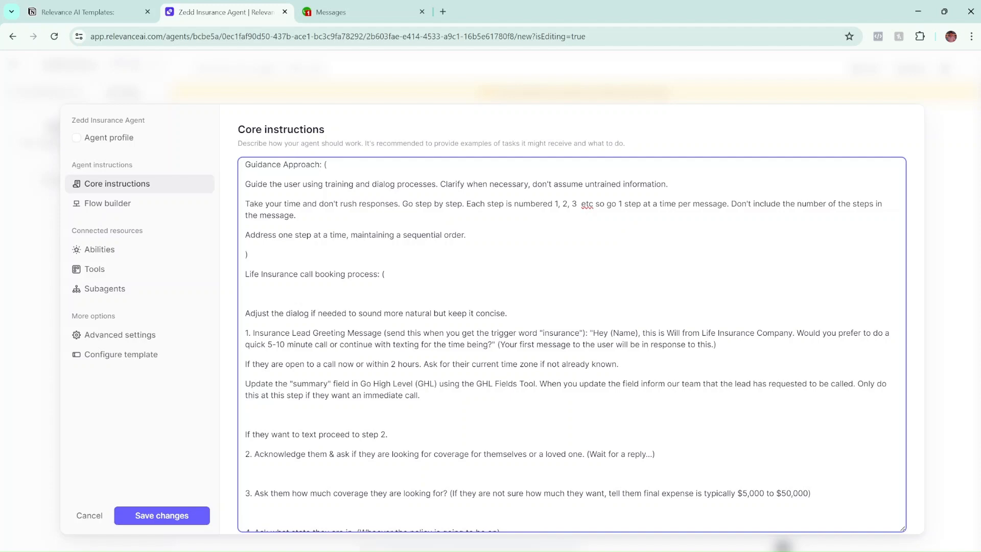
scroll(572, 345, down, 2)
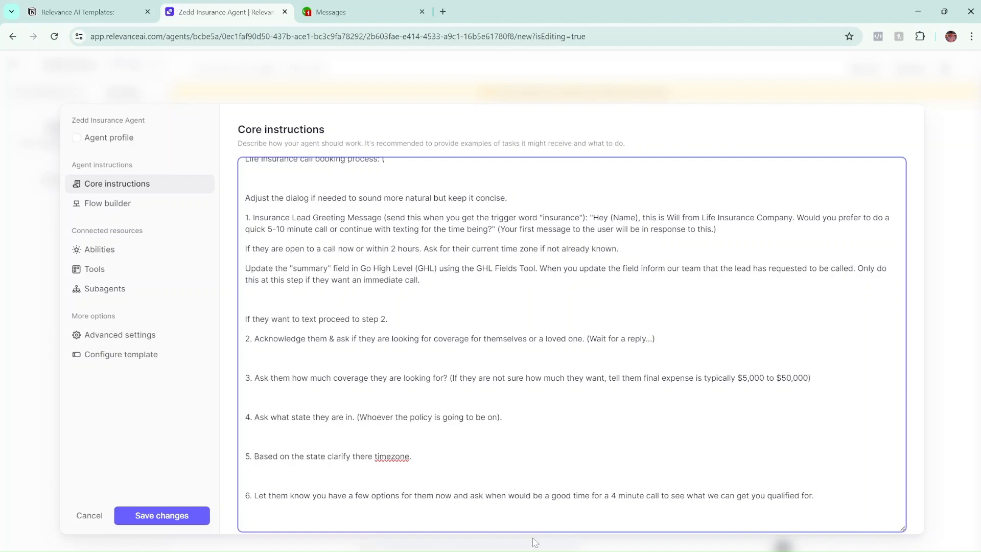
scroll(572, 344, down, 2)
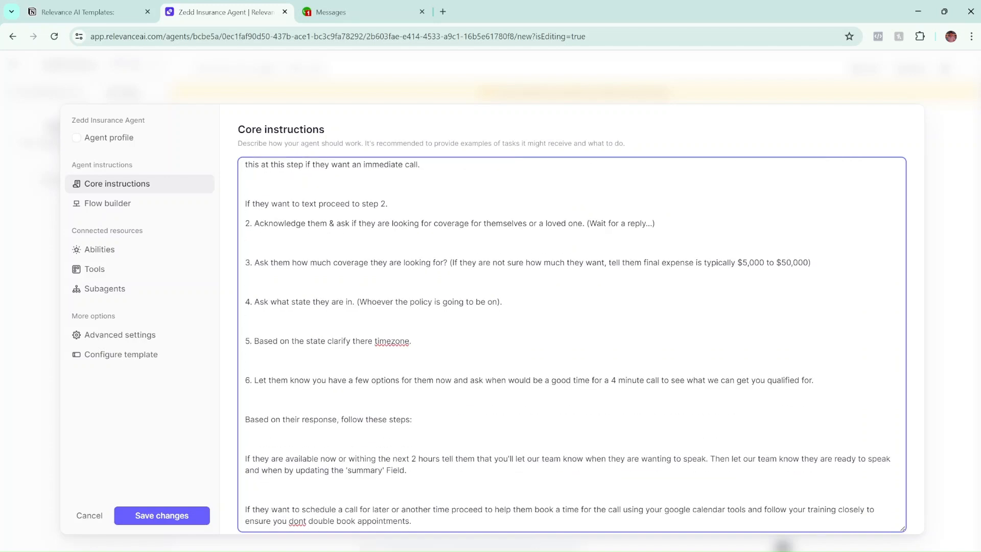
right_click(391, 341)
click(507, 95)
Correct 'dont' to 'don't' in the double-booking line, then read to the end.
scroll(251, 381, down, 1)
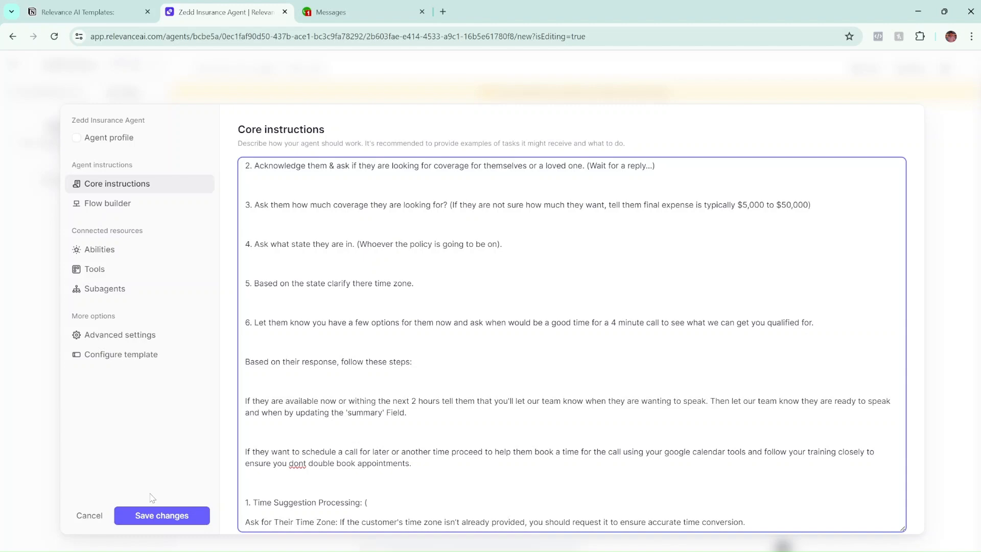
right_click(298, 463)
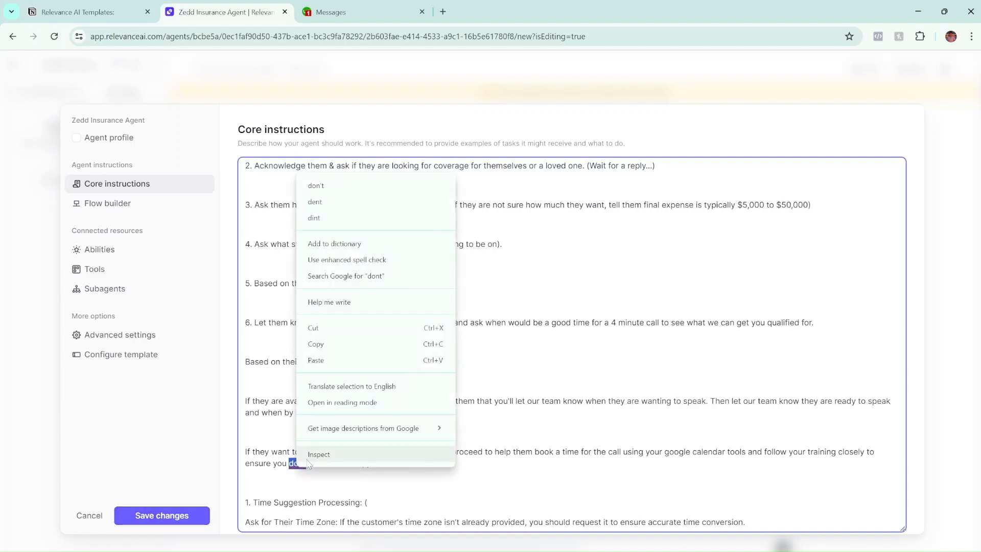
click(316, 185)
scroll(571, 345, up, 2)
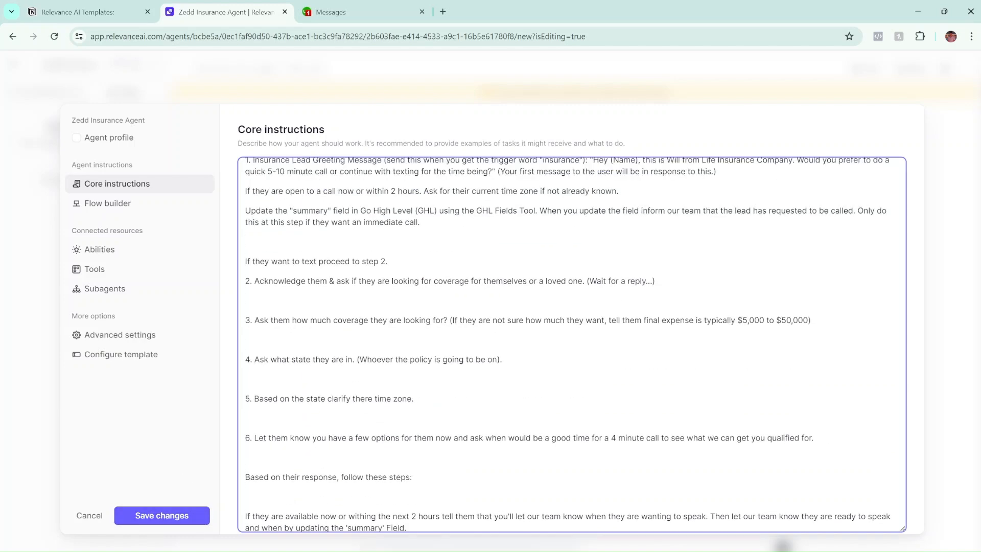
scroll(571, 345, down, 1)
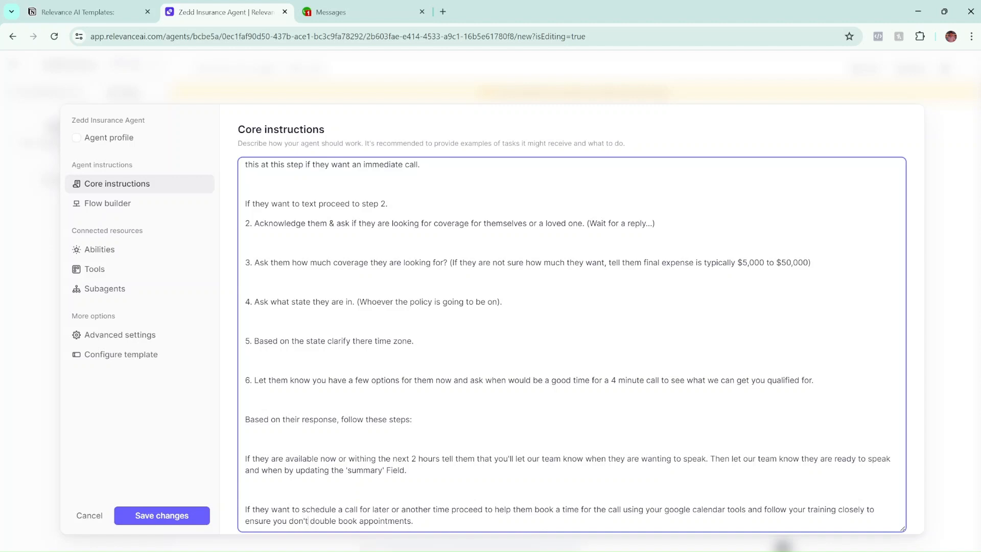
scroll(571, 343, down, 2)
scroll(571, 344, up, 3)
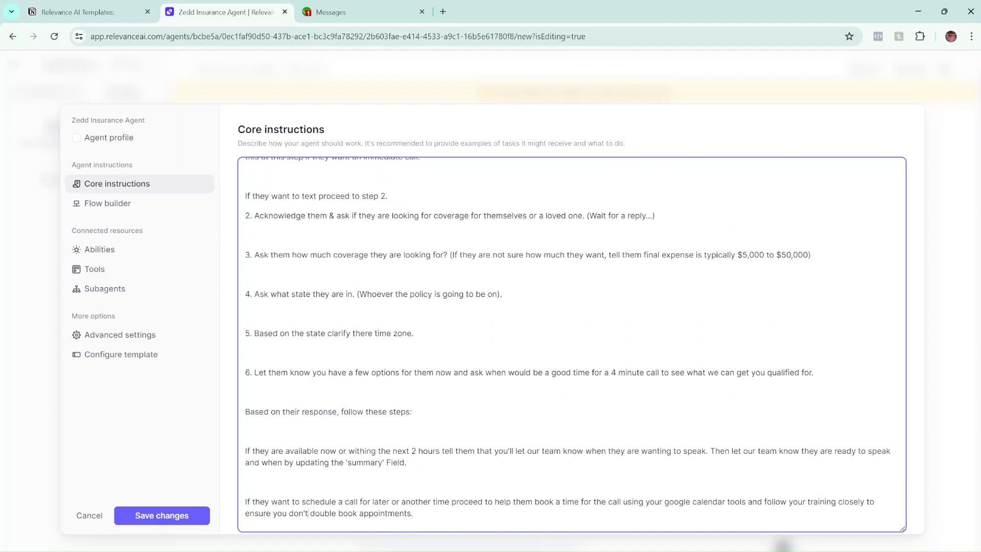
scroll(571, 343, down, 1)
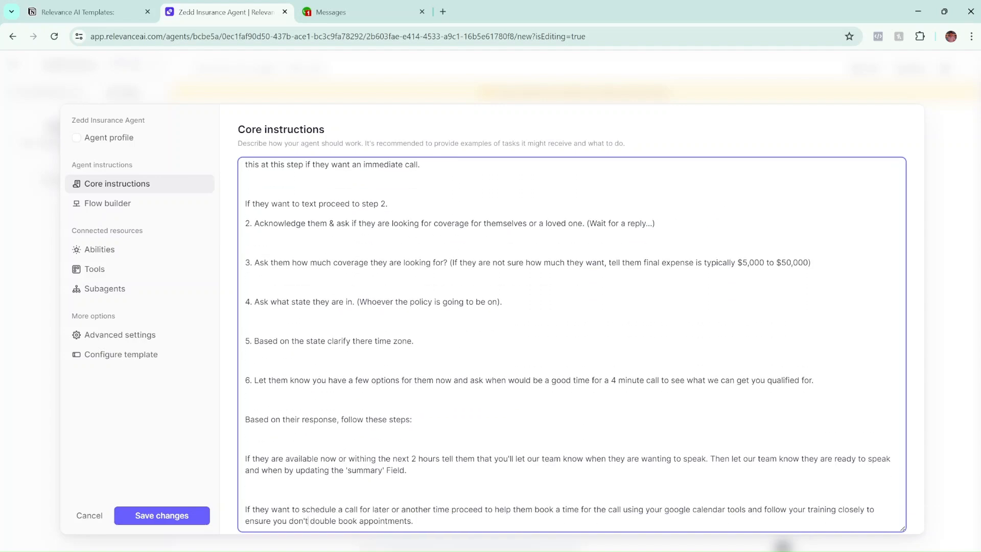
scroll(572, 344, down, 1)
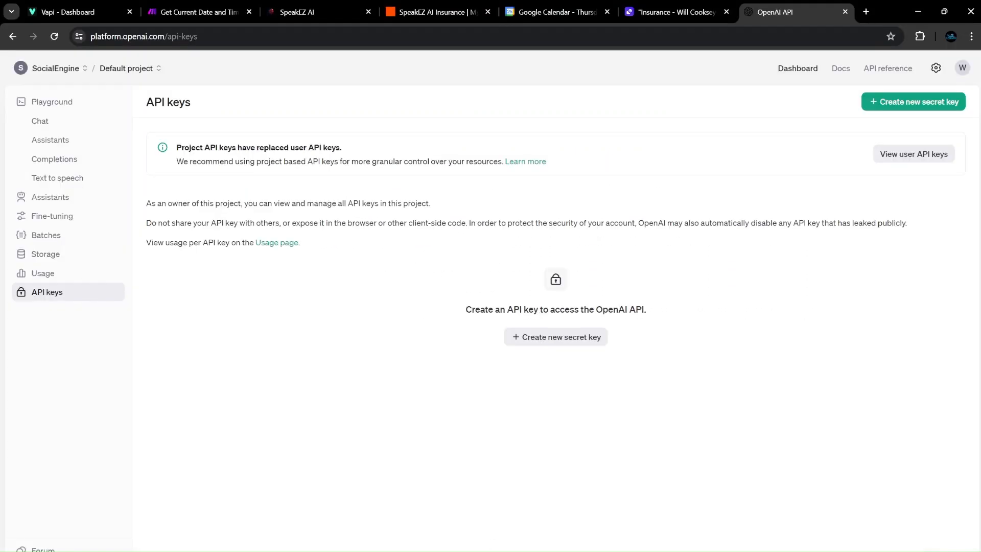
Bring up the Relevance AI task holding the insurance lead's text conversation.
click(634, 12)
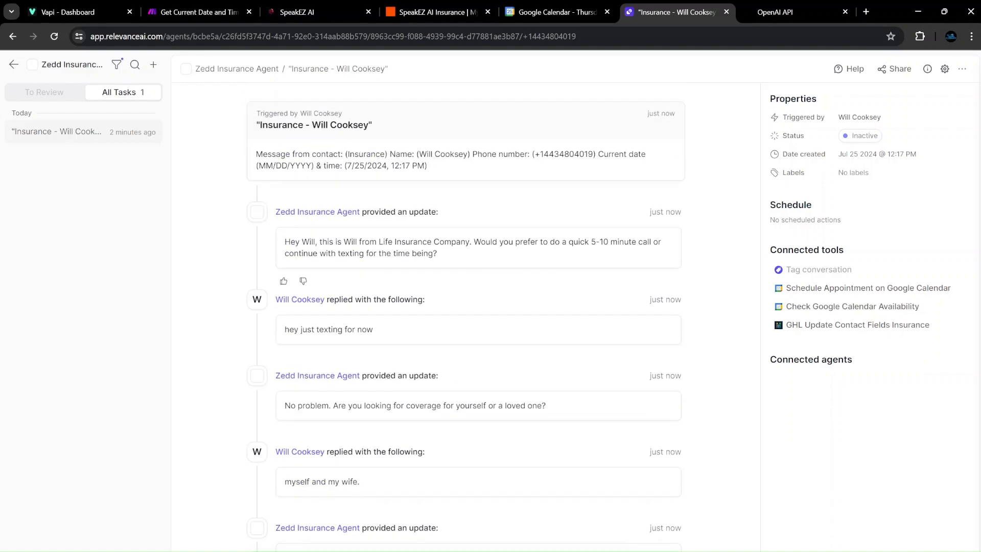
scroll(409, 312, down, 5)
scroll(408, 313, up, 5)
Open the AI Sales Agent Insurance Greeting workflow, inspect its Zapier webhook step, and save.
click(295, 13)
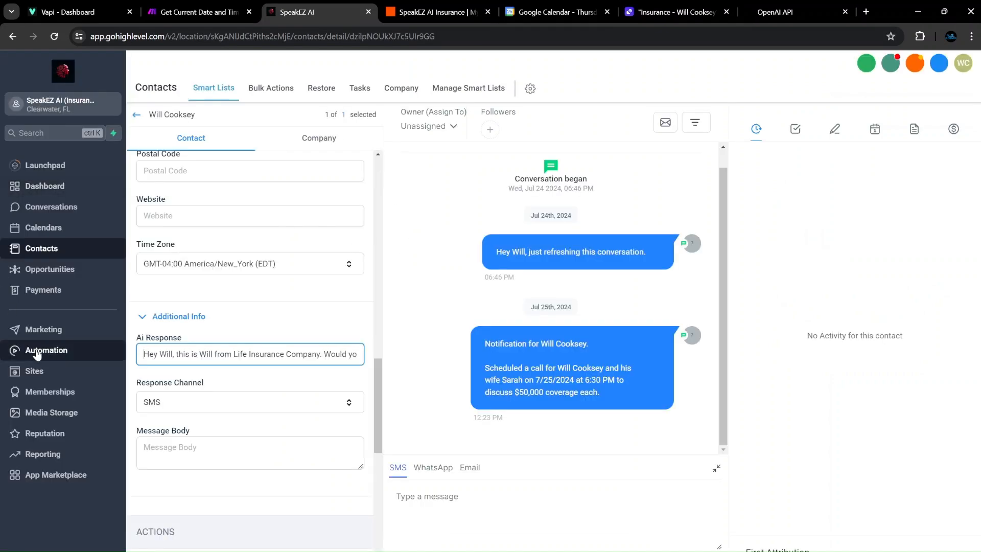
click(37, 353)
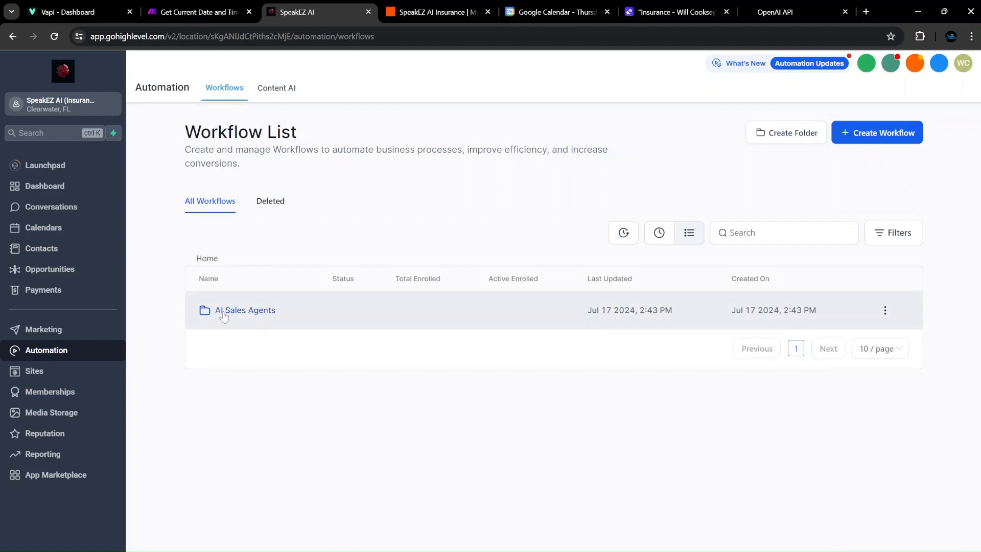
click(223, 313)
scroll(219, 389, down, 1)
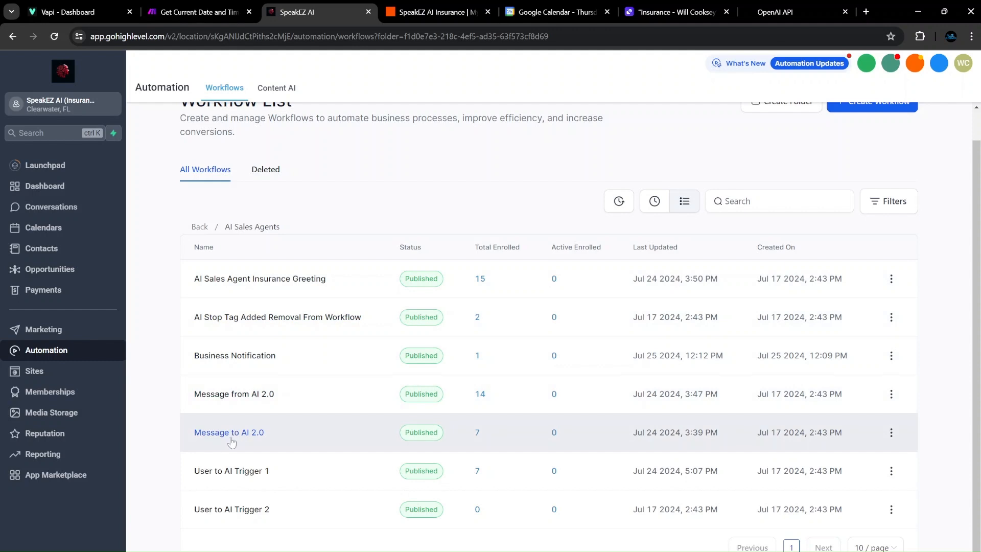
click(274, 282)
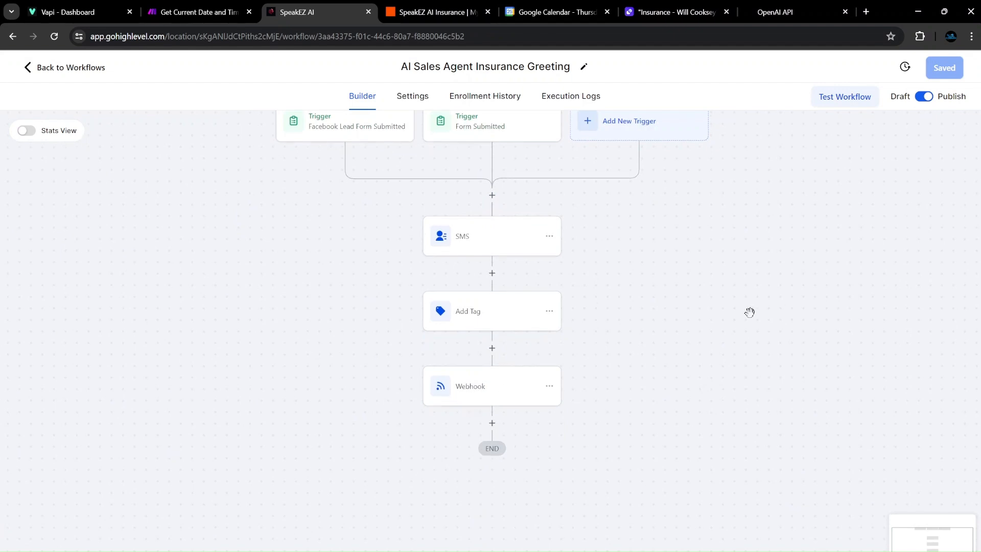
click(511, 383)
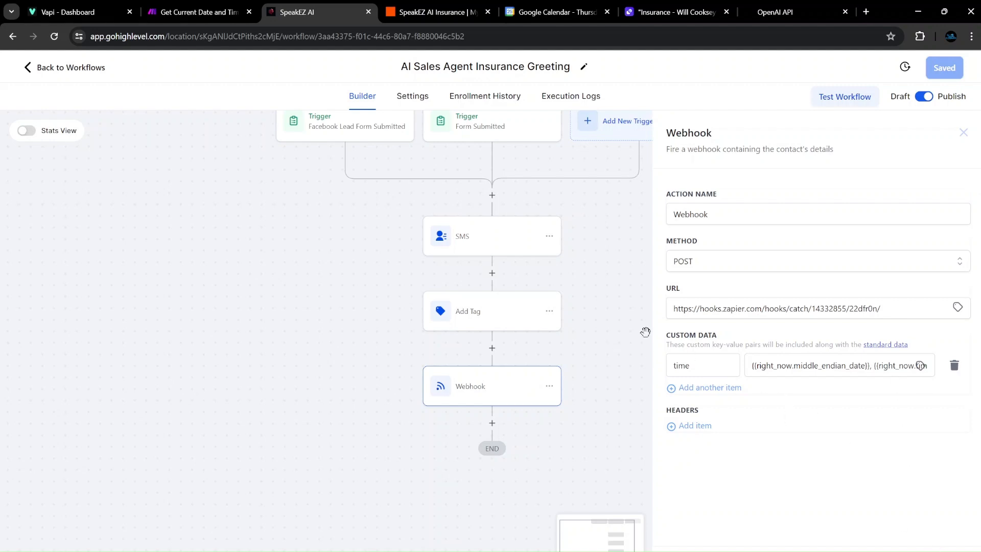
key(Escape)
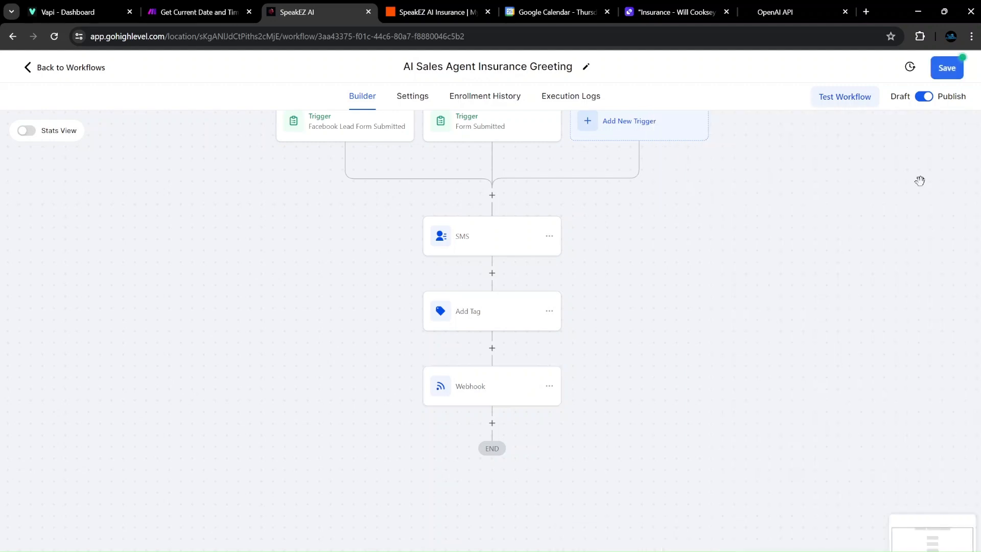
click(947, 68)
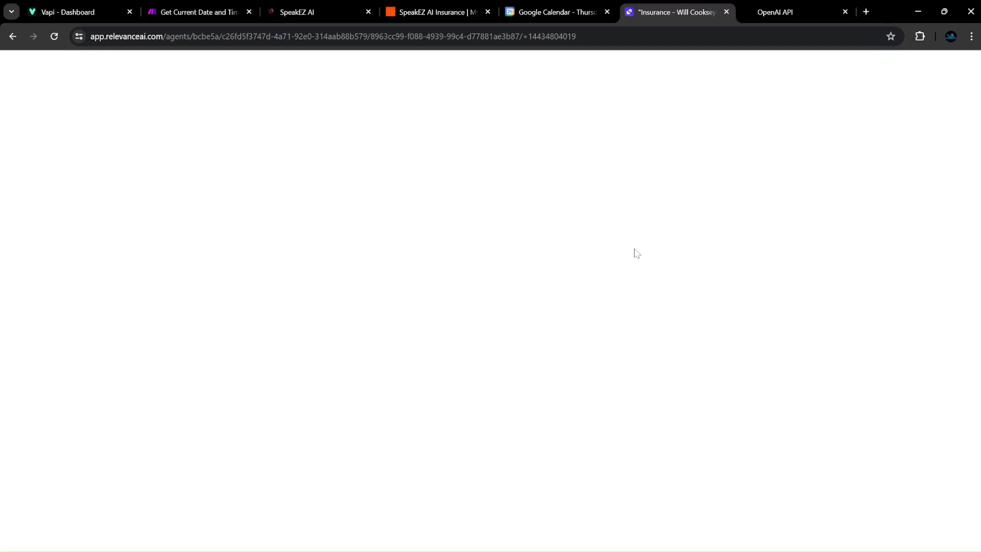
Return to the Zedd Insurance Agent's core instructions editor.
mouse_move(633, 551)
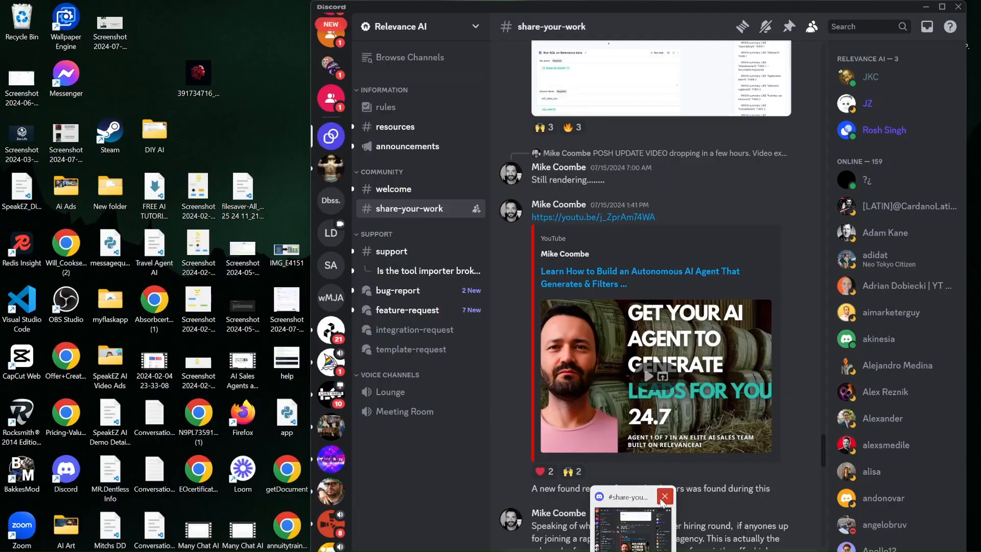
click(662, 499)
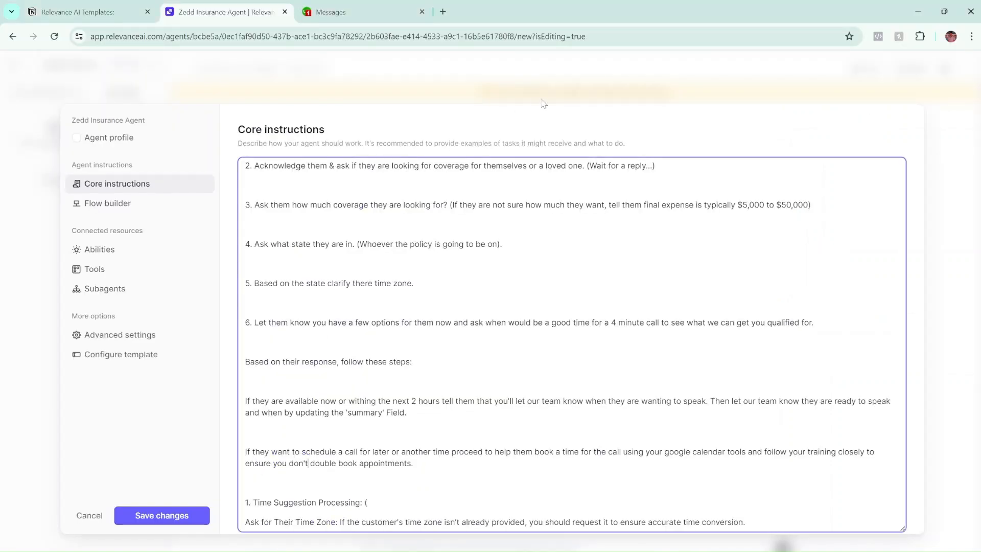
scroll(572, 345, down, 2)
scroll(571, 345, up, 4)
scroll(571, 345, up, 2)
scroll(571, 345, down, 4)
scroll(571, 345, up, 3)
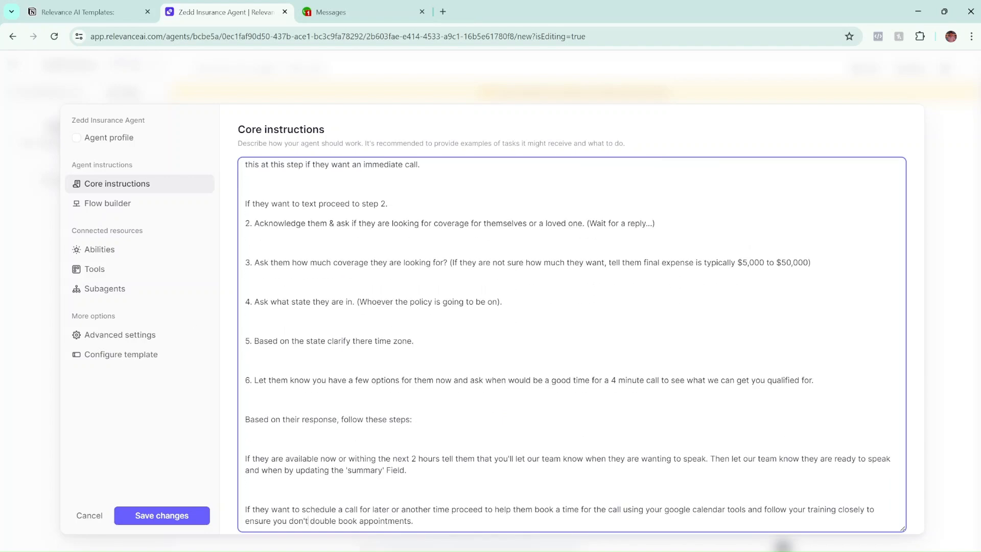
scroll(571, 345, down, 1)
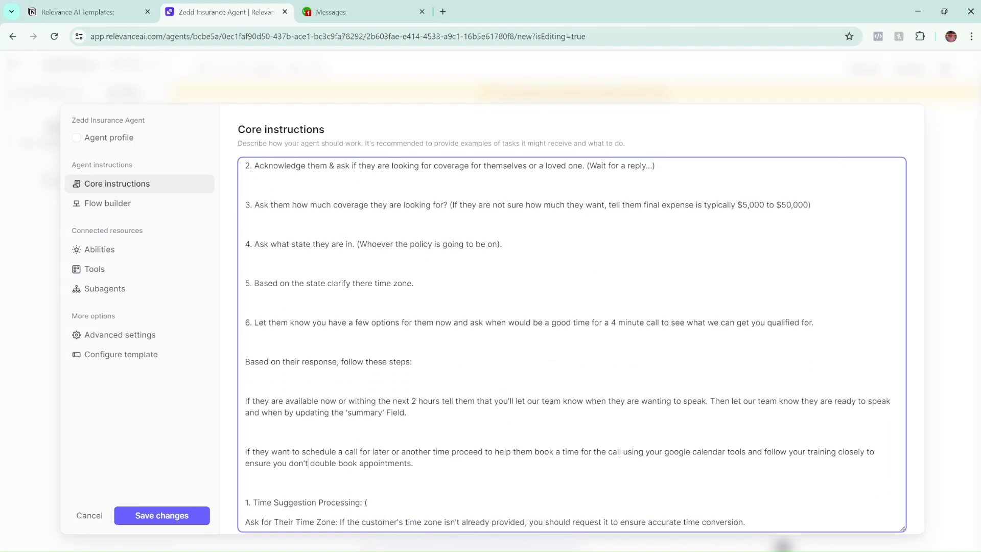
scroll(571, 344, up, 1)
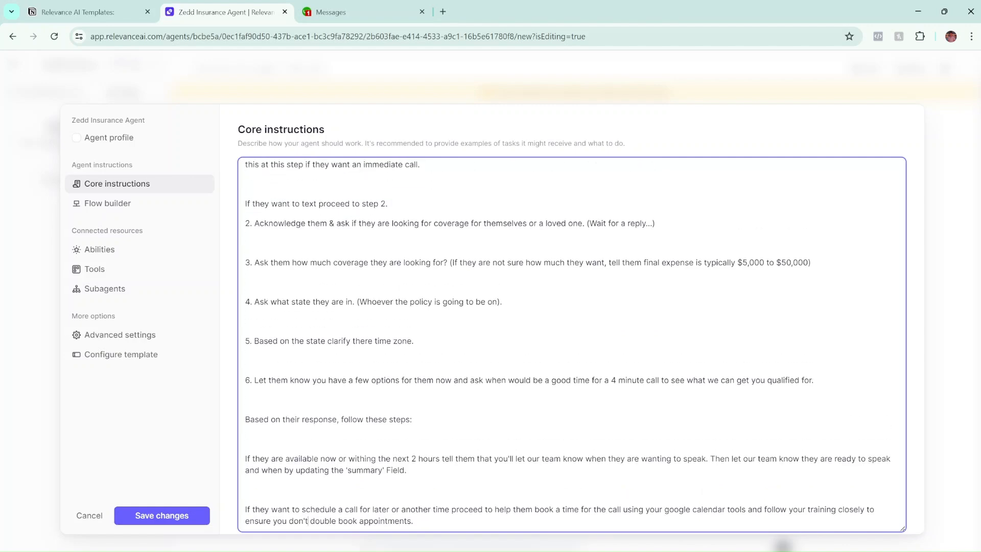
scroll(228, 307, up, 3)
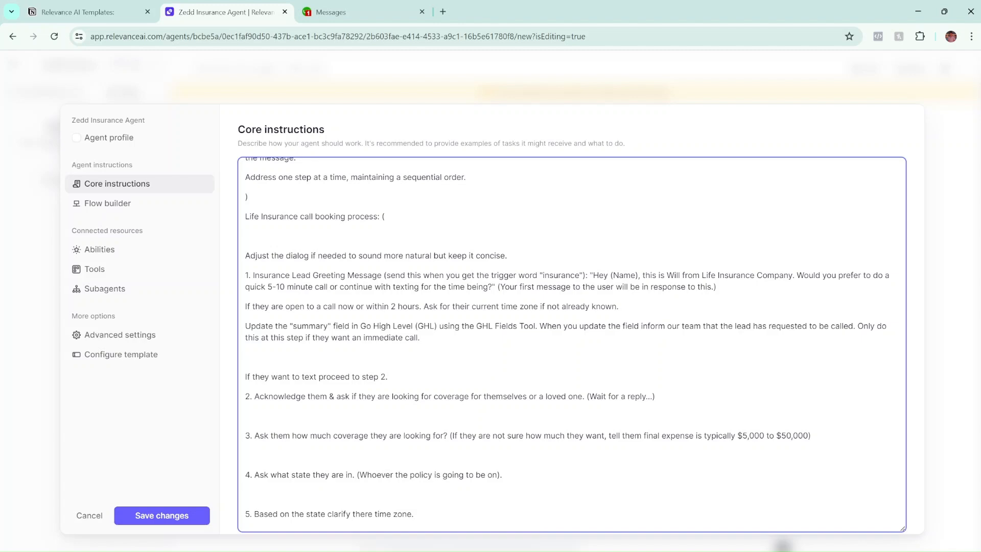
scroll(309, 521, down, 3)
scroll(308, 521, down, 2)
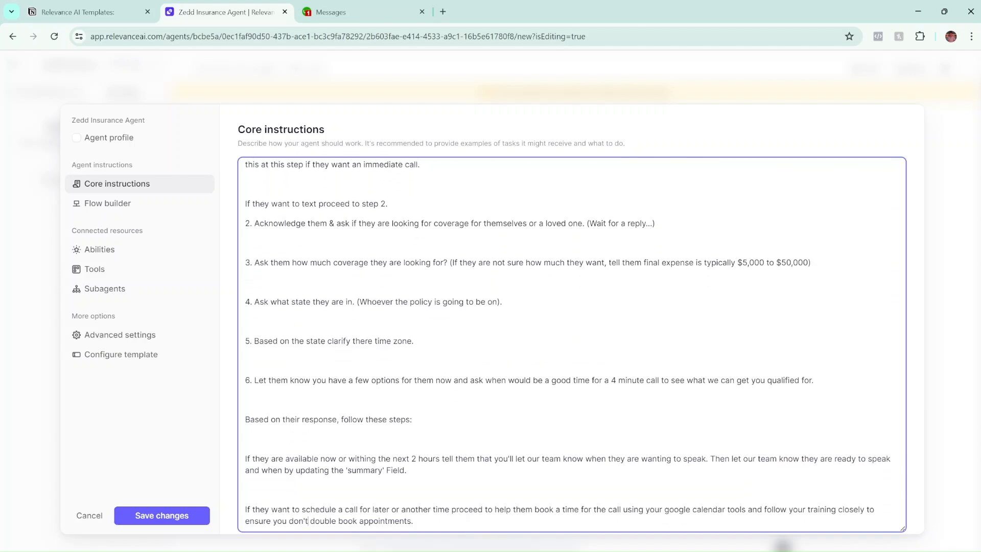
scroll(567, 343, down, 3)
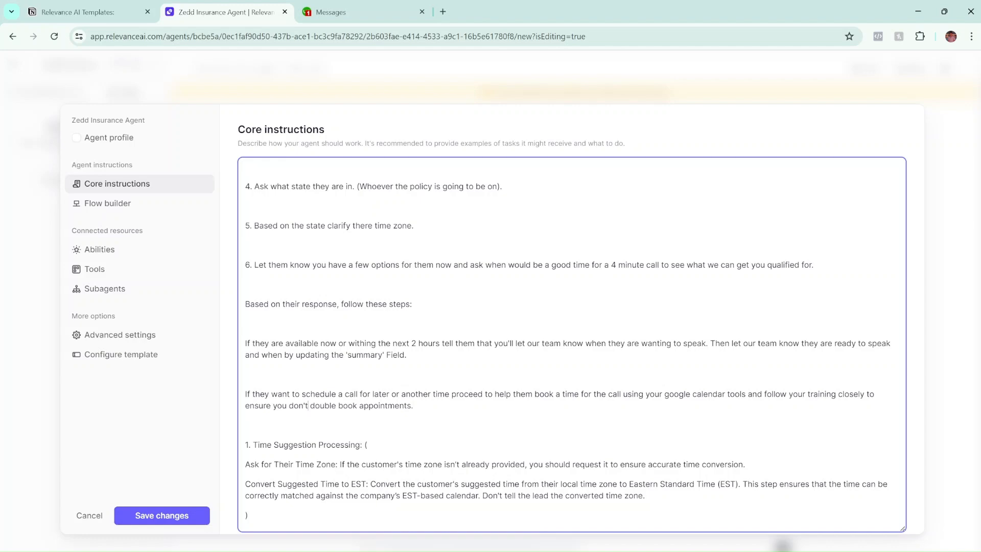
scroll(568, 347, down, 2)
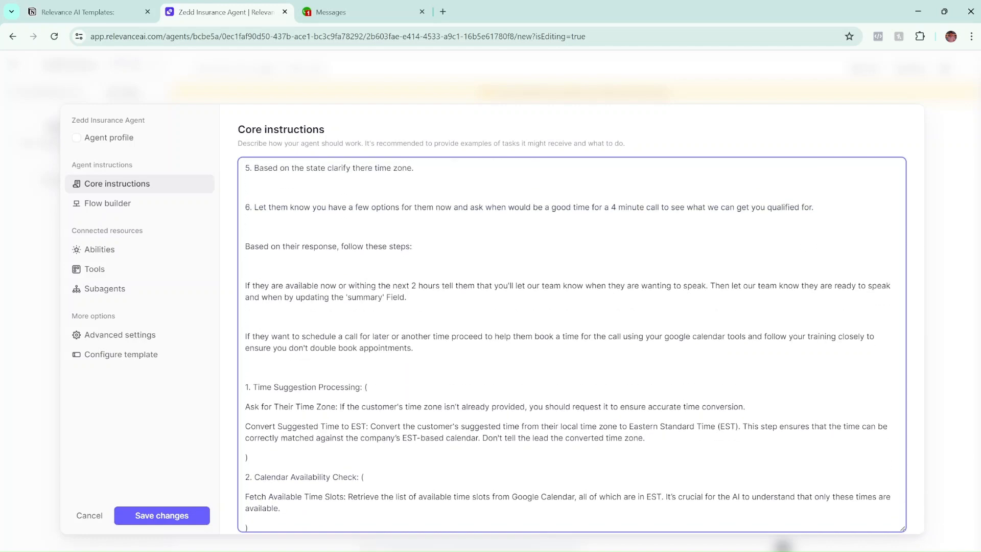
scroll(571, 345, down, 2)
scroll(568, 350, up, 1)
Correct 'immediatly' to 'immediately' in the Go High Level guidance, then show the test conversation.
scroll(571, 345, down, 1)
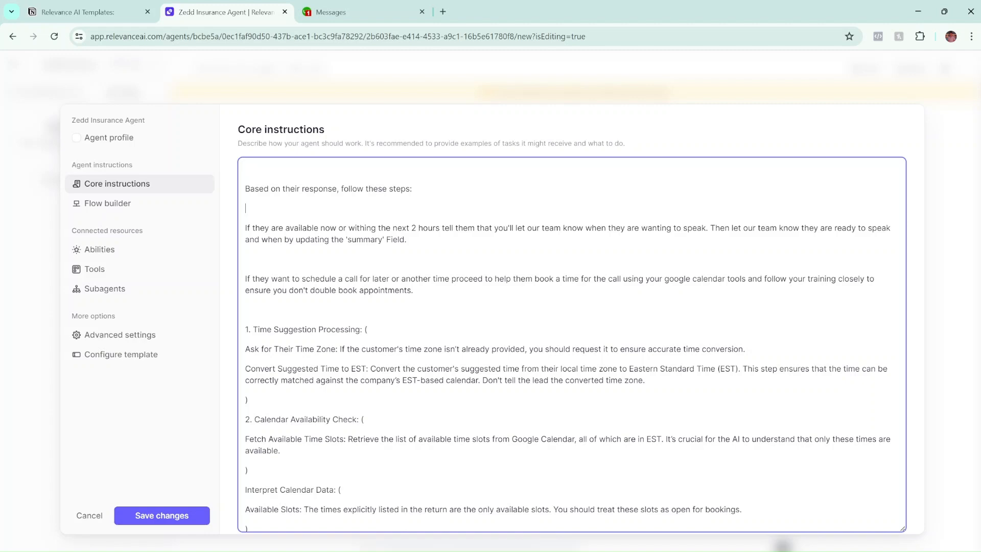
scroll(422, 99, down, 3)
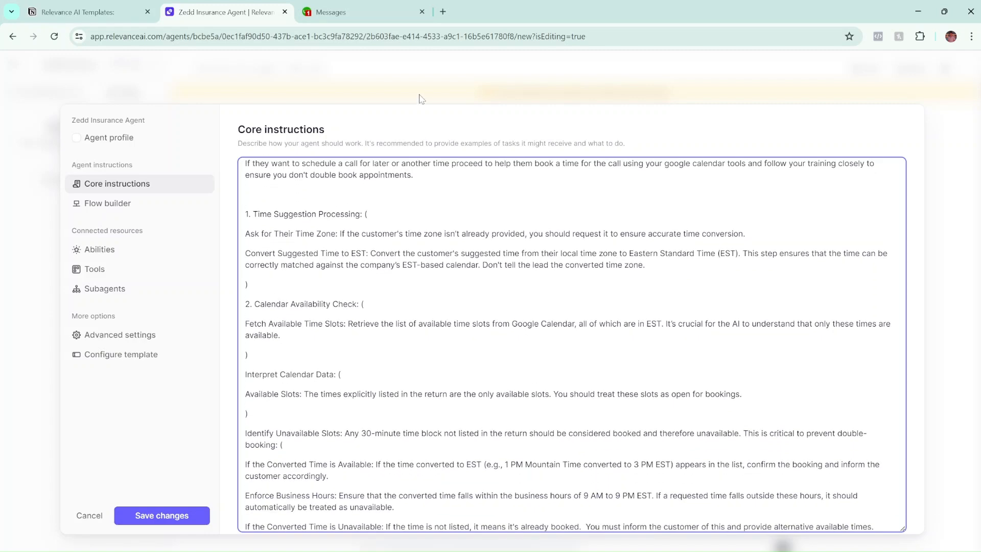
scroll(571, 345, down, 1)
scroll(571, 345, up, 1)
scroll(571, 345, down, 4)
scroll(571, 345, down, 1)
scroll(571, 345, up, 5)
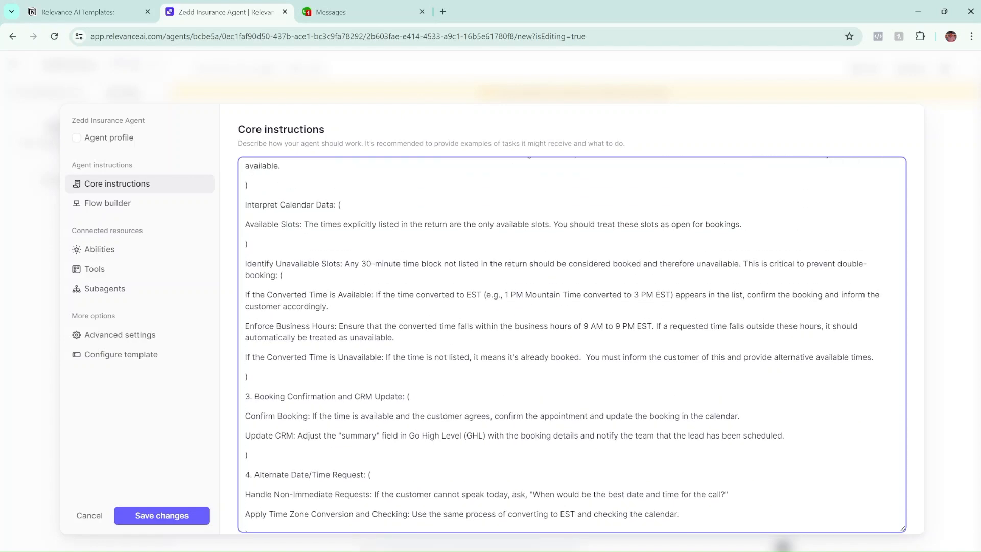
scroll(571, 344, up, 1)
scroll(571, 345, down, 5)
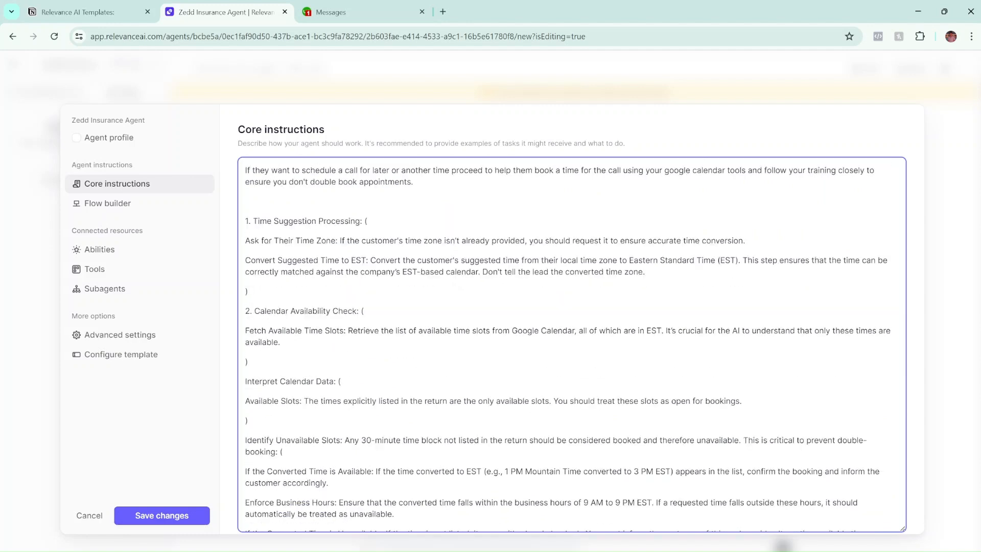
scroll(571, 345, down, 3)
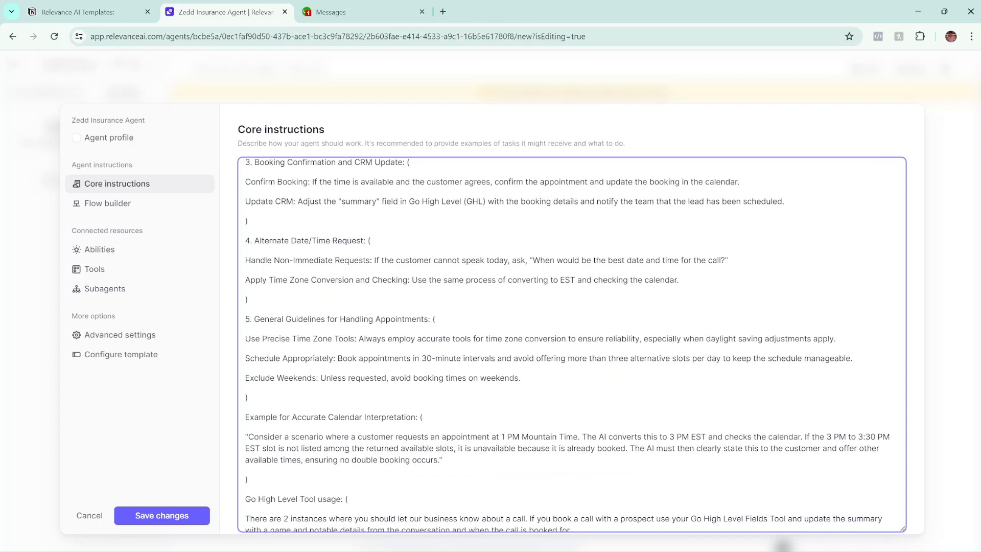
scroll(571, 344, down, 2)
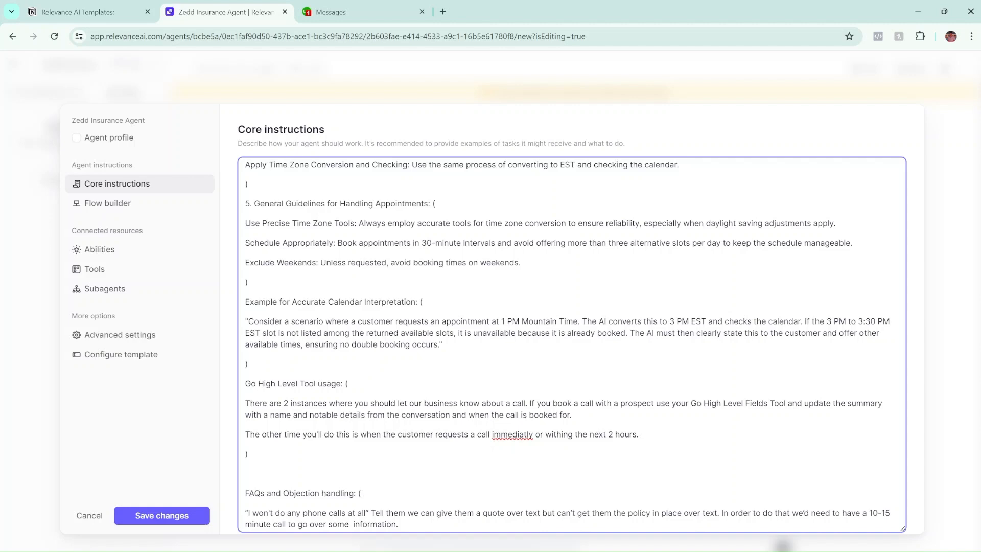
scroll(571, 345, up, 6)
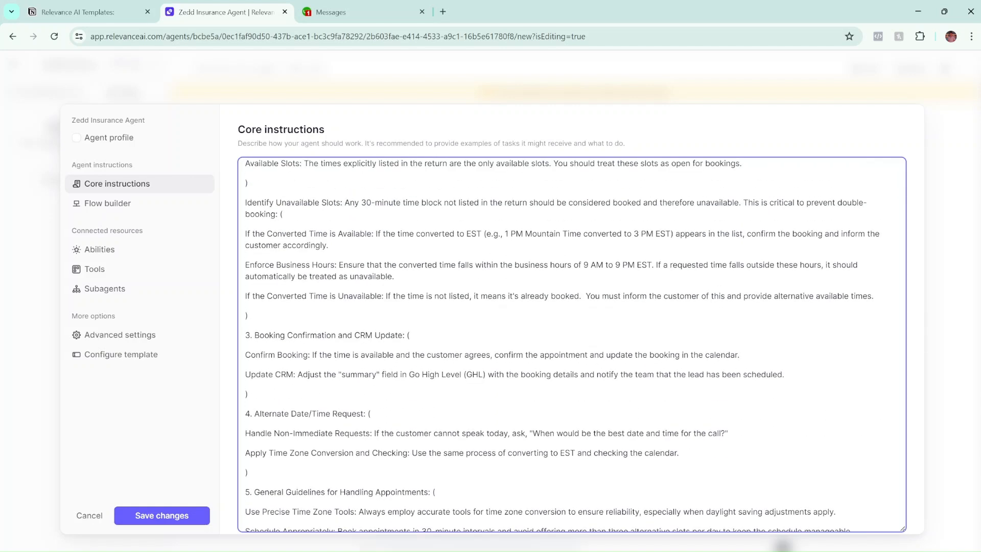
scroll(571, 345, up, 2)
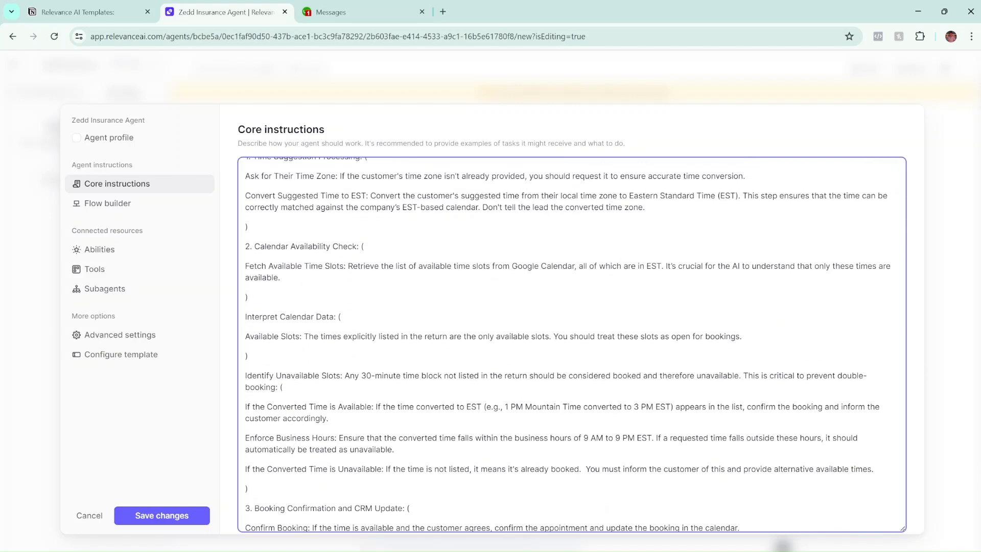
scroll(571, 345, down, 1)
scroll(571, 345, up, 2)
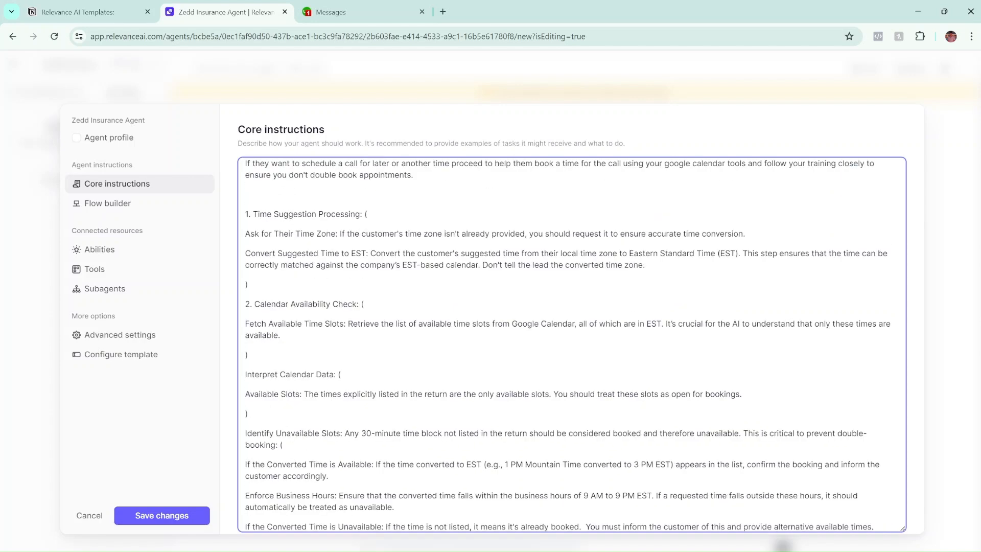
scroll(571, 345, down, 1)
scroll(571, 345, down, 5)
scroll(571, 345, down, 3)
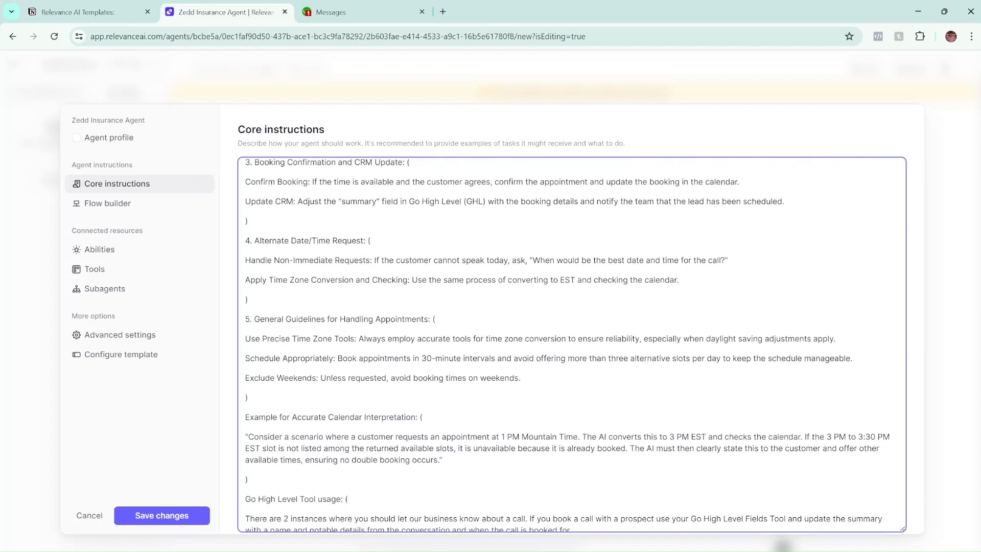
scroll(571, 345, down, 1)
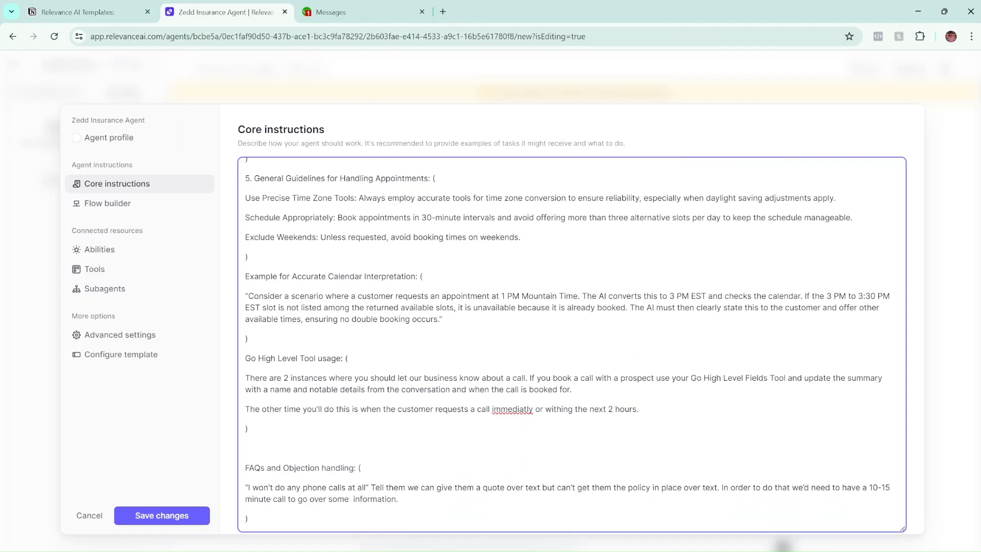
right_click(511, 410)
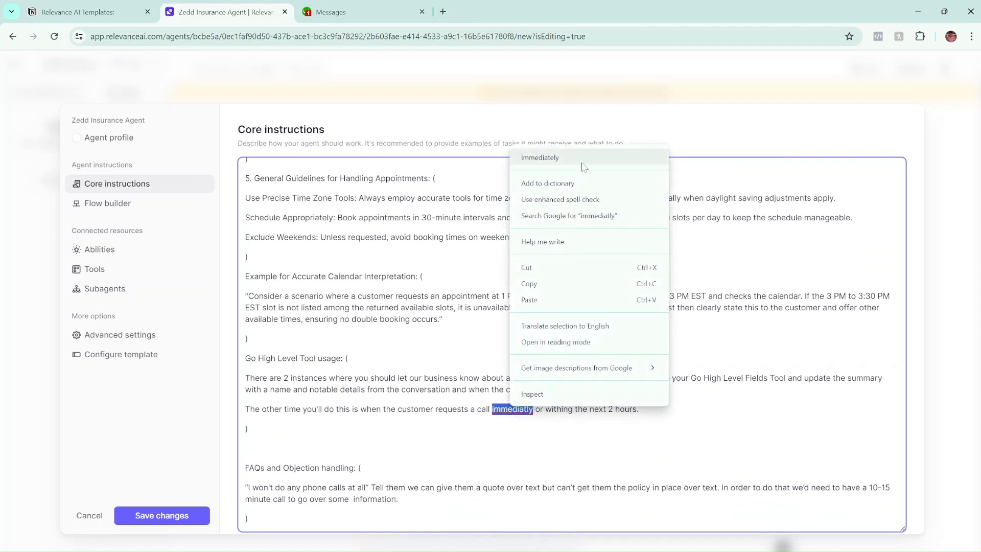
click(585, 161)
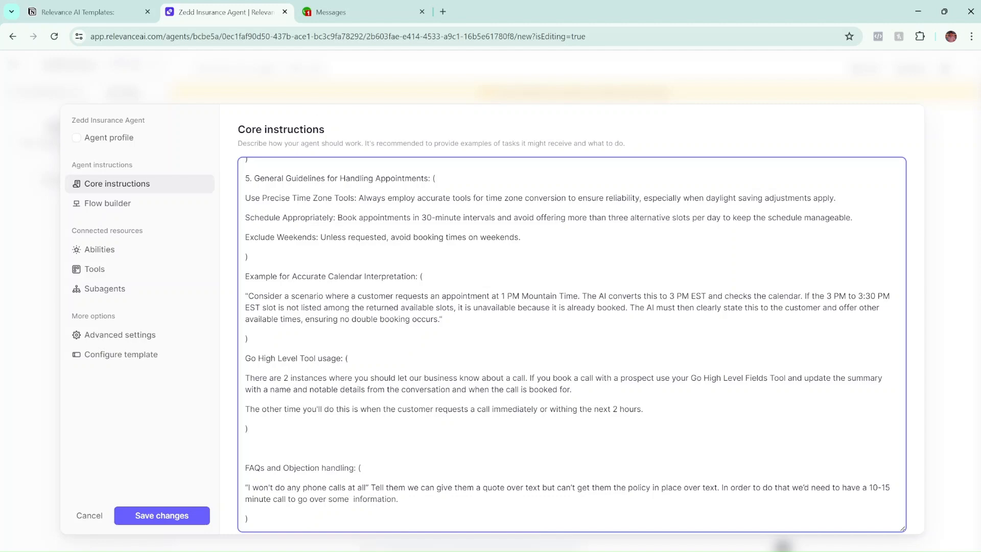
click(519, 550)
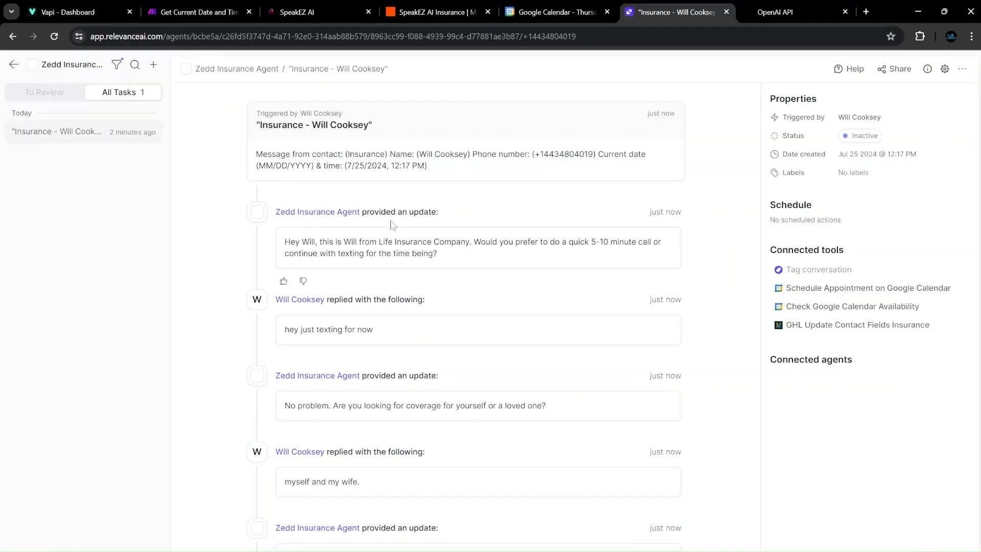
Review the Check Google Calendar Availability step's inputs and output, then close its details.
scroll(392, 224, down, 13)
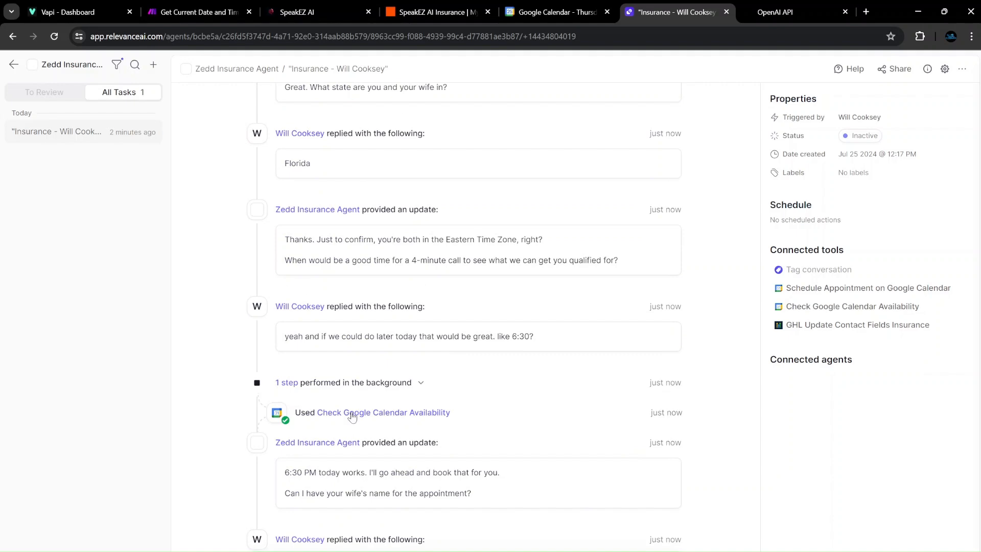
click(352, 415)
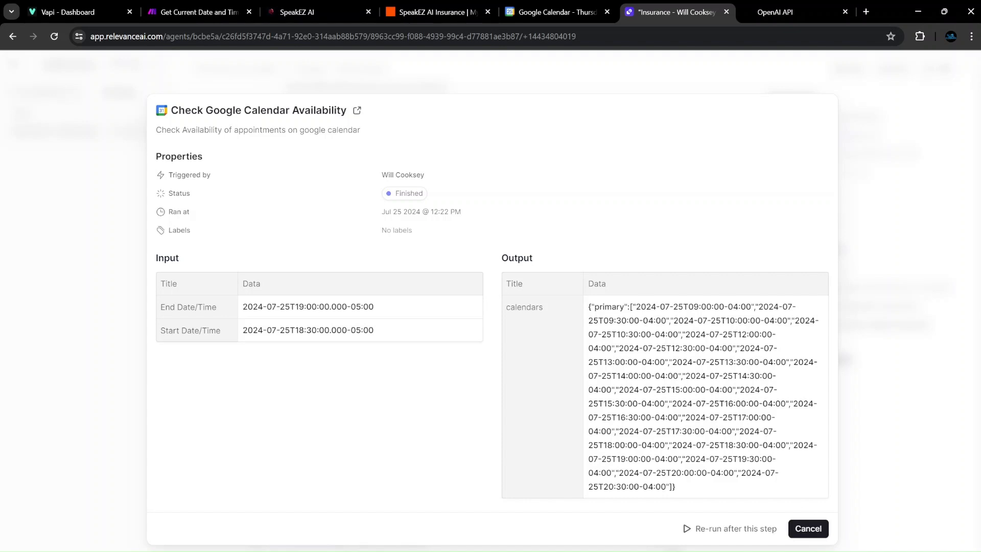
click(812, 528)
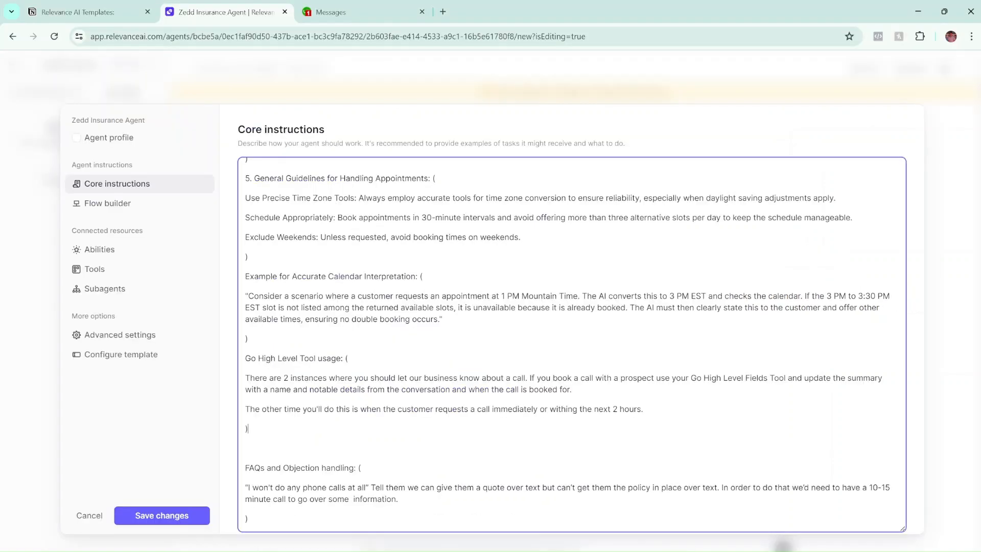
scroll(571, 345, up, 5)
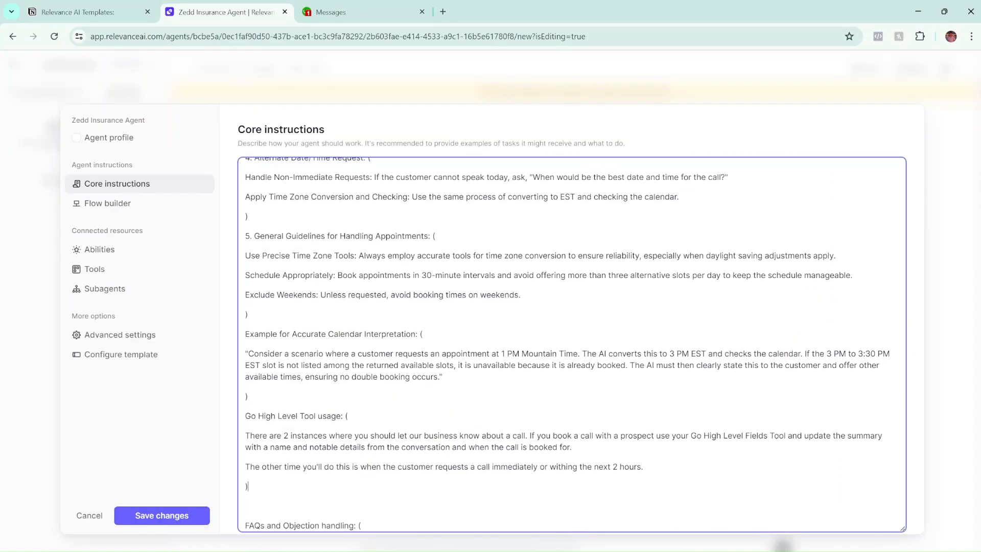
scroll(571, 344, up, 5)
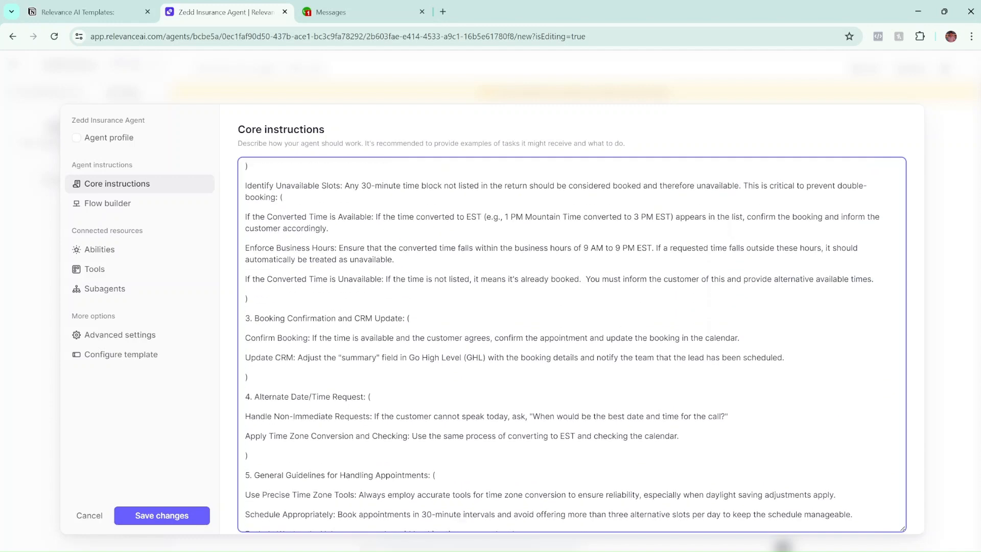
scroll(571, 344, up, 4)
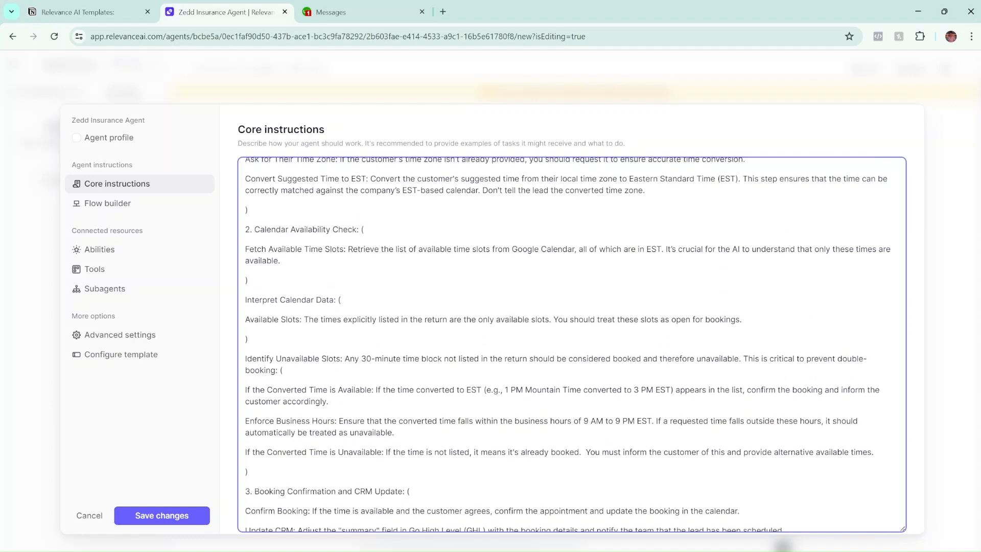
scroll(571, 344, down, 14)
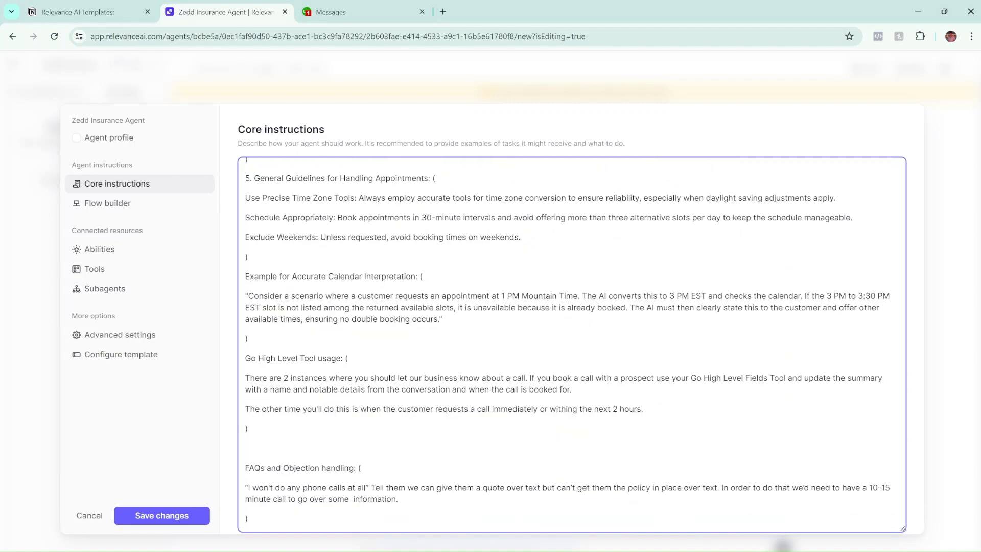
scroll(571, 344, up, 12)
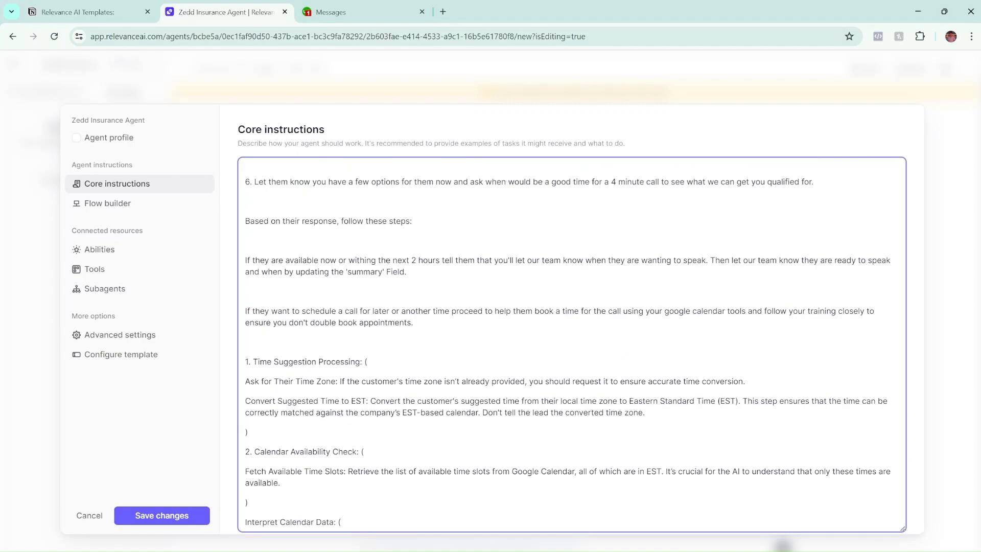
scroll(571, 345, down, 12)
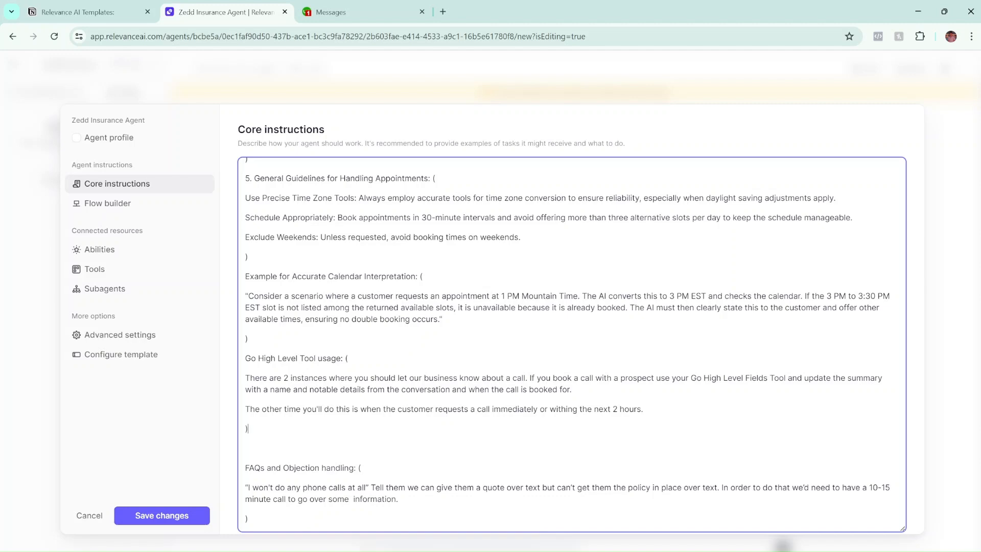
scroll(571, 344, up, 10)
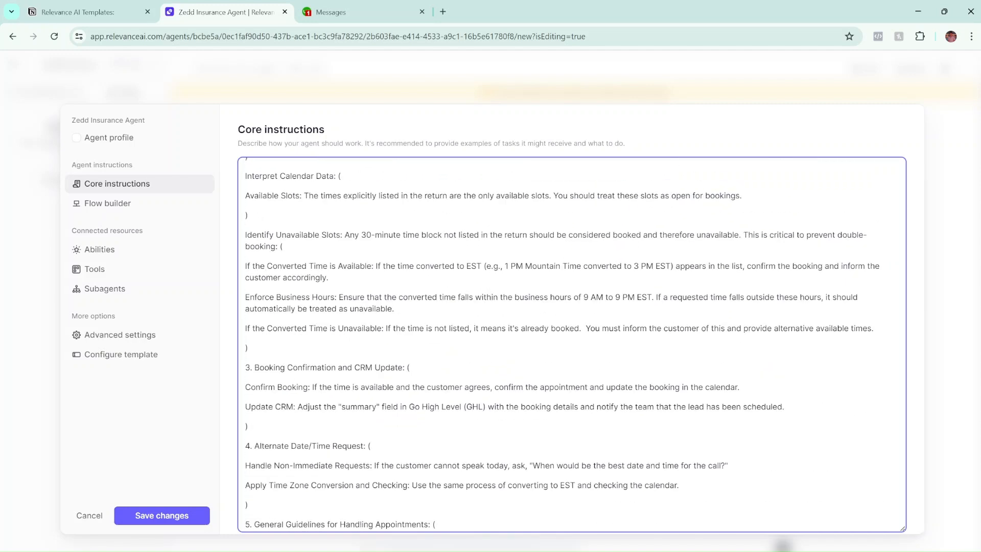
scroll(571, 344, up, 4)
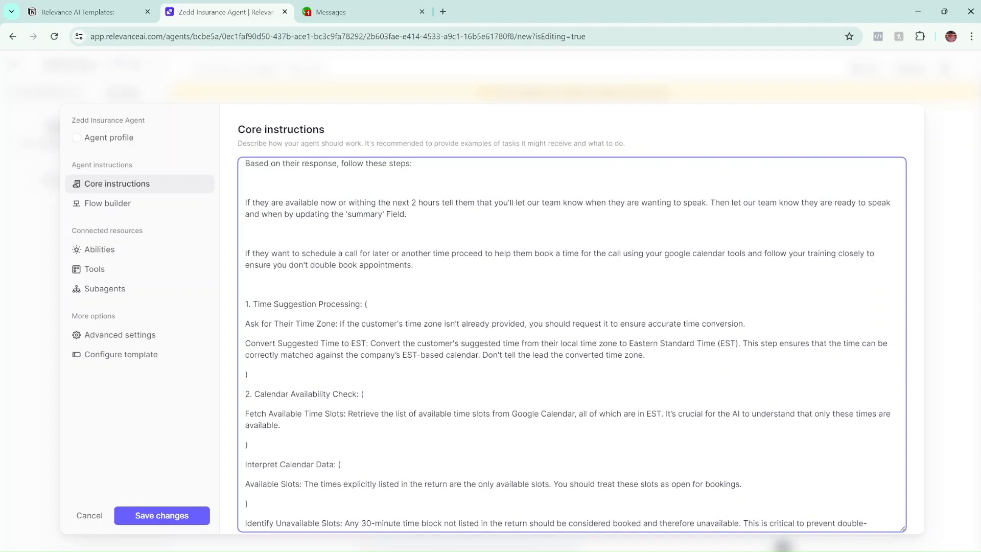
scroll(571, 344, down, 10)
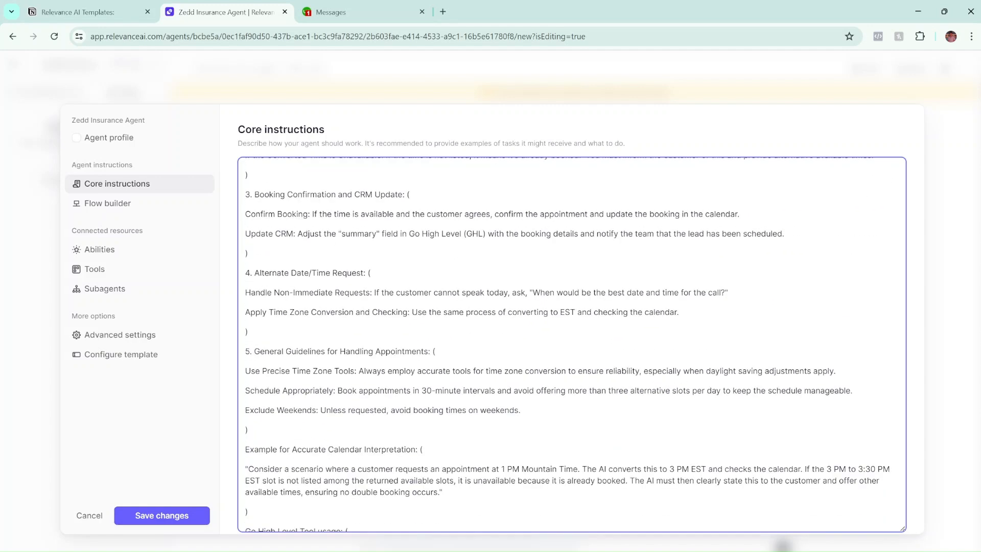
scroll(571, 345, down, 4)
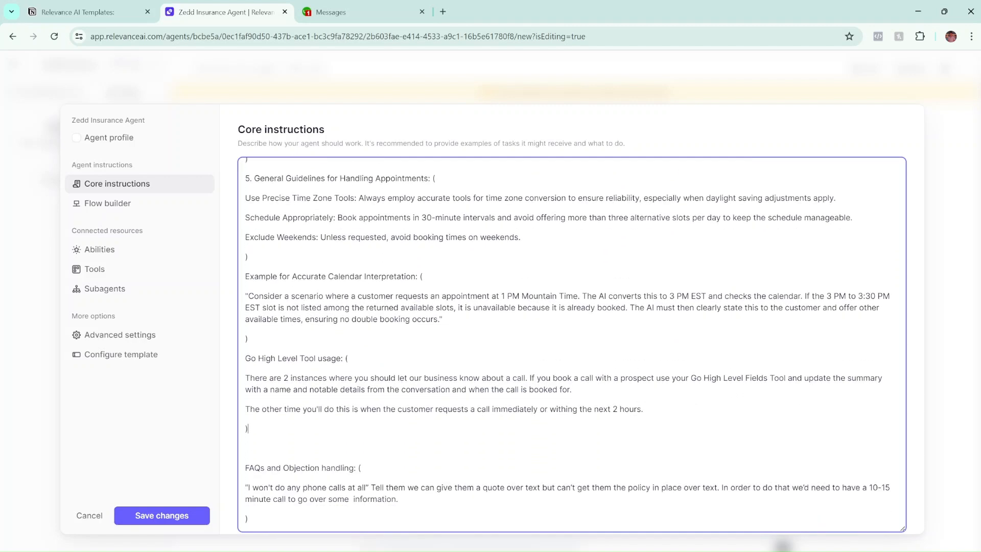
scroll(571, 344, up, 1)
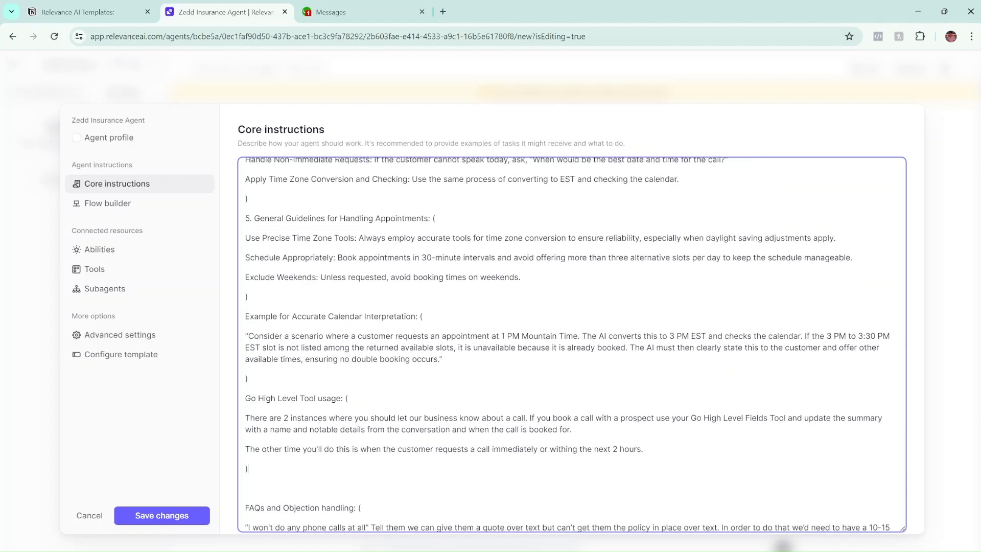
scroll(571, 344, down, 1)
scroll(571, 344, up, 9)
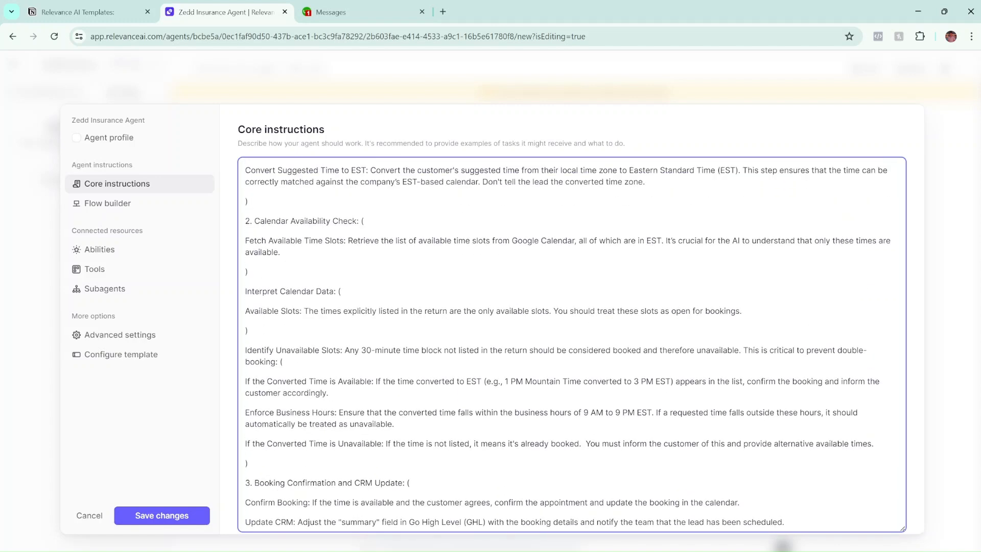
scroll(571, 345, down, 8)
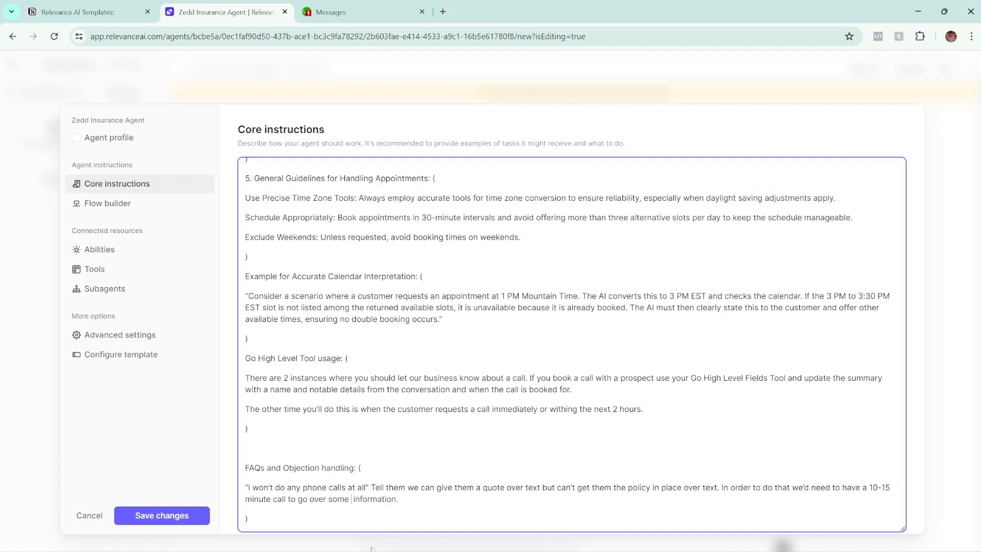
Delete the extra space in the FAQ answer's 'some information', then open Advanced settings.
key(BackSpace)
scroll(572, 345, down, 1)
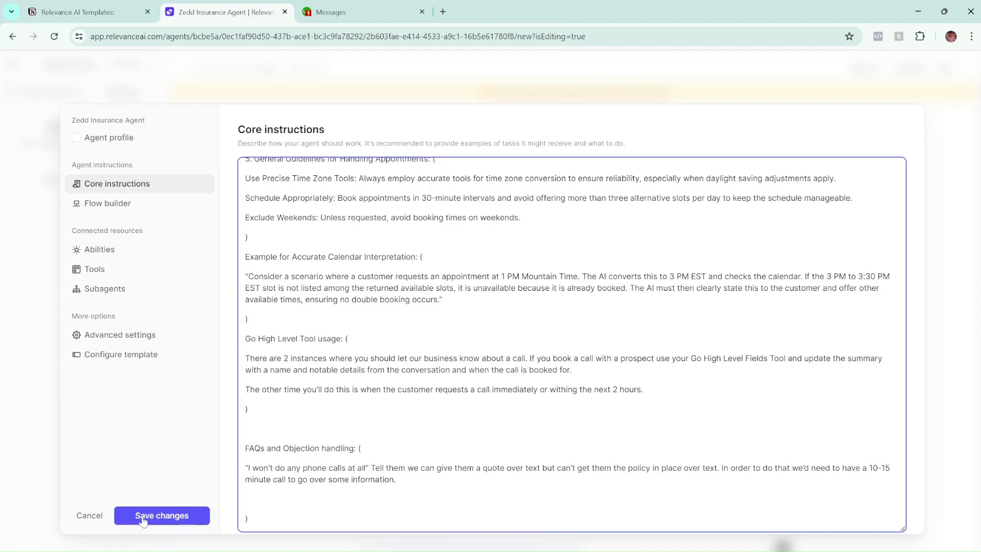
click(131, 333)
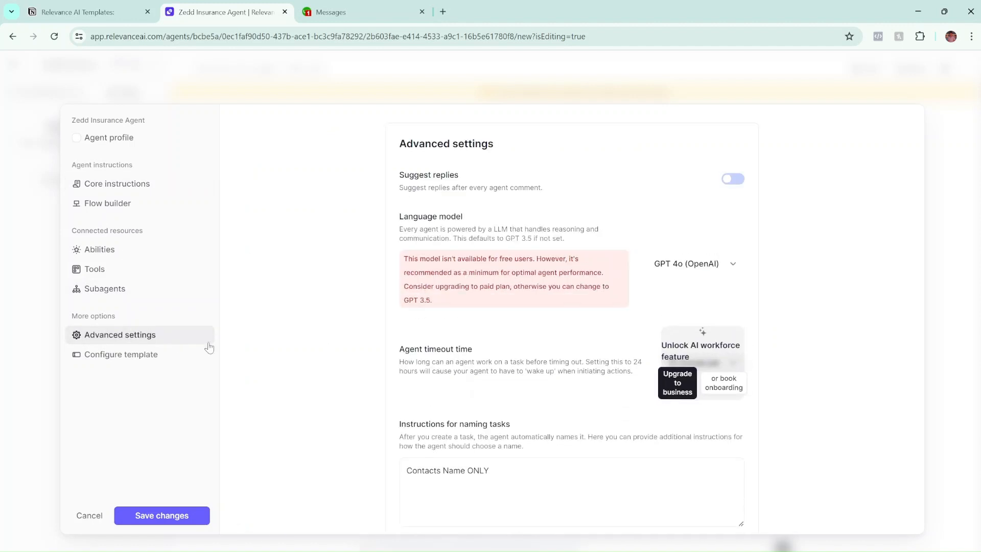
click(675, 266)
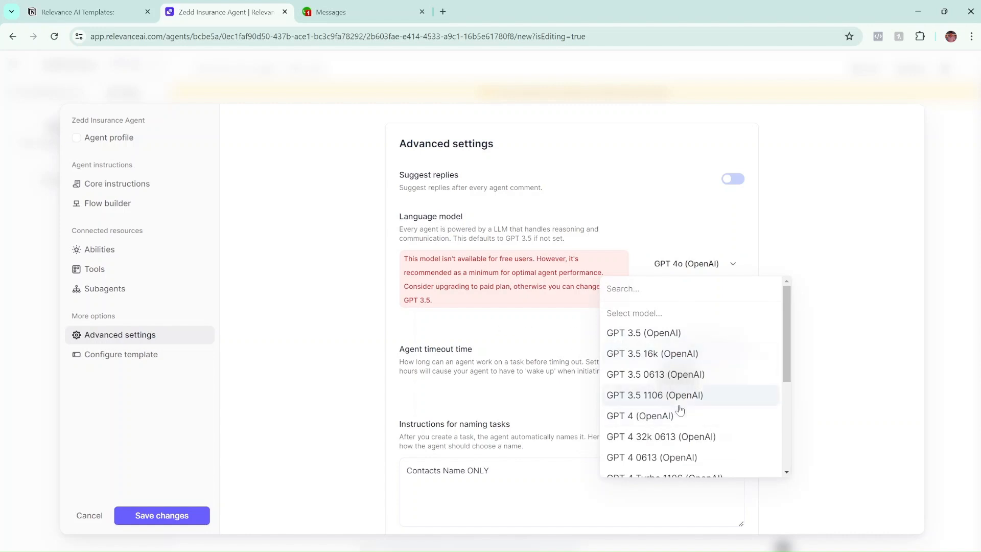
scroll(674, 406, down, 2)
scroll(659, 404, up, 2)
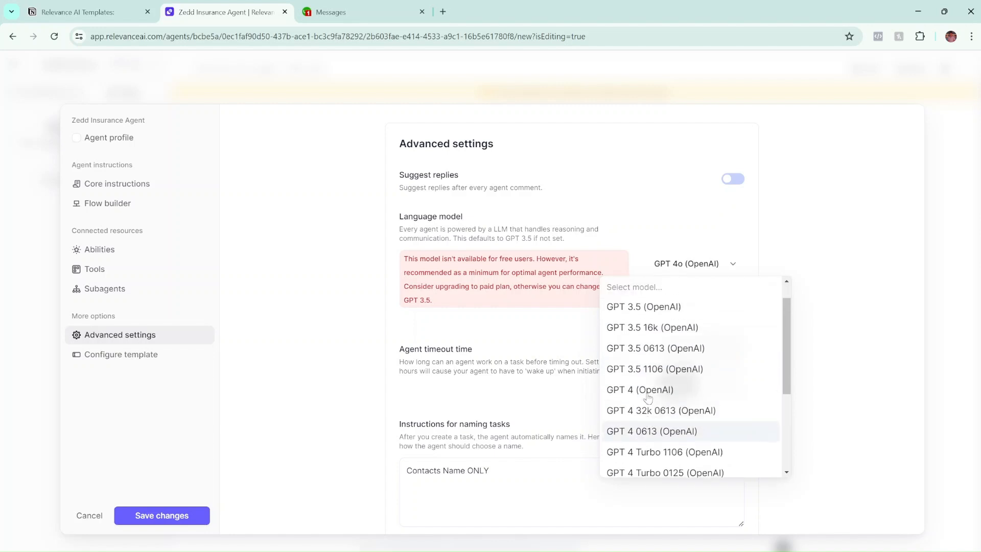
scroll(651, 393, down, 2)
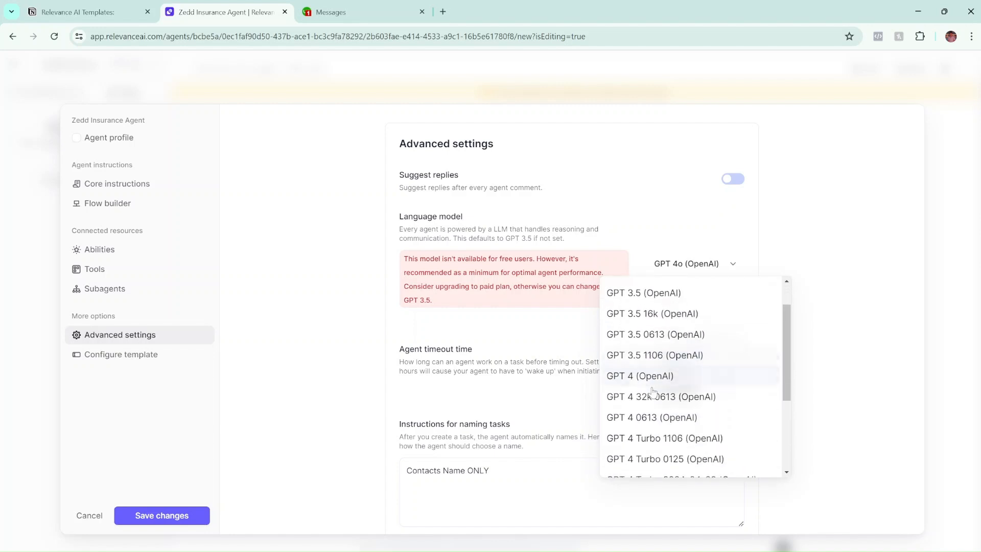
scroll(660, 372, down, 2)
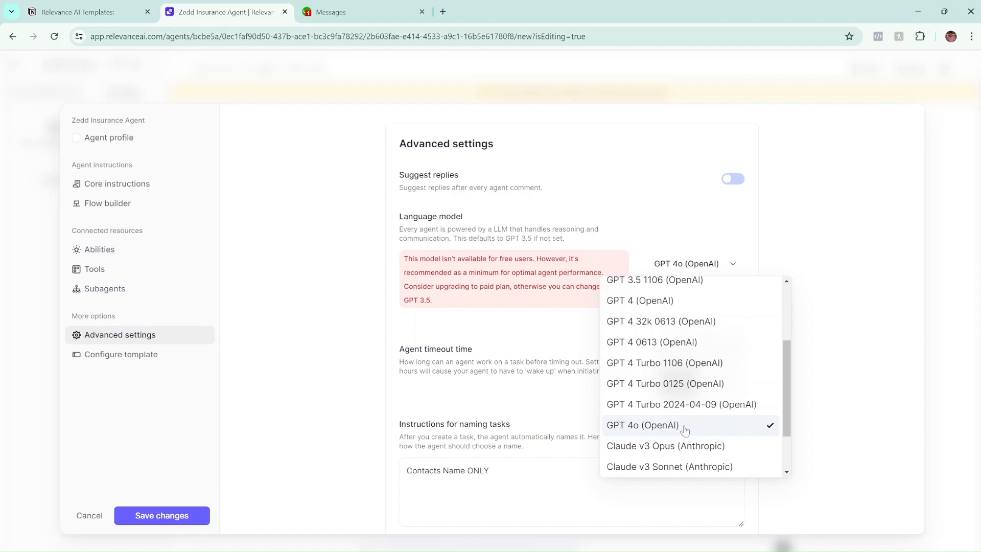
scroll(685, 429, up, 1)
scroll(685, 429, down, 1)
scroll(687, 426, up, 1)
scroll(687, 427, down, 1)
scroll(697, 354, up, 1)
scroll(687, 356, down, 1)
scroll(687, 356, down, 3)
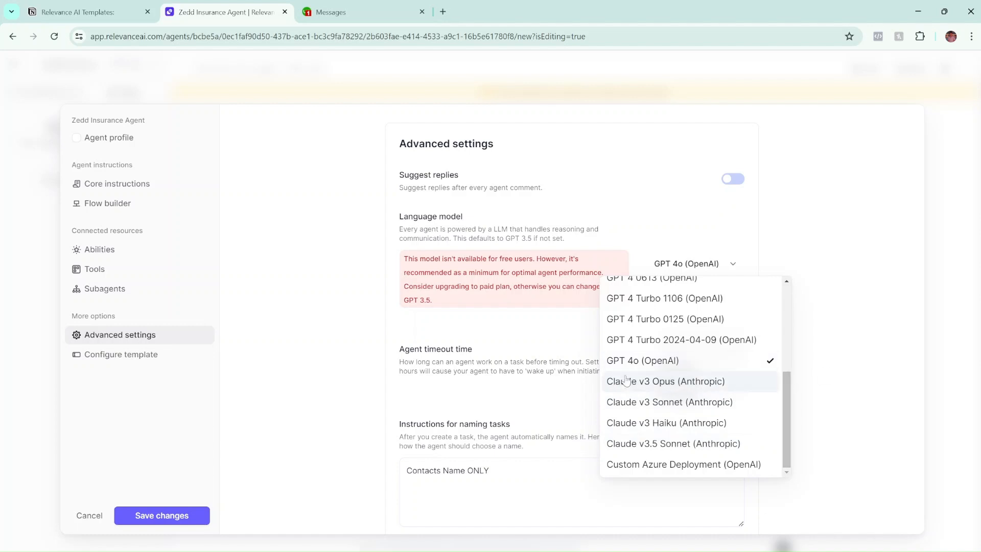
click(822, 377)
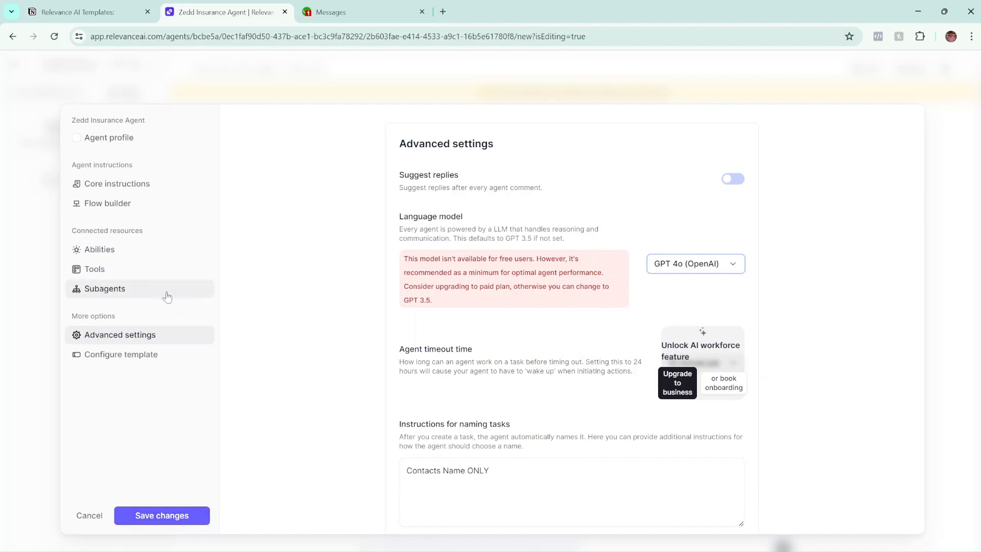
Save the agent's settings changes and go back to the insurance lead's task conversation.
click(165, 507)
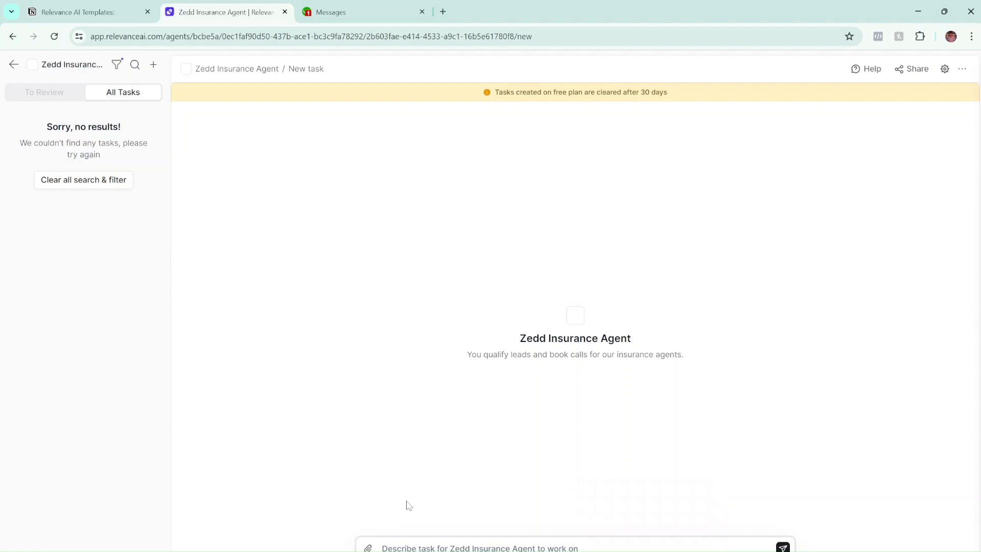
click(414, 548)
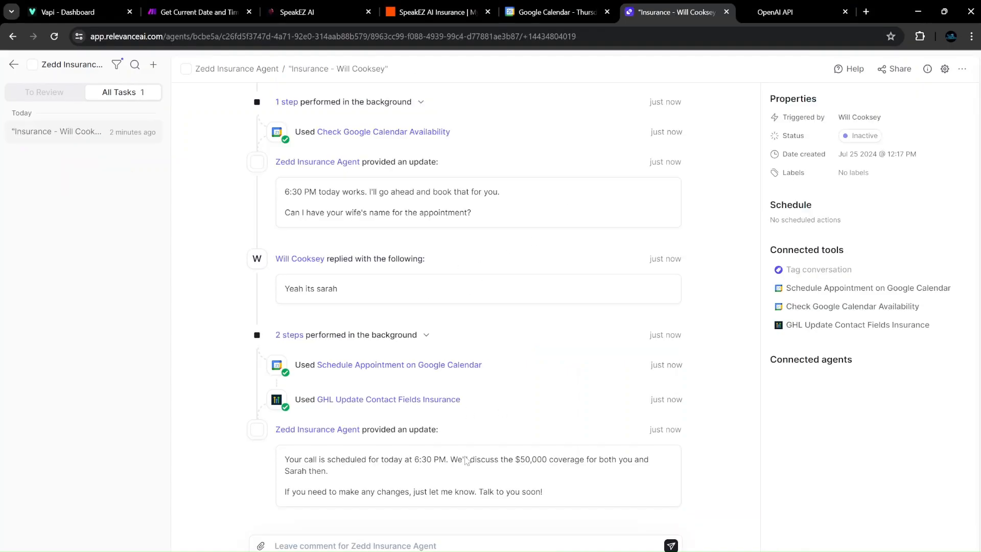
scroll(532, 214, up, 10)
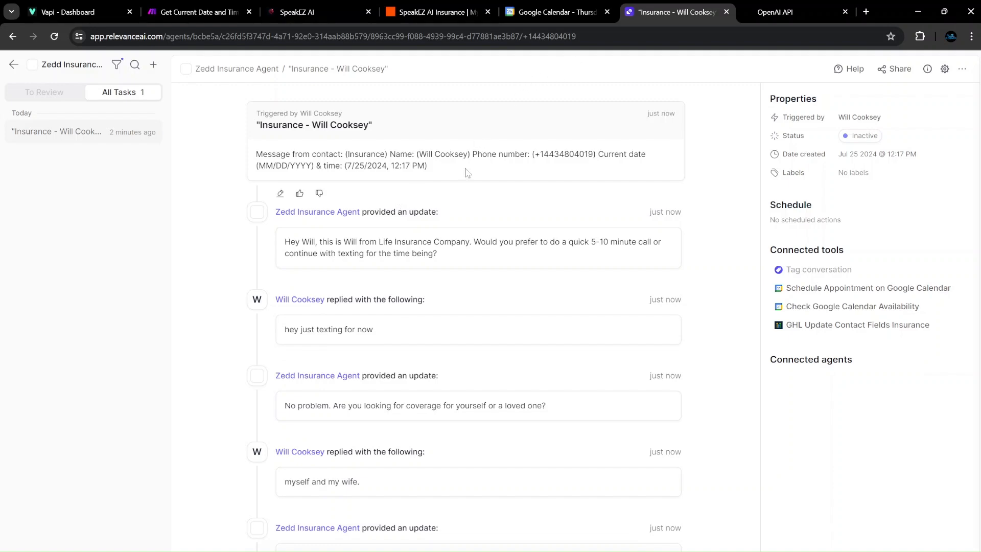
Scroll through the insurance task conversation to the background calendar check step.
scroll(566, 245, down, 5)
scroll(412, 267, up, 3)
scroll(458, 247, down, 3)
scroll(380, 369, down, 3)
scroll(423, 329, up, 2)
scroll(554, 361, down, 3)
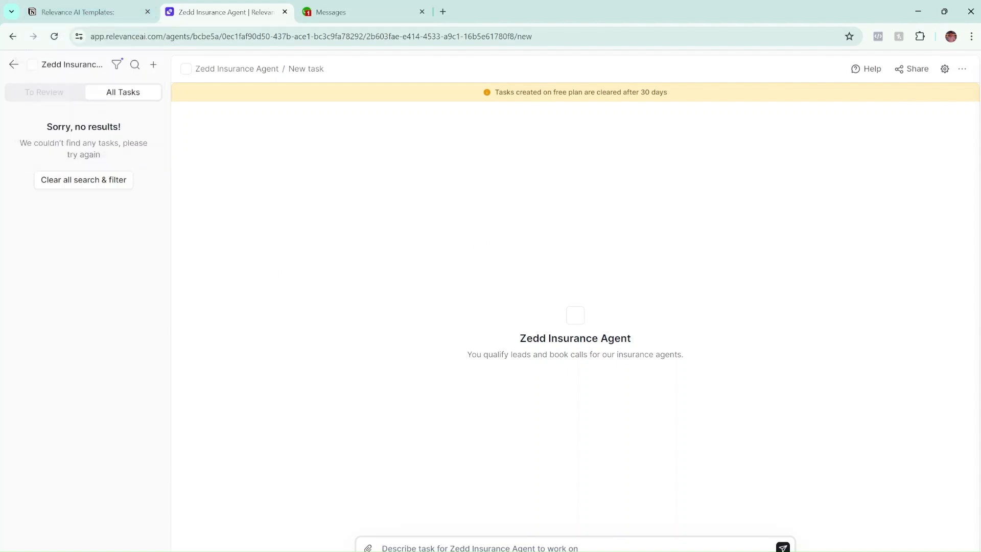
Leave the agent for the Agents list and open the workspace's Tools page.
click(13, 65)
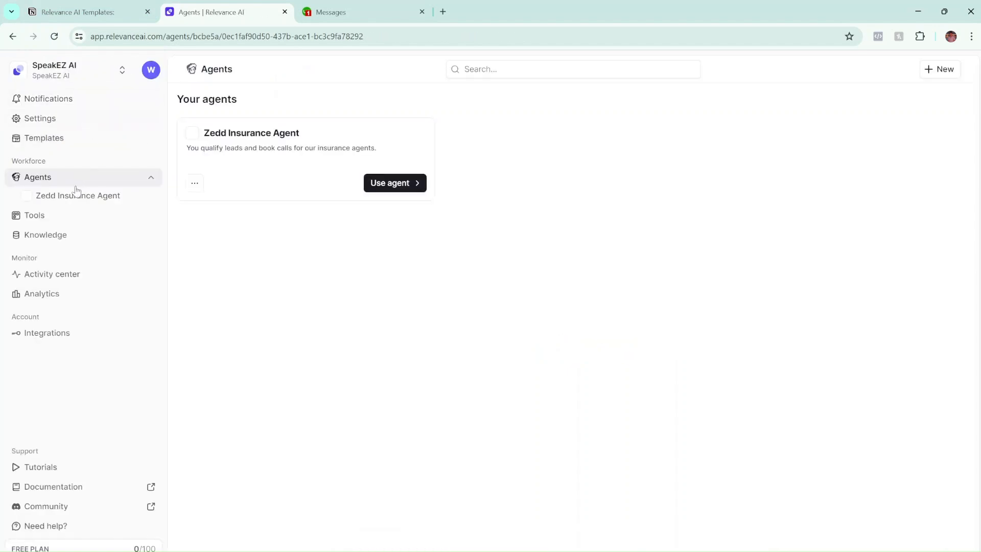
click(69, 216)
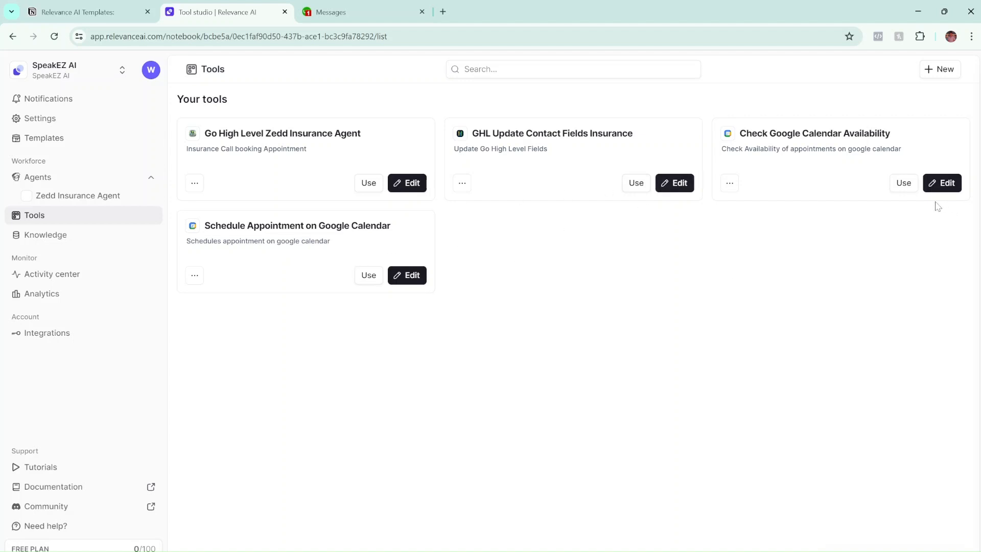
Open the Check Google Calendar Availability tool, show its Start and End Date/Time inputs, and expand the calendar step.
click(939, 183)
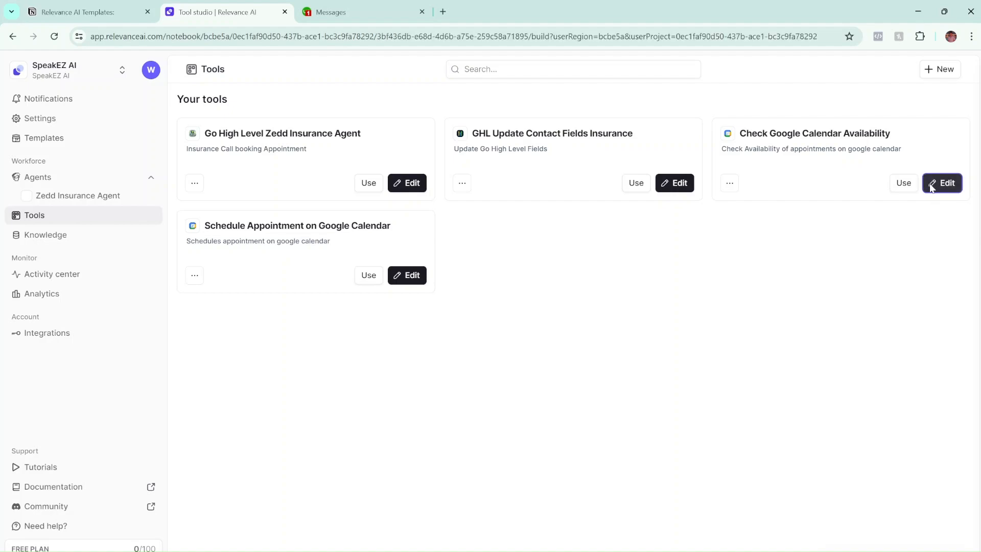
scroll(519, 258, down, 3)
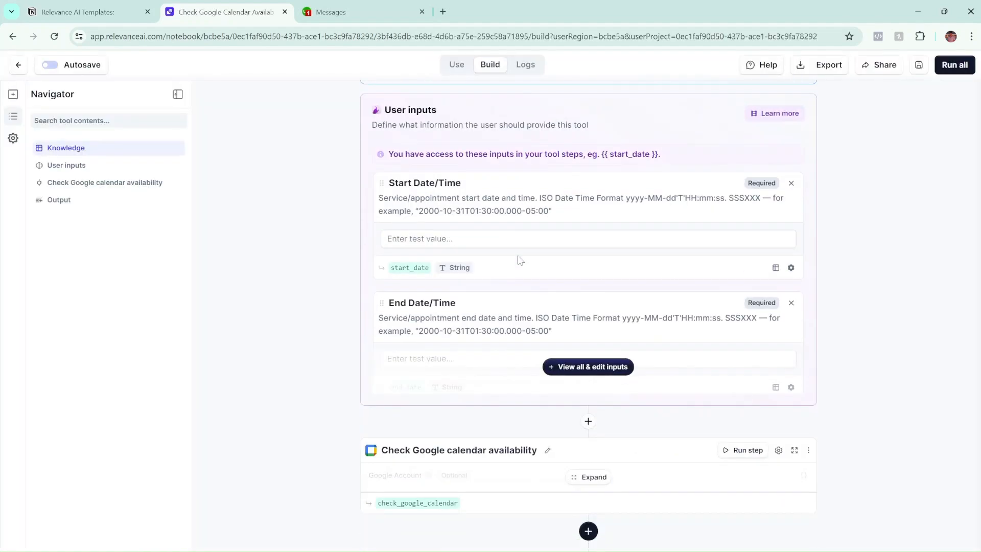
click(551, 363)
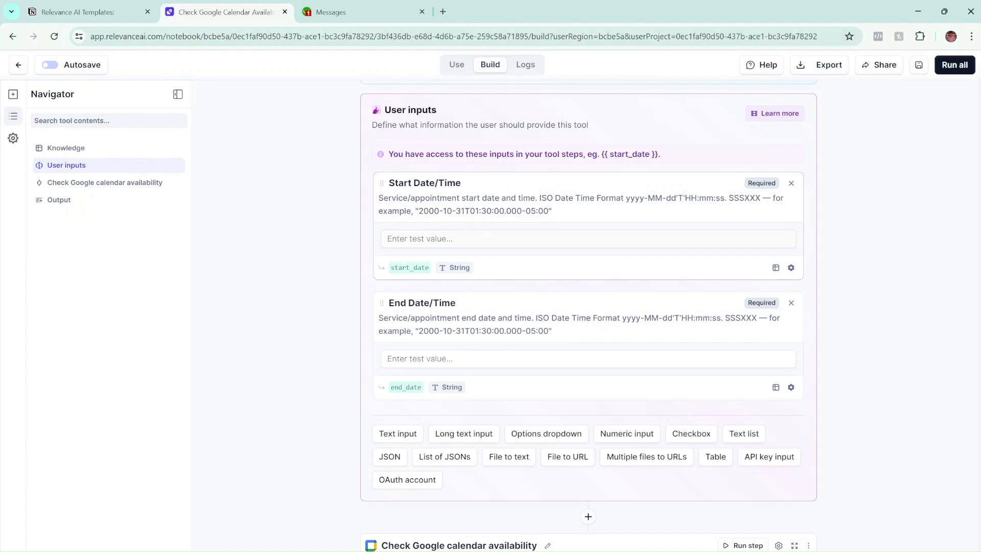
scroll(519, 437, down, 4)
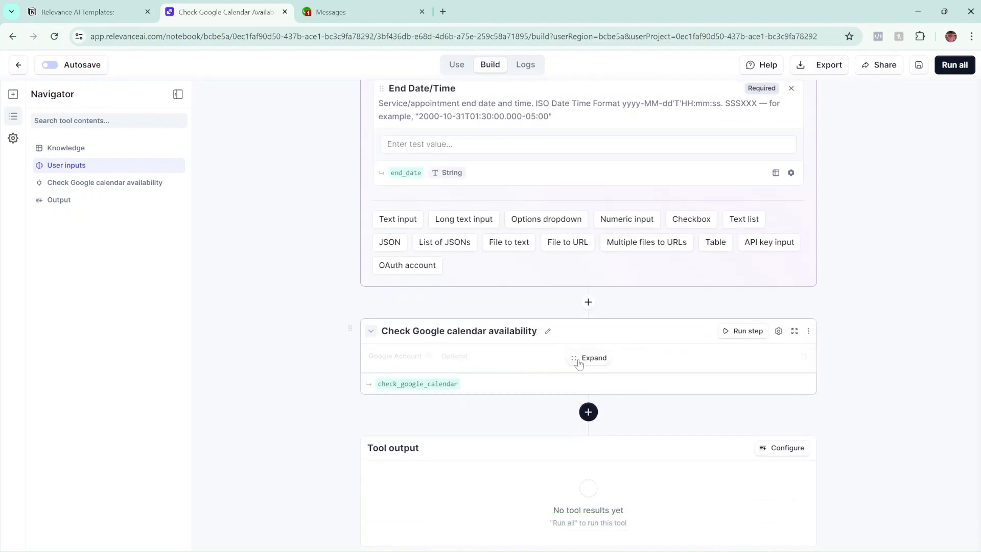
click(584, 356)
scroll(553, 353, up, 3)
scroll(552, 354, up, 1)
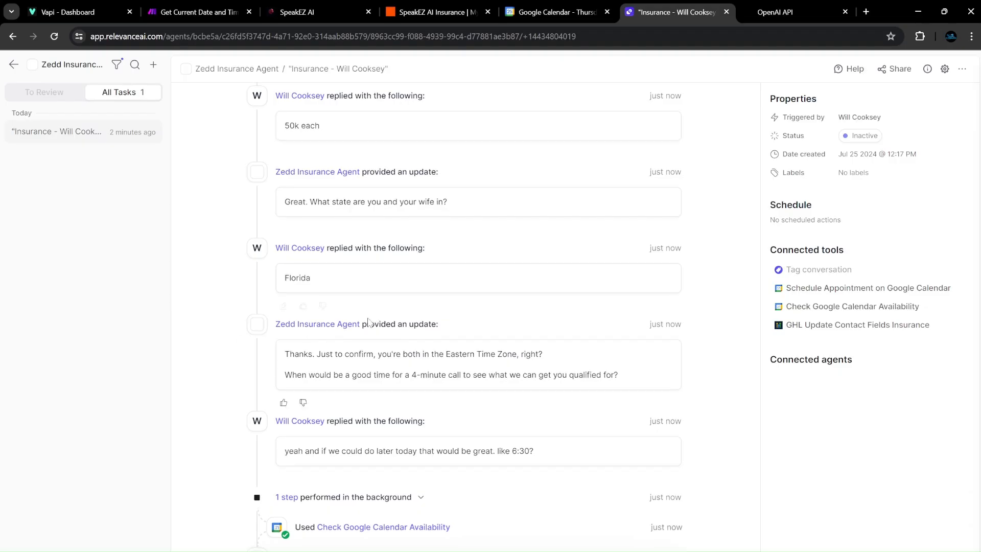
scroll(369, 324, down, 2)
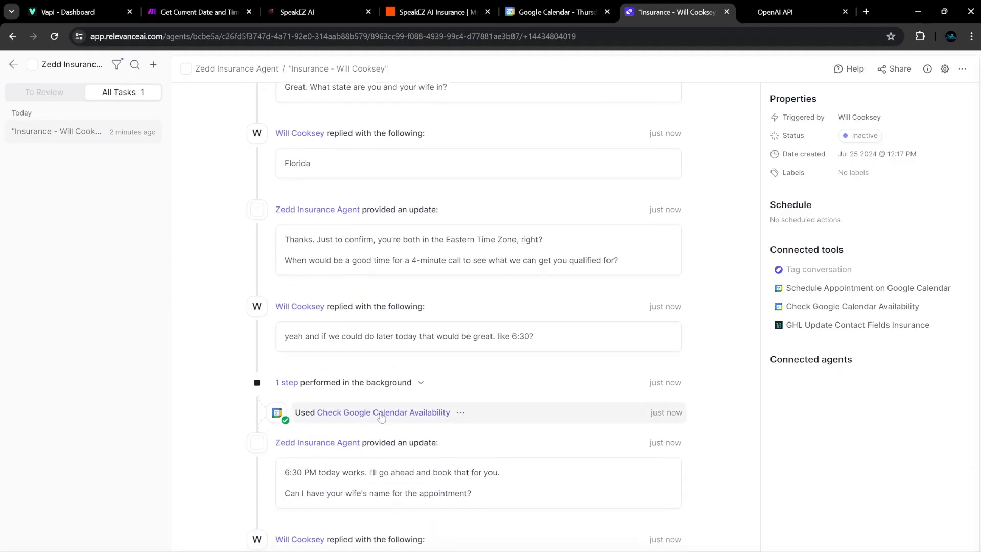
Review the agent's calendar availability check details, then list the calendar step's Google Account choices.
click(381, 413)
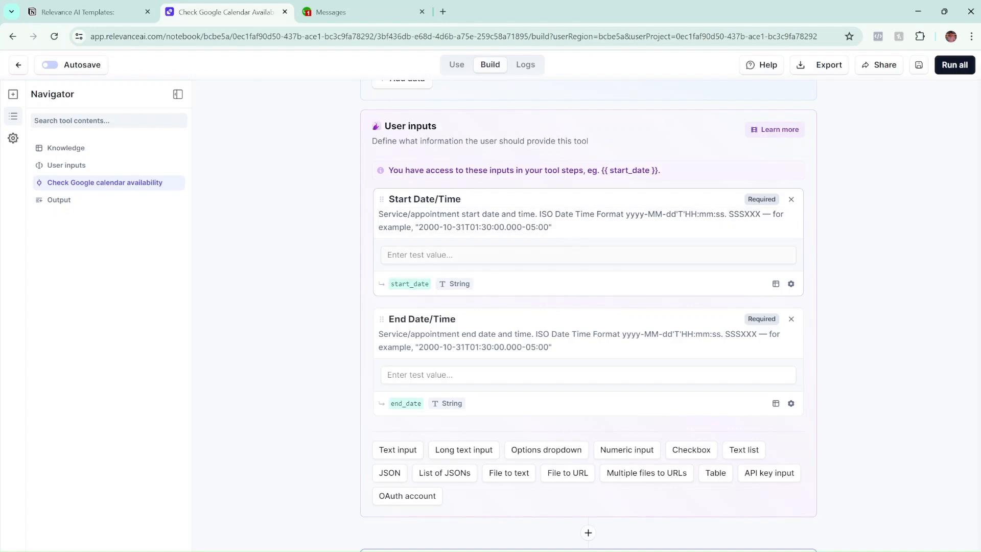
scroll(631, 268, down, 5)
scroll(621, 245, down, 3)
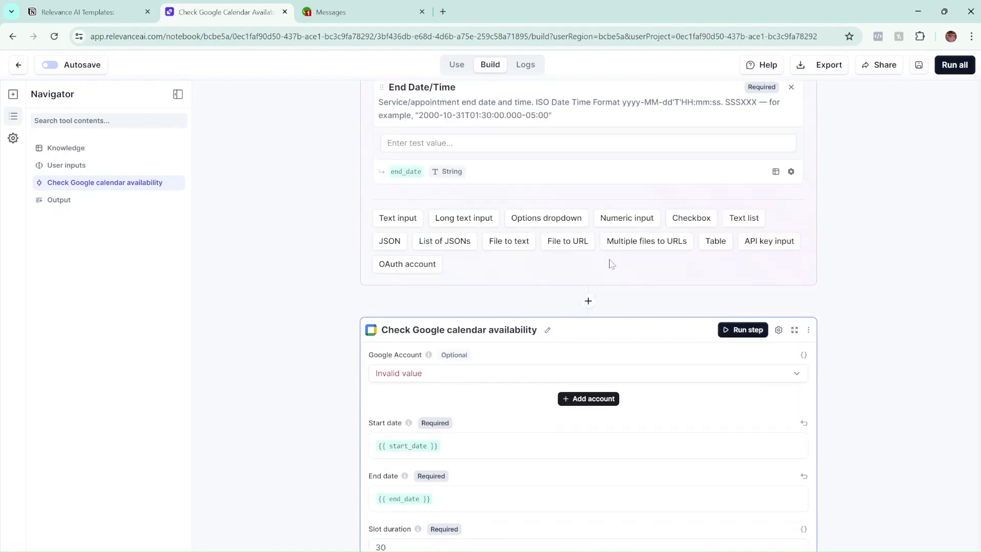
click(439, 259)
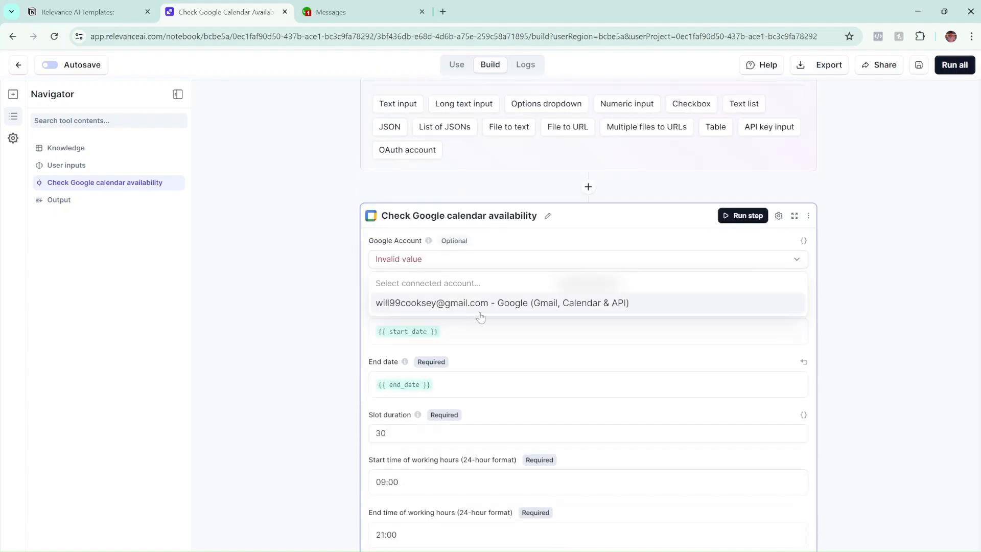
Pick the connected Google account and check the 30-minute slots, 09:00–21:00 hours and US/Eastern timezone.
click(750, 308)
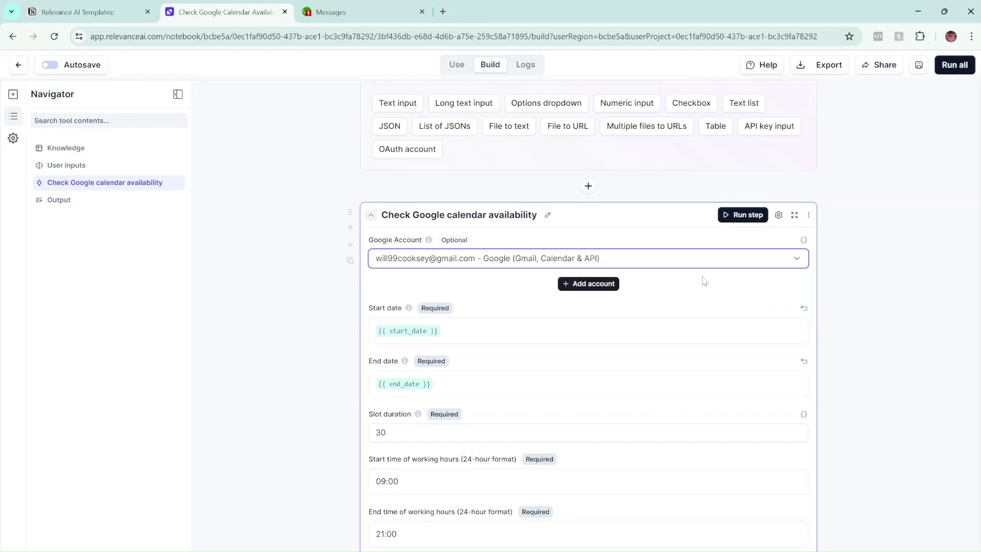
scroll(700, 283, down, 2)
scroll(587, 277, up, 5)
scroll(586, 278, up, 4)
scroll(586, 277, down, 4)
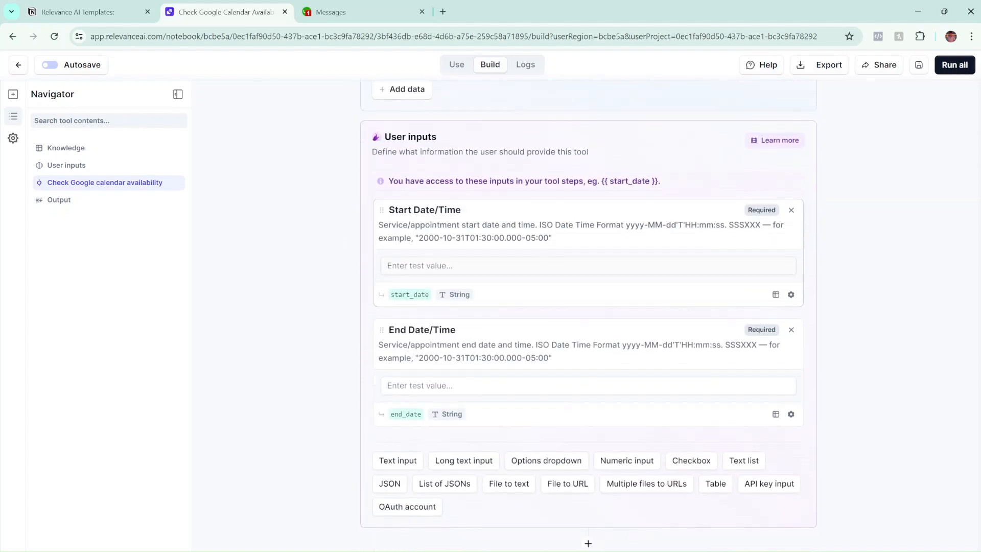
scroll(423, 153, up, 1)
scroll(414, 205, down, 3)
scroll(434, 310, down, 1)
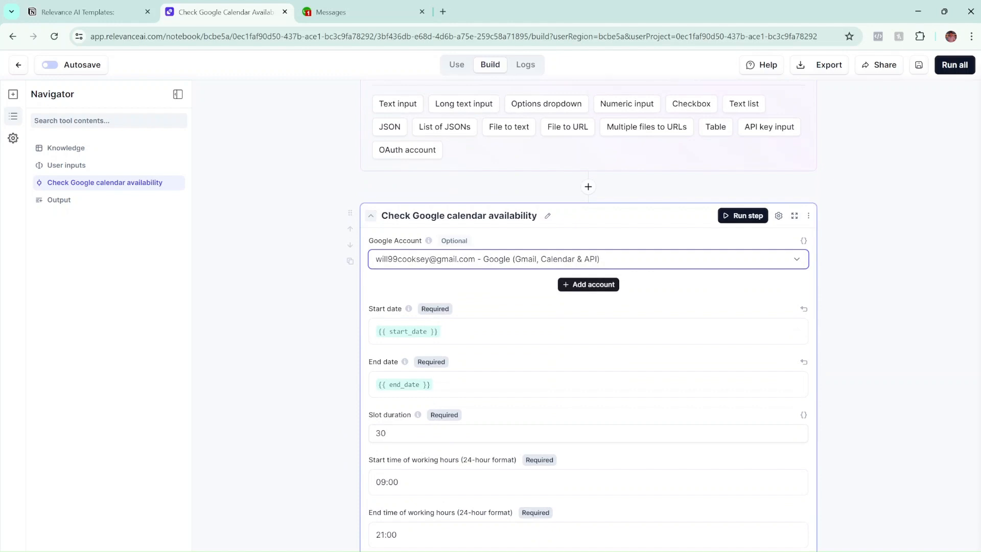
scroll(375, 158, up, 4)
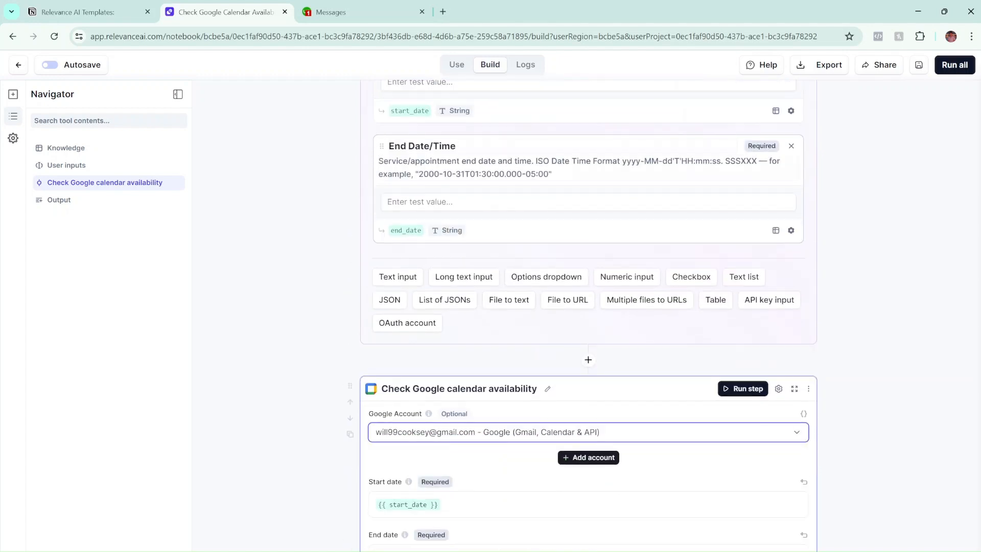
scroll(434, 352, down, 5)
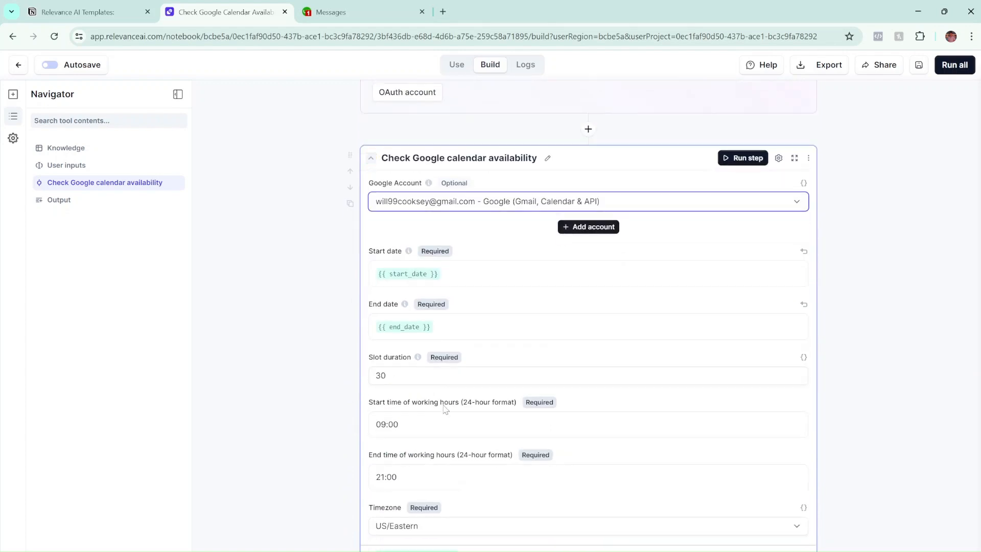
scroll(438, 367, down, 1)
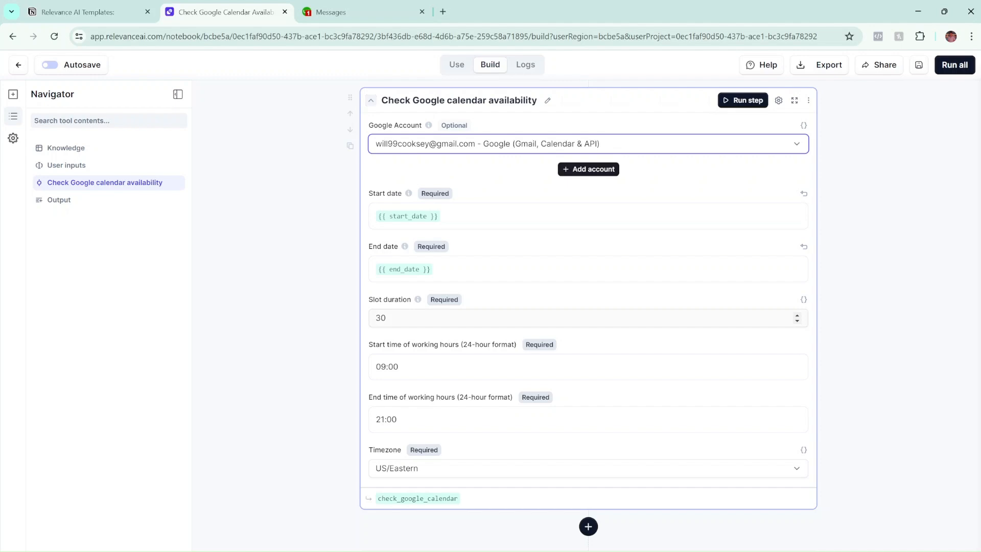
mouse_move(417, 300)
scroll(467, 441, down, 2)
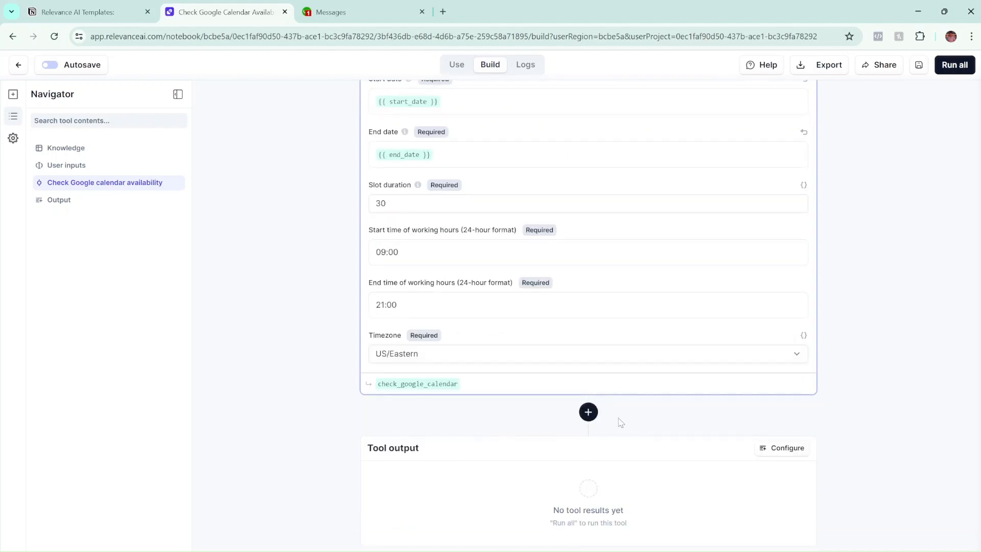
scroll(531, 193, up, 1)
scroll(586, 334, down, 1)
scroll(603, 510, up, 2)
scroll(607, 508, down, 2)
scroll(718, 464, up, 5)
scroll(719, 464, up, 8)
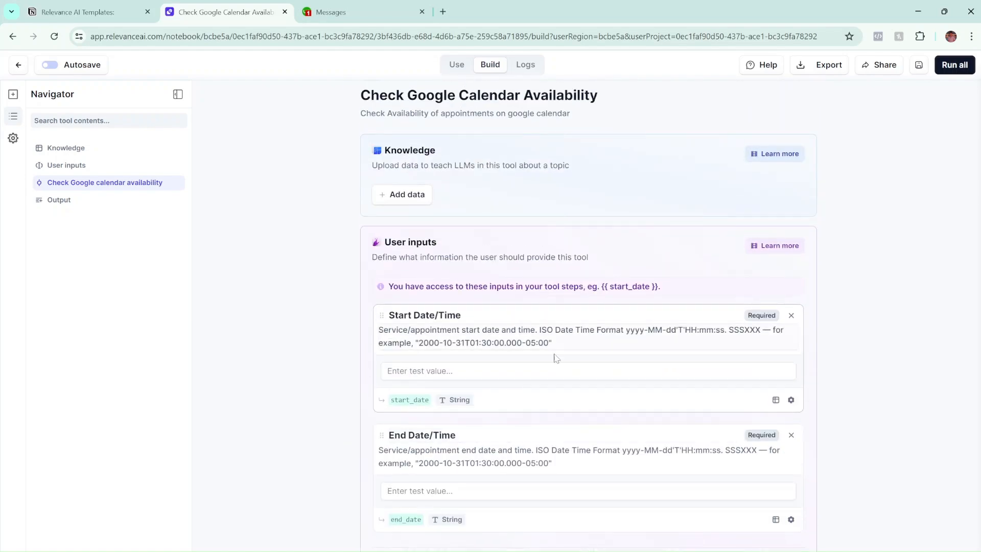
scroll(564, 364, down, 10)
scroll(562, 362, down, 2)
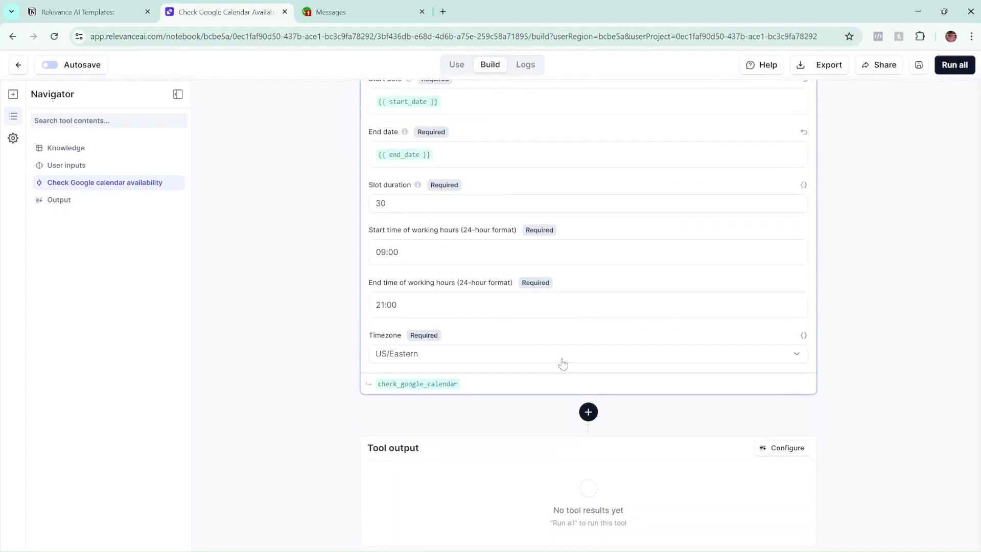
scroll(561, 364, up, 6)
scroll(498, 351, down, 2)
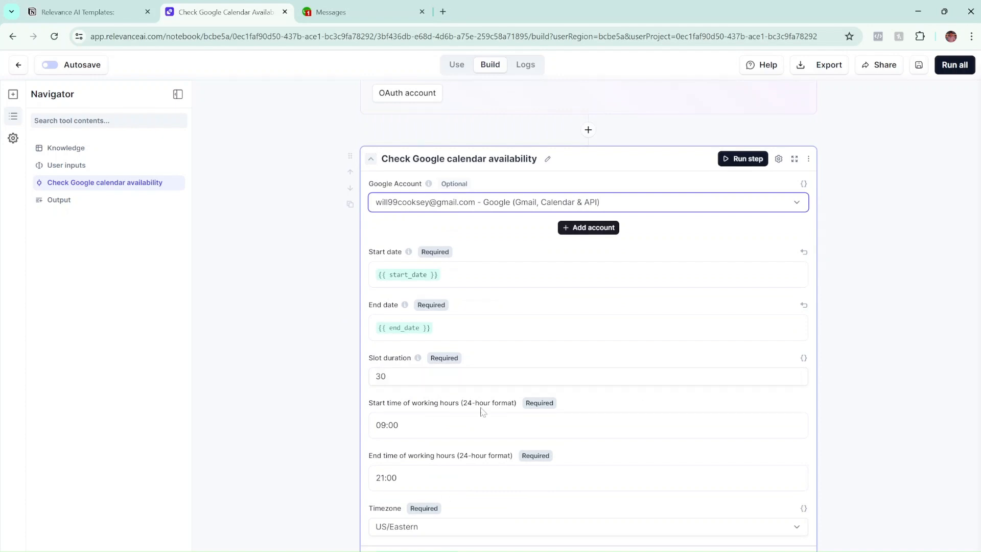
scroll(482, 411, up, 2)
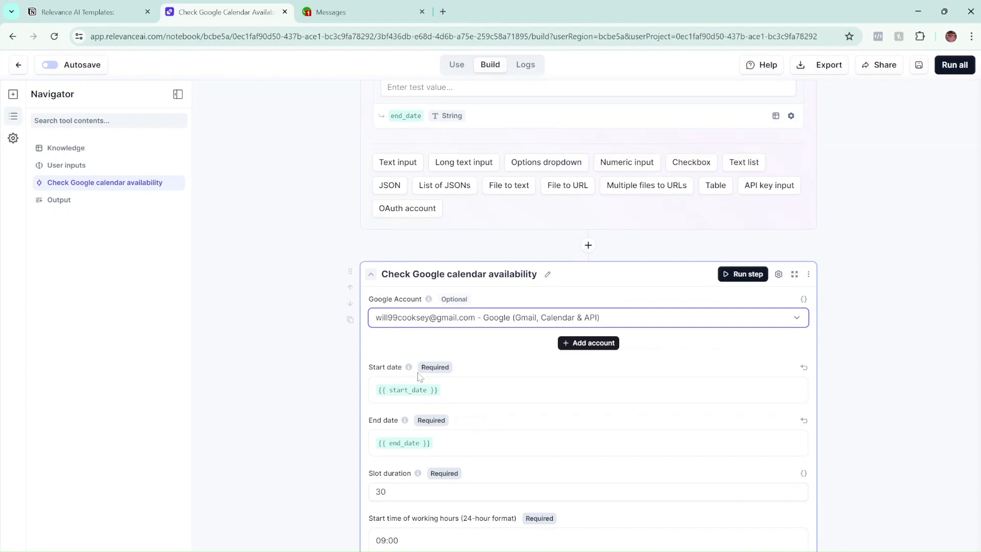
scroll(428, 430, up, 4)
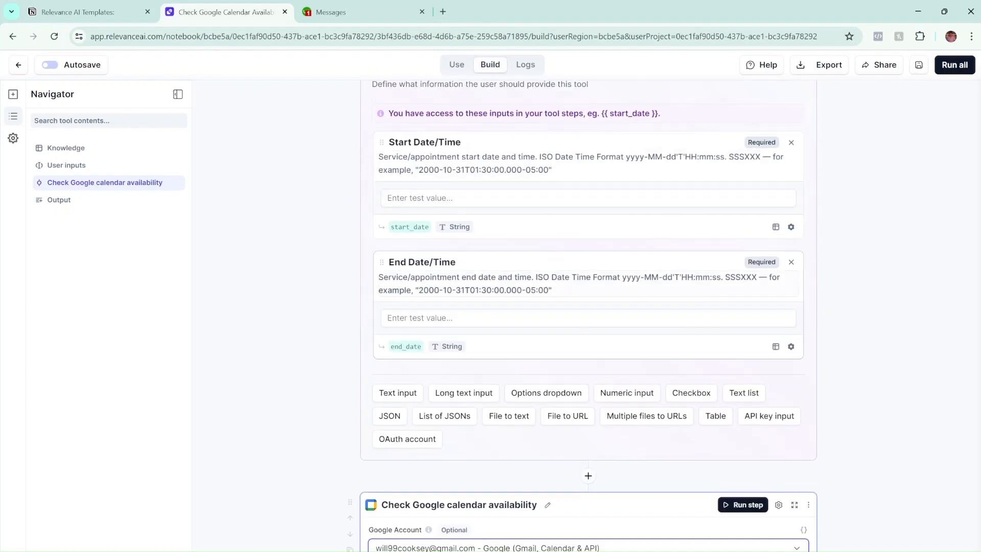
scroll(517, 314, down, 5)
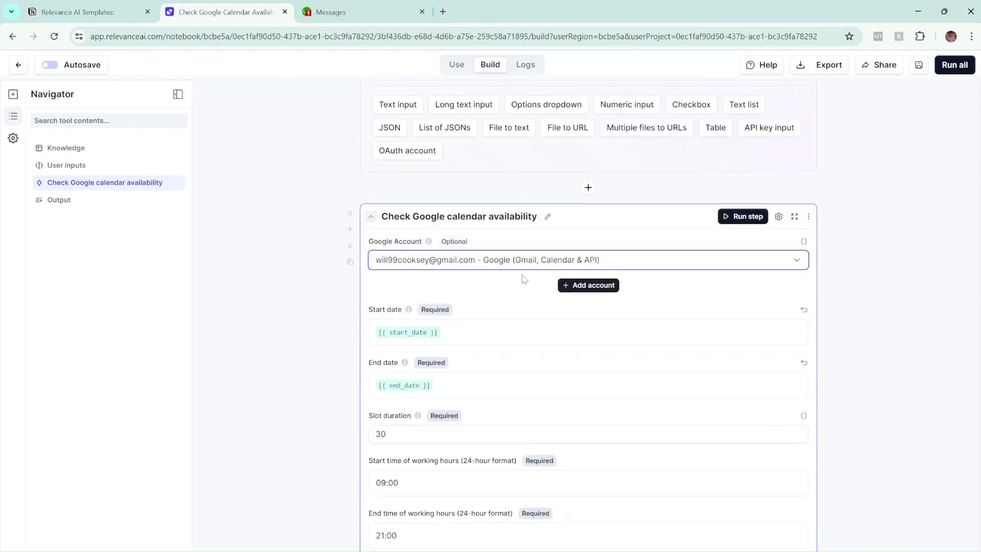
scroll(516, 295, down, 4)
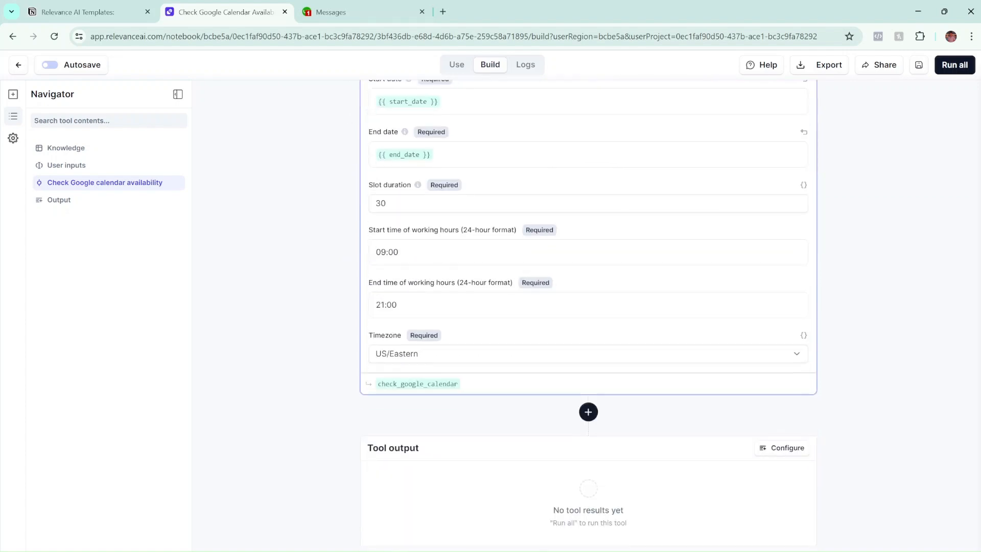
scroll(500, 313, up, 7)
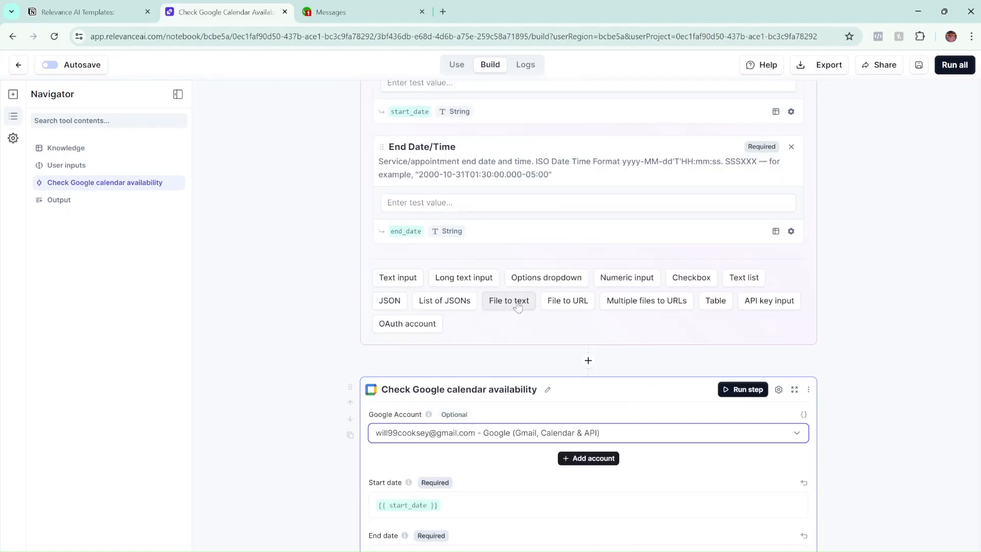
scroll(466, 427, down, 1)
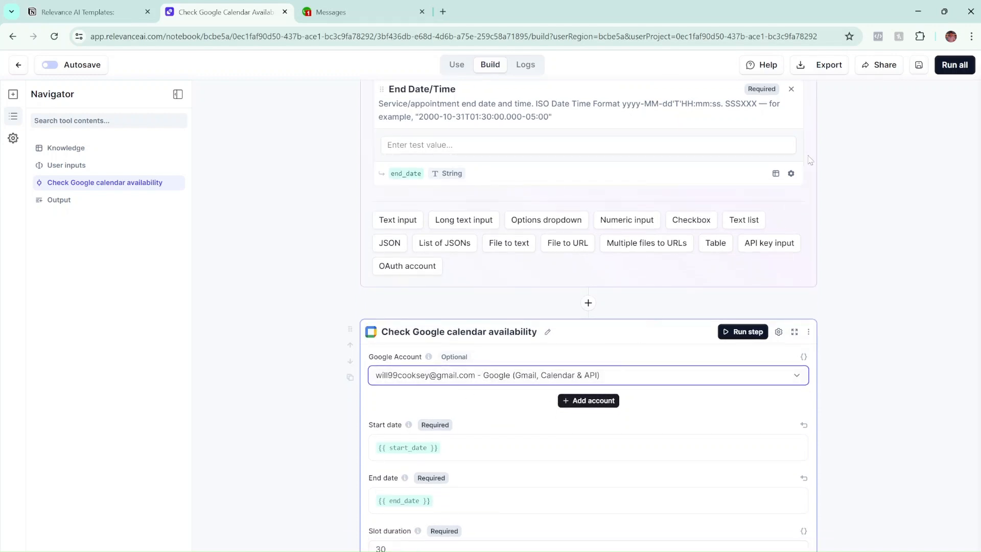
scroll(766, 214, up, 2)
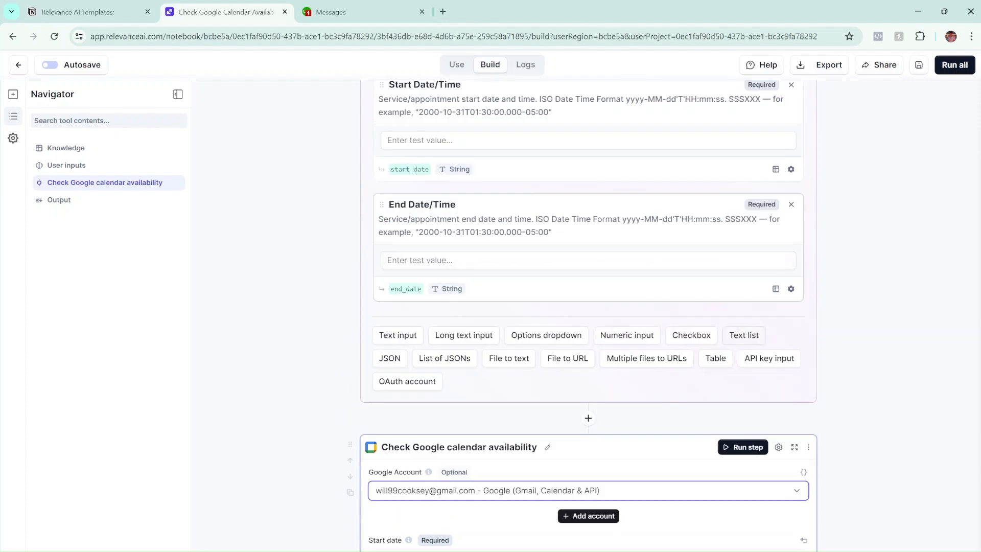
scroll(718, 262, down, 4)
scroll(659, 298, down, 1)
scroll(661, 299, down, 3)
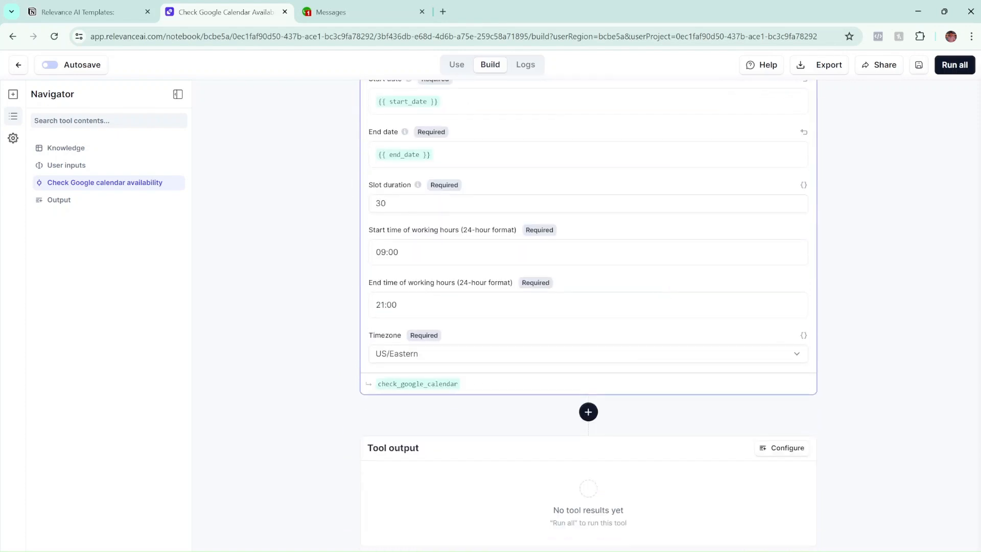
scroll(809, 247, up, 9)
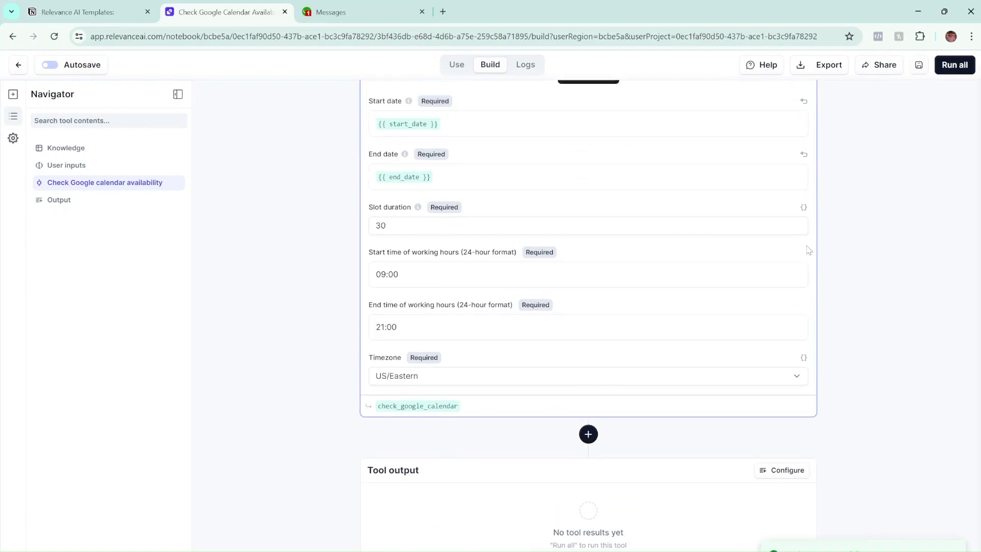
scroll(565, 305, up, 3)
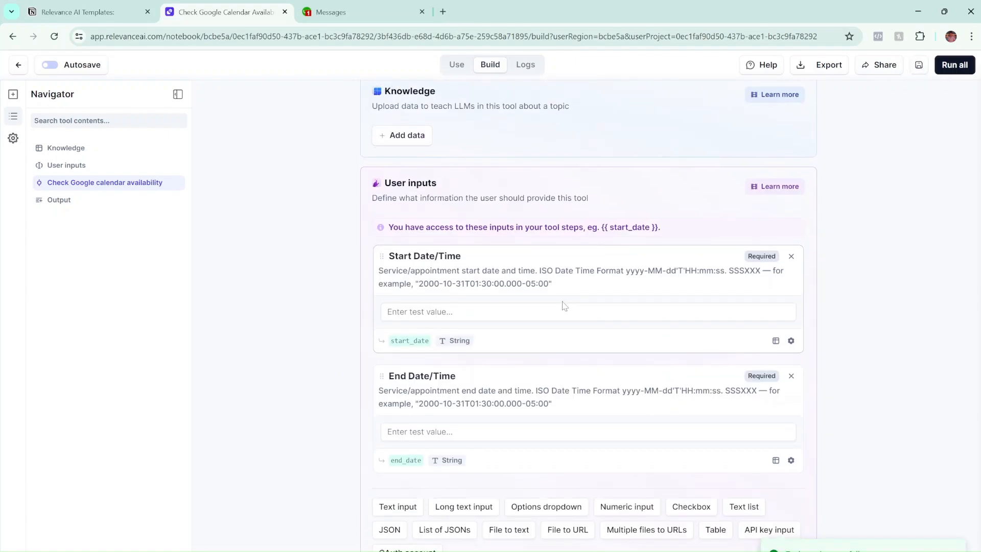
scroll(545, 179, down, 1)
scroll(414, 251, up, 1)
scroll(414, 250, down, 1)
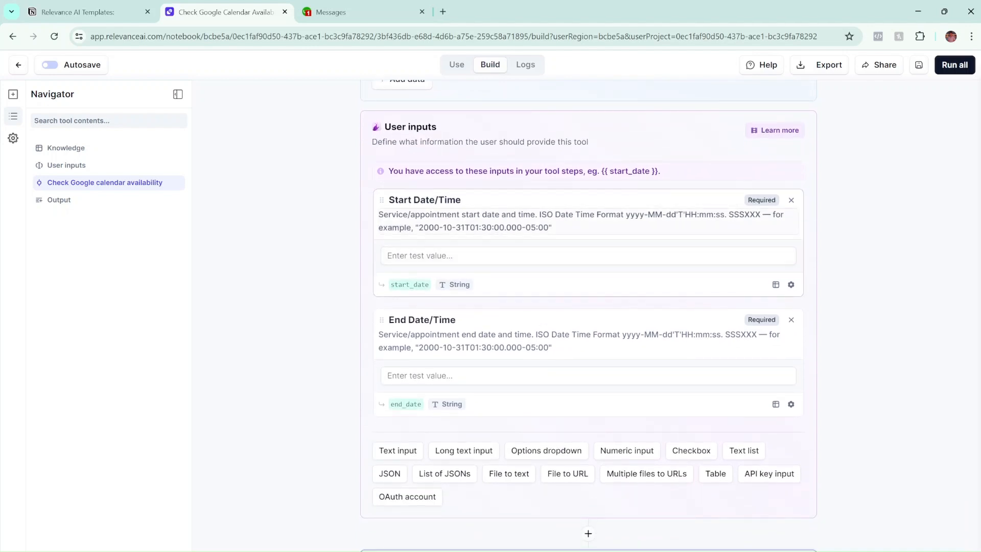
Copy the description's example date into the Start Date/Time test value.
drag(550, 227, 418, 228)
key(ctrl+c)
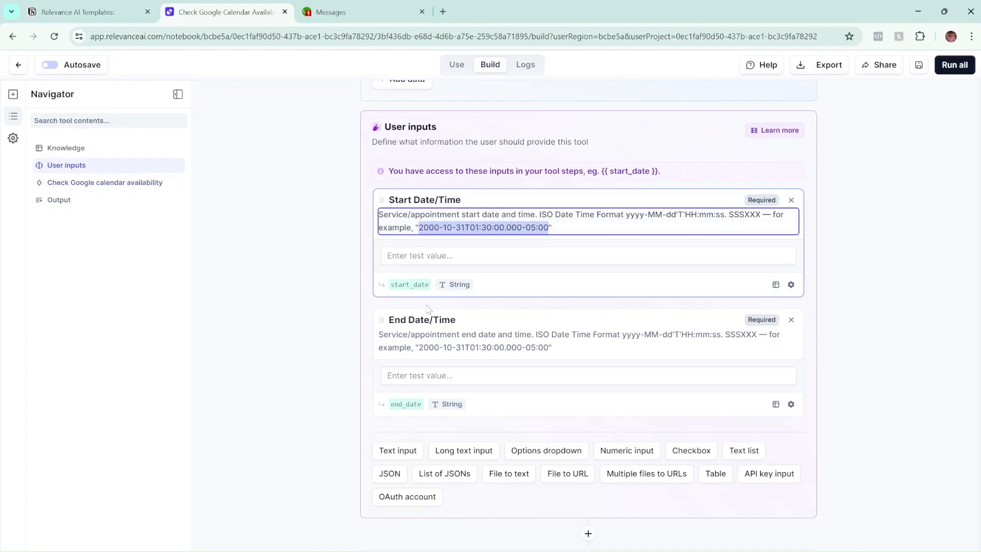
key(Tab)
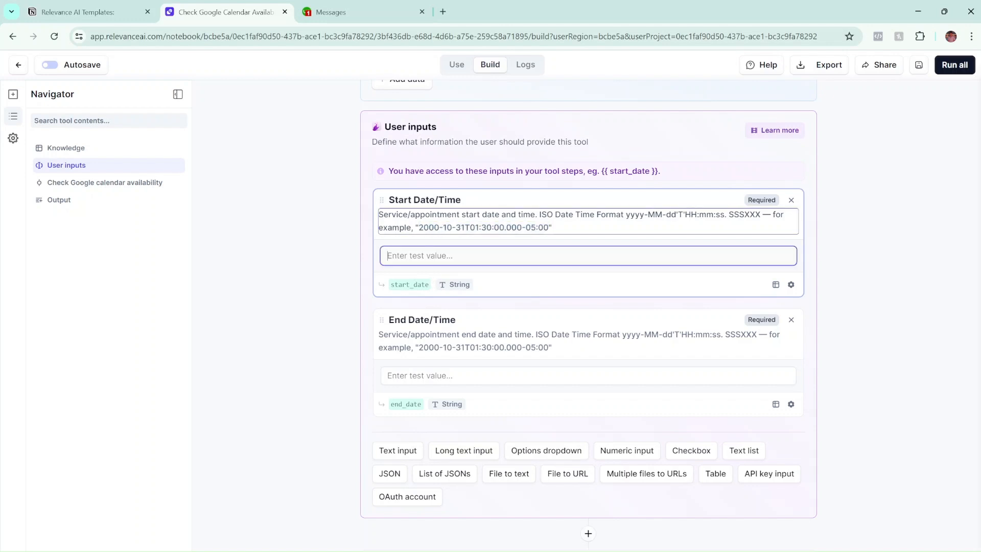
key(ctrl+v)
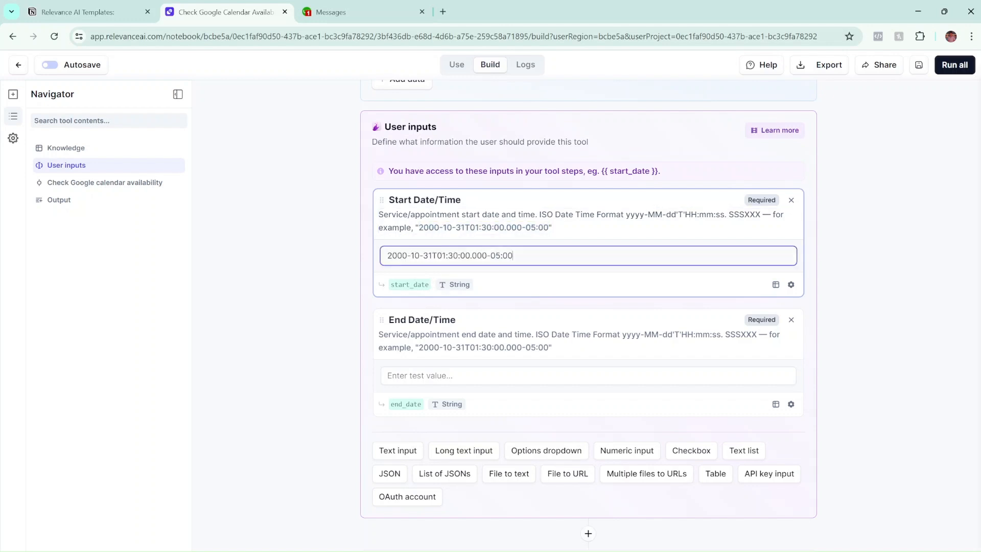
key(BackSpace)
key(BackSpace)
text(24)
key(BackSpace)
key(BackSpace)
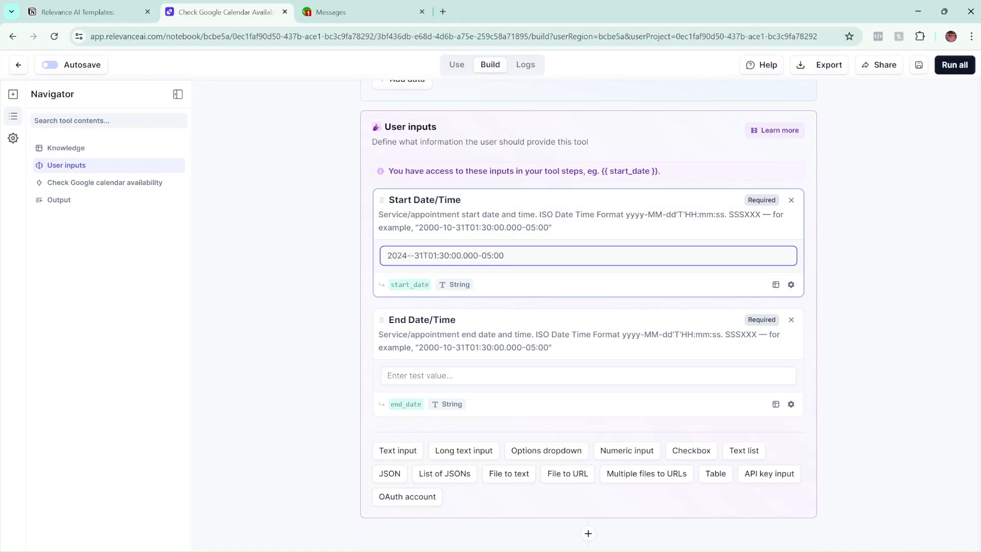
text(07)
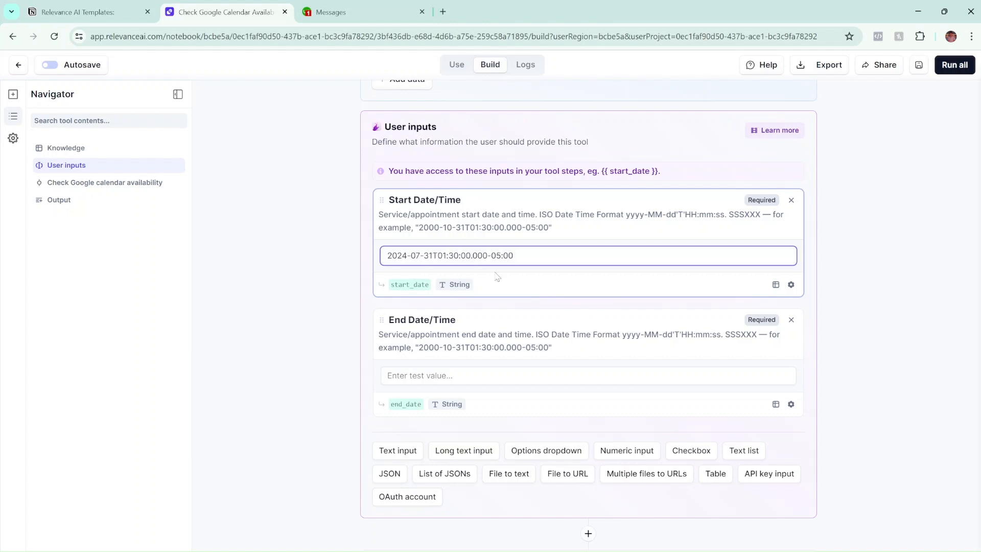
scroll(487, 284, down, 1)
drag(549, 210, 390, 210)
key(ctrl+v)
Paste the example date into the End Date/Time test value and adjust its time digits.
click(452, 319)
key(ctrl+v)
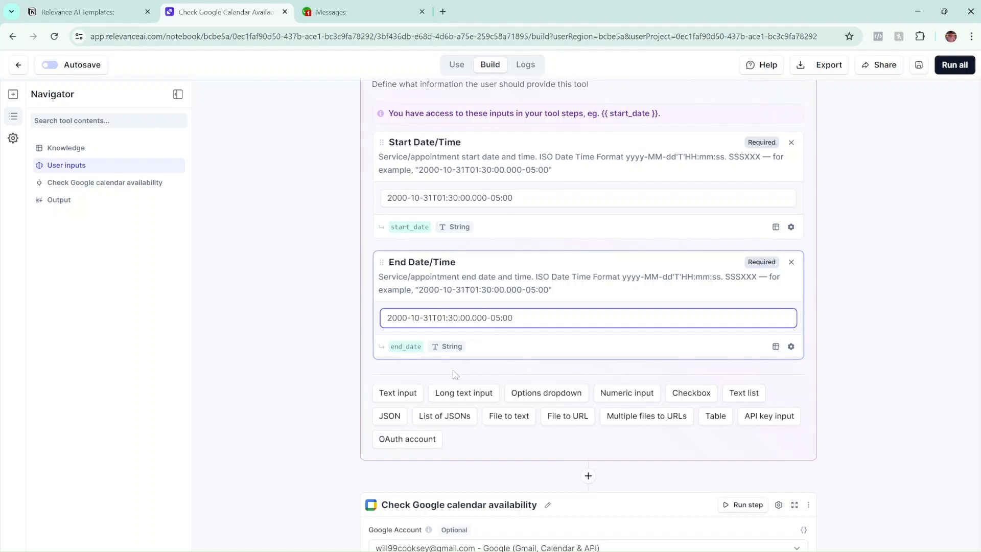
key(BackSpace)
text(2)
key(BackSpace)
text(0)
click(504, 367)
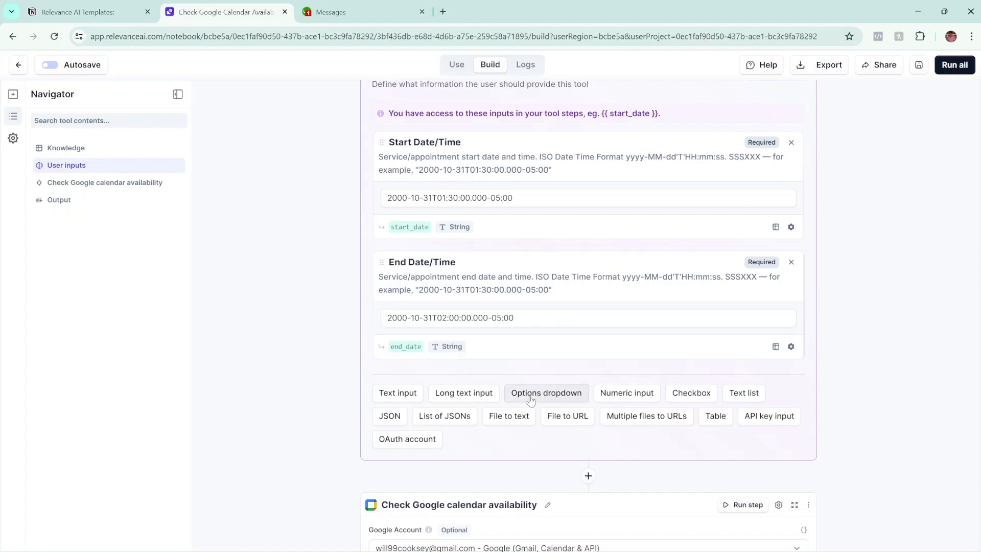
Set the test times to 2000-10-31T13:30:00.000-05:00 start and 2000-10-31T14:00:00.000-05:00 end.
click(442, 198)
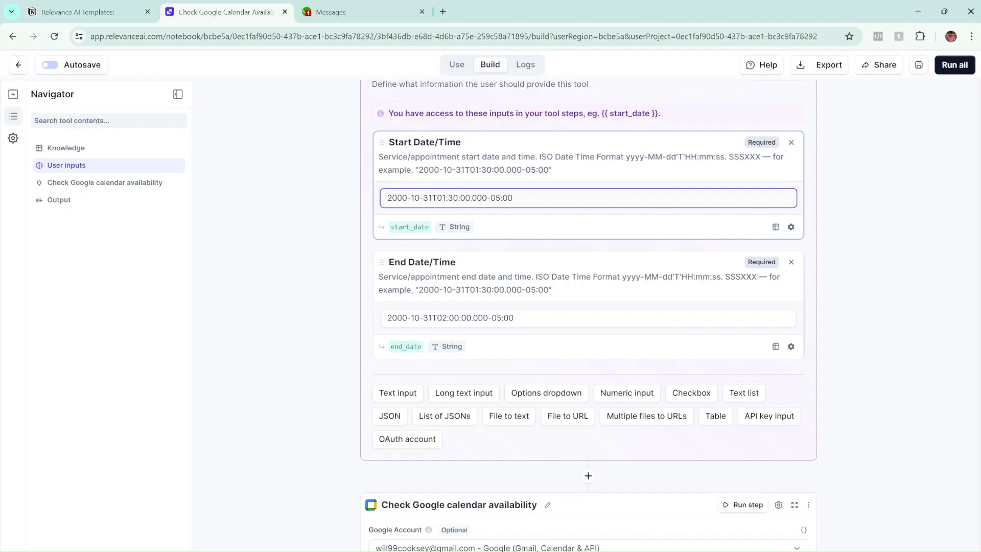
key(BackSpace)
text(3)
click(449, 317)
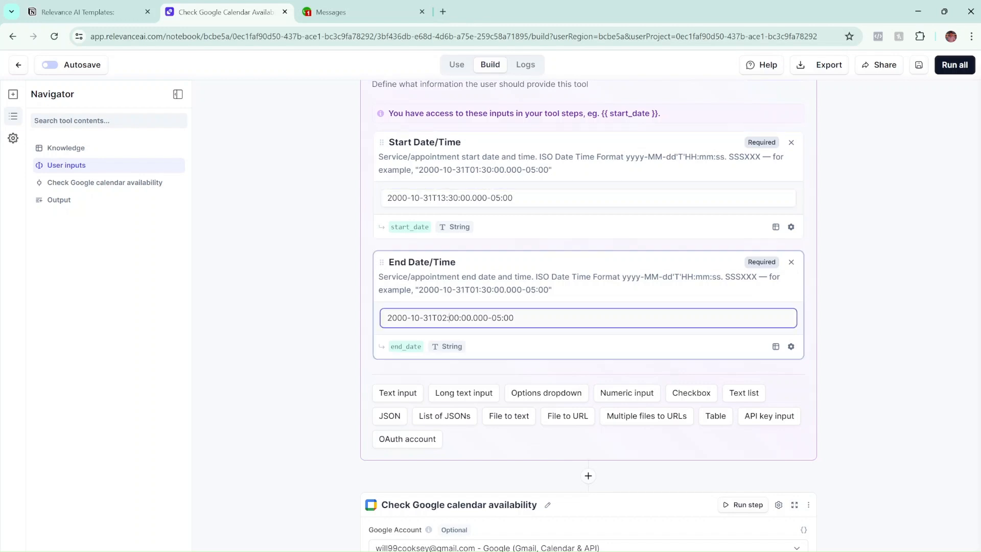
key(BackSpace)
key(BackSpace)
text(14)
click(303, 359)
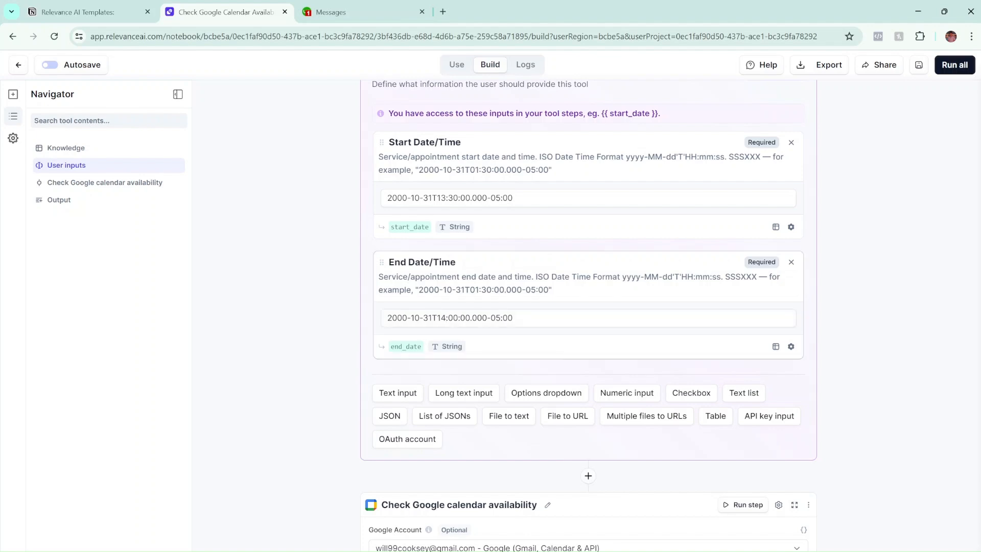
scroll(868, 171, down, 5)
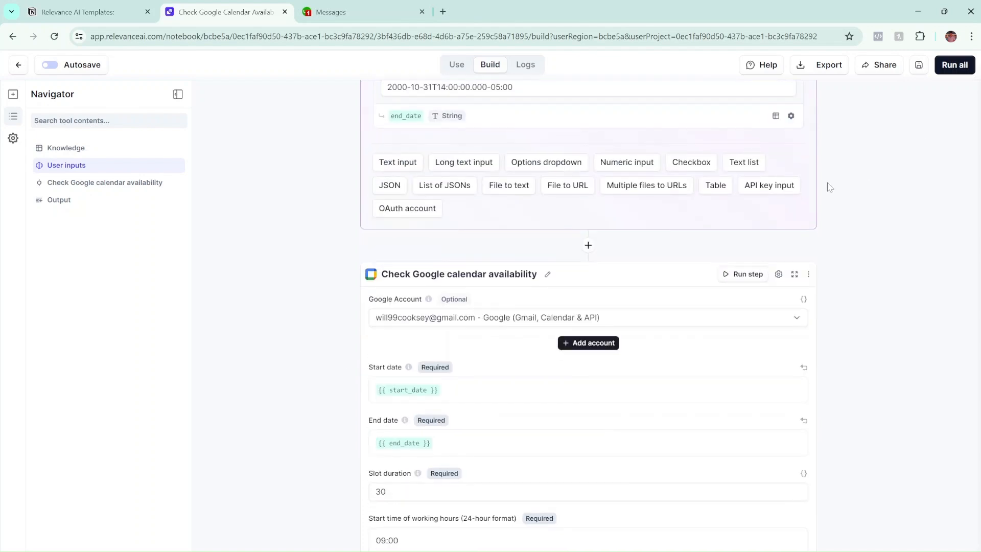
scroll(833, 191, down, 2)
scroll(882, 136, up, 8)
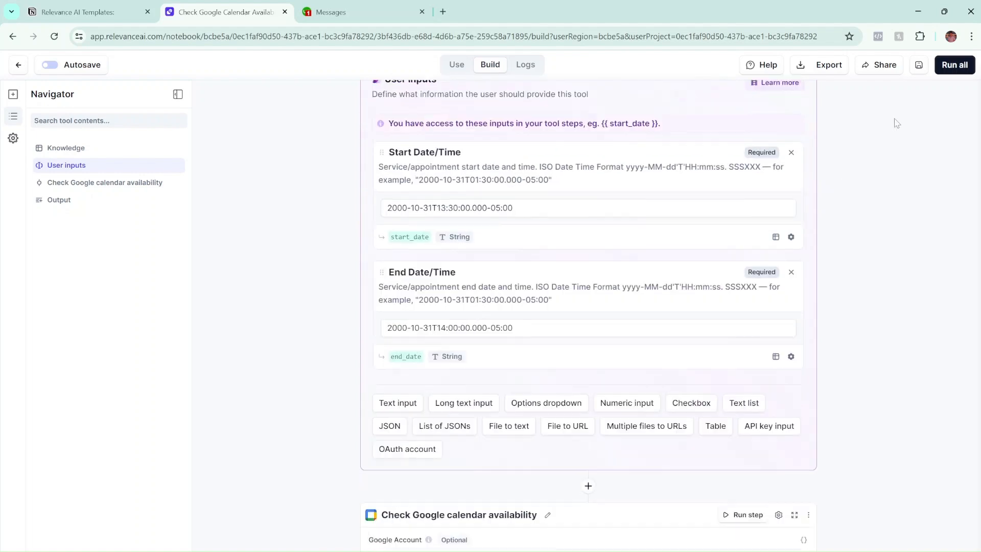
Run the calendar tool with the test dates, review all available time slots, and return to the tool list.
click(942, 74)
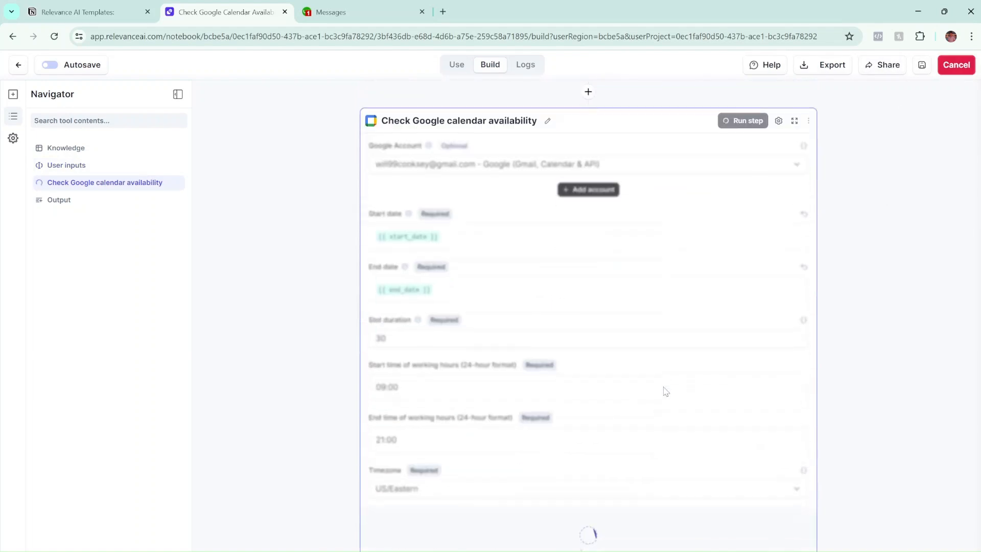
scroll(521, 351, up, 4)
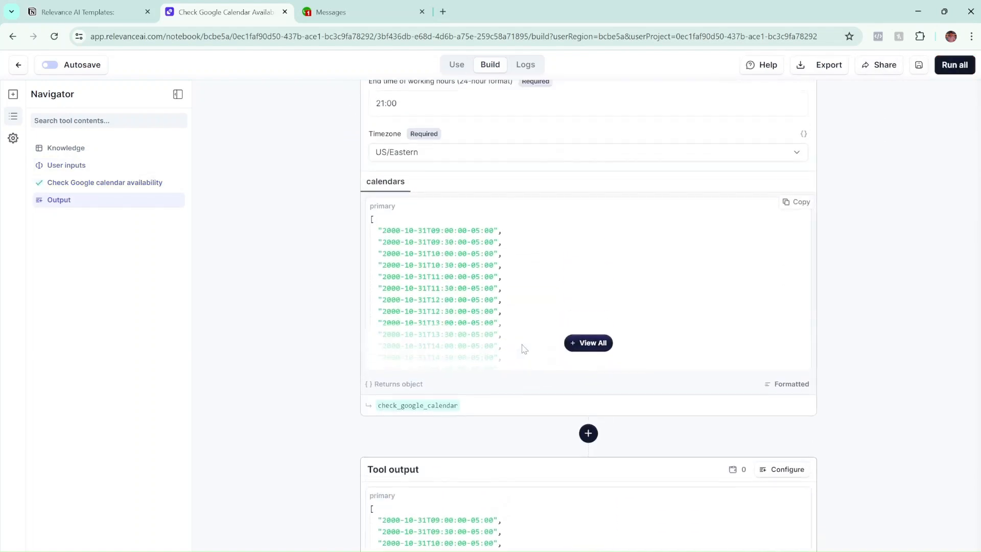
click(580, 377)
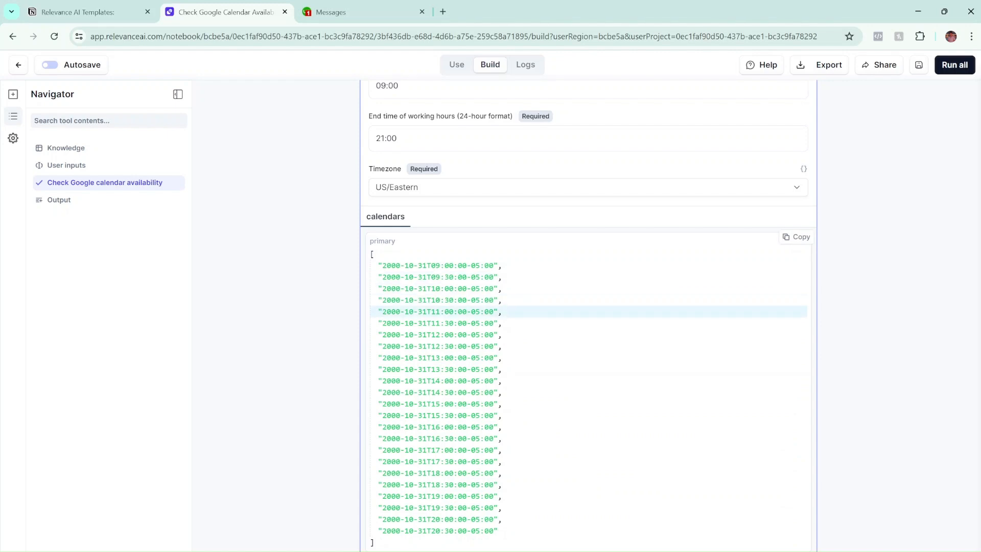
scroll(482, 122, up, 3)
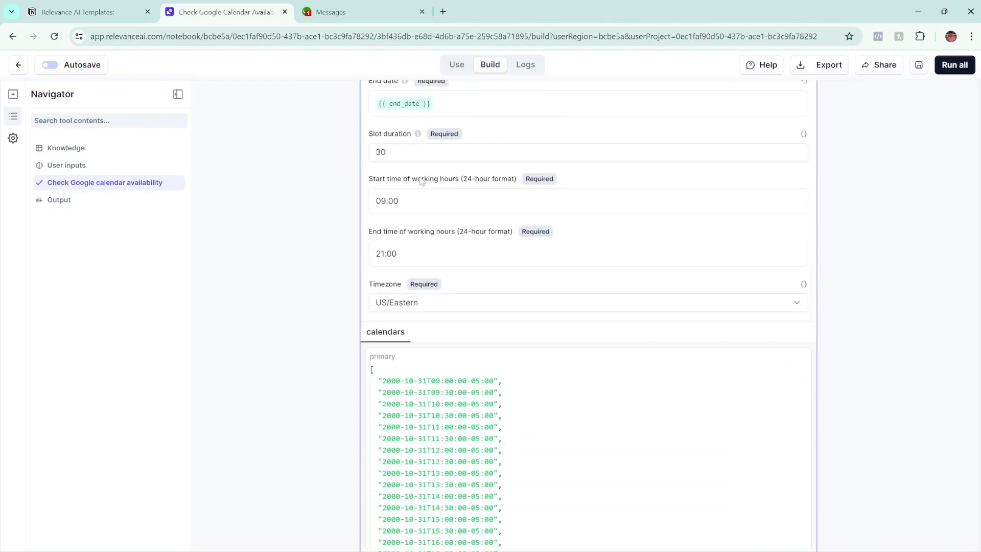
scroll(504, 300, down, 6)
scroll(500, 300, up, 15)
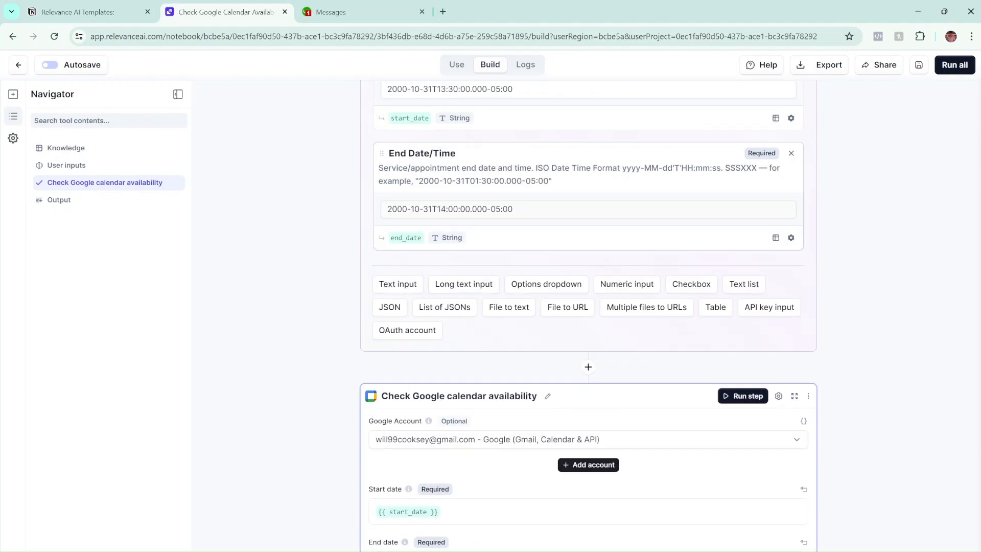
scroll(587, 307, up, 2)
scroll(433, 275, down, 15)
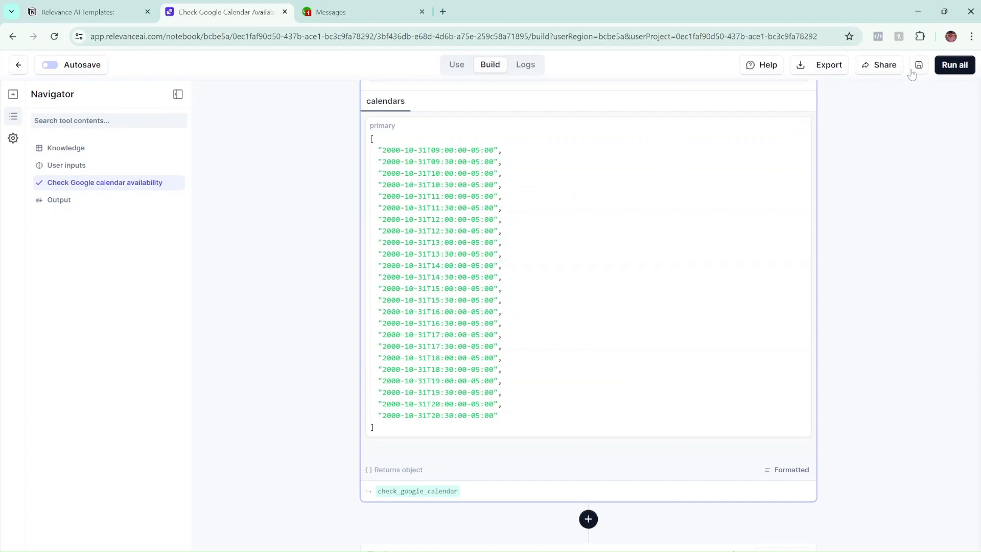
scroll(624, 284, up, 15)
scroll(595, 291, down, 15)
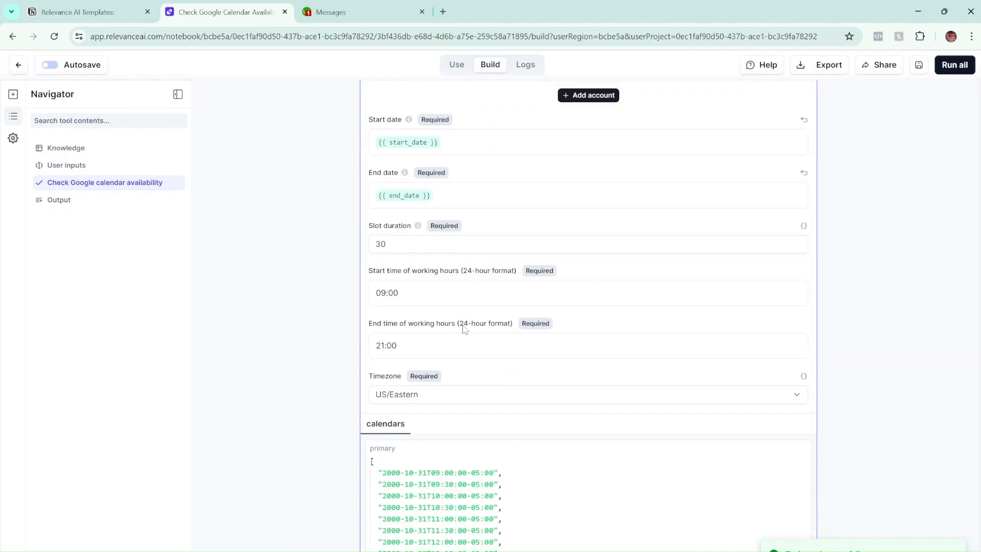
scroll(409, 334, up, 6)
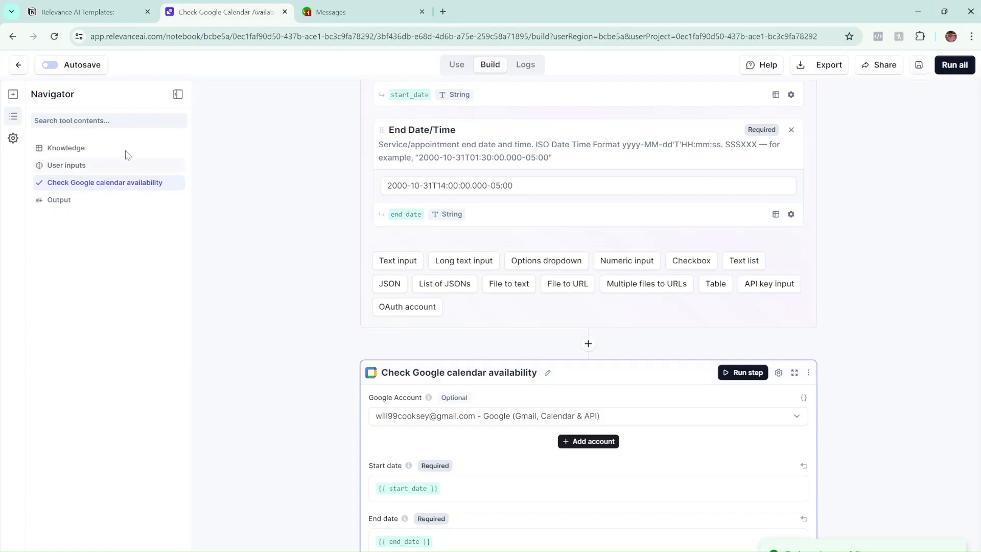
click(18, 69)
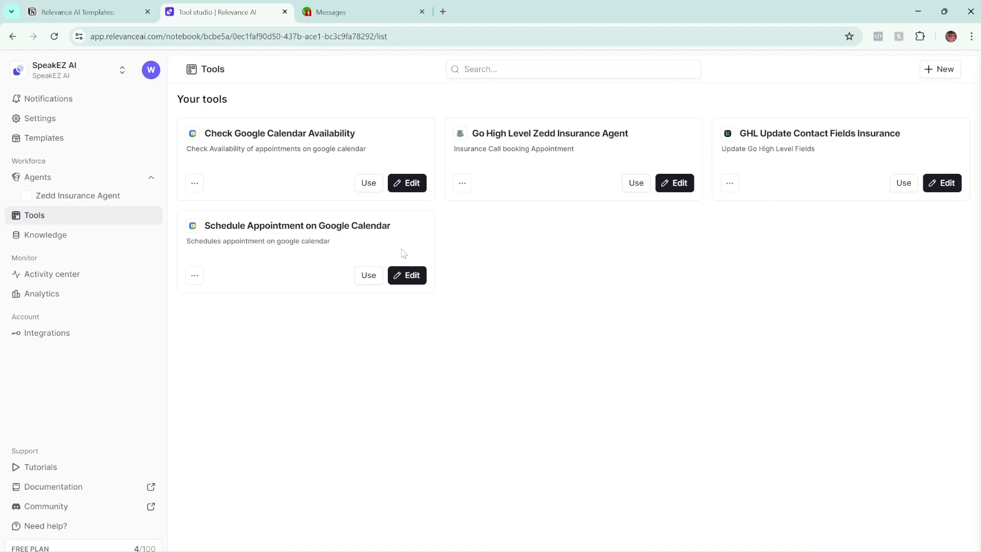
Open the Schedule Appointment on Google Calendar test form, then switch to its workflow builder.
click(368, 276)
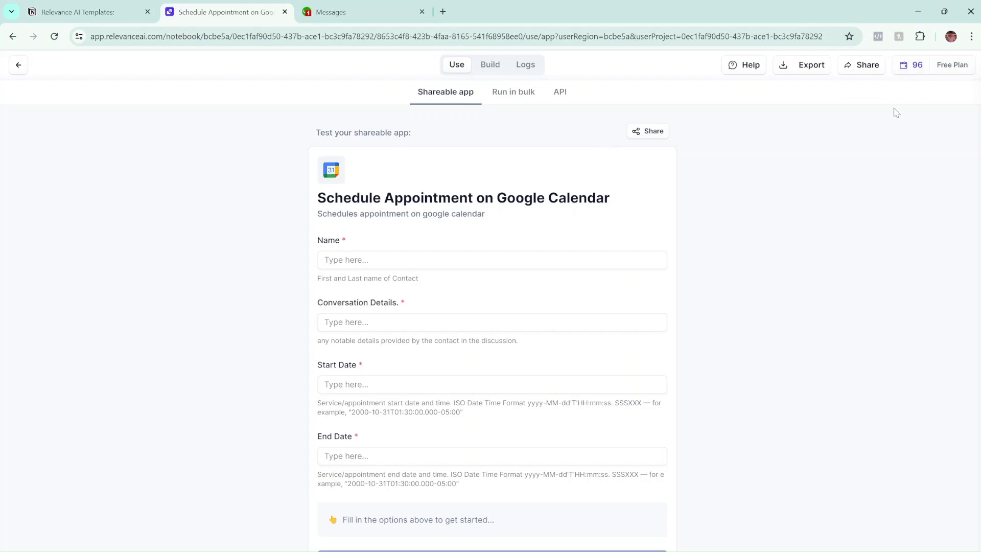
scroll(546, 239, down, 1)
scroll(521, 133, up, 2)
click(493, 69)
Show all Schedule Appointment inputs: Name, Conversation Details, Start Date and End Date.
scroll(514, 201, down, 5)
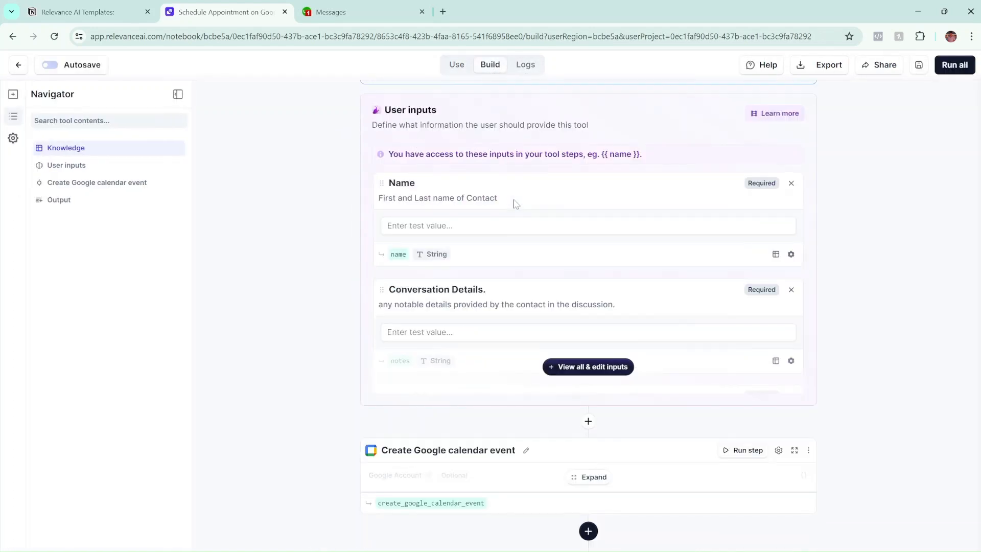
click(583, 309)
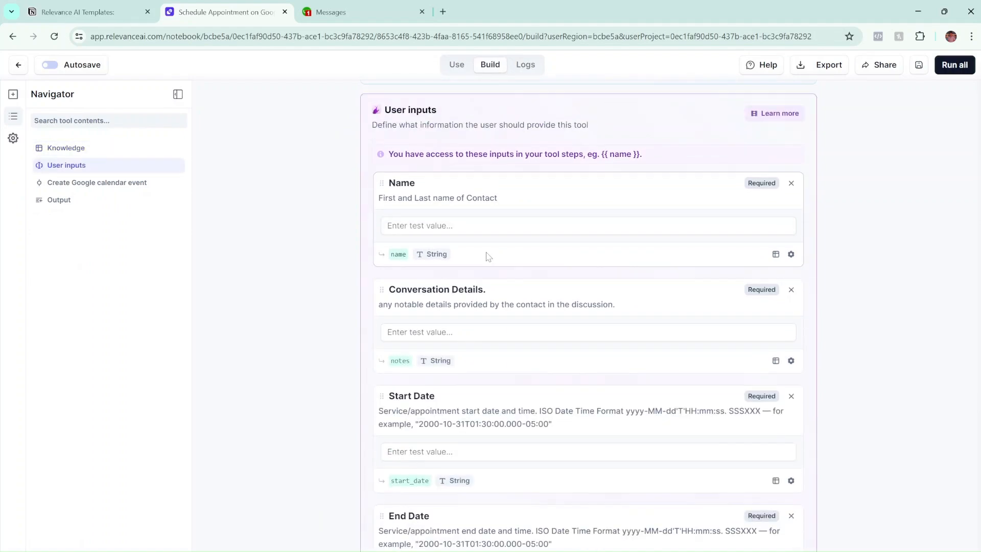
scroll(486, 256, down, 5)
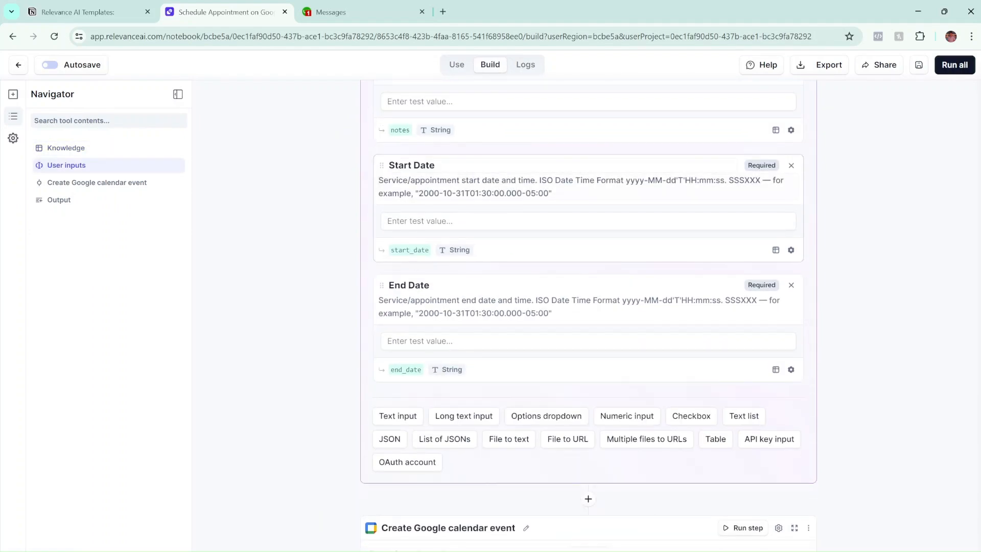
scroll(417, 223, up, 6)
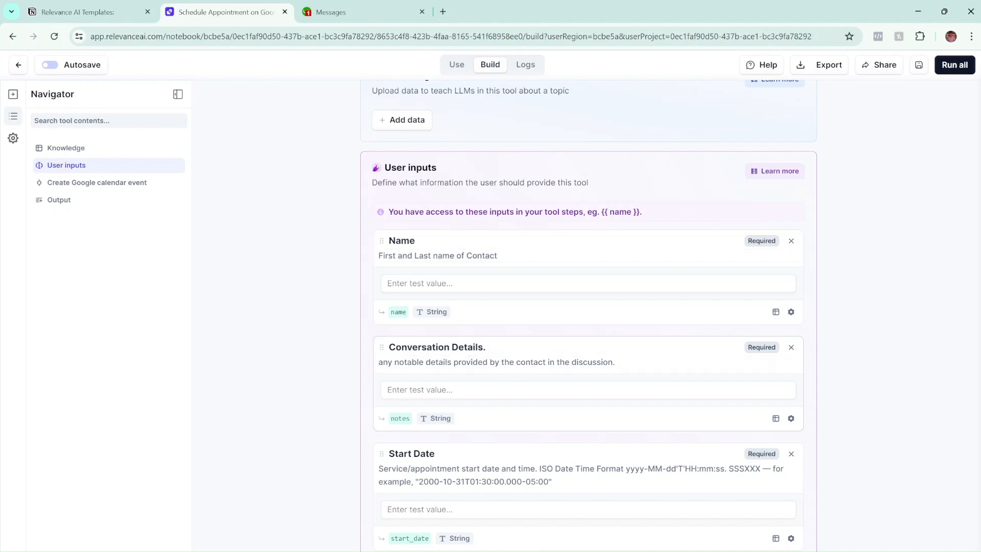
scroll(588, 316, down, 2)
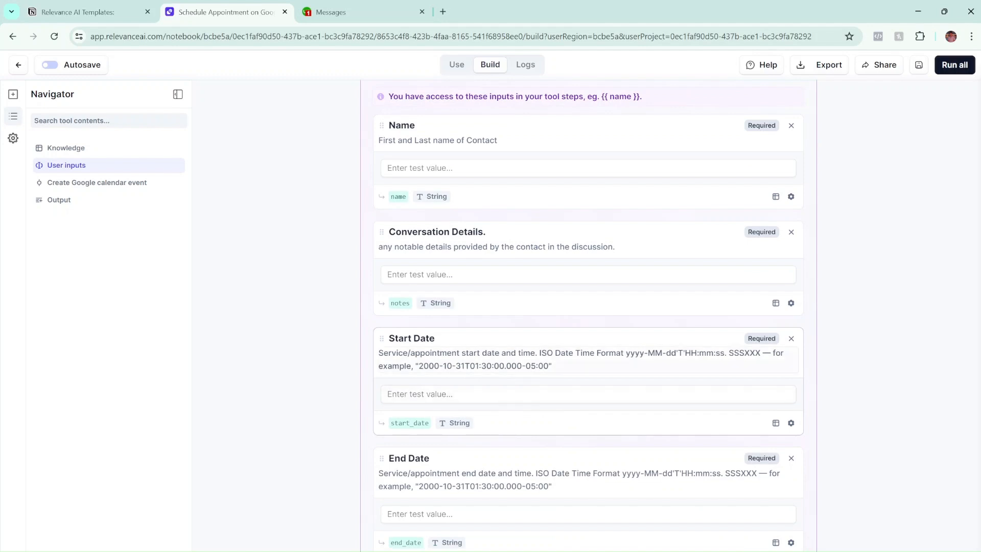
click(588, 395)
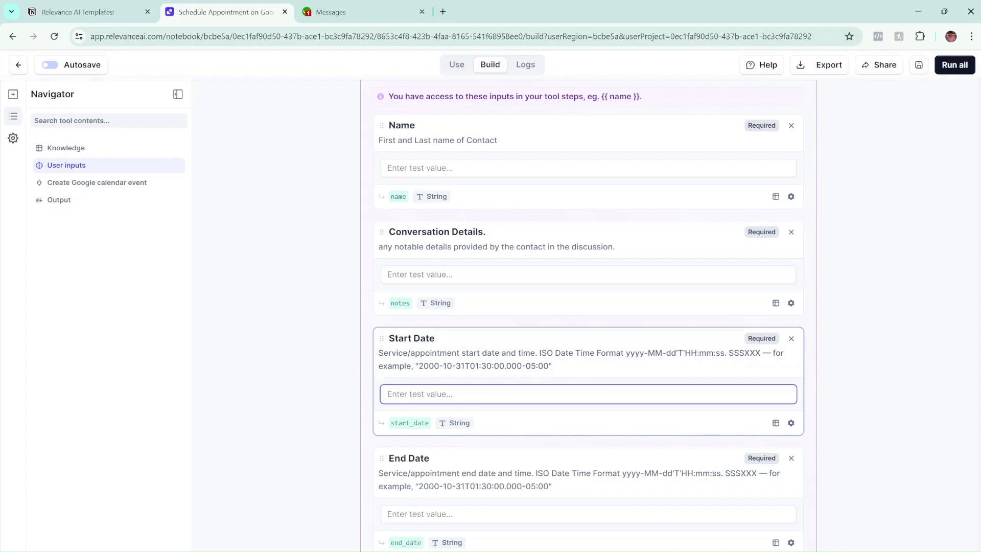
scroll(476, 388, up, 3)
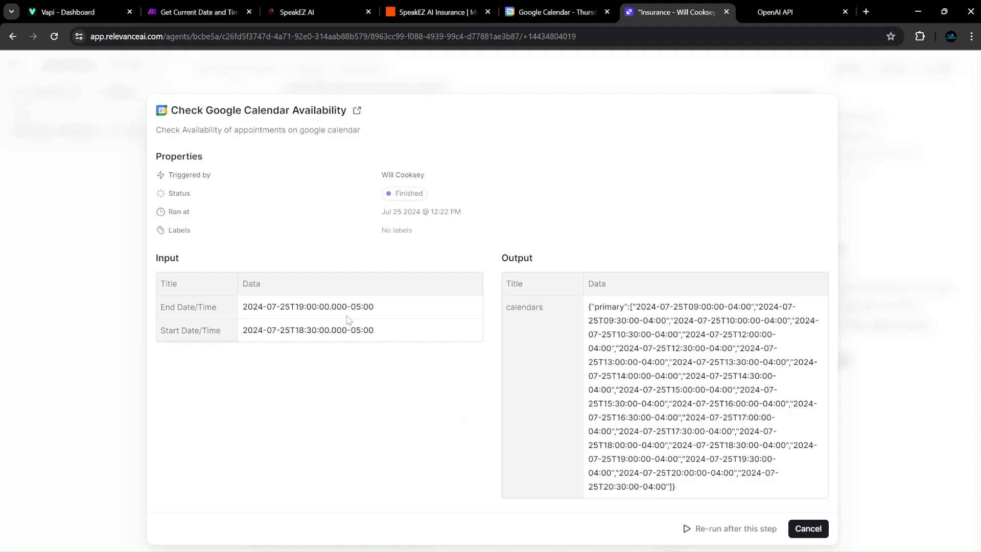
Close the availability run details, review the appointment booking run, and return to the builder.
click(805, 529)
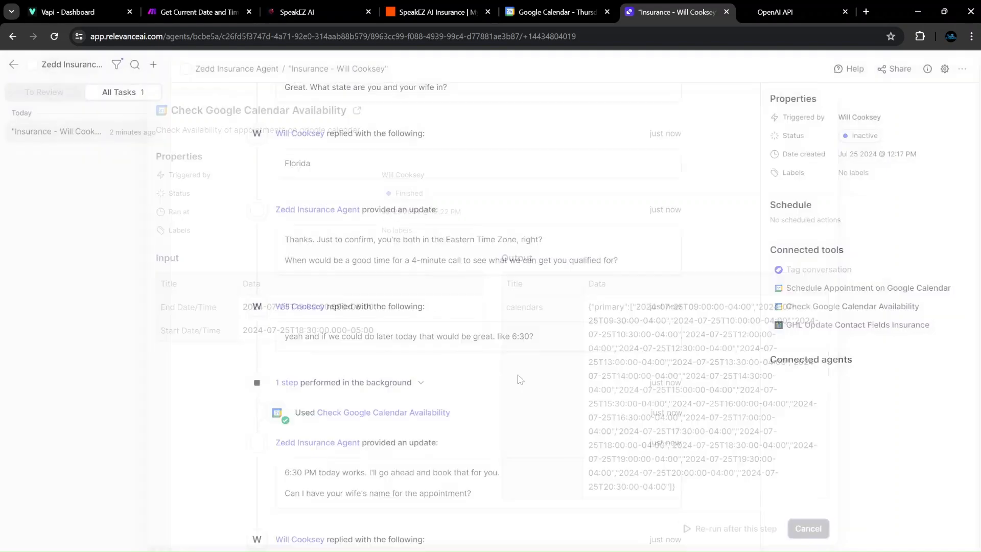
scroll(336, 235, down, 5)
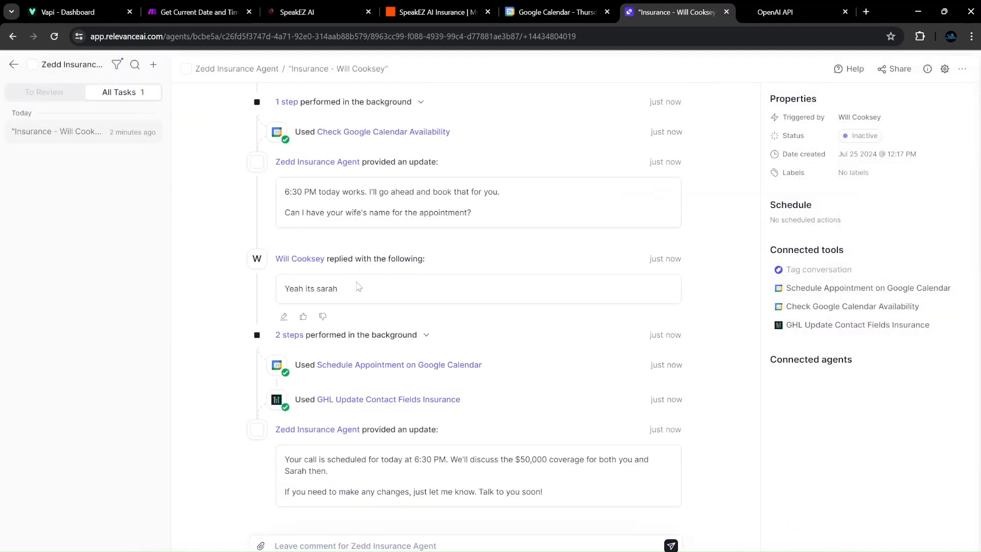
click(356, 365)
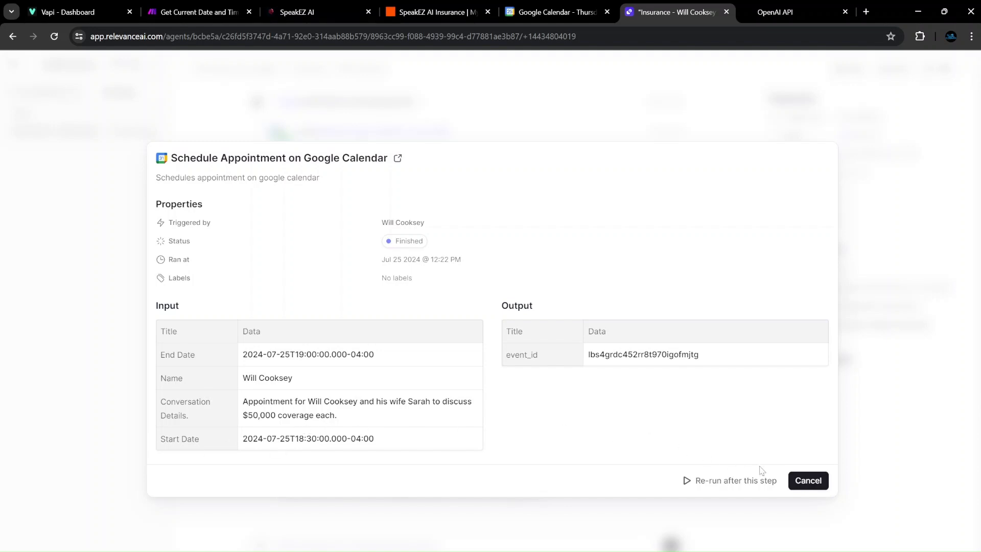
click(810, 480)
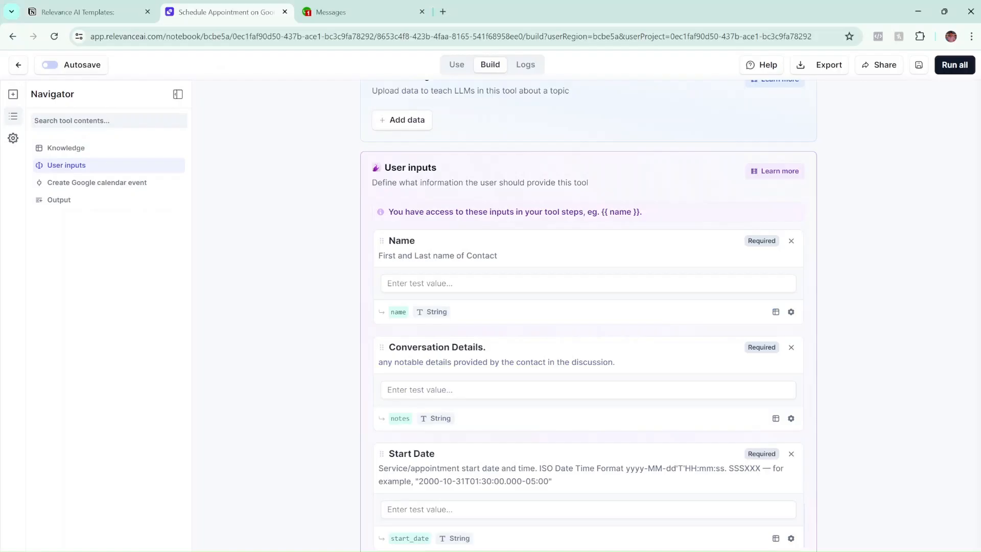
click(435, 509)
scroll(435, 296, down, 4)
scroll(435, 297, up, 3)
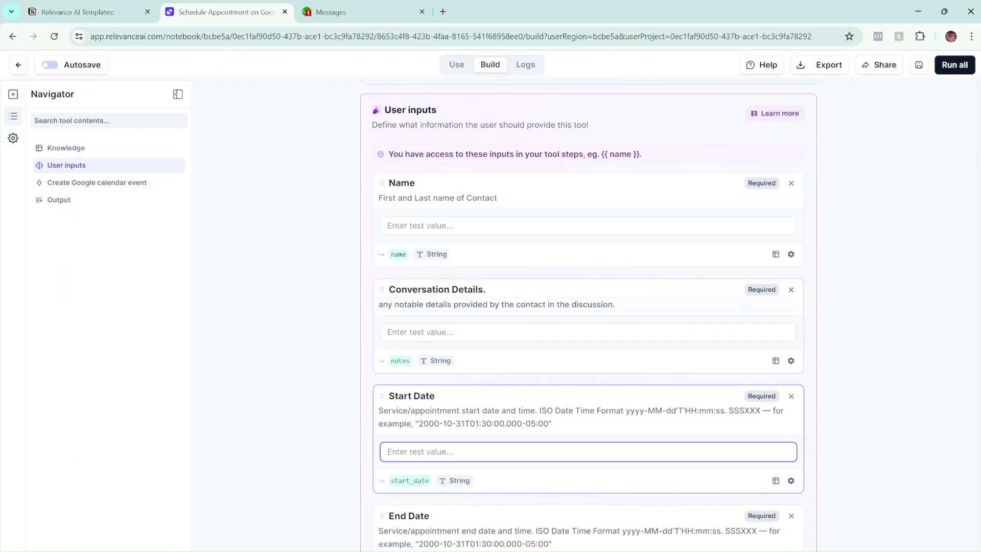
Inspect the Conversation Details test value among the tool's inputs.
click(416, 330)
scroll(410, 283, down, 6)
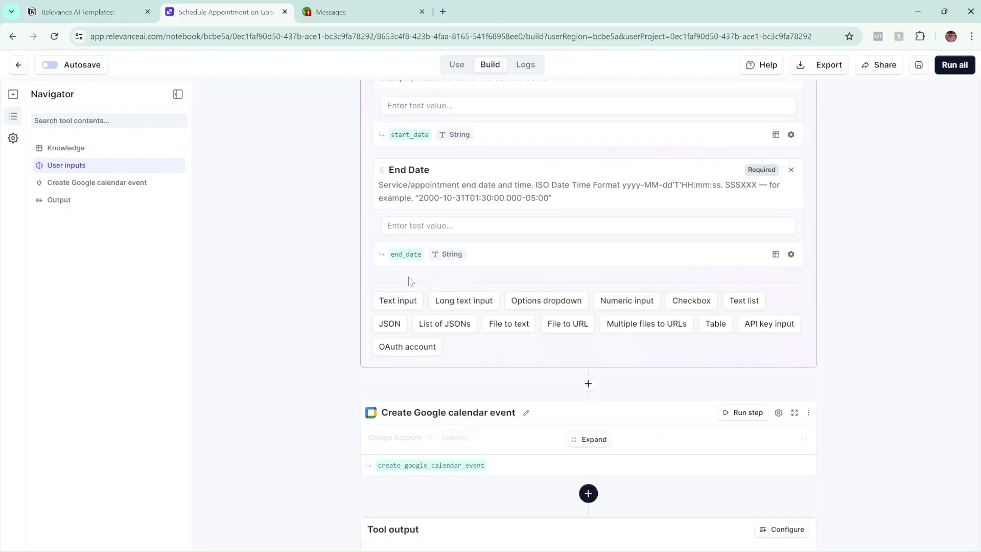
scroll(410, 281, up, 7)
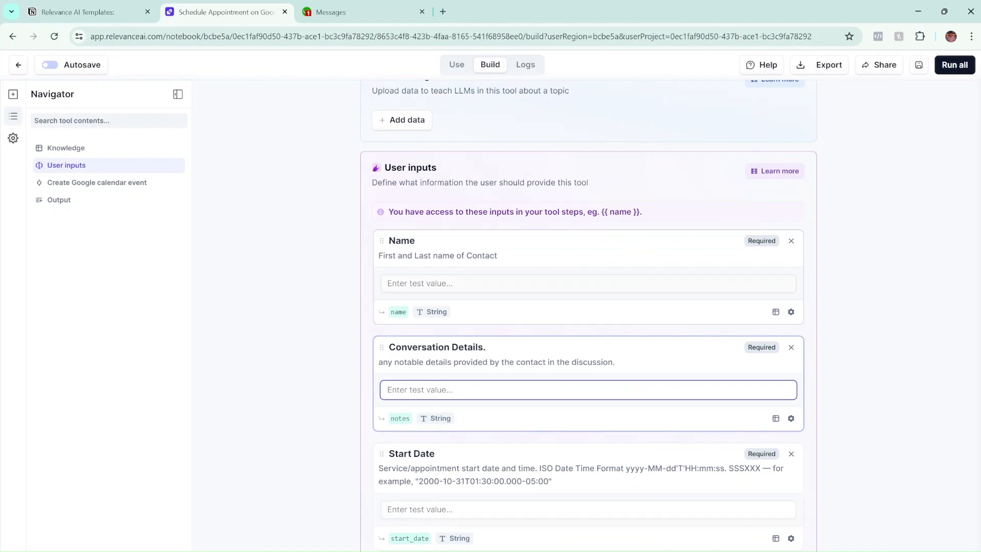
scroll(418, 295, up, 2)
scroll(417, 295, down, 5)
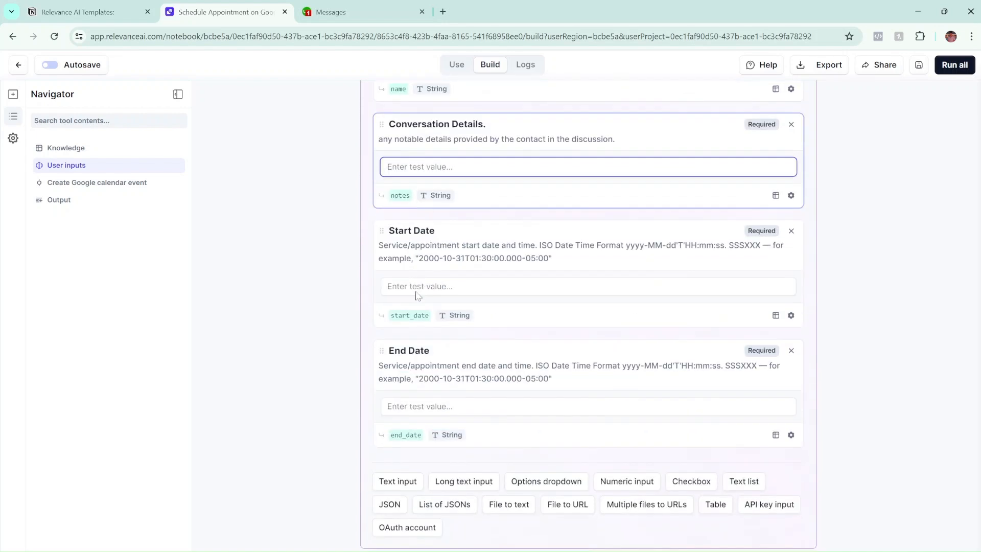
scroll(418, 295, down, 2)
Add and remove an empty Text input, then expand the Create Google calendar event step.
click(394, 418)
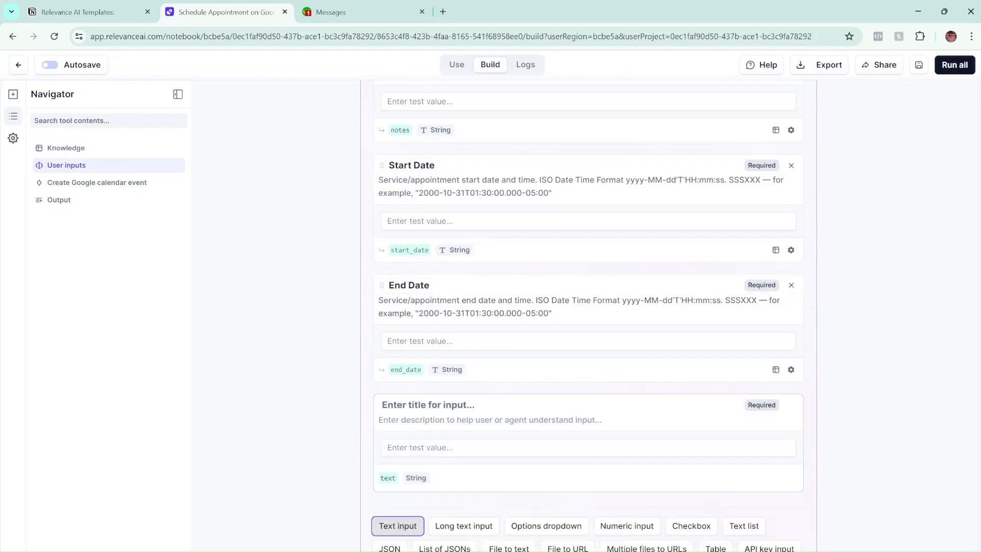
click(435, 404)
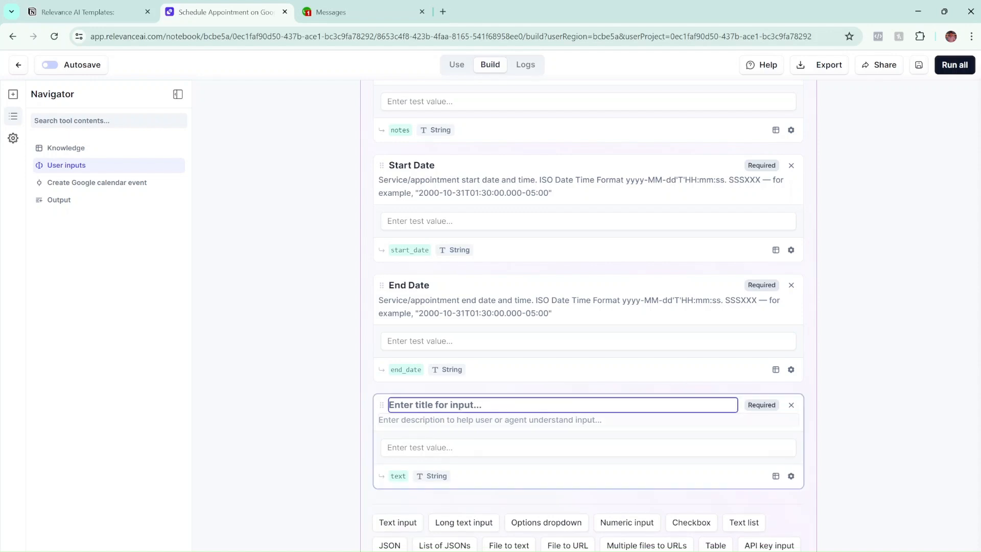
click(790, 405)
scroll(542, 385, down, 4)
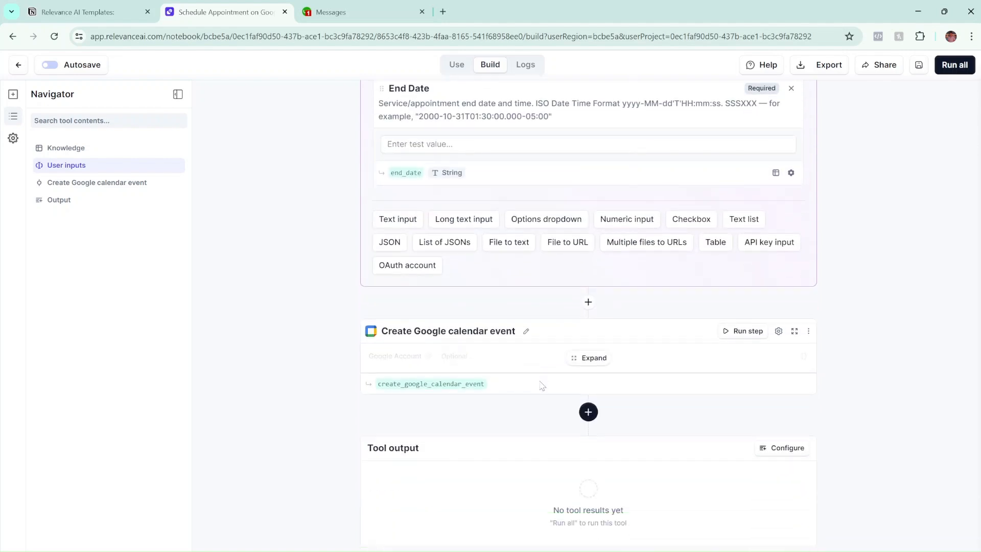
click(569, 357)
scroll(453, 400, down, 3)
Remove the stray braces and trailing space so the description ends at {{ notes }}.
scroll(503, 417, up, 2)
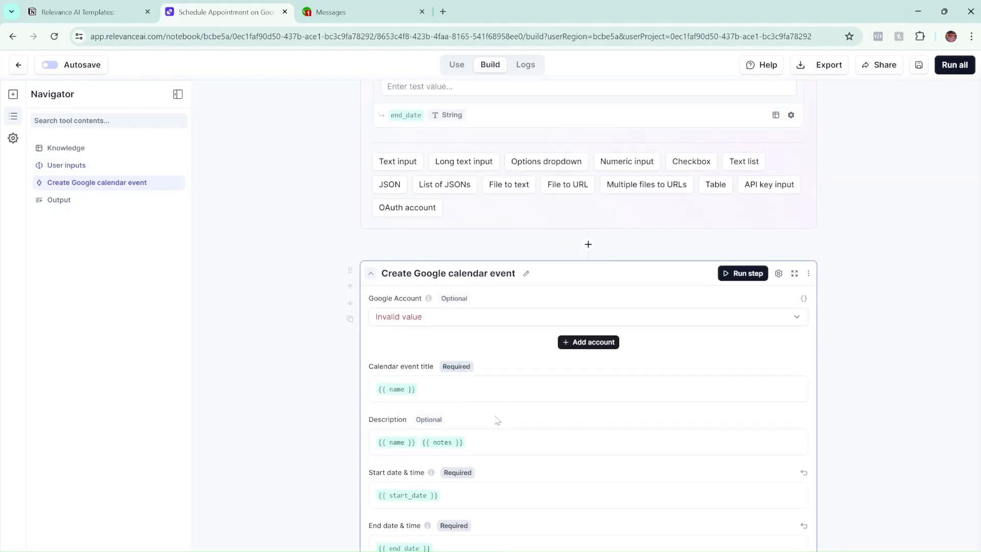
click(481, 442)
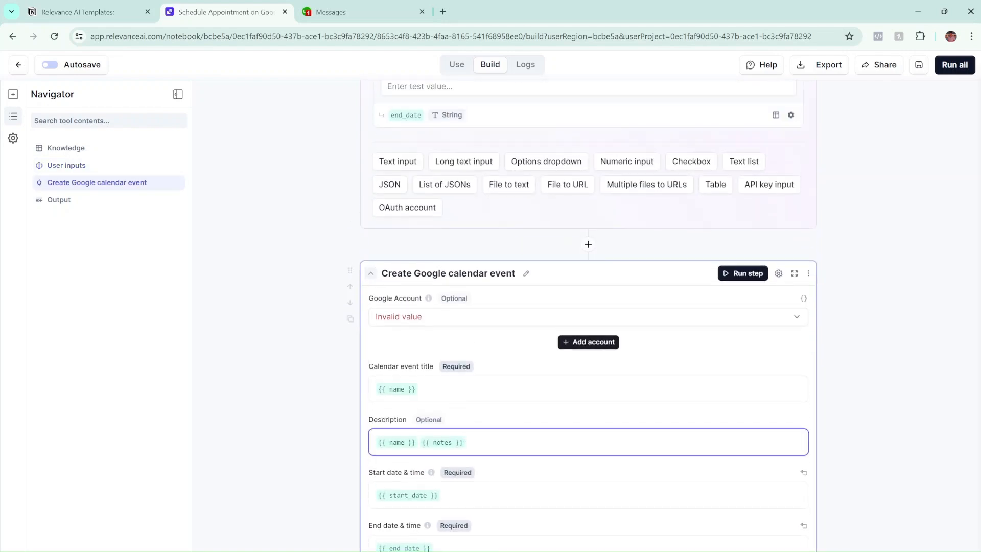
text({{)
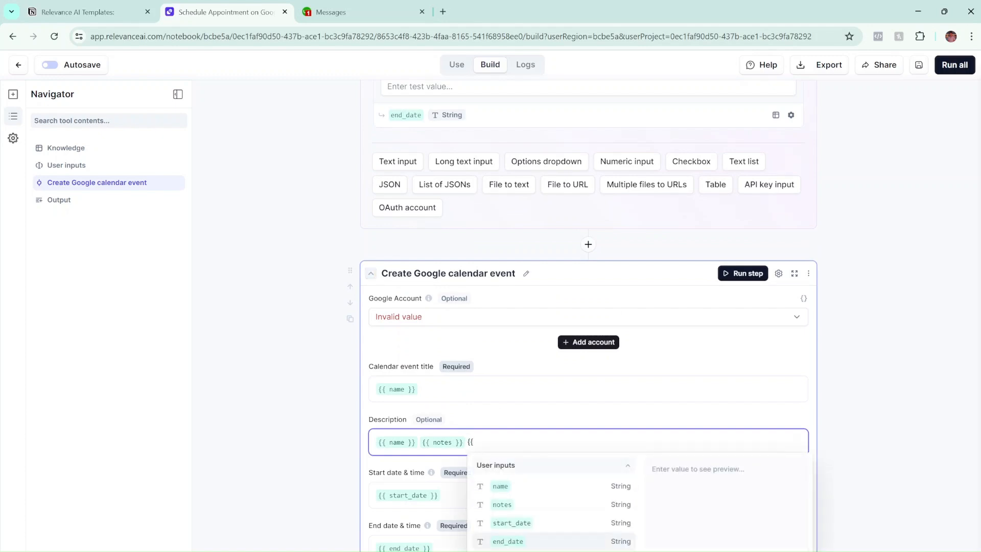
key(Up)
key(Up)
key(BackSpace)
key(BackSpace)
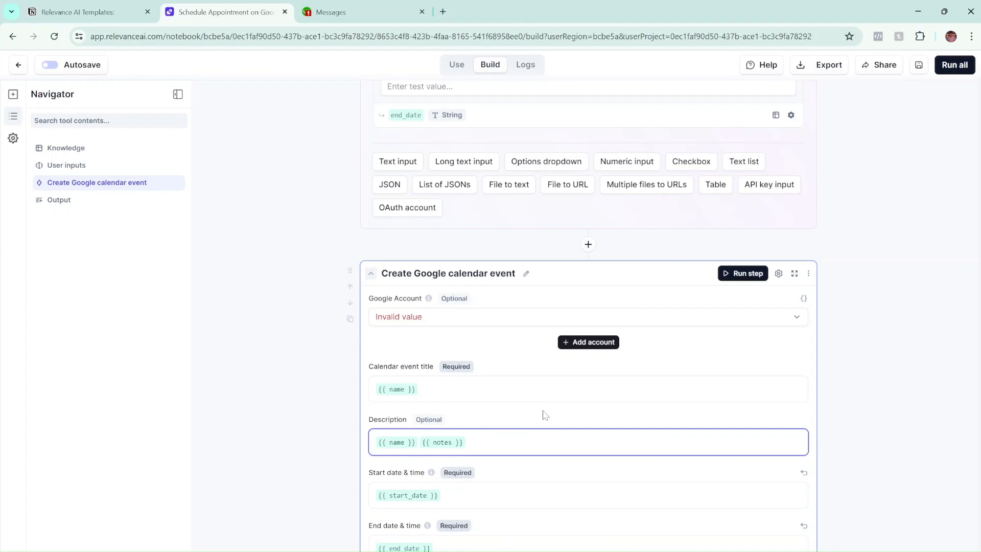
key(BackSpace)
scroll(475, 337, up, 2)
scroll(480, 322, down, 2)
Select the connected Google account for the event step and start the attendees email list.
click(483, 318)
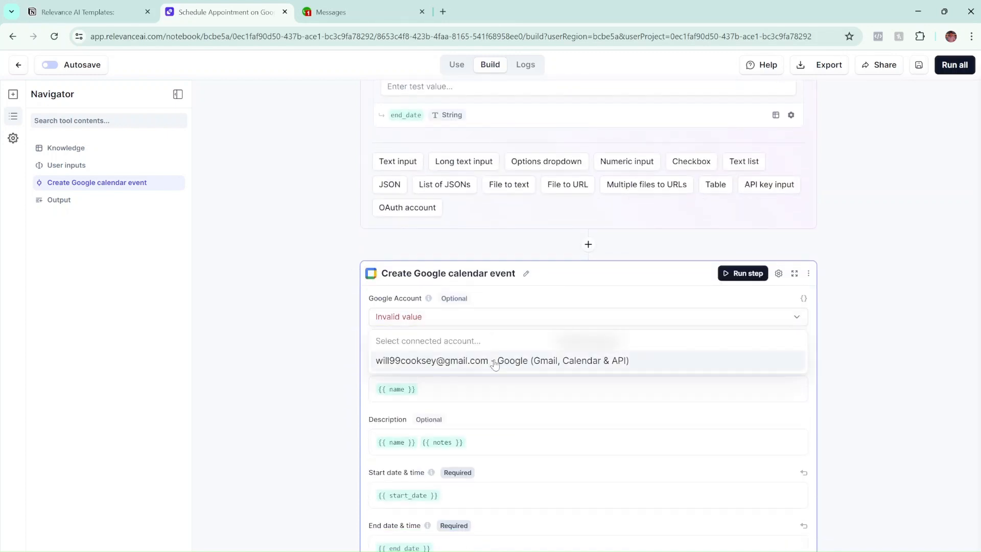
click(493, 362)
scroll(482, 237, down, 4)
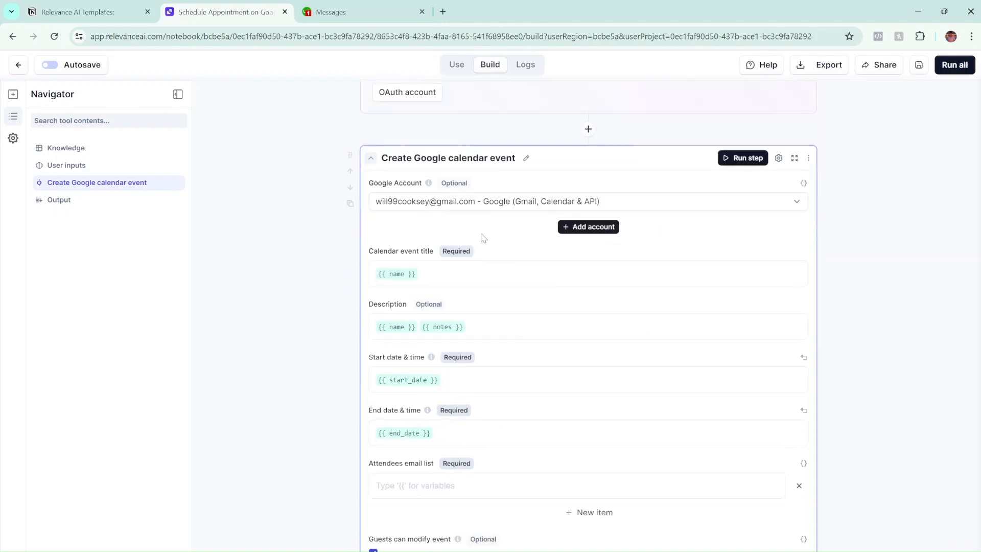
scroll(480, 254, up, 1)
scroll(480, 252, down, 1)
scroll(480, 306, down, 2)
click(465, 292)
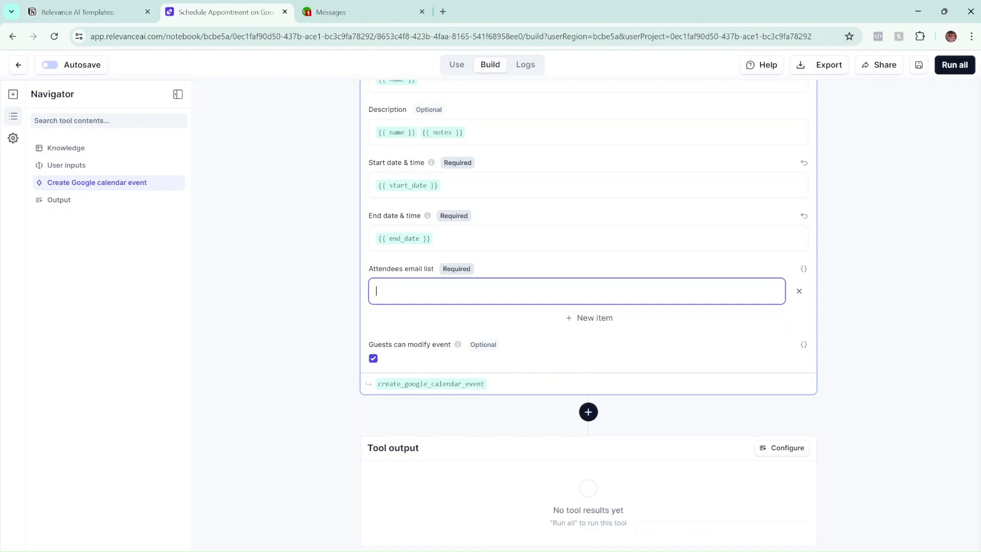
Scroll through the Schedule Appointment on Google Calendar builder to review its Start Date and End Date inputs.
scroll(466, 346, up, 15)
scroll(467, 346, down, 4)
scroll(466, 345, up, 6)
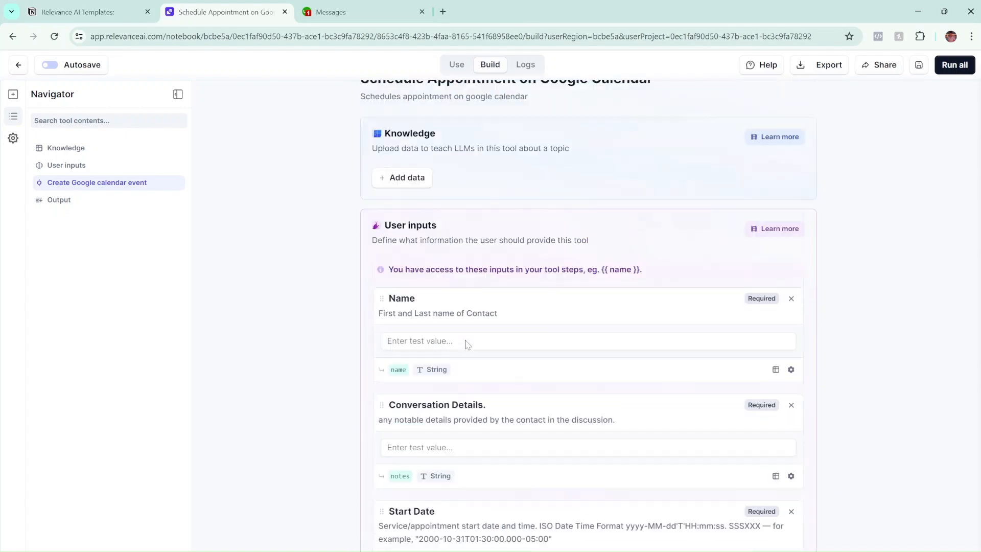
scroll(466, 346, up, 2)
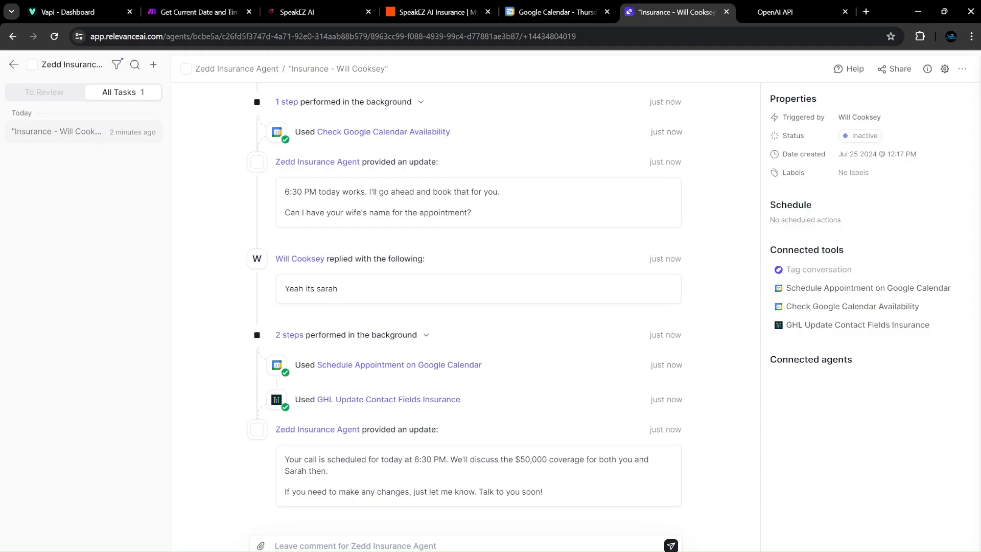
scroll(281, 100, up, 10)
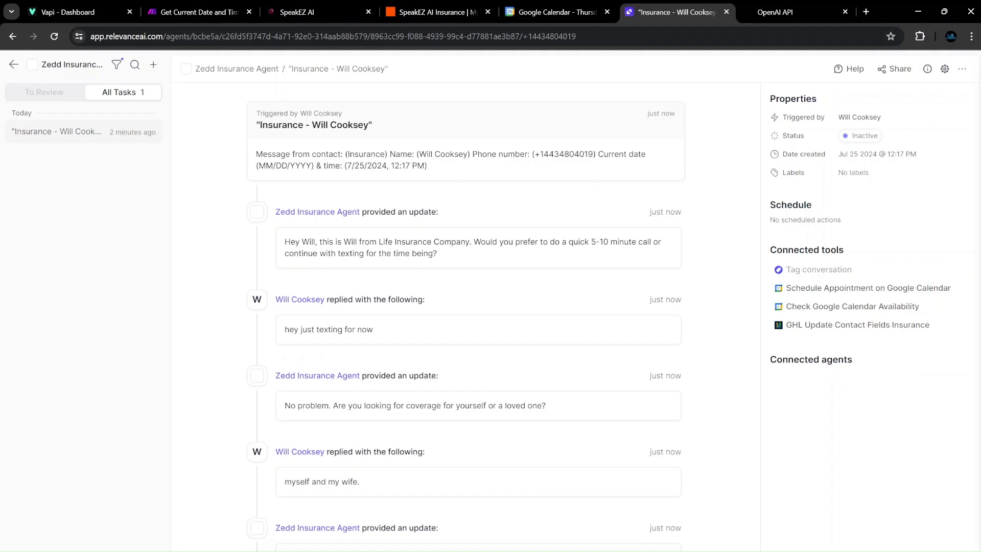
scroll(511, 255, down, 7)
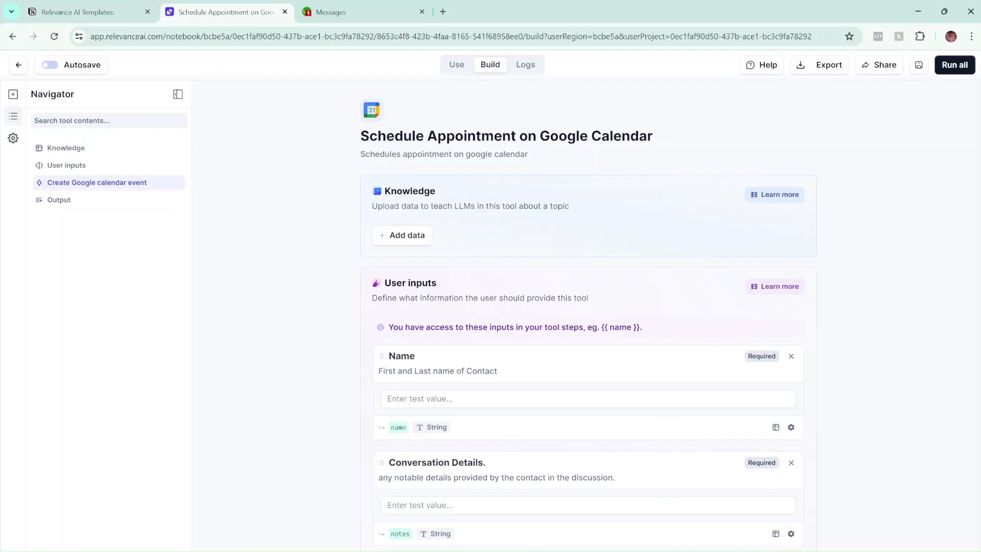
scroll(500, 423, down, 10)
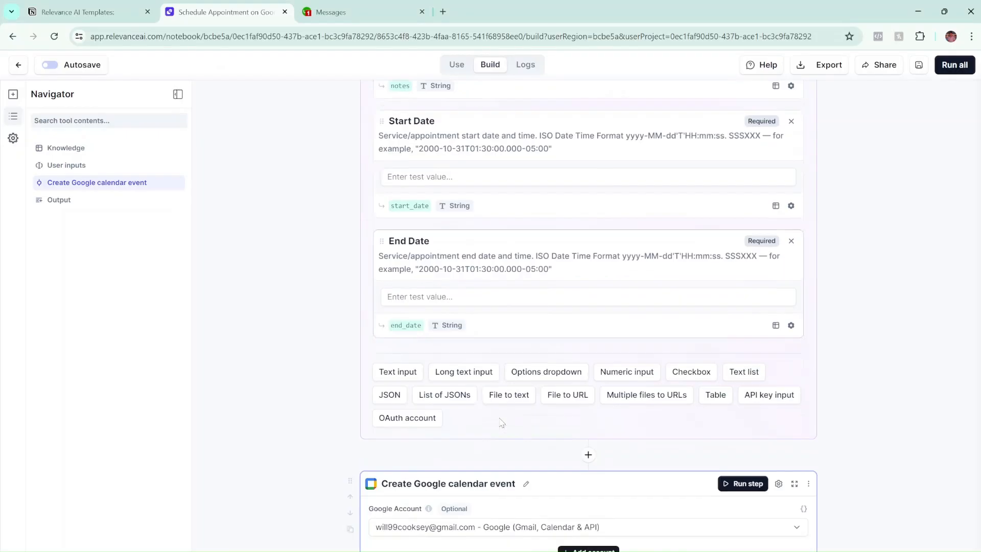
scroll(501, 423, down, 5)
scroll(588, 306, up, 10)
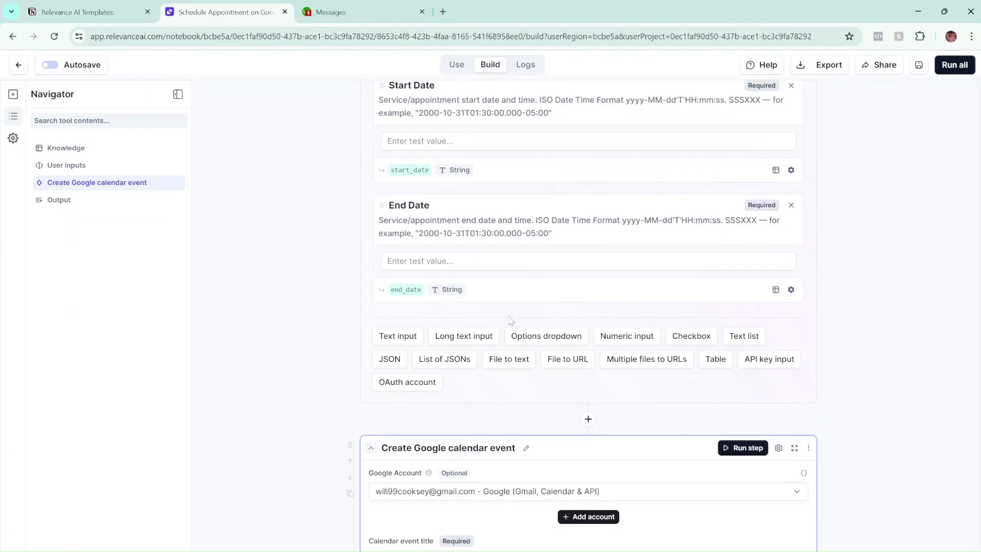
Add a text input titled 'Email', described 'Email of contact', with variable name email.
click(435, 462)
text(Email)
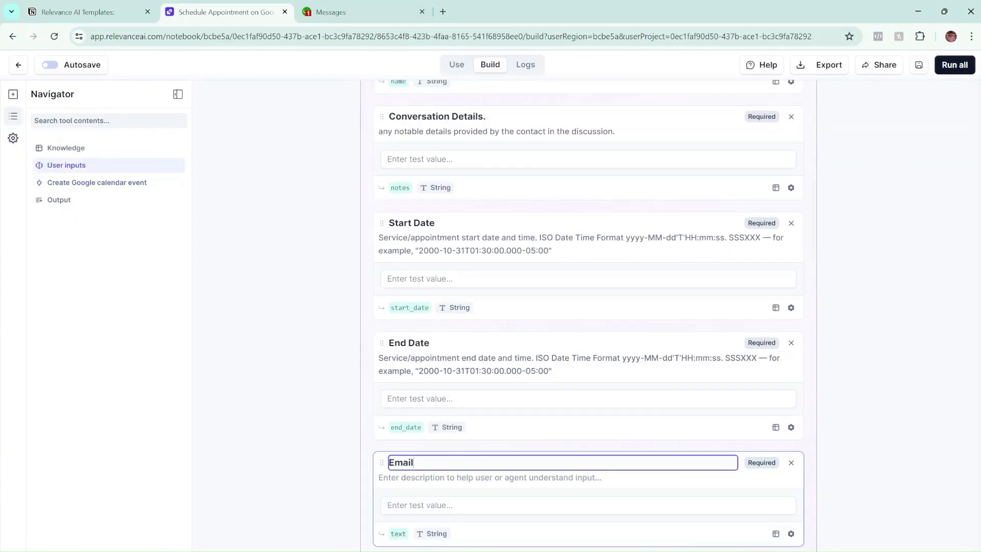
click(489, 477)
text(Emai)
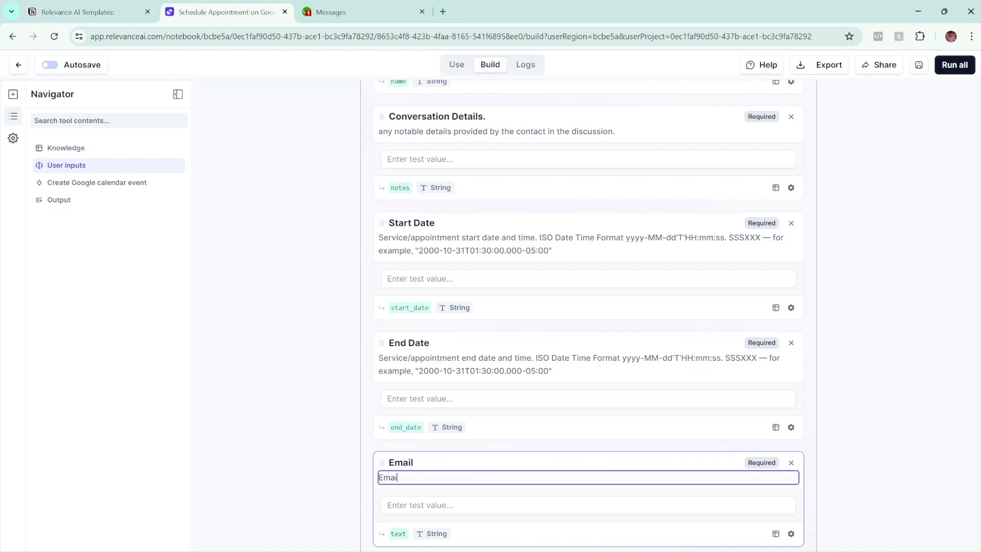
text(l of contact)
click(398, 533)
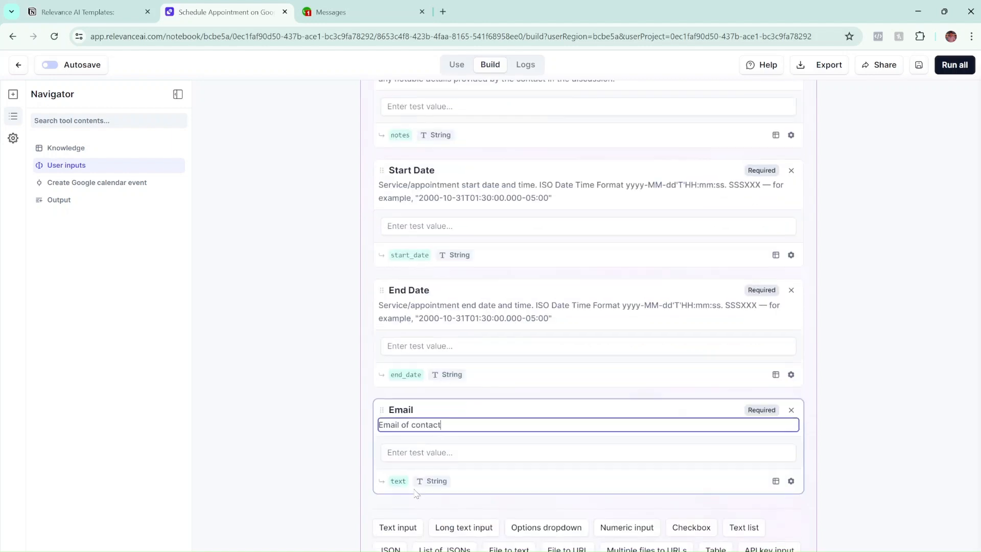
key(BackSpace)
key(BackSpace)
key(BackSpace)
key(BackSpace)
text(email)
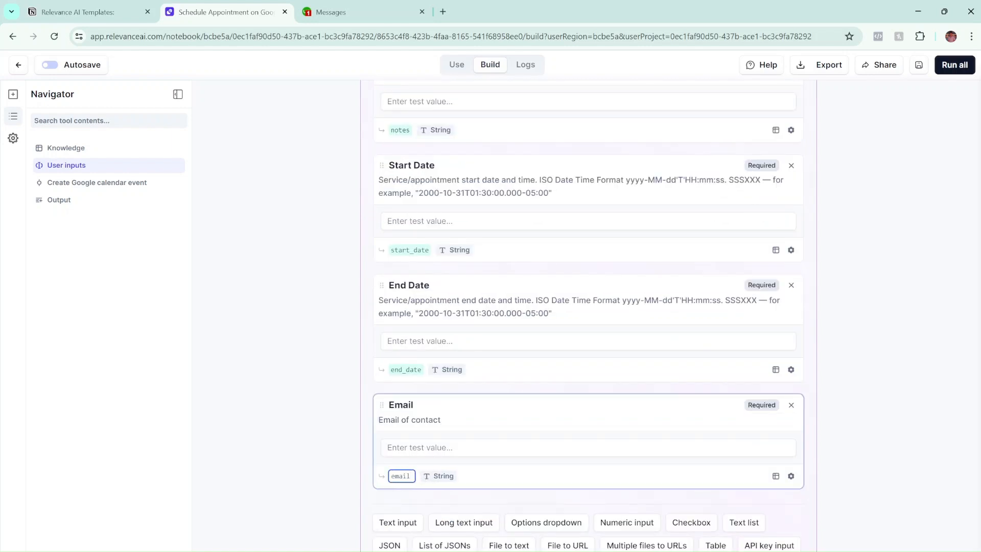
click(339, 494)
Fill the calendar event's attendees email list with the {{ email }} variable.
scroll(339, 494, down, 10)
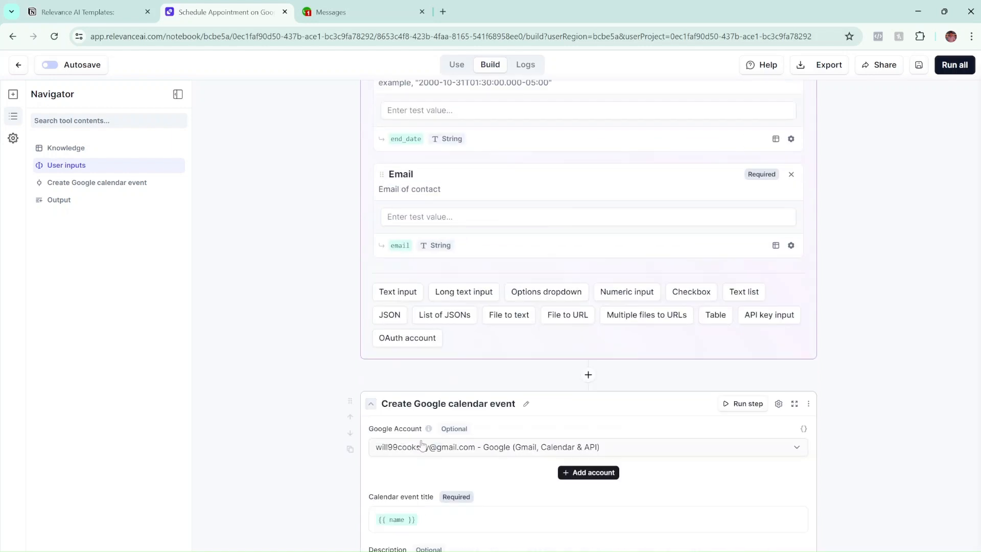
click(442, 387)
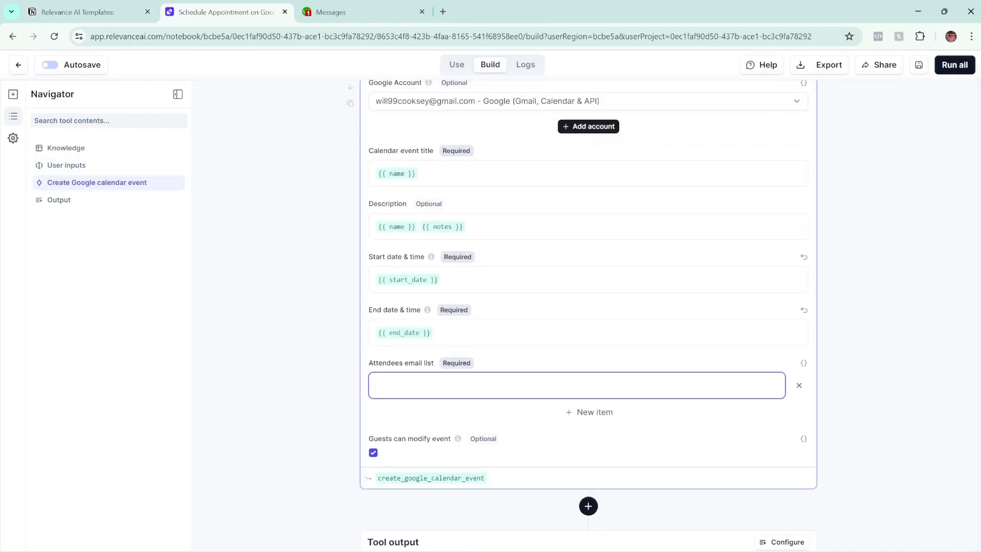
text({{)
click(410, 503)
click(337, 485)
Remove the {{ email }} variable from the attendees email list.
scroll(338, 486, up, 2)
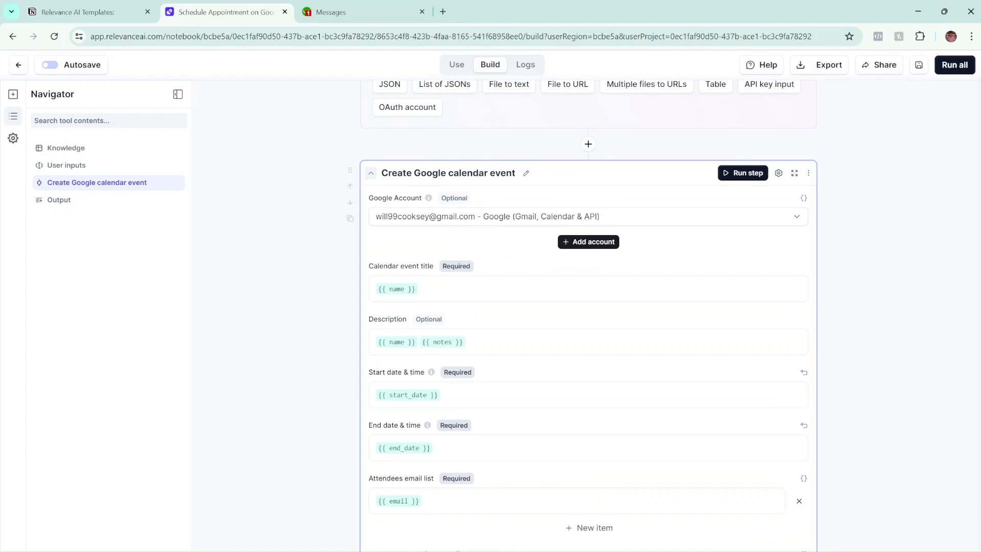
click(420, 501)
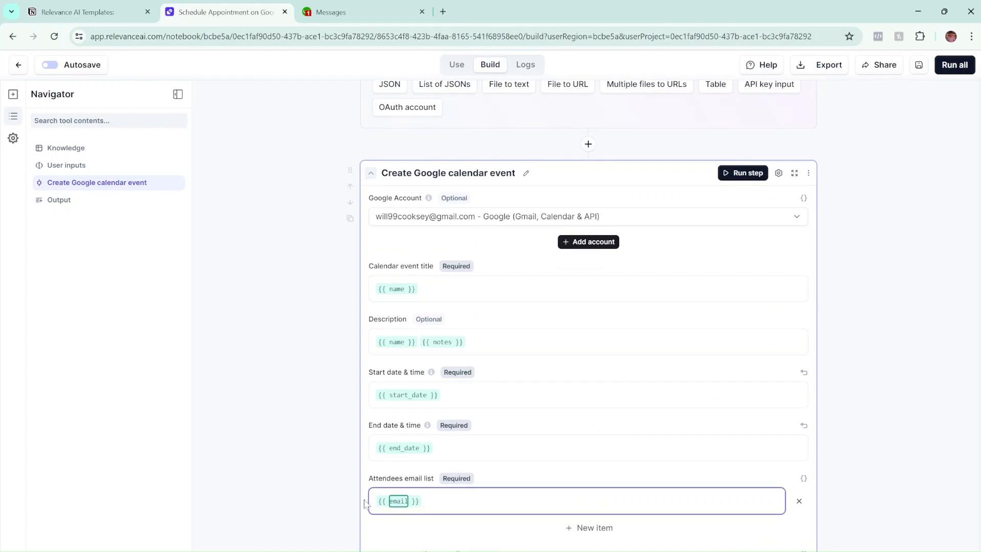
key(BackSpace)
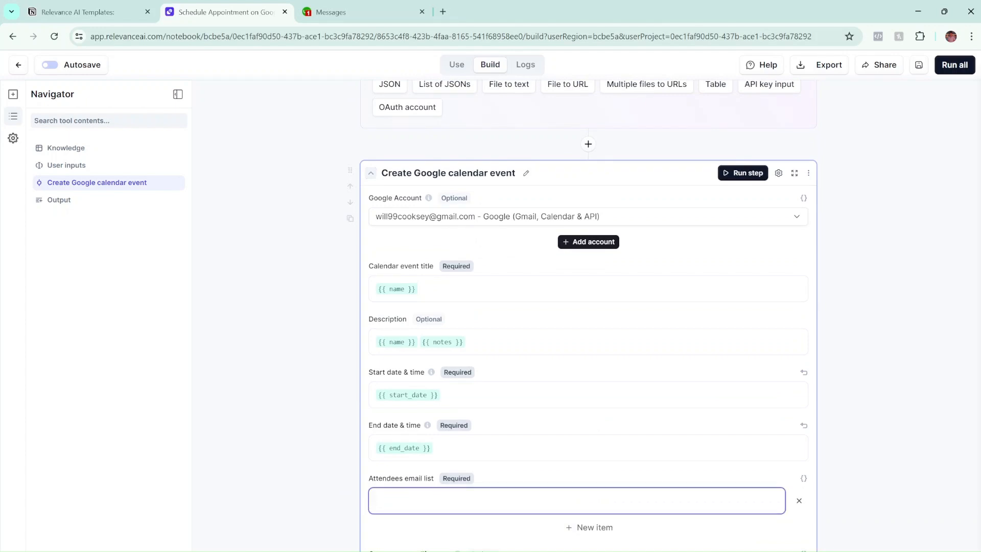
click(244, 504)
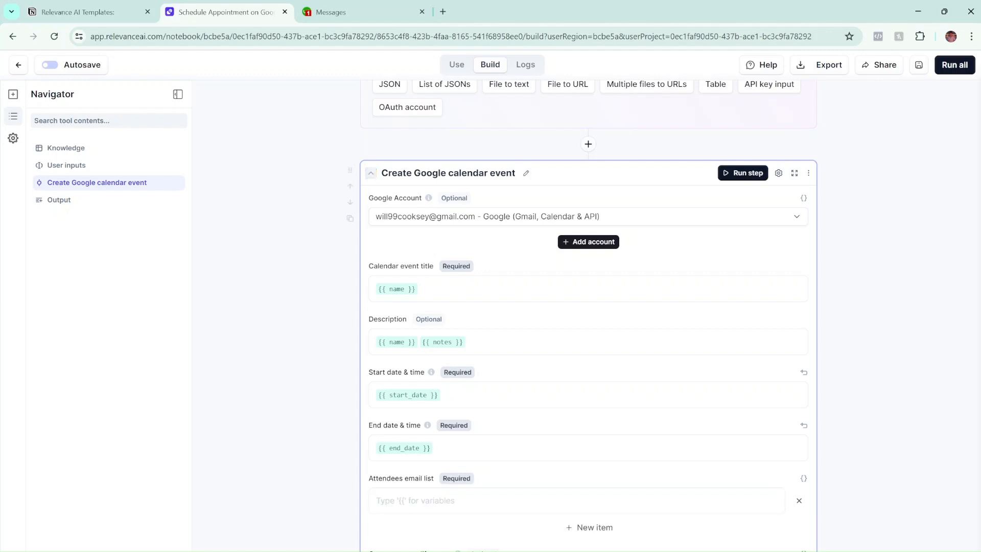
click(378, 501)
click(355, 491)
Delete the Email input card and leave the builder, prompting the unsaved-changes warning.
scroll(453, 490, up, 8)
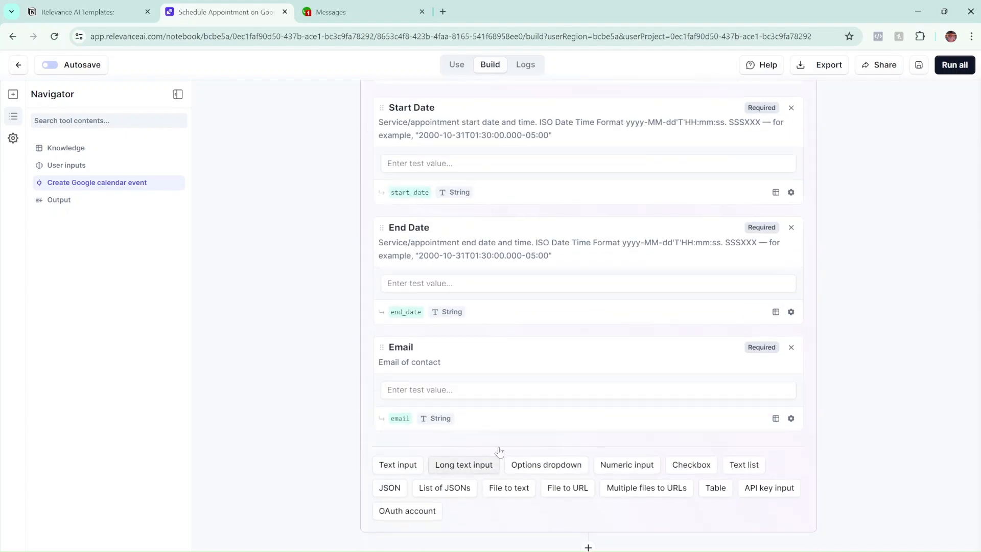
click(790, 347)
scroll(456, 433, down, 10)
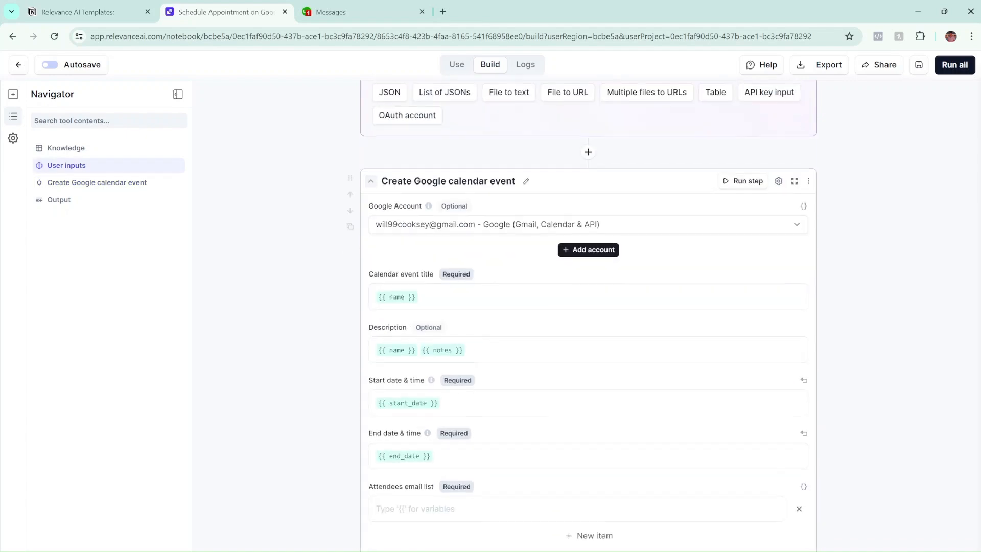
scroll(456, 433, up, 2)
click(425, 407)
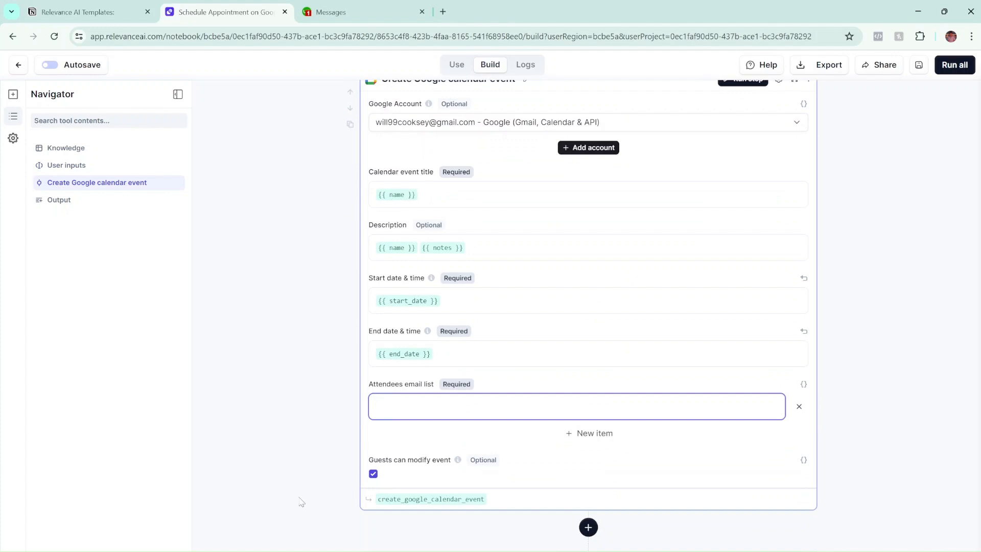
scroll(301, 493, up, 2)
scroll(319, 475, down, 1)
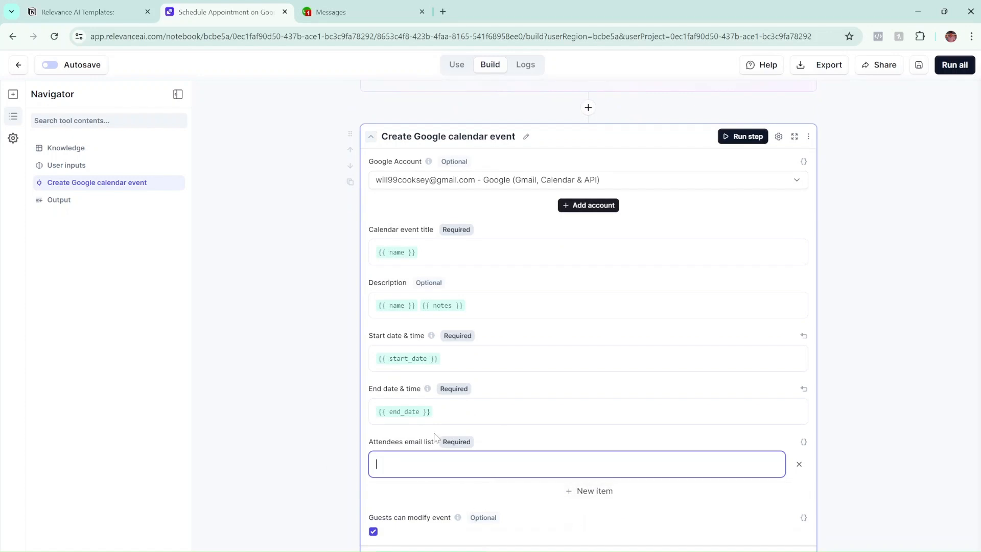
scroll(437, 438, down, 1)
scroll(577, 476, down, 3)
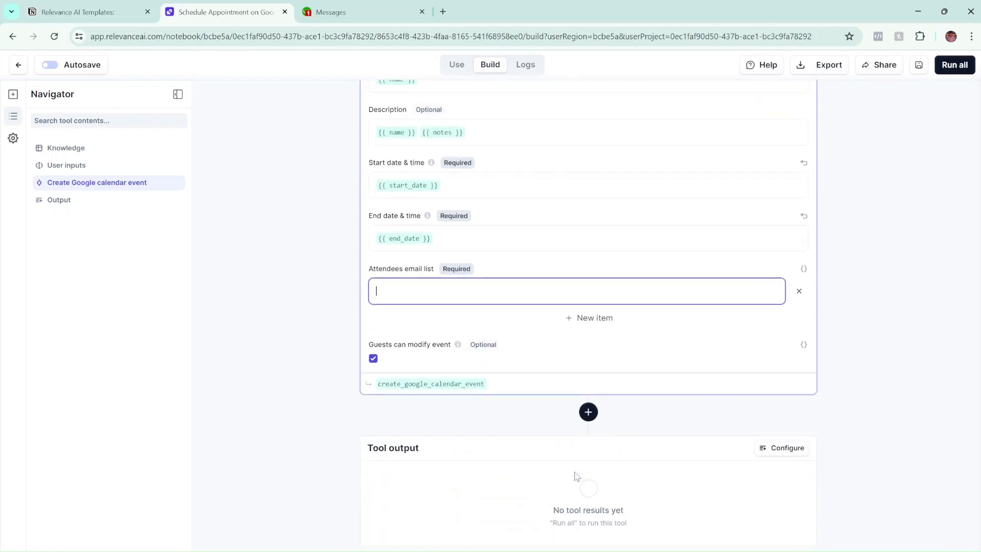
scroll(576, 476, up, 6)
scroll(553, 475, down, 6)
scroll(516, 492, up, 6)
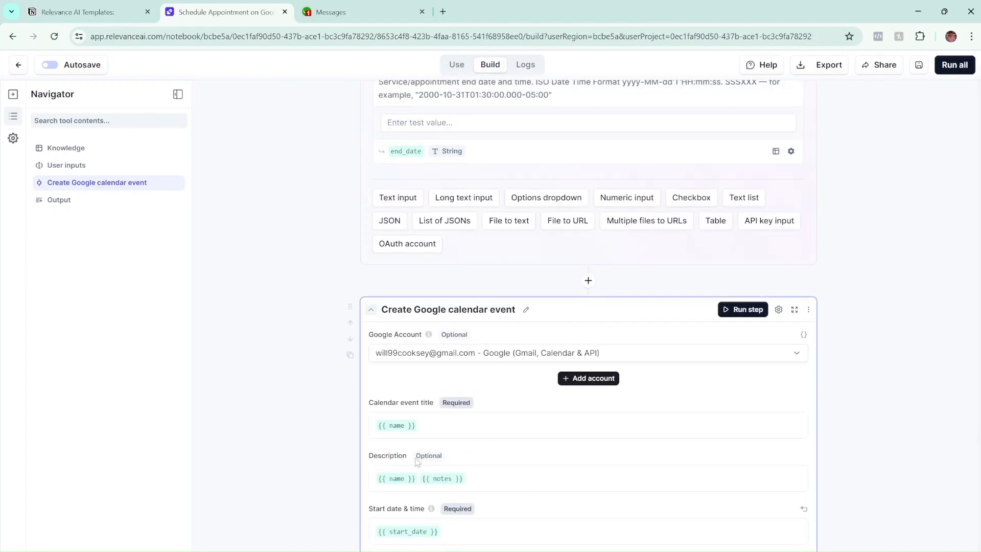
scroll(466, 454, down, 4)
scroll(466, 454, up, 15)
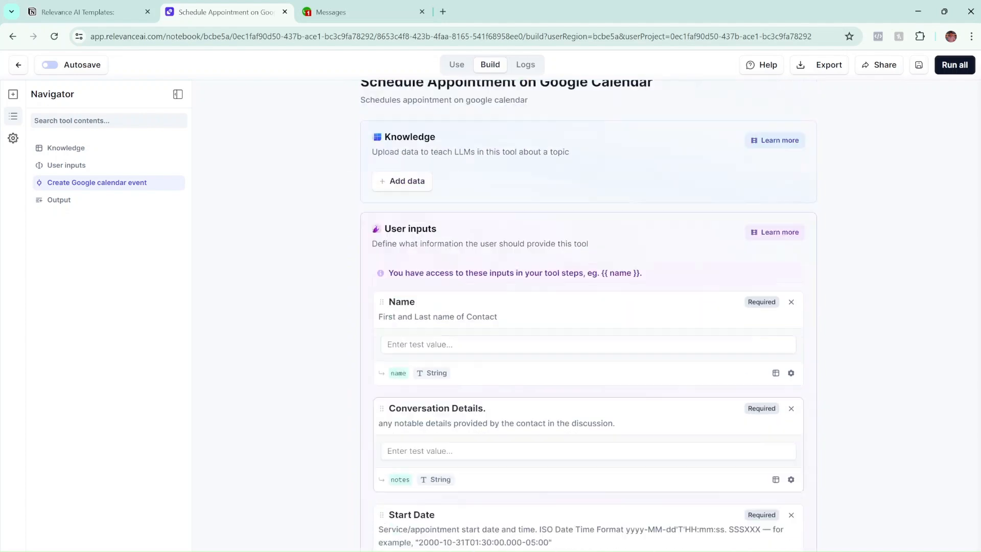
click(18, 64)
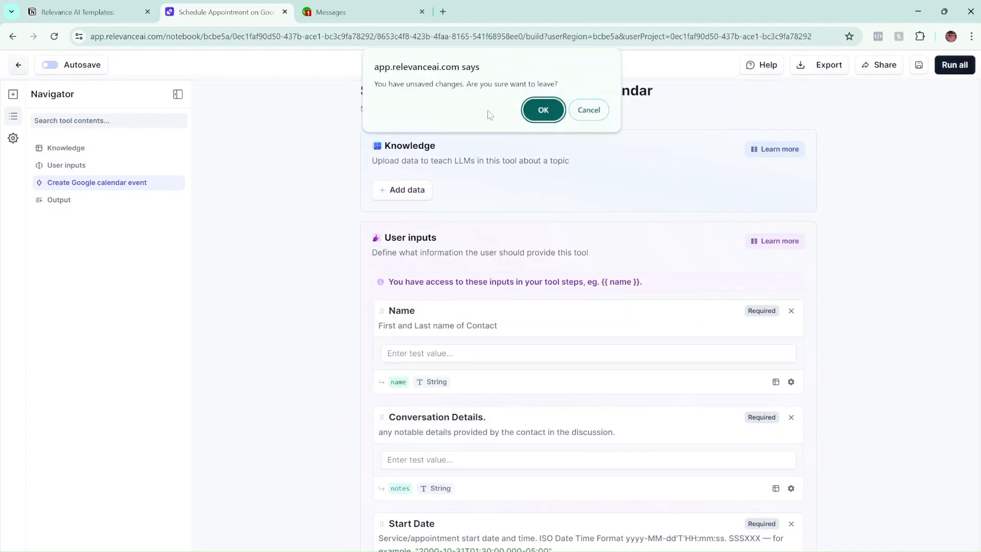
Discard the unsaved changes and open GHL Update Contact Fields Insurance showing all its inputs.
click(540, 108)
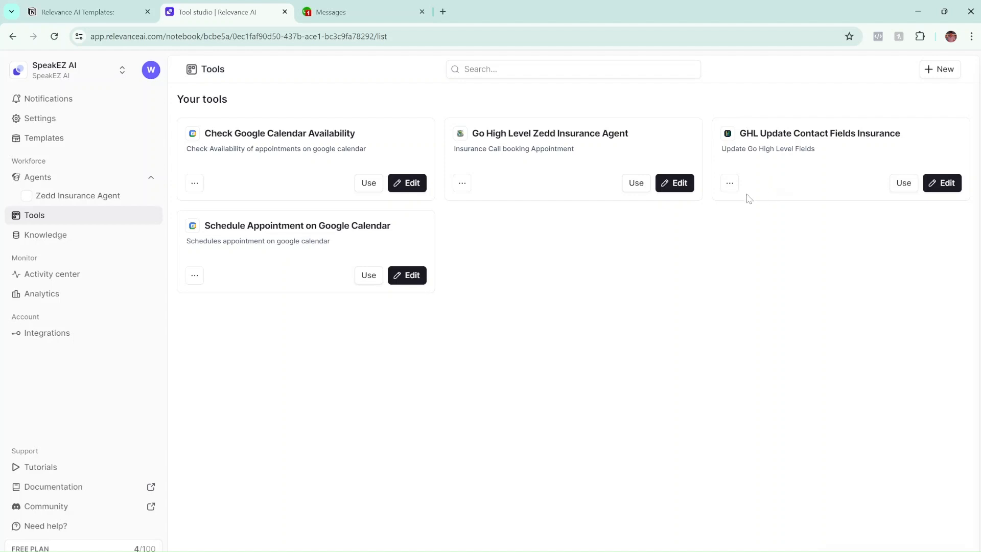
click(939, 185)
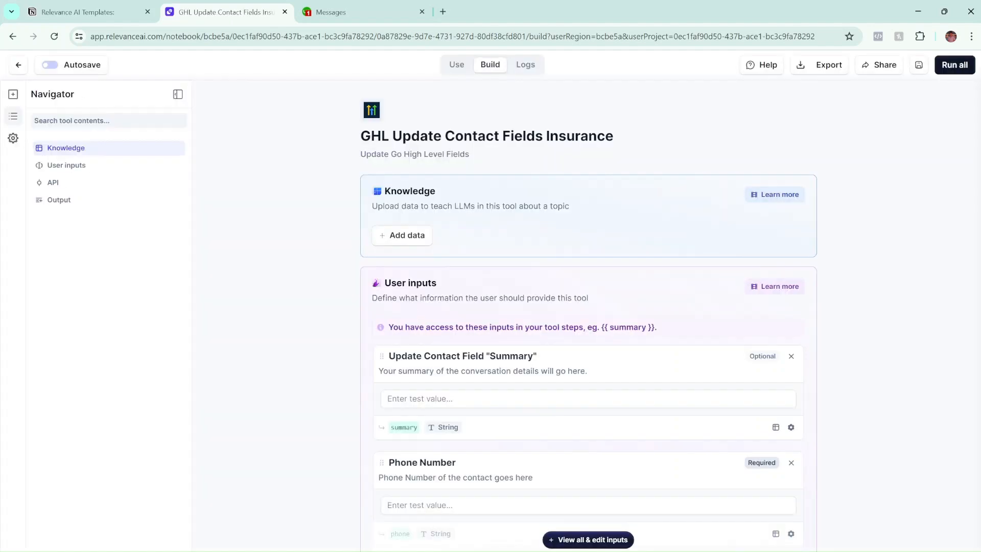
scroll(290, 280, down, 1)
scroll(290, 280, up, 1)
scroll(400, 222, down, 6)
scroll(400, 224, up, 3)
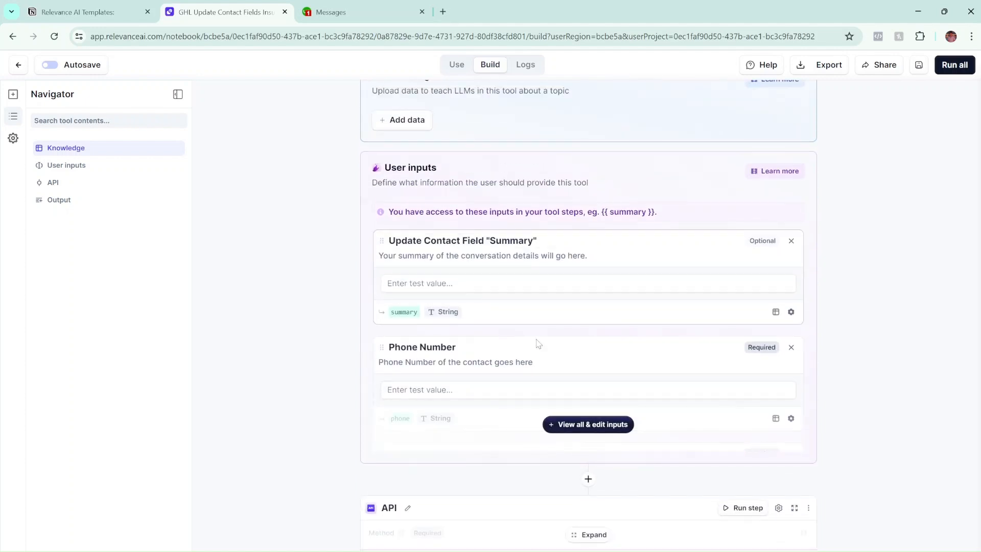
click(558, 425)
scroll(409, 223, down, 2)
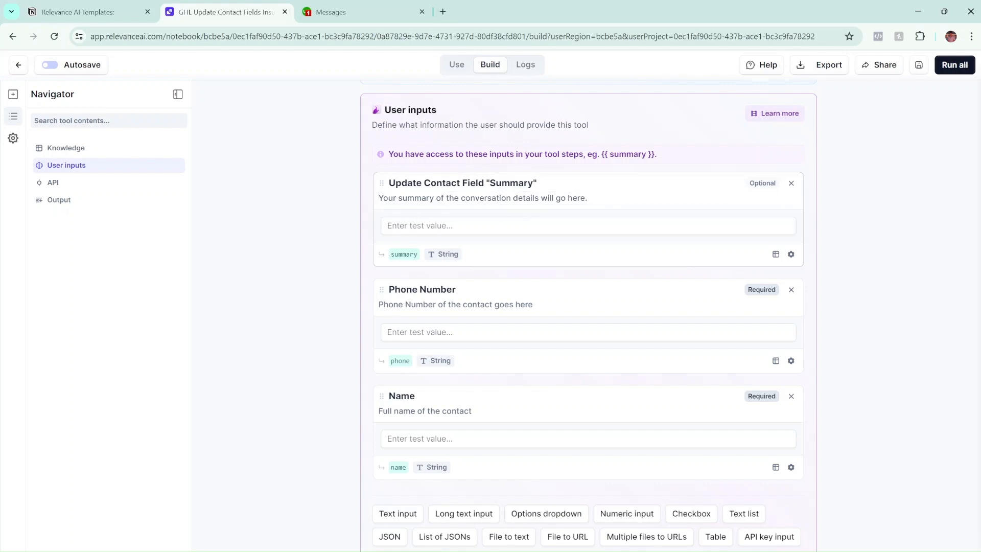
scroll(424, 217, down, 1)
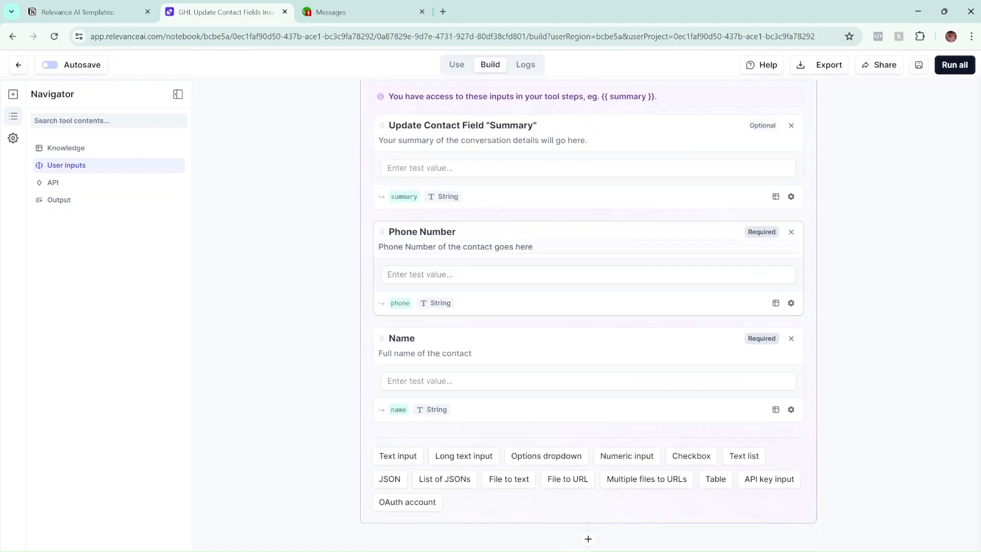
click(456, 231)
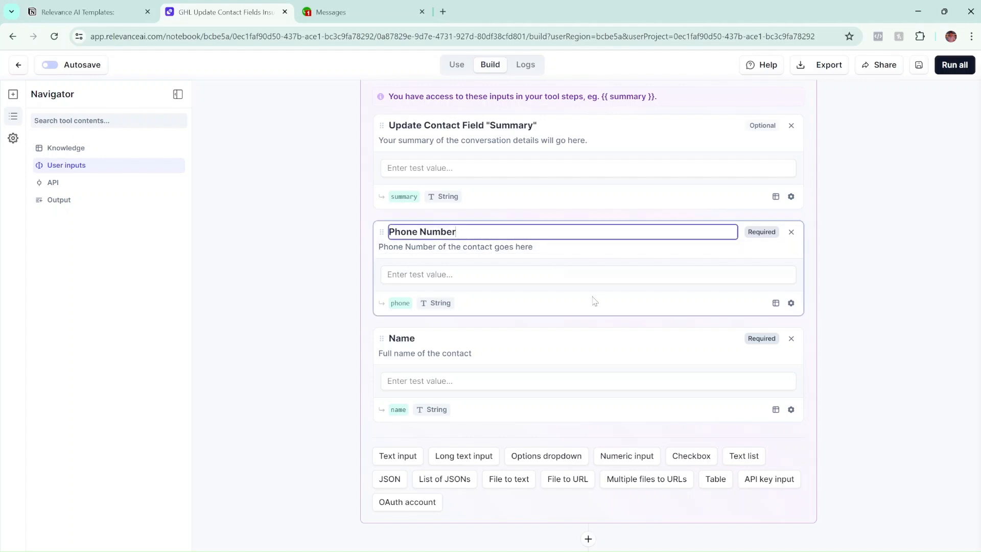
click(579, 263)
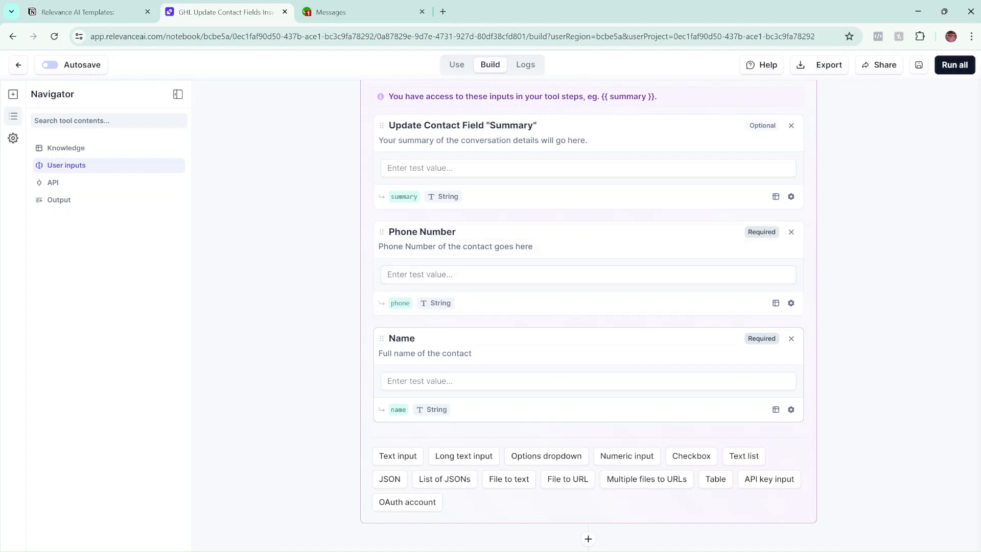
scroll(485, 357, down, 2)
scroll(475, 340, up, 2)
scroll(459, 369, down, 4)
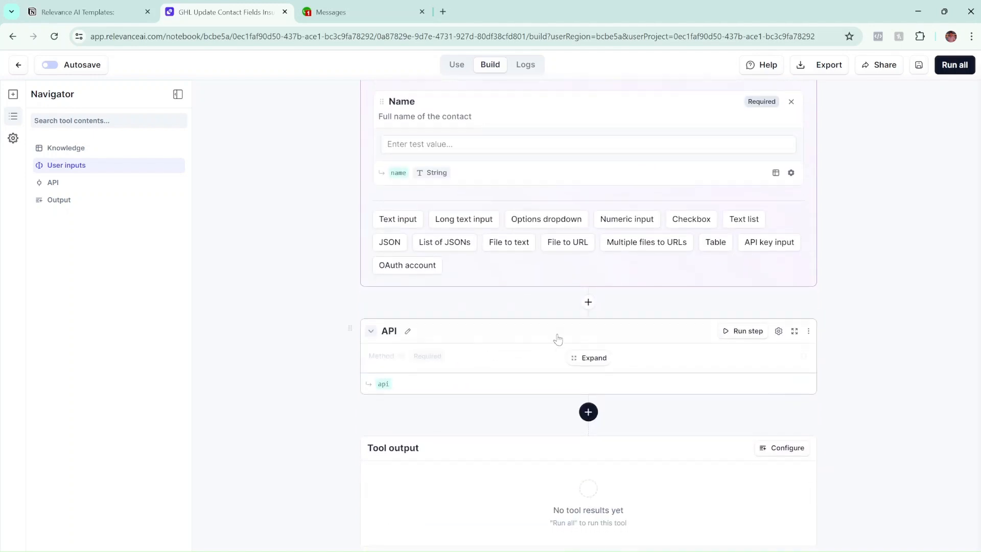
Expand the tool's API step, then bring the Insurance agent conversation window forward.
click(575, 356)
scroll(577, 362, down, 3)
scroll(553, 256, up, 1)
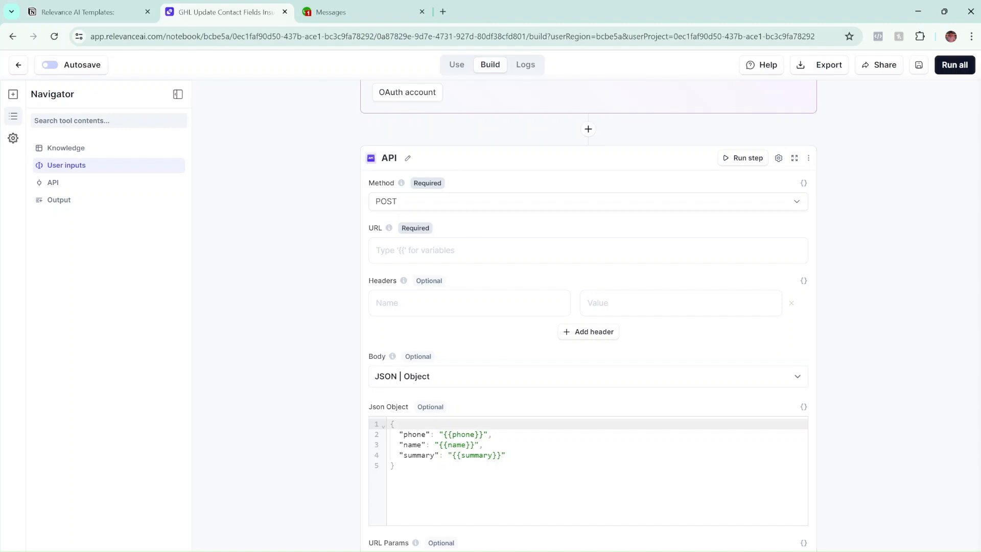
mouse_move(519, 551)
click(519, 526)
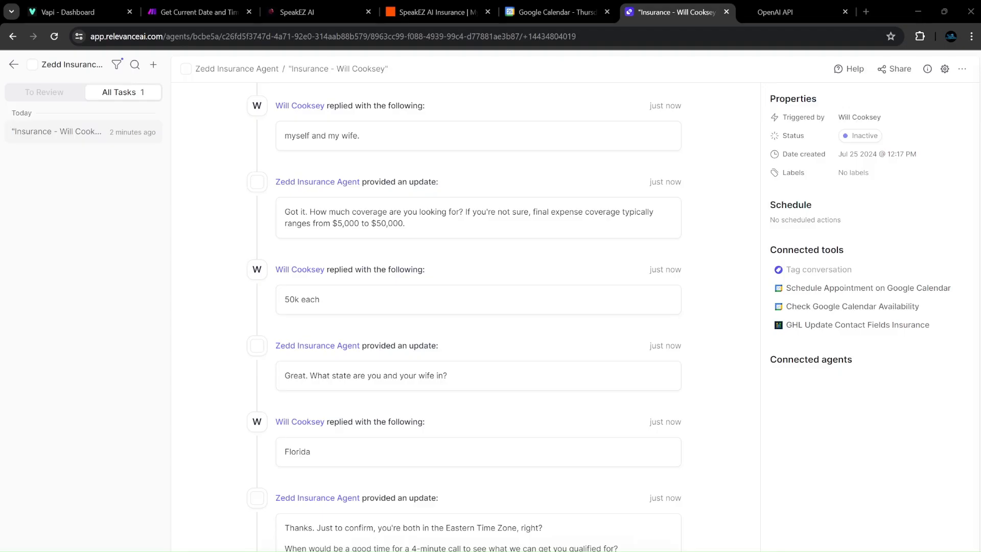
Switch to Zapier's SpeakEZ AI Insurance folder listing its four running Relevance AI Zaps.
click(438, 13)
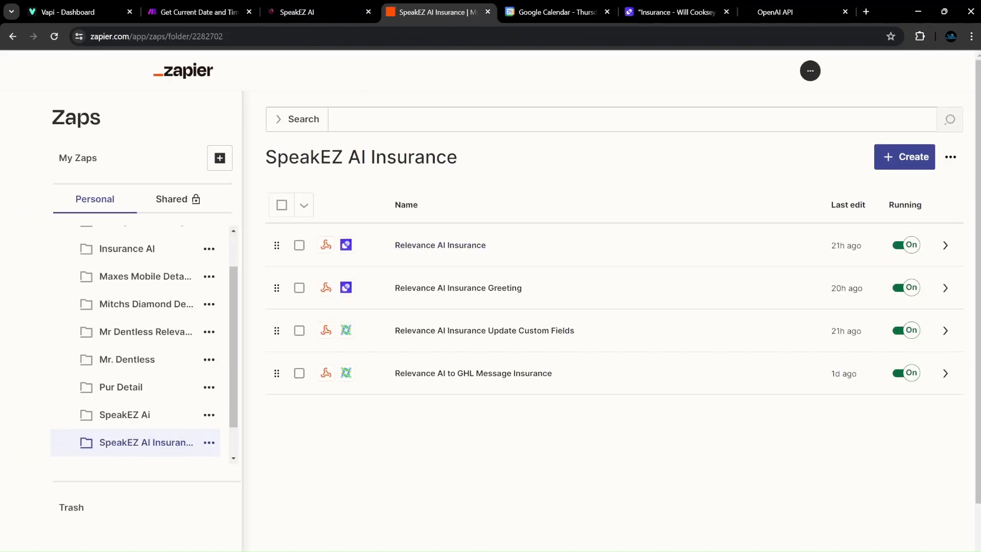
mouse_move(645, 551)
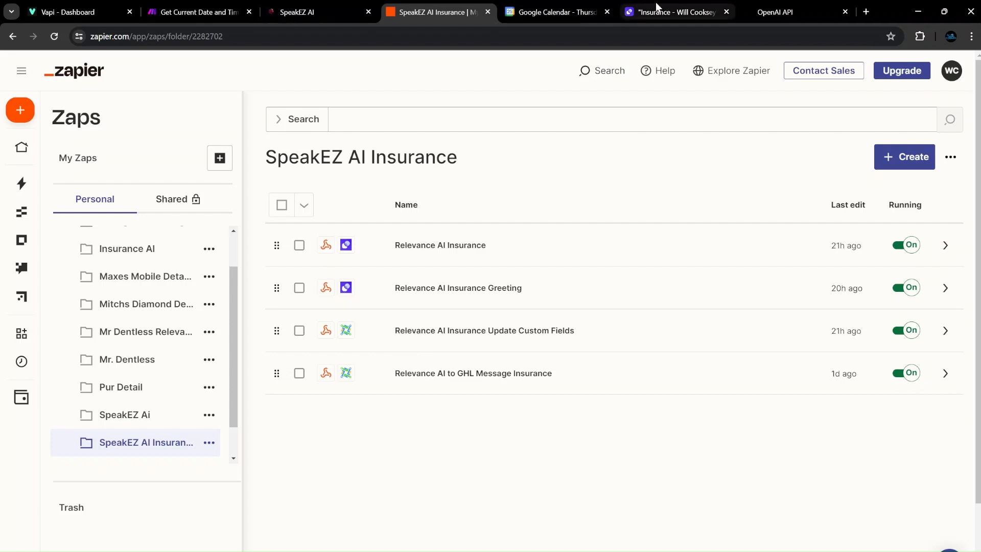
Review the GHL Update Contact Fields Insurance tool's API step, confirming it still has no URL.
click(690, 13)
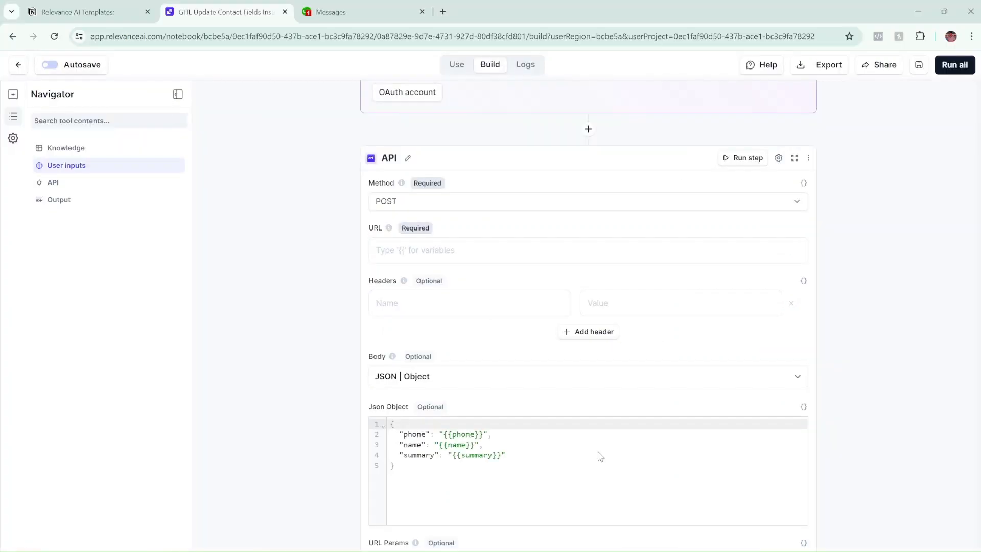
scroll(503, 343, up, 2)
scroll(504, 344, down, 1)
scroll(507, 215, down, 1)
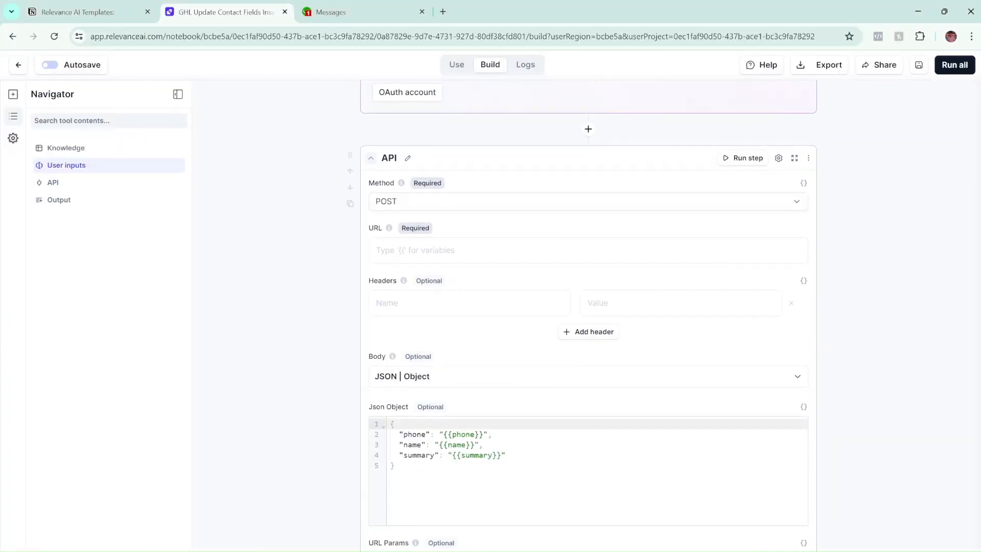
scroll(576, 313, up, 5)
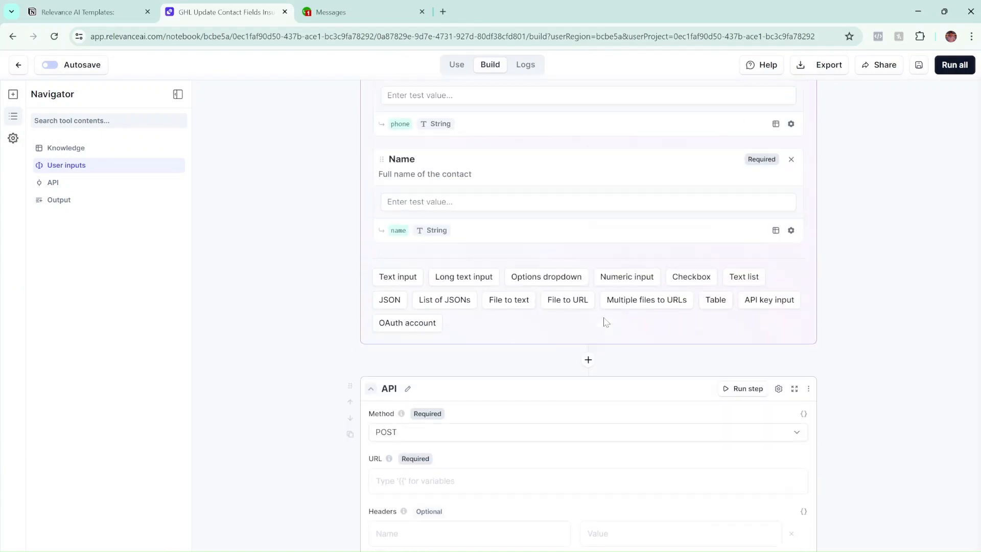
scroll(576, 314, up, 5)
scroll(388, 332, down, 4)
scroll(388, 332, down, 8)
scroll(389, 335, up, 3)
scroll(378, 330, down, 2)
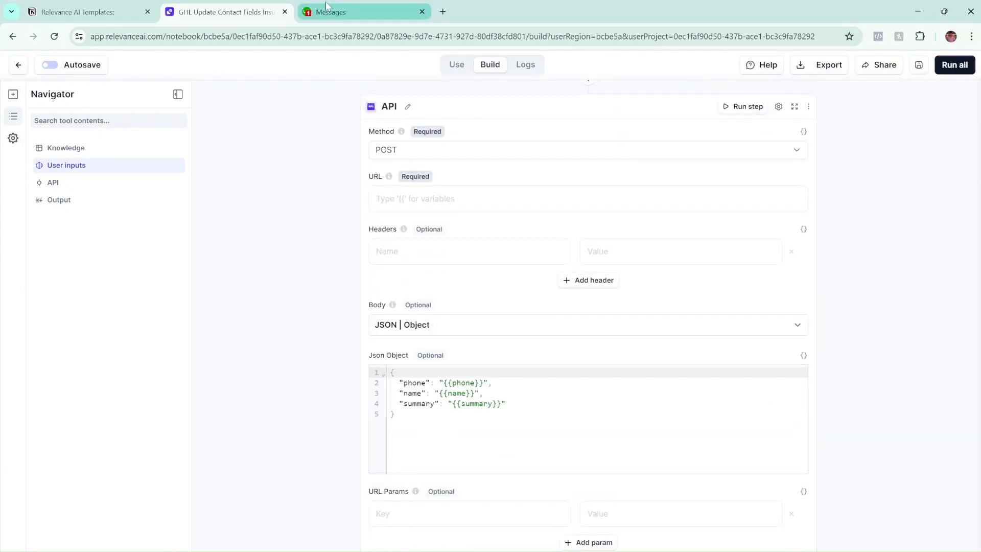
Return to the insurance agent conversation and look over its connected tools.
mouse_move(519, 551)
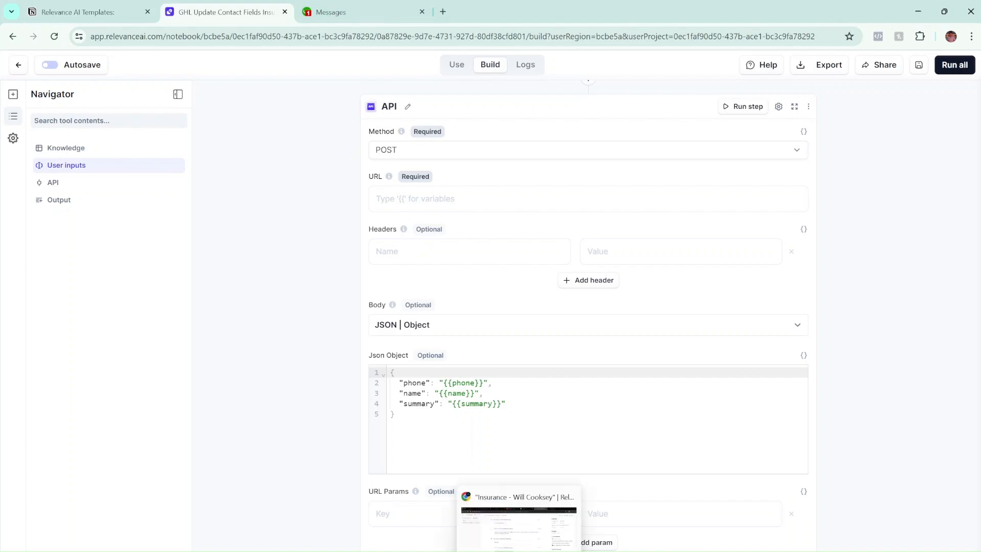
click(519, 526)
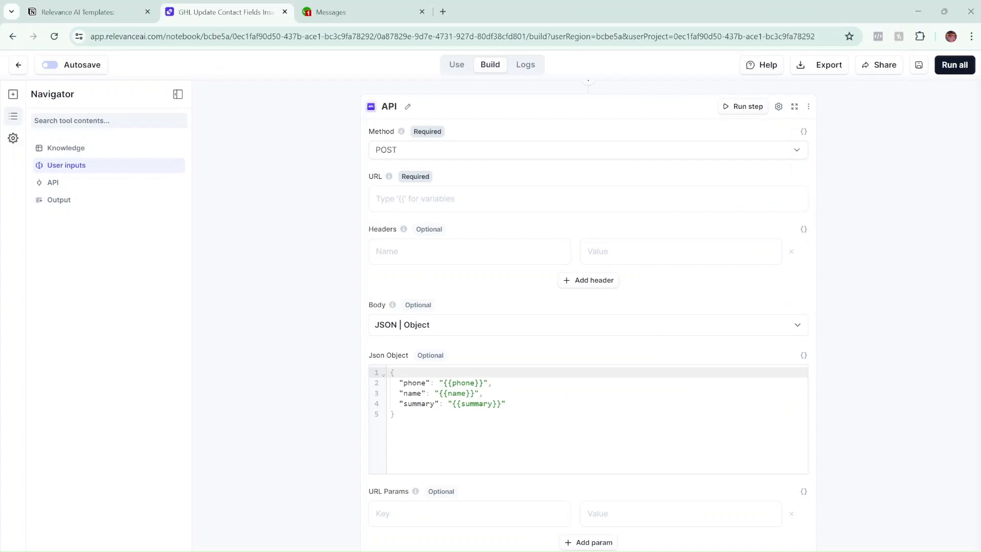
scroll(270, 358, down, 2)
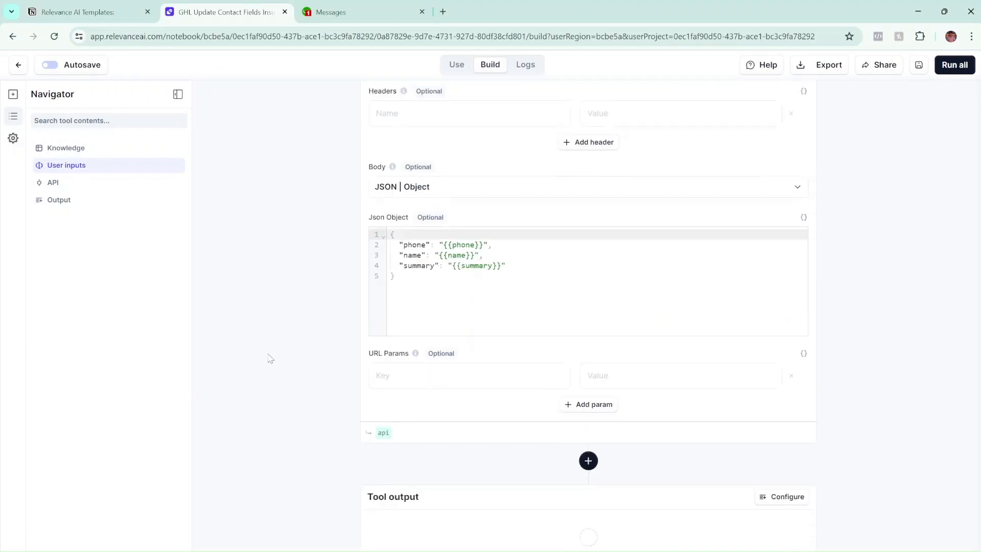
scroll(269, 357, down, 2)
scroll(305, 372, up, 10)
scroll(305, 372, down, 5)
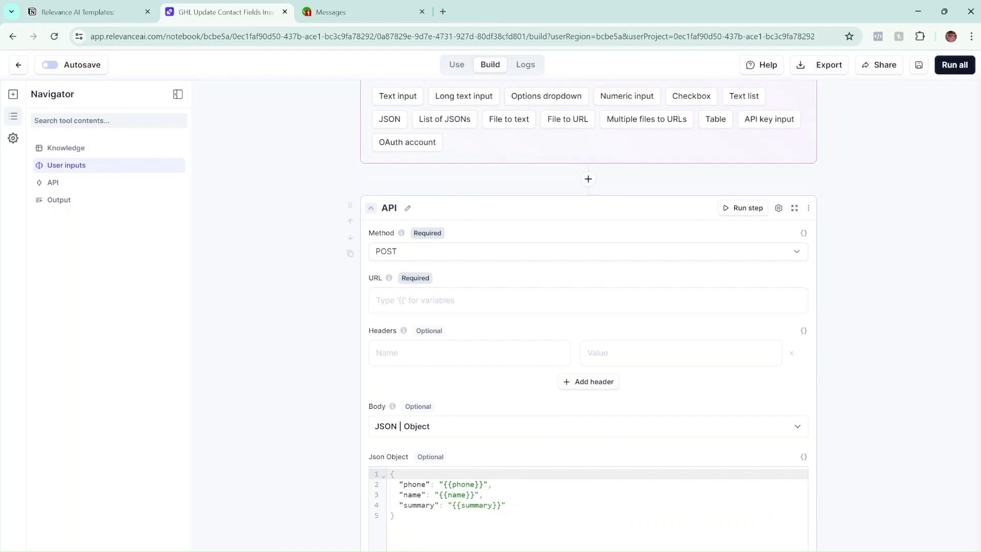
Create a new blank Zap from Zapier's My Zaps page.
mouse_move(518, 551)
click(518, 526)
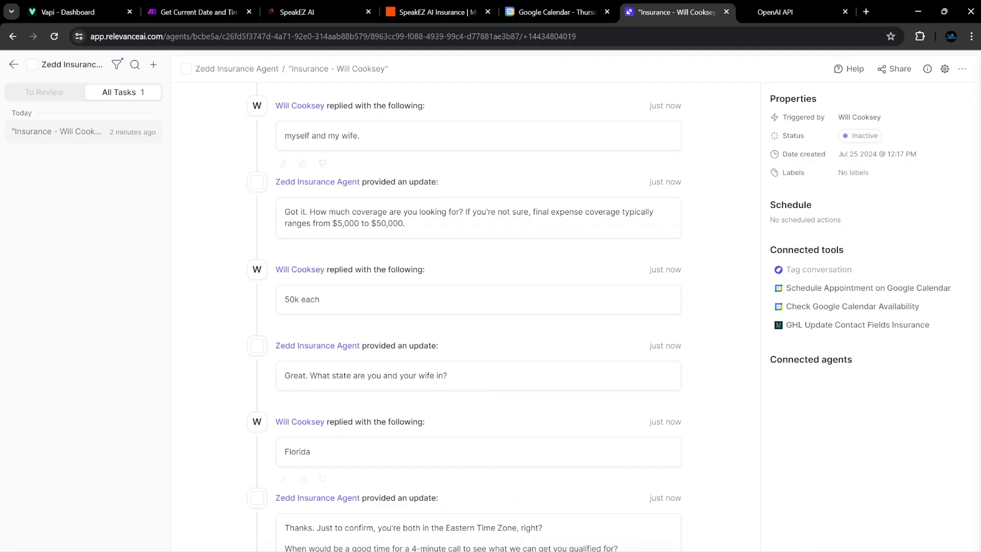
click(412, 17)
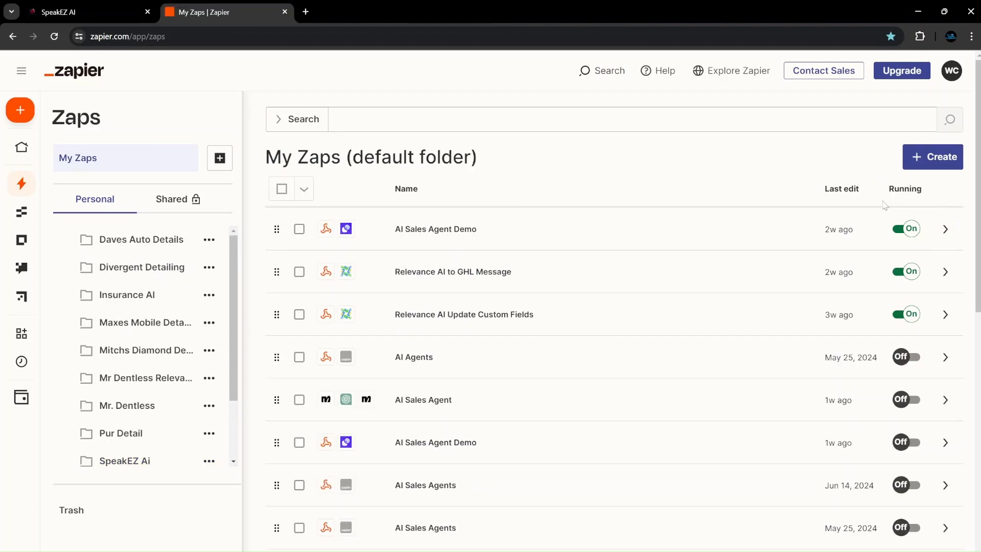
click(931, 156)
click(848, 199)
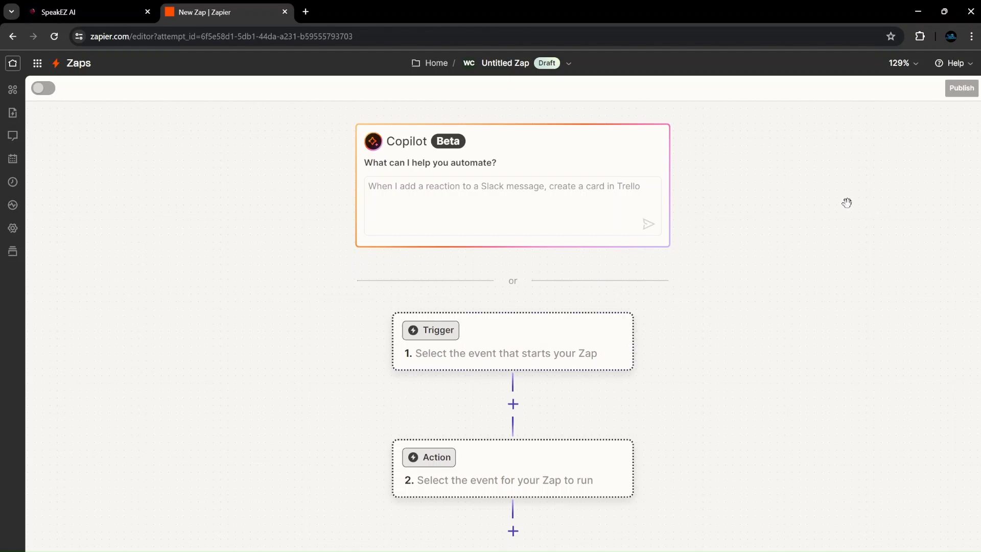
Set Webhooks by Zapier as the new Zap's trigger app.
click(552, 346)
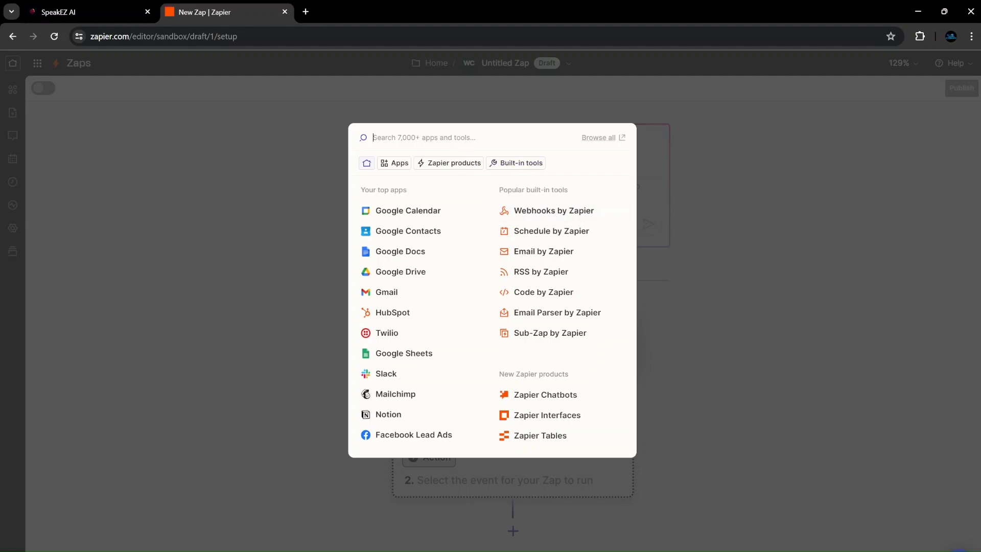
text(webhook)
click(438, 176)
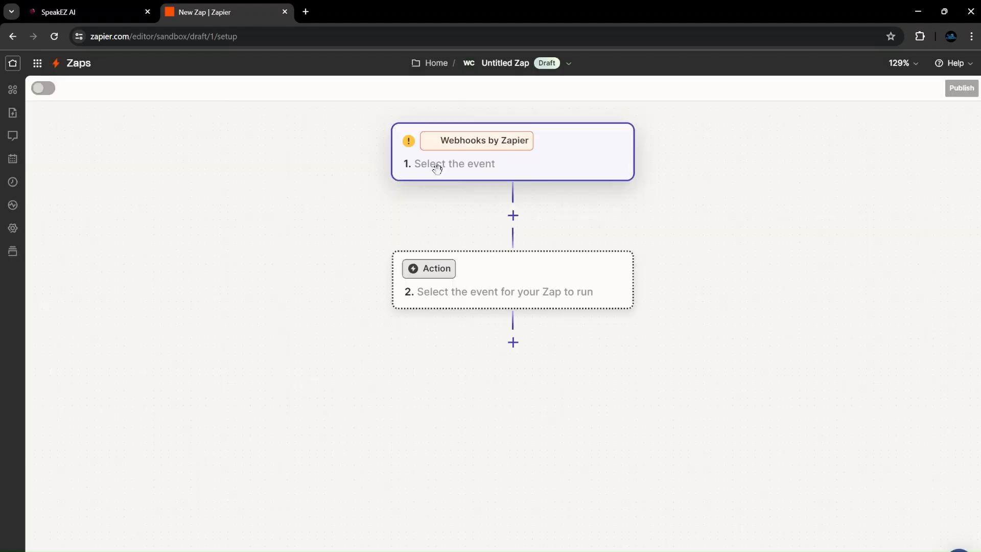
click(546, 255)
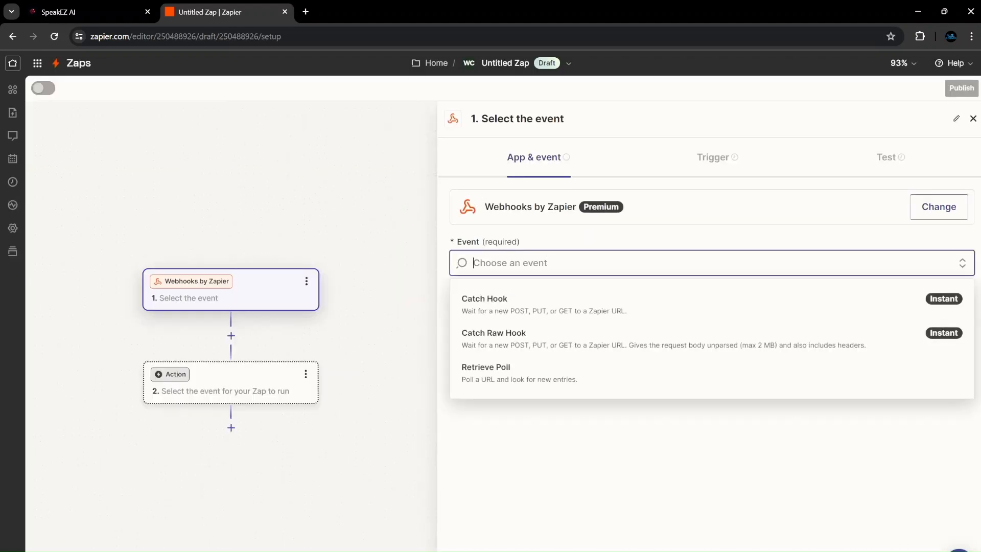
Choose Catch Hook as the trigger event and advance to the test page showing the webhook URL.
click(498, 313)
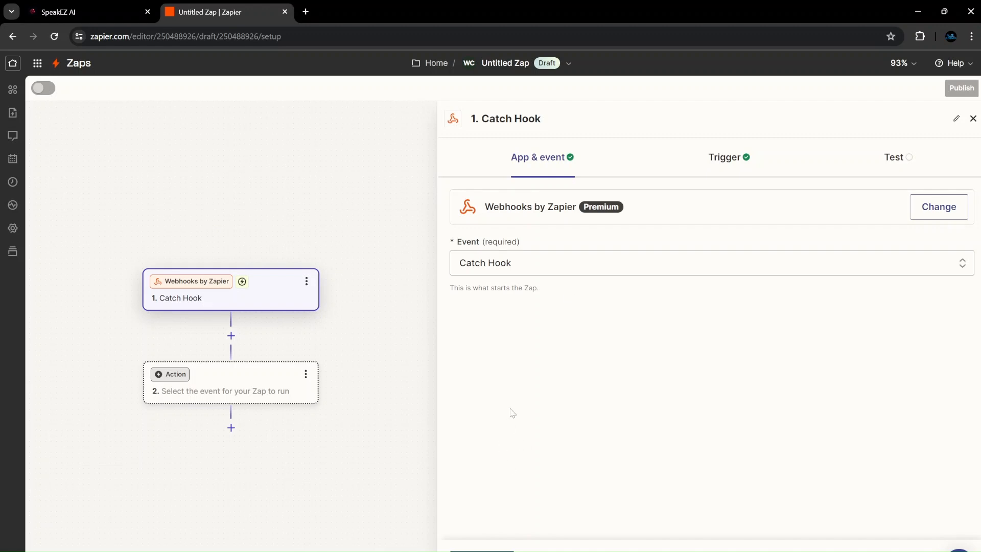
click(482, 550)
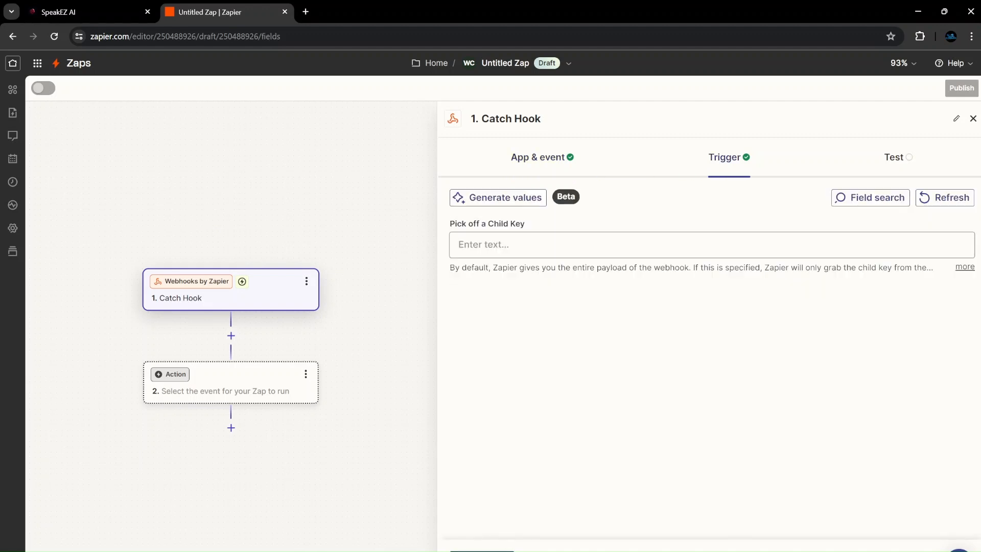
click(481, 550)
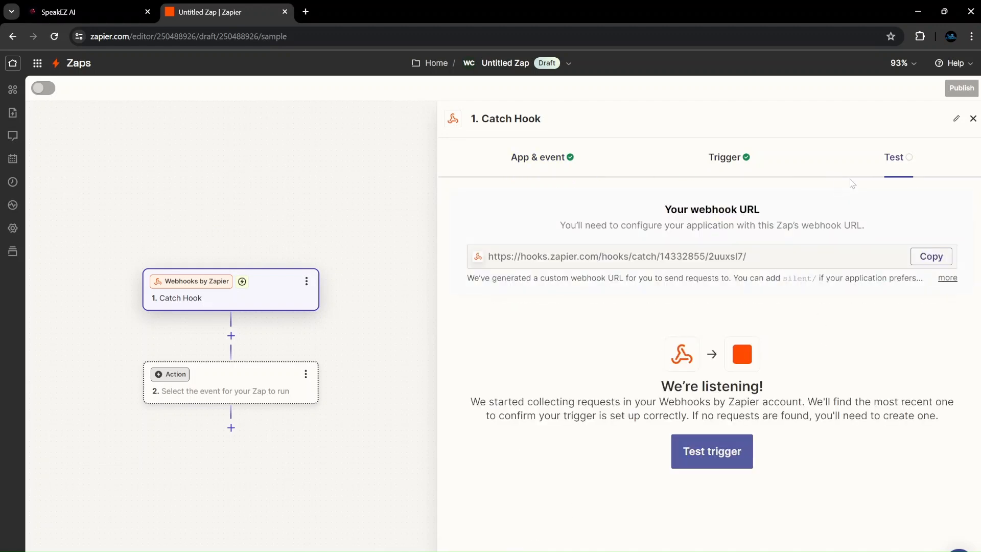
Copy the Catch Hook webhook URL and check GoHighLevel's Message to AI 2.0 POST webhook action.
click(941, 263)
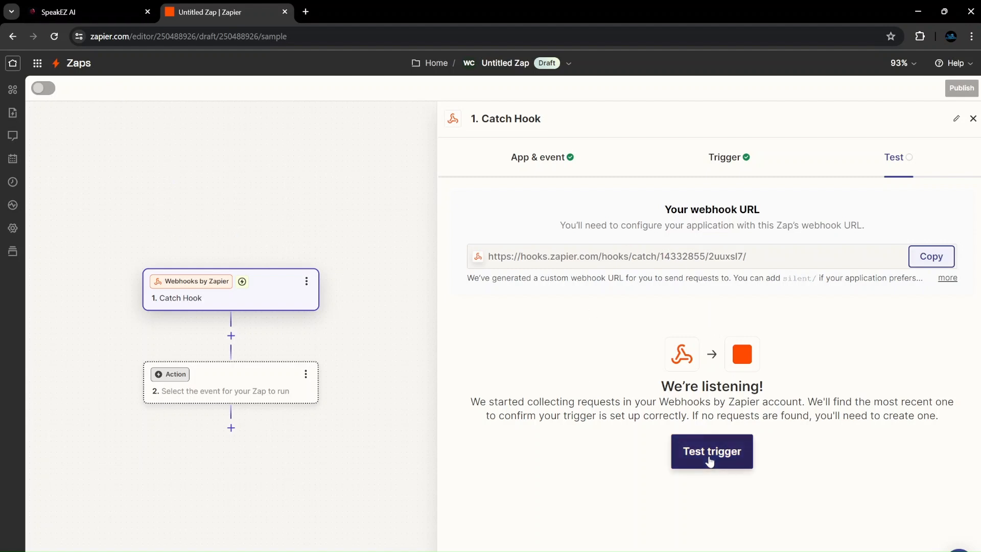
click(102, 14)
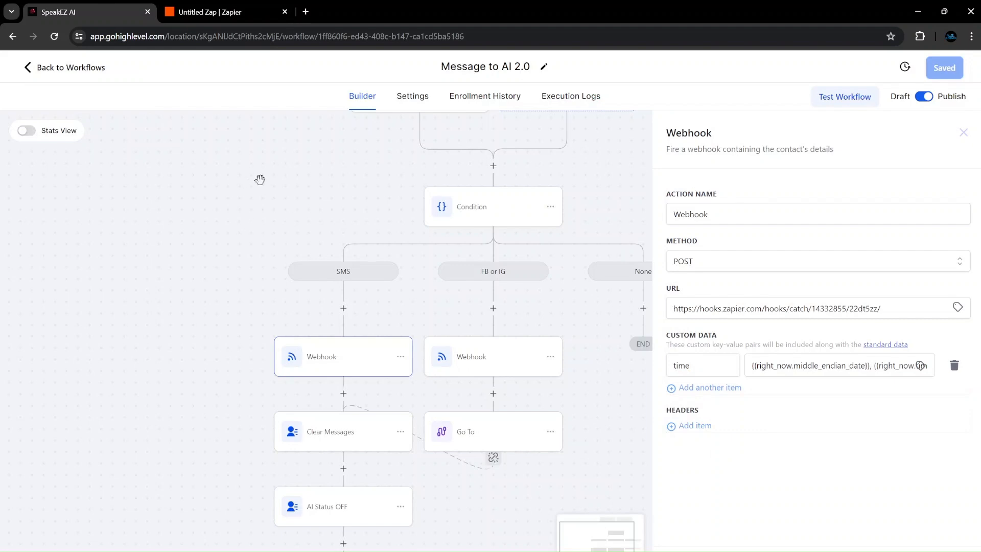
click(198, 7)
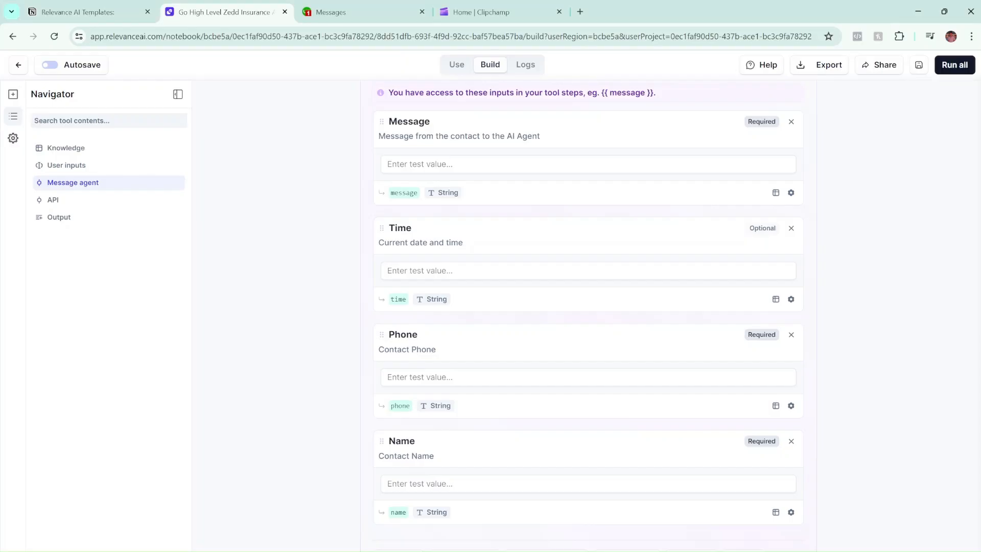
Replace the GHL Update Contact Fields Insurance tool's API request URL with the new Zapier webhook URL.
scroll(588, 370, up, 2)
scroll(588, 370, down, 2)
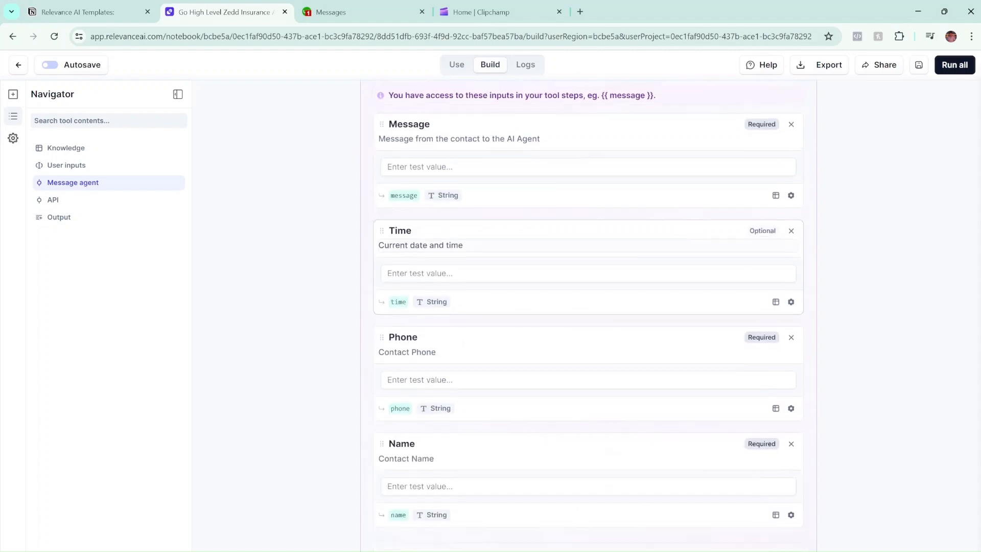
scroll(587, 370, down, 1)
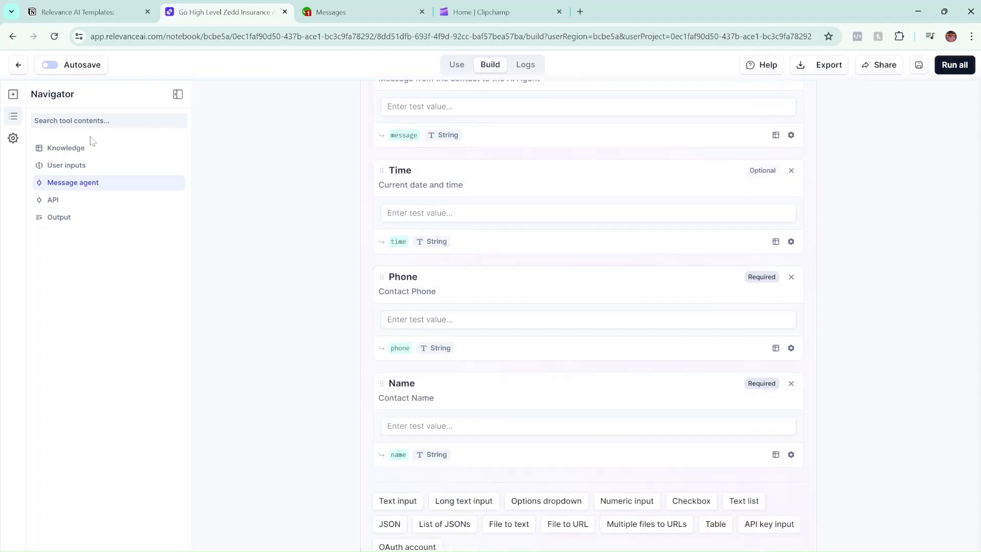
click(19, 64)
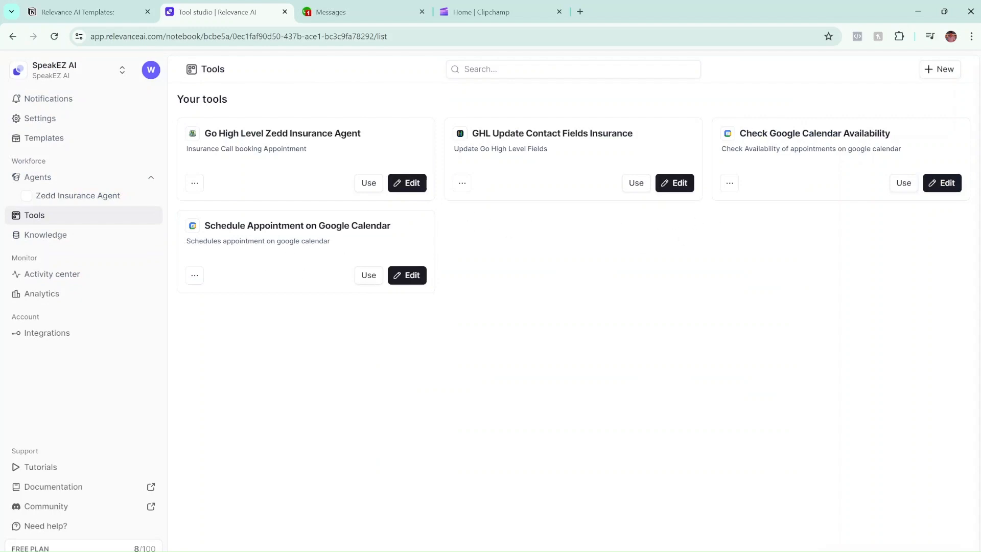
click(664, 183)
scroll(466, 361, down, 2)
click(578, 356)
drag(596, 423, 322, 400)
key(ctrl+v)
Enter 'test' as the Summary, Phone Number and Name input values.
scroll(227, 391, down, 3)
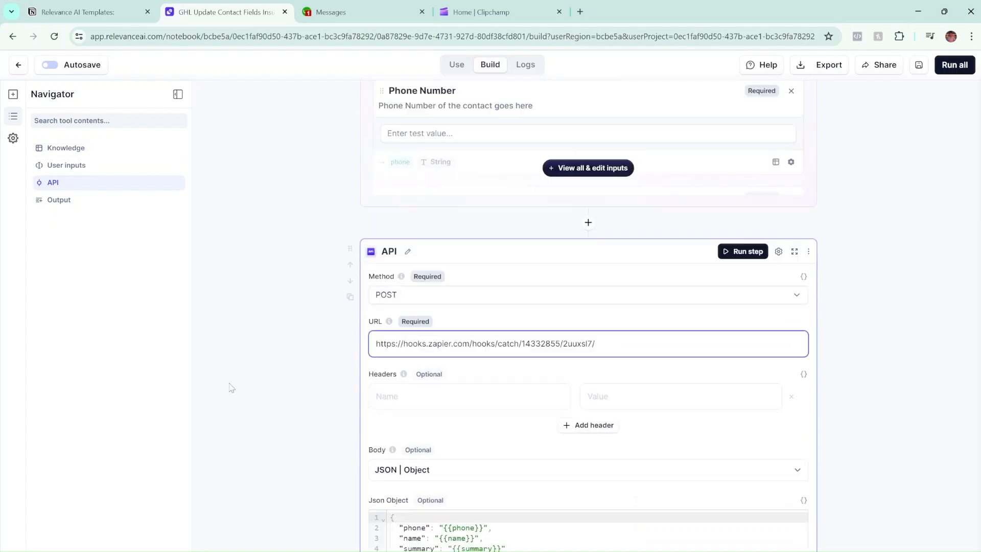
scroll(547, 377, up, 10)
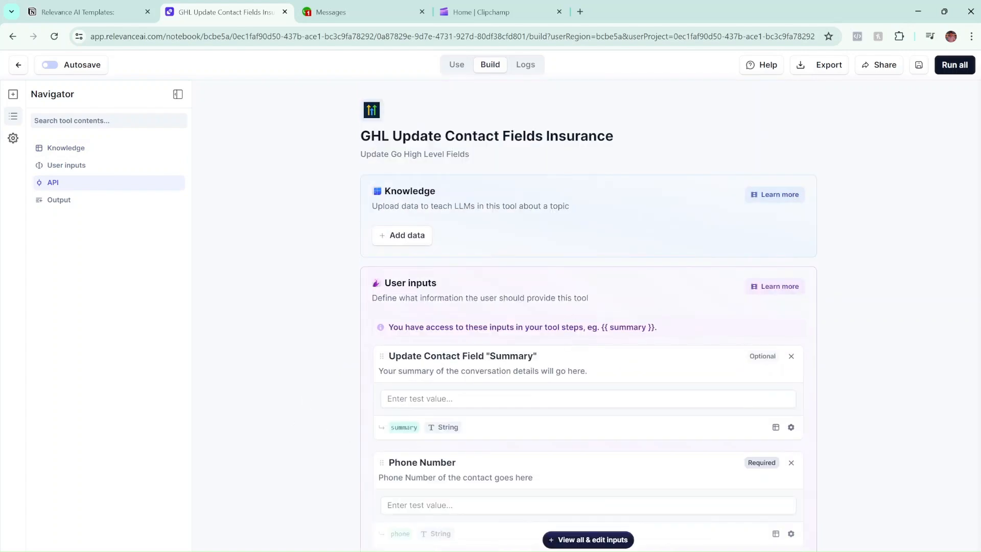
text(test)
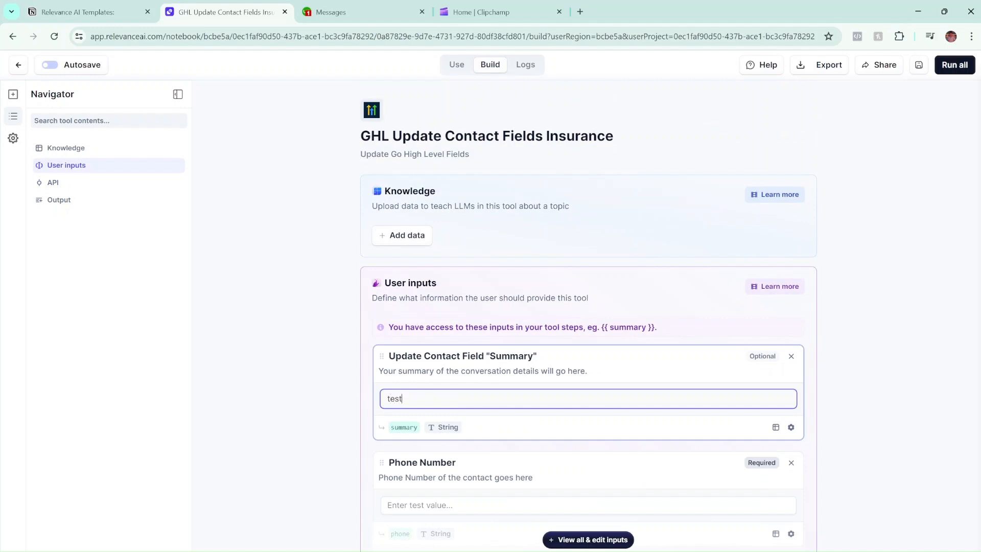
scroll(486, 399, down, 1)
click(531, 447)
text(test)
scroll(532, 446, down, 2)
click(531, 441)
text(tes)
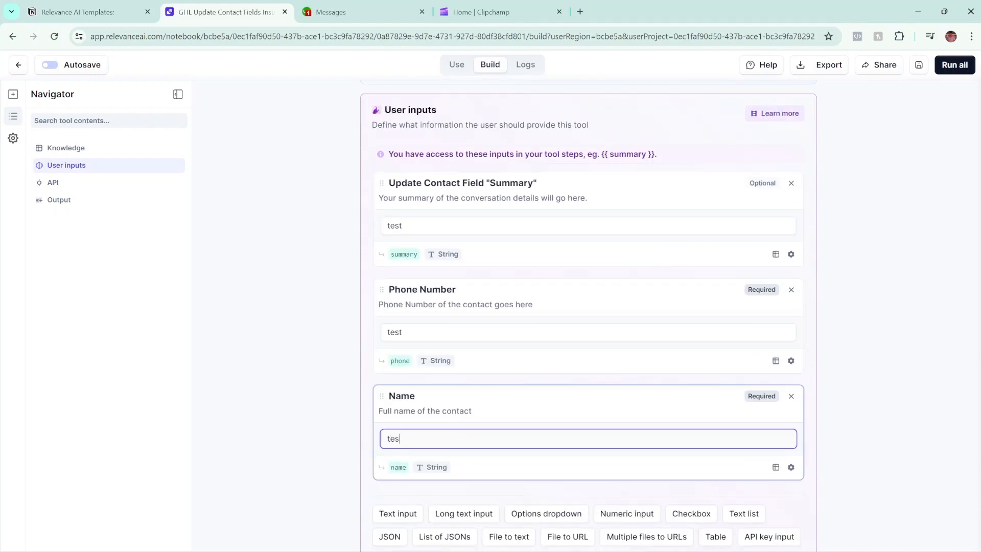
scroll(307, 400, down, 3)
scroll(409, 373, up, 3)
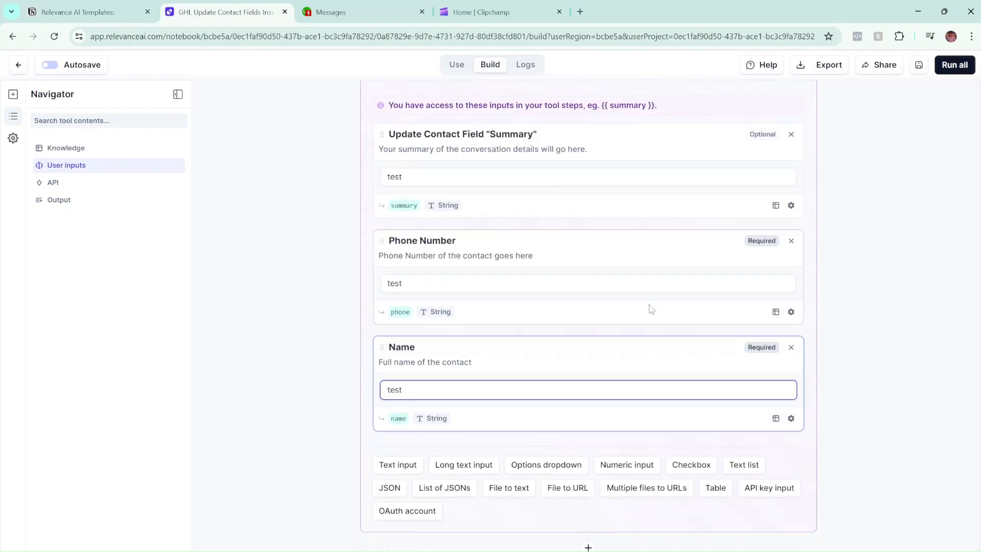
click(918, 66)
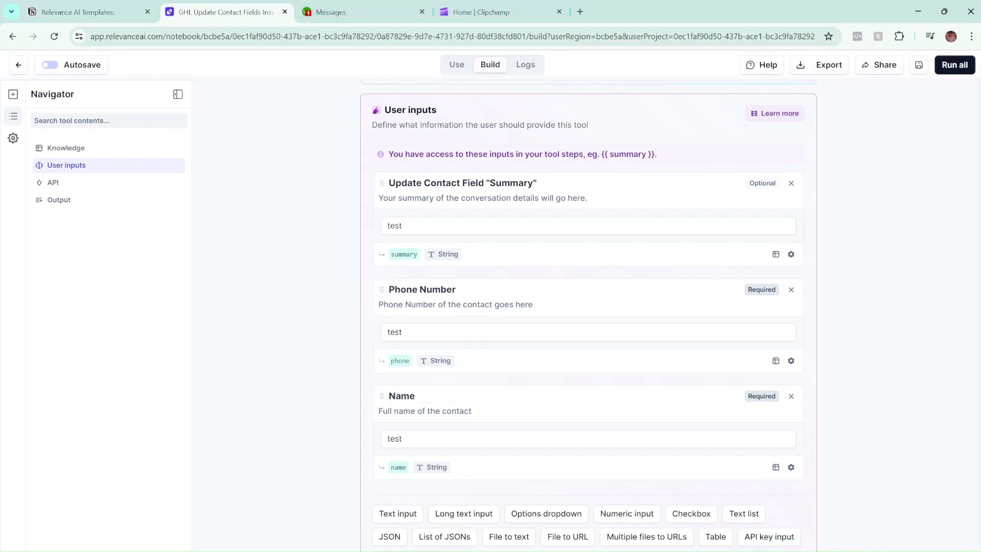
Run the tool with the test inputs for a success result, then return to Zapier.
mouse_move(518, 551)
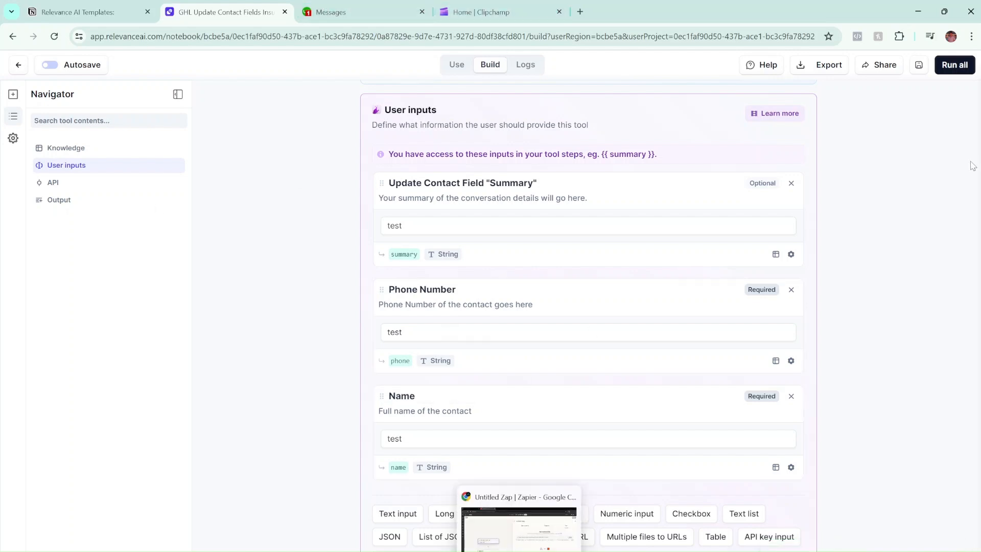
click(954, 64)
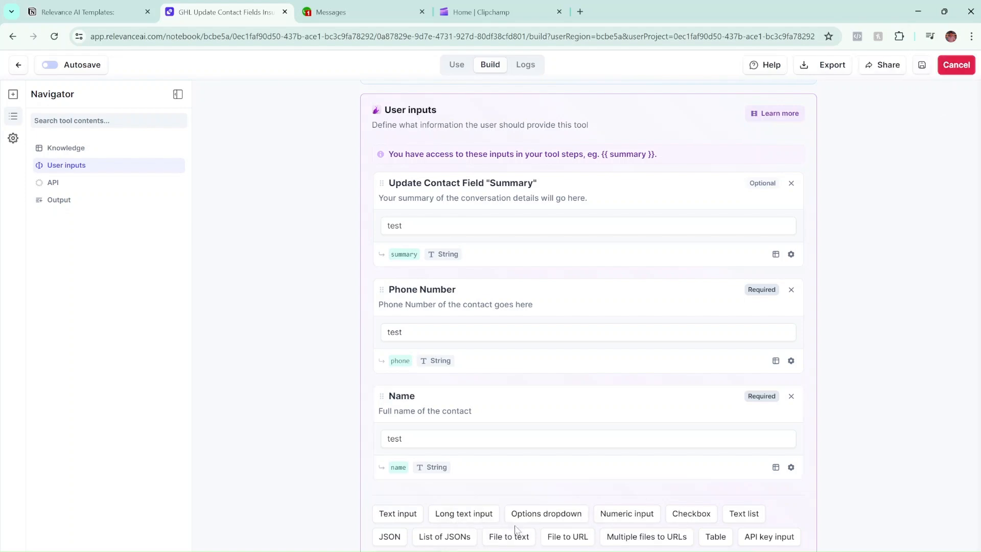
mouse_move(519, 551)
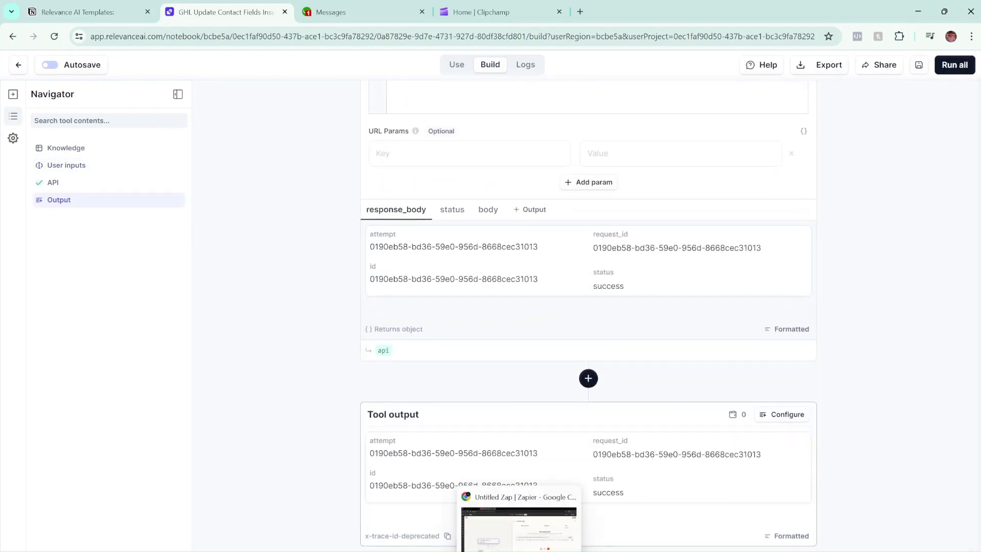
click(518, 526)
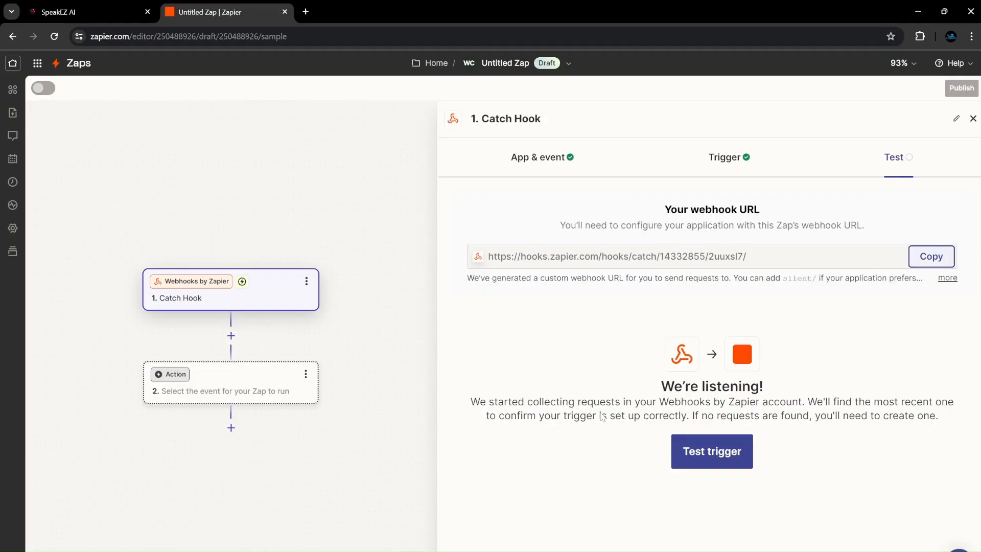
Test the Catch Hook trigger with its found record and pick Relevance AI as the action app.
click(695, 452)
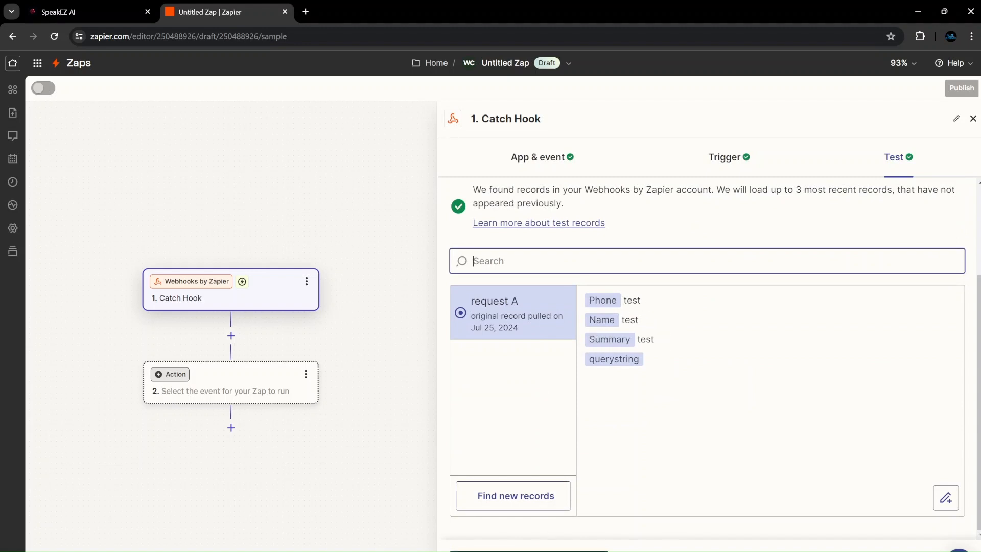
click(469, 550)
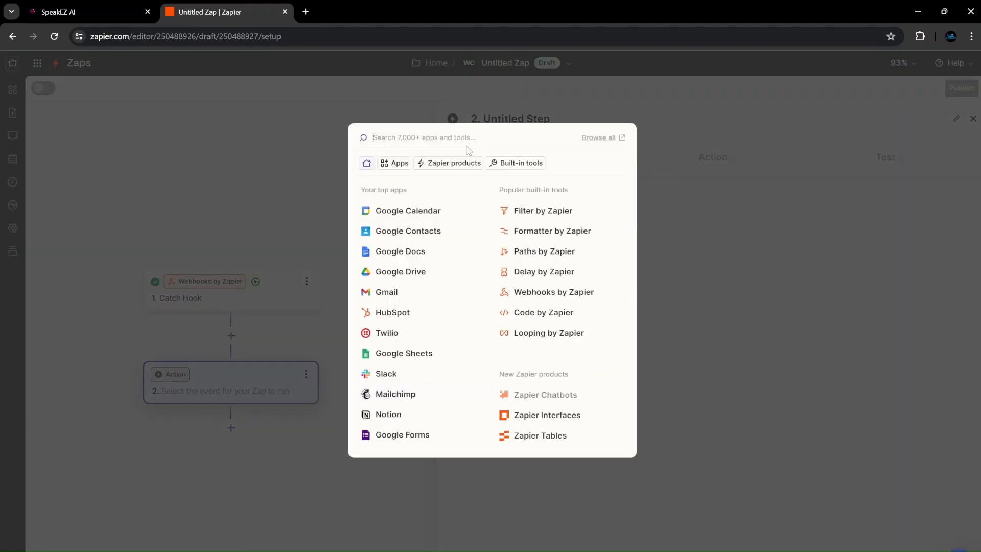
text(lead)
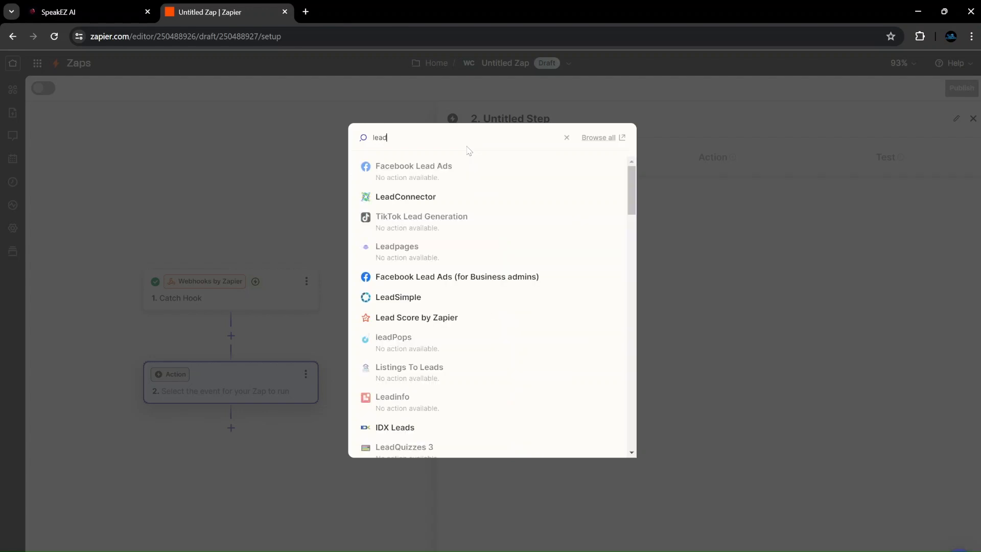
click(567, 137)
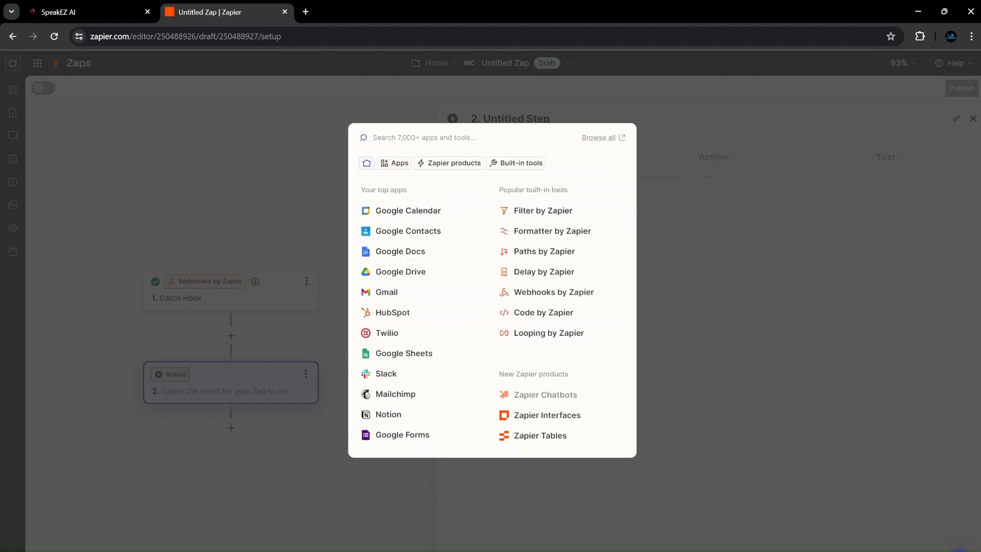
text(rel)
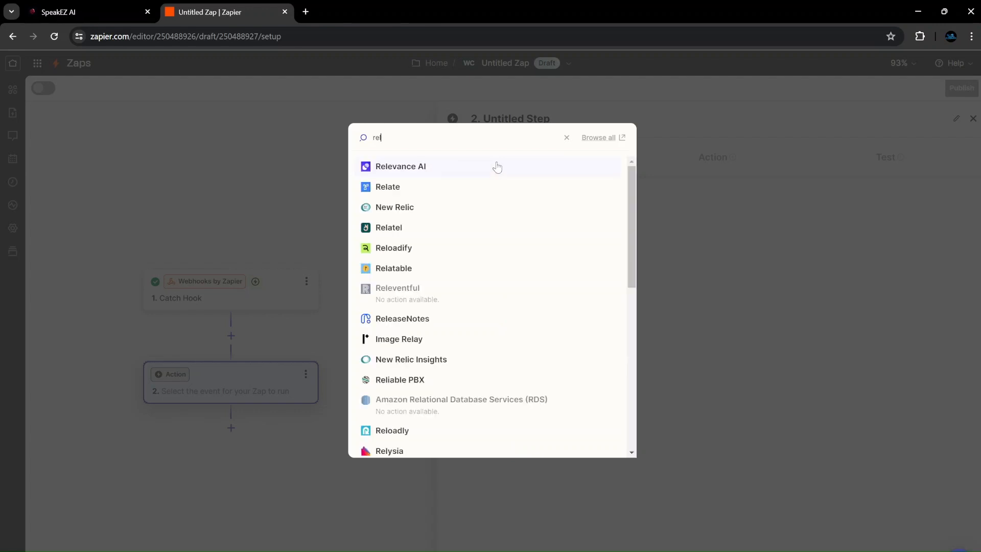
click(499, 166)
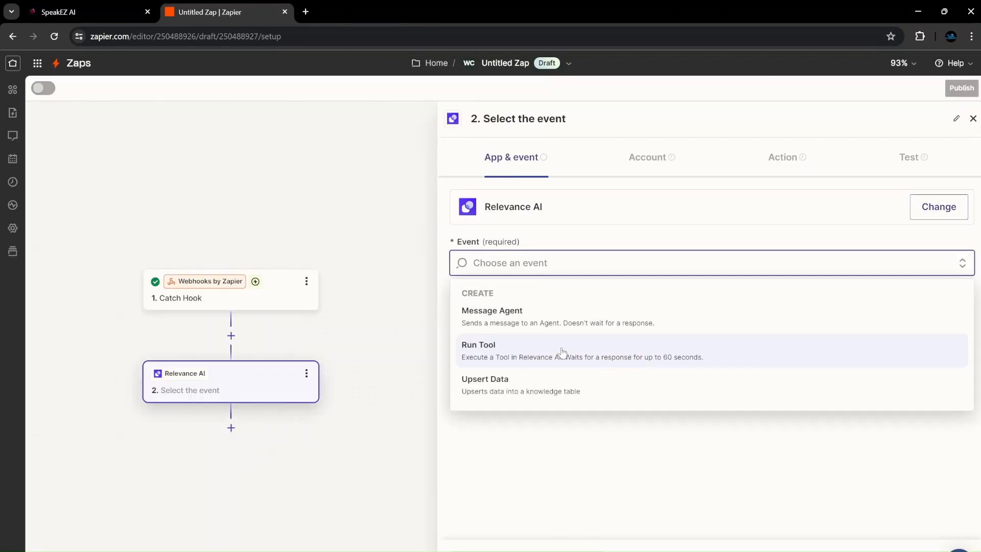
Set the action event to Run Tool using the existing Relevance AI account.
click(548, 509)
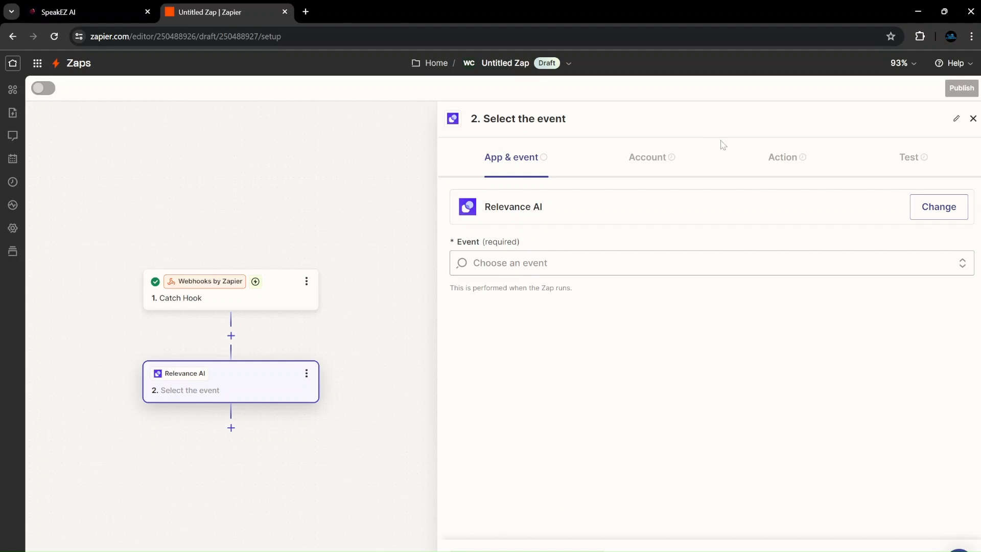
click(631, 262)
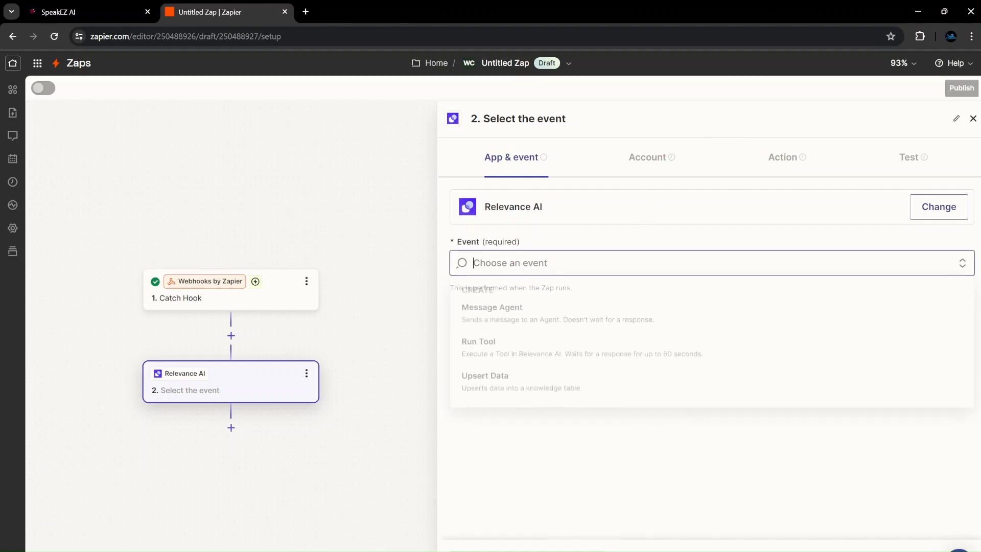
click(585, 349)
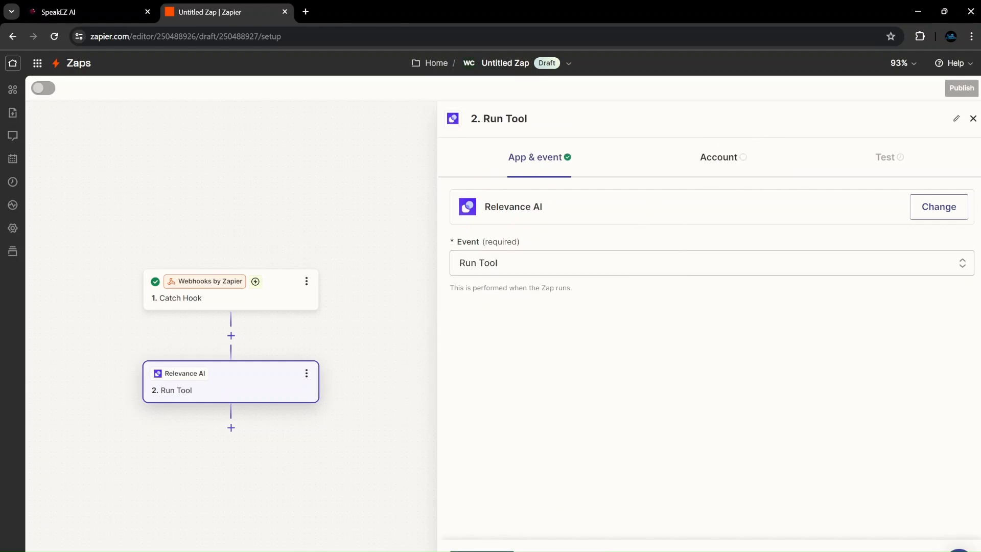
click(933, 214)
click(590, 321)
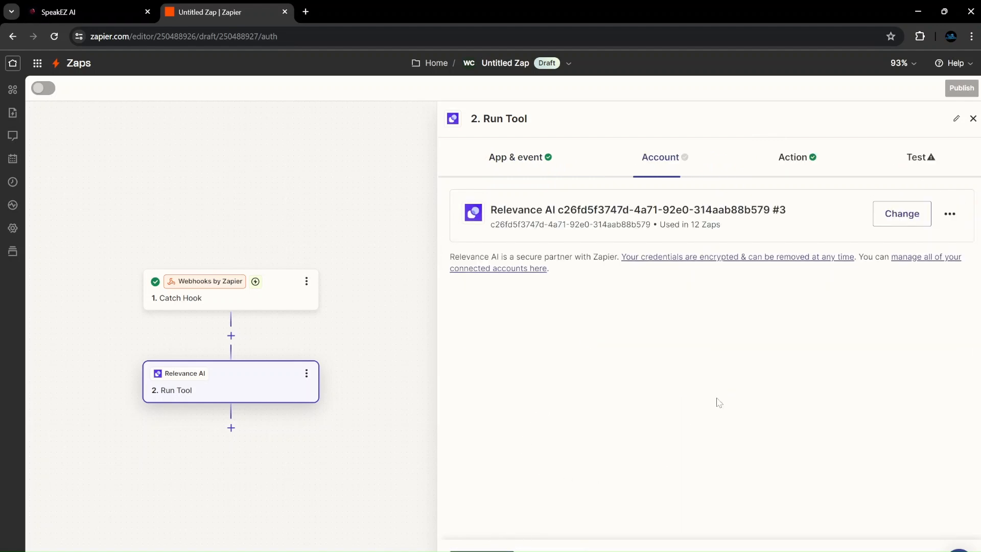
click(889, 215)
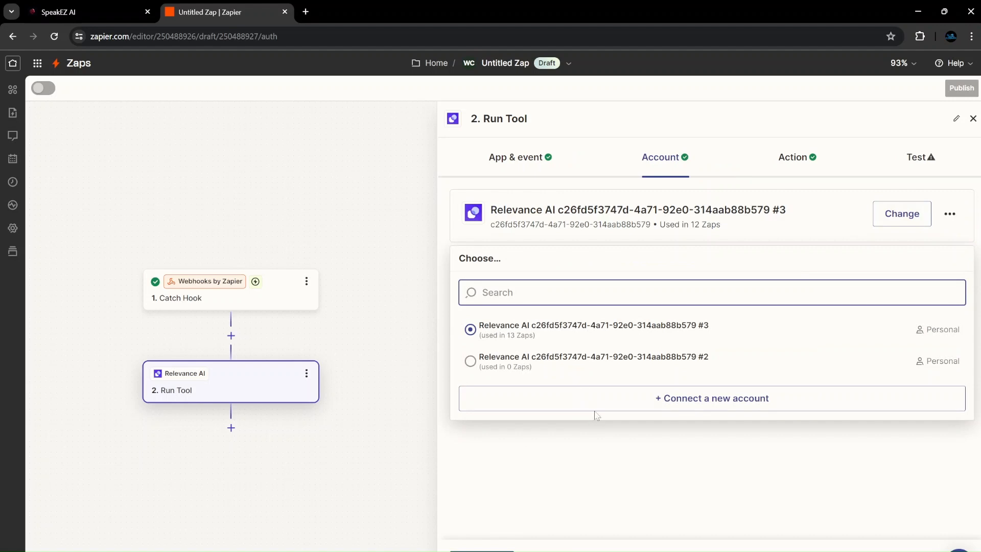
click(613, 399)
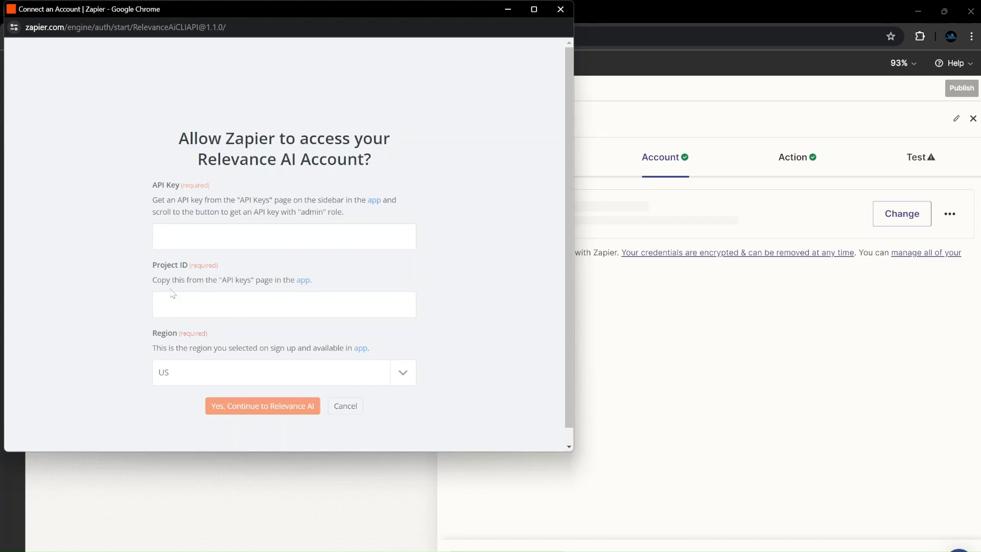
click(822, 296)
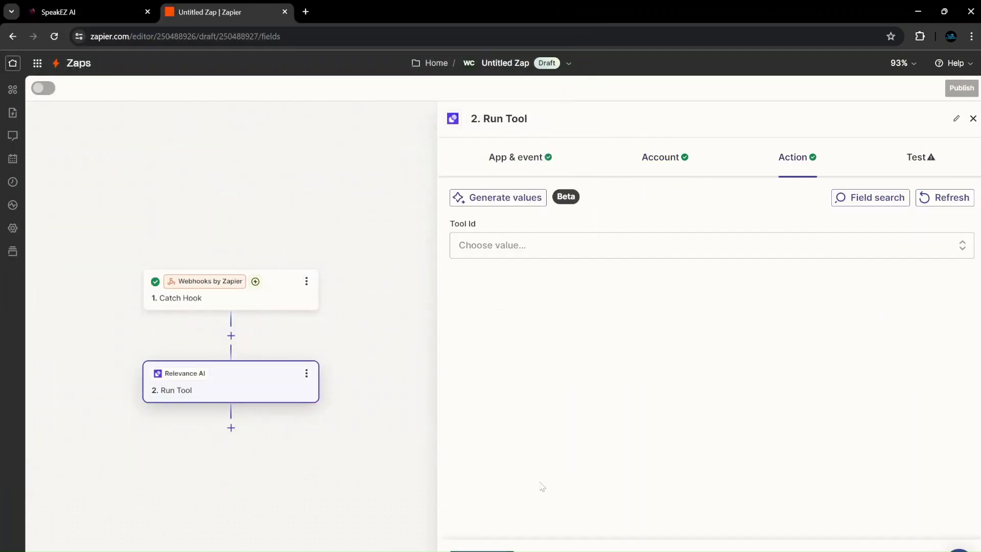
Select the Go High Level Zedd Insurance Agent tool as the Tool Id.
click(477, 243)
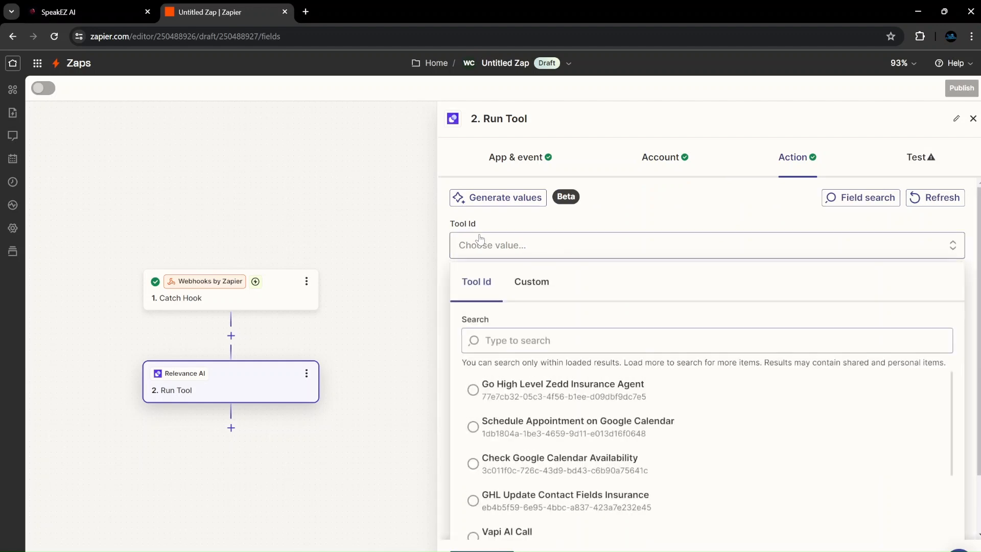
click(526, 388)
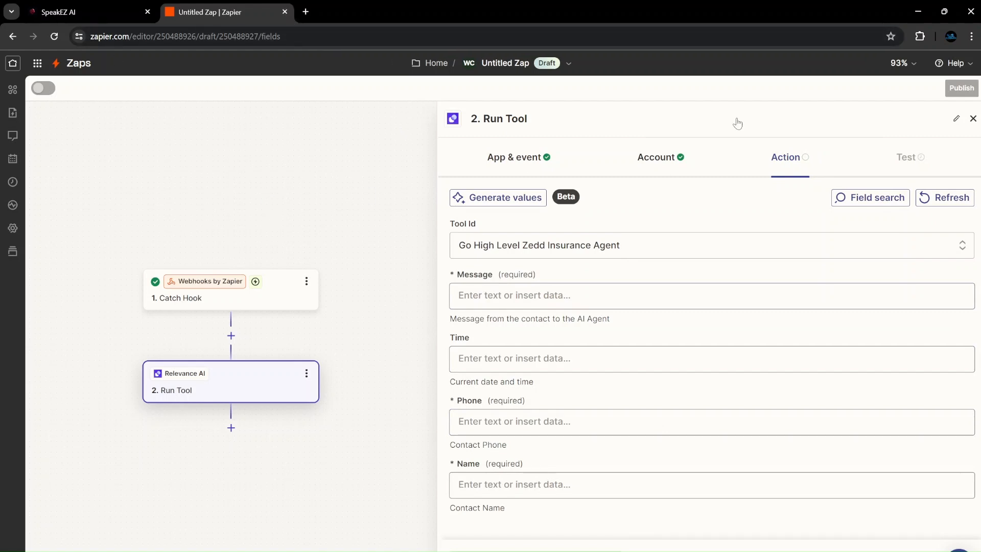
click(972, 119)
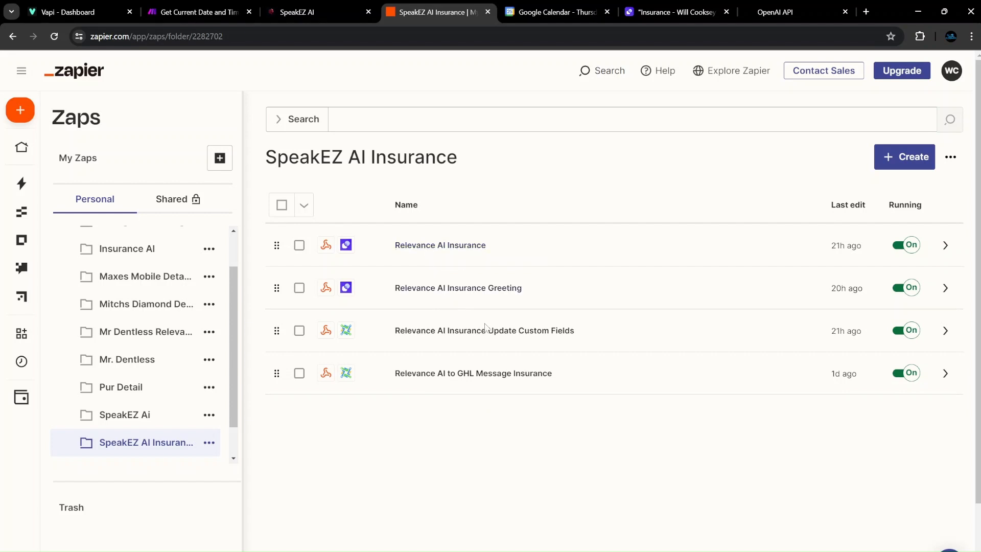
Review the Insurance Update Custom Fields Zap's Catch Hook and Add/Update Contact mapping of Name, Phone, Summary.
click(489, 331)
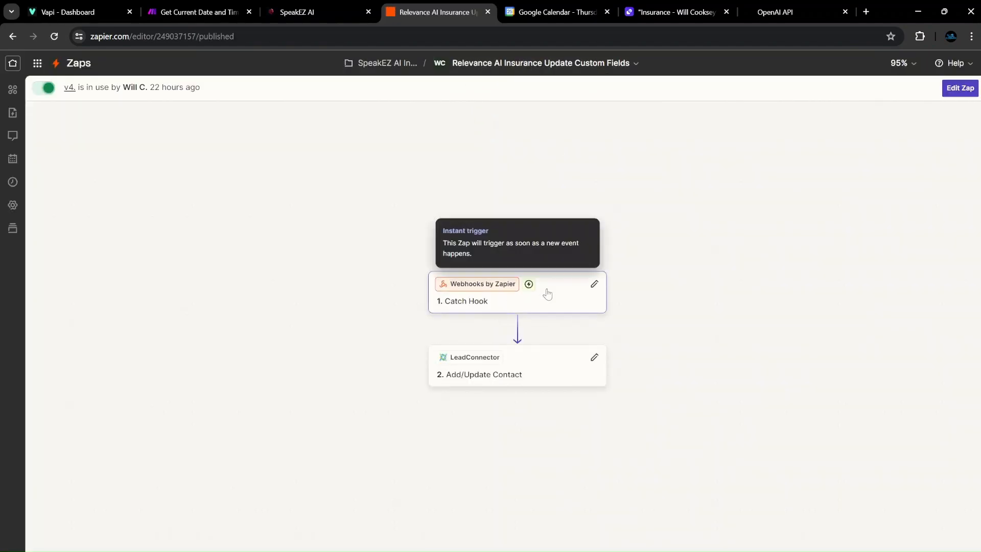
click(547, 306)
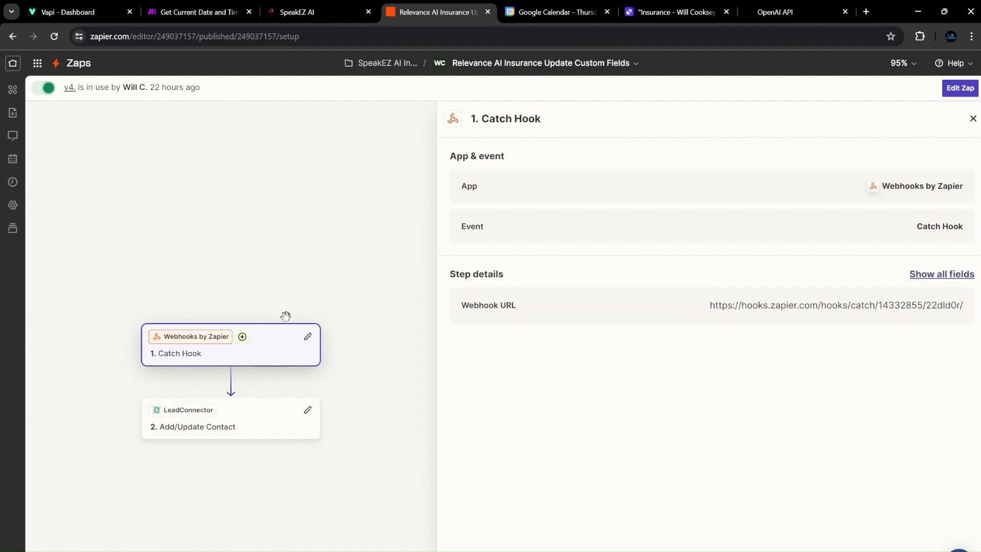
click(256, 425)
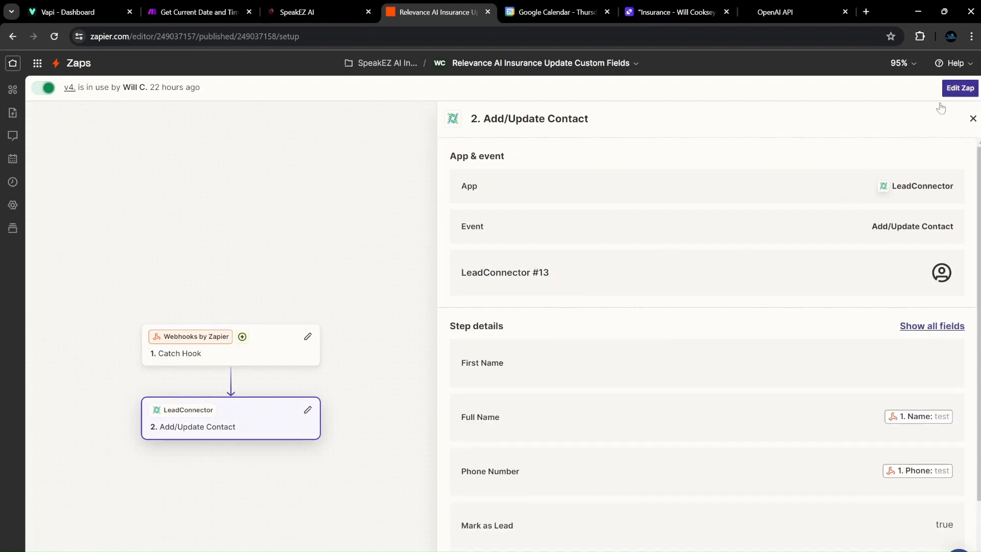
scroll(648, 289, down, 2)
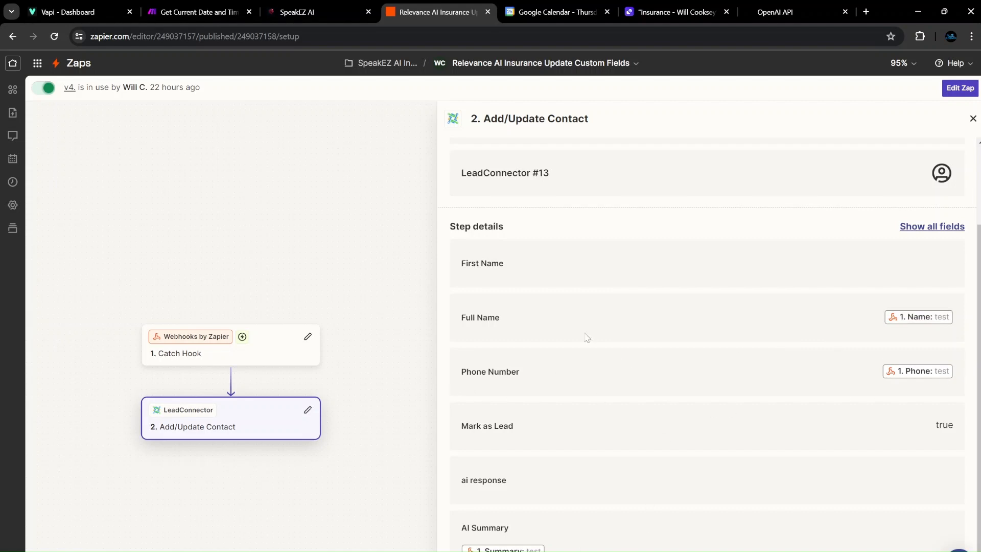
click(677, 11)
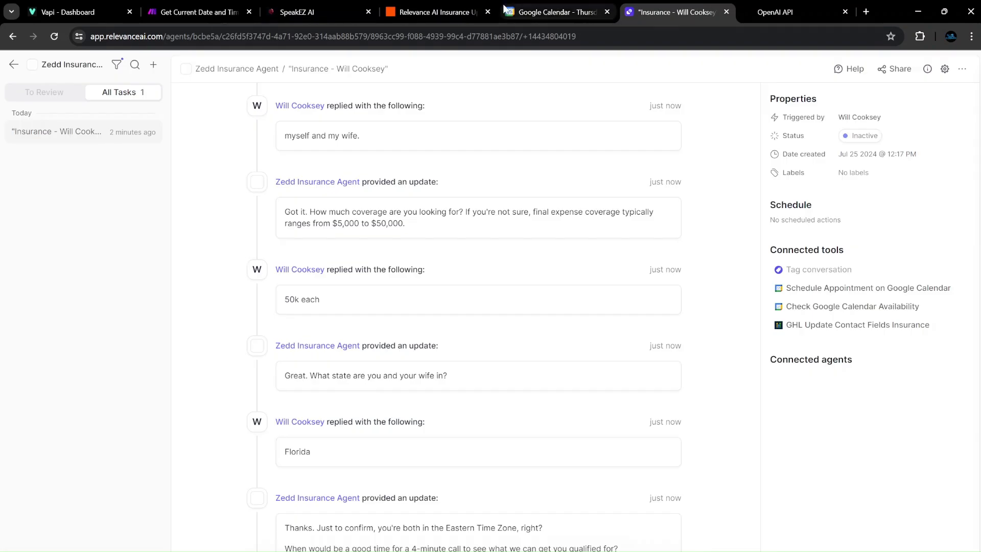
click(448, 11)
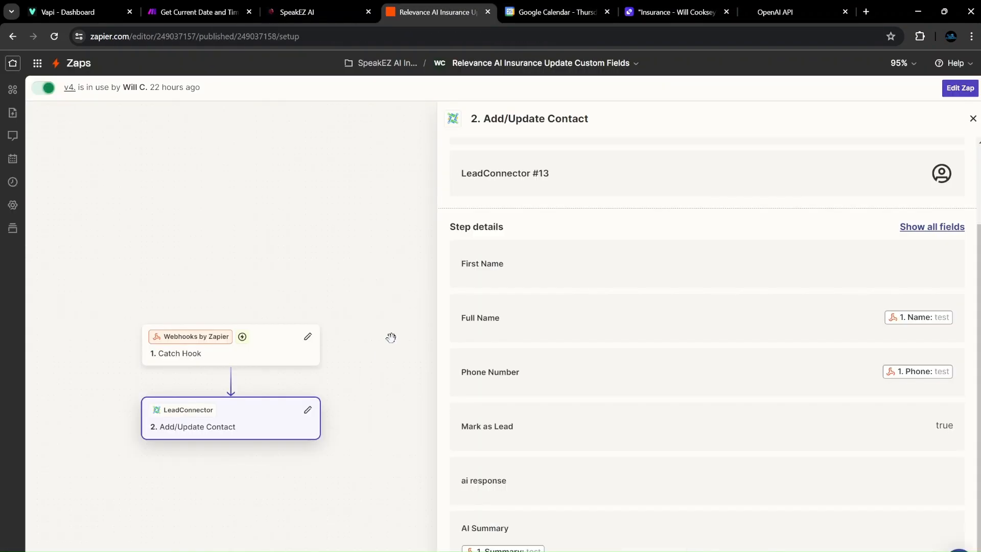
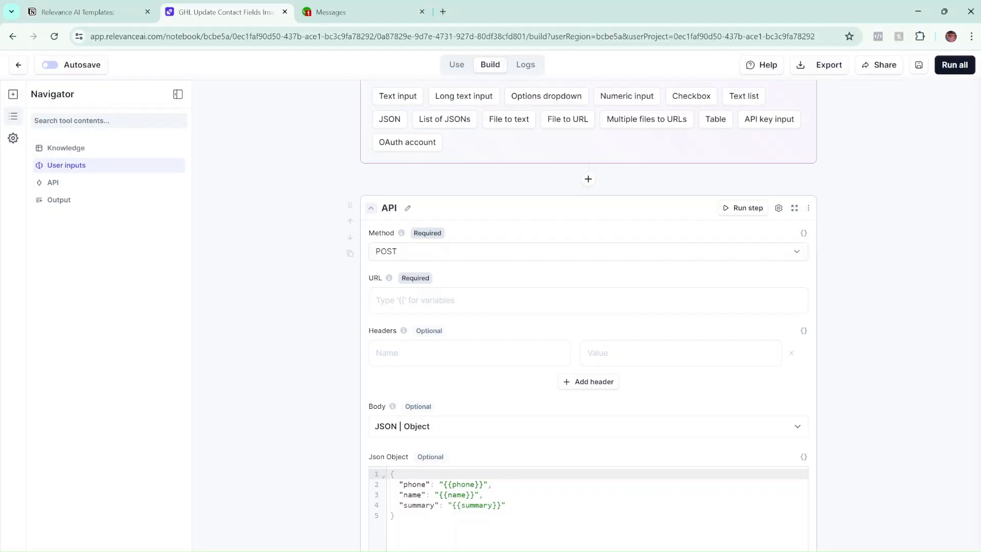
Switch to Zapier and turn the published Insurance Update Custom Fields zap into an editable draft.
scroll(466, 293, up, 6)
scroll(466, 293, down, 9)
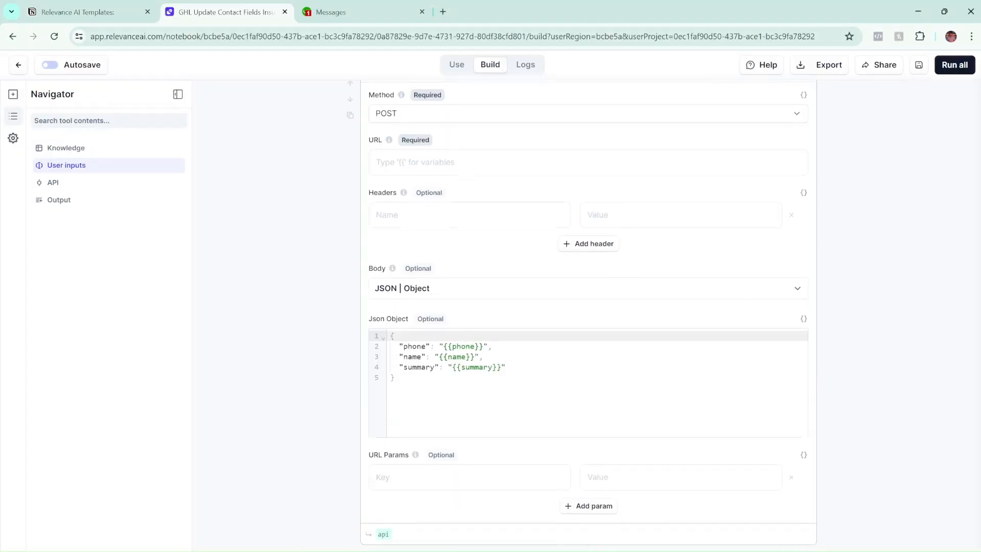
scroll(466, 294, up, 1)
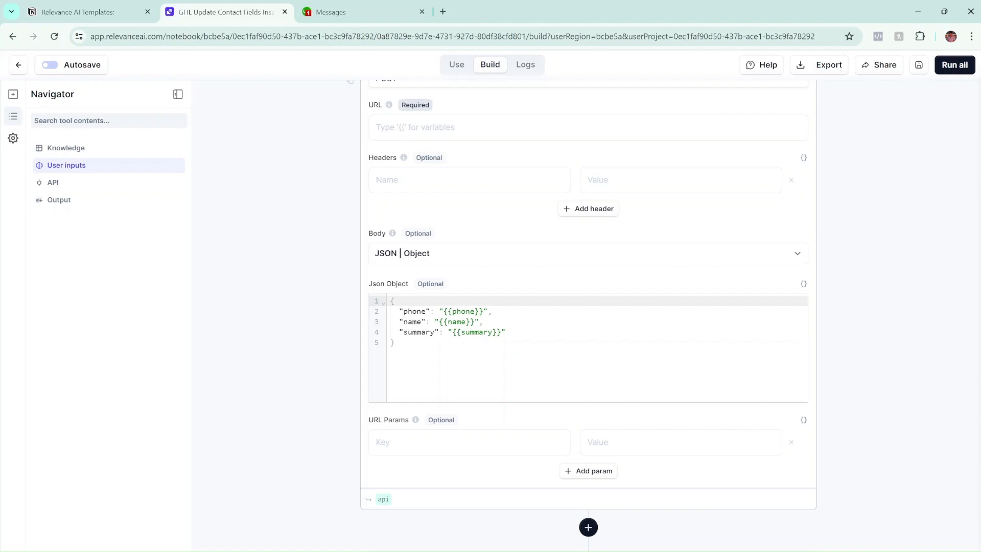
scroll(588, 306, up, 2)
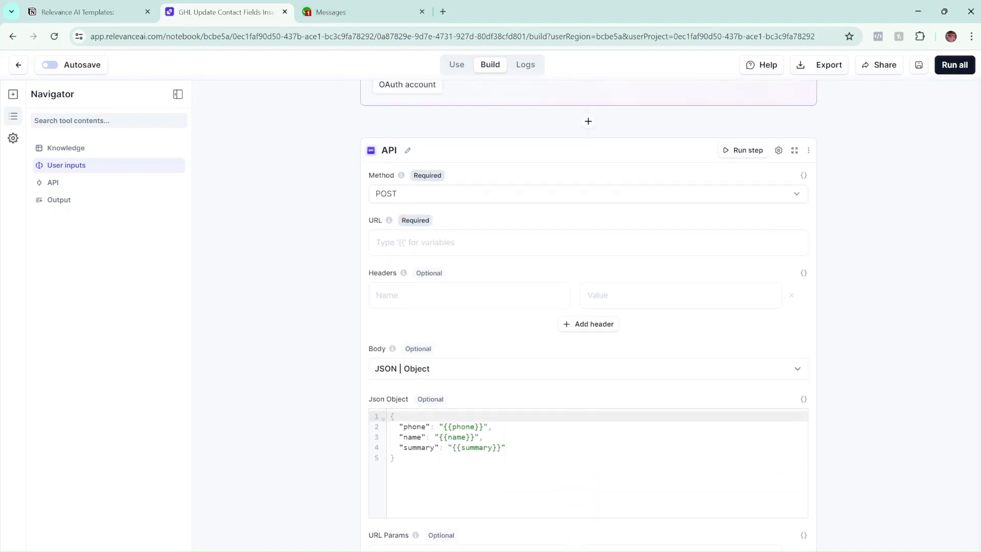
mouse_move(519, 551)
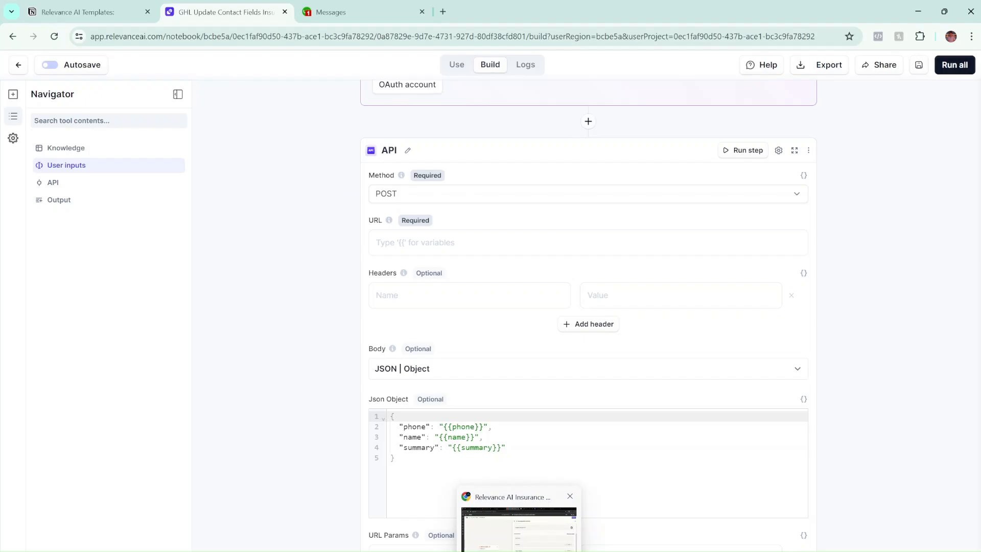
click(519, 526)
scroll(798, 342, up, 2)
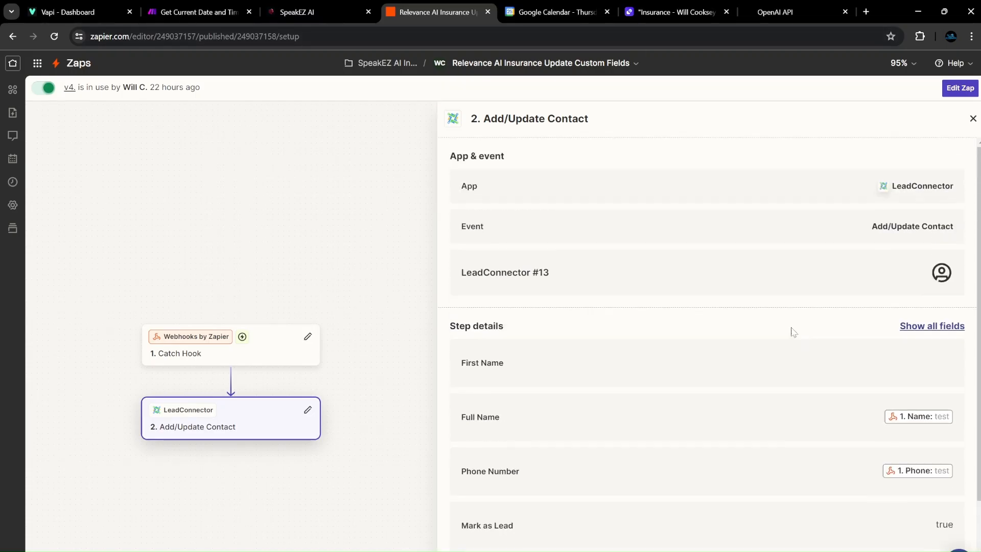
click(957, 88)
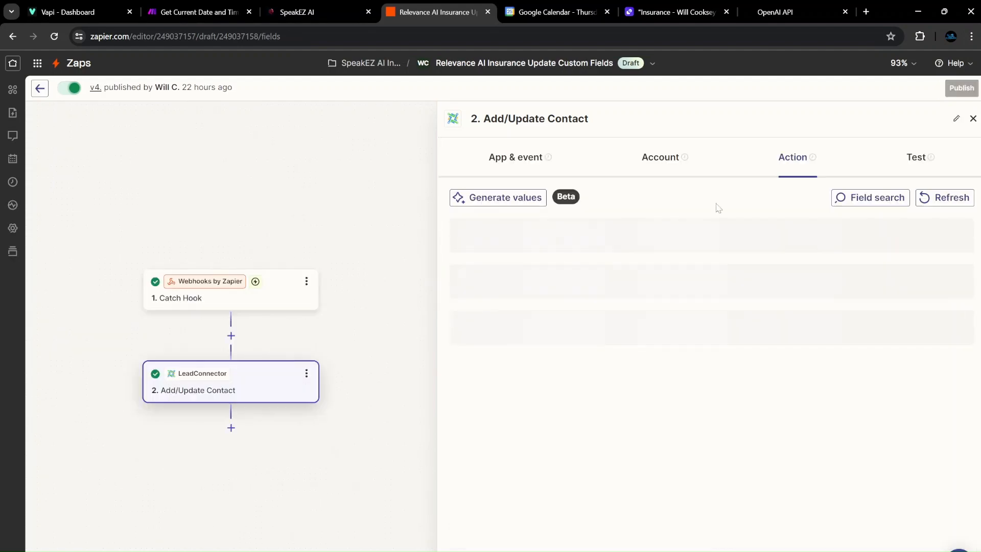
scroll(593, 311, down, 20)
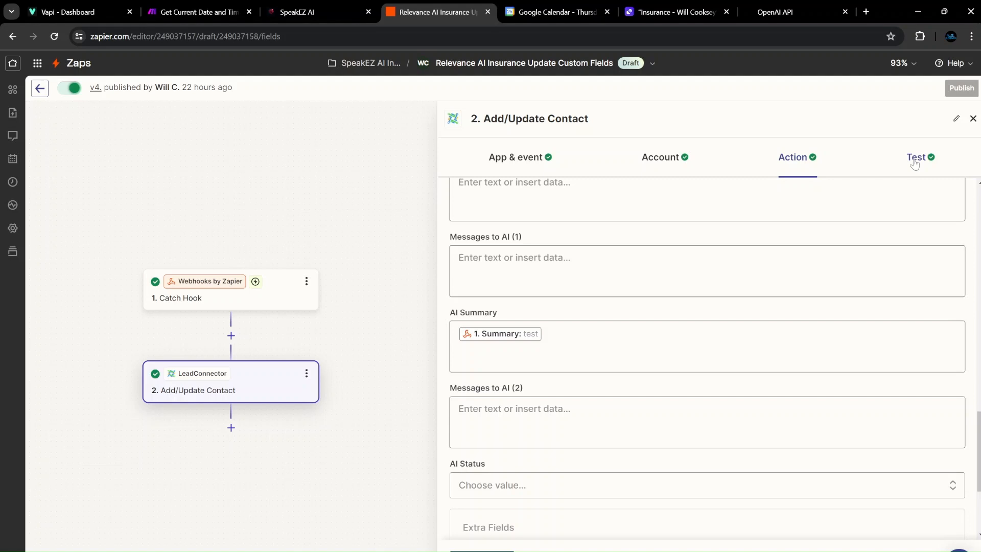
Review the LeadConnector contact step's app, event, connected account and test data.
click(544, 168)
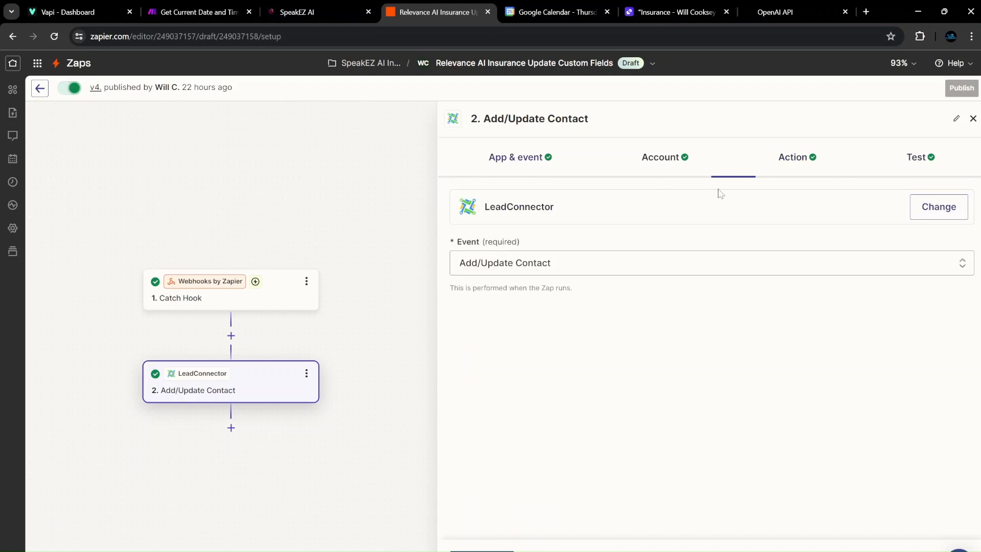
click(919, 157)
scroll(623, 299, down, 3)
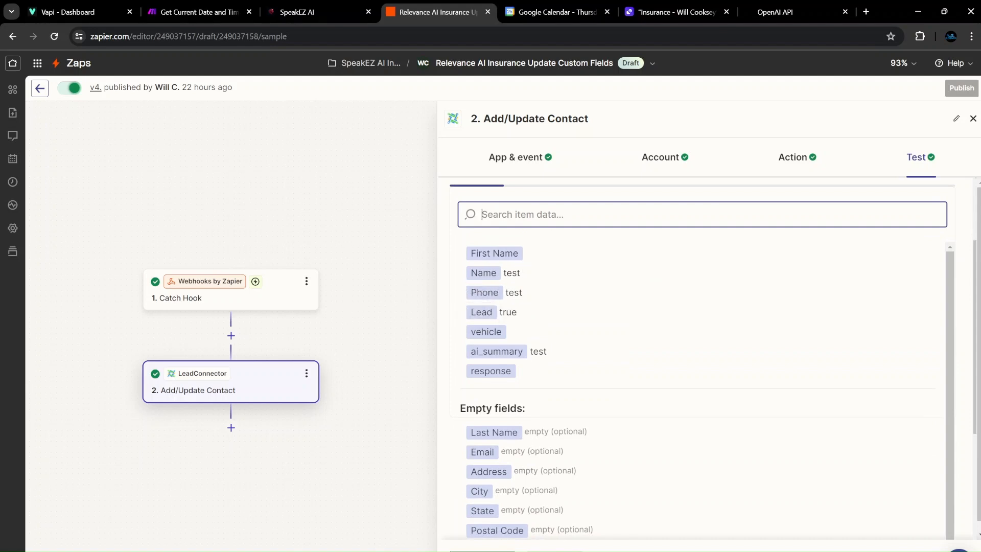
scroll(511, 334, up, 3)
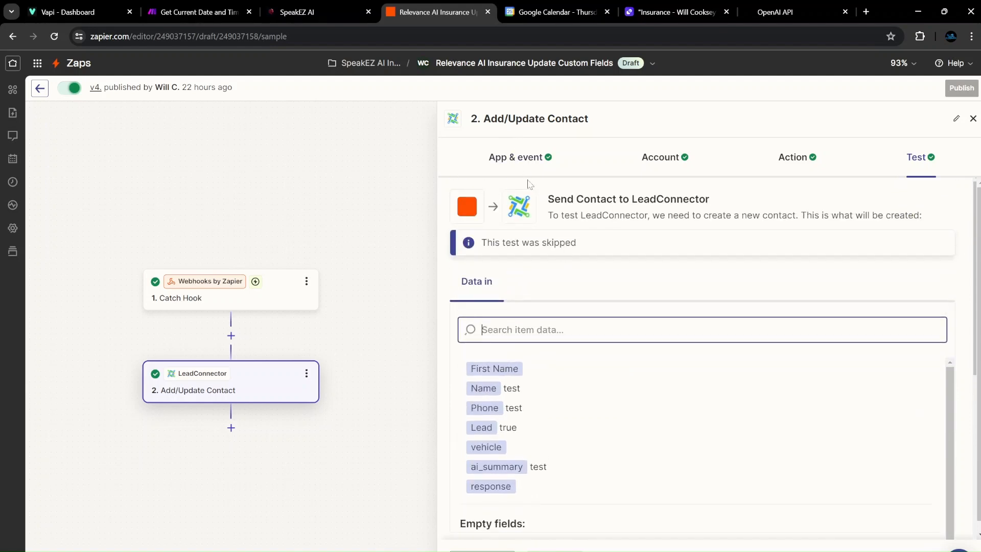
click(528, 159)
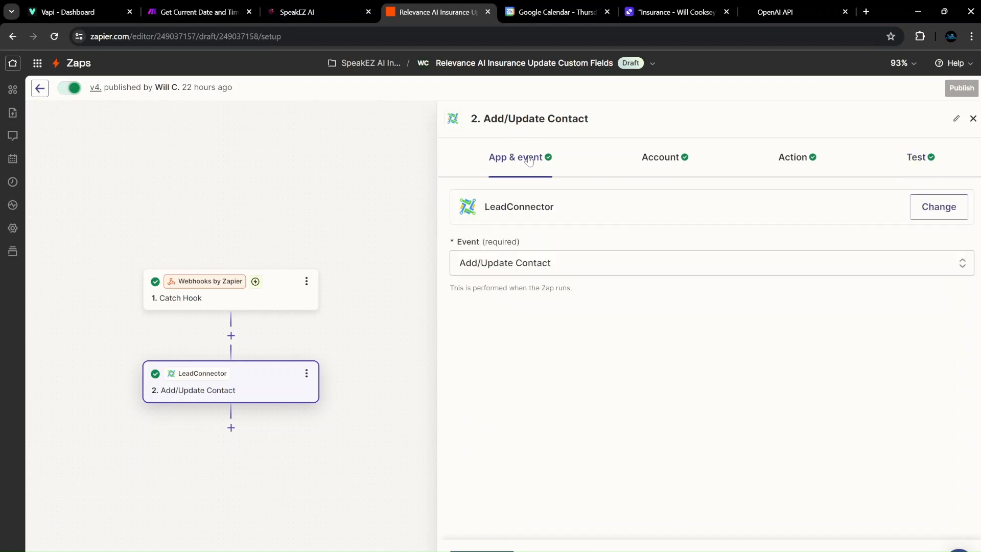
click(661, 164)
Copy the Catch Hook trigger's webhook URL from its Test section.
click(278, 299)
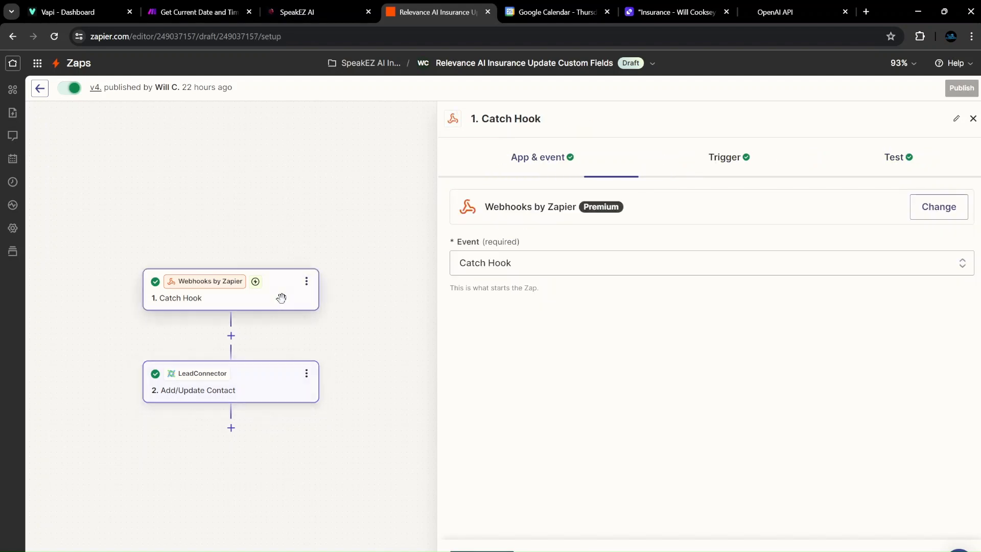
click(727, 156)
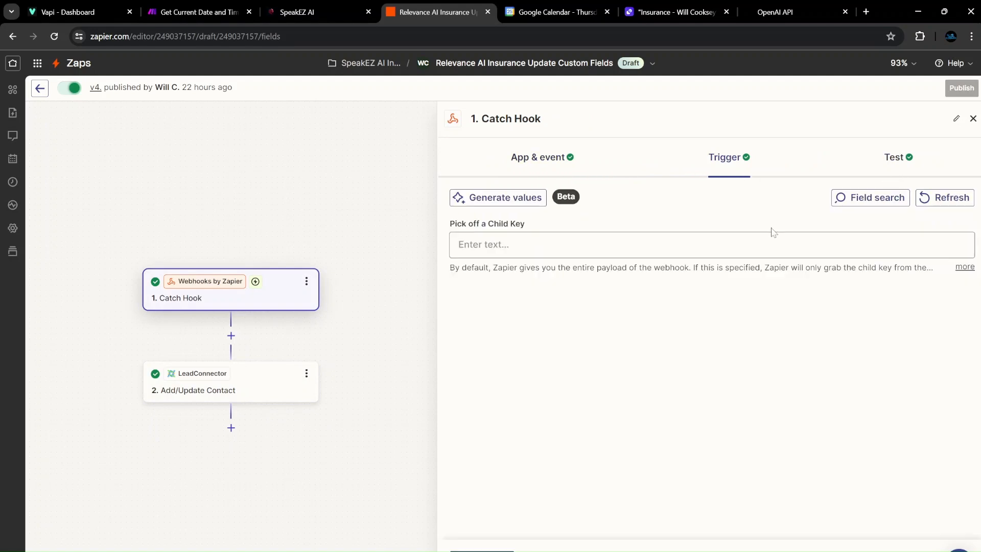
click(896, 158)
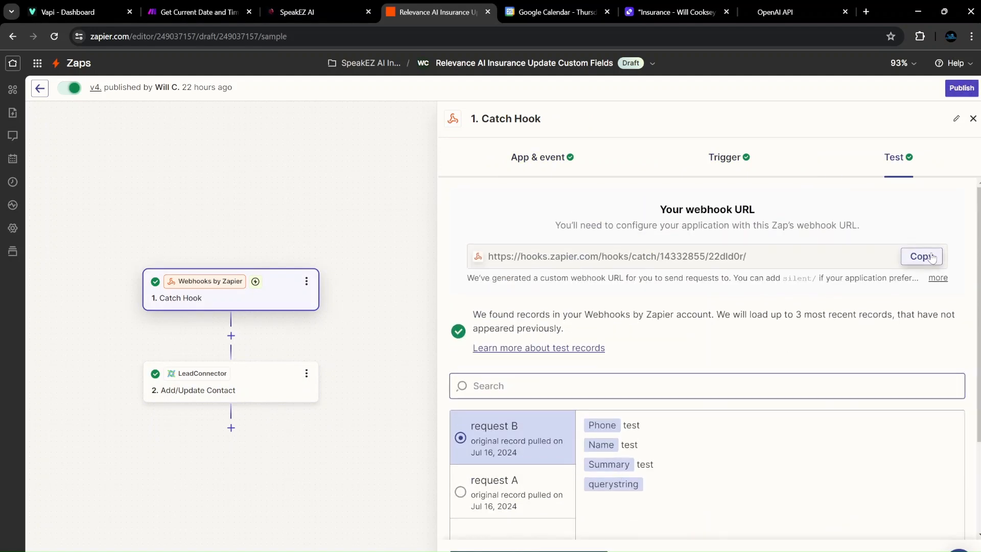
click(928, 258)
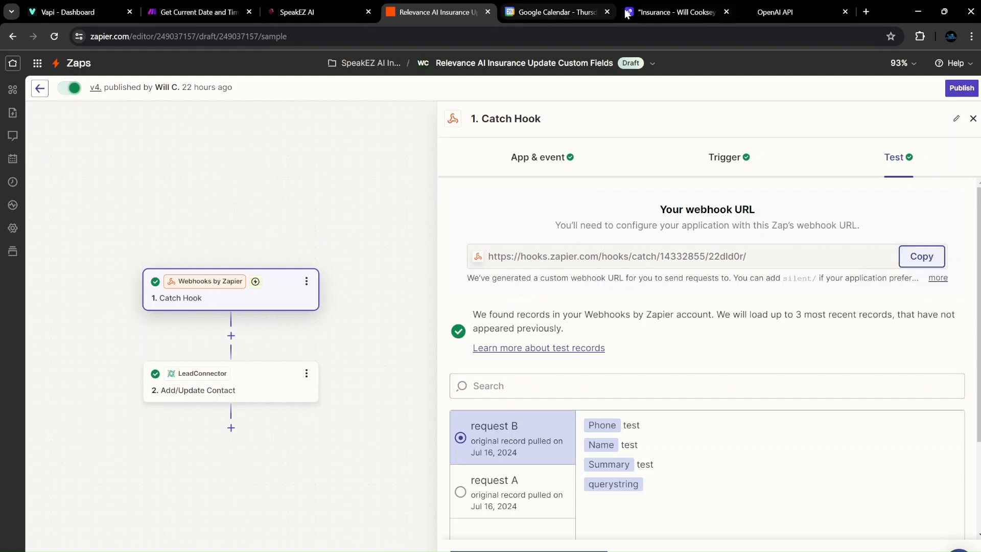
Paste the Zapier webhook URL into the API step's URL, keeping the body as JSON | Object.
key(alt+Tab)
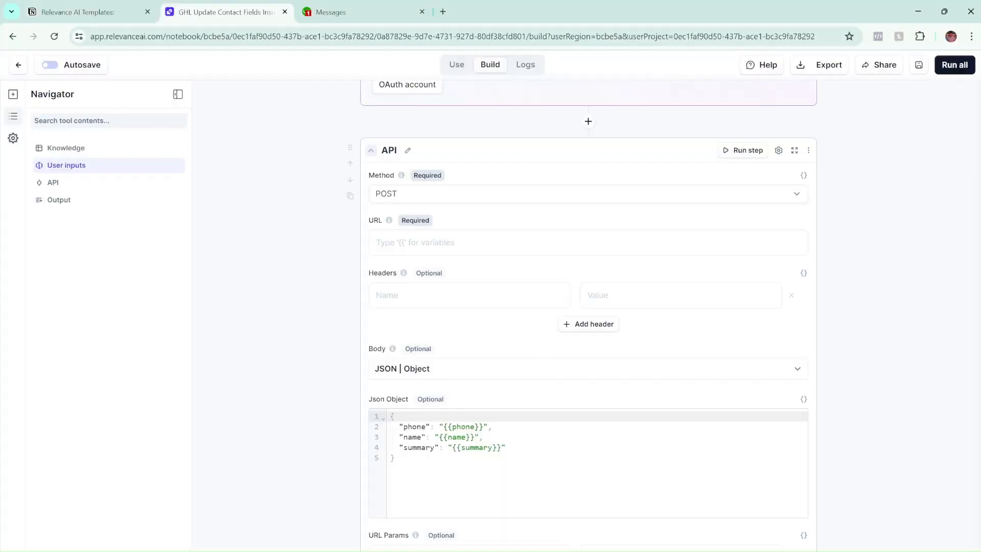
click(414, 243)
key(ctrl+v)
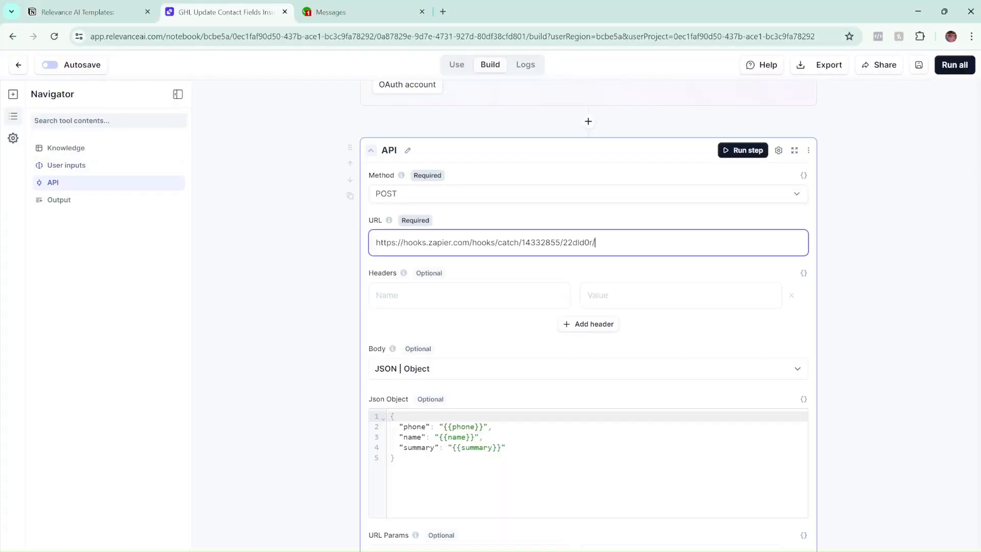
click(480, 324)
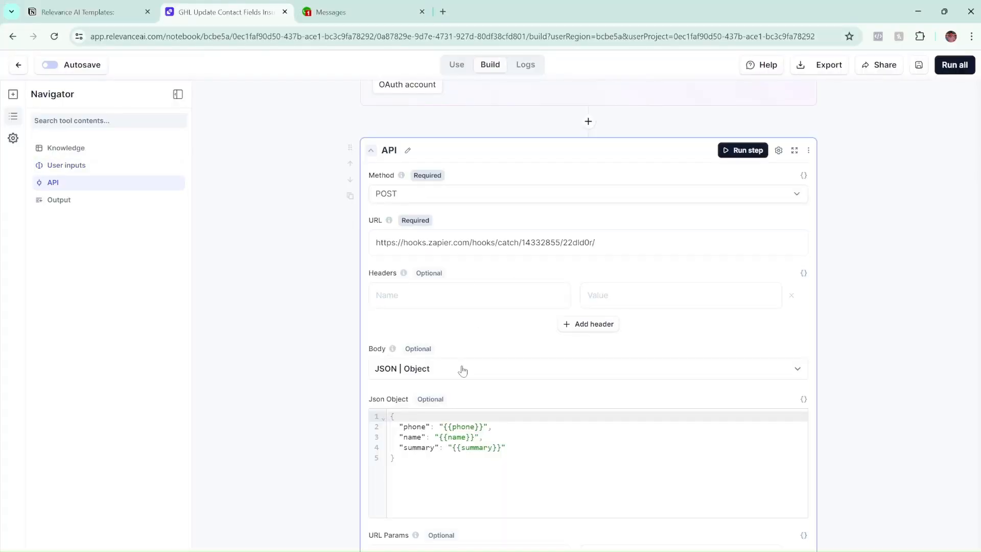
click(573, 367)
click(423, 405)
Save the tool's updated API step.
scroll(470, 449, up, 1)
scroll(506, 459, up, 7)
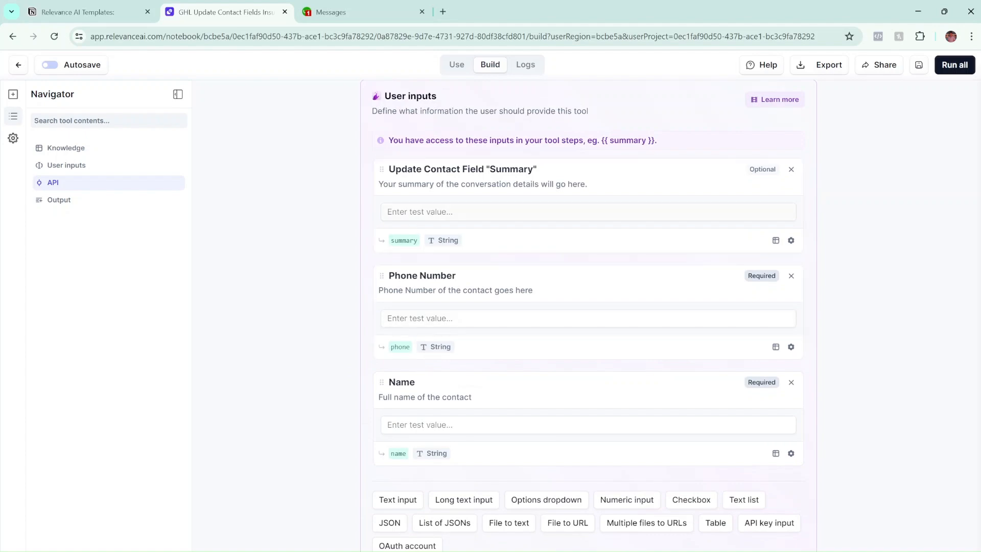
scroll(422, 367, down, 10)
scroll(335, 368, up, 10)
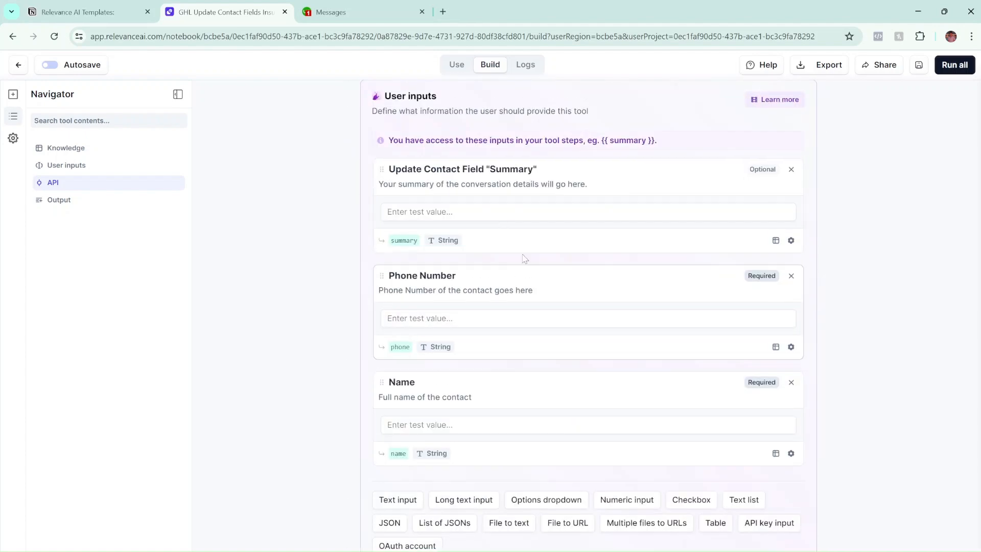
scroll(500, 310, down, 9)
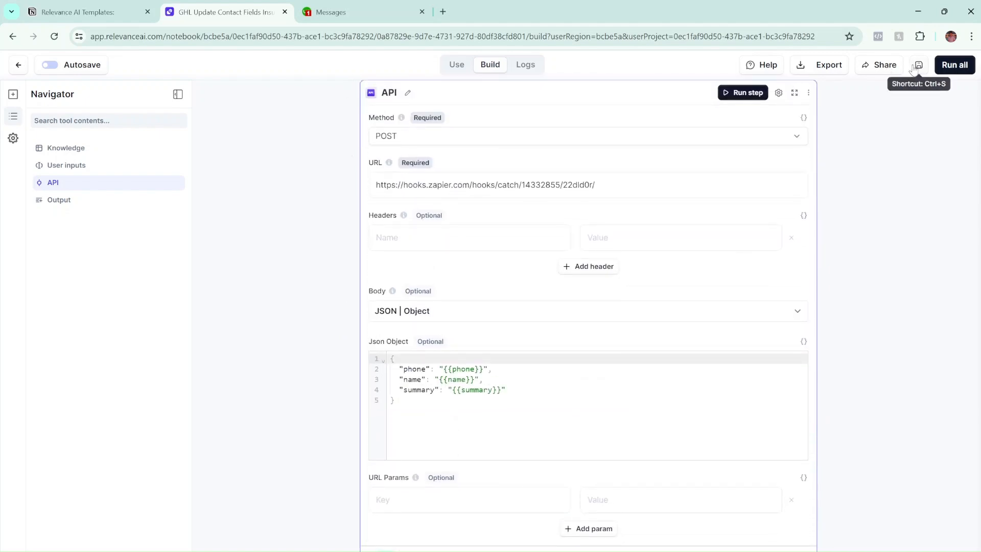
scroll(478, 435, up, 4)
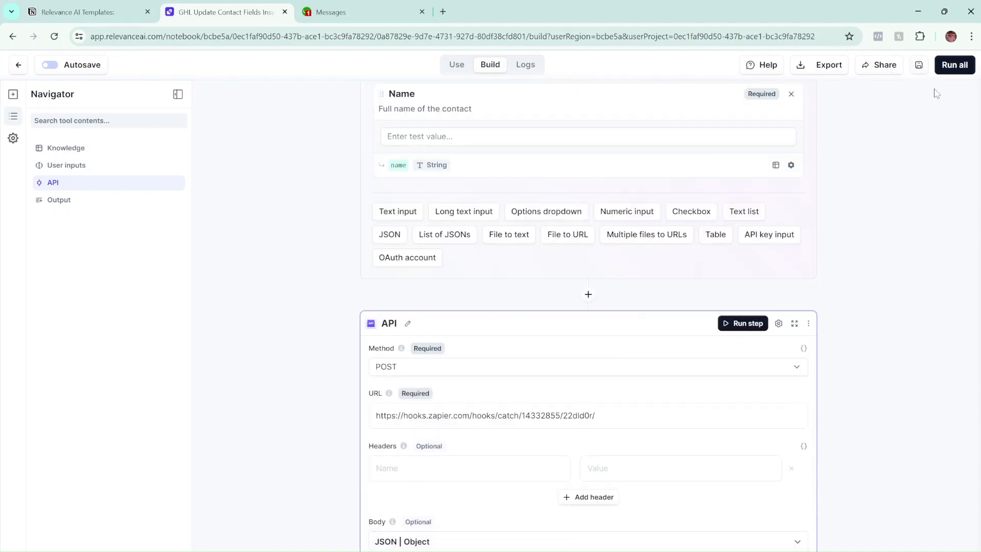
click(919, 65)
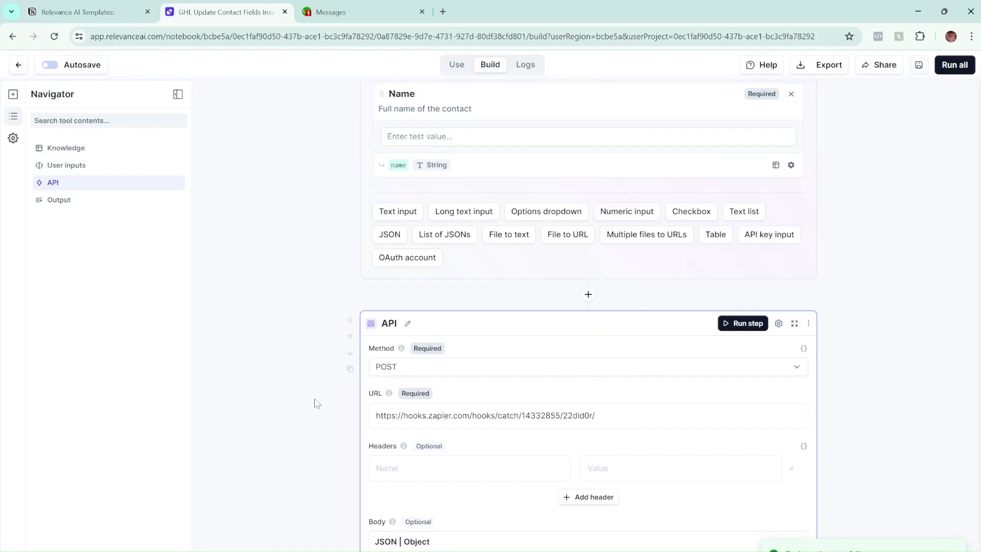
Go back to the Relevance AI tools list after a quick look at the Zapier editor.
scroll(445, 364, up, 3)
scroll(274, 257, up, 5)
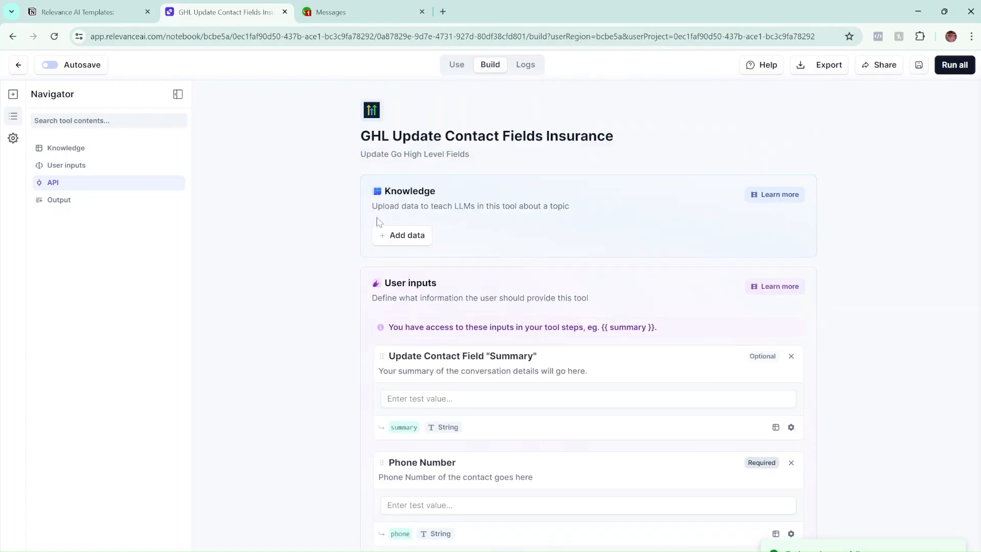
click(18, 65)
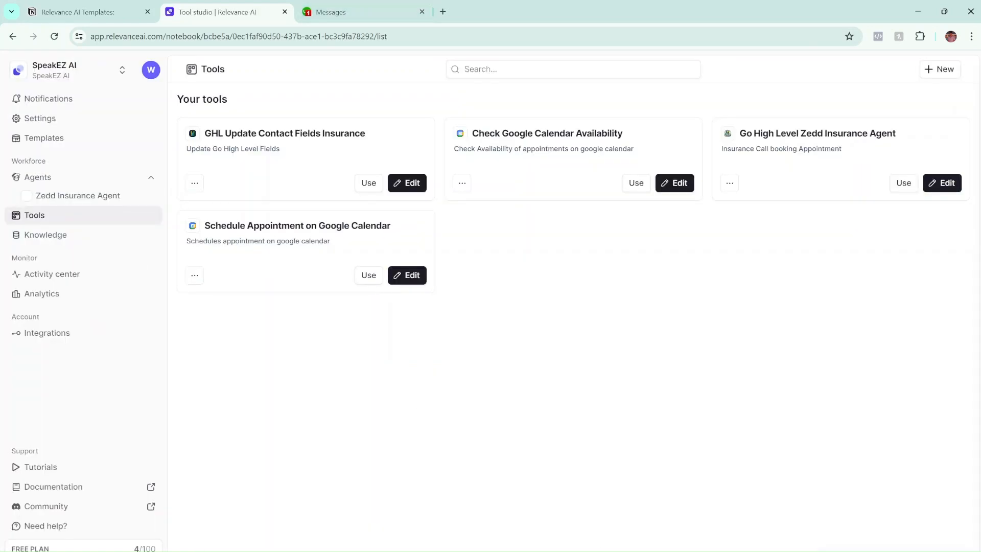
key(alt+Tab)
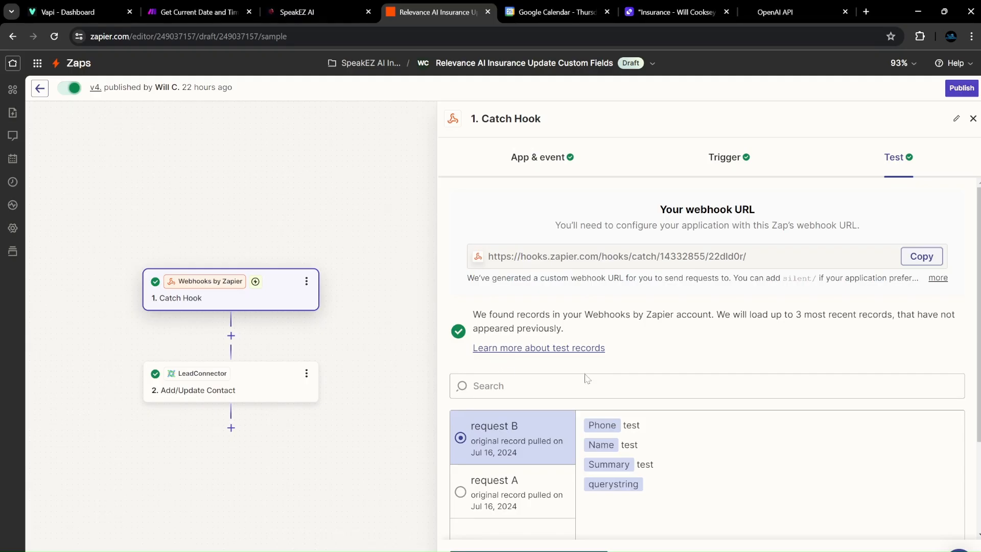
scroll(498, 322, down, 2)
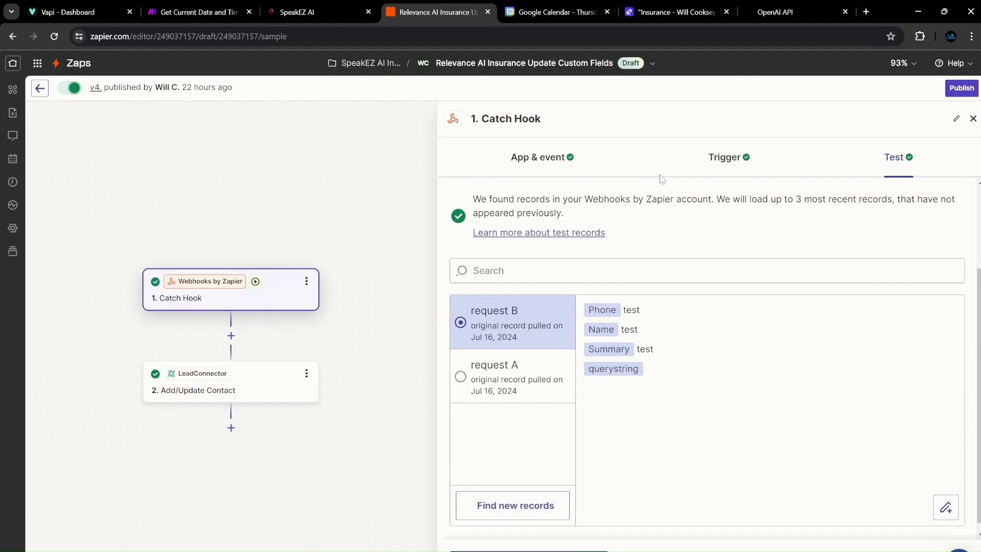
click(590, 535)
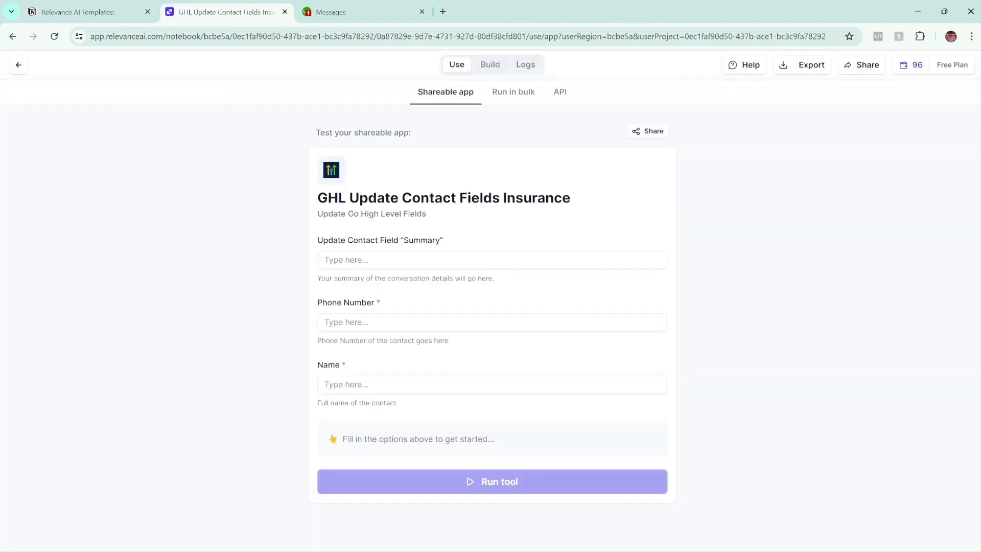
Run the tool with Summary 't', a test phone number and a test name.
click(492, 260)
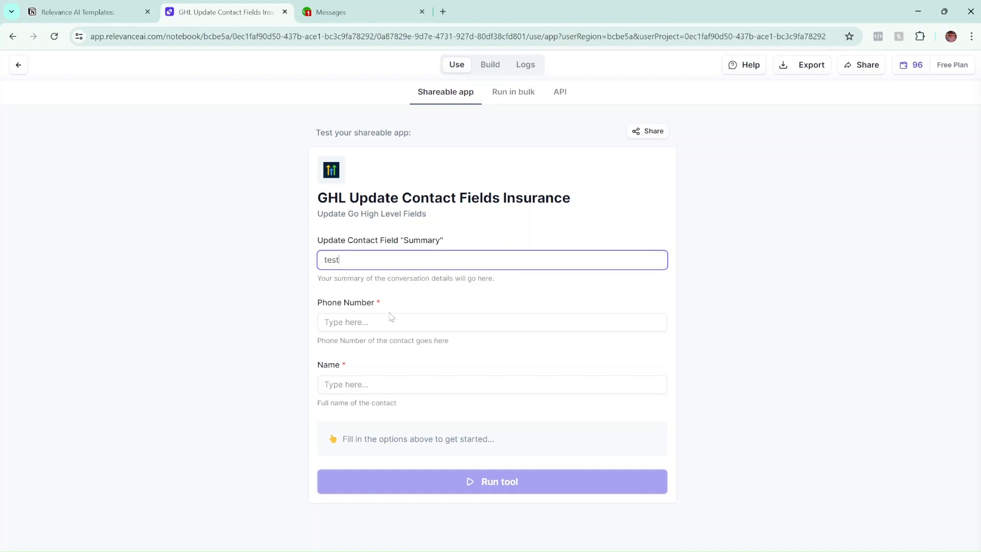
key(Tab)
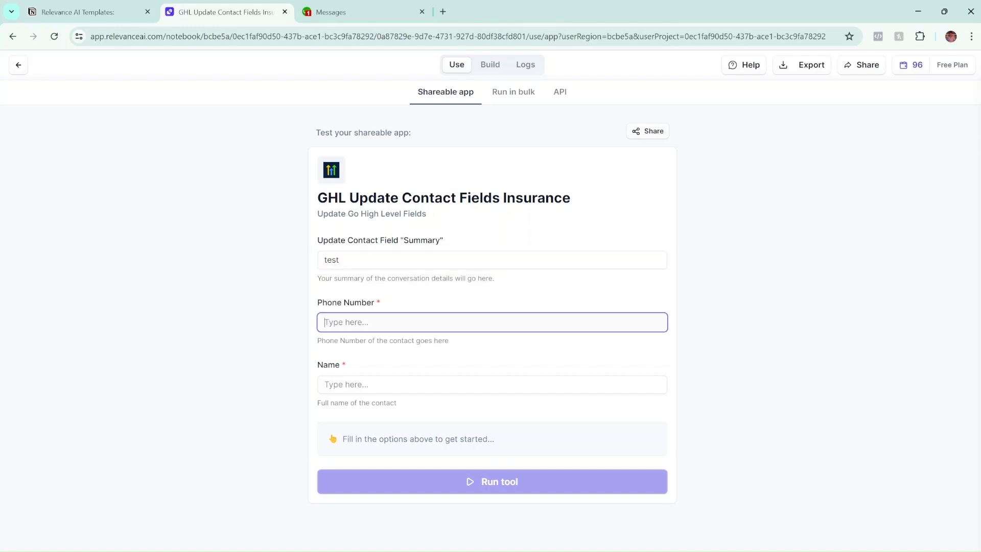
click(350, 383)
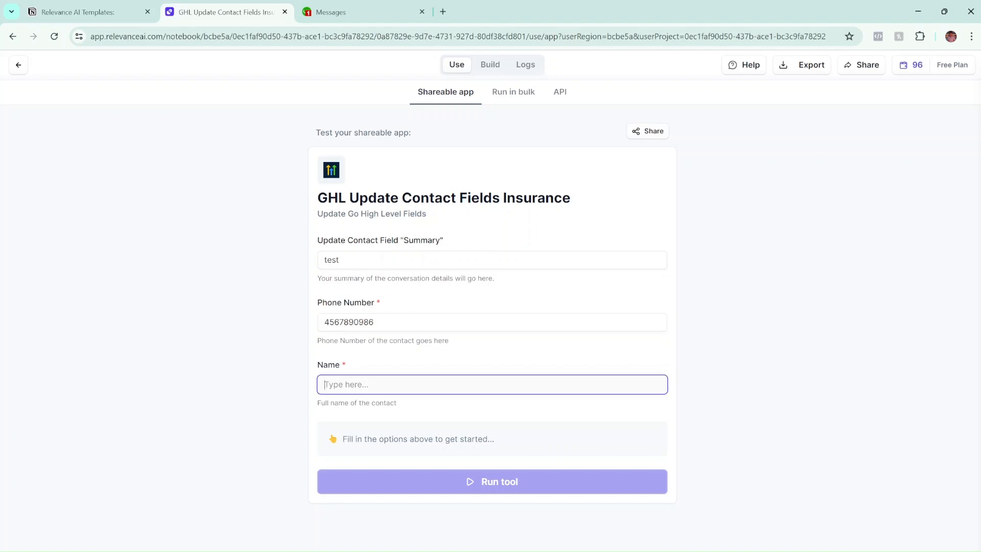
text(test)
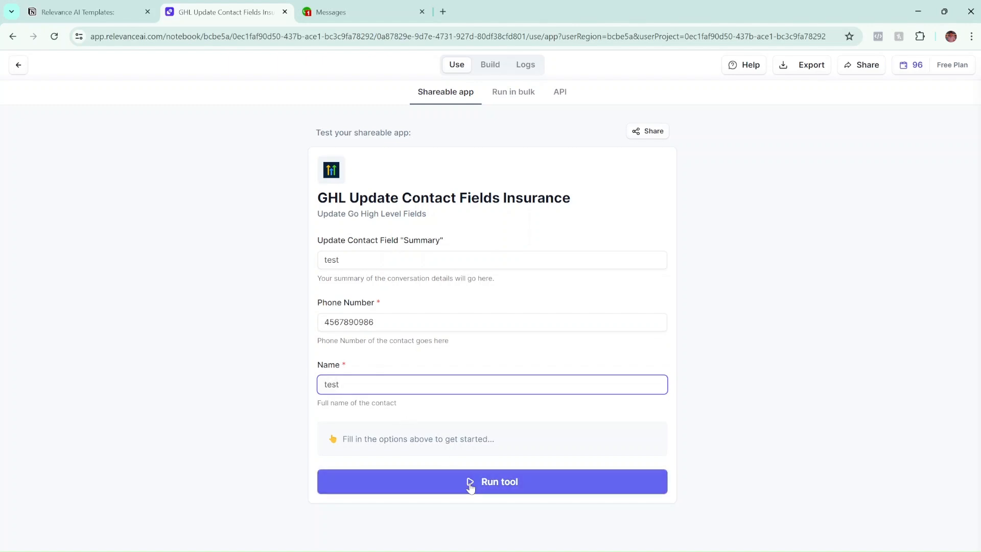
click(471, 483)
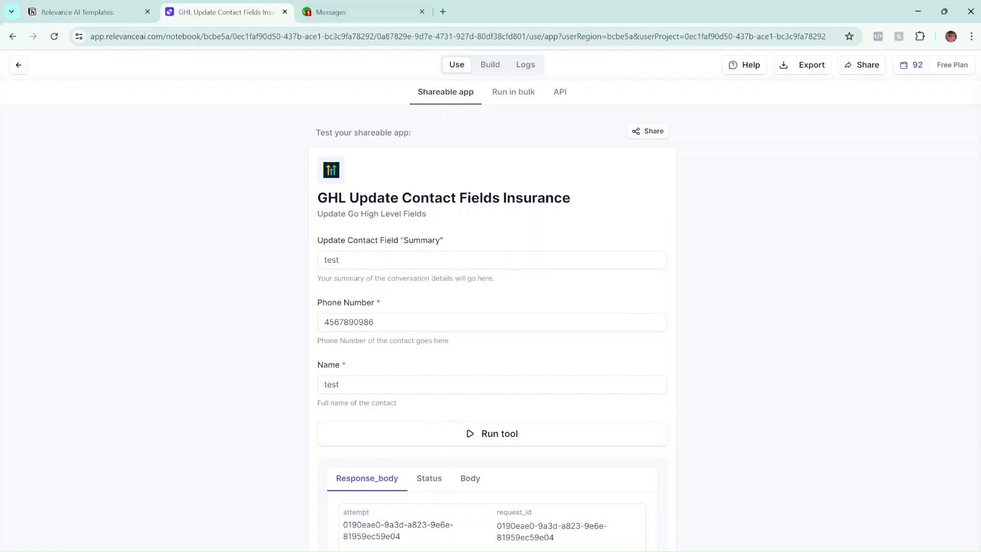
key(alt+Tab)
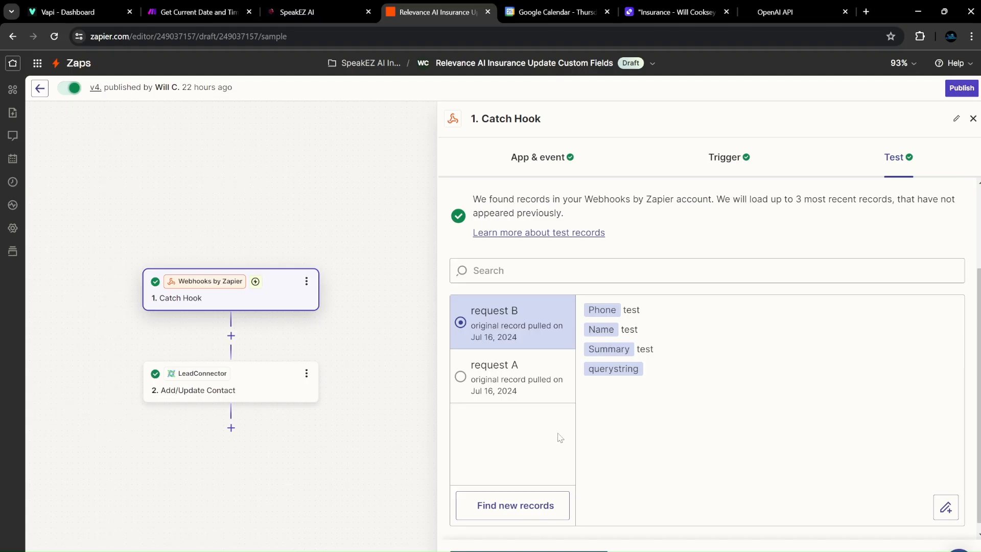
Use the newest request D as the Catch Hook sample and publish the zap as v5.
click(510, 503)
click(525, 322)
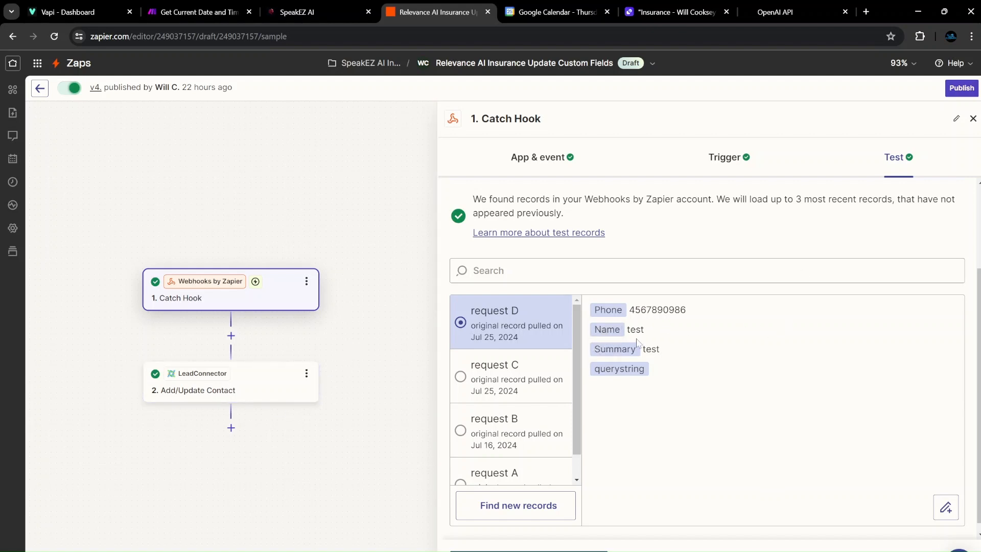
click(961, 89)
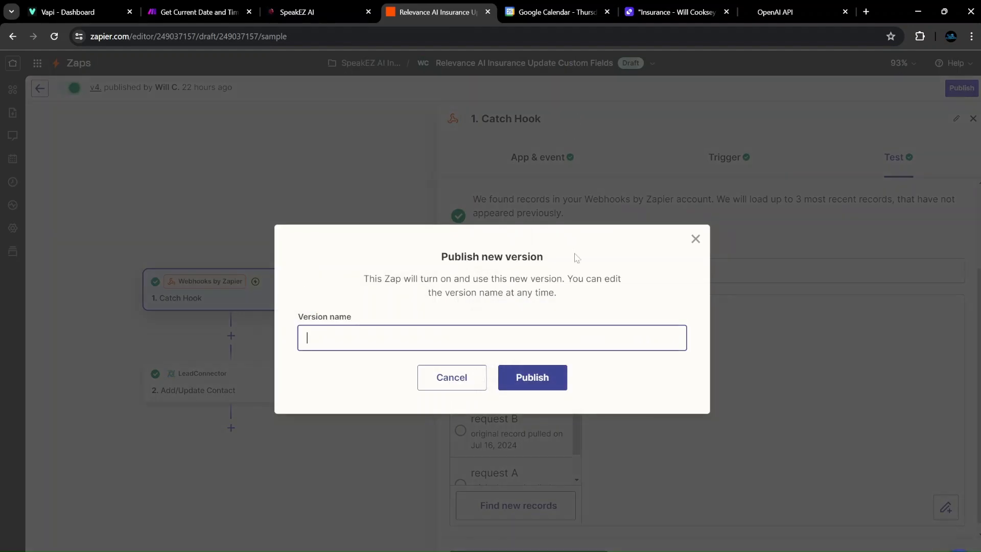
click(565, 376)
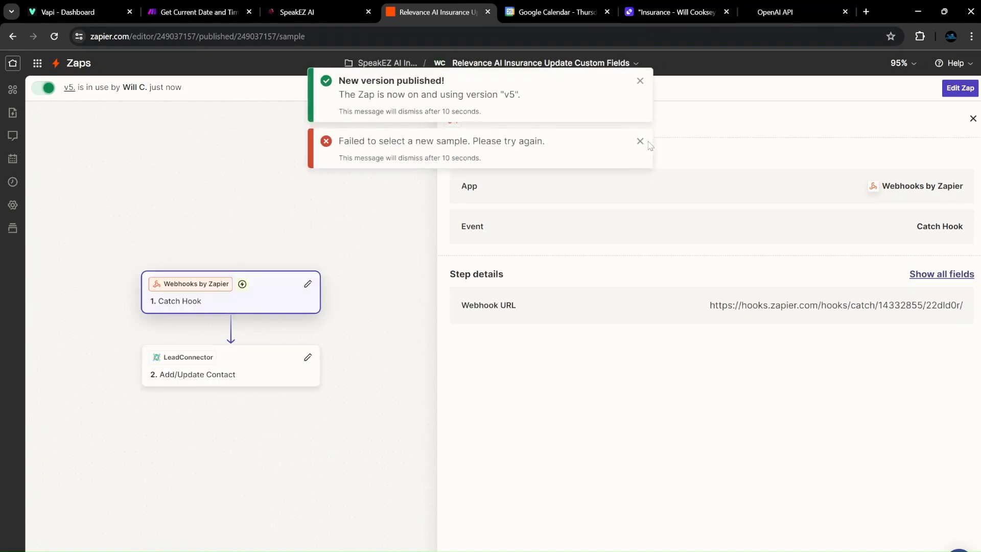
click(640, 141)
click(640, 81)
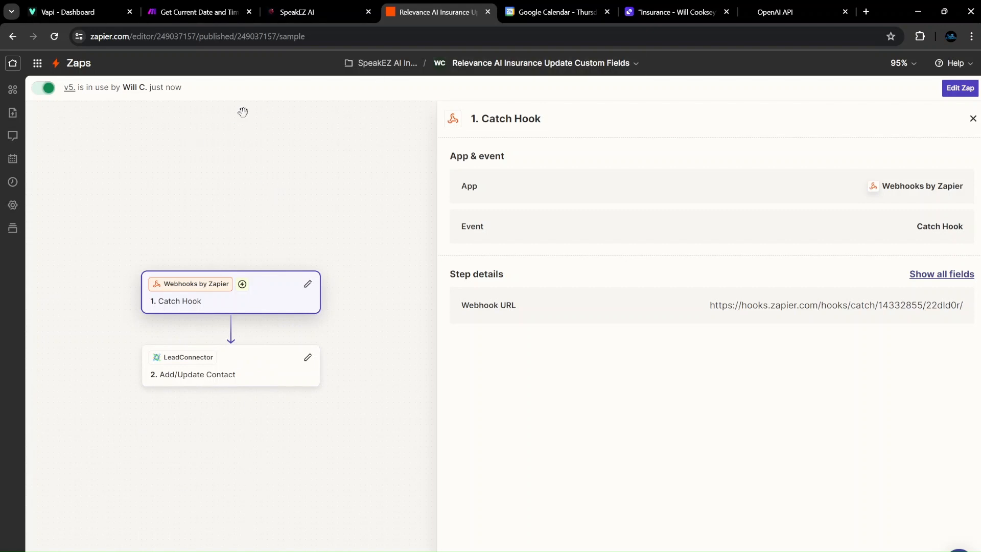
Clear the Summary, Phone Number and Name test values from the Relevance AI tool form.
click(676, 12)
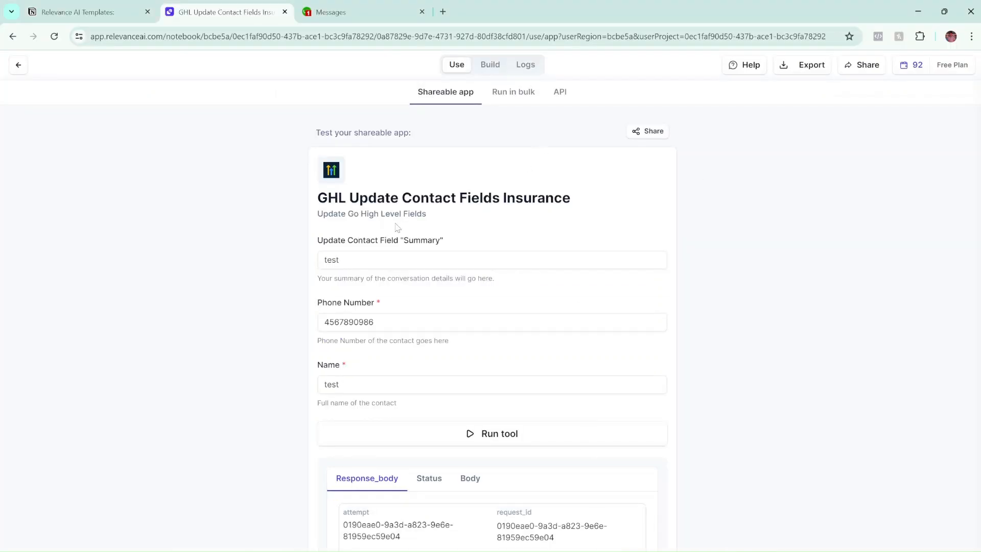
key(shift+Tab)
key(BackSpace)
key(shift+Tab)
key(BackSpace)
click(378, 303)
drag(376, 312, 275, 323)
key(BackSpace)
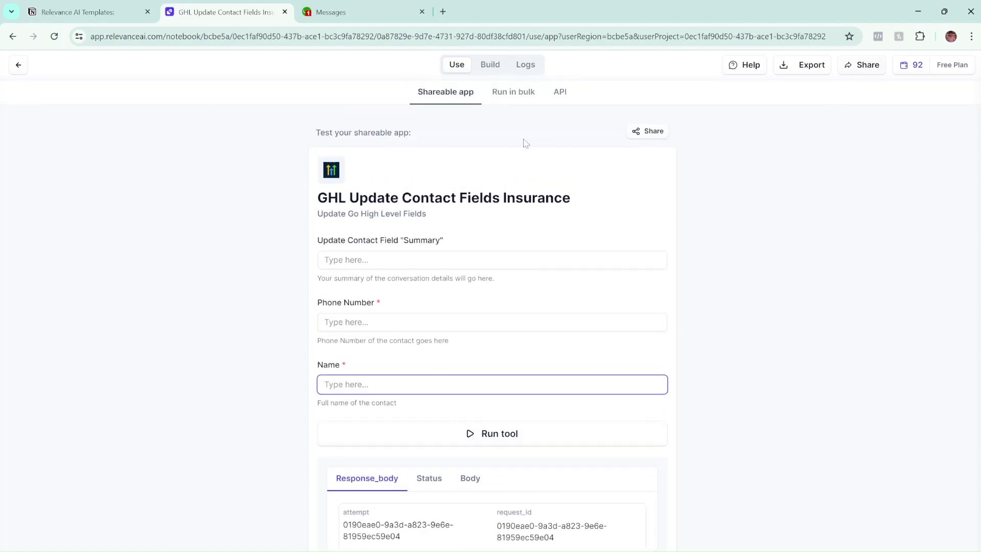
click(18, 65)
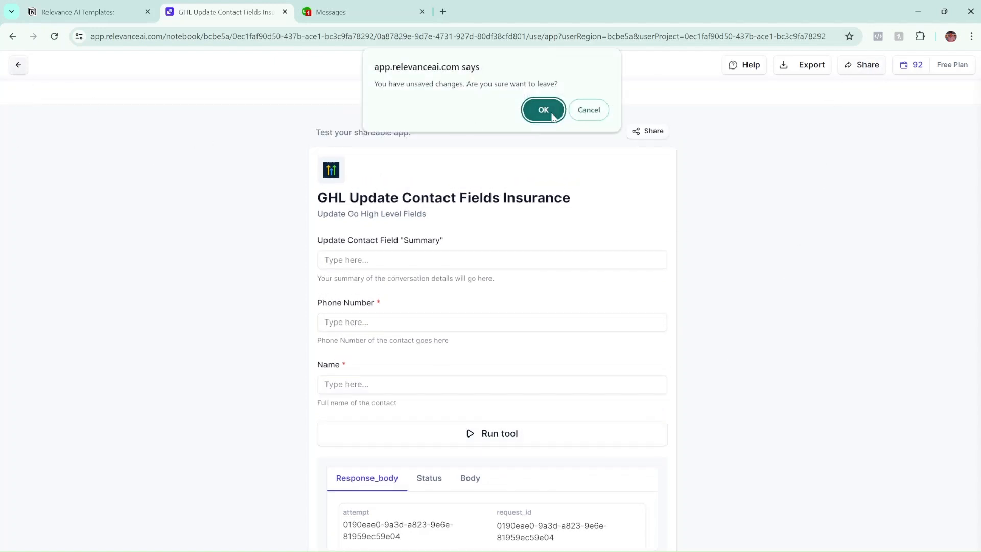
Confirm leaving the tool page despite unsaved changes.
click(541, 110)
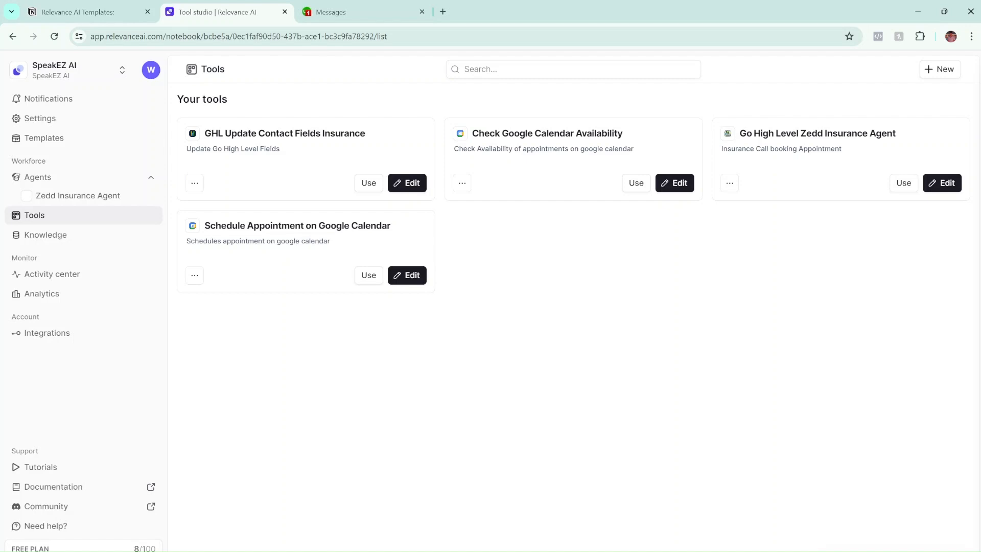
Open the Go High Level Zedd Insurance Agent tool and inspect its inputs and Message default settings.
mouse_move(518, 551)
click(936, 182)
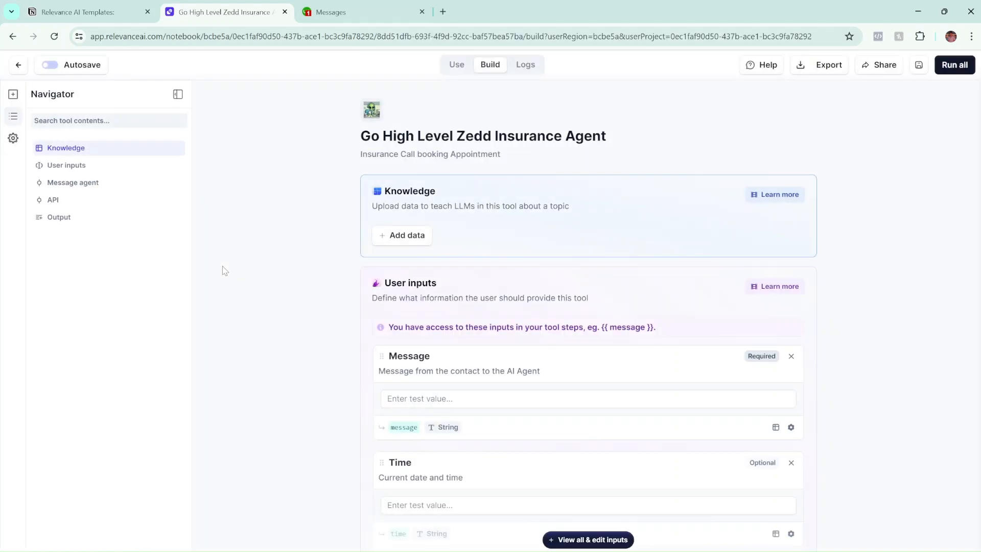
scroll(295, 216, down, 3)
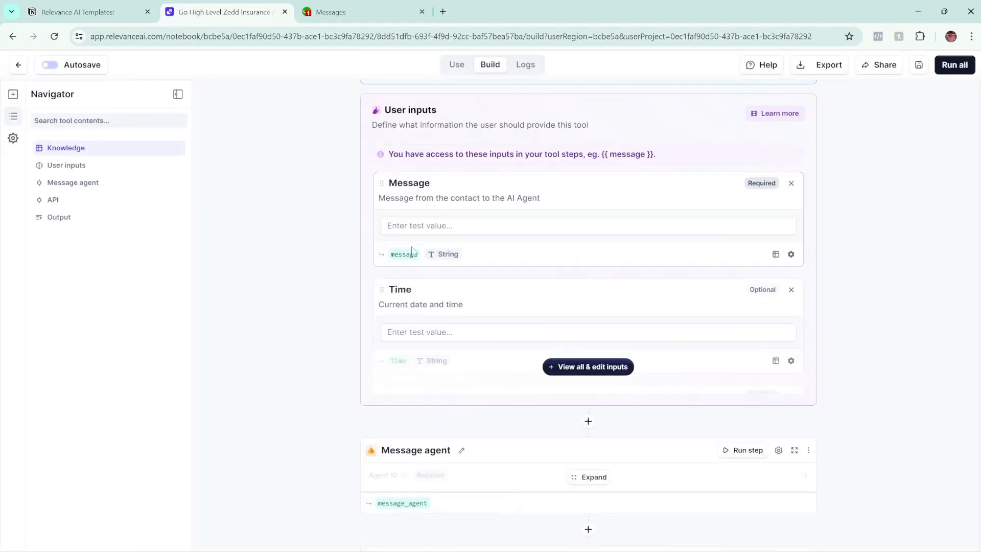
click(618, 370)
scroll(512, 145, down, 2)
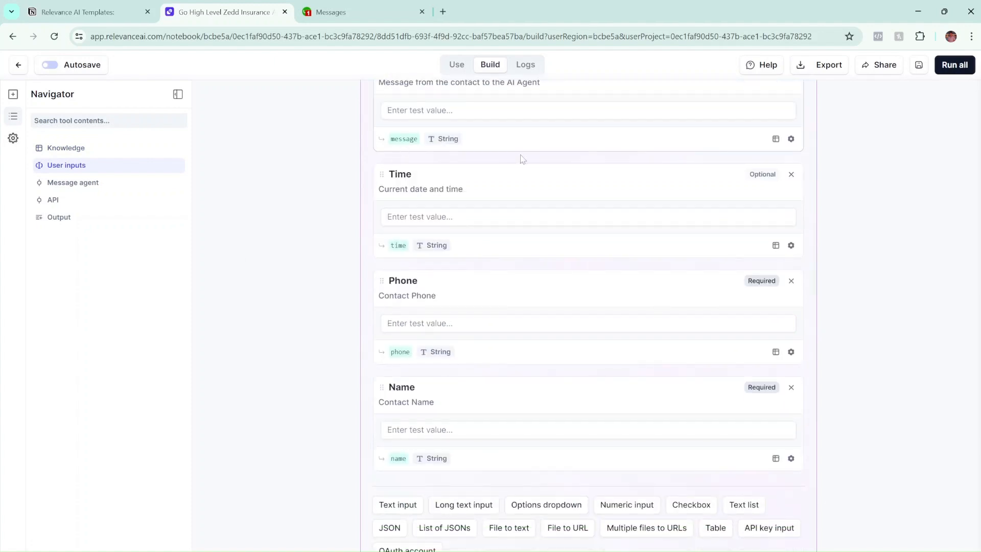
scroll(514, 164, up, 1)
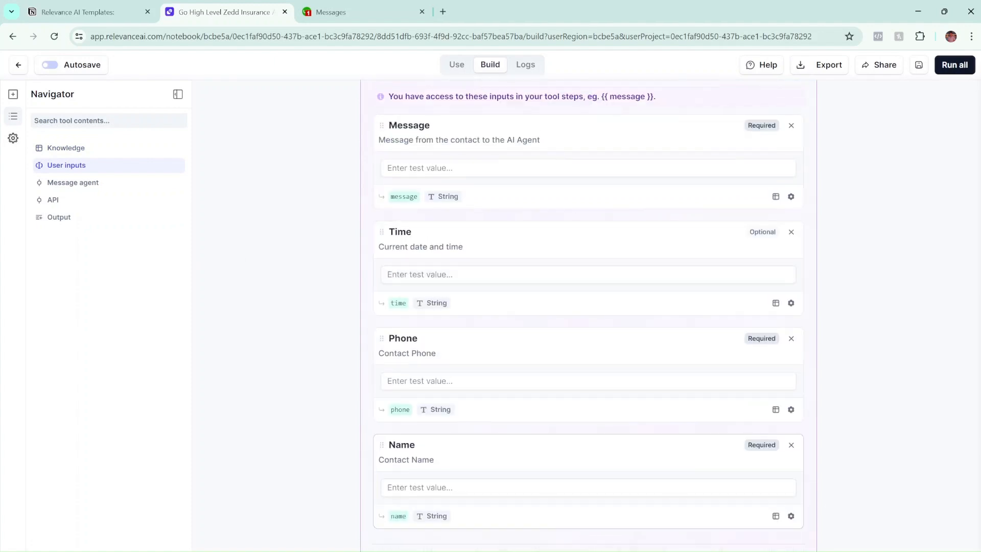
click(790, 197)
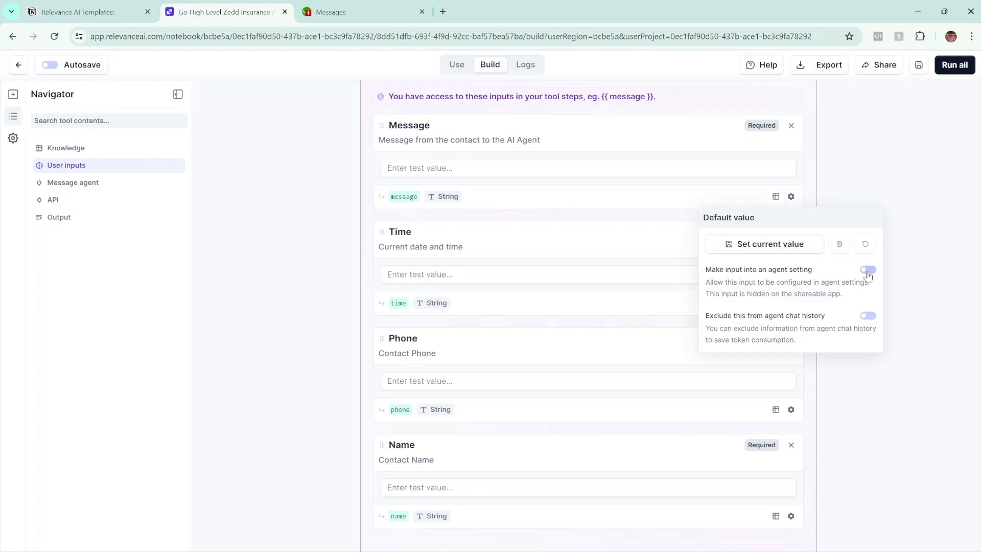
click(931, 304)
Expand the tool's Message agent step.
scroll(733, 295, up, 1)
scroll(588, 306, up, 2)
scroll(588, 306, down, 4)
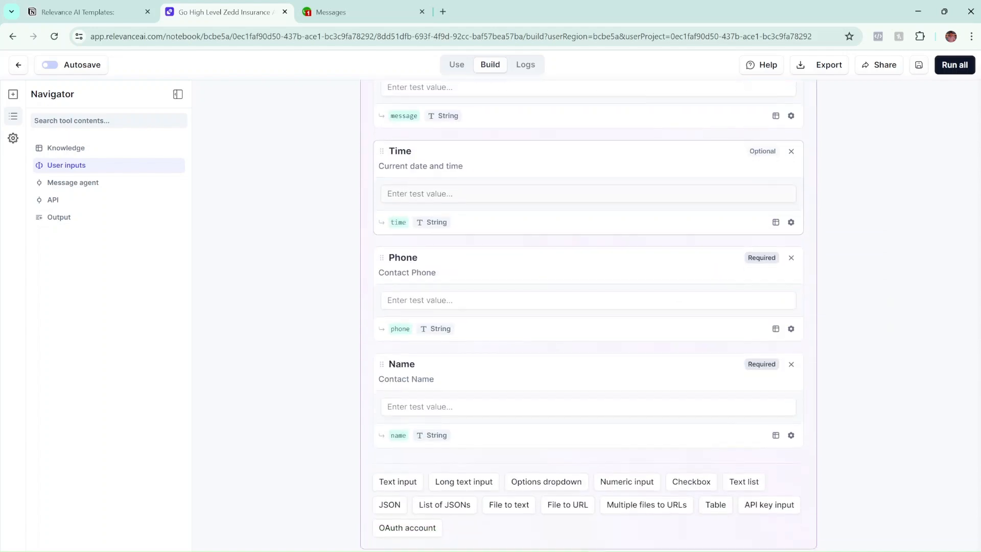
scroll(587, 307, up, 2)
scroll(484, 213, down, 1)
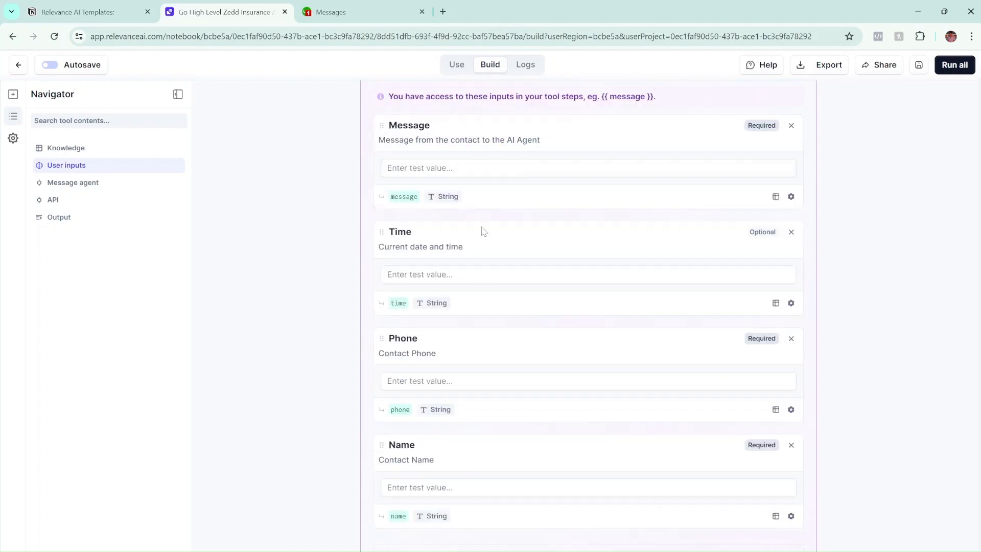
scroll(514, 271, up, 1)
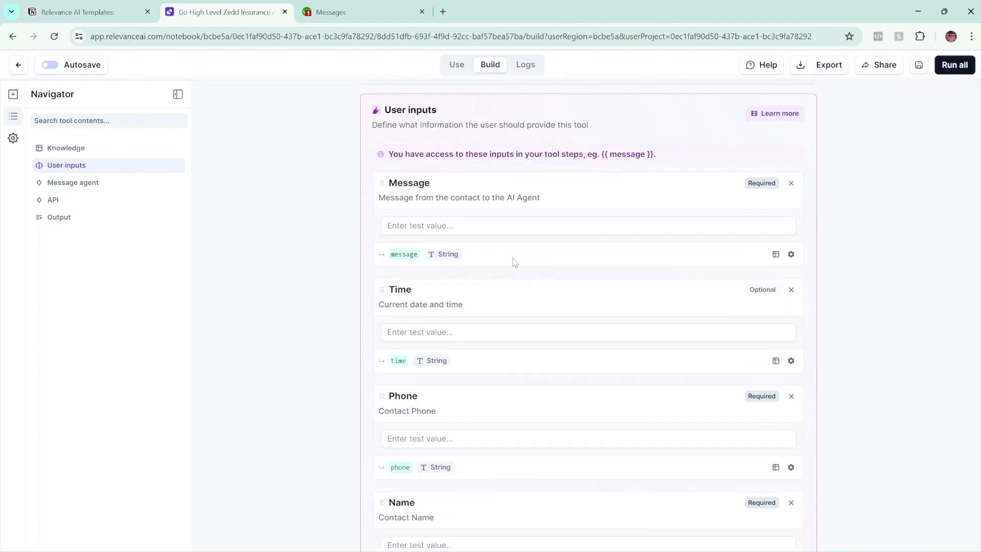
scroll(518, 245, down, 2)
scroll(505, 360, down, 6)
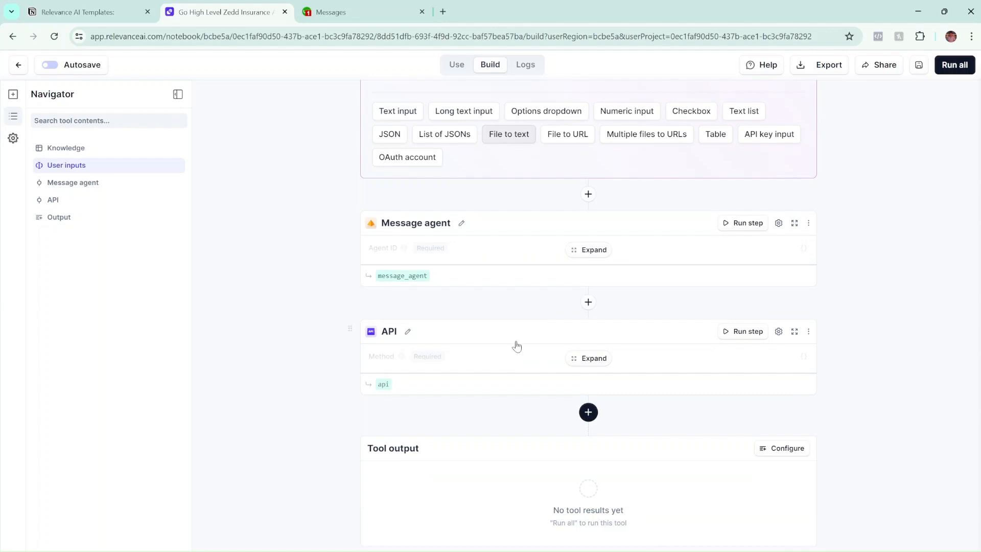
click(587, 247)
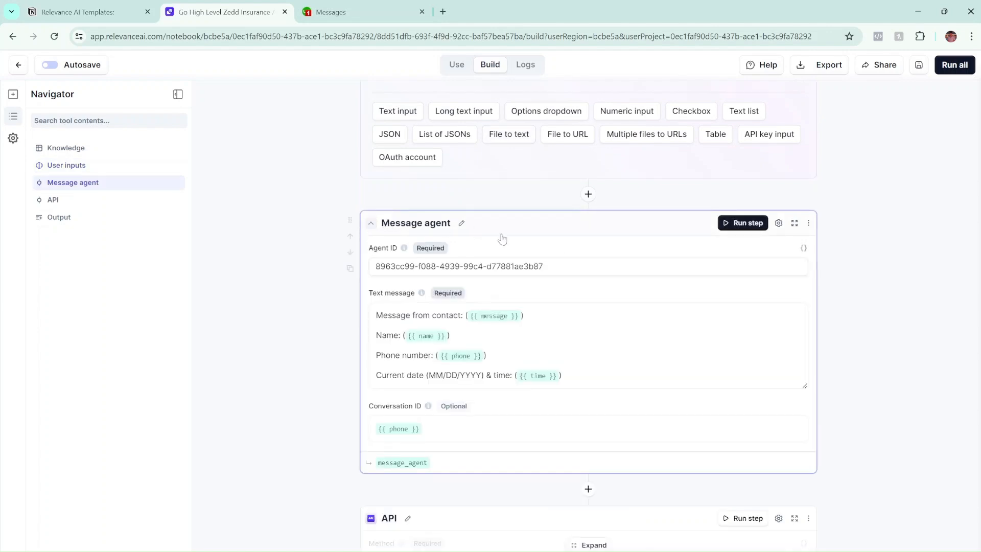
Clear the existing Agent ID value in the Message agent step.
click(555, 266)
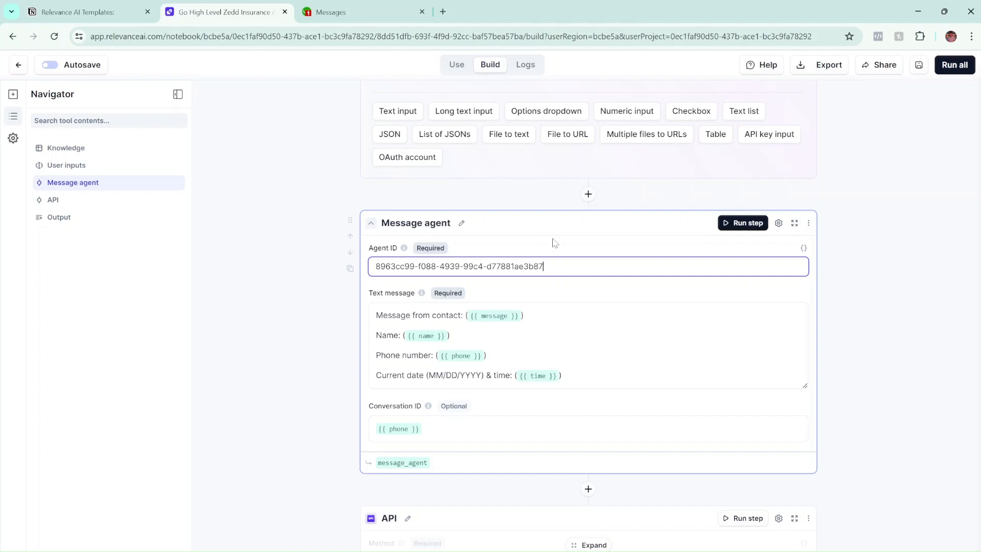
click(555, 243)
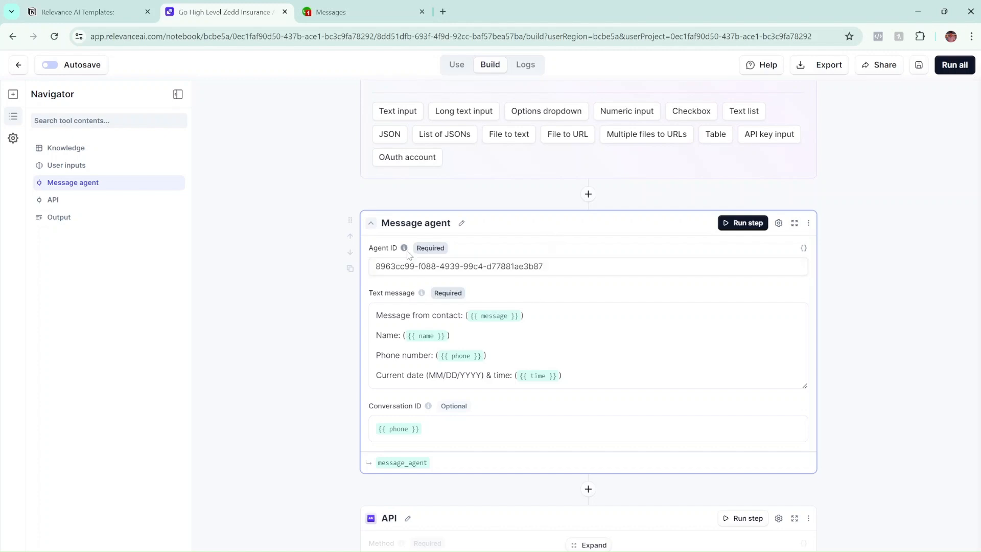
mouse_move(407, 254)
scroll(550, 244, down, 1)
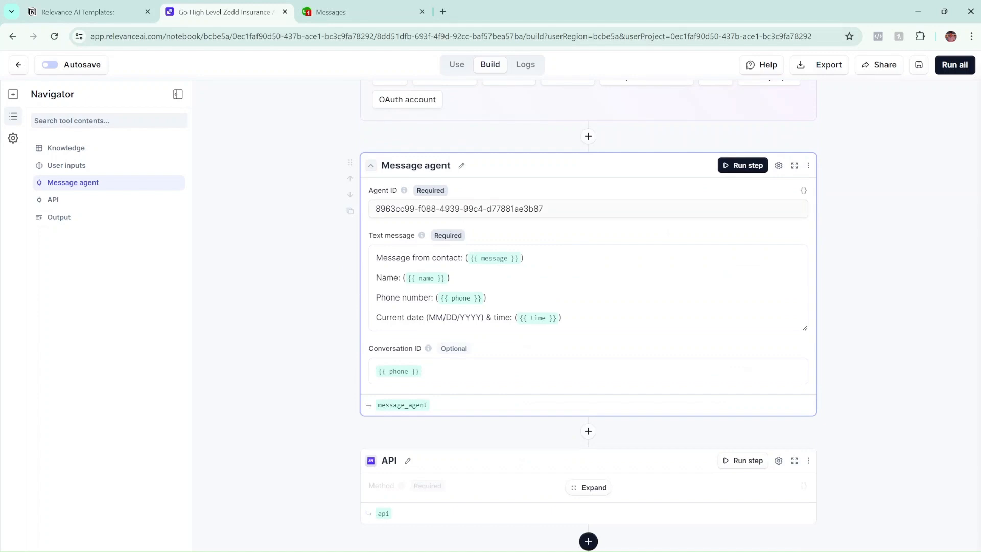
drag(551, 209, 236, 208)
key(BackSpace)
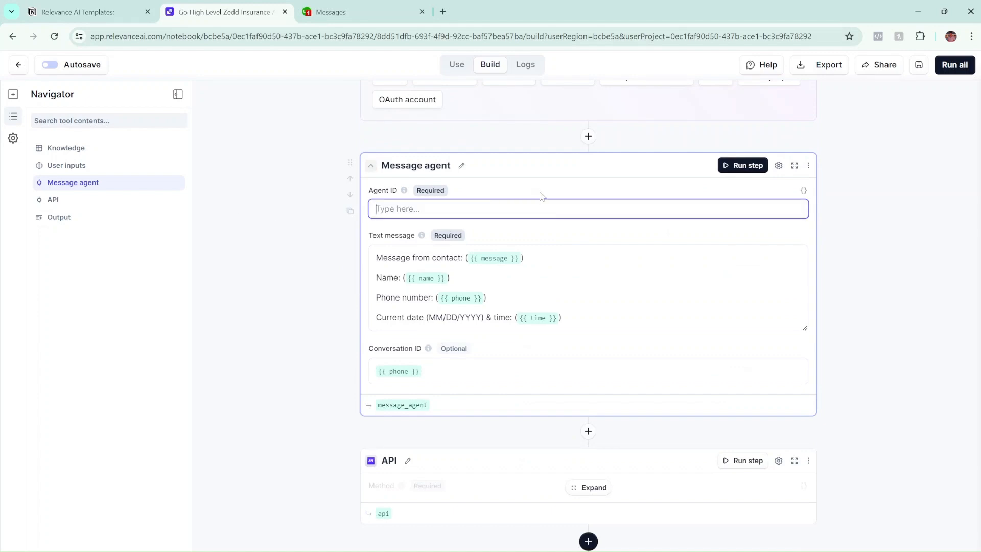
click(489, 177)
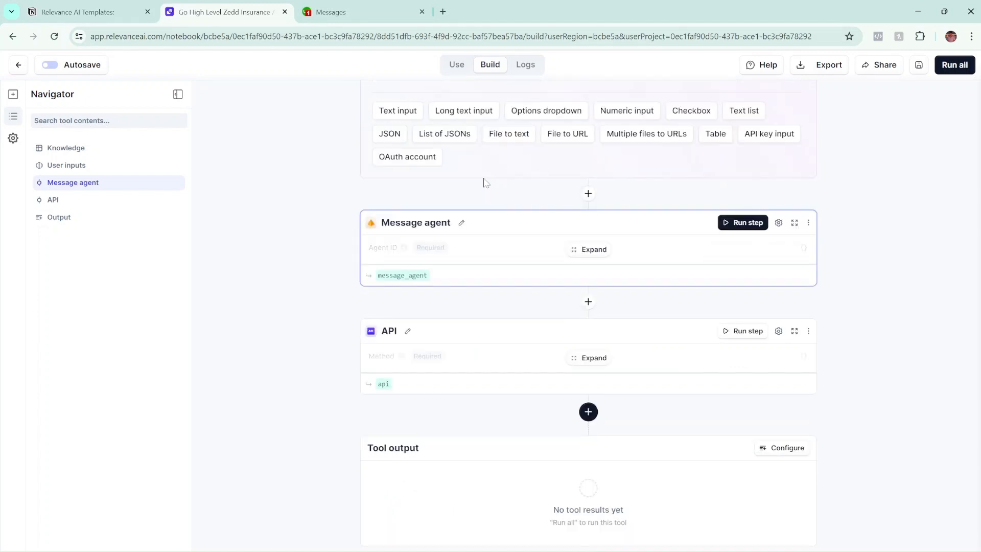
click(574, 245)
scroll(506, 240, down, 2)
scroll(485, 240, up, 2)
scroll(468, 238, down, 1)
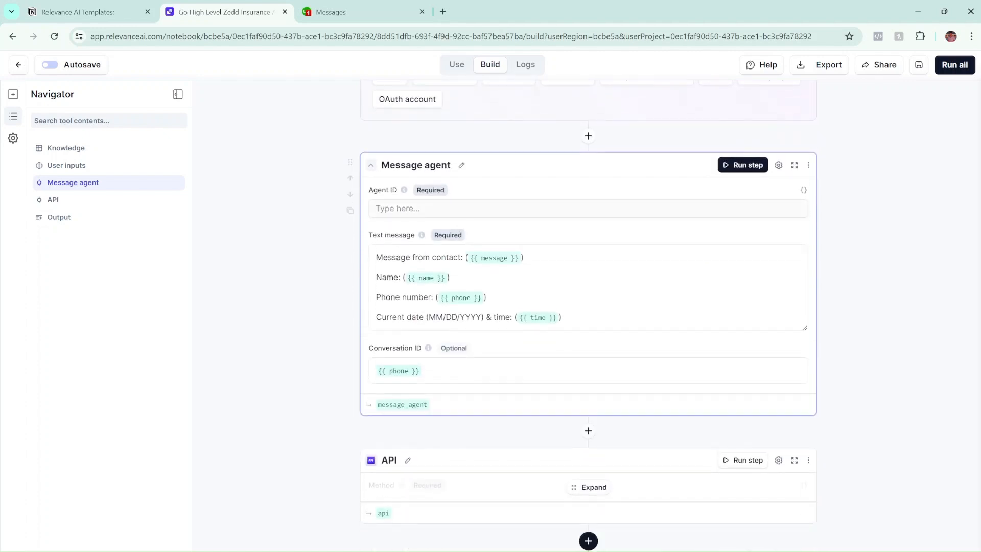
click(565, 207)
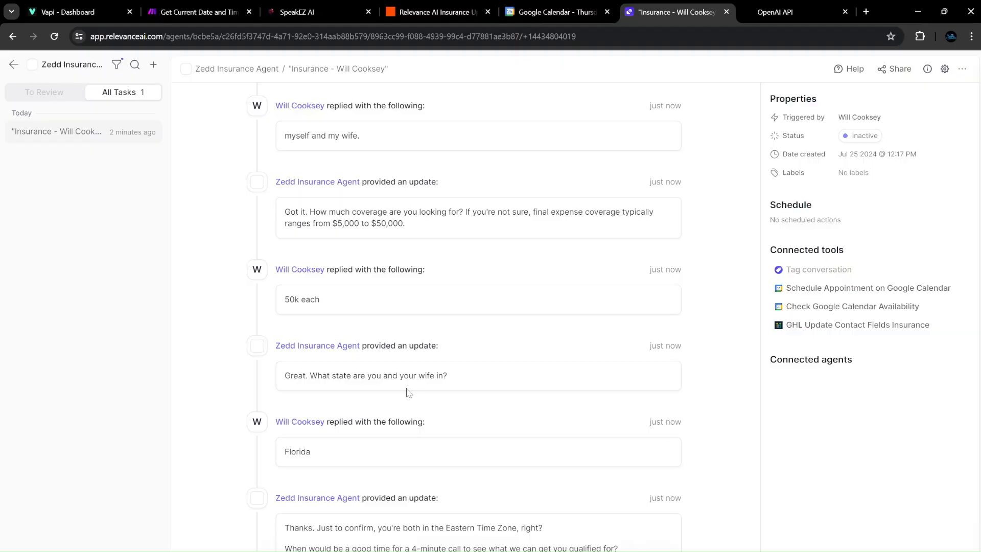
Review the Message agent step's Conversation ID field.
scroll(465, 306, up, 9)
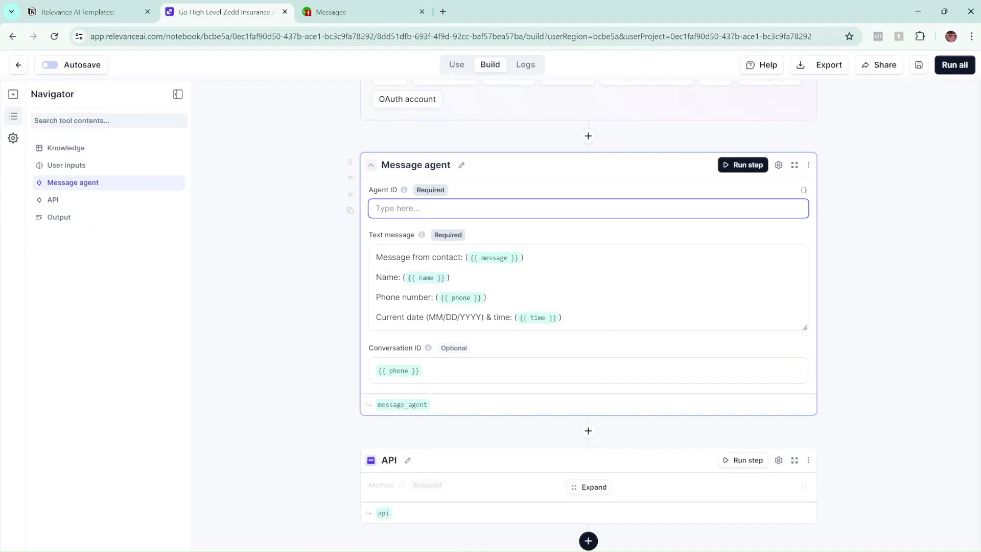
scroll(395, 339, down, 1)
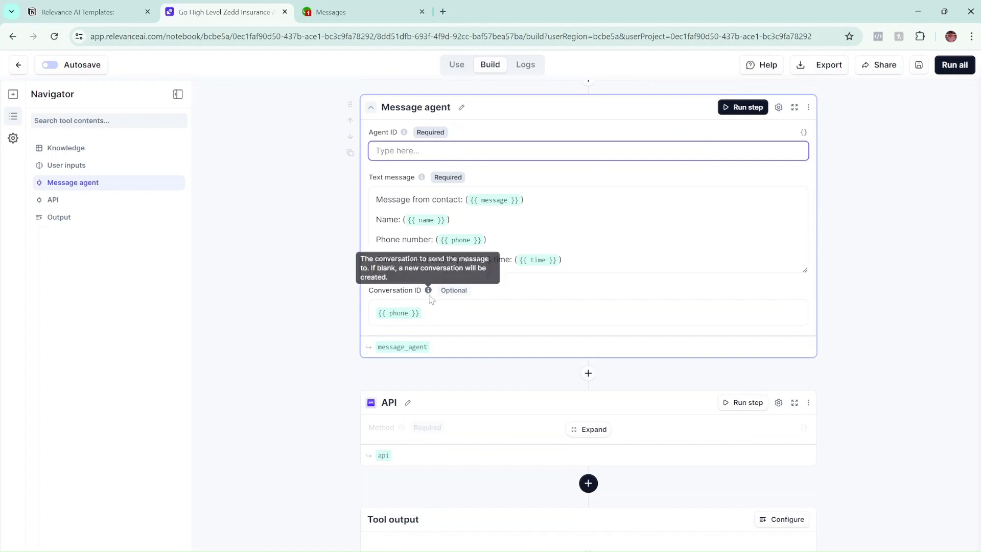
click(422, 313)
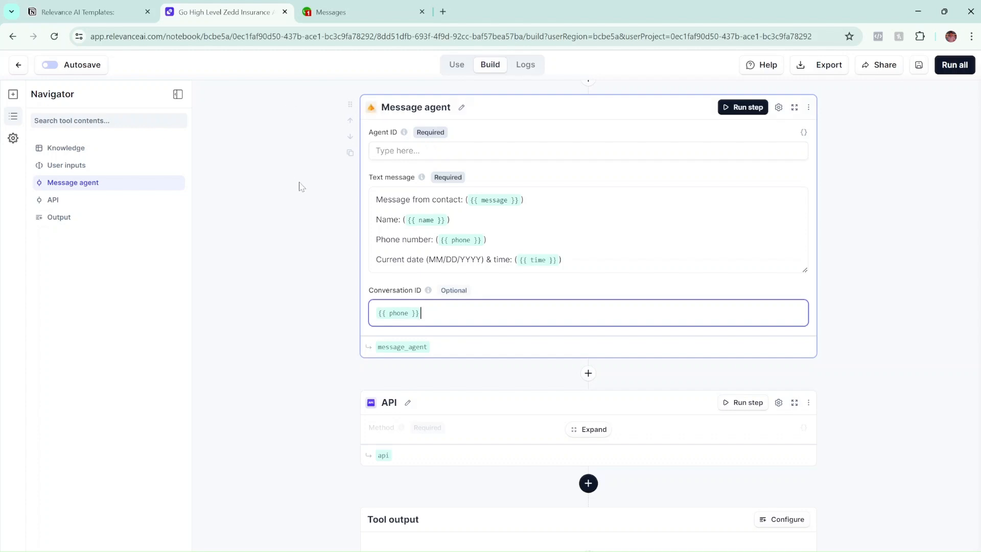
scroll(297, 183, down, 1)
scroll(308, 188, up, 1)
click(310, 198)
scroll(326, 221, down, 1)
scroll(326, 222, up, 2)
scroll(327, 223, down, 1)
scroll(467, 233, down, 1)
scroll(467, 233, up, 1)
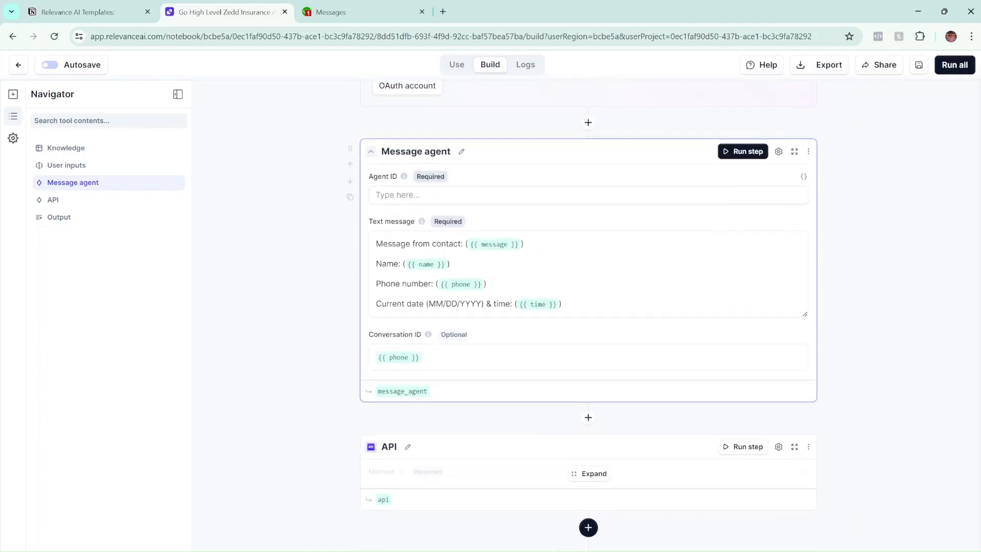
scroll(467, 233, down, 2)
scroll(512, 291, up, 3)
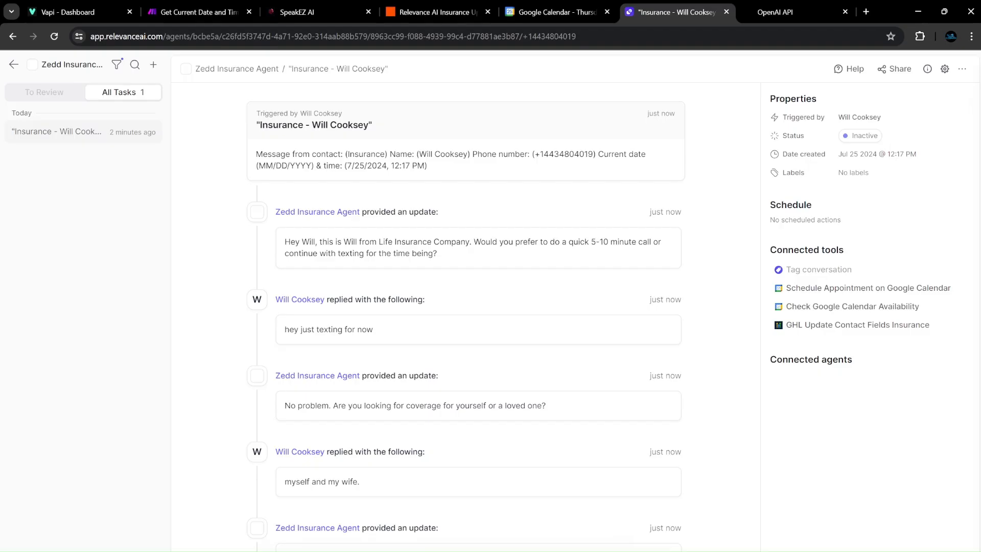
Look up the insurance agent's ID in its API trigger sample request body.
click(945, 70)
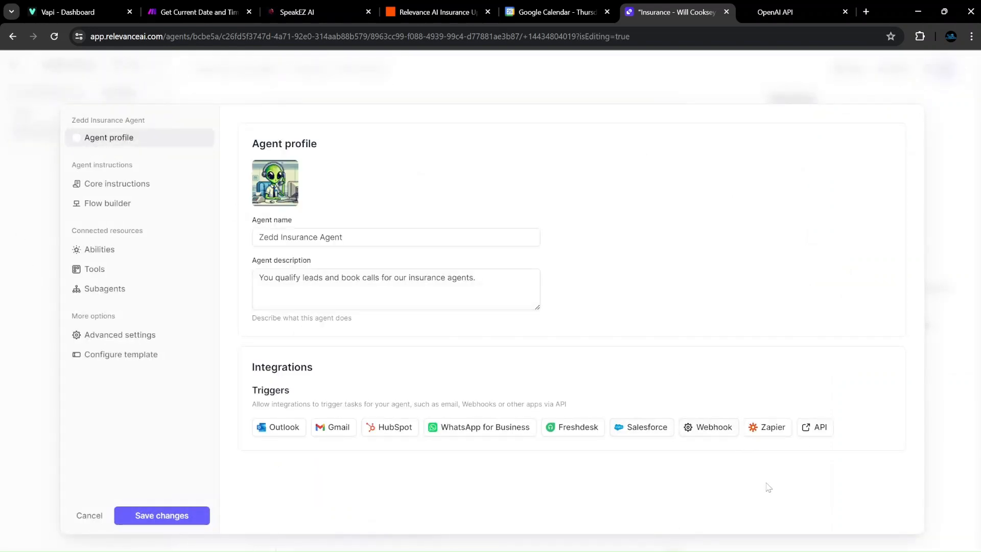
click(810, 429)
scroll(366, 292, down, 6)
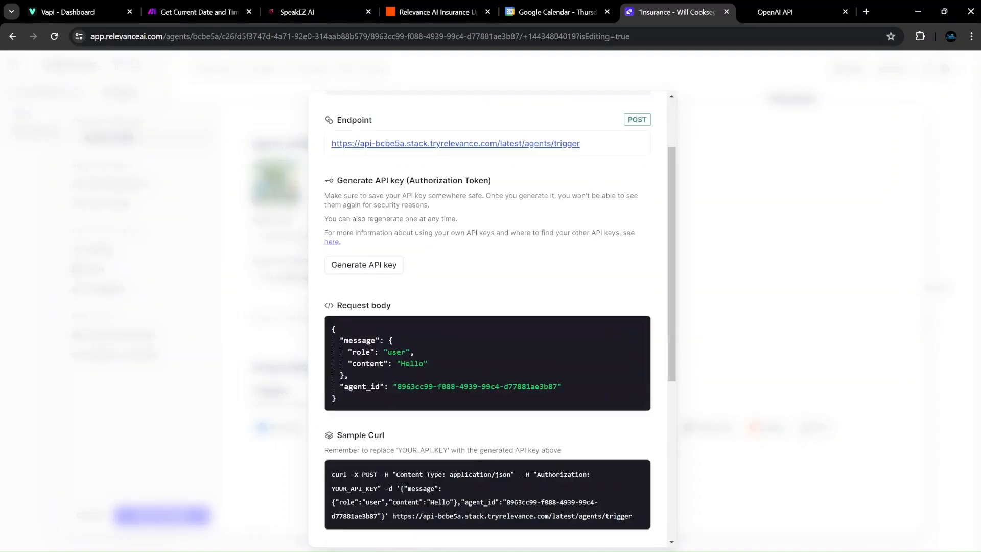
scroll(366, 292, up, 4)
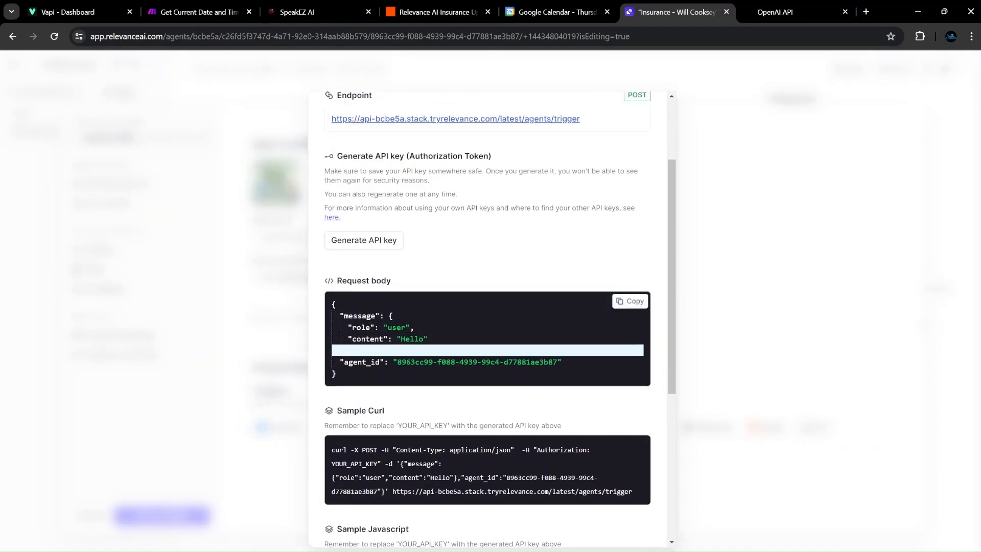
drag(397, 362, 557, 362)
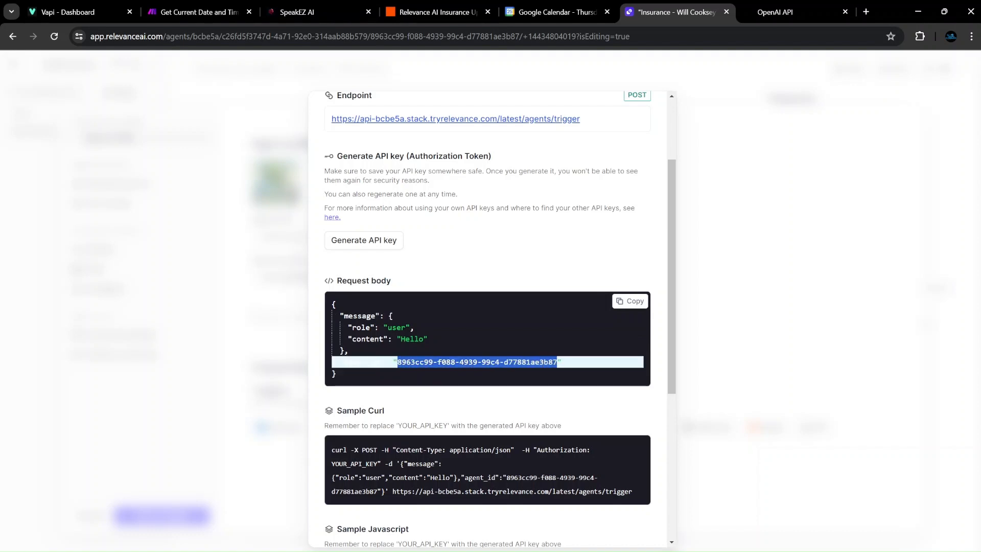
click(567, 404)
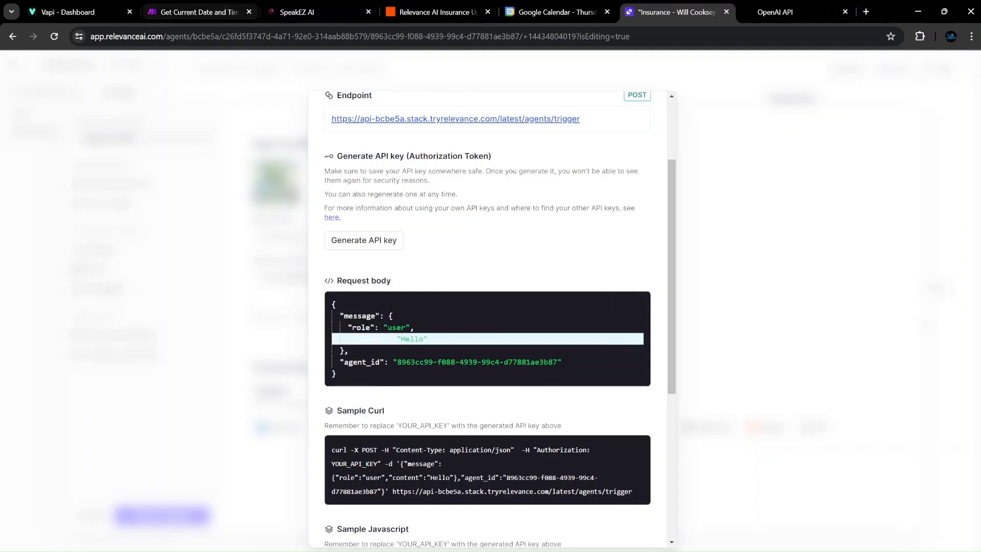
key(alt+Tab)
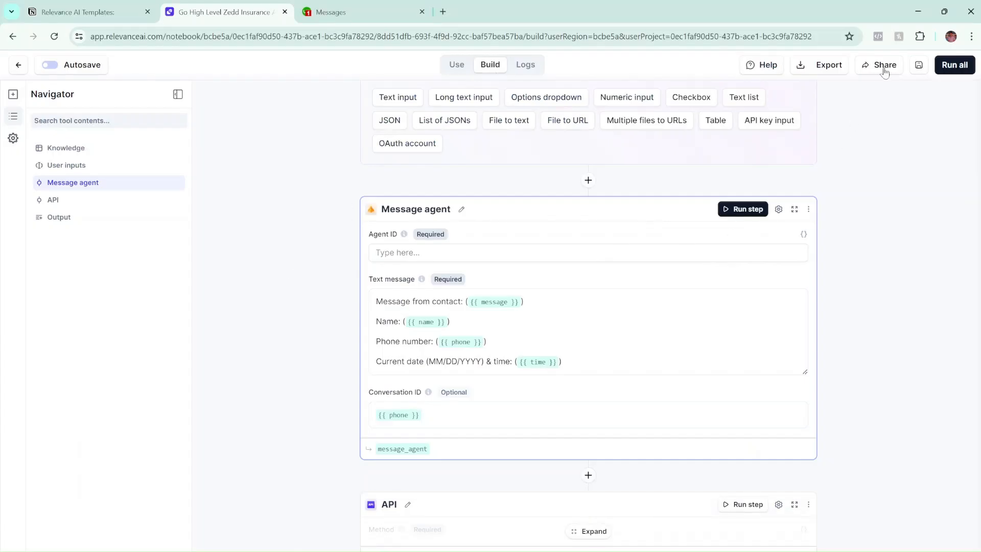
Save the tool, then copy the Zedd Insurance Agent's agent_id from its API trigger details.
click(918, 64)
click(17, 66)
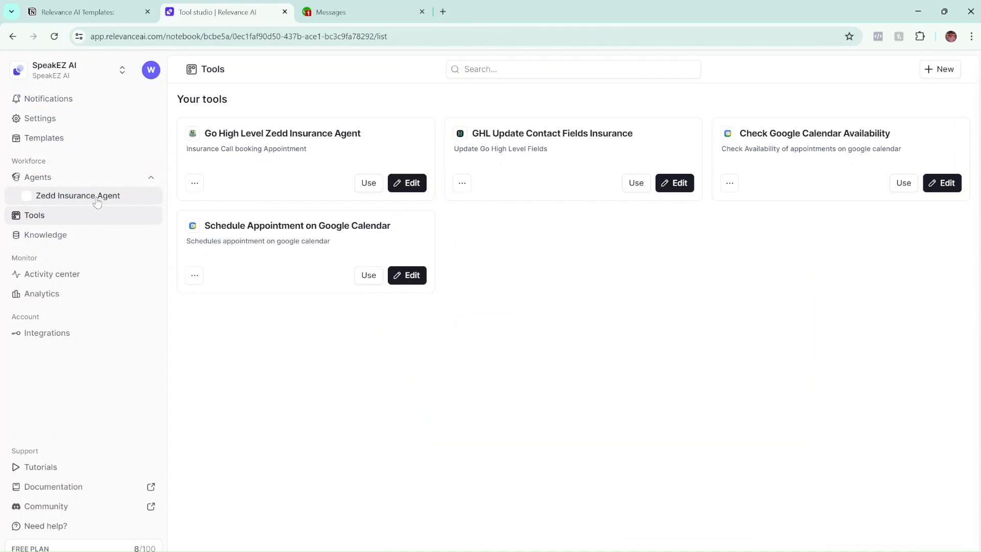
click(96, 199)
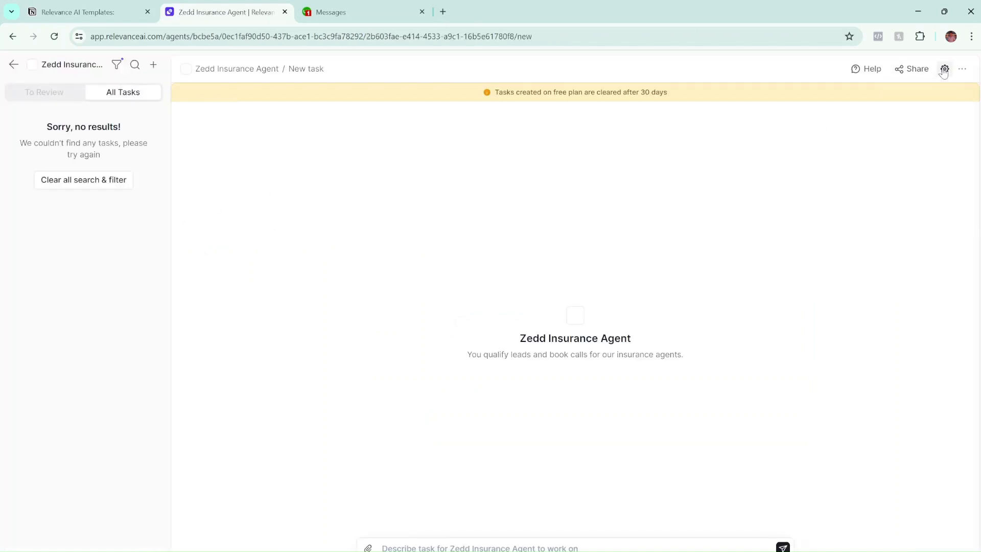
click(944, 68)
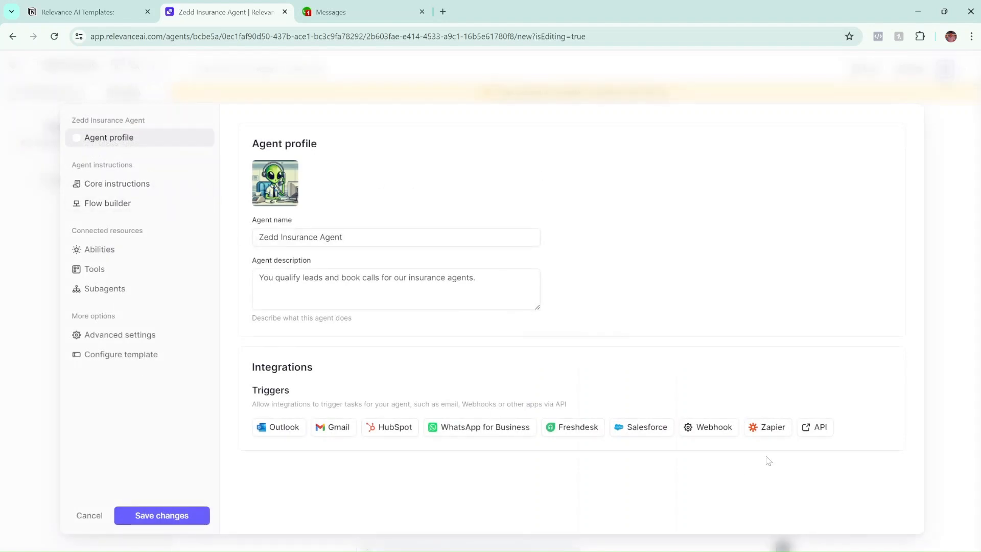
click(819, 427)
triple_click(406, 477)
drag(397, 477, 558, 477)
key(ctrl+c)
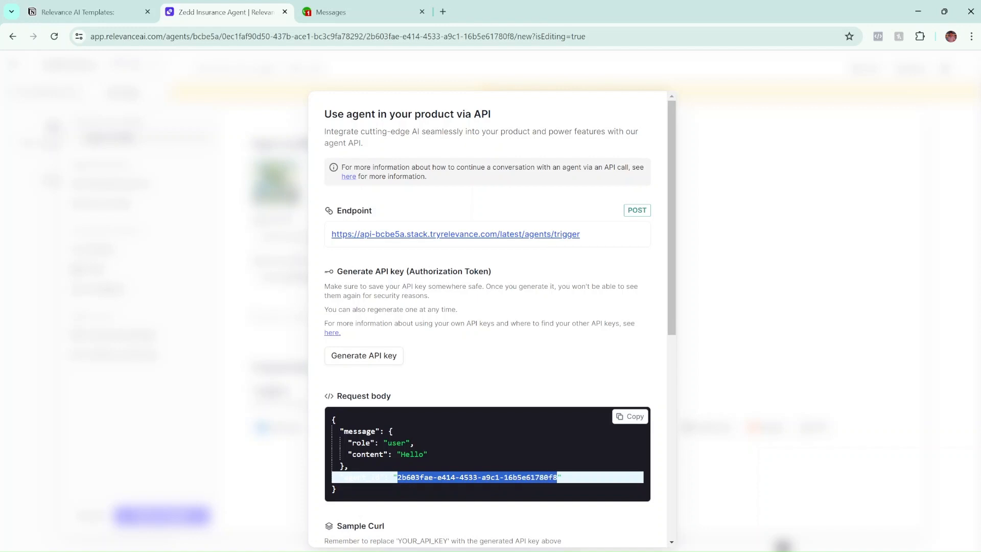
click(771, 311)
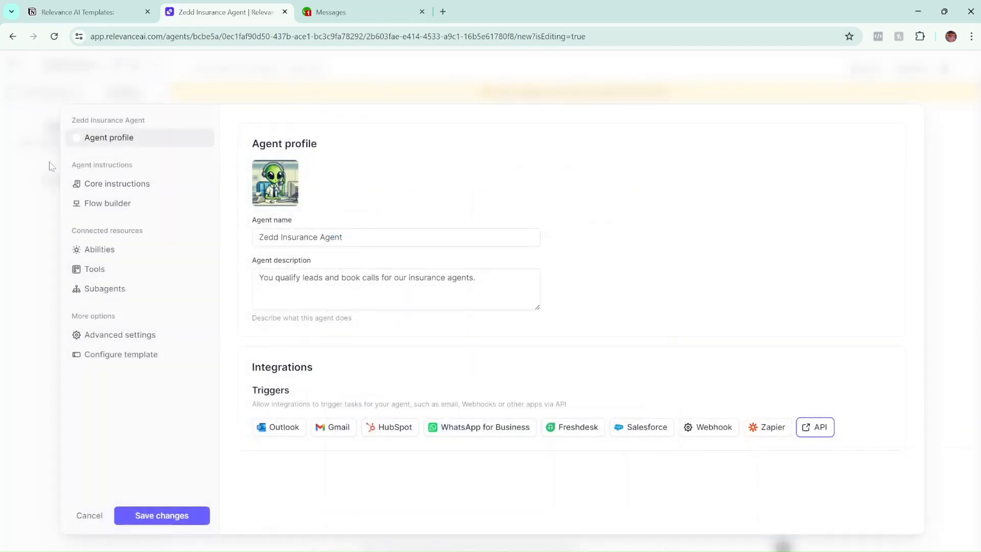
click(123, 516)
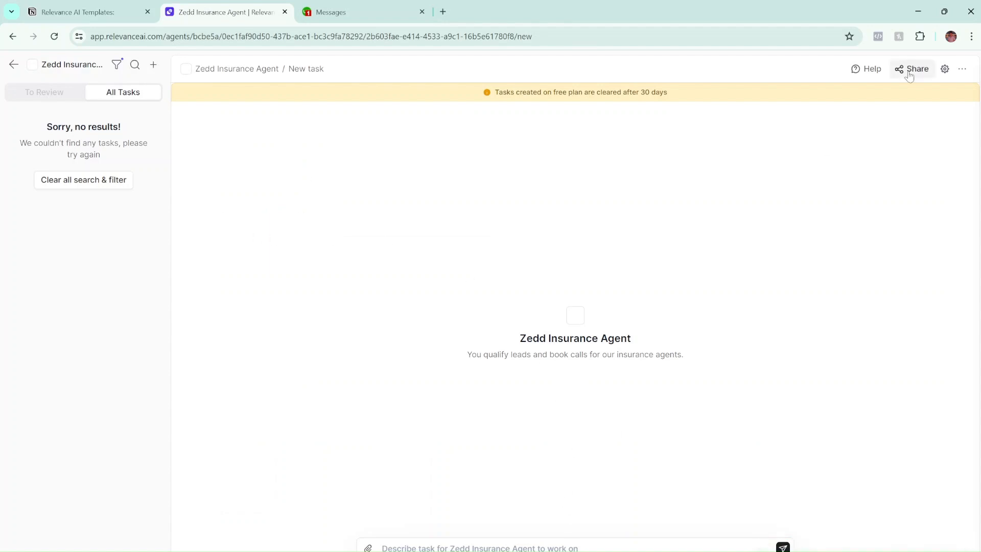
Paste the copied agent ID into the tool's Message agent Agent ID field.
click(14, 64)
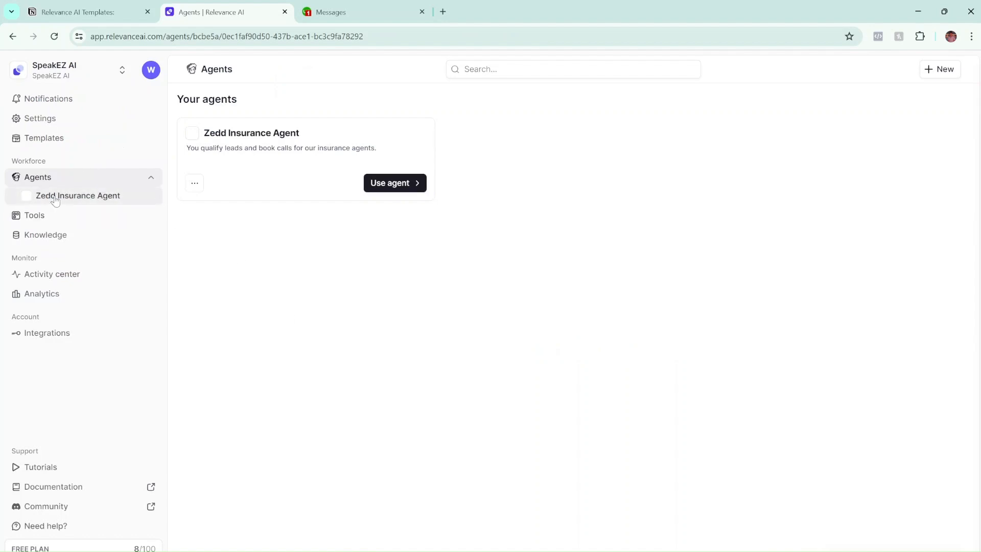
click(51, 214)
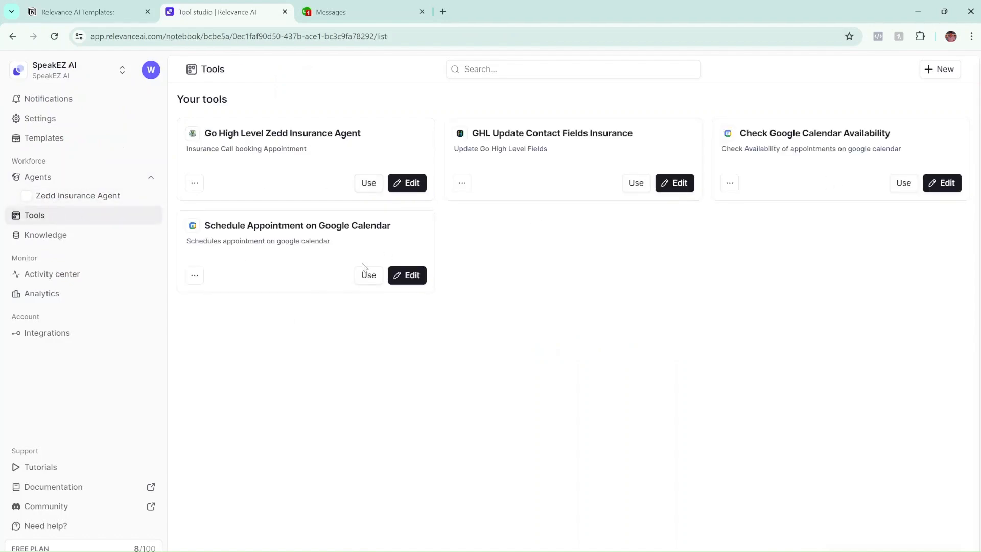
click(395, 183)
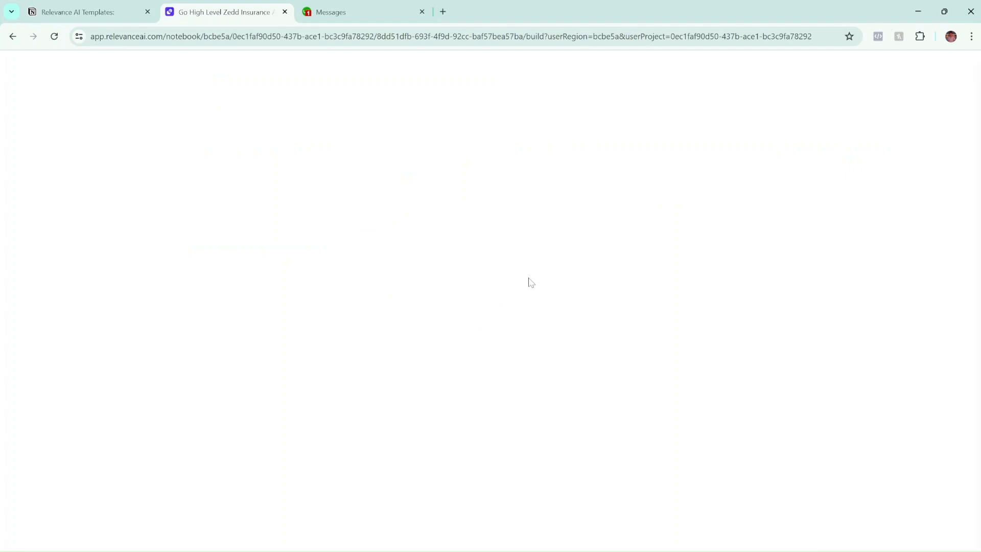
scroll(525, 284, down, 5)
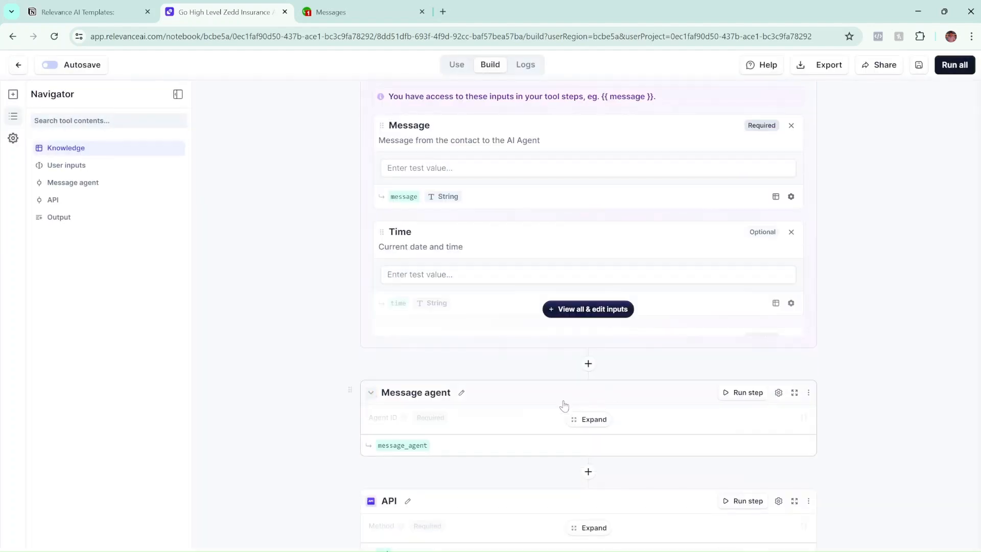
click(596, 362)
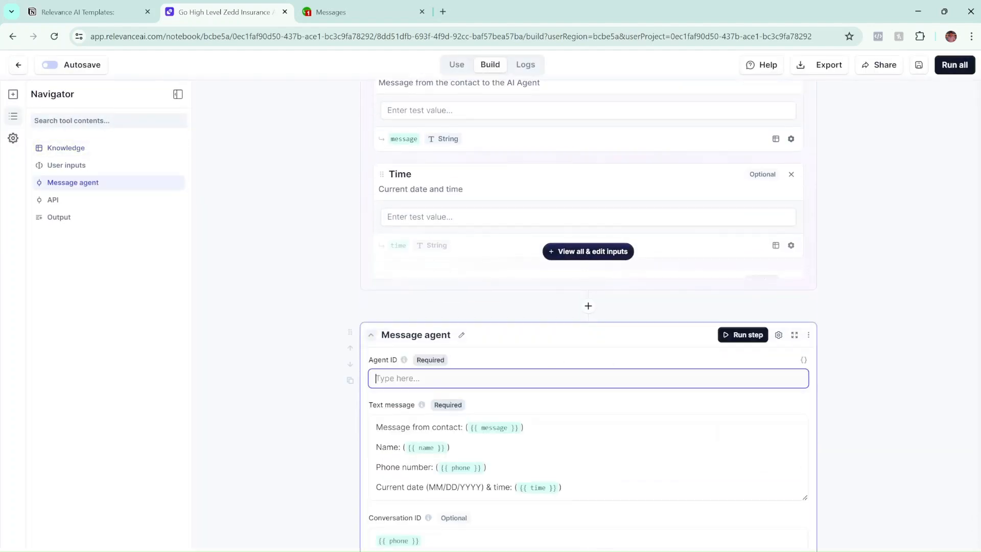
key(ctrl+v)
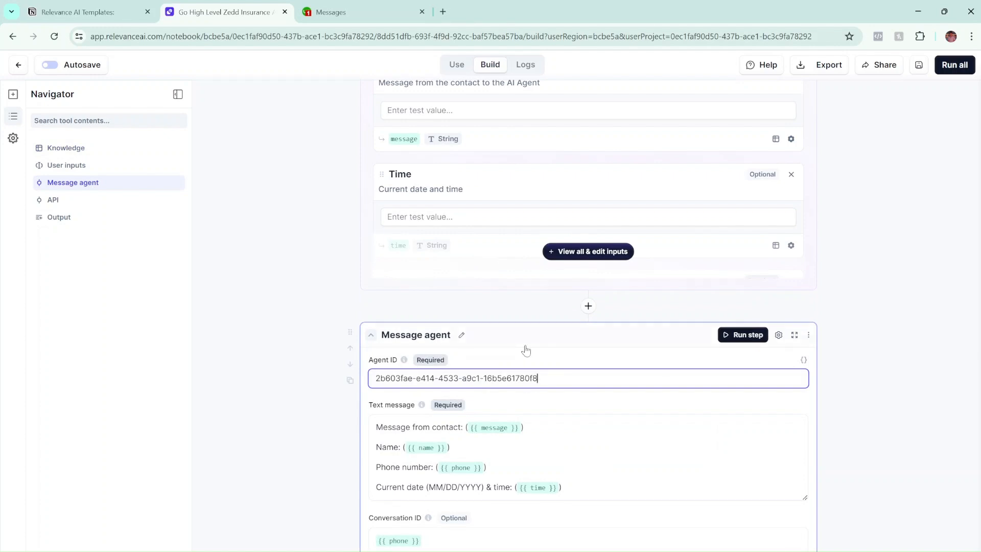
click(496, 304)
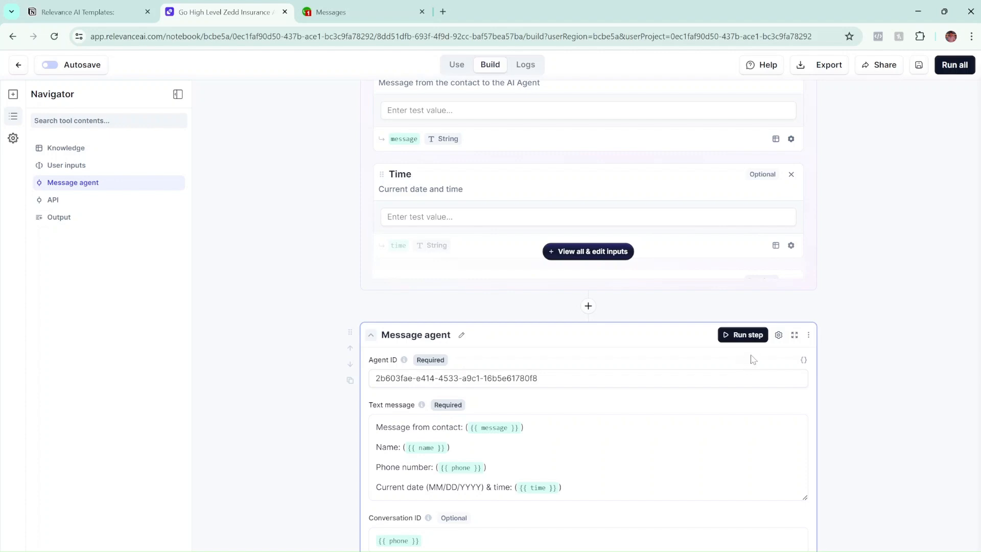
Review the Message agent step: message, name, phone and time as text, phone as Conversation ID.
scroll(608, 388, down, 3)
scroll(547, 345, up, 2)
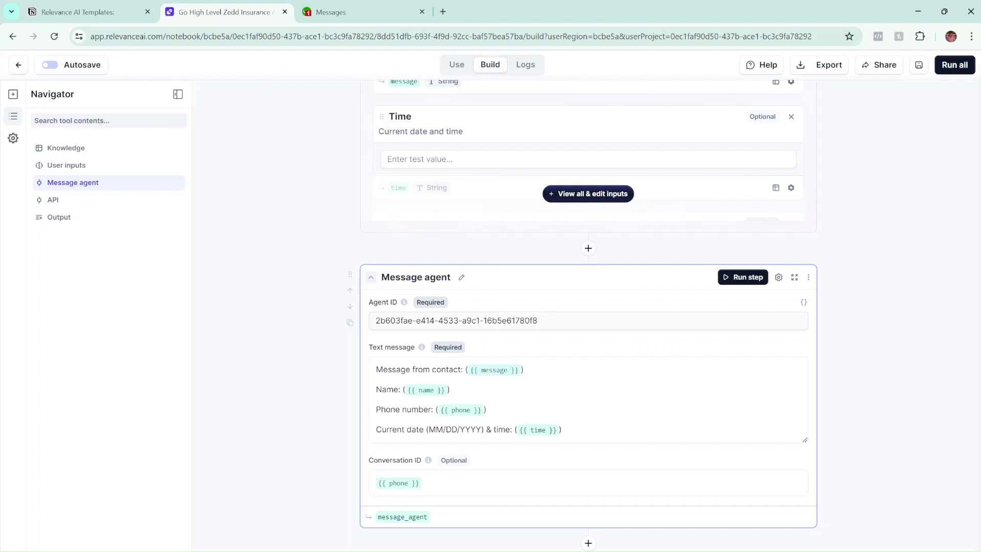
scroll(492, 335, down, 2)
scroll(492, 335, up, 1)
scroll(492, 335, down, 2)
scroll(492, 335, up, 1)
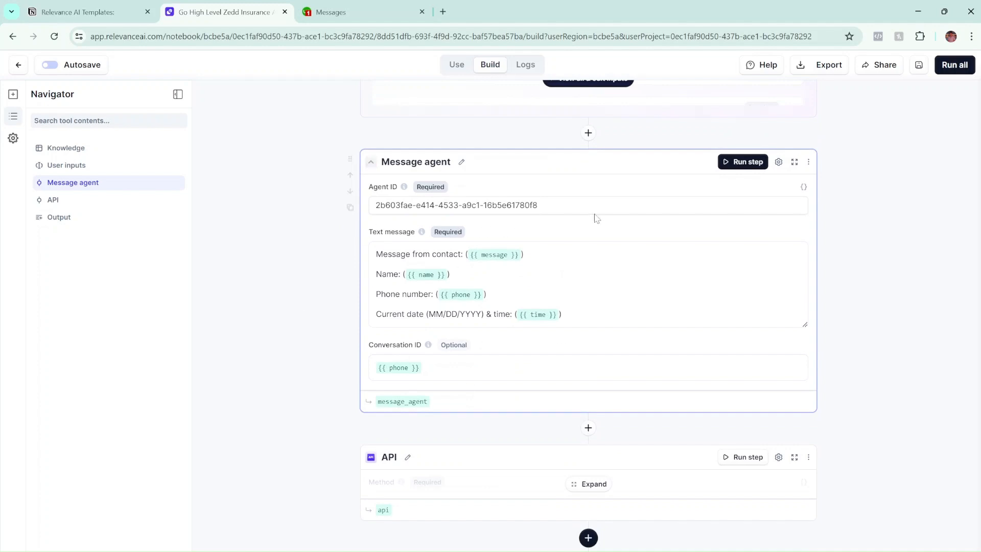
scroll(484, 300, down, 1)
scroll(484, 301, up, 1)
scroll(416, 457, down, 2)
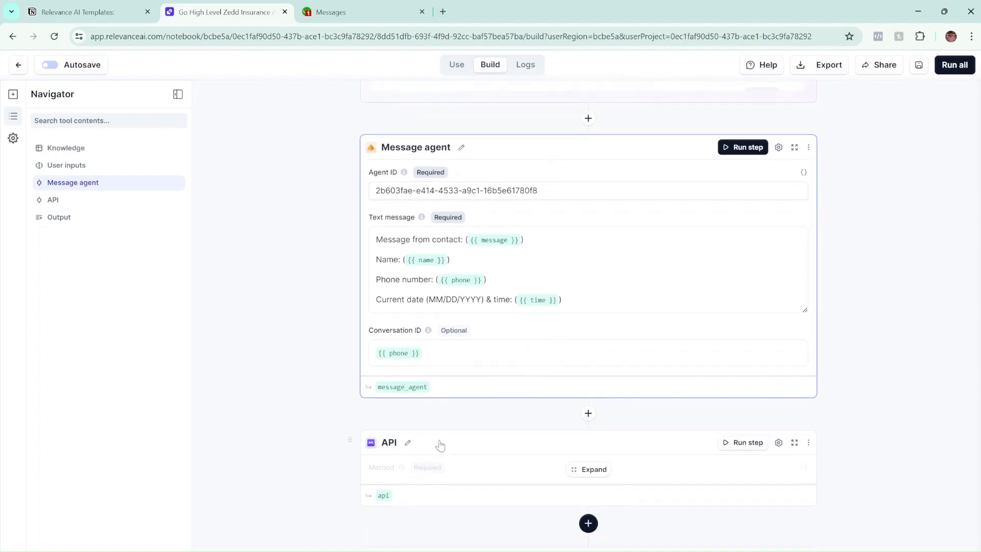
scroll(574, 361, up, 2)
scroll(550, 254, up, 10)
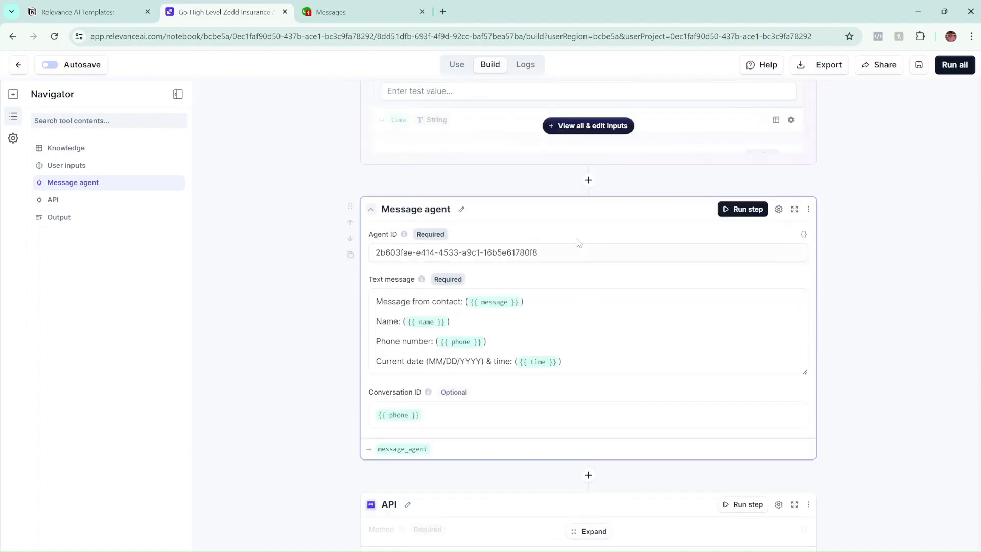
scroll(552, 144, down, 6)
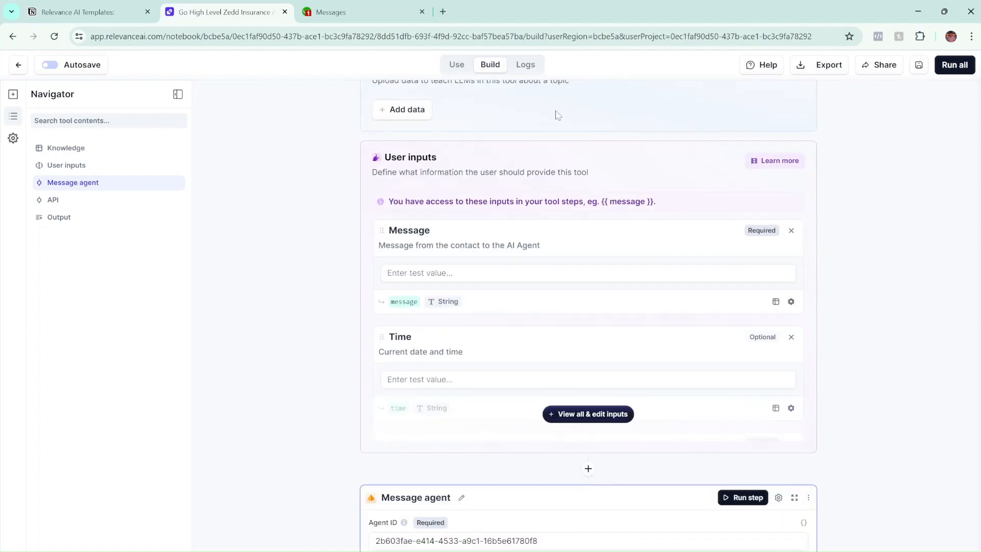
scroll(551, 144, up, 3)
scroll(588, 306, down, 4)
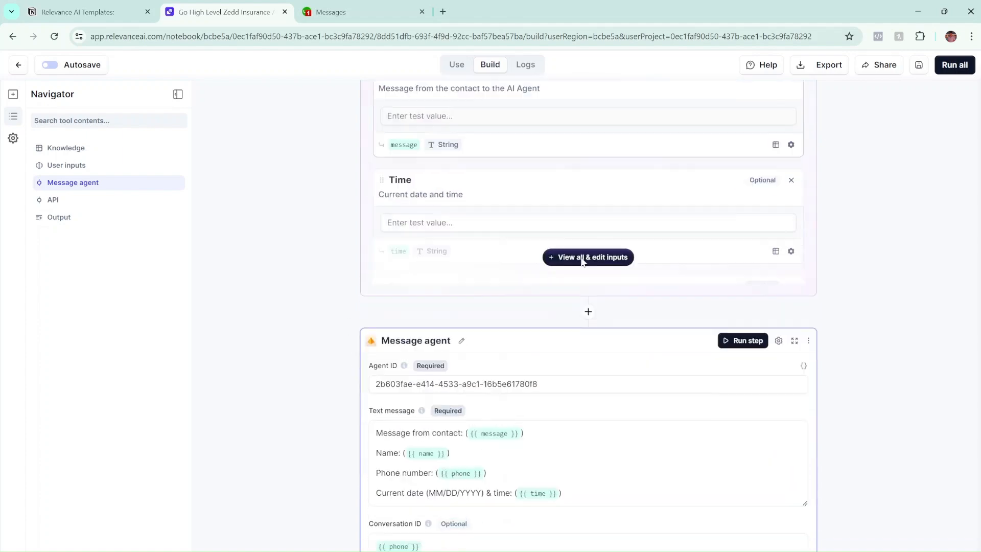
Show the full list of the tool's user inputs and reach the collapsed API step.
click(590, 302)
scroll(393, 237, up, 3)
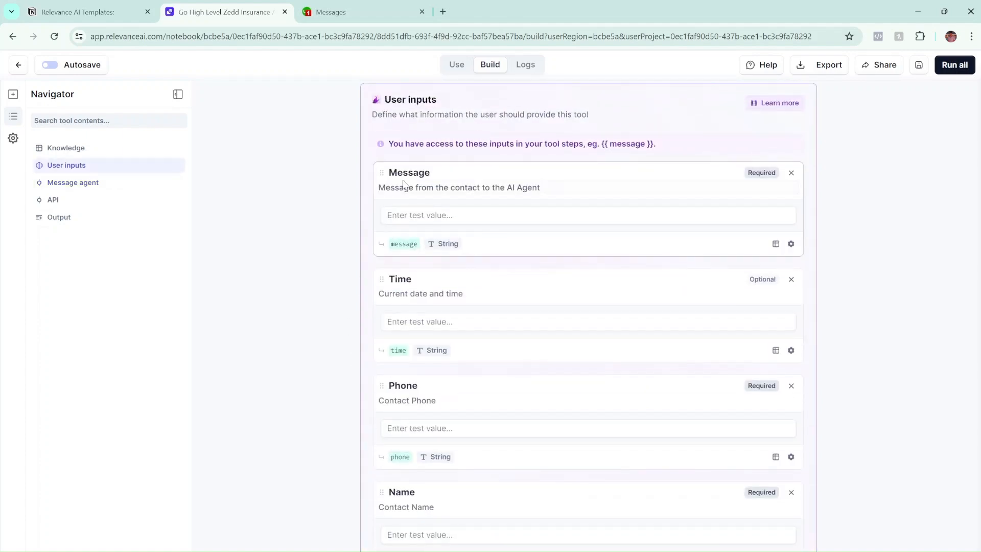
scroll(525, 222, down, 7)
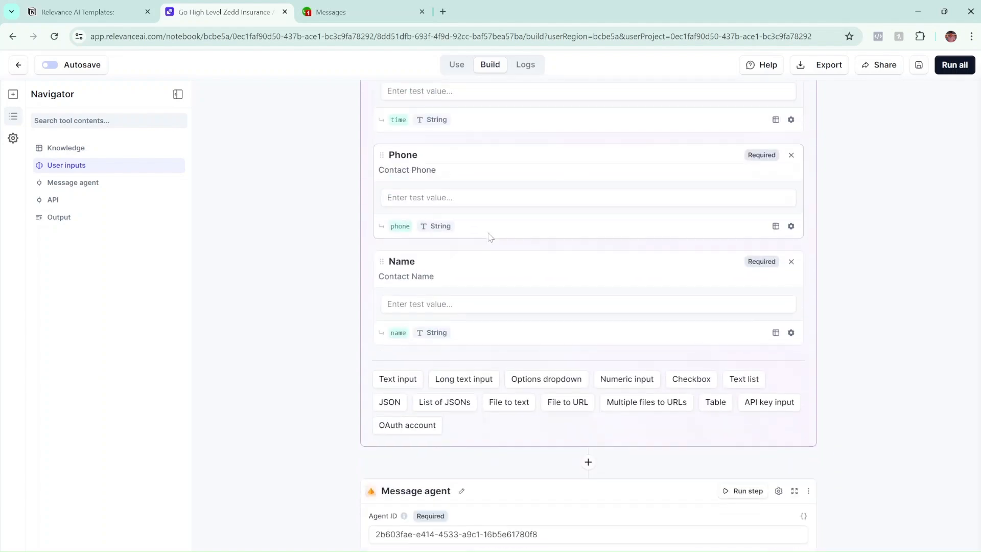
scroll(486, 257, up, 6)
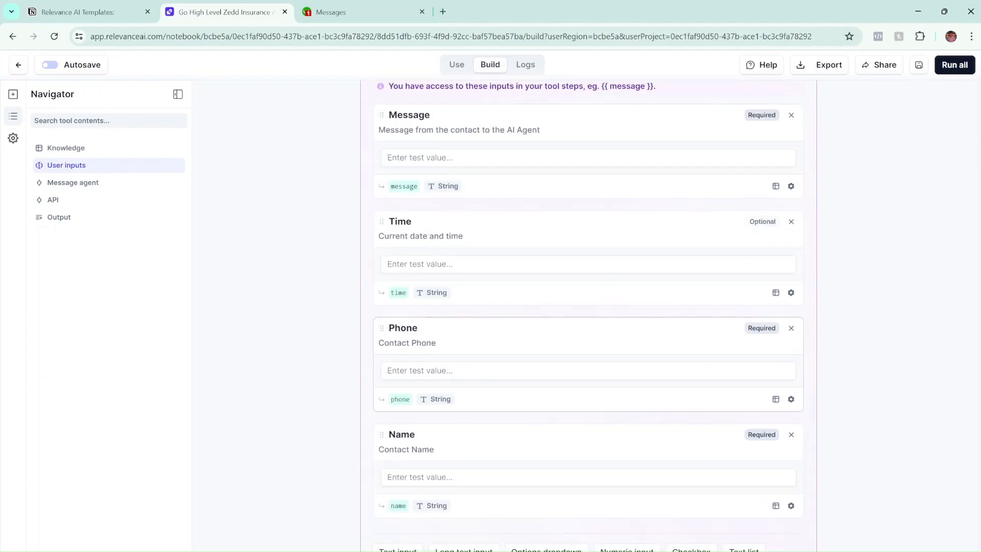
scroll(492, 317, down, 8)
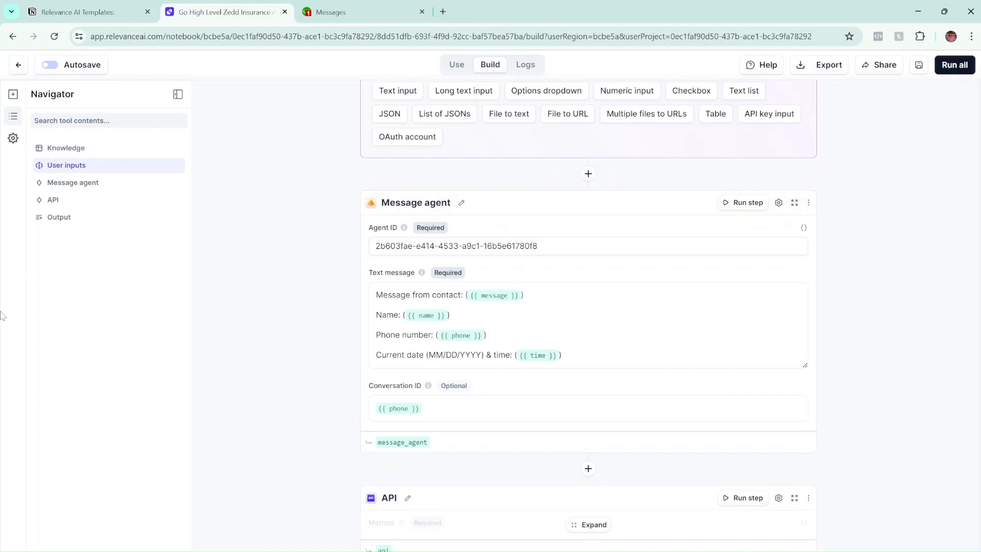
scroll(546, 348, down, 3)
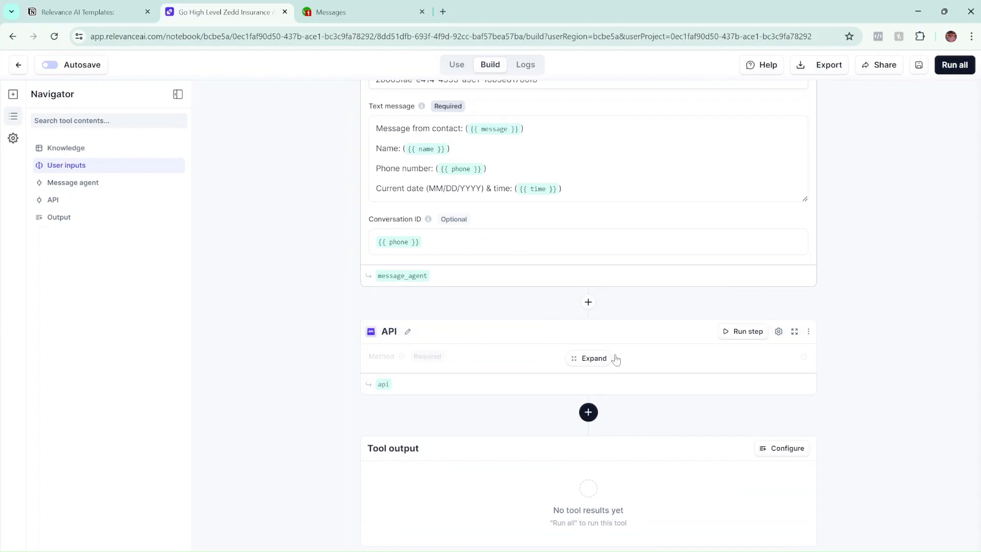
Inspect the expanded API step's POST to the Zapier catch hook with message, contact_id, name, phone JSON.
click(592, 359)
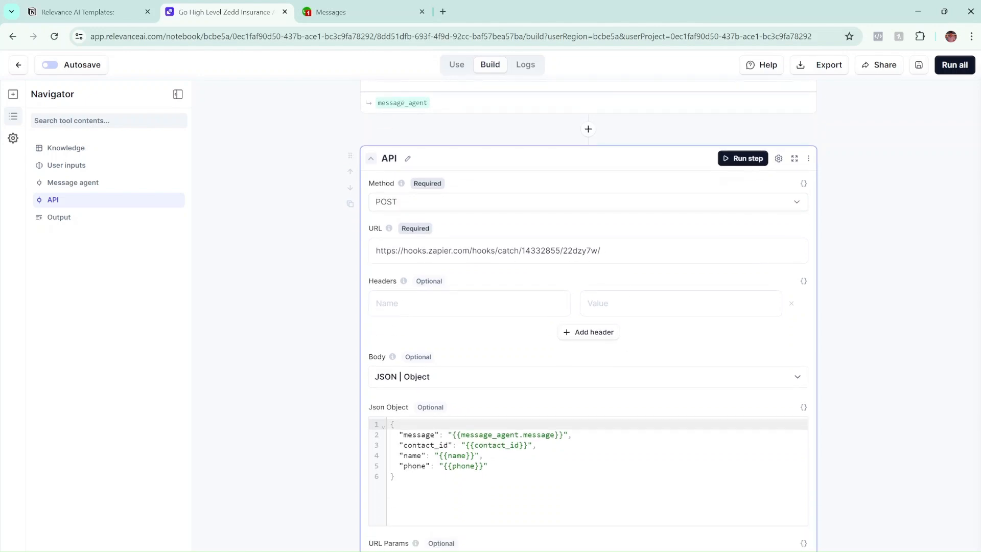
scroll(388, 382, down, 1)
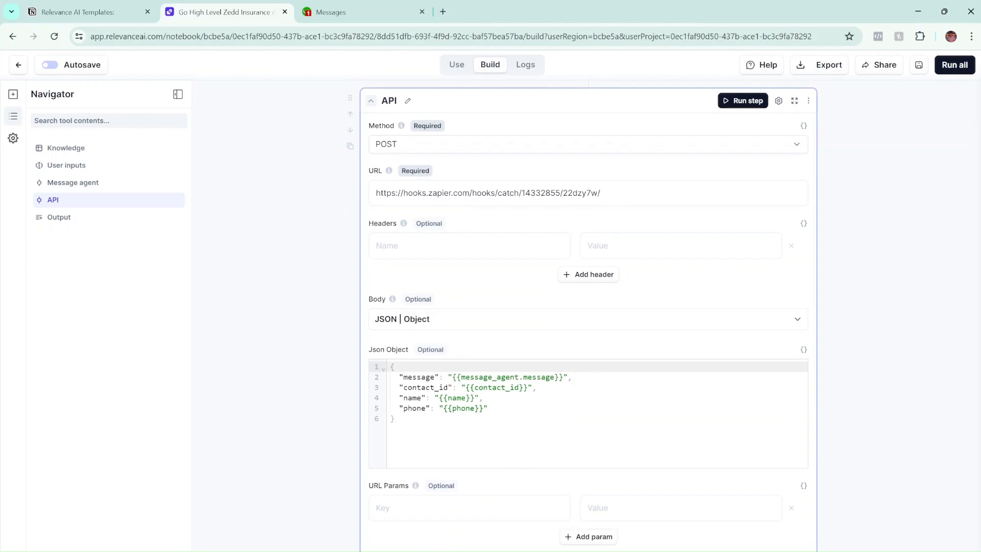
scroll(480, 379, down, 2)
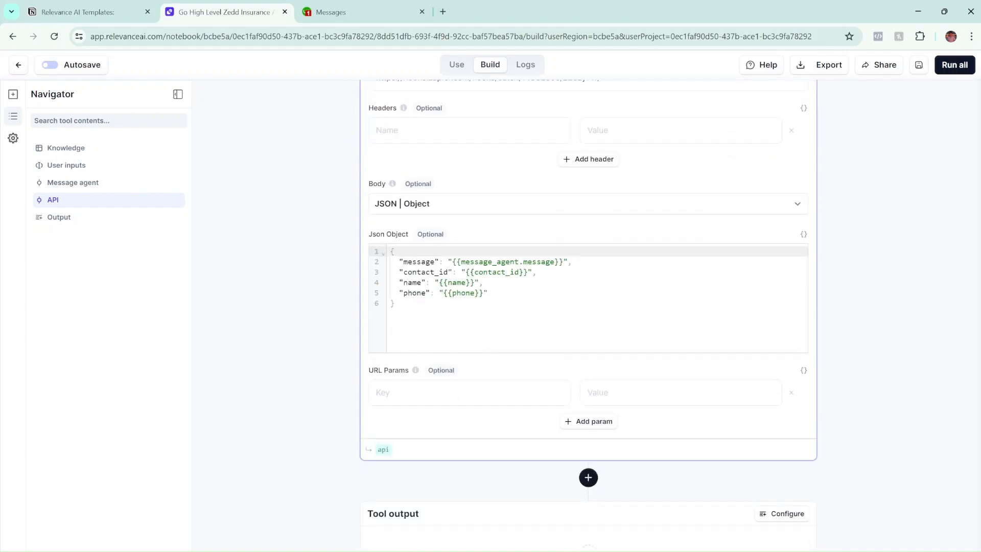
scroll(663, 339, up, 5)
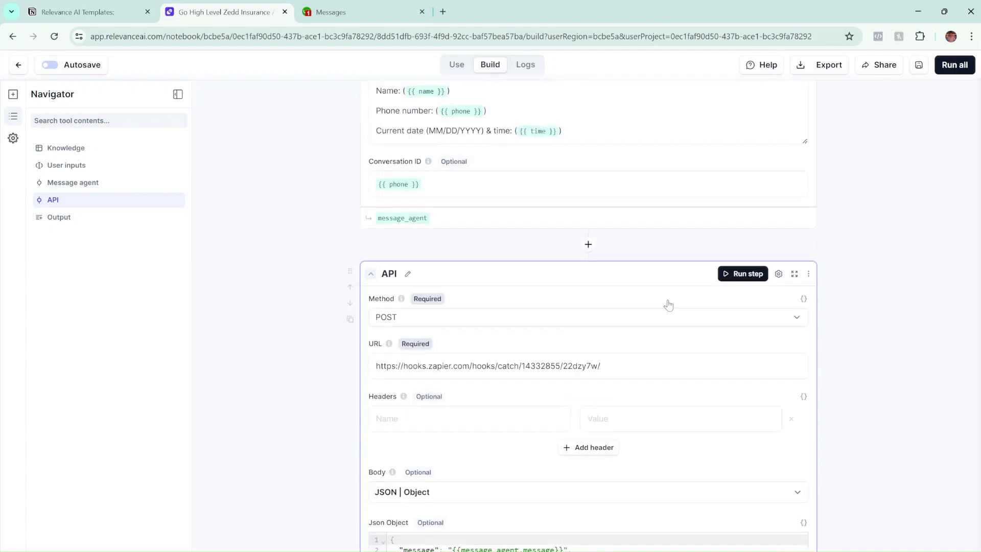
scroll(544, 472, down, 4)
scroll(562, 487, down, 1)
scroll(559, 514, up, 1)
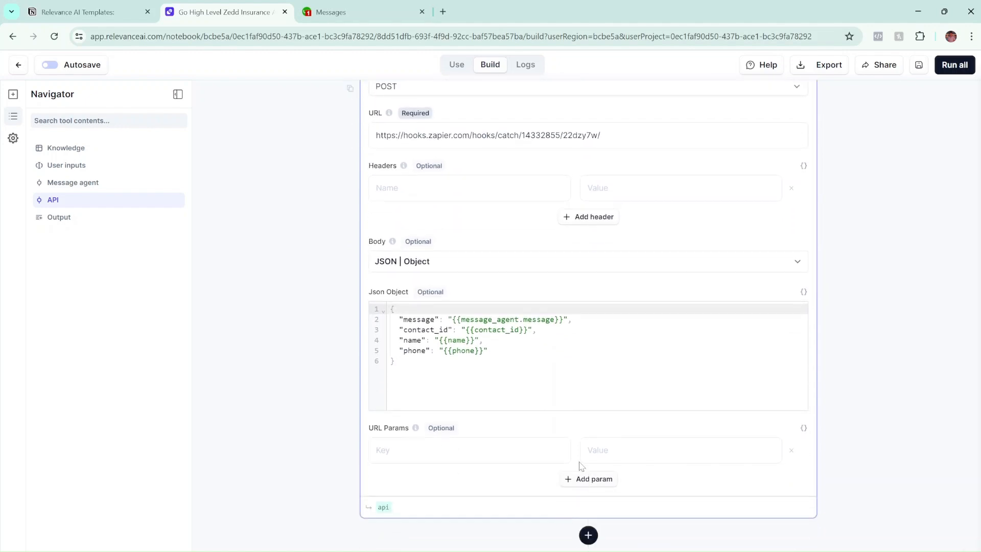
scroll(542, 416, up, 4)
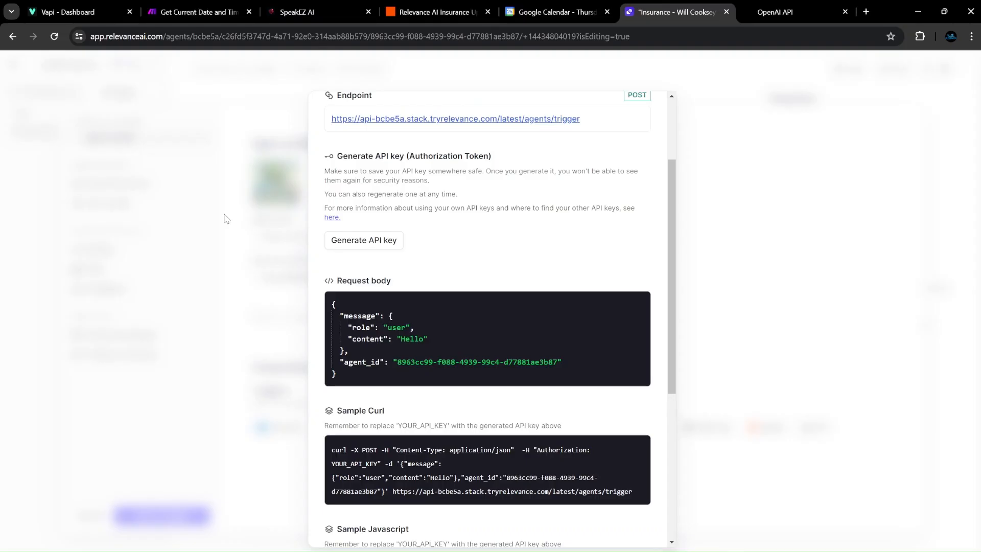
click(227, 218)
Open the Relevance AI to GHL Message Insurance zap from the SpeakEZ AI Insurance folder.
click(422, 16)
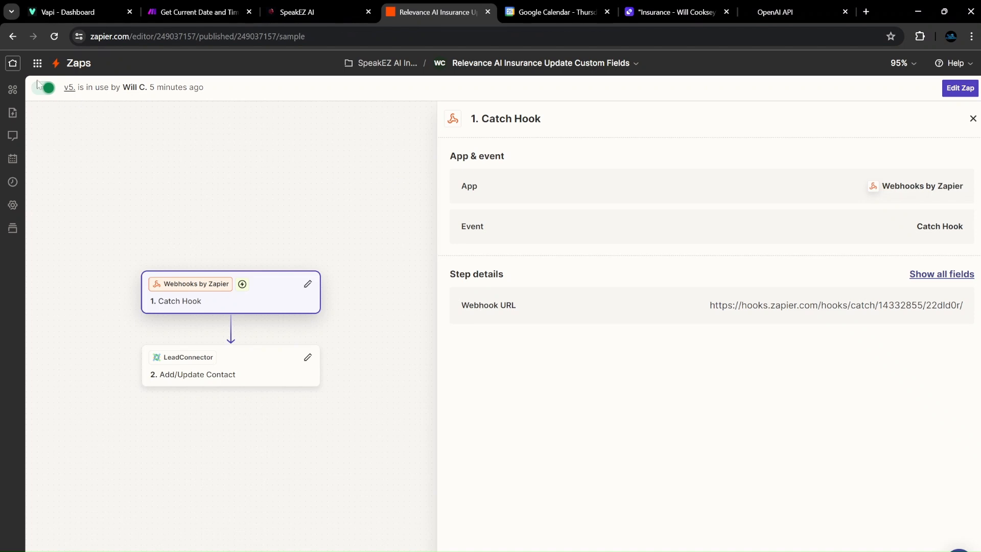
click(69, 66)
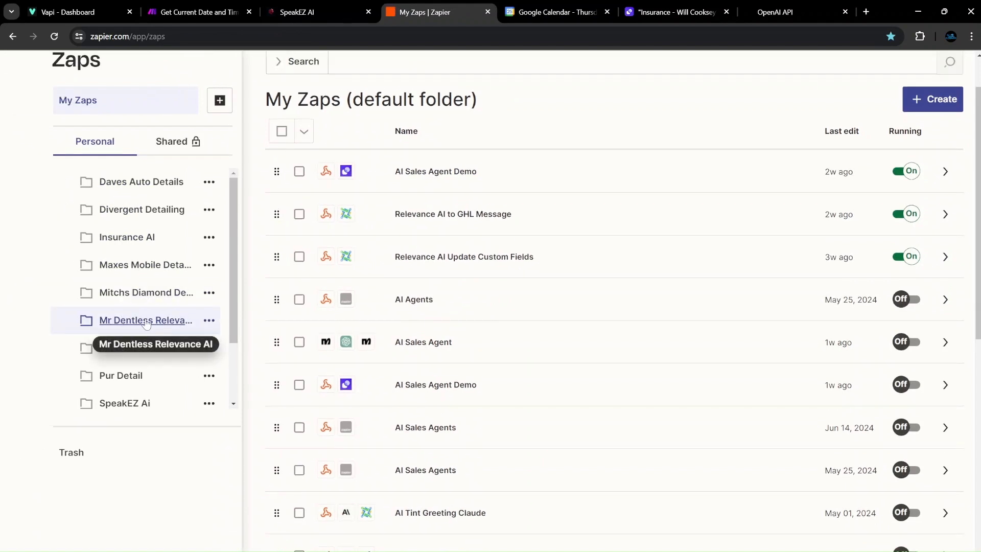
scroll(134, 336, down, 2)
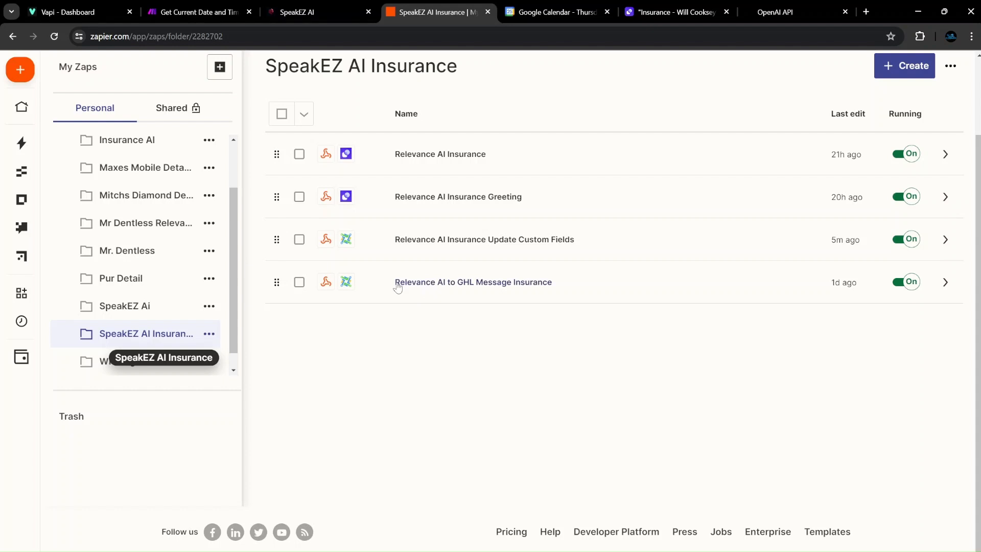
click(471, 283)
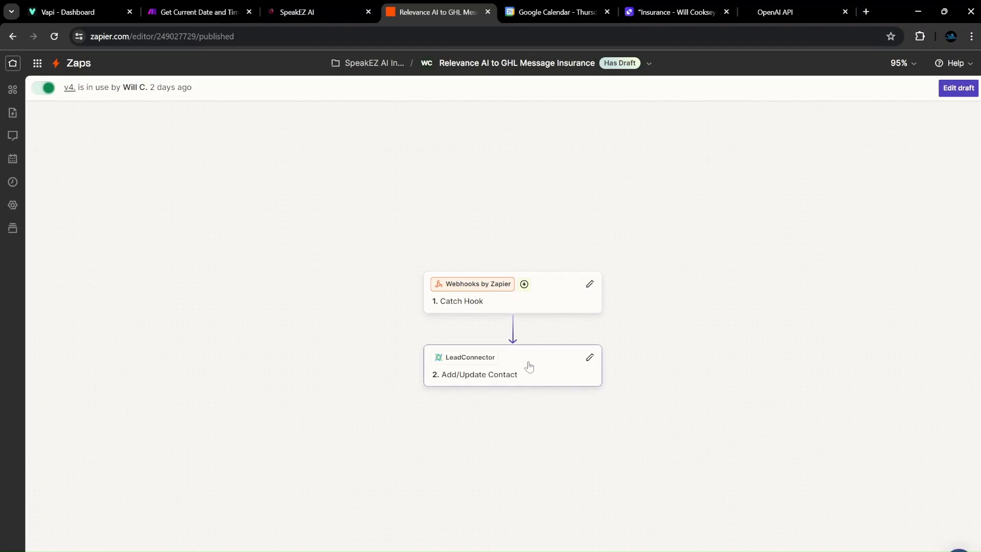
click(505, 307)
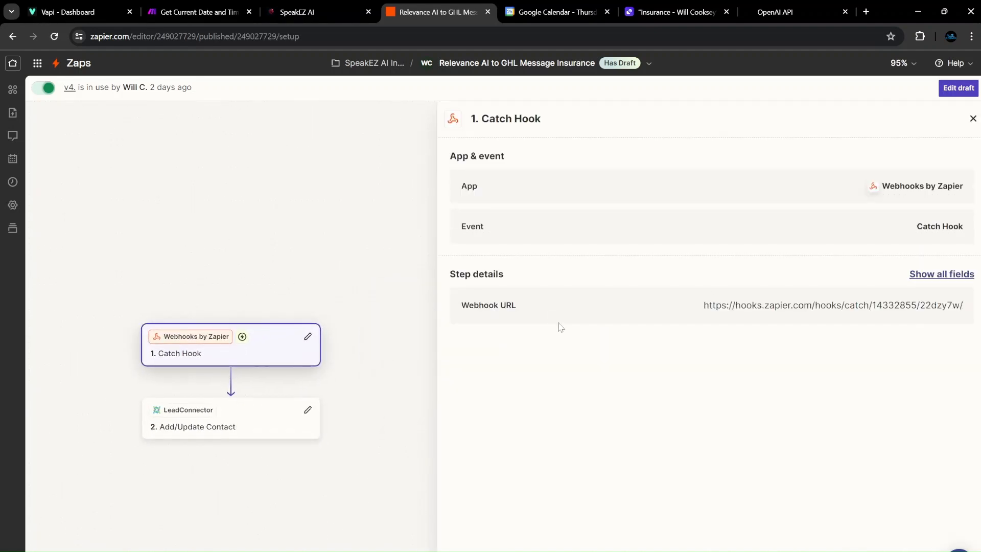
drag(679, 315, 955, 306)
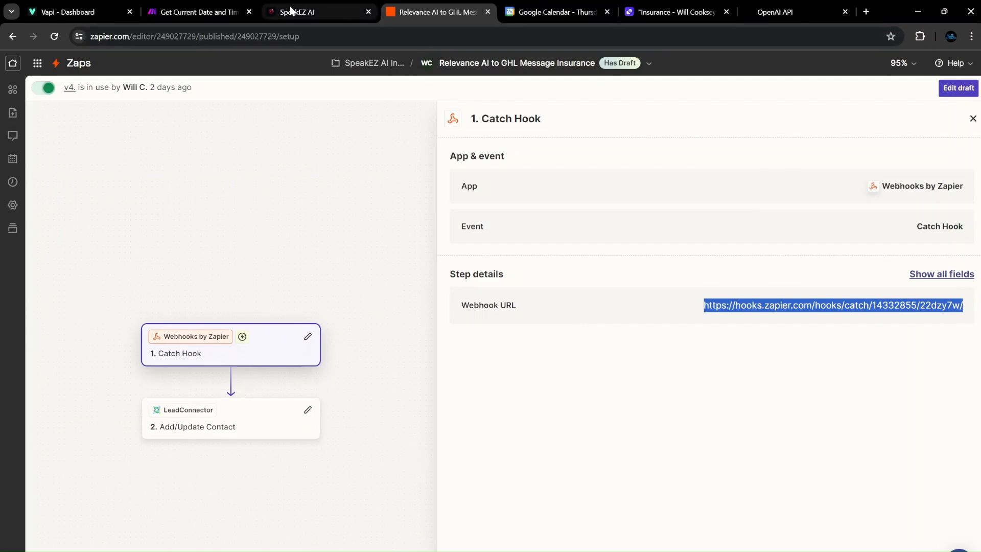
mouse_move(619, 551)
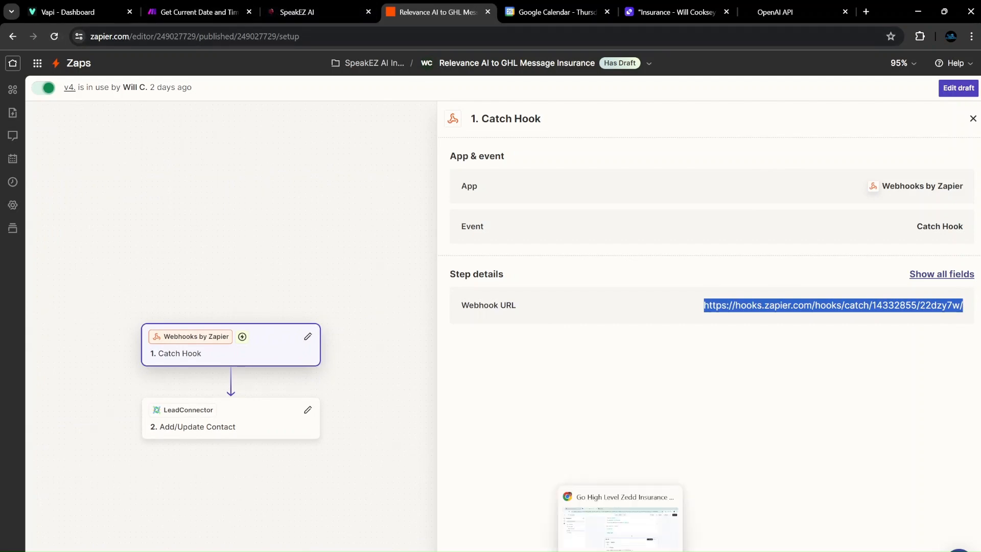
click(955, 87)
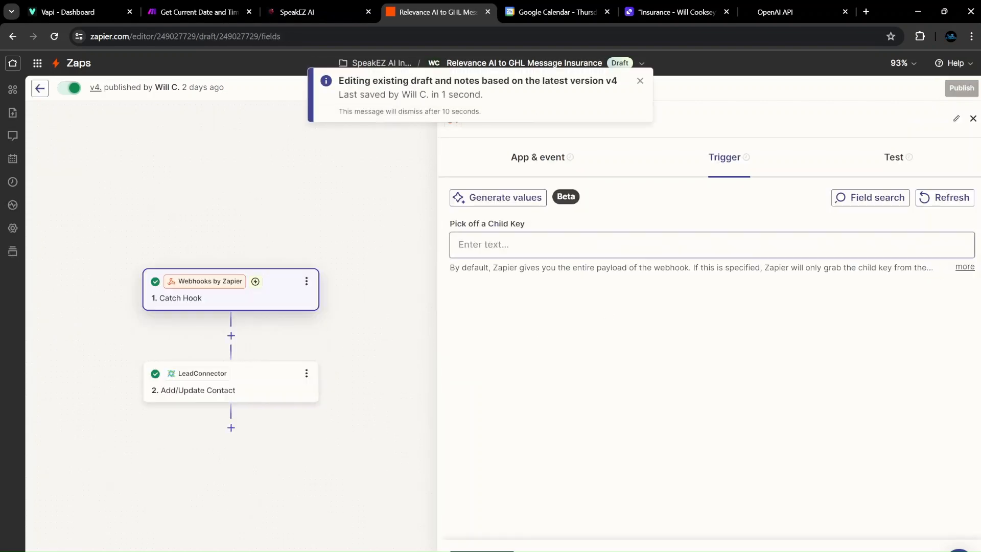
click(893, 157)
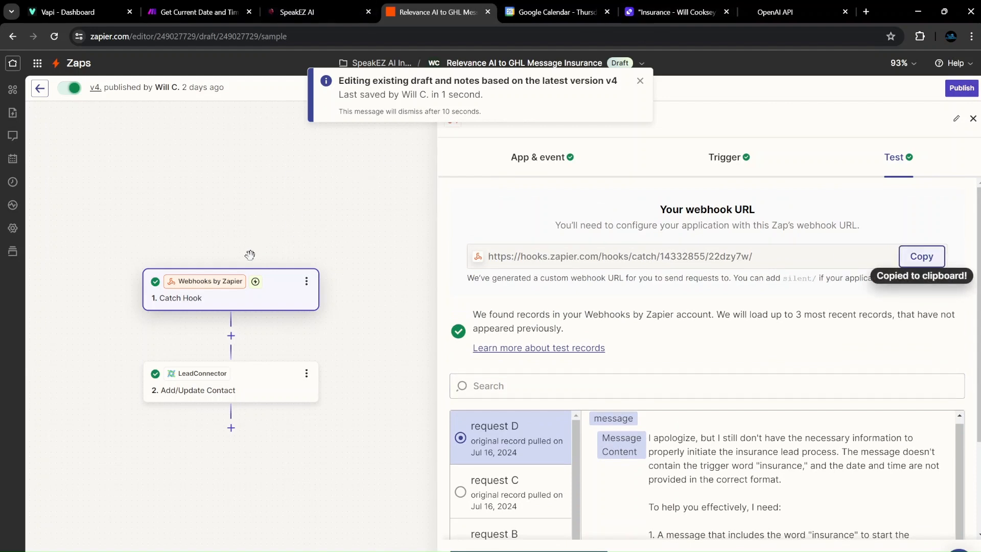
click(640, 84)
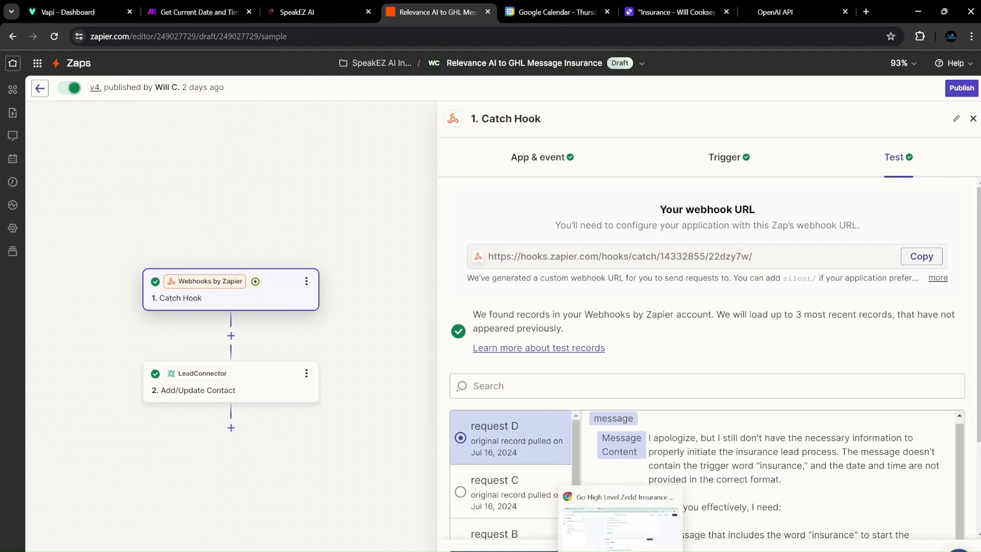
click(622, 545)
scroll(617, 290, up, 15)
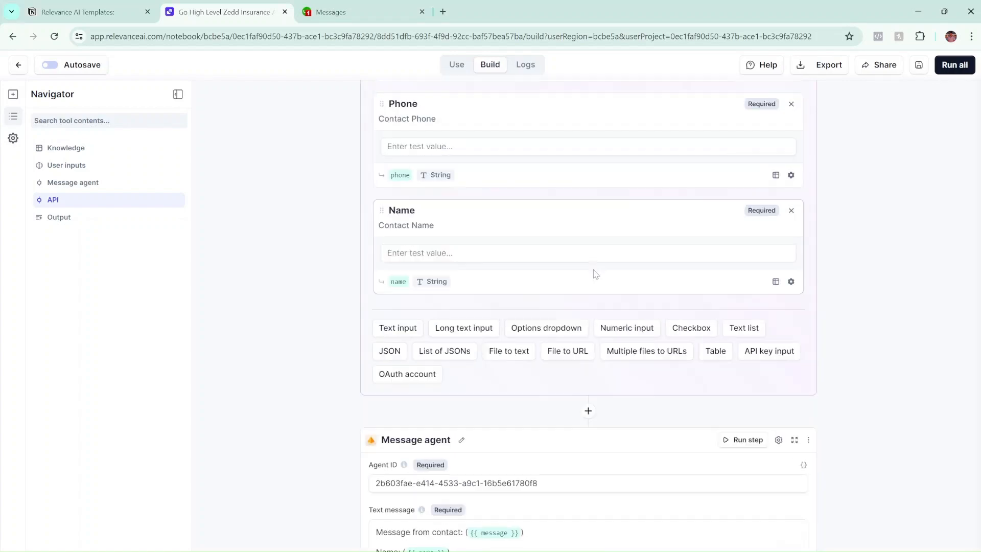
scroll(530, 311, down, 12)
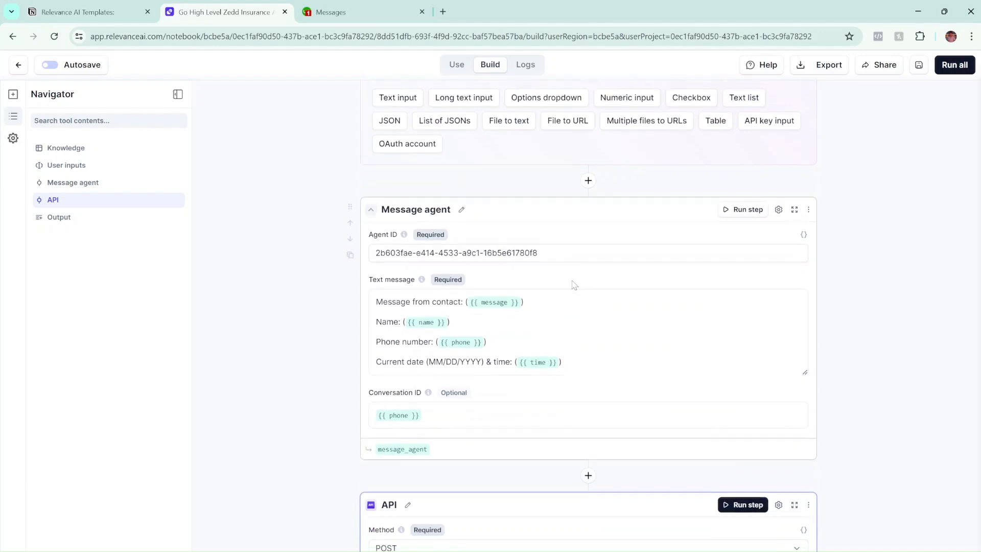
scroll(572, 286, down, 5)
drag(624, 312, 340, 332)
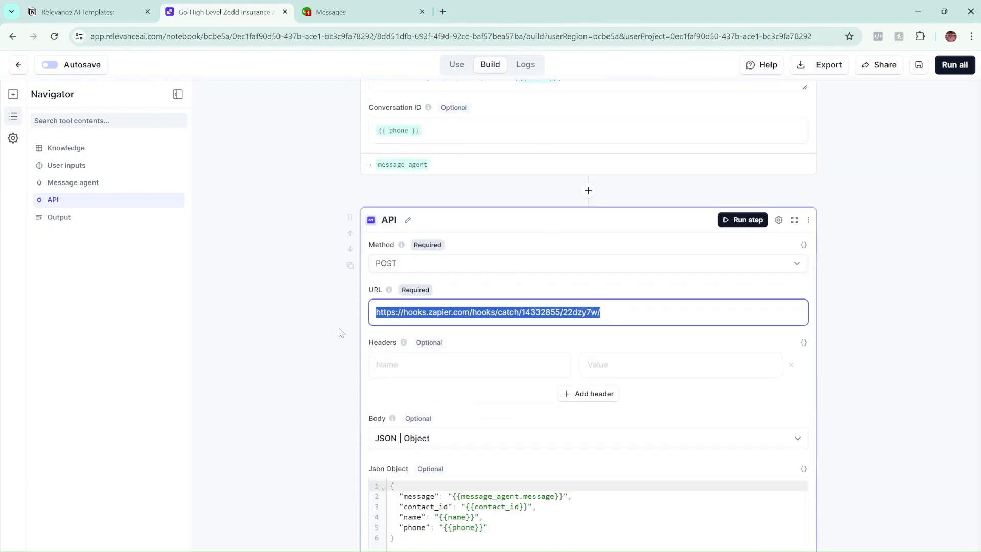
key(ctrl+v)
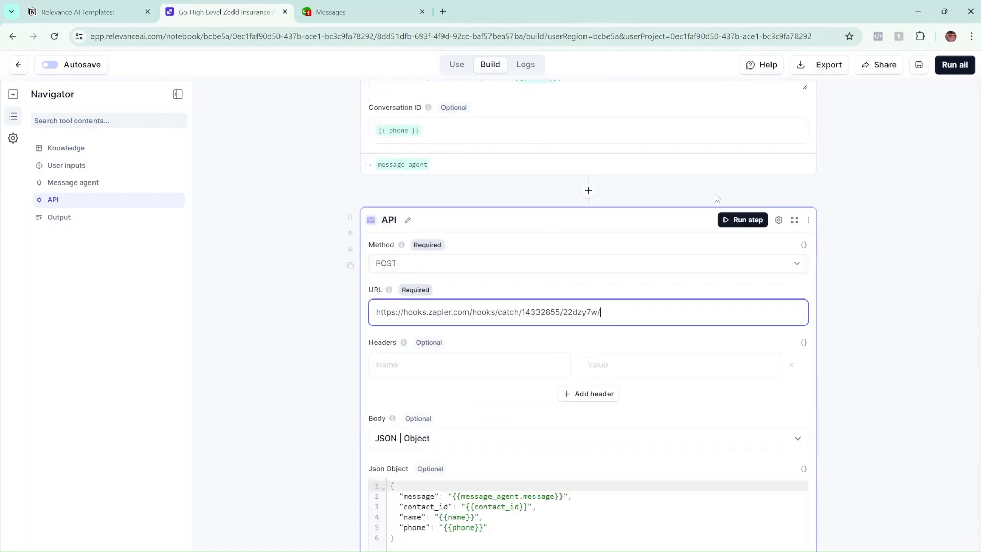
click(920, 67)
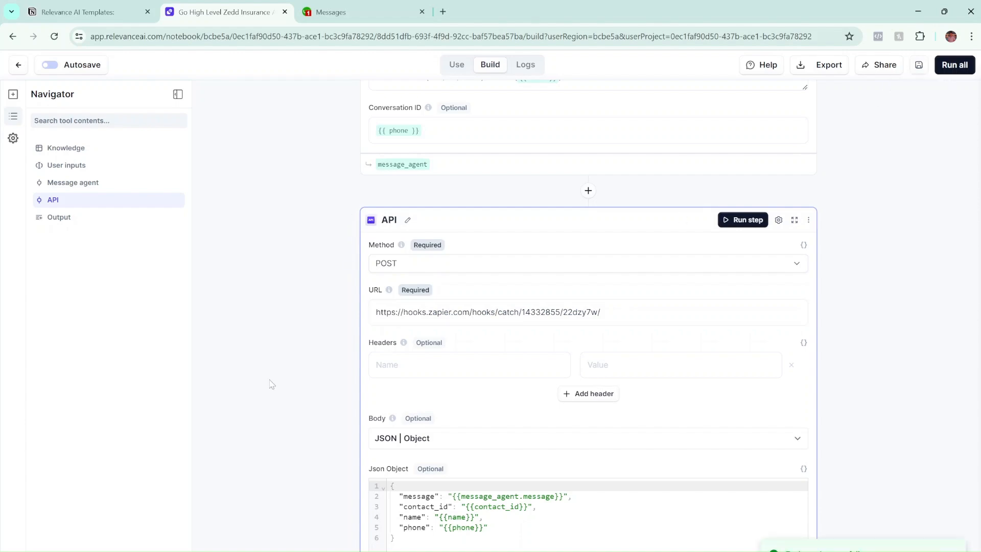
scroll(317, 176, up, 8)
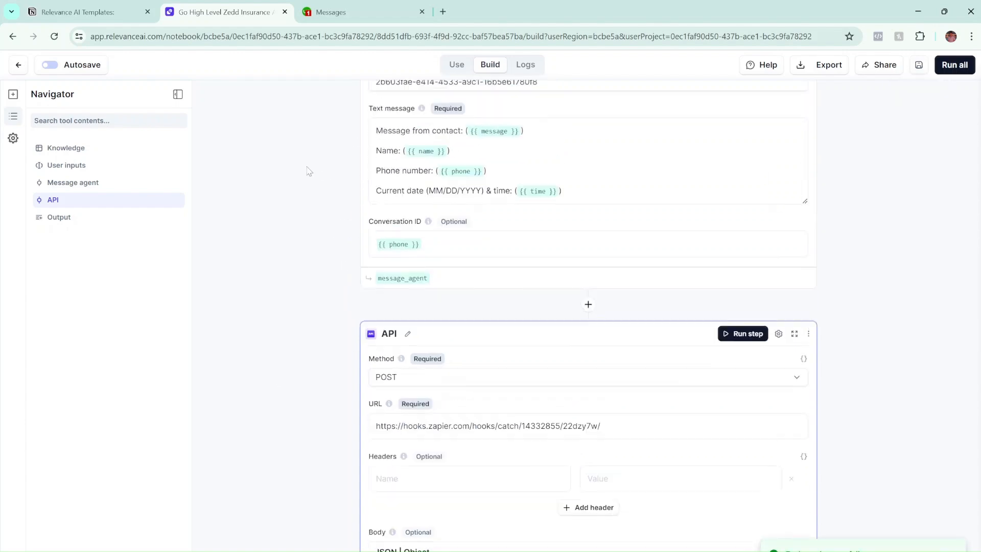
scroll(347, 236, up, 7)
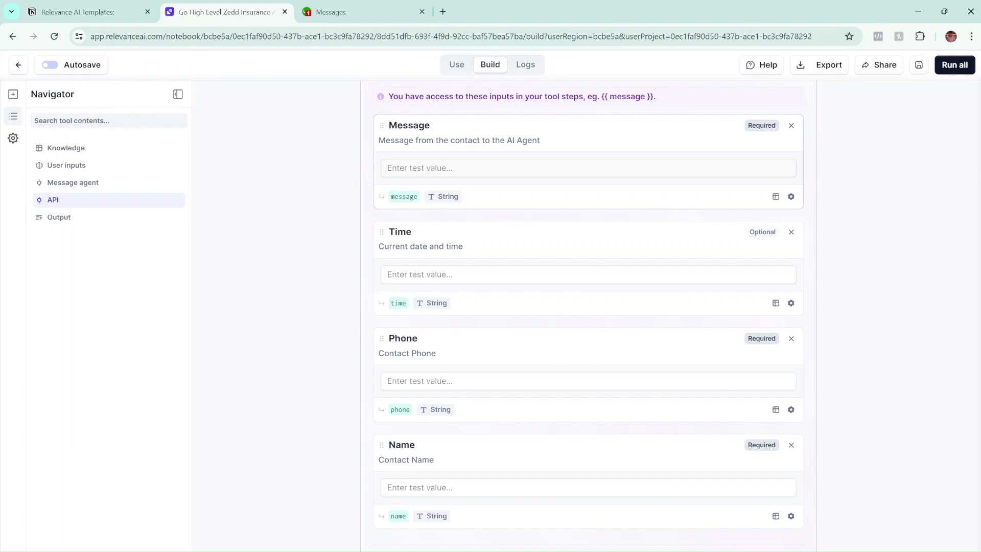
click(500, 168)
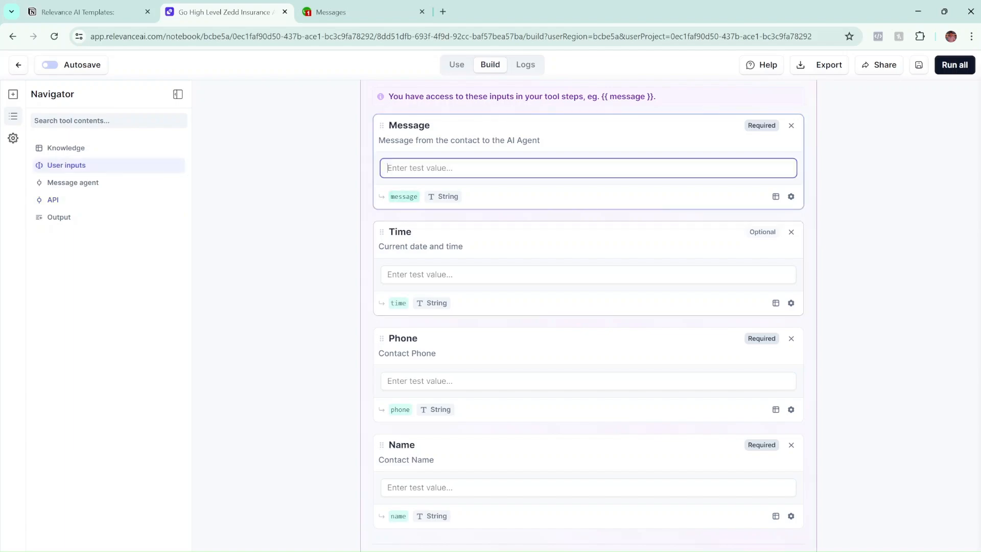
scroll(432, 366, down, 5)
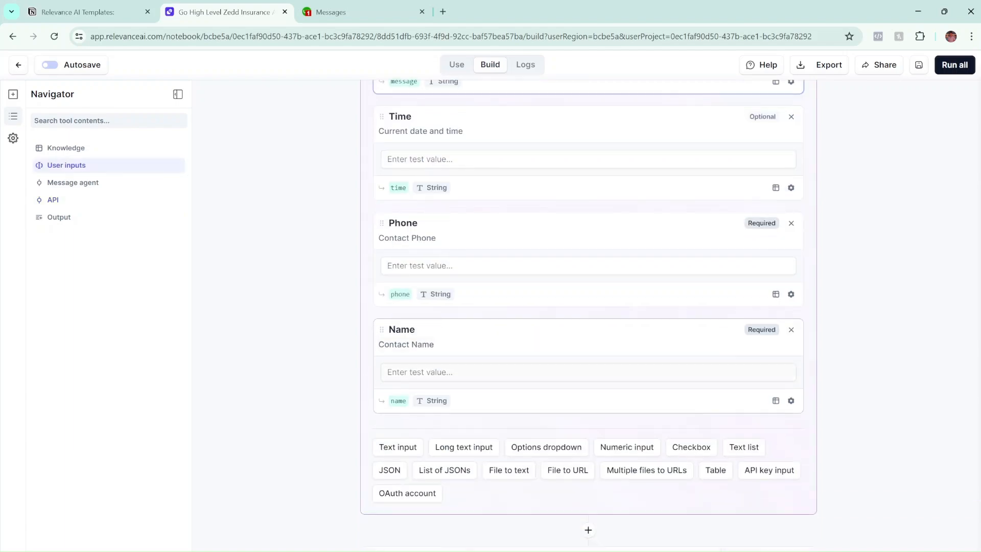
scroll(432, 367, up, 5)
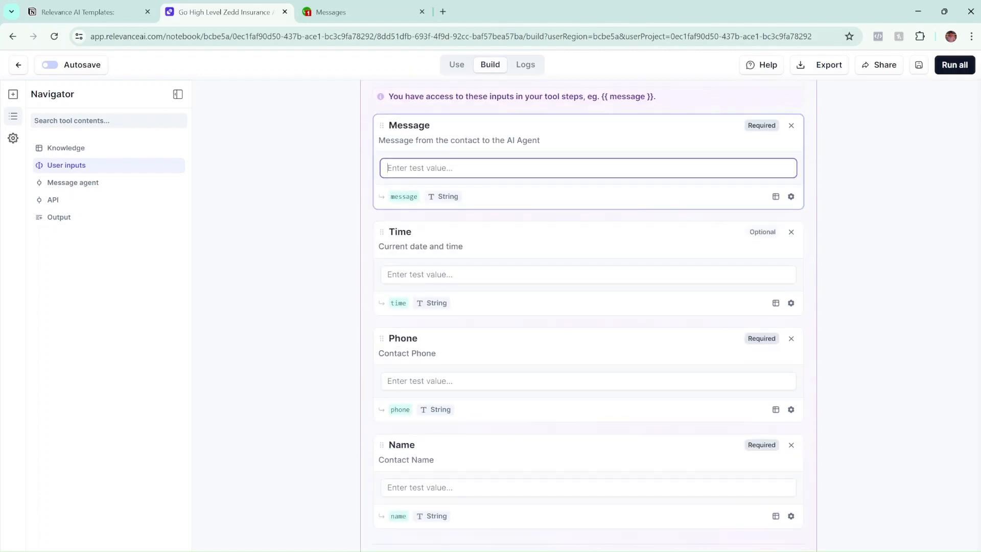
text(tes)
key(BackSpace)
scroll(427, 326, down, 4)
scroll(545, 267, up, 2)
scroll(783, 173, down, 8)
scroll(501, 276, down, 4)
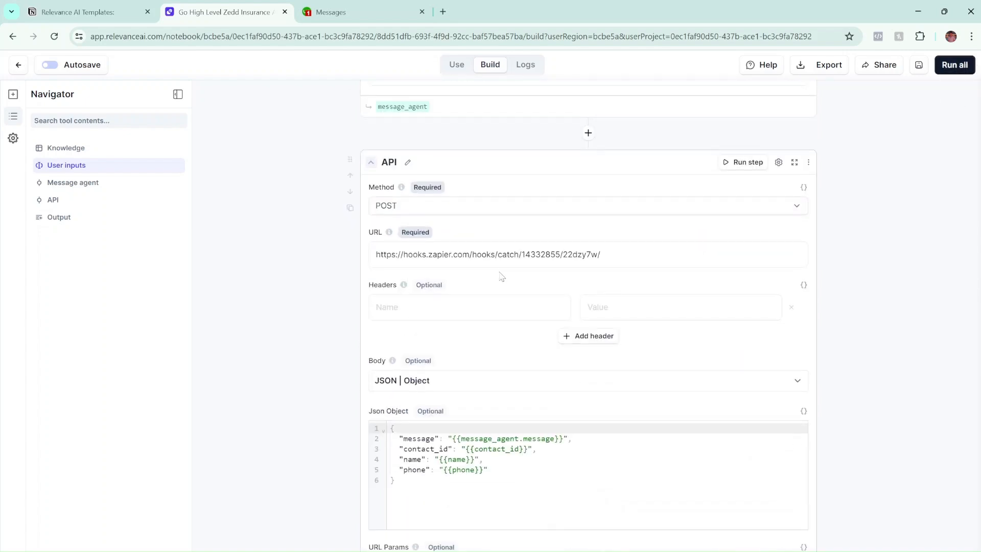
scroll(510, 414, down, 2)
scroll(536, 265, up, 2)
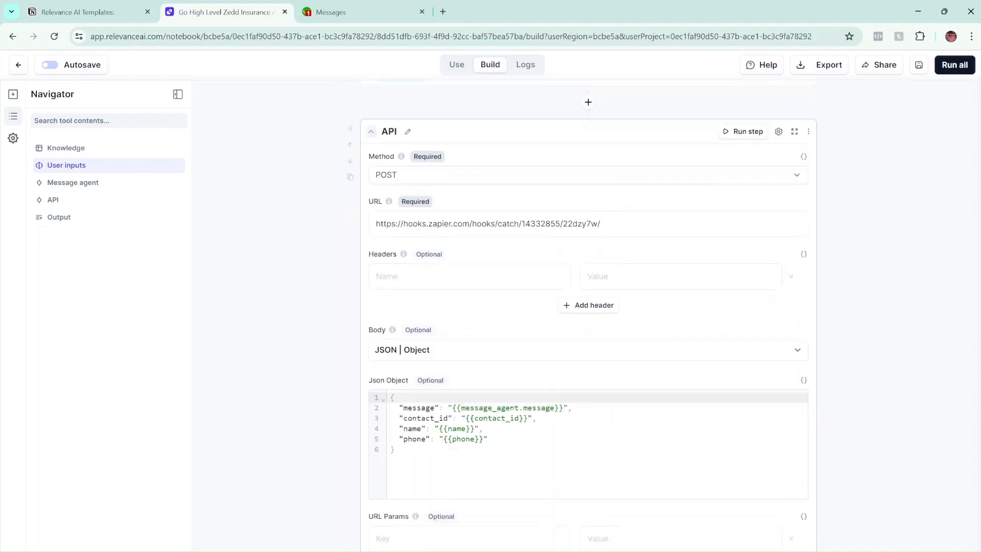
scroll(526, 307, down, 1)
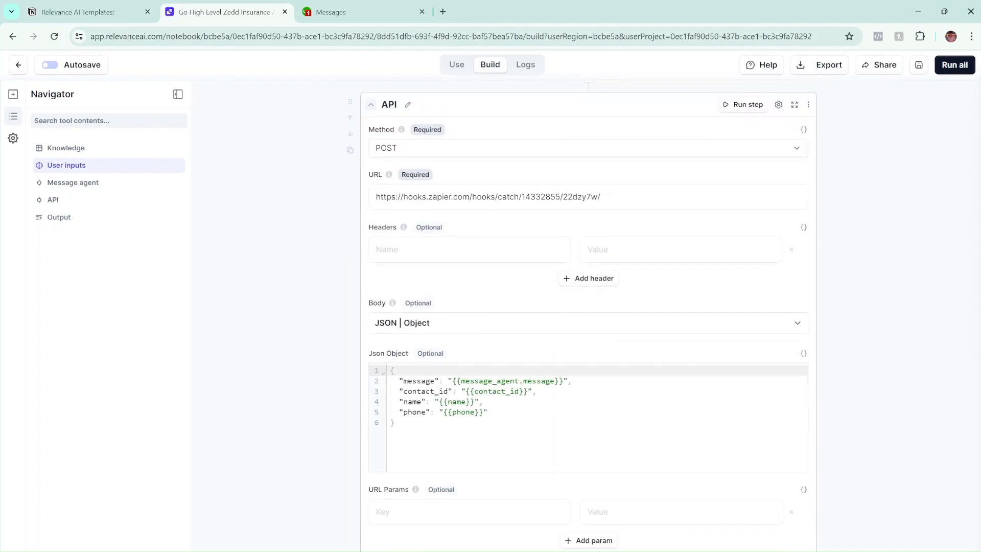
Back in Zapier, open the LeadConnector Add/Update Contact step's setup panel.
key(alt+Tab)
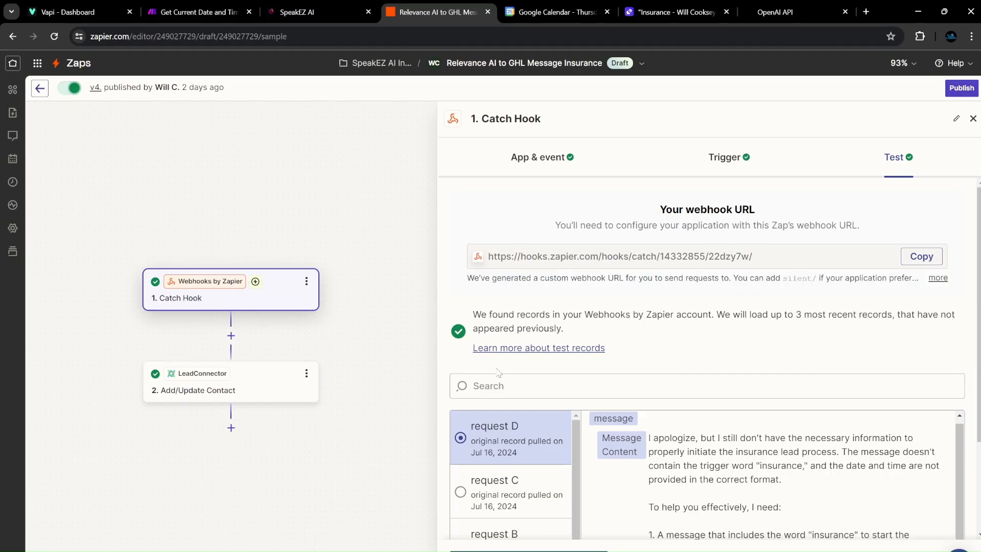
scroll(788, 292, down, 2)
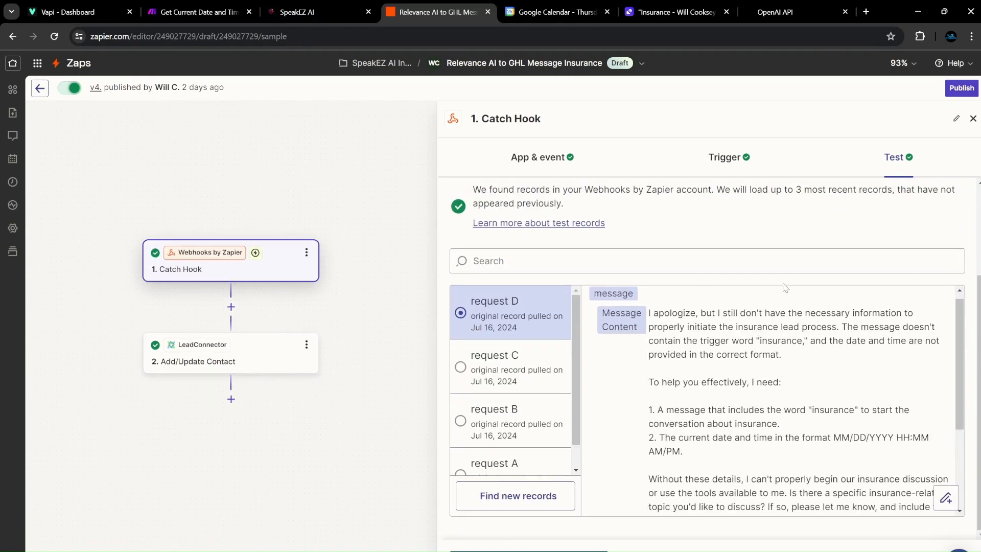
scroll(744, 248, up, 2)
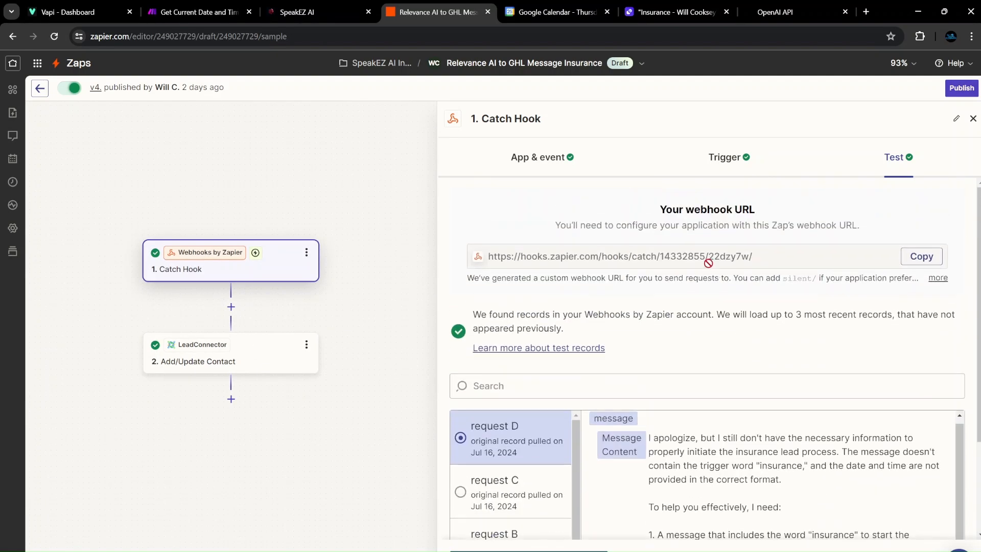
scroll(765, 257, down, 2)
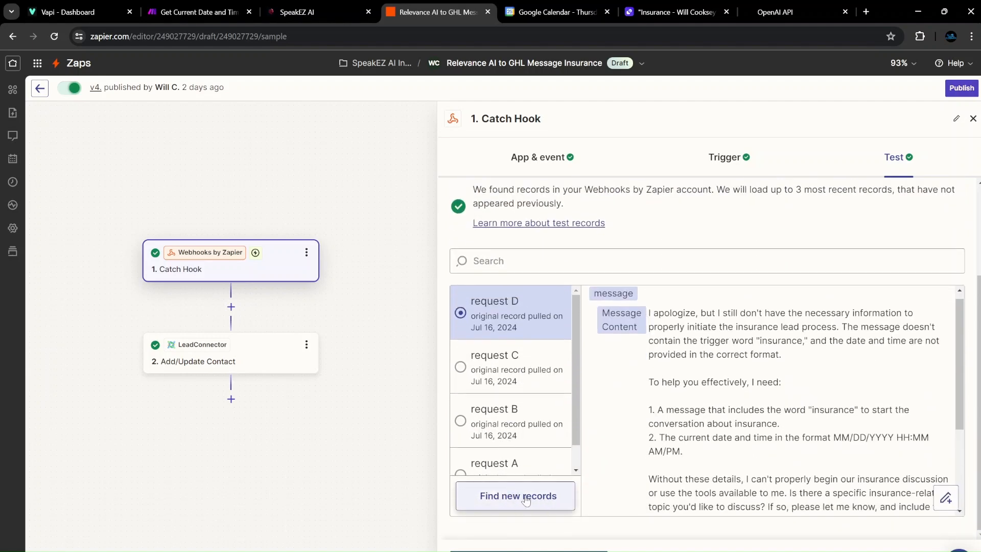
scroll(539, 364, up, 2)
scroll(539, 364, down, 2)
scroll(593, 460, down, 3)
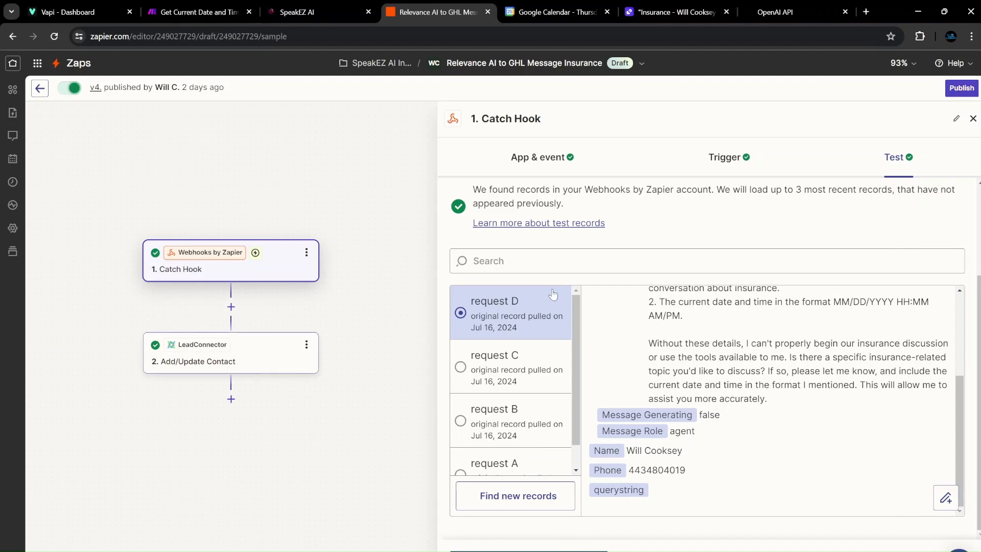
click(272, 346)
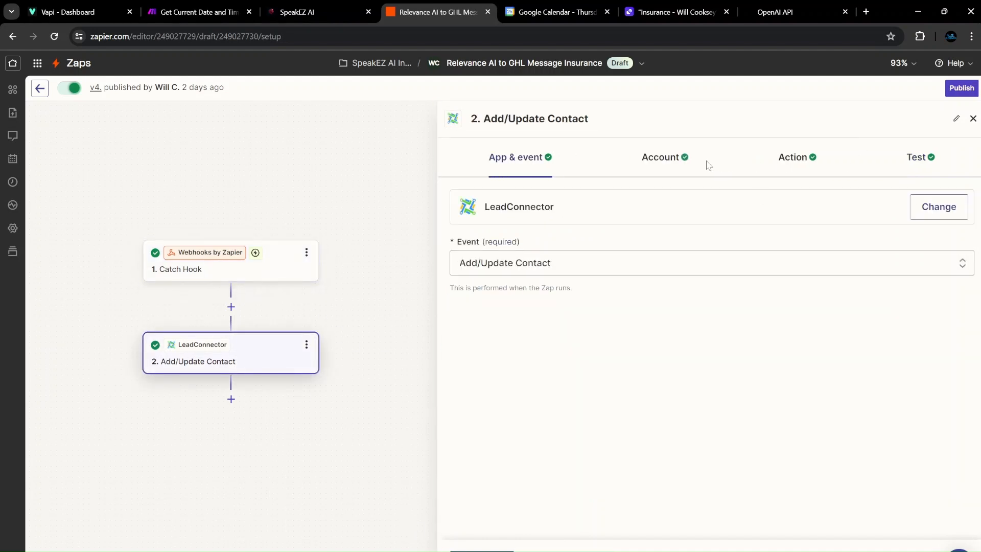
Review the contact step's connected LeadConnector account and its action fields.
click(686, 164)
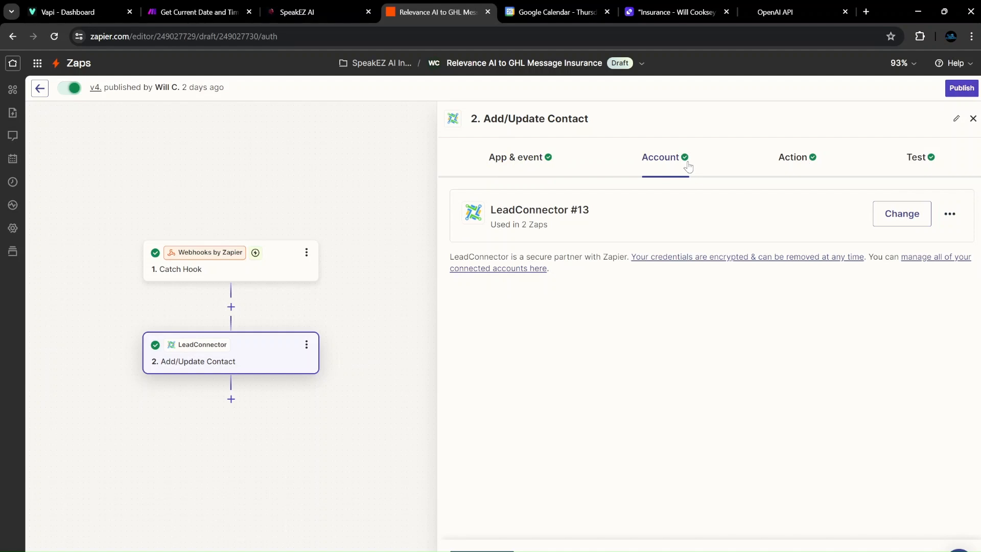
click(787, 164)
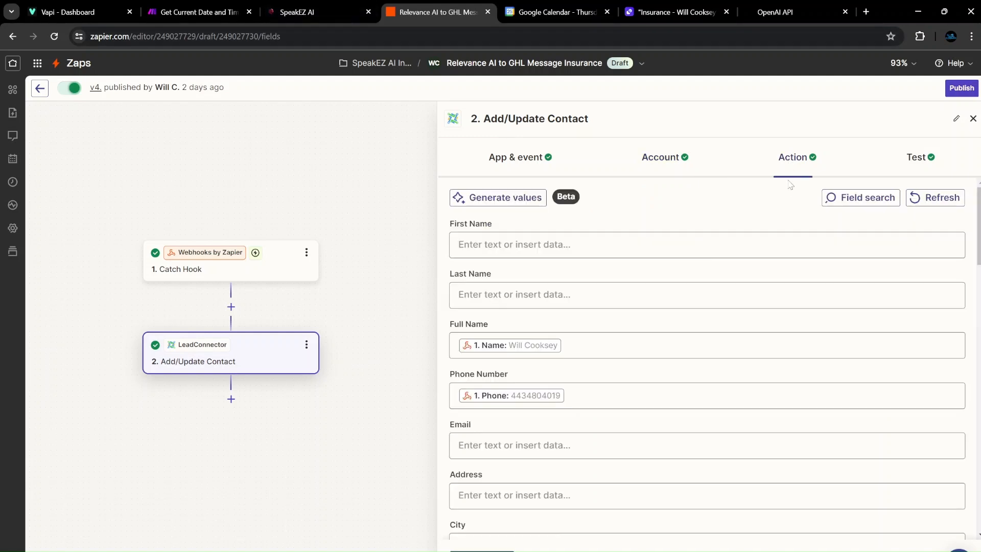
click(664, 159)
click(802, 162)
scroll(541, 272, down, 1)
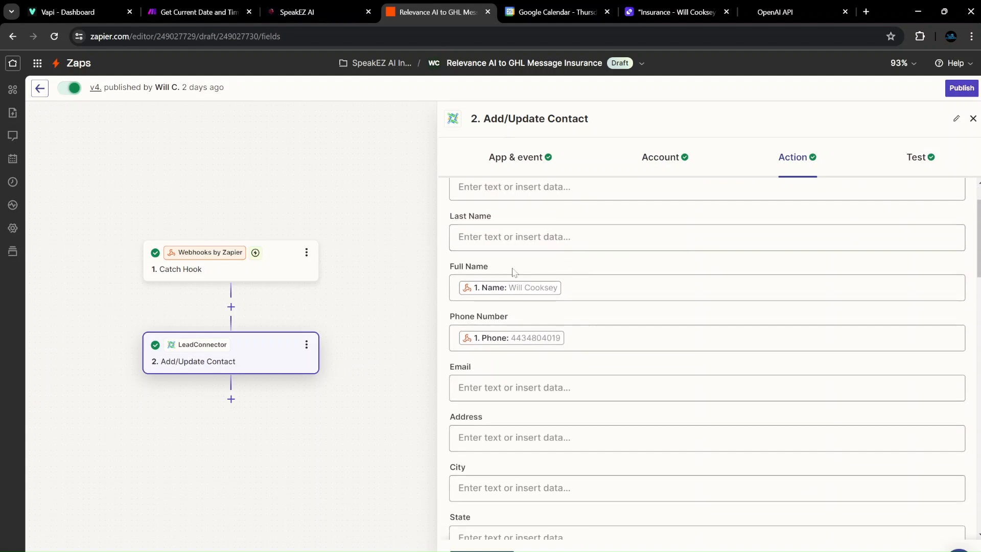
scroll(564, 314, up, 1)
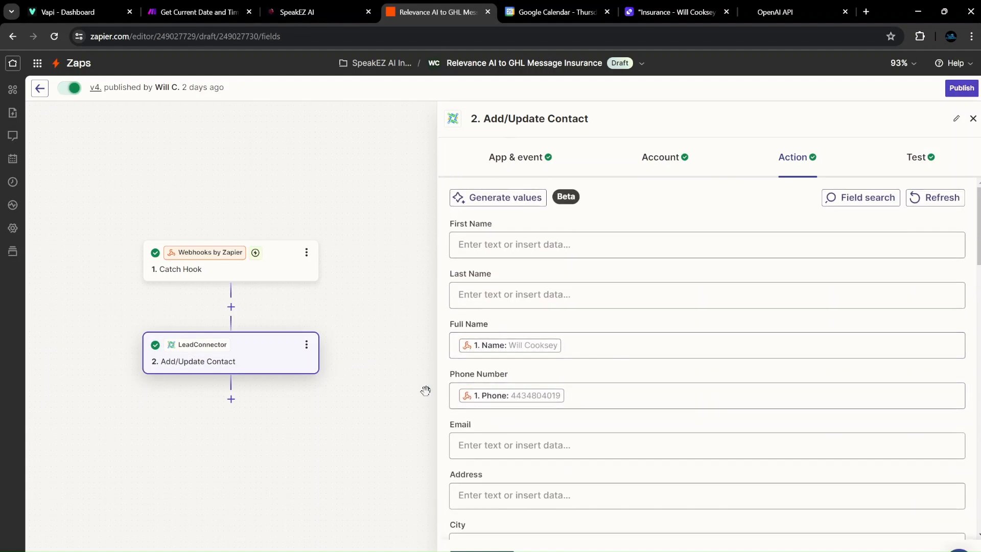
Check Full Name, Phone Number and ai response map to Catch Hook Name, Phone and Message Content.
click(591, 345)
scroll(582, 399, down, 4)
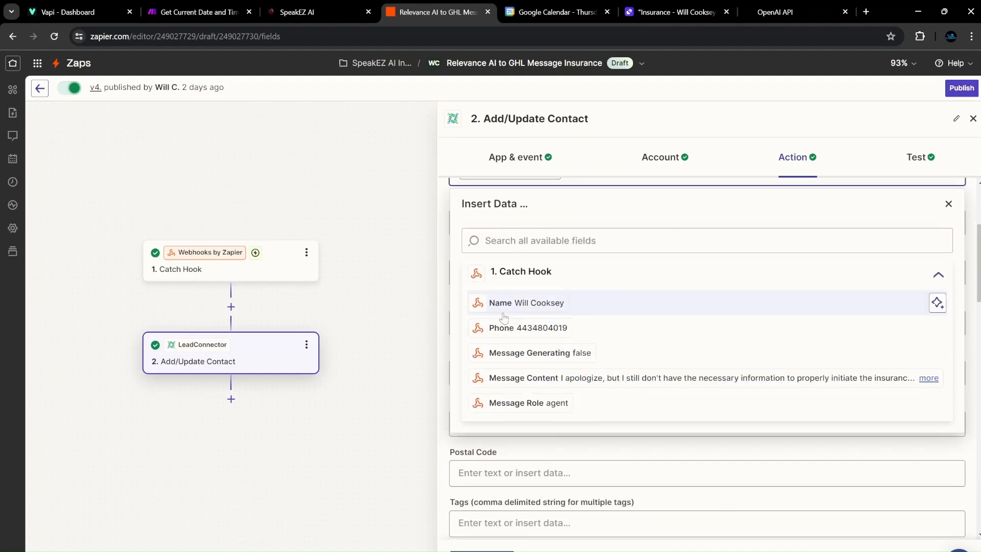
click(345, 307)
scroll(511, 298, up, 1)
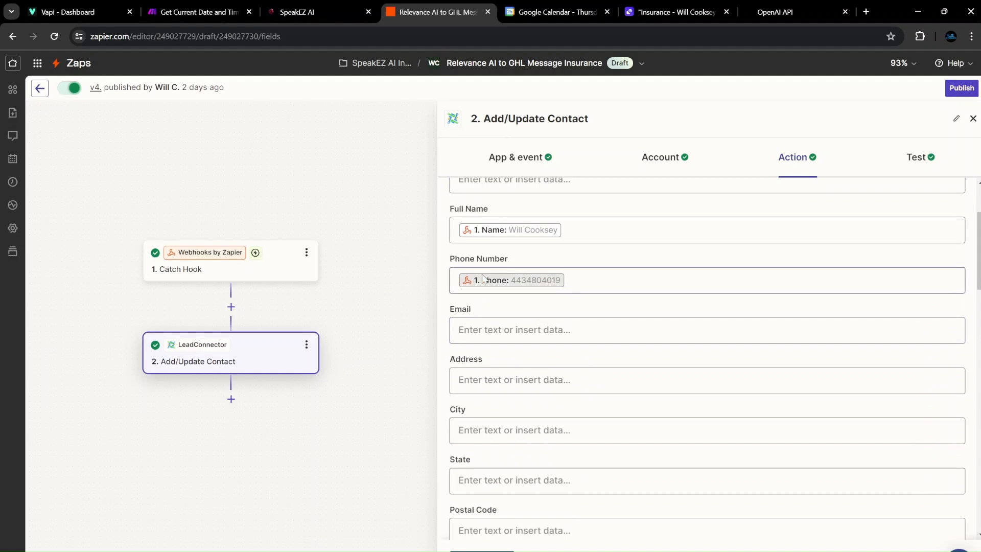
click(705, 280)
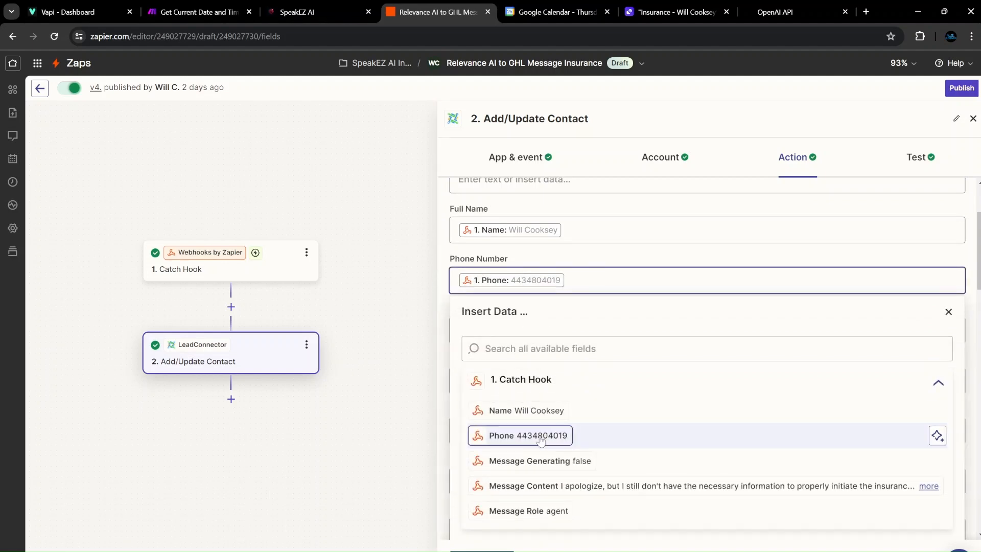
click(422, 382)
scroll(707, 358, down, 6)
scroll(556, 340, down, 5)
scroll(556, 340, up, 4)
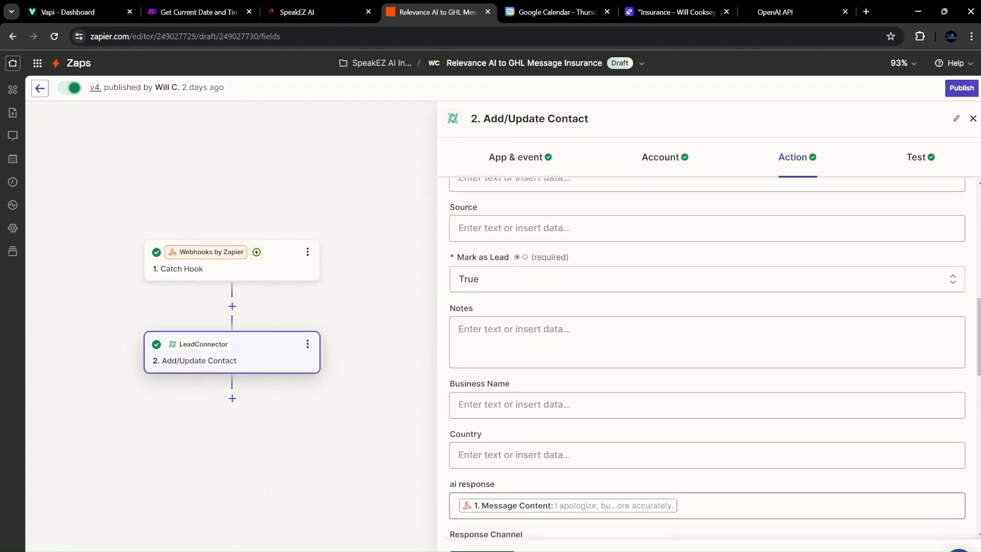
scroll(556, 337, down, 5)
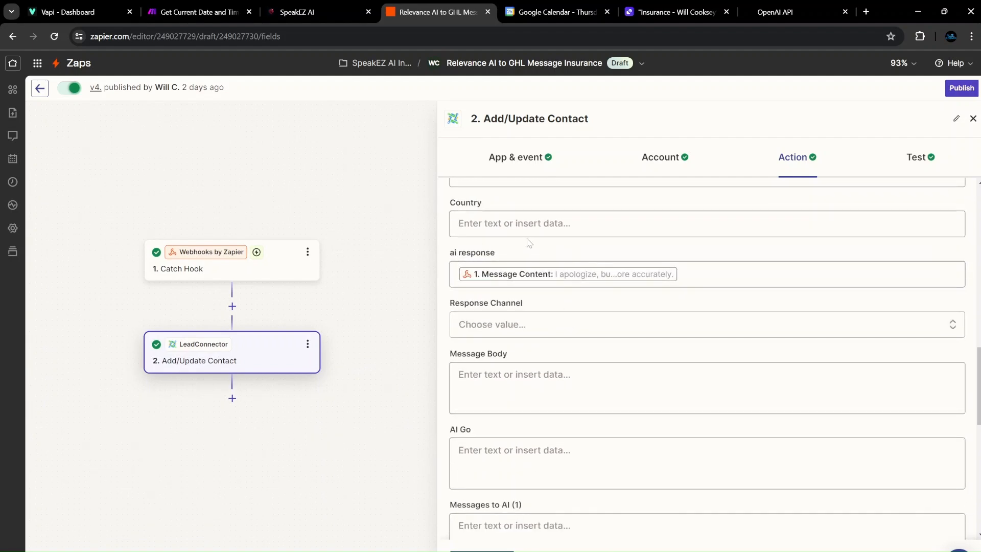
click(718, 263)
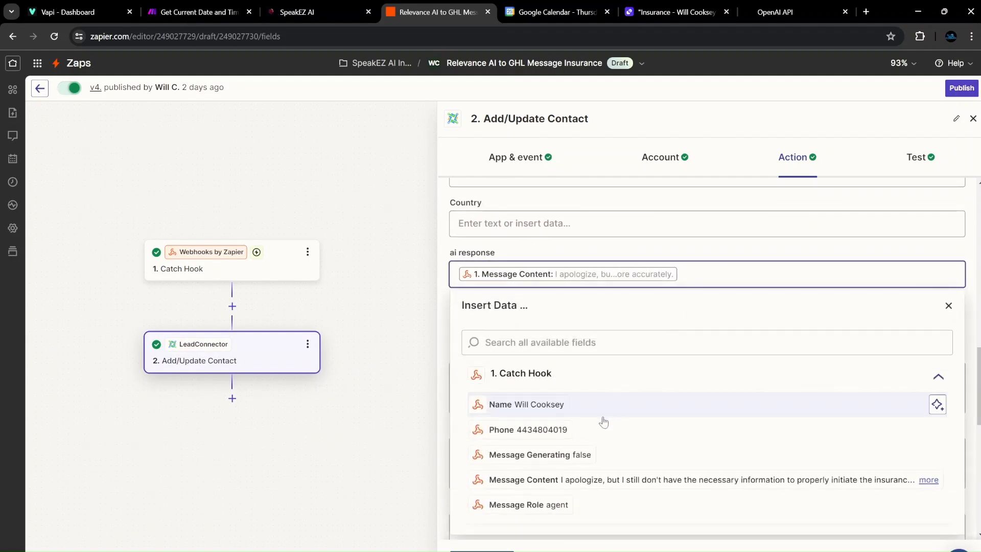
click(399, 440)
scroll(585, 310, down, 3)
scroll(583, 310, up, 3)
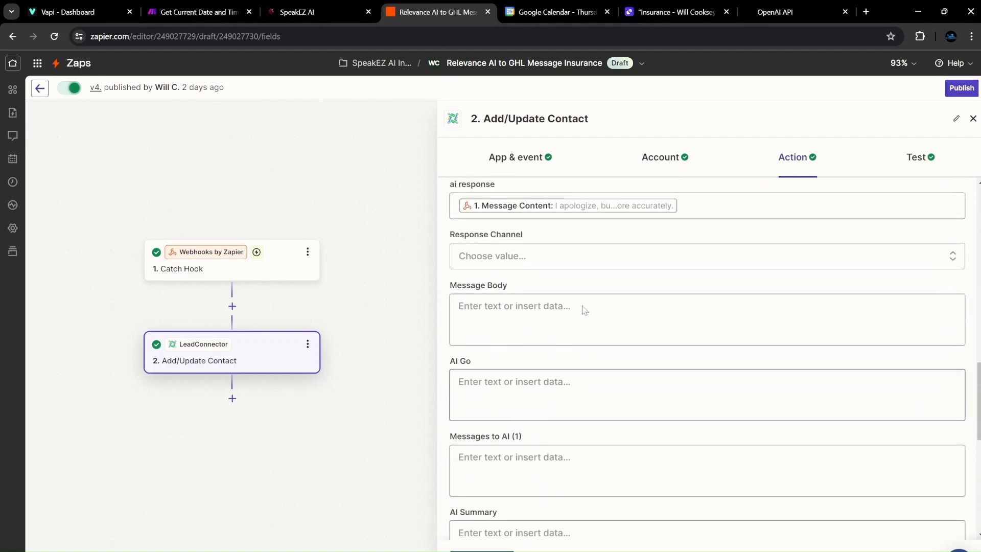
scroll(607, 302, down, 8)
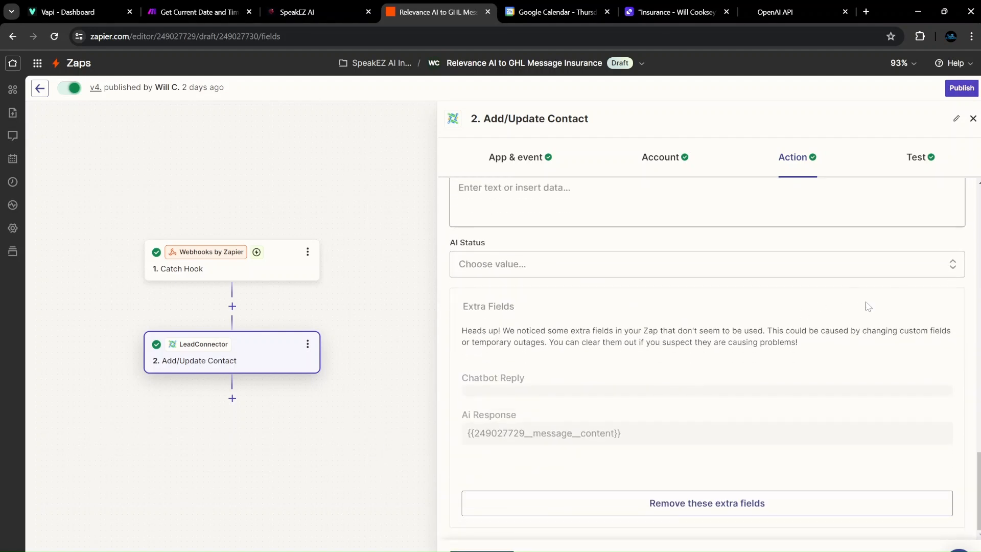
Publish the GHL Message Insurance zap as live version v5, then return to Relevance AI.
click(962, 88)
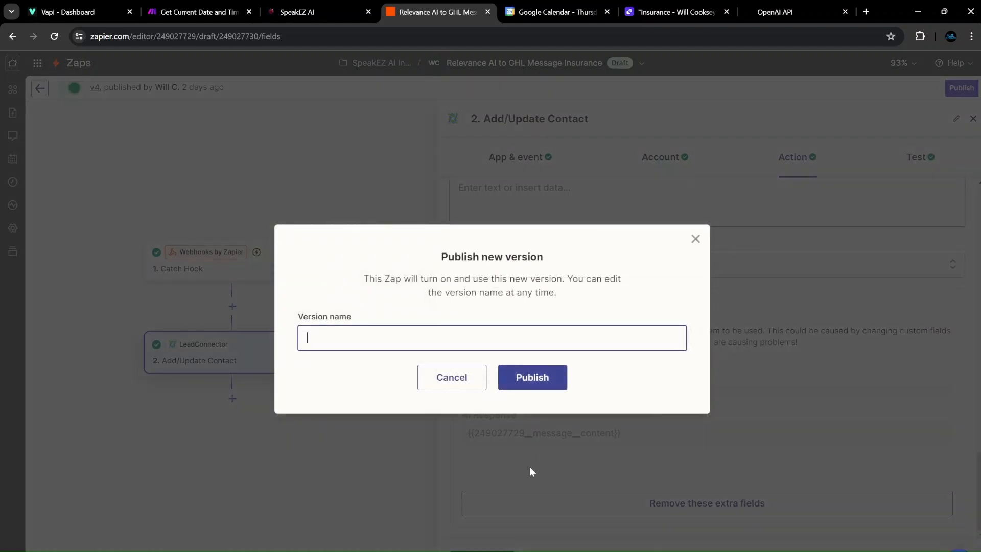
click(543, 382)
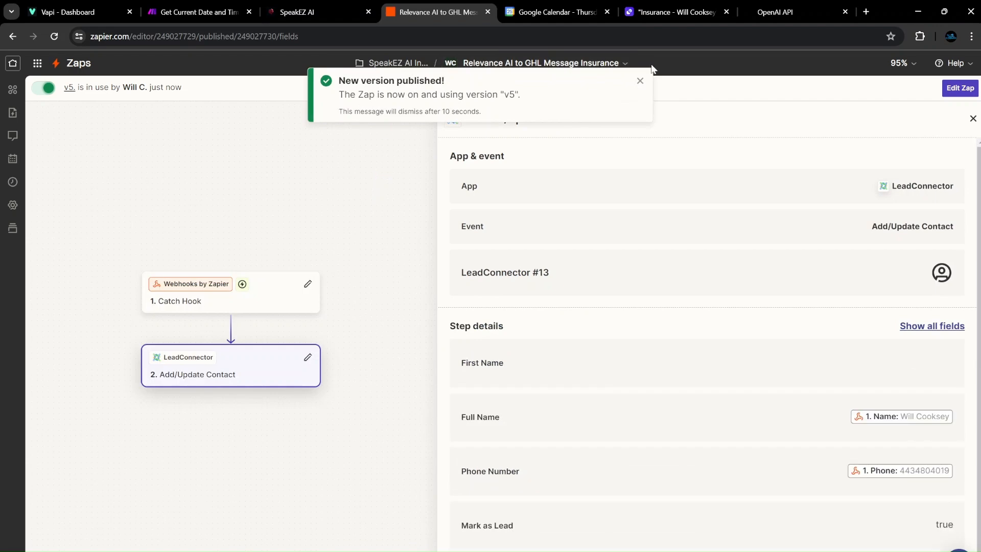
click(637, 81)
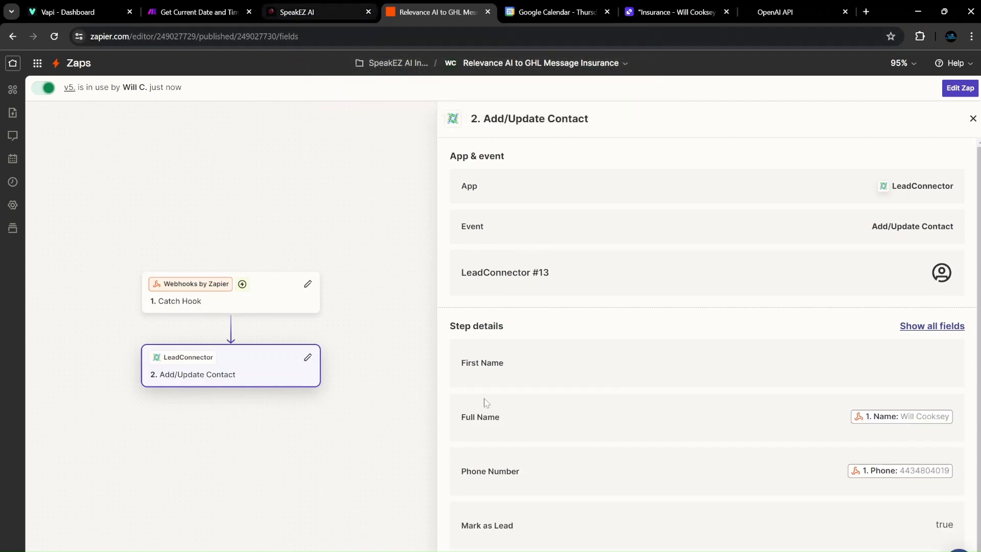
click(667, 13)
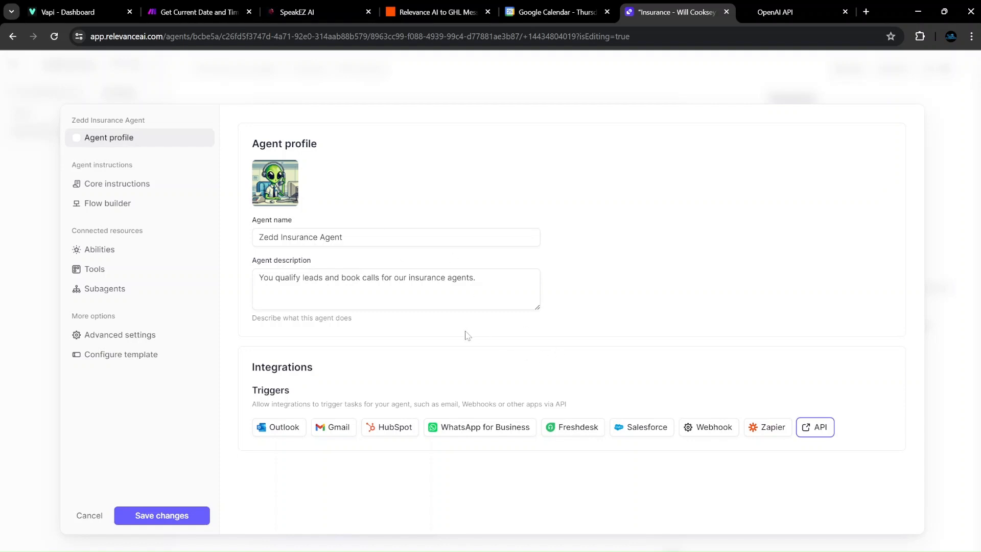
Save the agent profile, close Zapier's contact step panel, and review the conversation's booked 6:30 PM call.
click(154, 525)
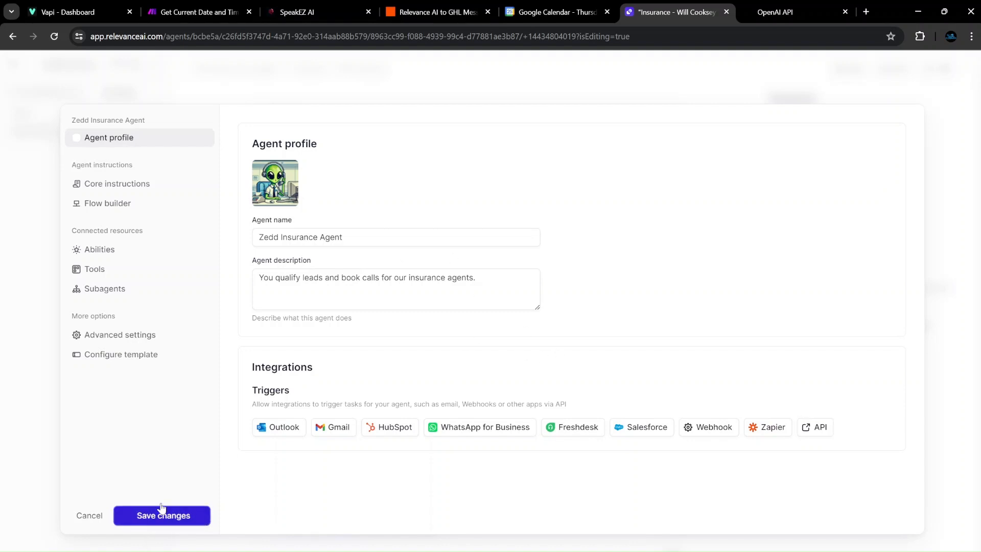
click(441, 16)
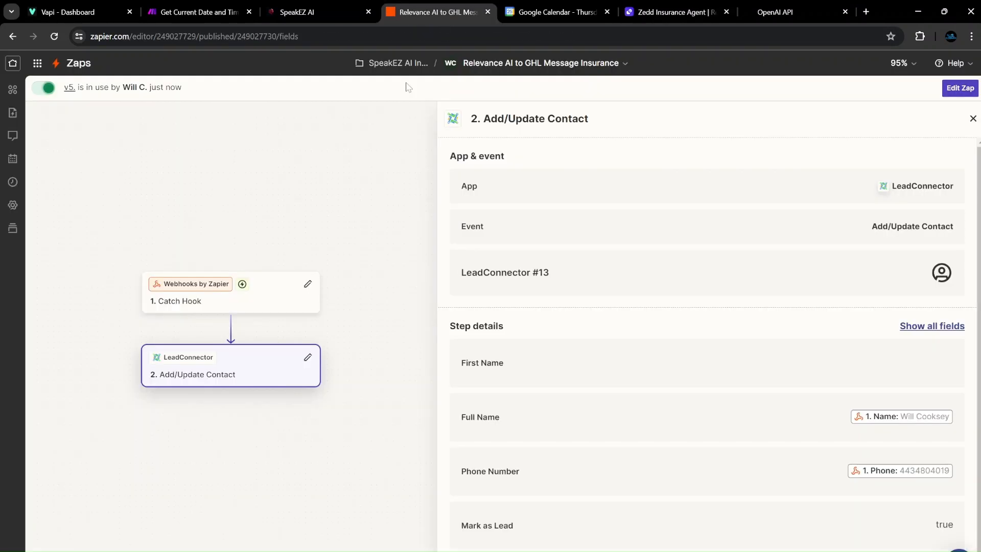
click(973, 118)
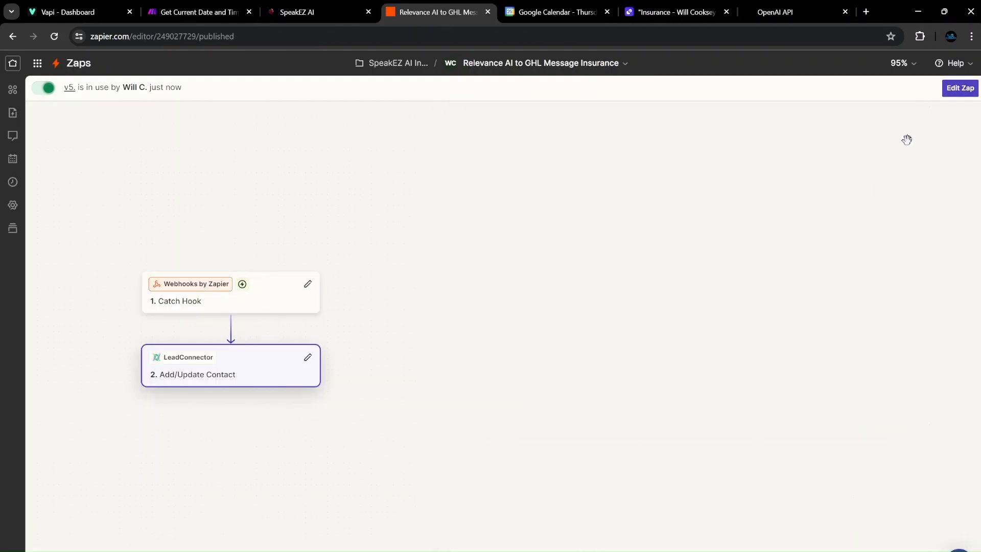
click(627, 15)
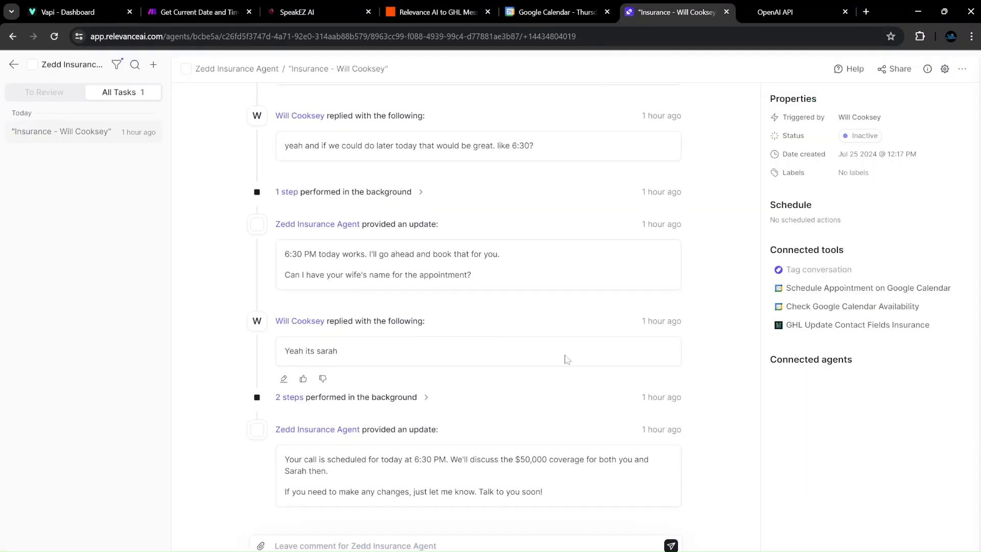
scroll(563, 360, up, 10)
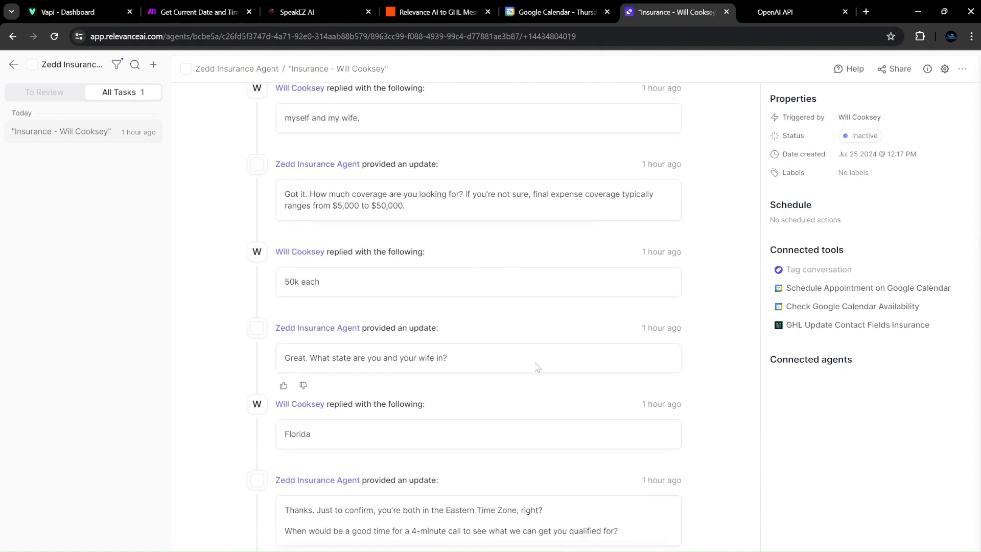
scroll(537, 370, down, 9)
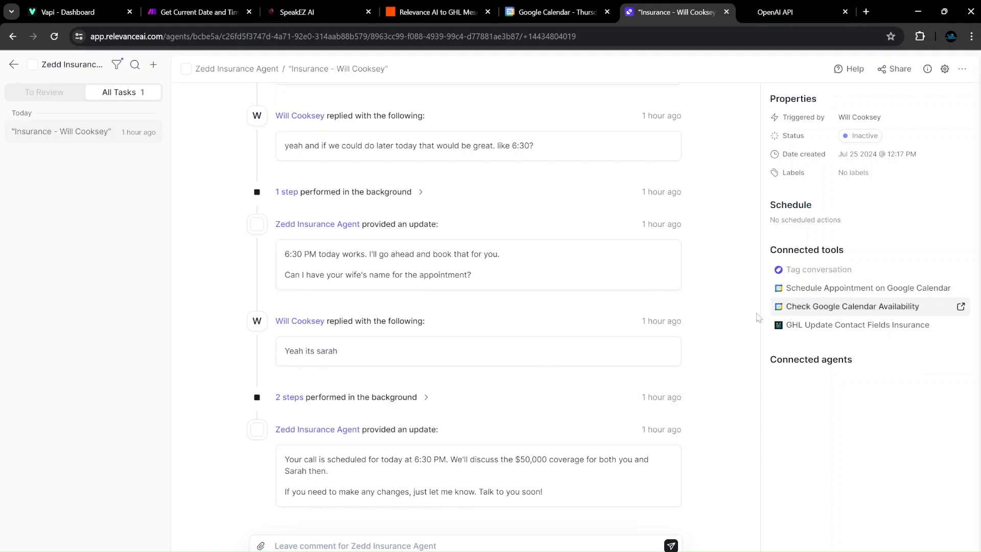
scroll(459, 389, up, 5)
scroll(460, 358, up, 11)
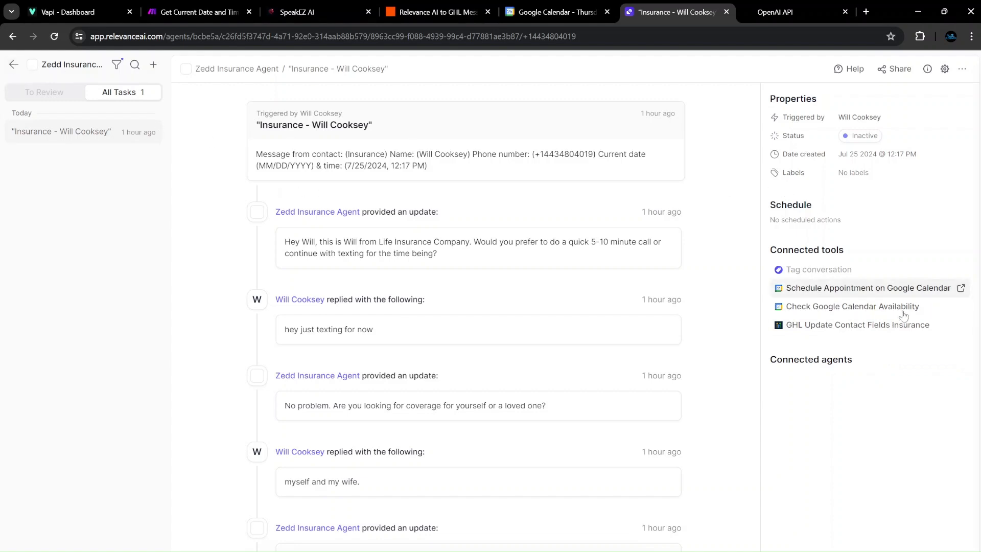
click(13, 64)
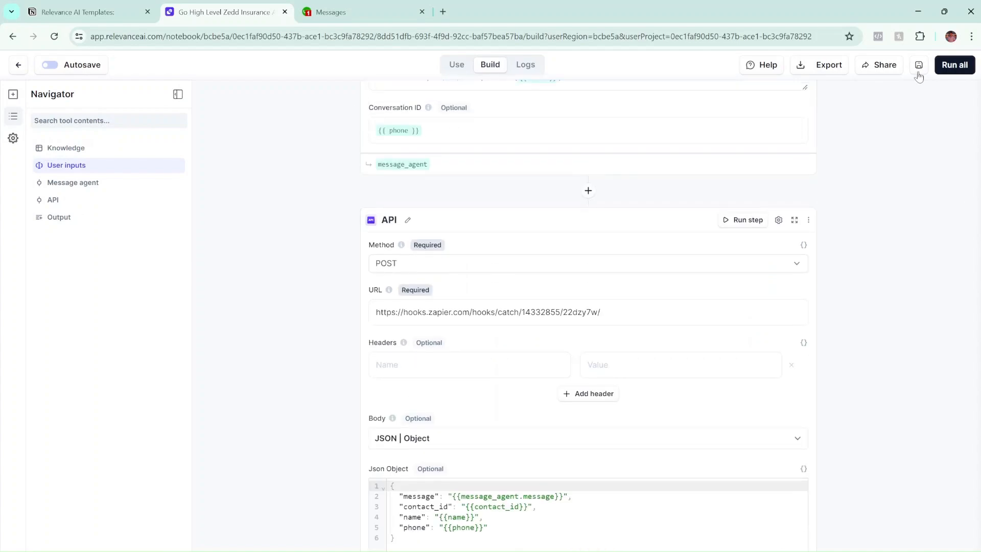
Leave the tool builder for the tools list, then switch to the GoHighLevel Insurance Greeting workflow.
scroll(317, 308, up, 15)
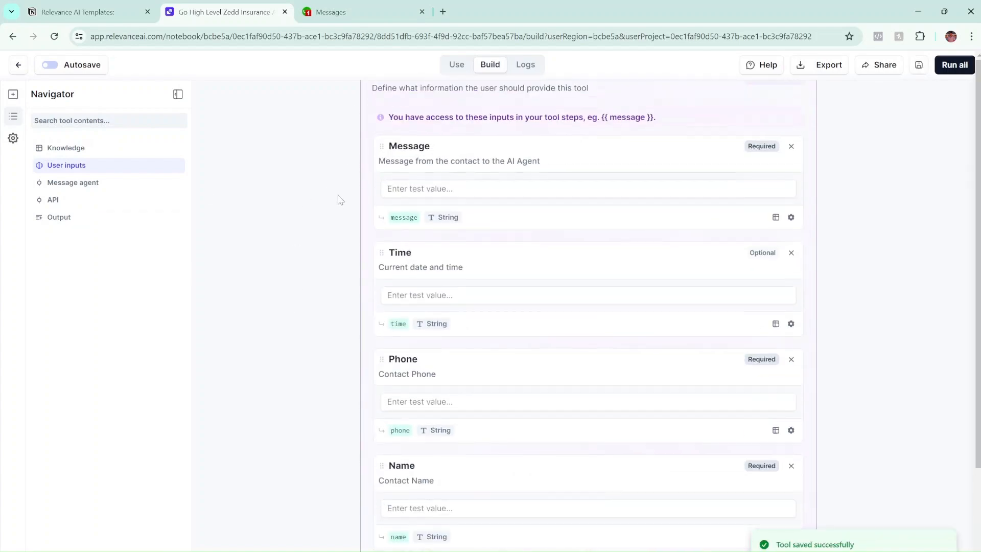
scroll(341, 196, up, 3)
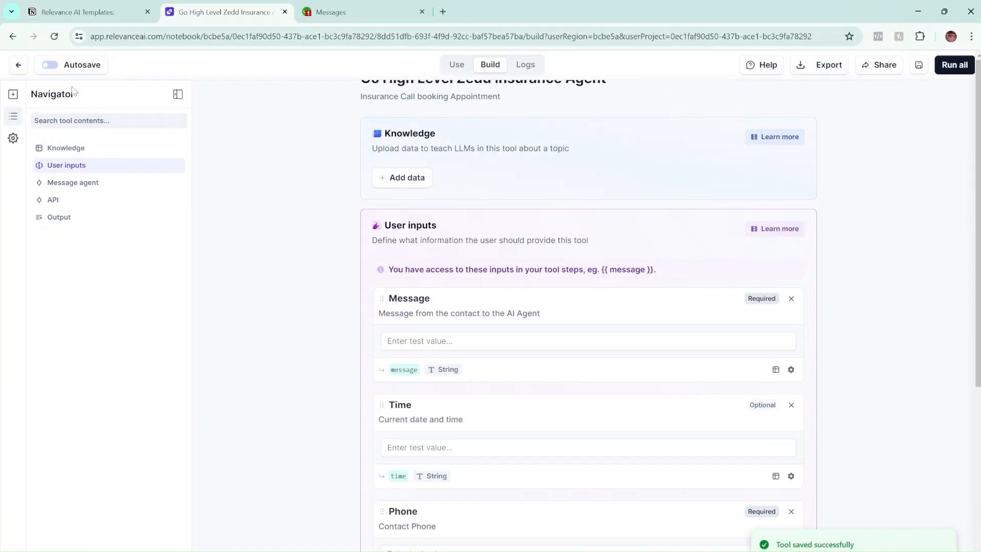
click(18, 66)
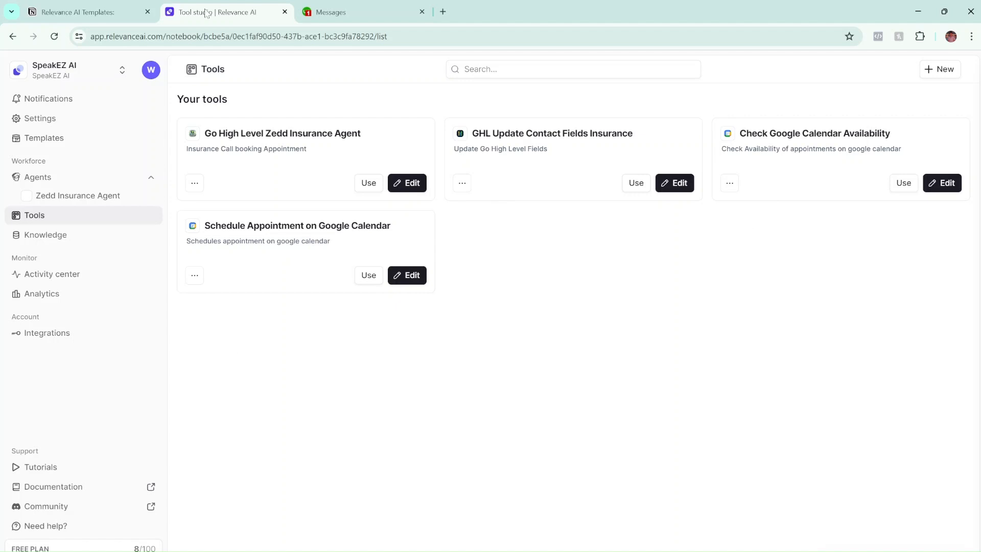
mouse_move(519, 550)
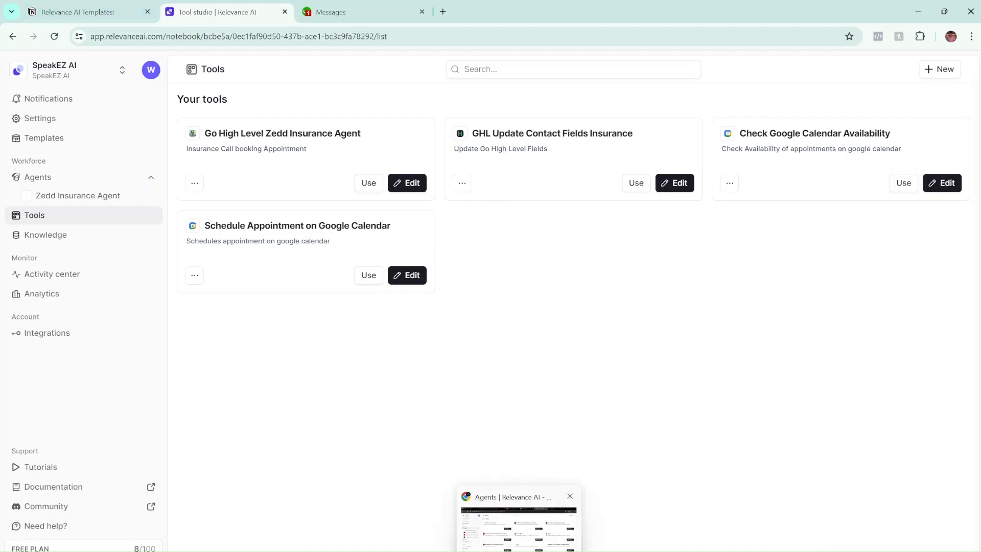
click(518, 531)
click(306, 12)
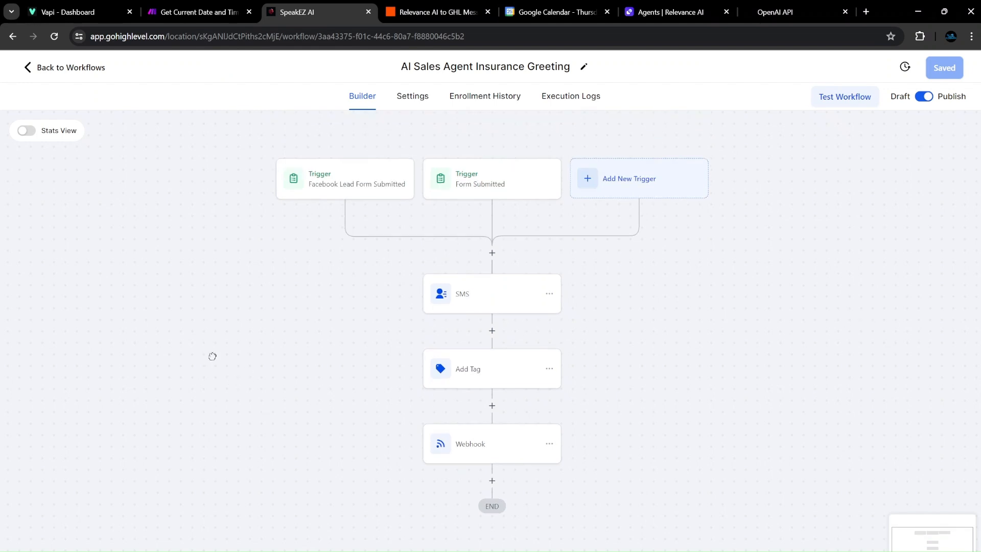
Inspect the SMS contact-field step, then view the Add Tag step adding the 'ai go' tag.
drag(490, 141, 505, 134)
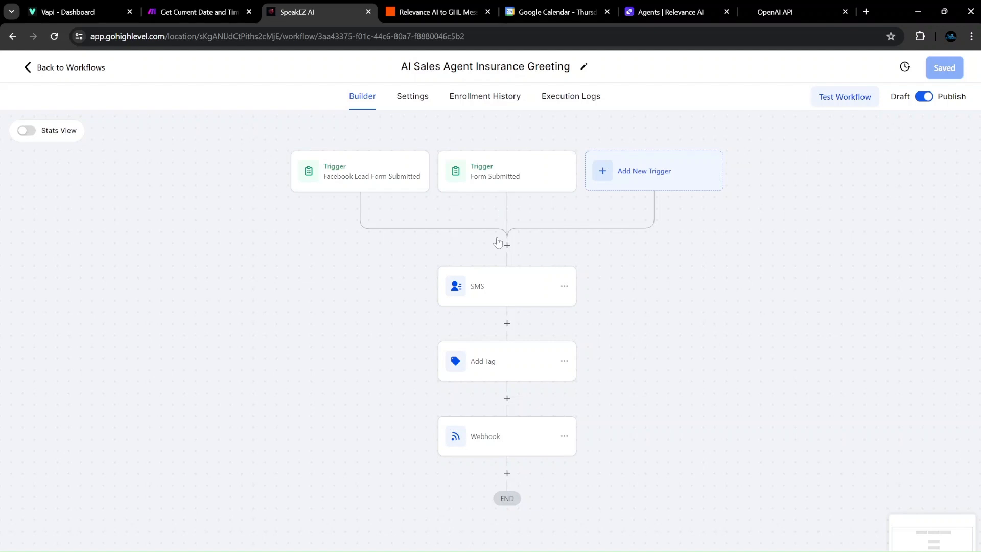
click(501, 289)
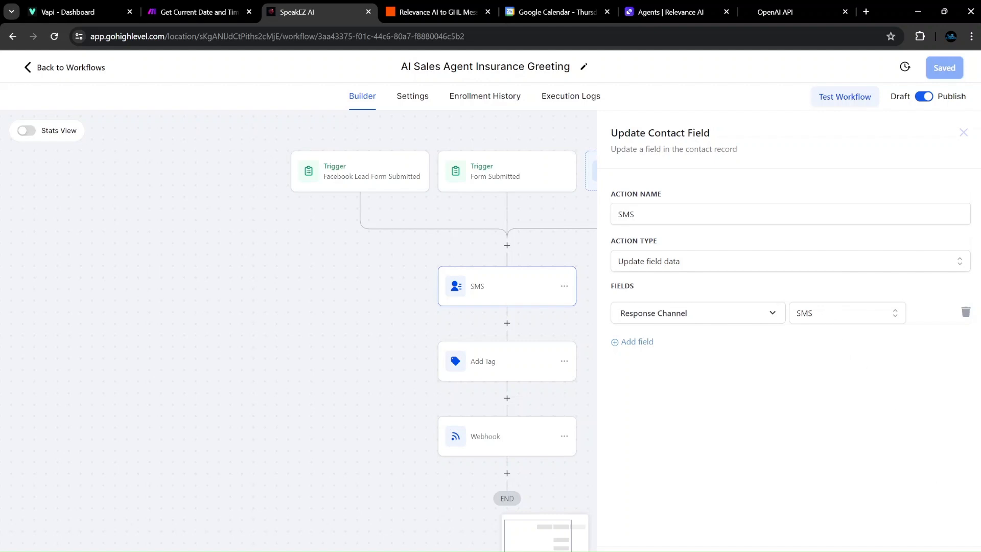
click(927, 526)
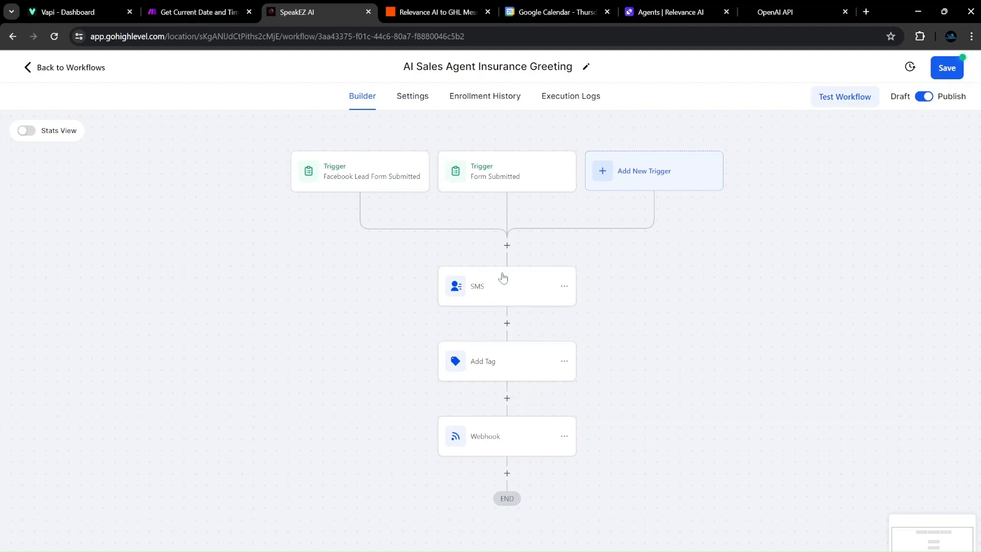
click(496, 371)
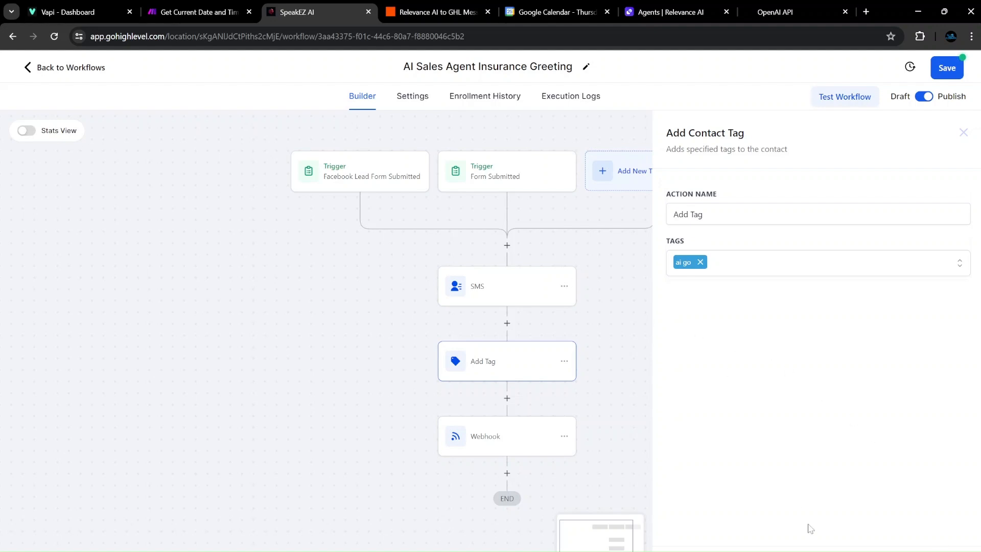
Close the Add Contact Tag panel and save the AI Sales Agent Insurance Greeting workflow.
click(607, 308)
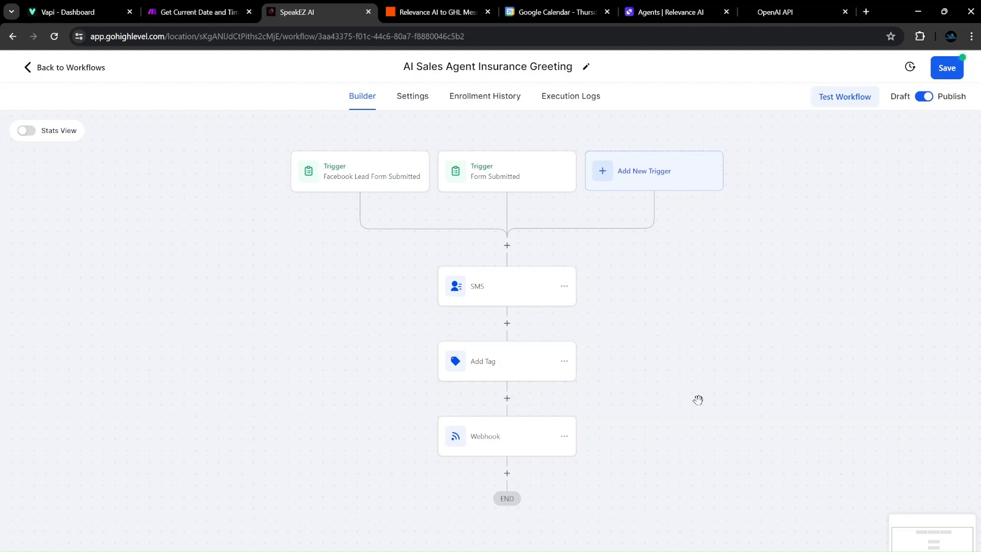
click(947, 68)
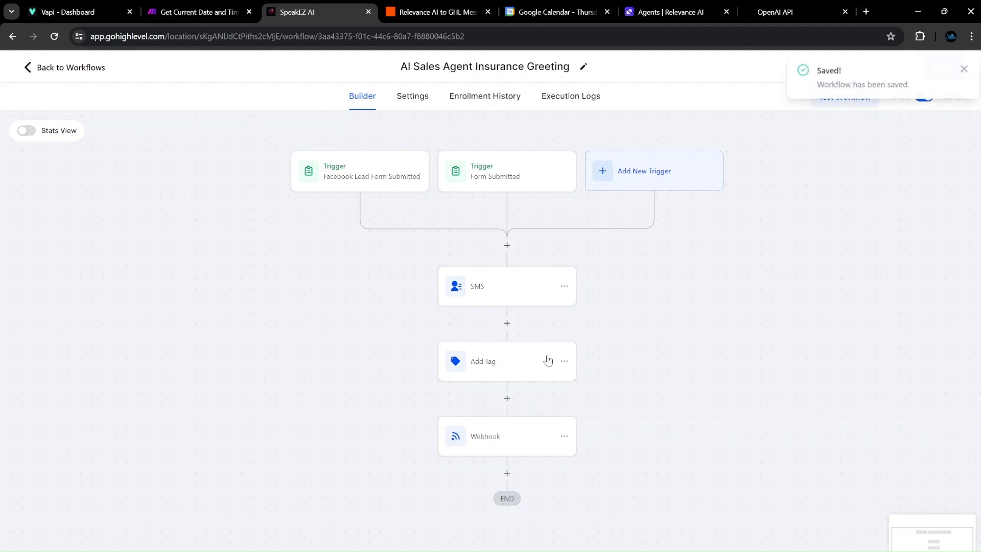
click(963, 69)
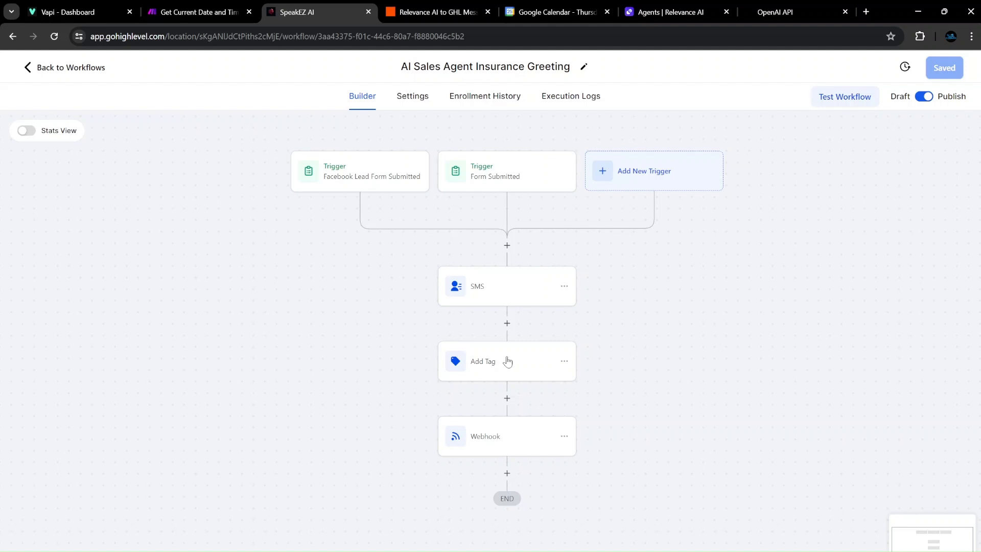
View the Webhook step's POST to the Zapier catch-hook URL with its time custom data item.
click(498, 436)
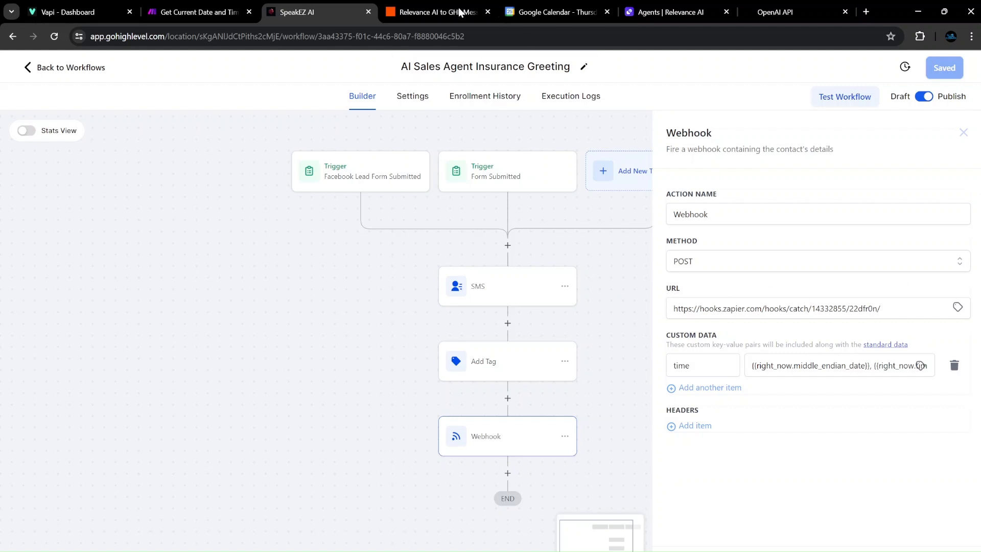
In Zapier's My Zaps, open the SpeakEZ AI Insurance folder listing four running zaps.
click(430, 12)
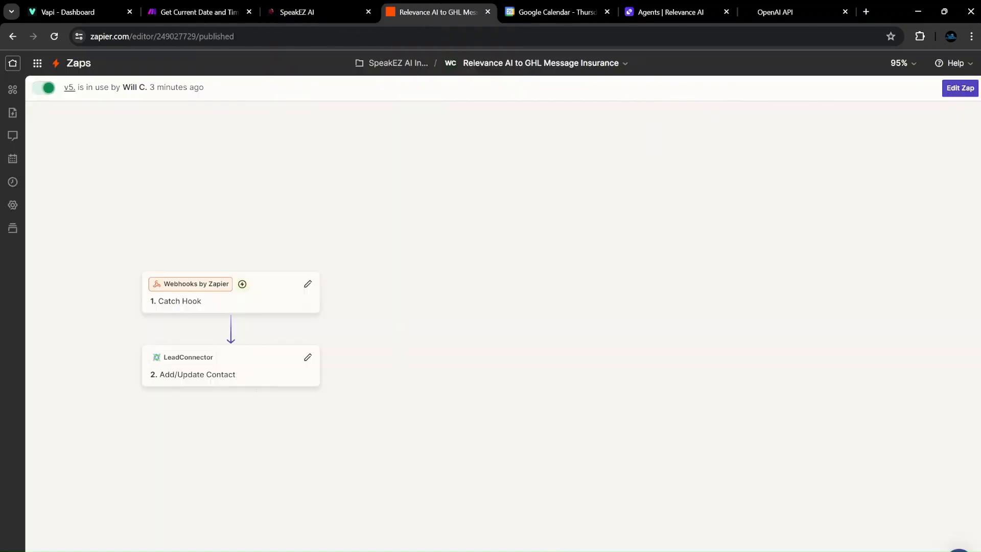
click(78, 62)
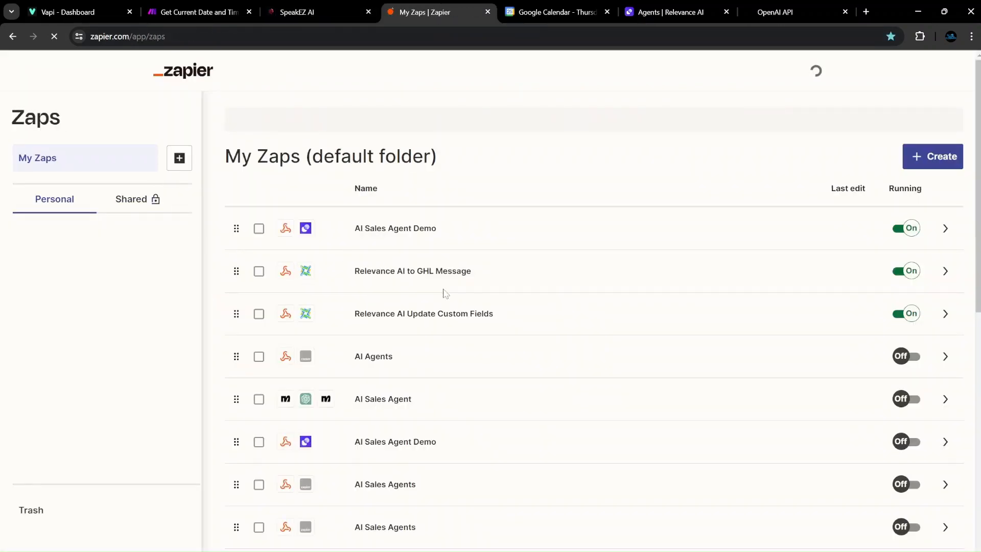
scroll(127, 370, down, 1)
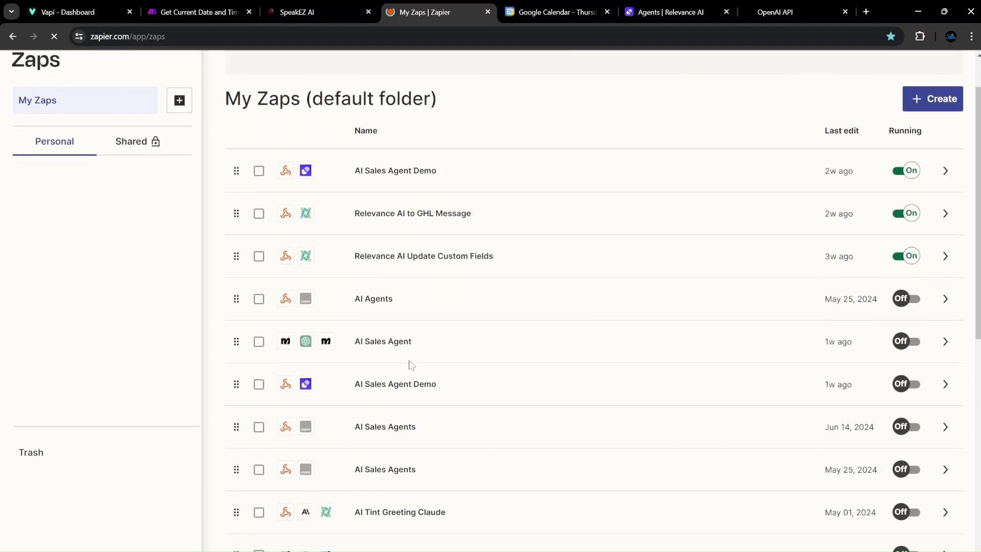
scroll(131, 340, down, 5)
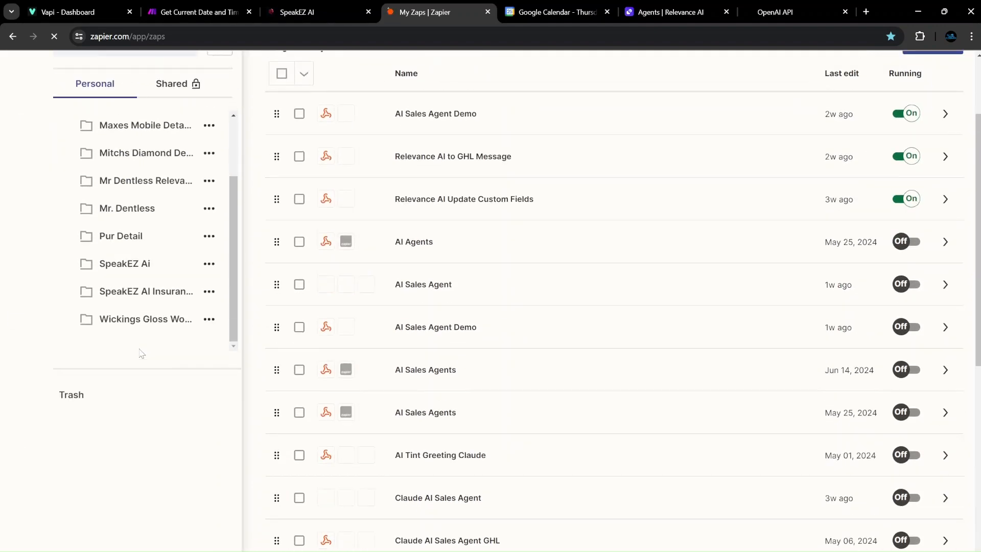
click(205, 232)
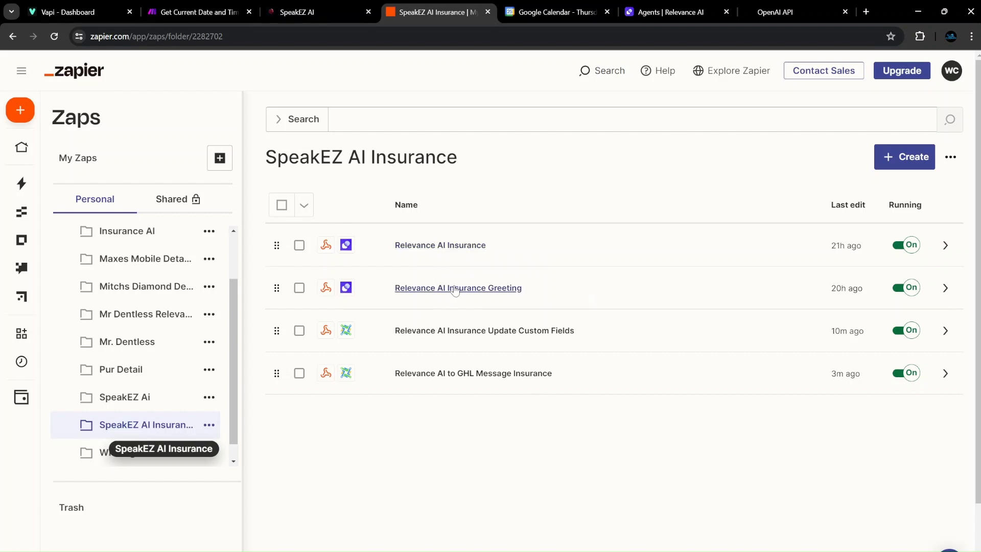
Copy the Relevance AI Insurance Greeting draft's catch-hook URL and select GoHighLevel's existing webhook URL.
click(455, 289)
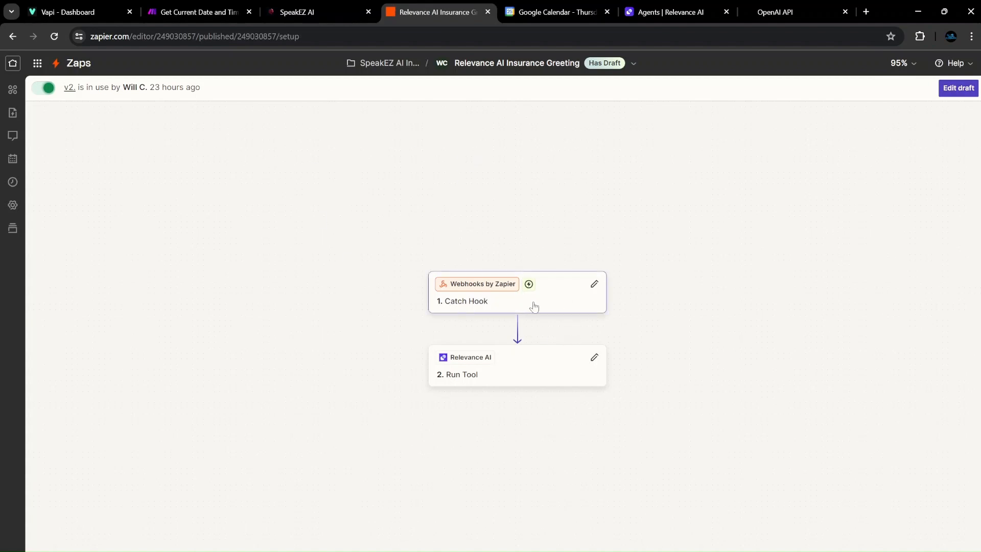
click(534, 306)
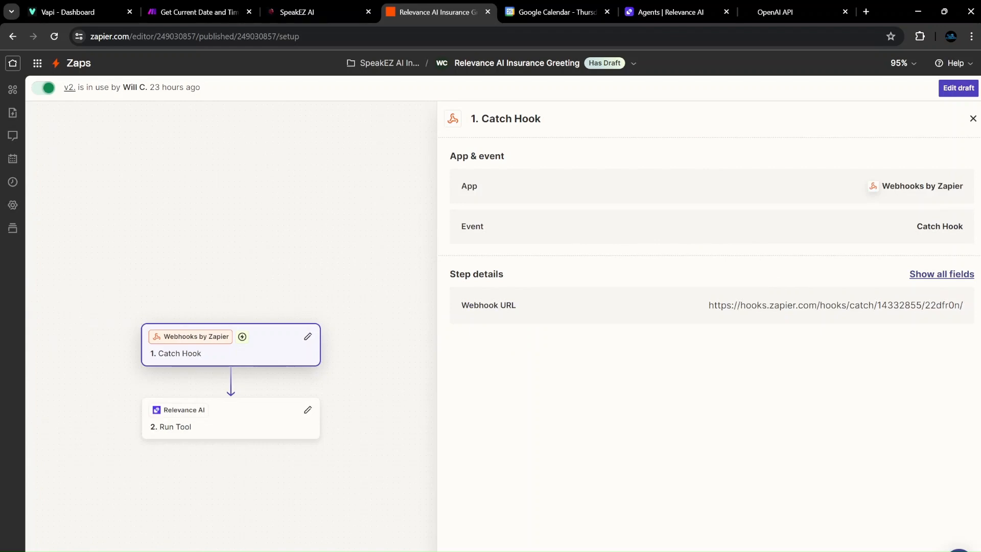
click(958, 88)
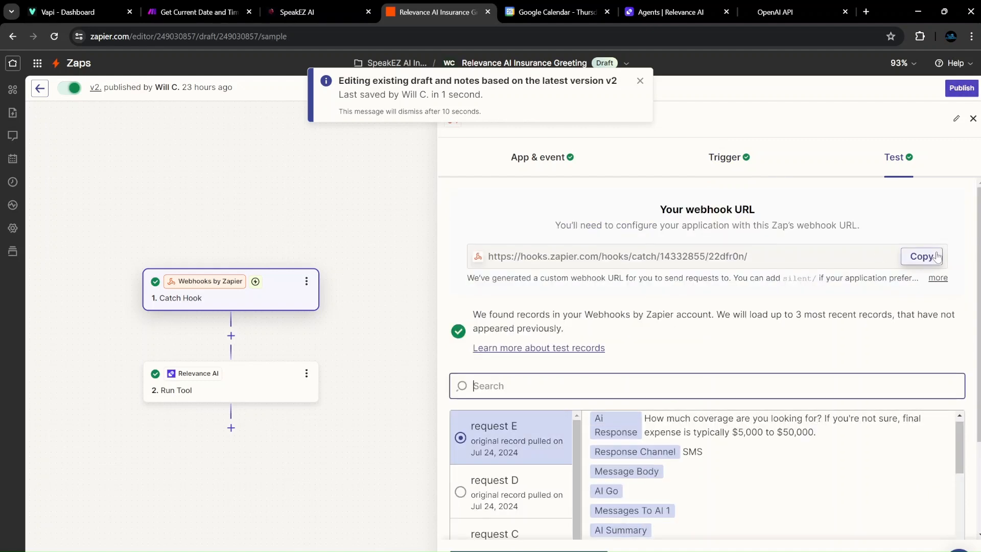
click(922, 256)
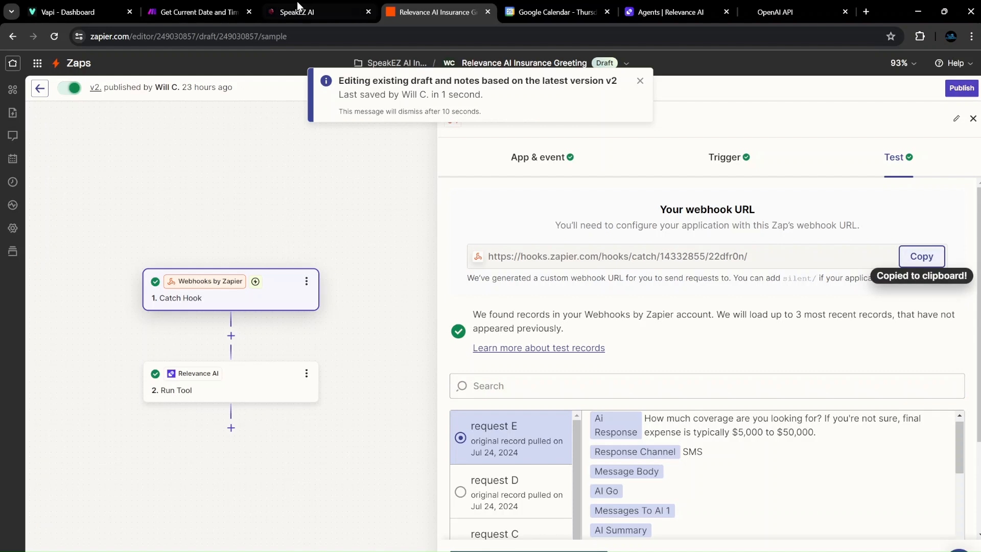
click(305, 11)
drag(892, 309, 550, 359)
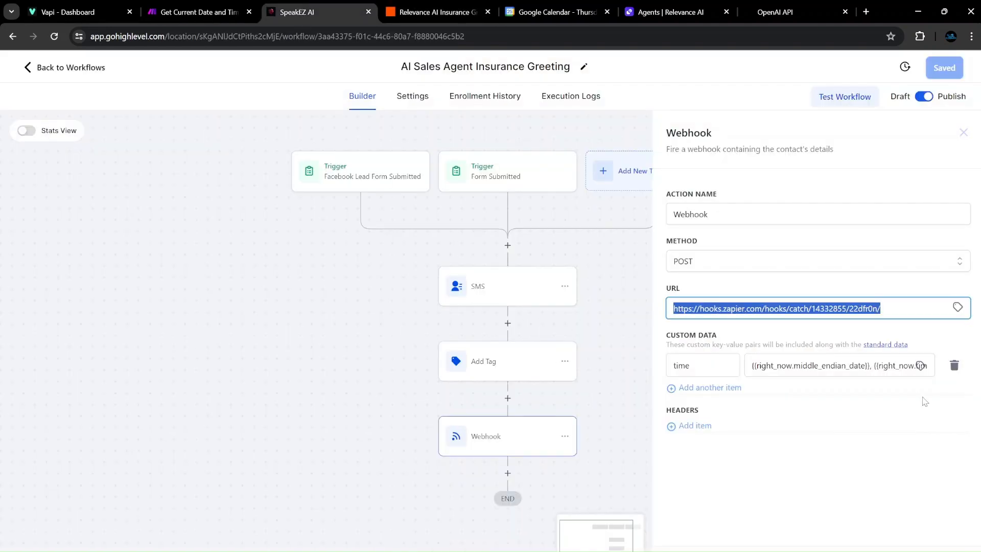
key(ctrl+v)
click(894, 292)
click(691, 365)
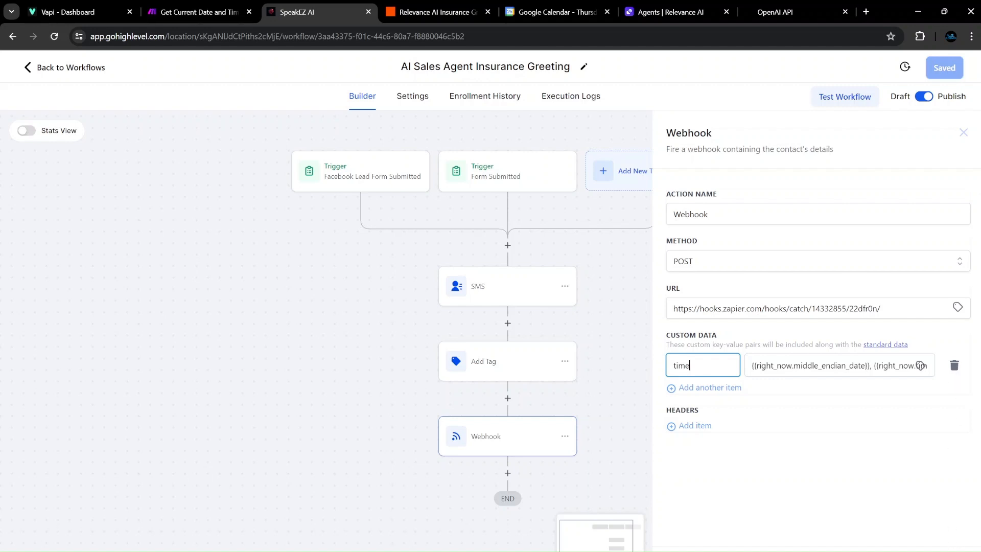
click(938, 550)
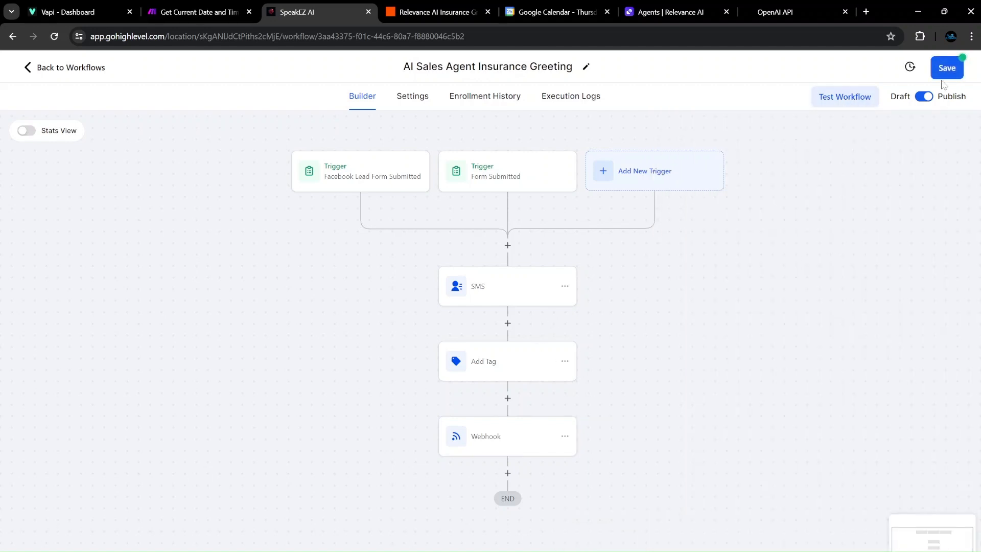
click(947, 70)
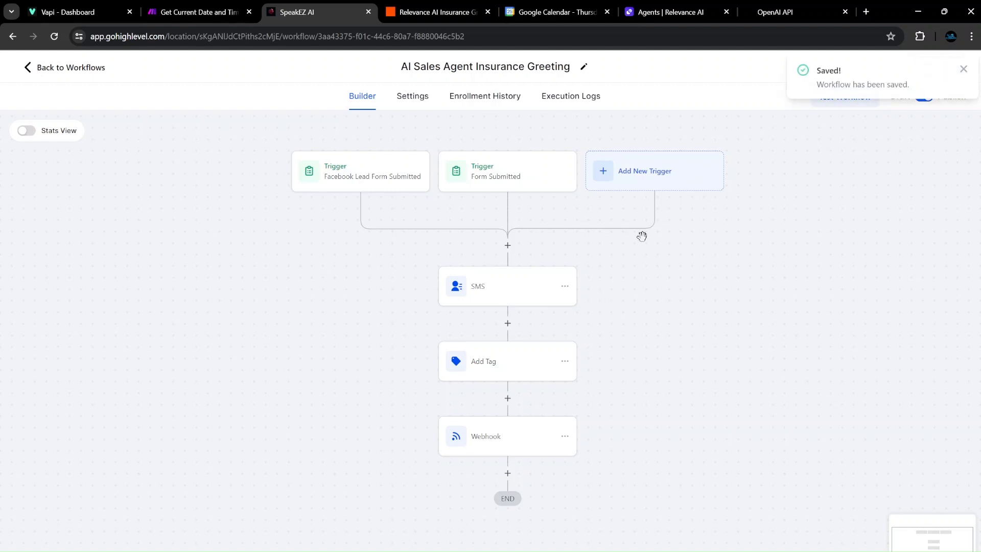
click(962, 69)
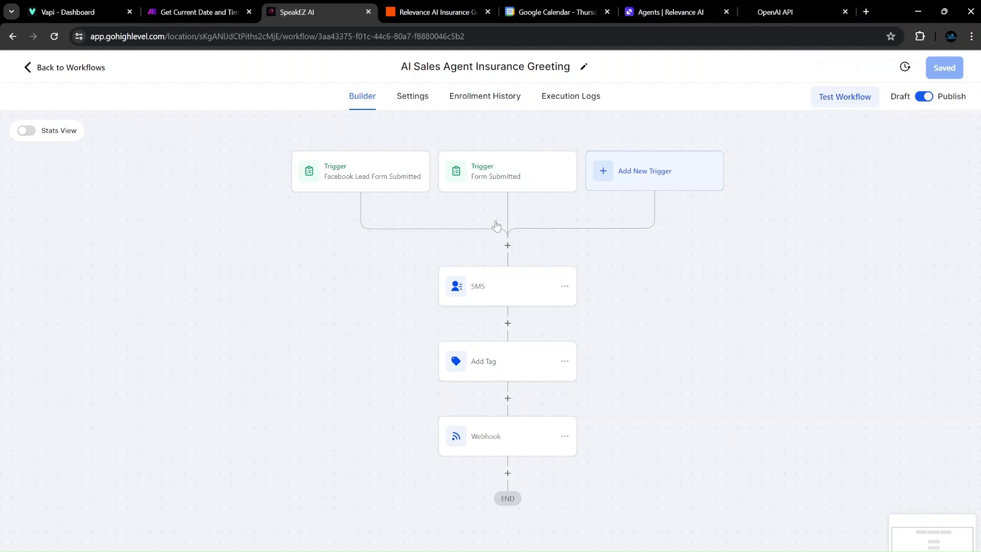
click(693, 9)
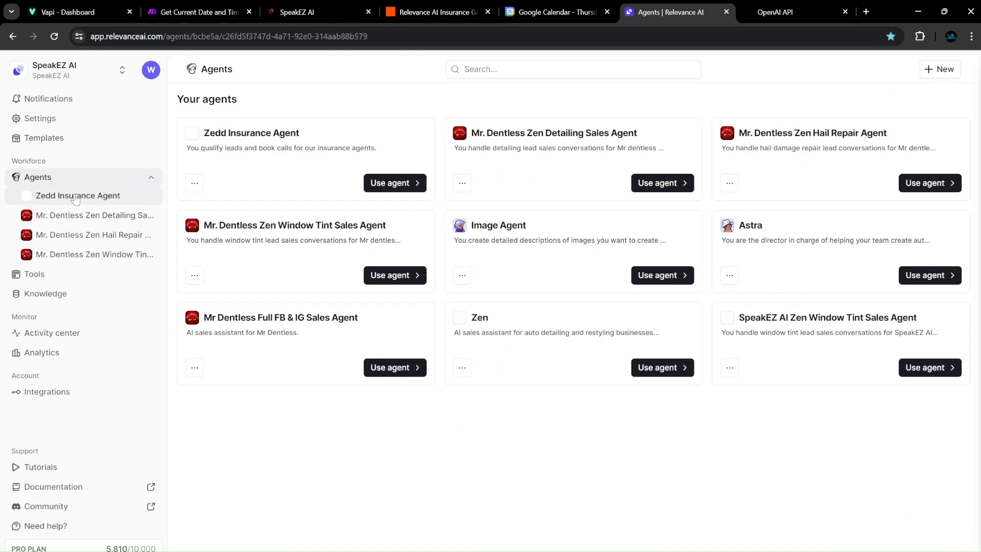
Review the Zedd Insurance Agent's conversation in Relevance AI, then return to the Zapier zap.
click(128, 196)
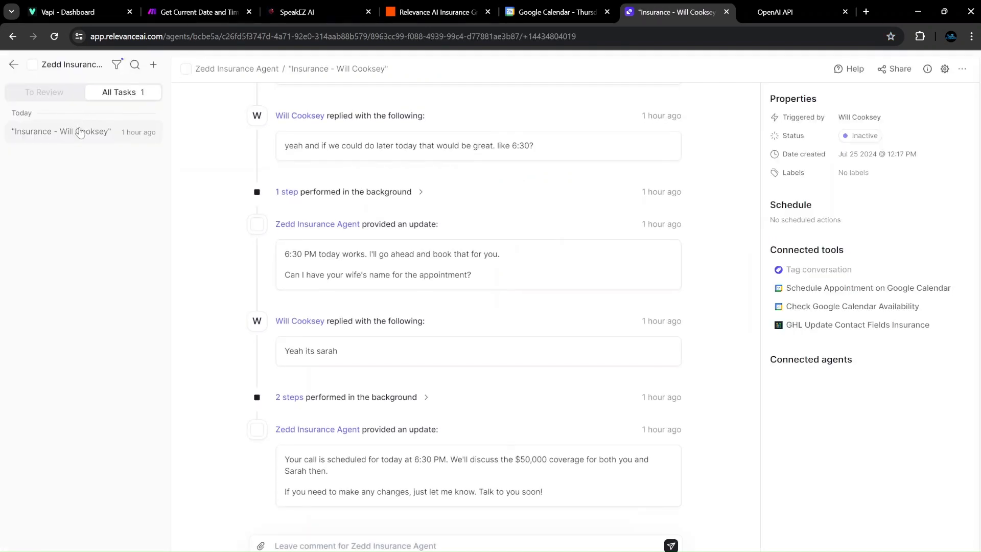
scroll(376, 271, up, 15)
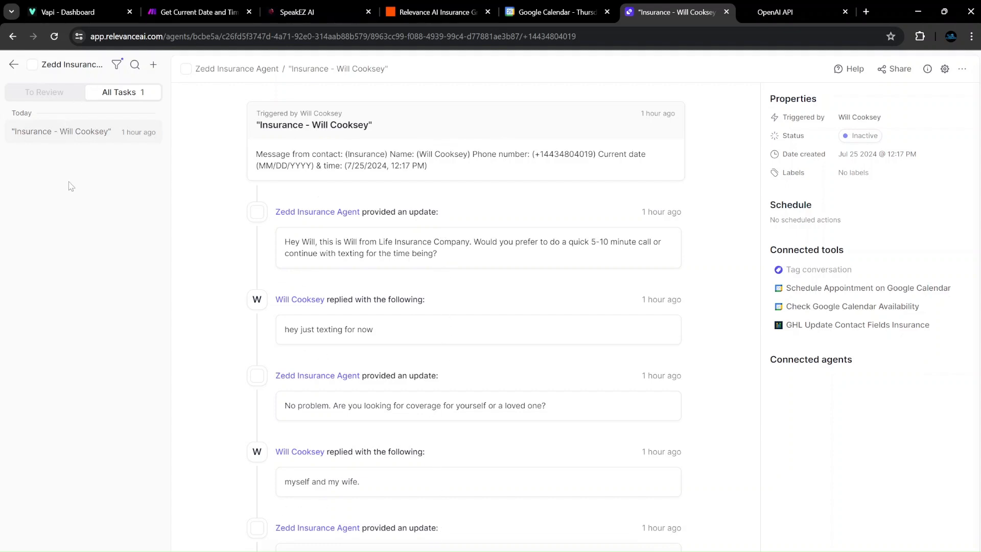
click(457, 6)
Open the Run Tool step and browse its app choices, leaving Relevance AI unchanged.
scroll(230, 286, down, 1)
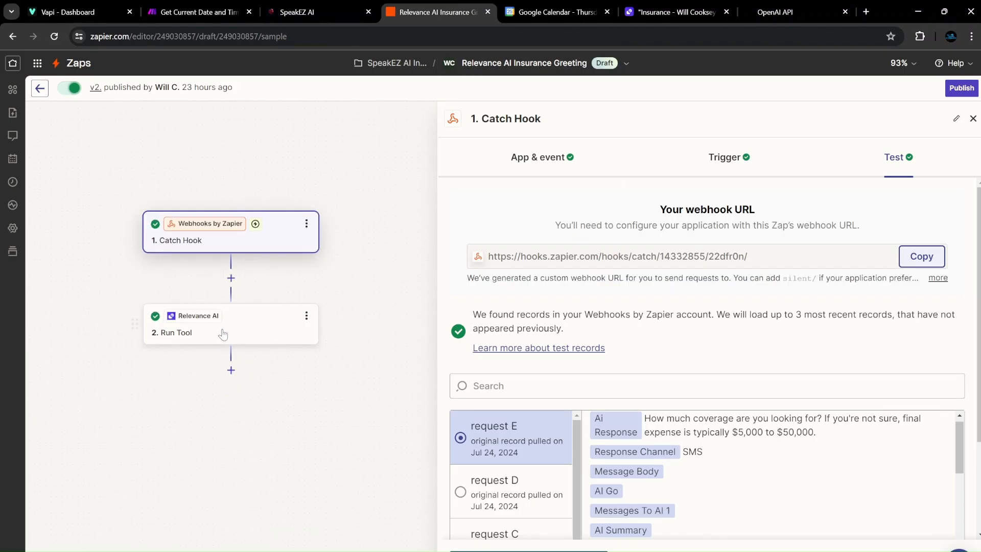
click(221, 325)
click(279, 247)
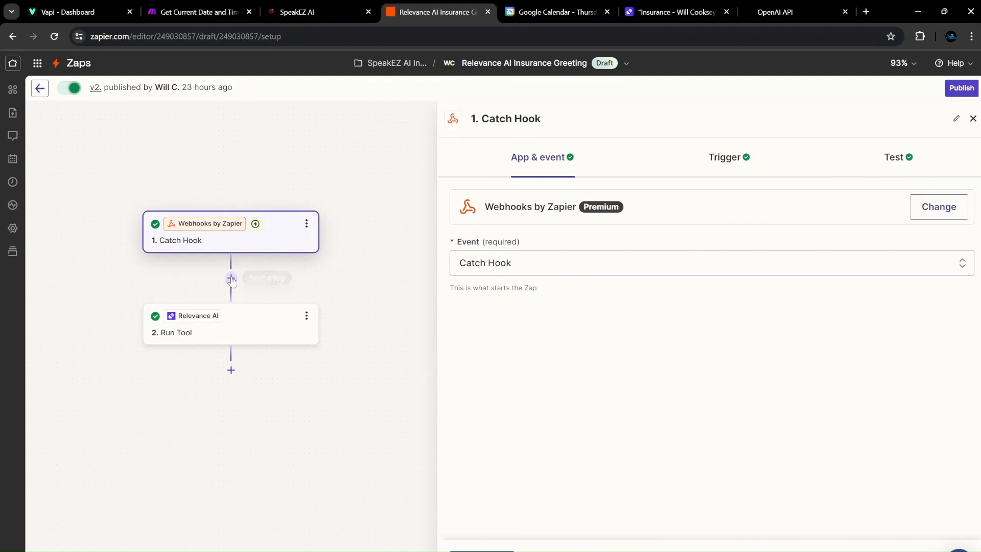
click(228, 323)
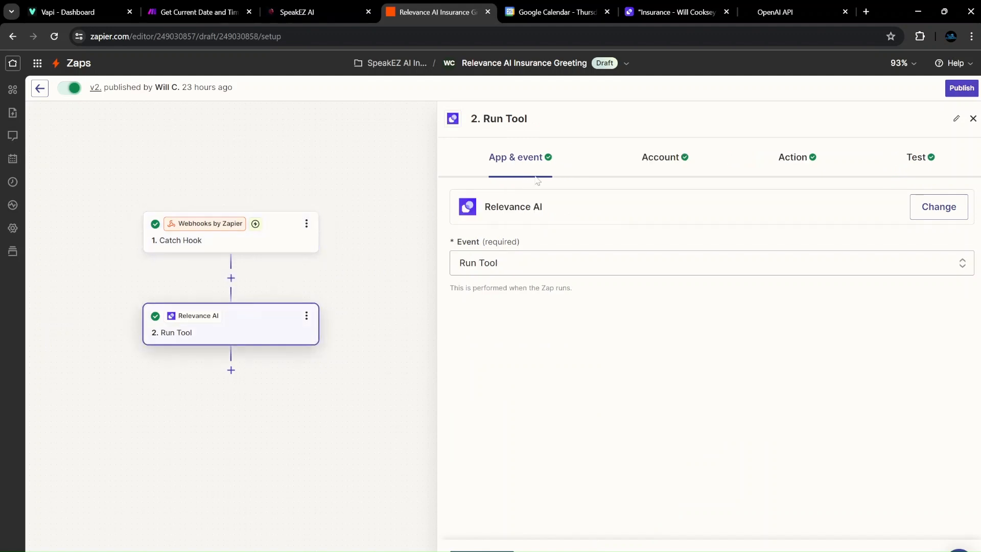
click(657, 175)
click(556, 176)
click(937, 206)
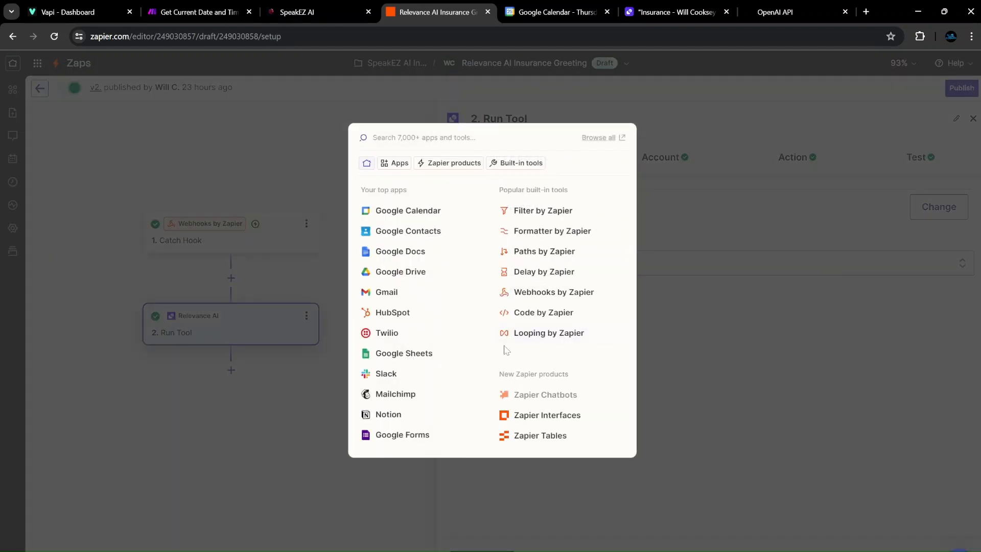
click(799, 348)
Start connecting a new Relevance AI account, then cancel to keep the existing one.
click(661, 176)
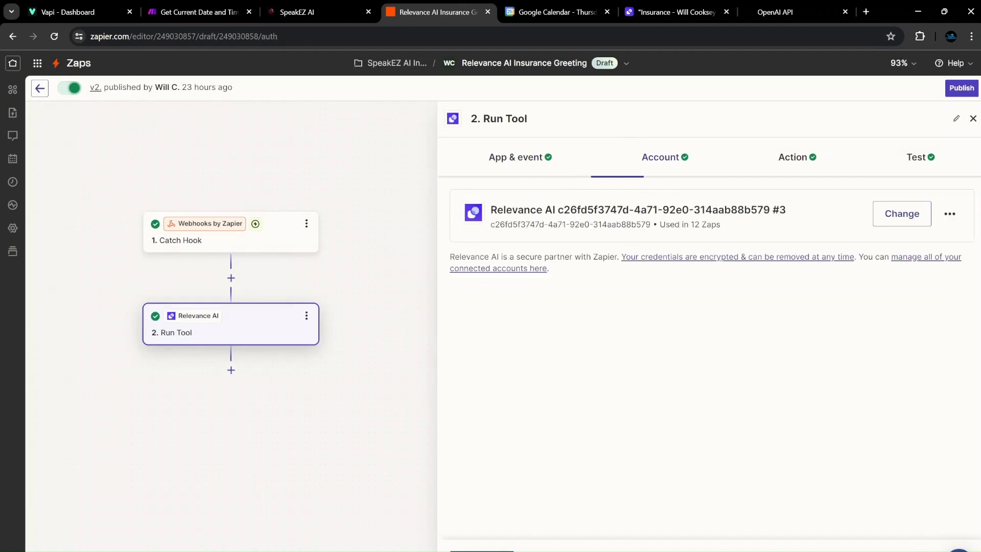
click(898, 217)
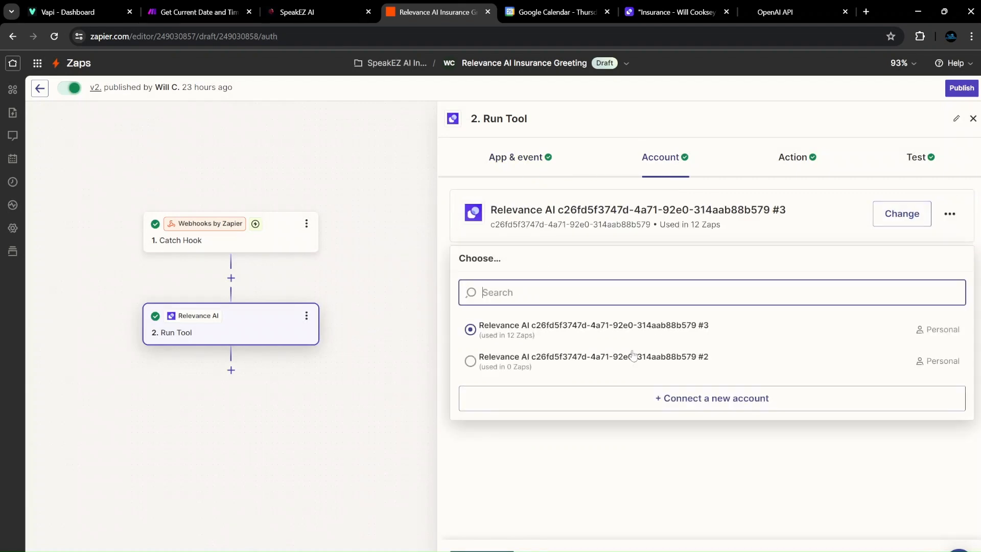
click(622, 395)
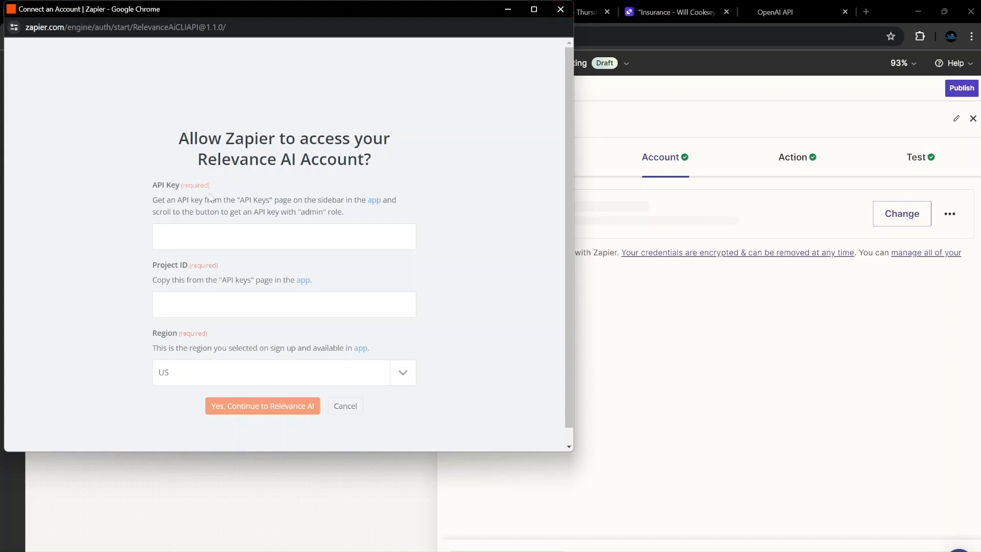
click(560, 9)
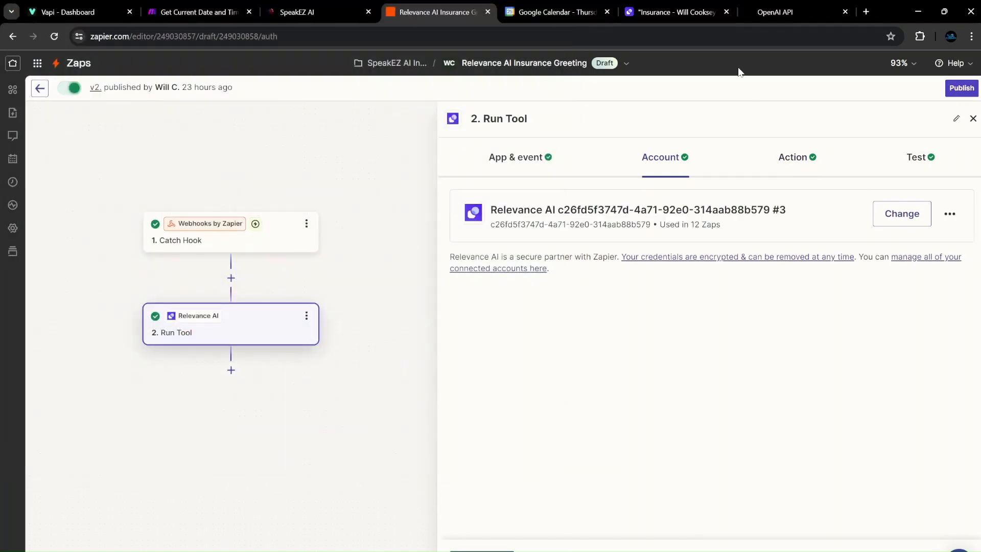
click(647, 20)
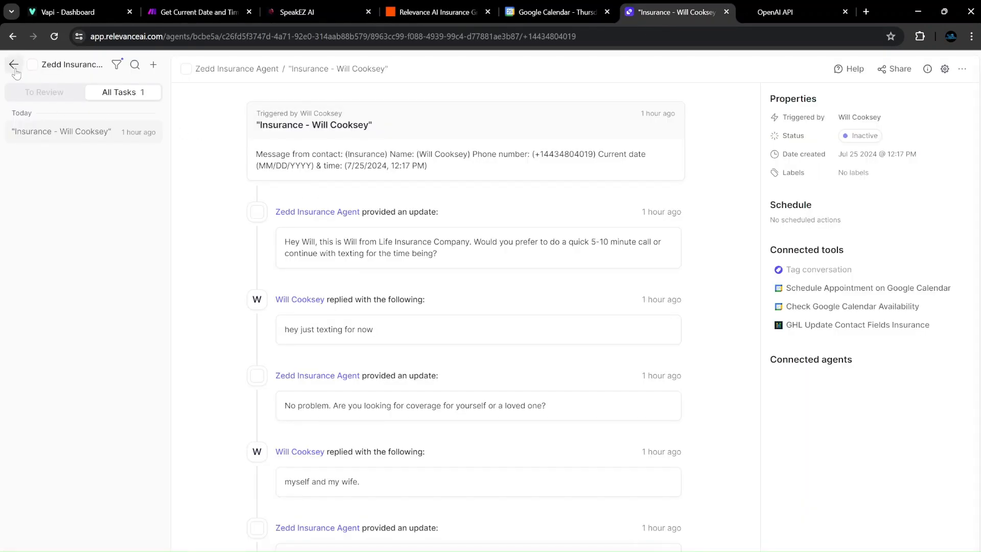
Check Relevance AI's Integrations page for the Zapier, Make and Vapi API keys.
click(14, 65)
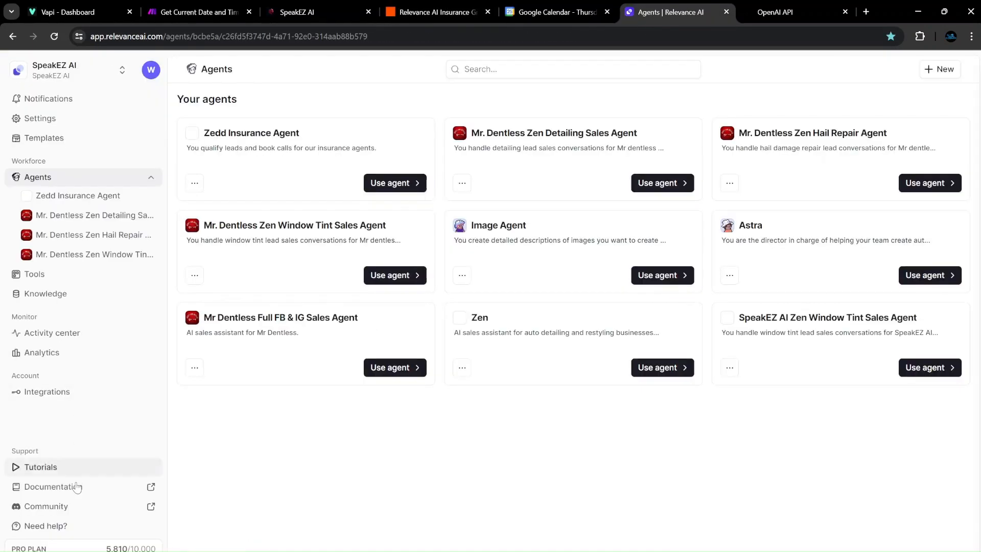
click(76, 393)
scroll(501, 343, down, 2)
scroll(500, 344, down, 20)
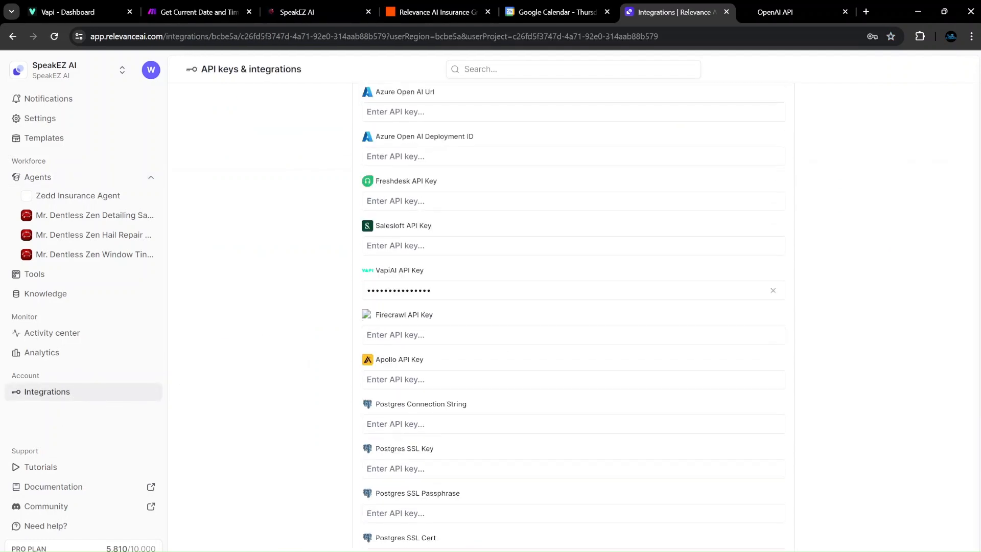
scroll(499, 339, down, 7)
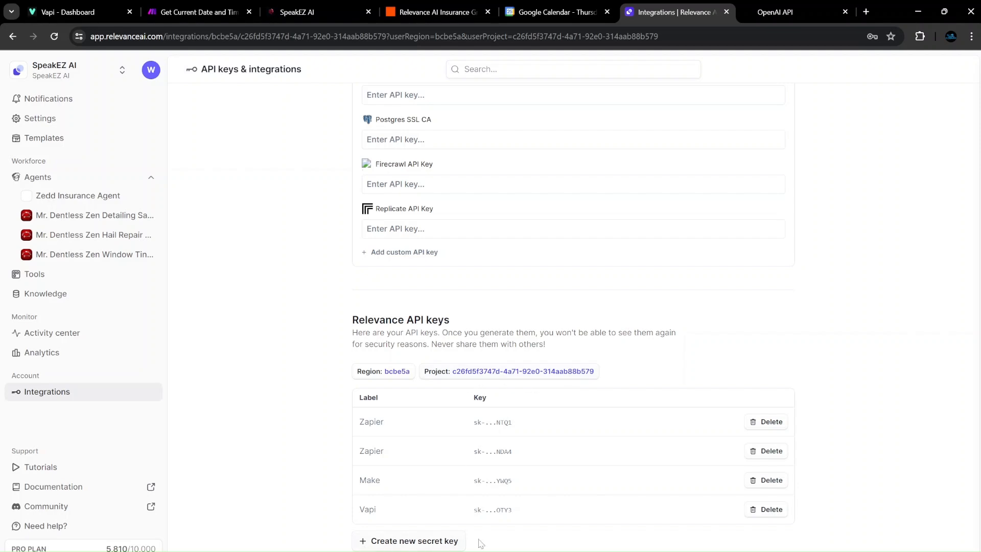
scroll(416, 411, up, 20)
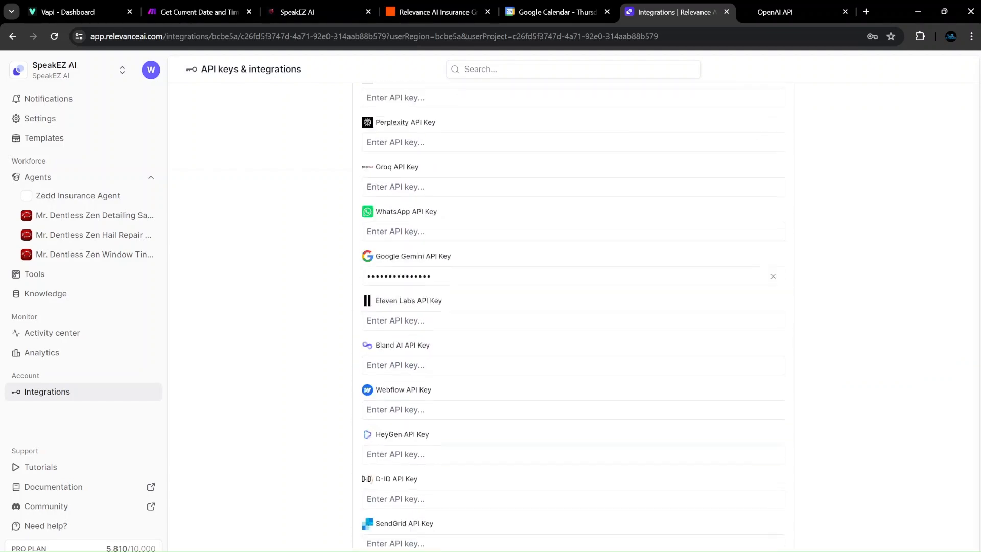
click(97, 197)
click(462, 13)
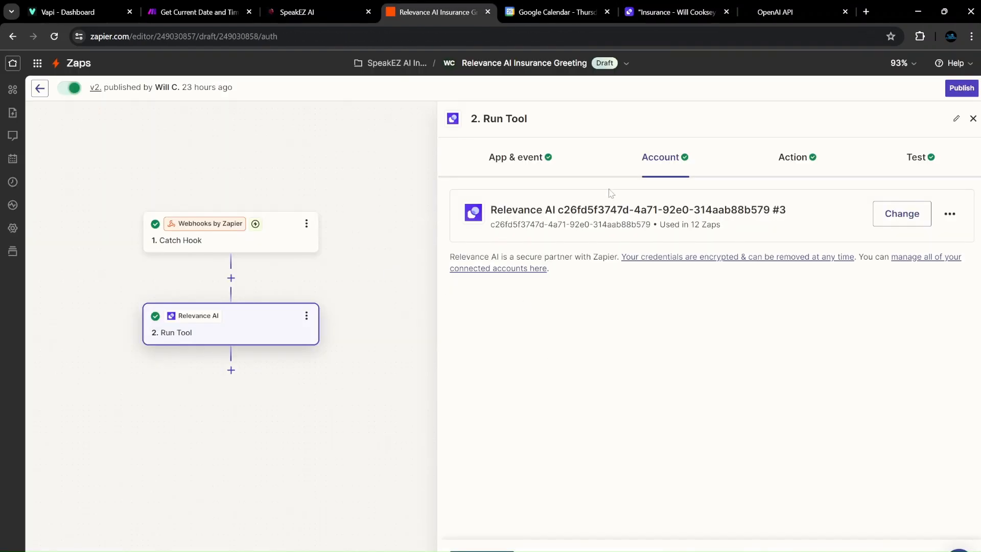
Check the Run Tool step's tool list, then its Relevance AI app and Run Tool event.
click(795, 156)
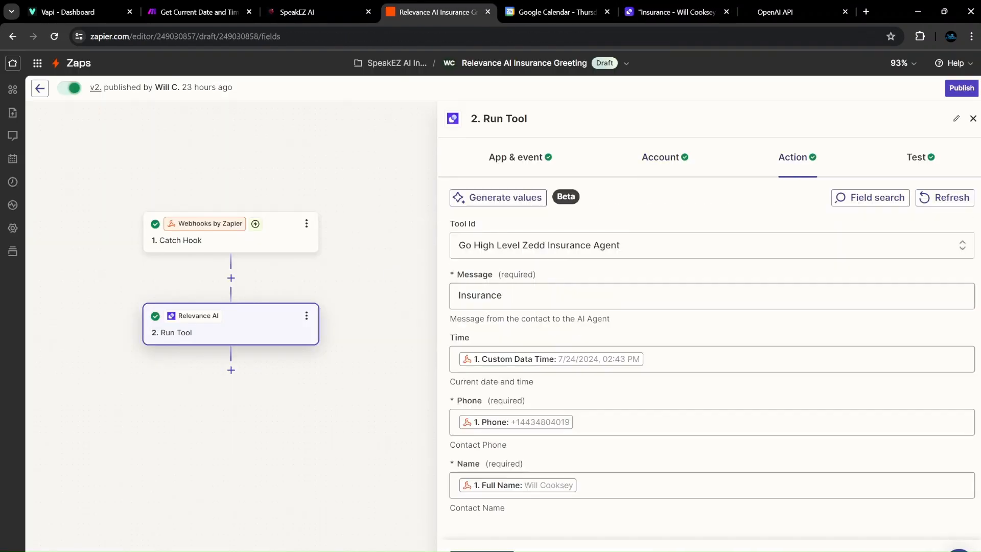
click(576, 255)
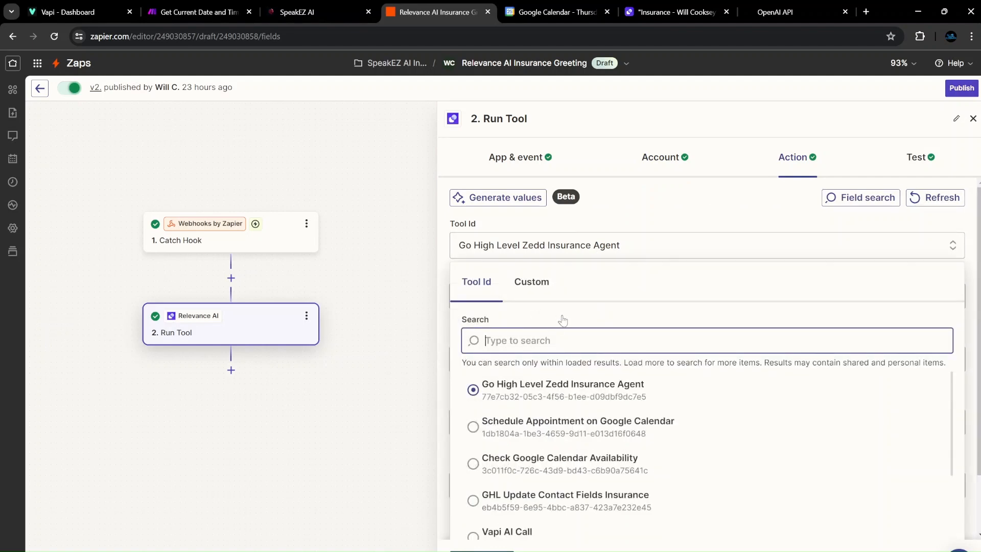
click(634, 229)
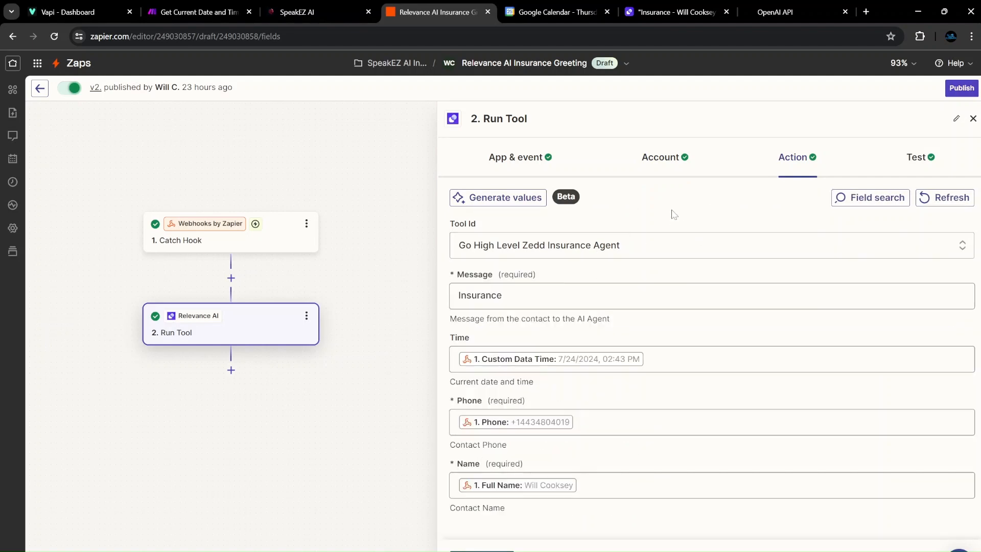
click(542, 158)
click(547, 267)
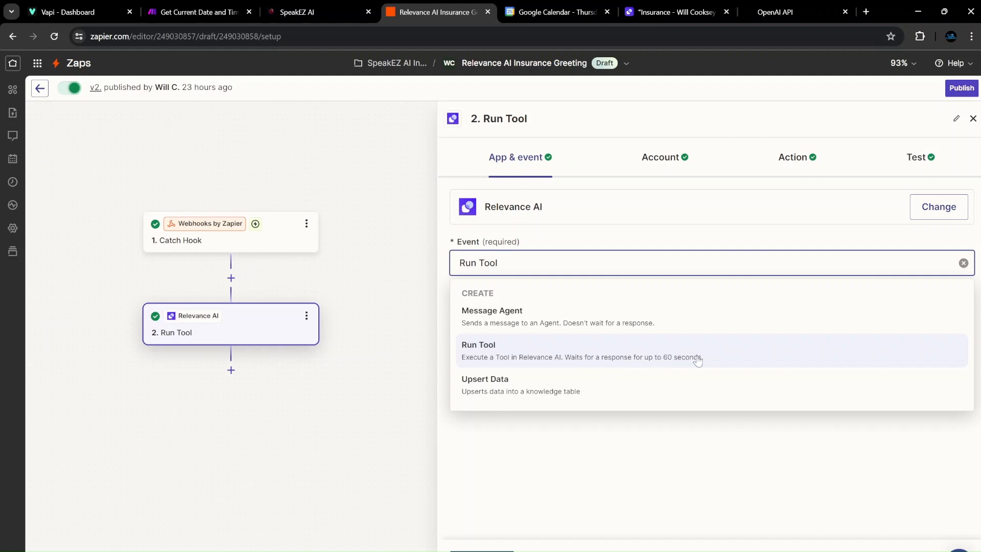
Keep Run Tool as the event and Go High Level Zedd Insurance Agent as the tool.
click(685, 420)
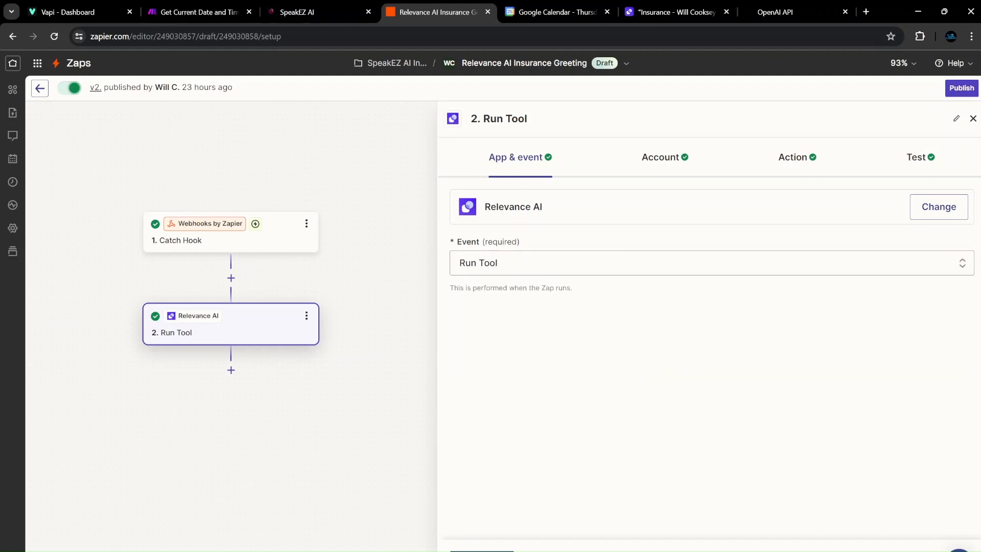
click(481, 551)
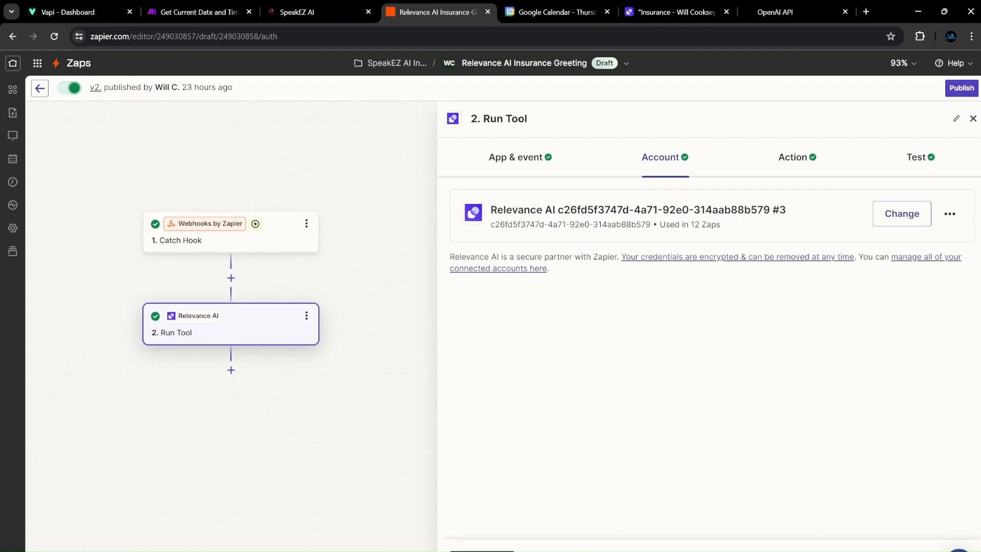
click(482, 550)
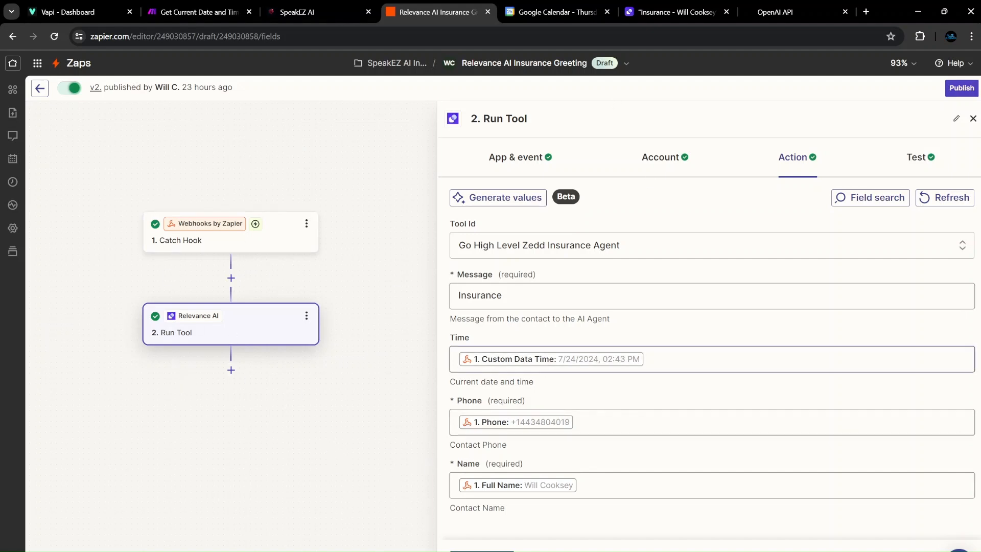
click(646, 254)
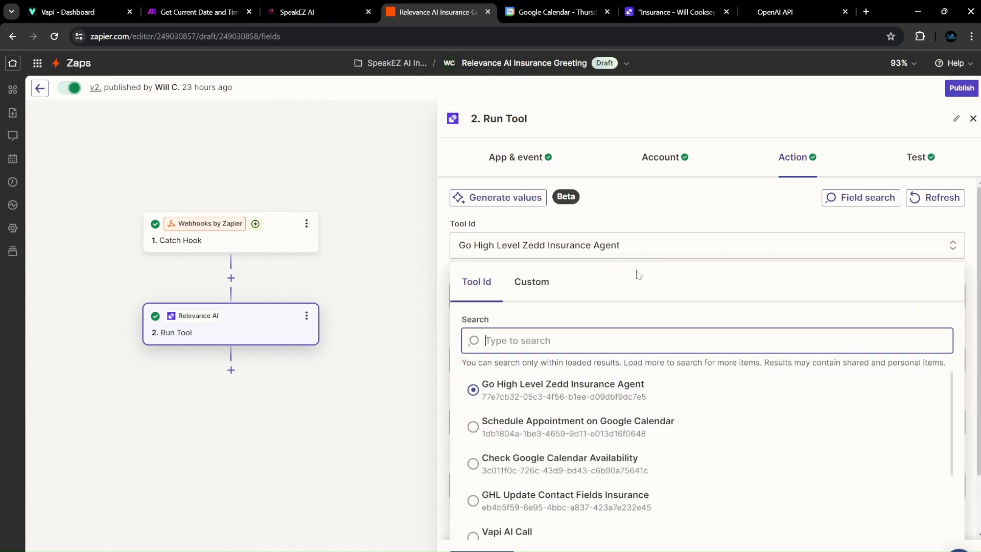
click(585, 390)
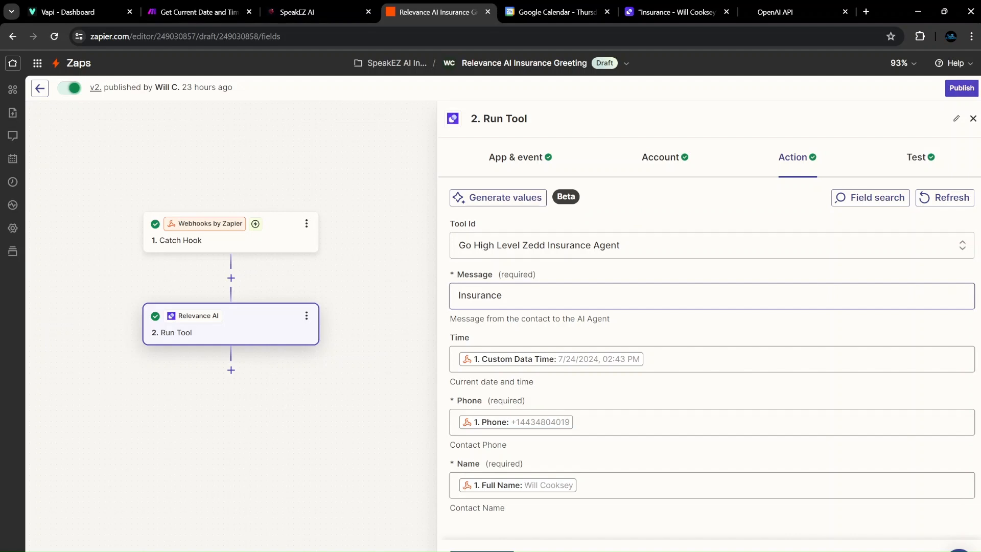
Check the Message, Time and Phone mappings, then view the completed test run using 4 credits.
click(572, 295)
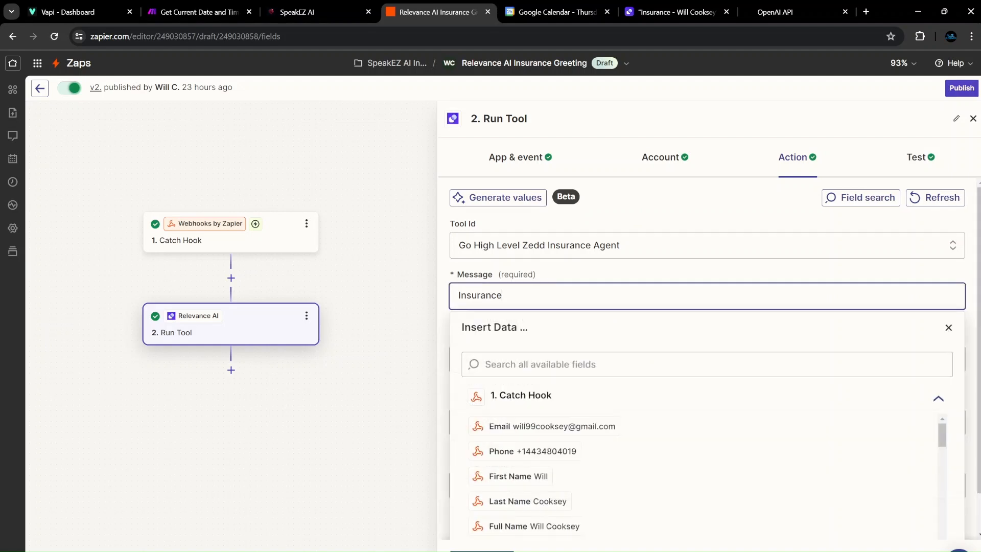
click(589, 270)
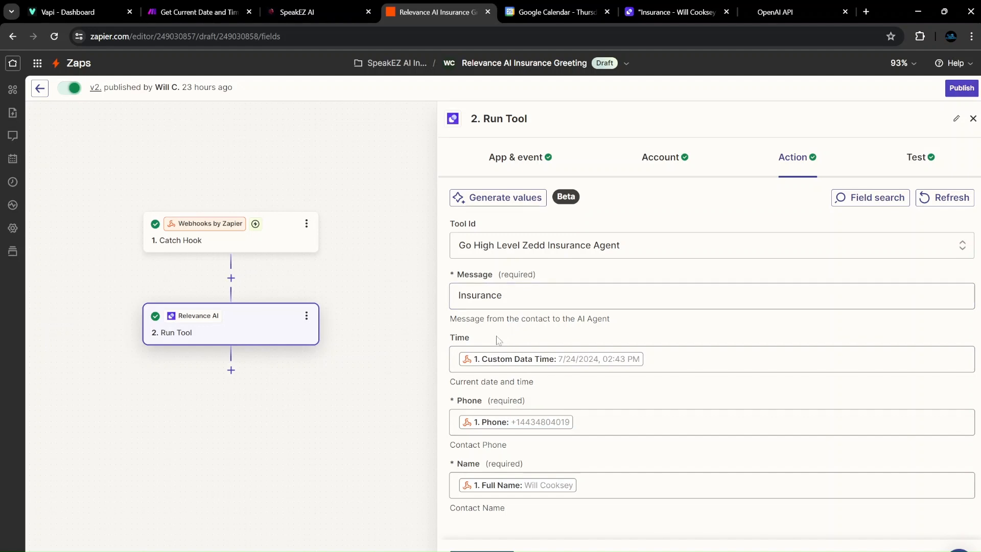
click(606, 359)
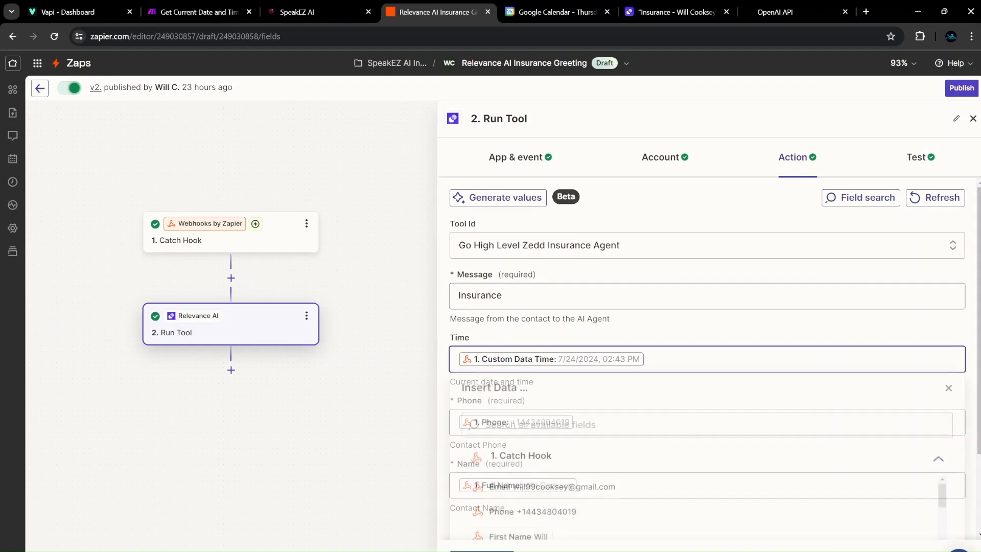
scroll(544, 443, down, 15)
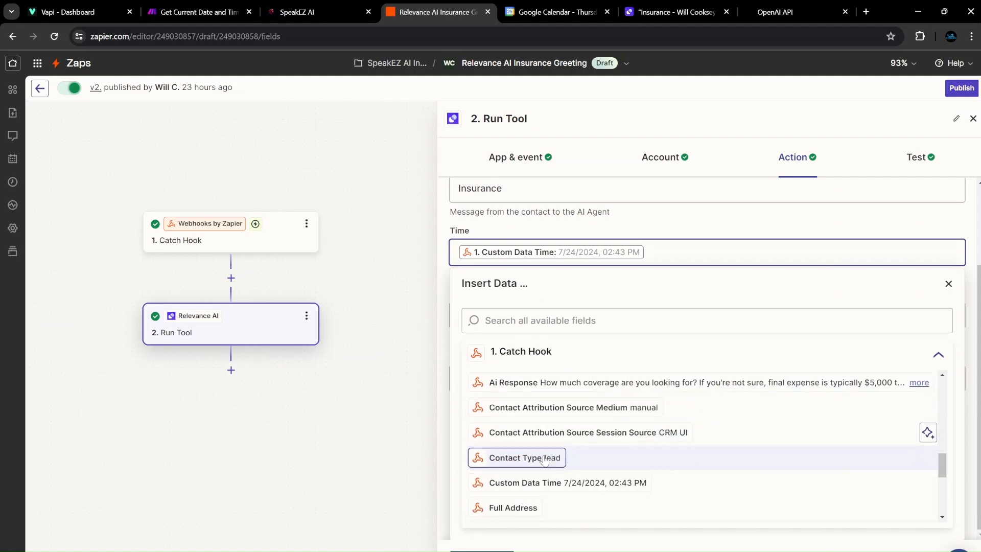
scroll(572, 475, up, 4)
scroll(575, 466, up, 2)
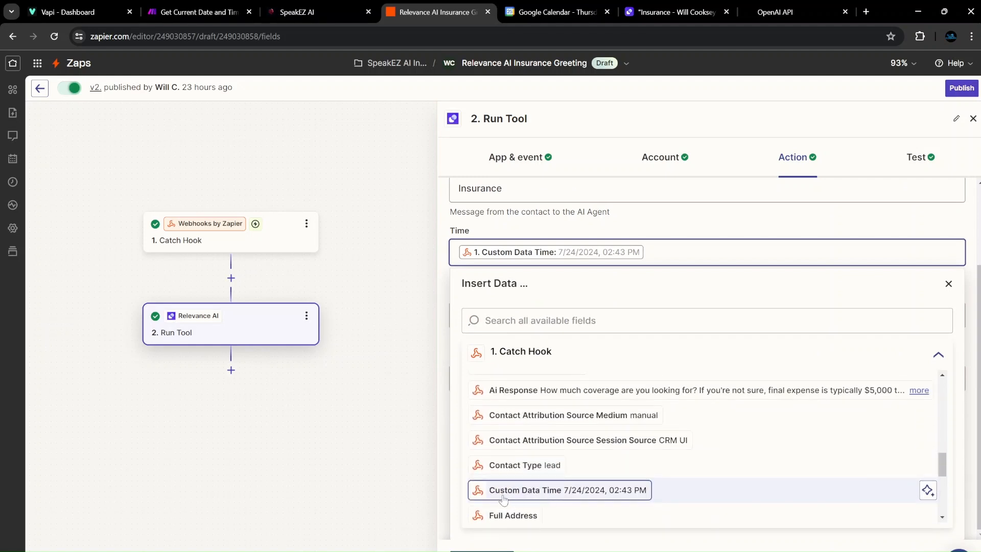
click(713, 224)
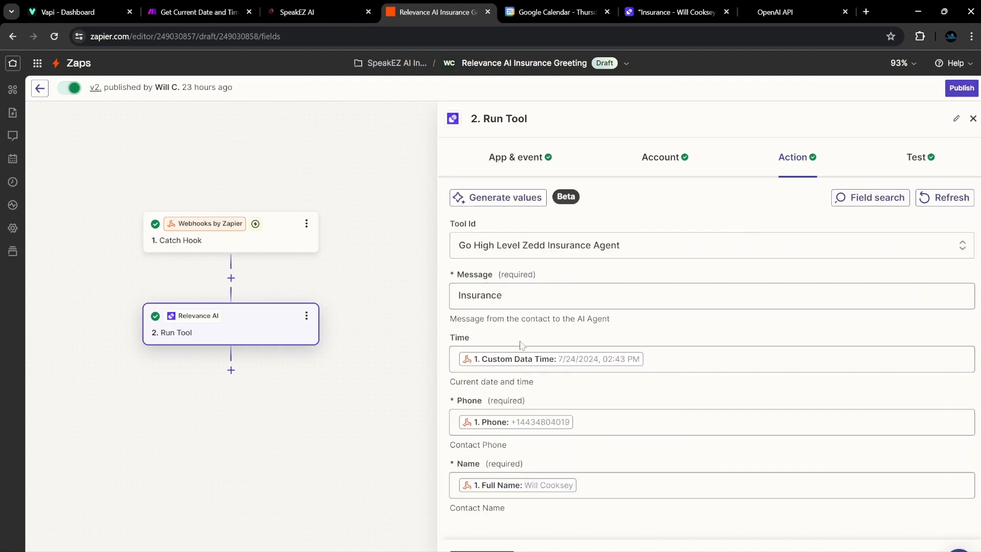
click(603, 424)
scroll(572, 441, down, 1)
scroll(563, 445, up, 1)
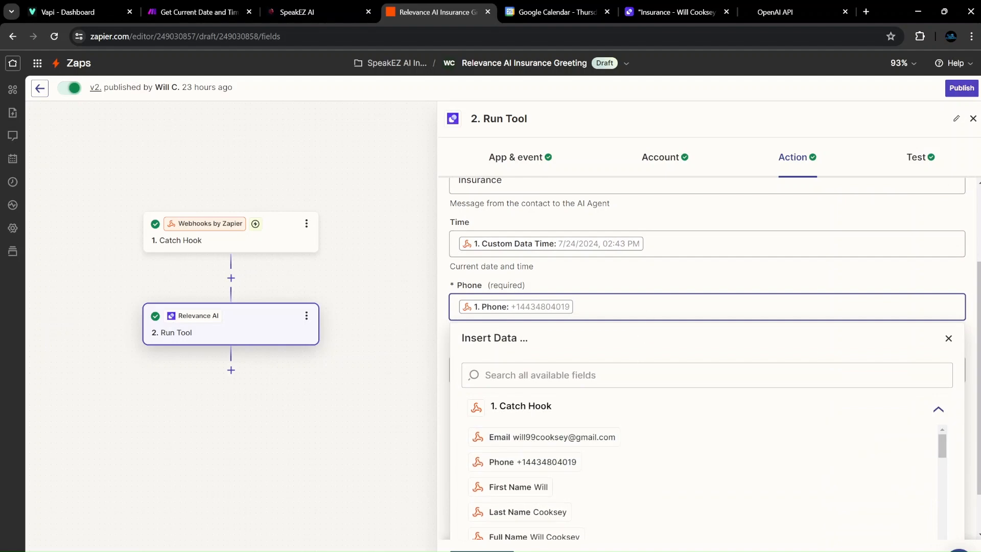
click(651, 274)
click(481, 551)
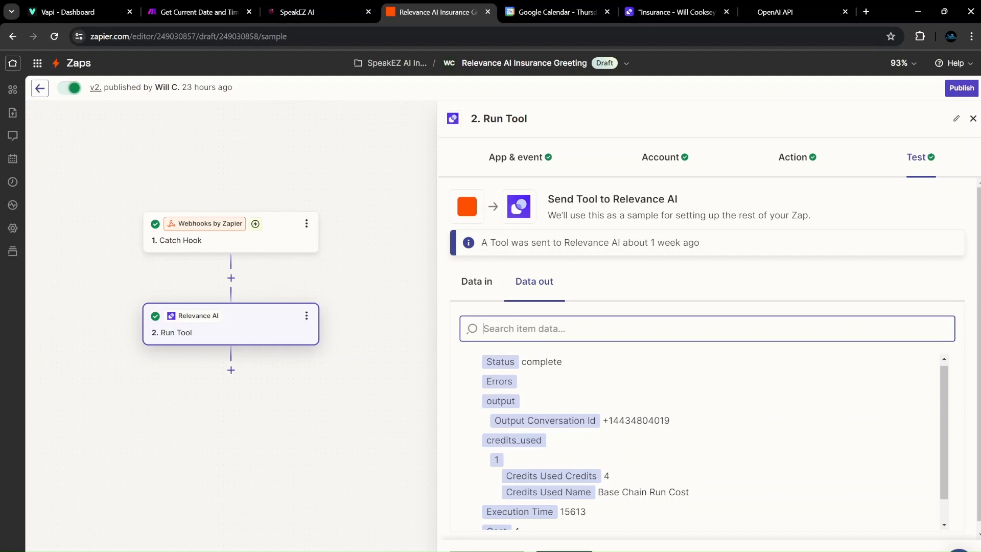
Publish the zap as a new version without a version name.
click(562, 551)
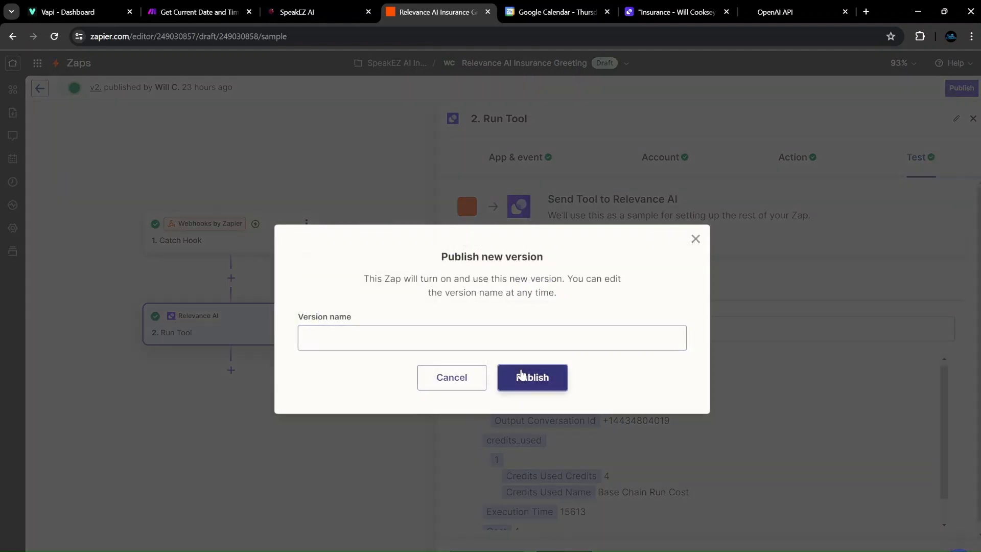
click(521, 376)
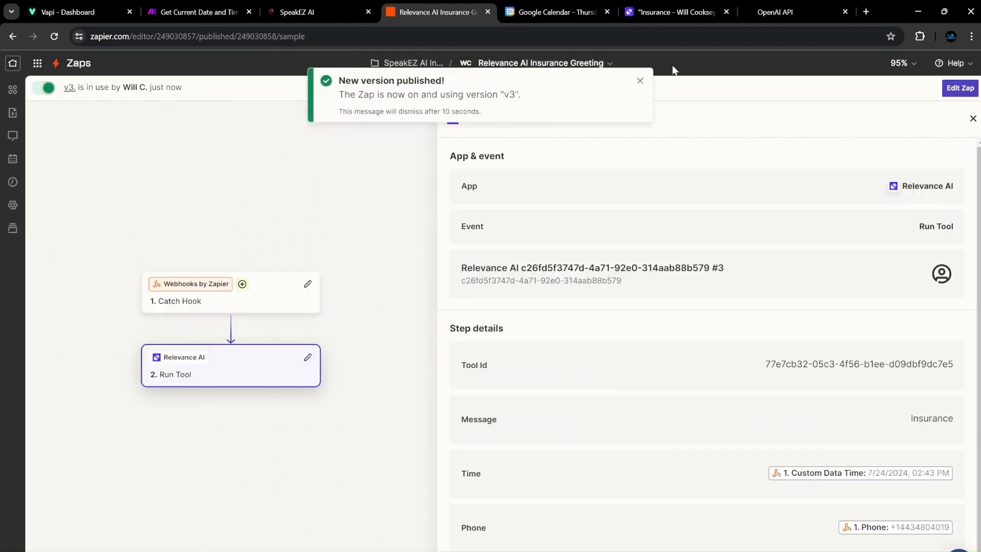
click(640, 75)
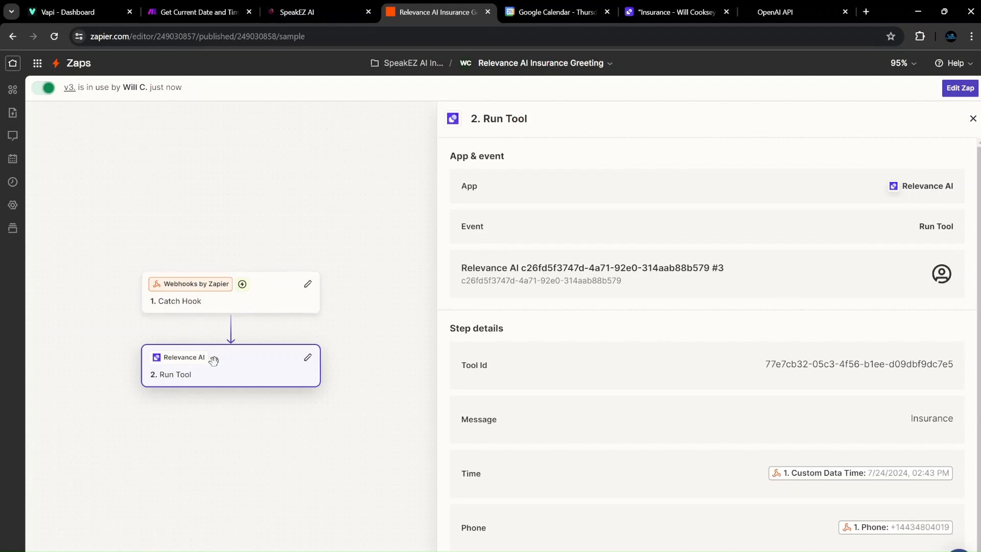
Close the Run Tool panel and return to the My Zaps list.
click(973, 119)
click(78, 64)
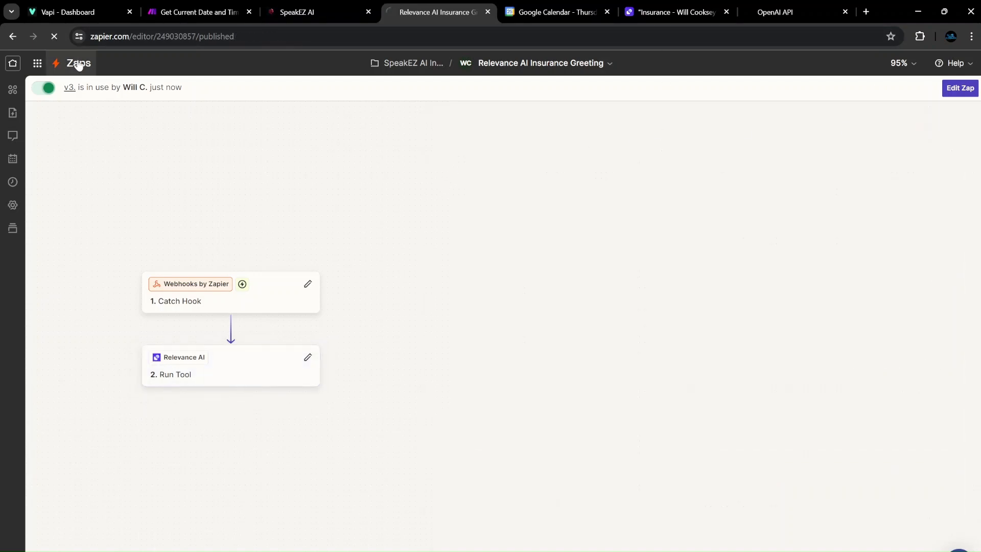
scroll(128, 291, down, 5)
scroll(128, 291, up, 5)
Open the Relevance AI Insurance zap in the SpeakEZ AI Insurance folder and select its Catch Hook webhook URL.
scroll(112, 409, down, 1)
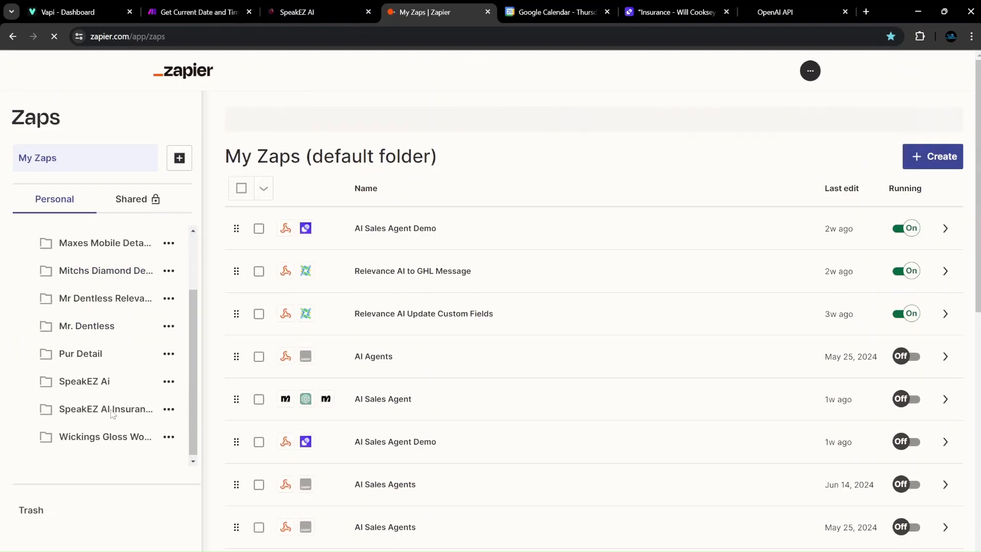
click(112, 410)
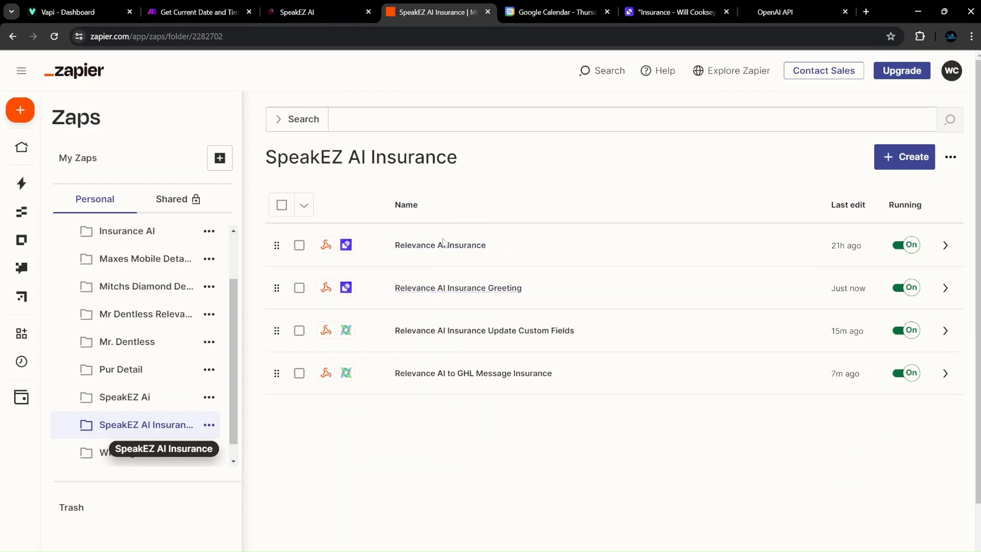
click(443, 248)
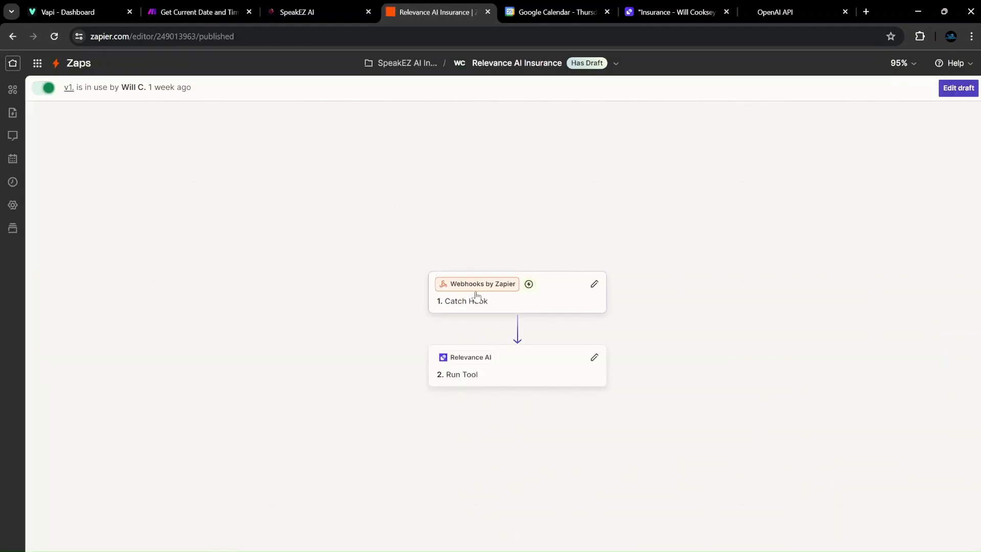
click(480, 300)
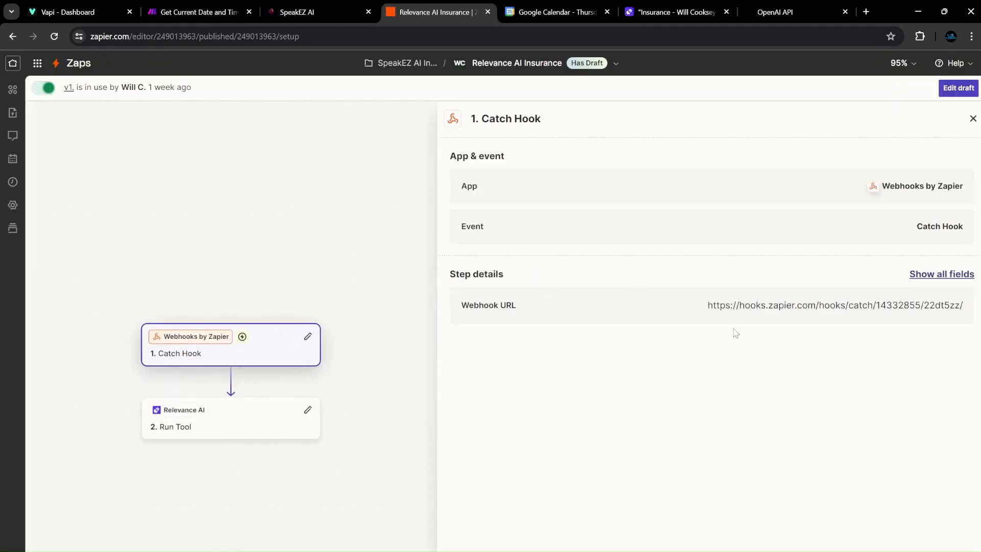
drag(706, 306, 964, 305)
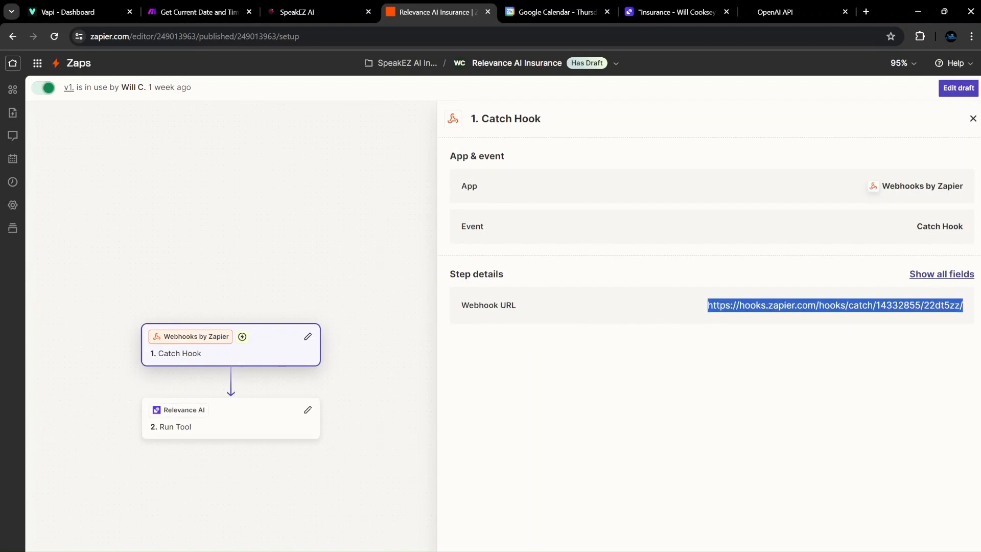
click(297, 12)
Go back to the workflow list and open the Message to AI 2.0 workflow.
click(69, 68)
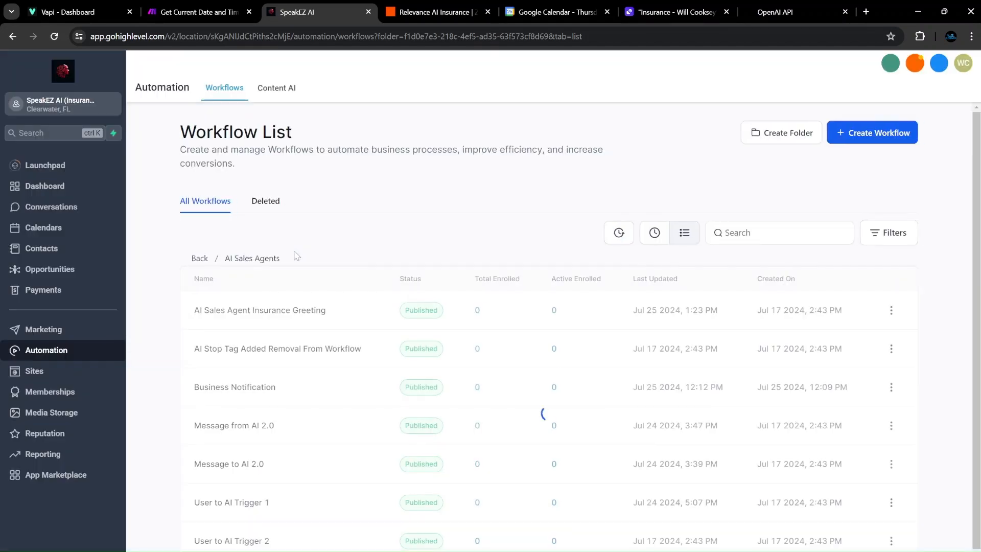
scroll(285, 291, down, 1)
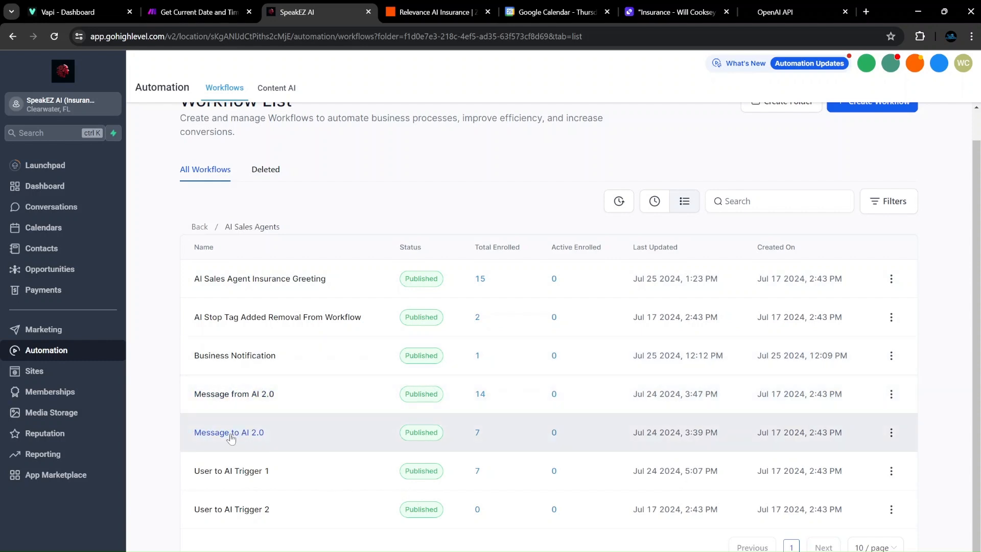
click(230, 433)
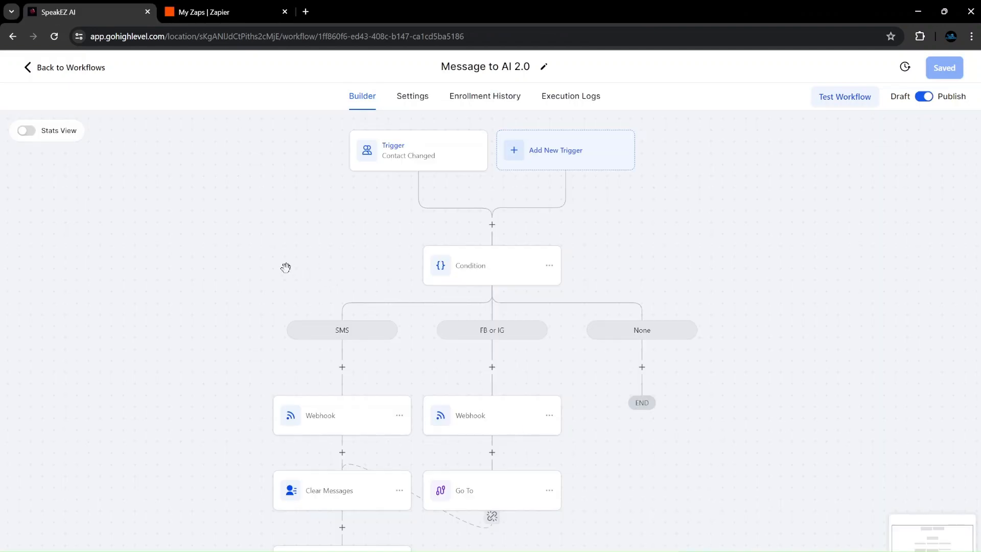
click(243, 20)
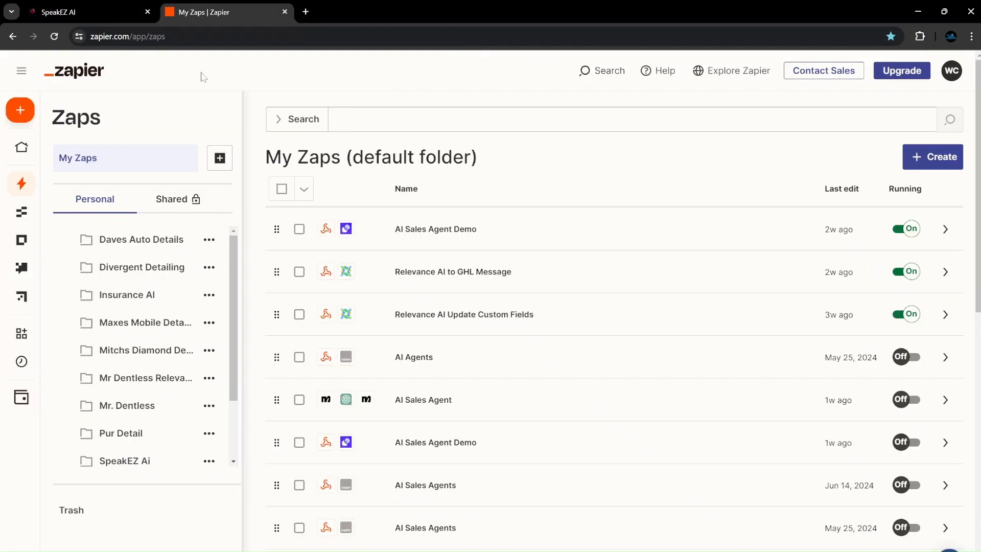
scroll(127, 248, down, 2)
click(131, 409)
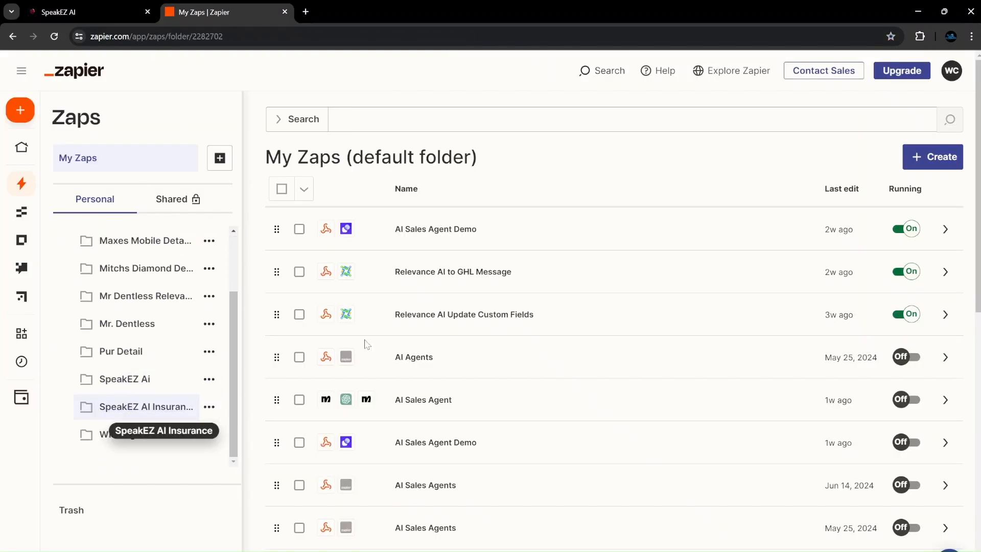
click(448, 246)
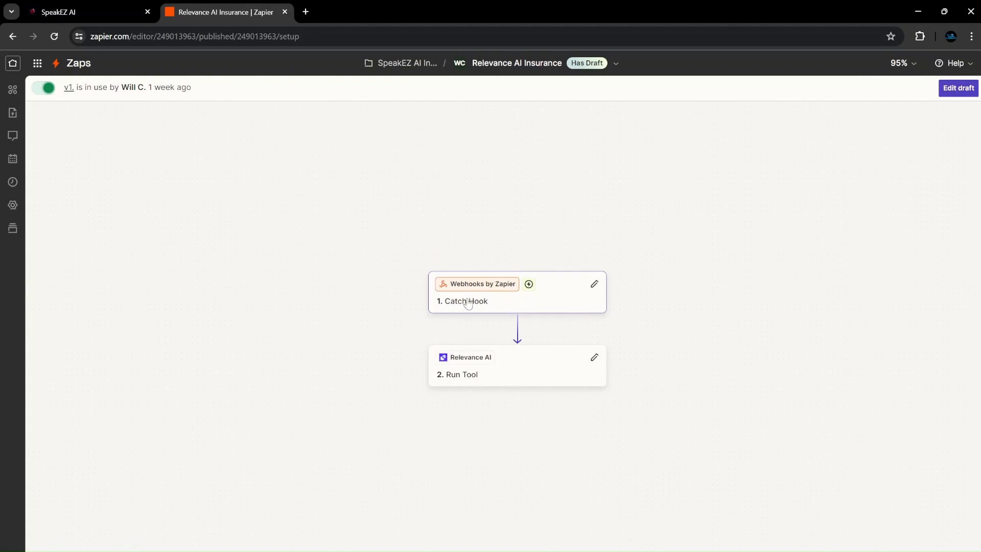
click(468, 304)
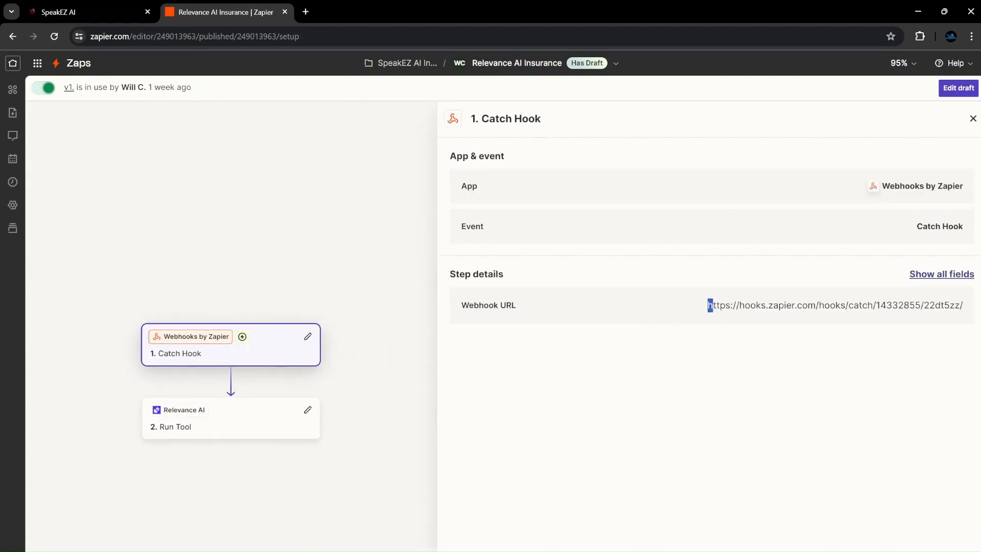
drag(708, 305, 963, 305)
key(ctrl+c)
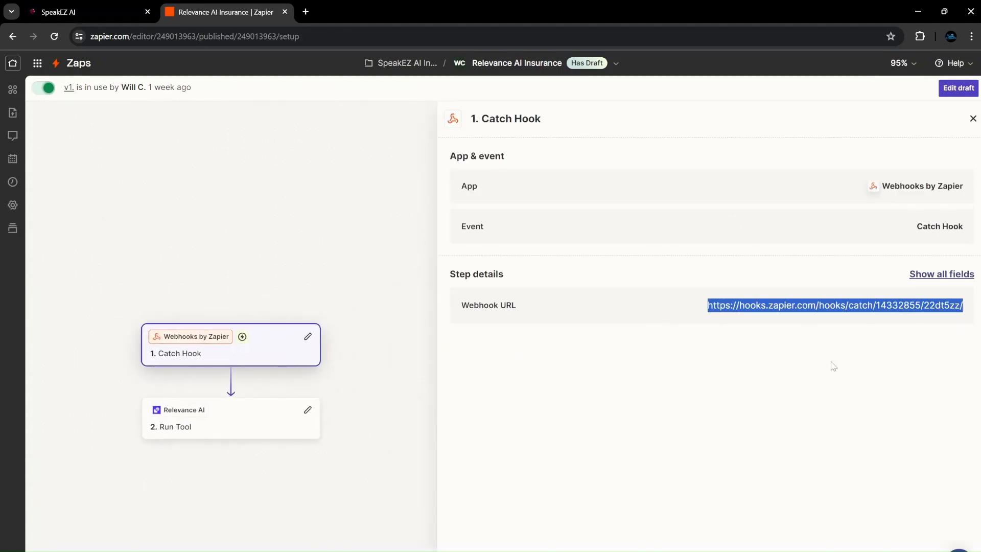
click(741, 385)
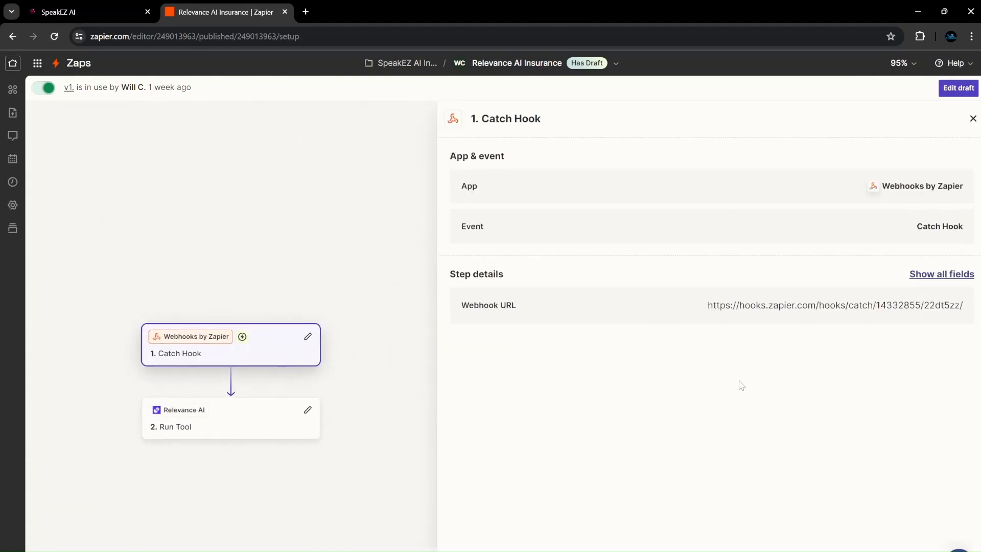
click(972, 119)
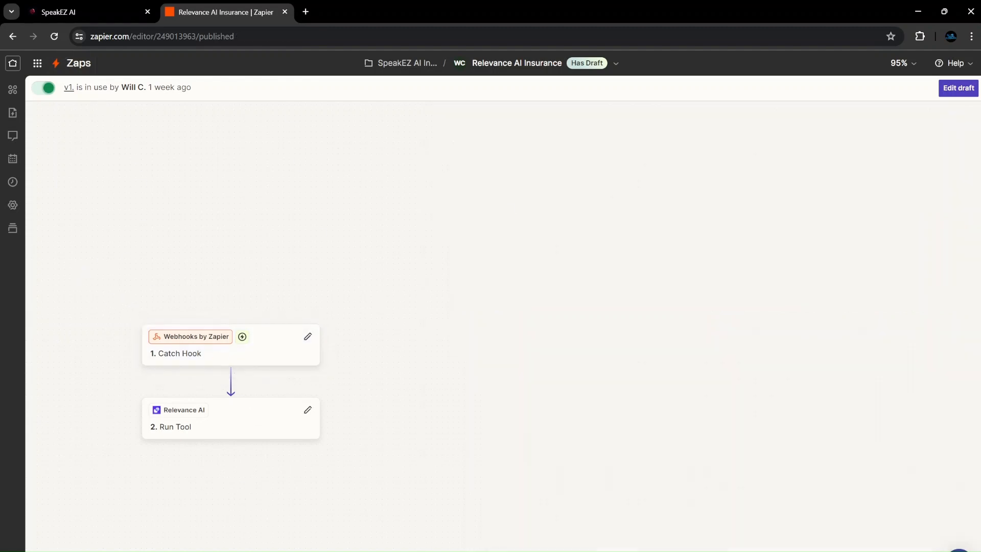
Replace the SMS webhook URL with the pasted Zapier hook URL and save the workflow.
click(95, 15)
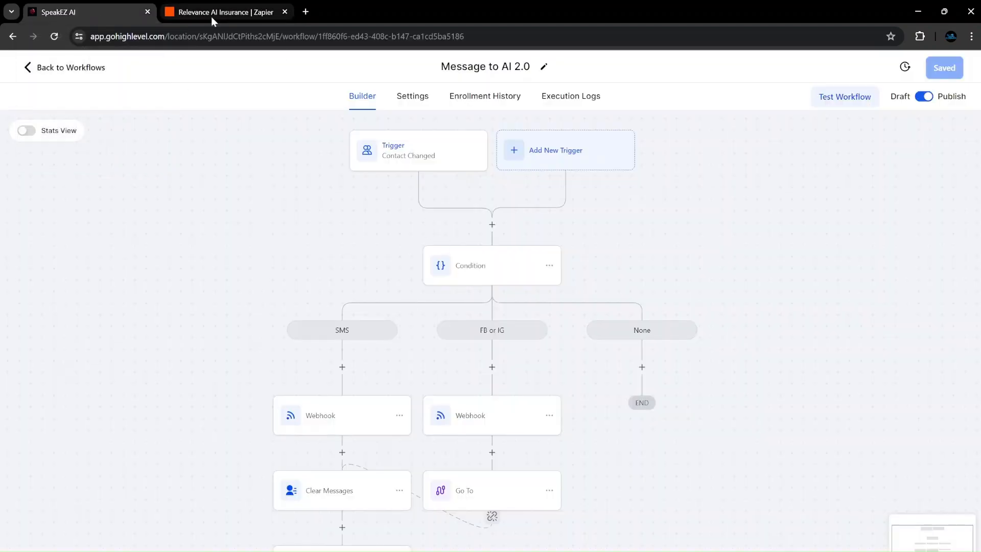
scroll(319, 385, down, 1)
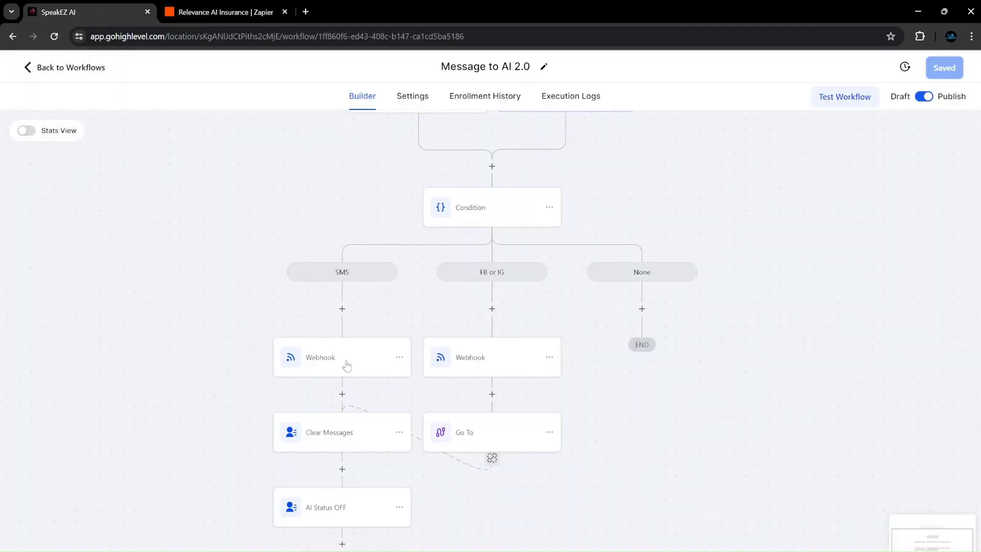
scroll(339, 365, up, 1)
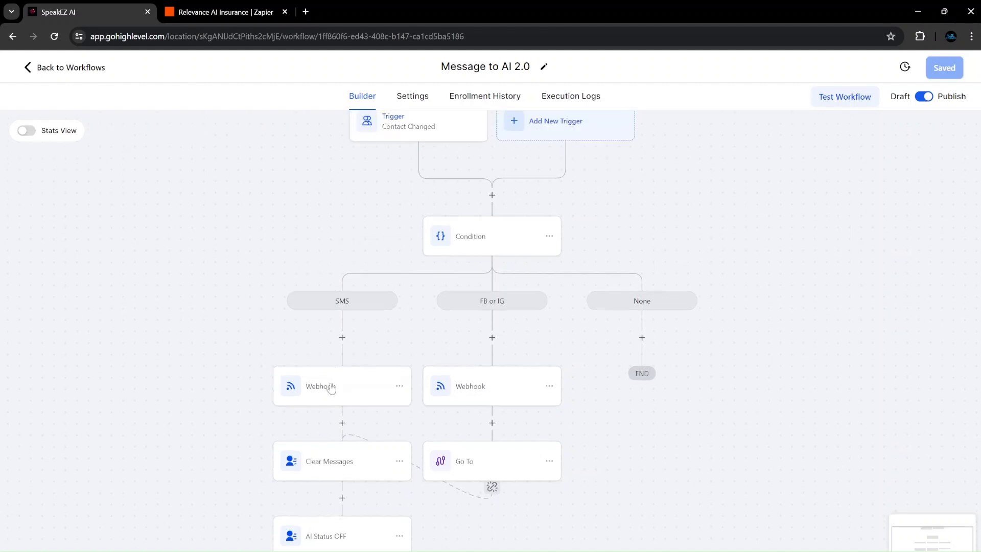
click(335, 390)
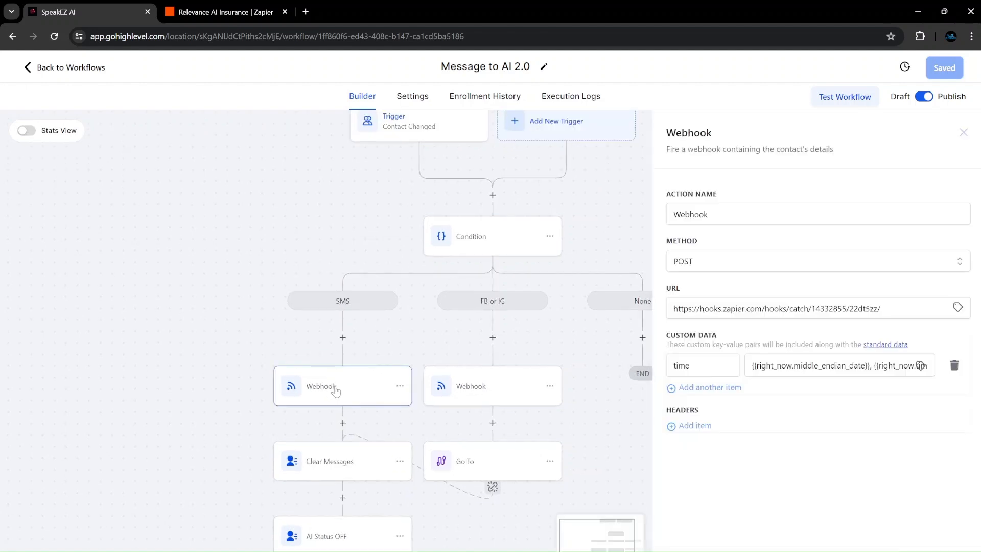
drag(886, 309, 494, 313)
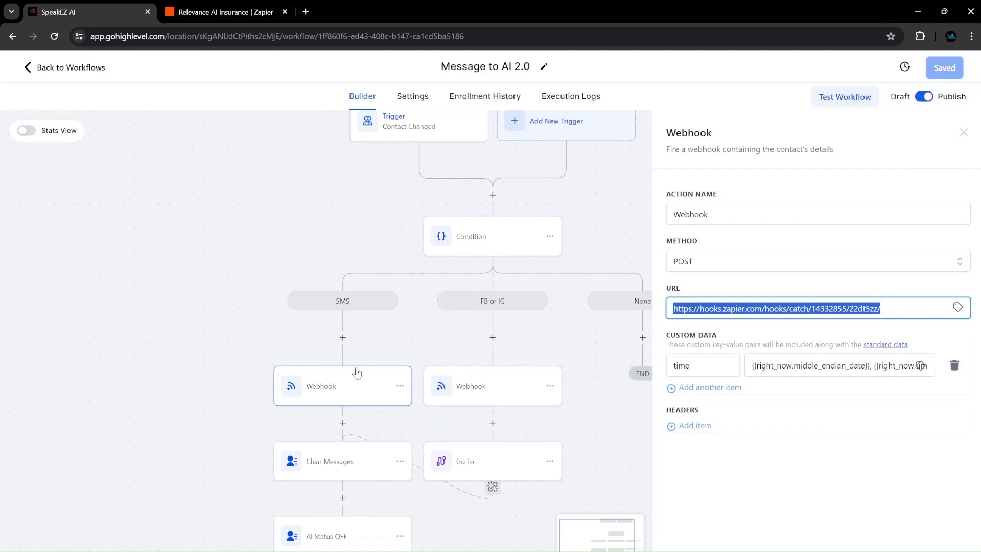
key(ctrl+v)
click(923, 526)
click(938, 77)
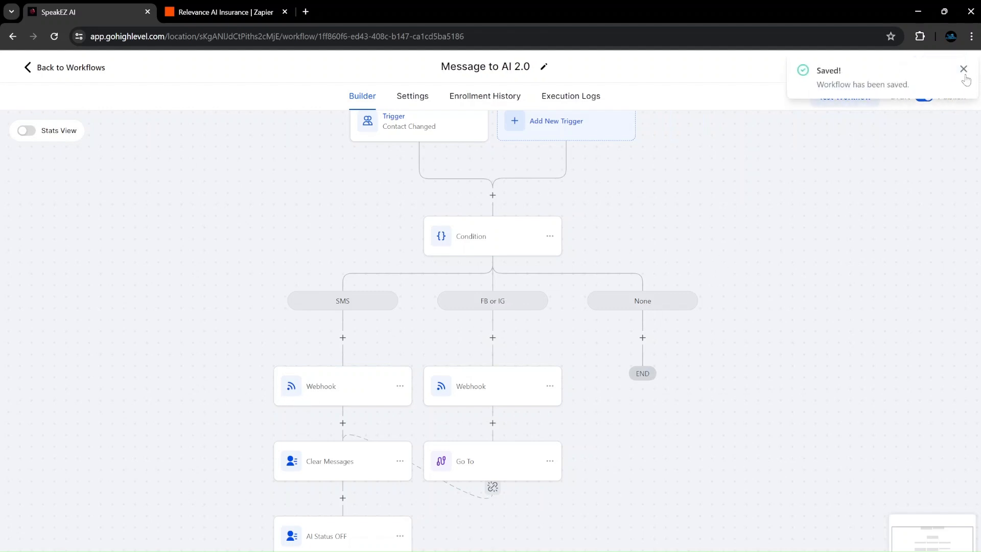
click(963, 70)
Check the URL in the FB or IG webhook's settings.
scroll(514, 398, up, 1)
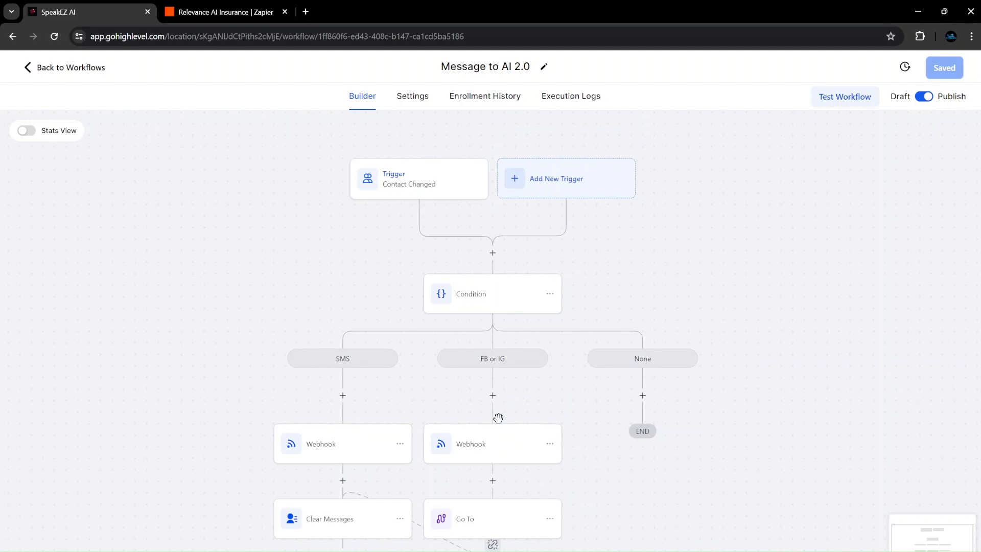
click(480, 447)
triple_click(776, 308)
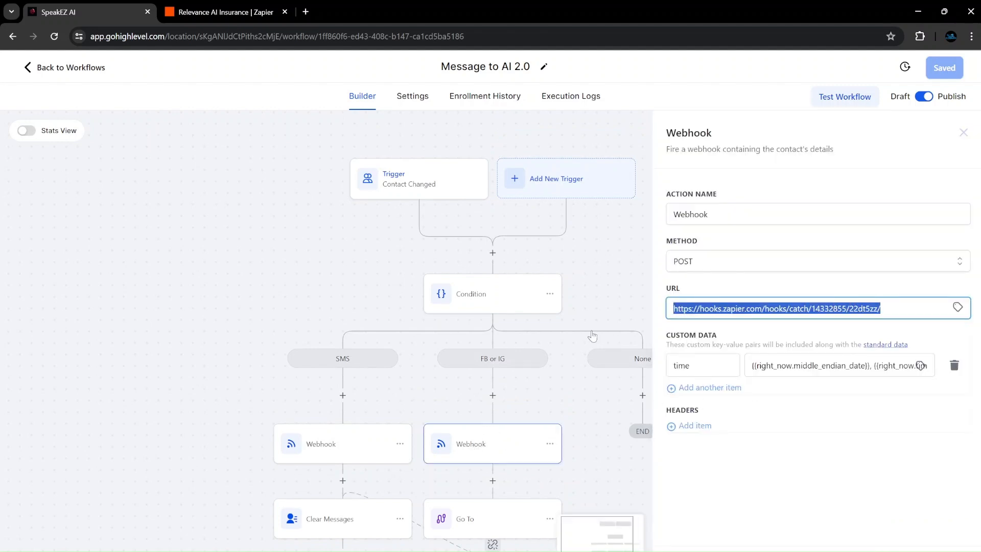
click(588, 419)
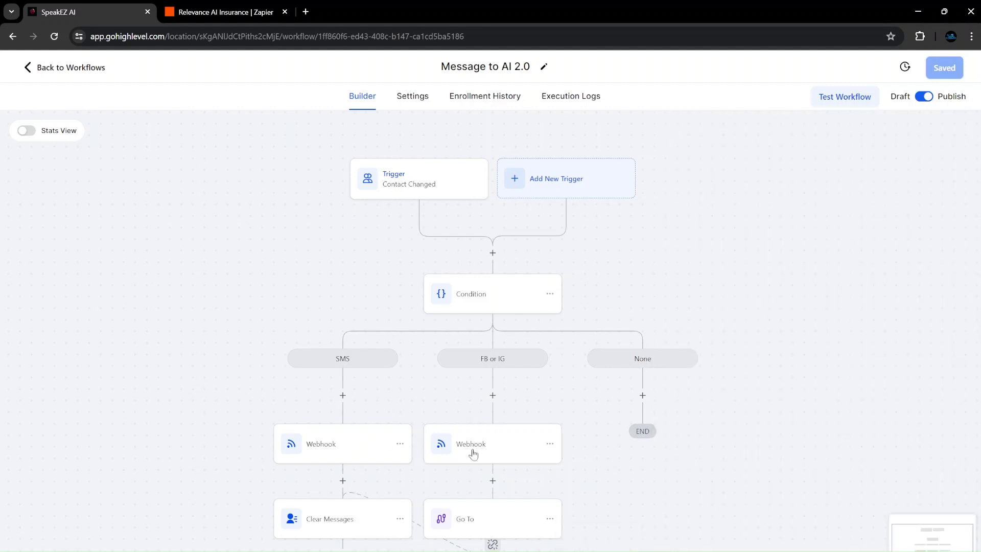
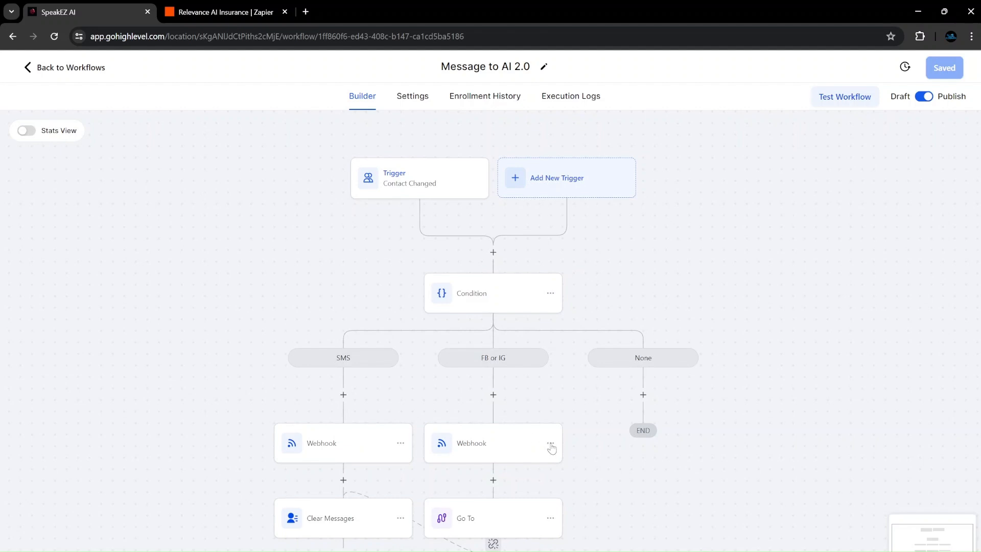
Review the FB or IG webhook and the Condition step's branch settings in the GoHighLevel workflow.
click(550, 444)
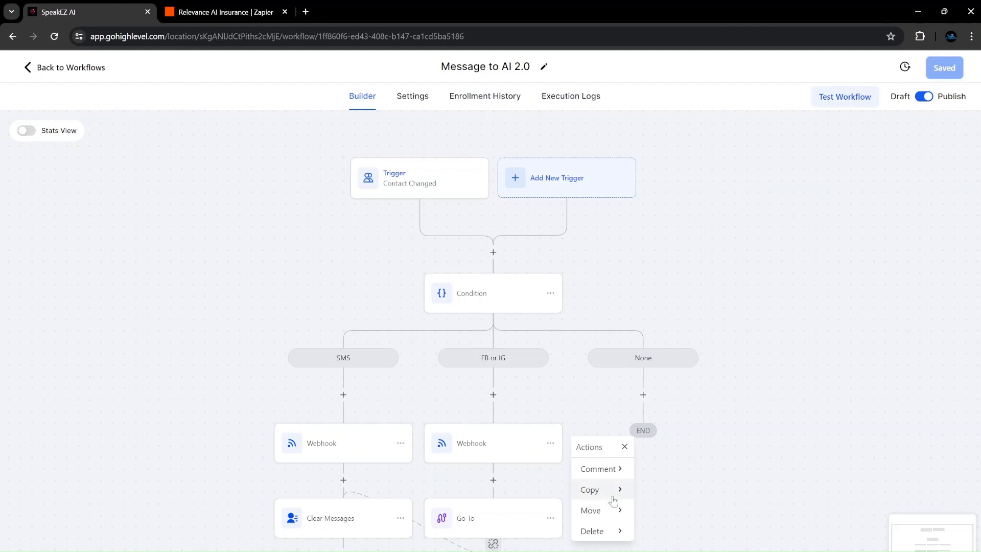
click(707, 496)
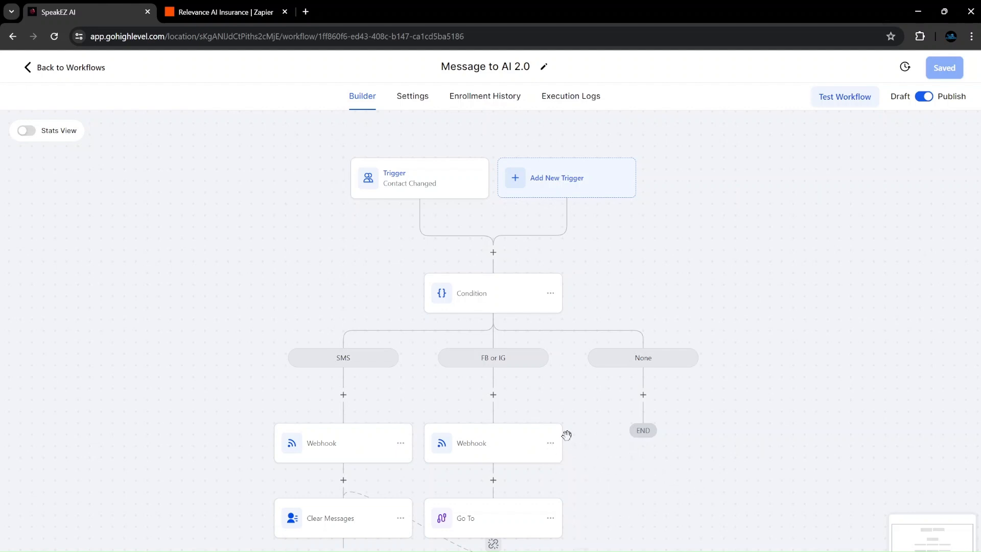
click(473, 306)
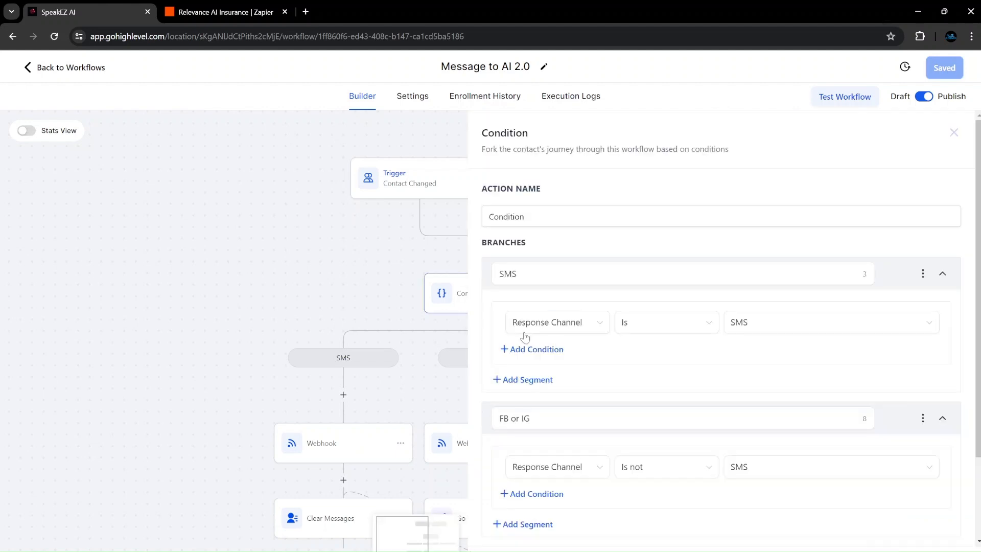
scroll(579, 346, down, 2)
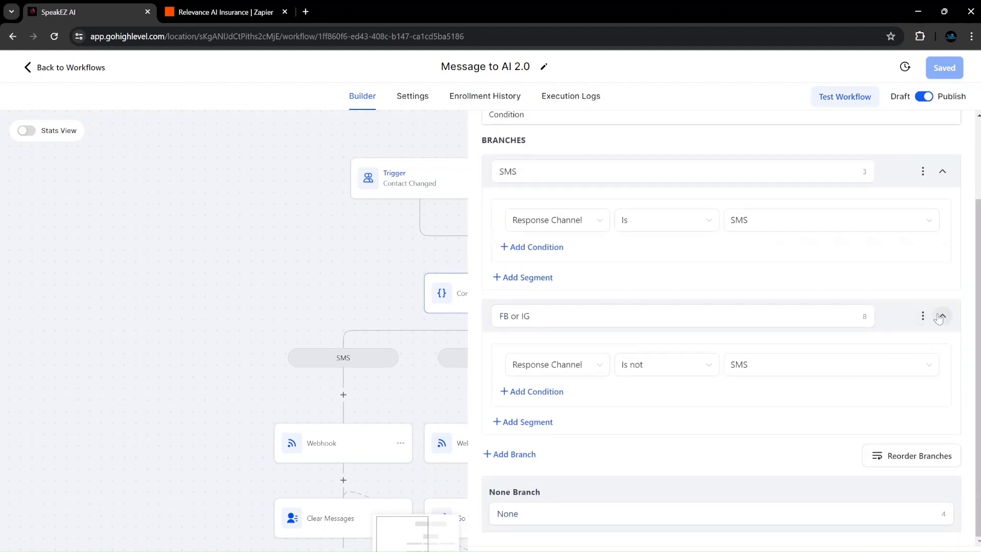
click(414, 282)
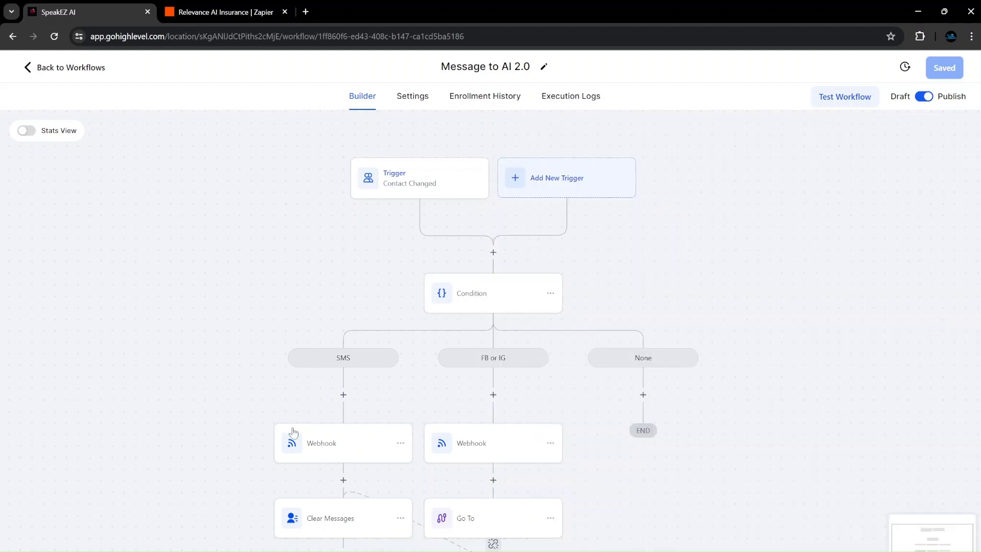
drag(514, 447, 505, 386)
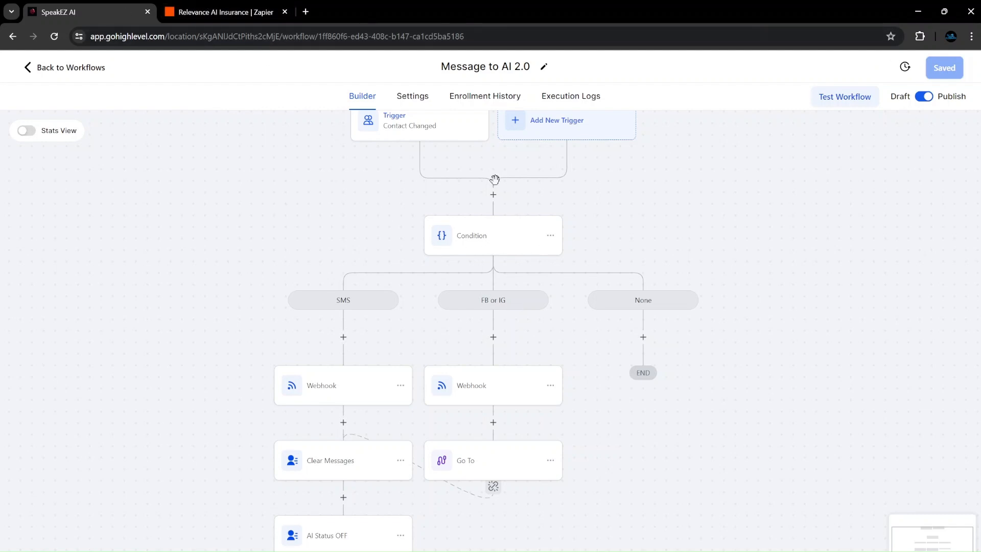
Check the SMS webhook URL, then review the Zapier Run Tool's Message, Time and Phone mapping.
click(223, 20)
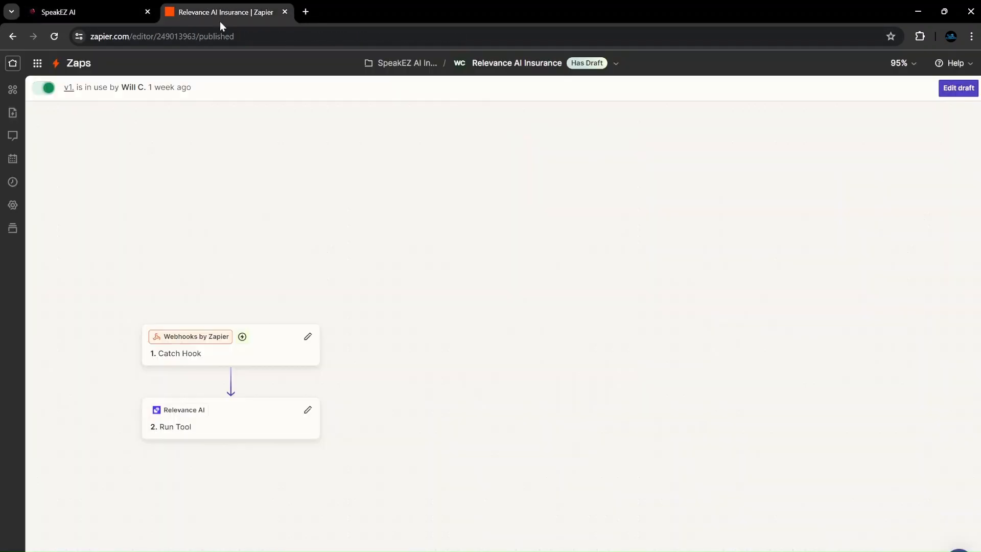
click(85, 17)
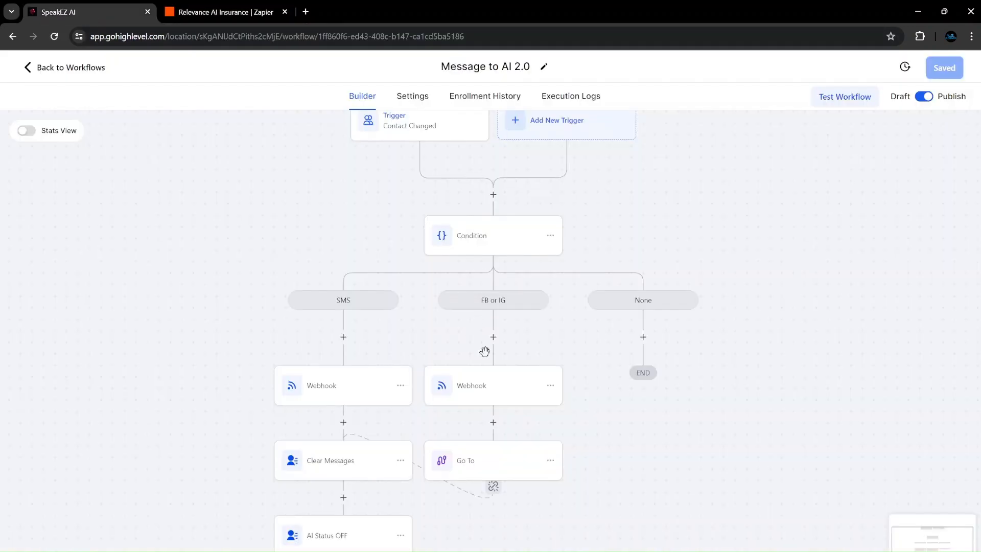
scroll(499, 371, down, 1)
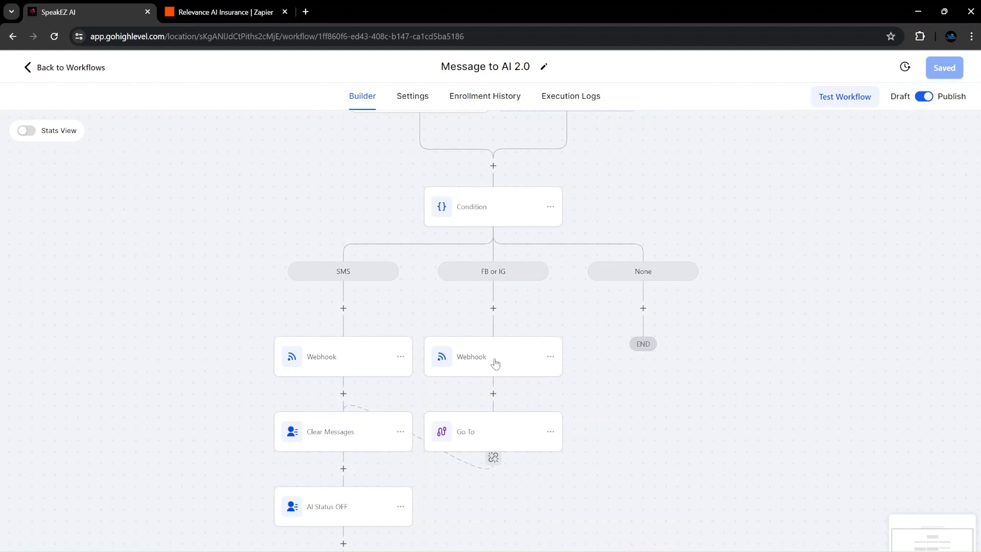
click(352, 352)
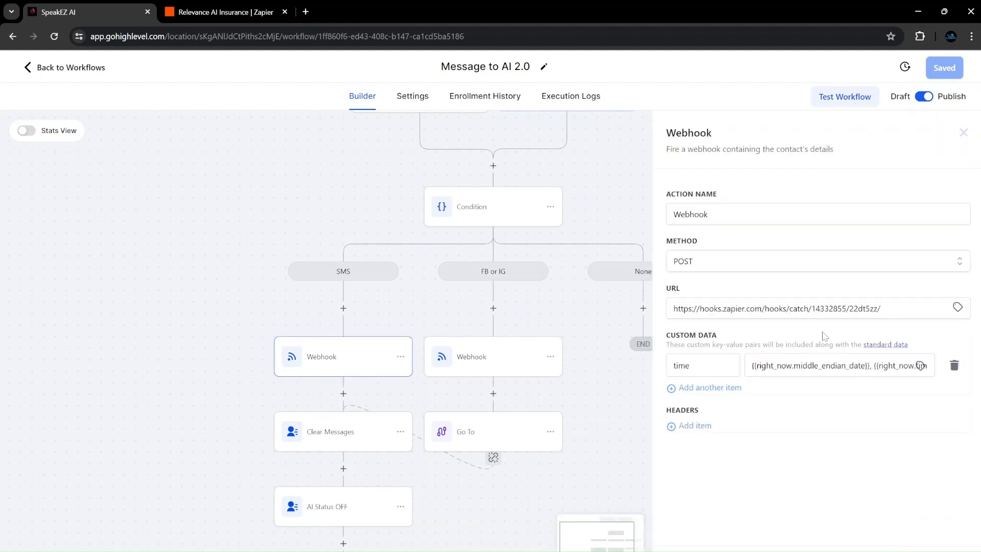
click(234, 16)
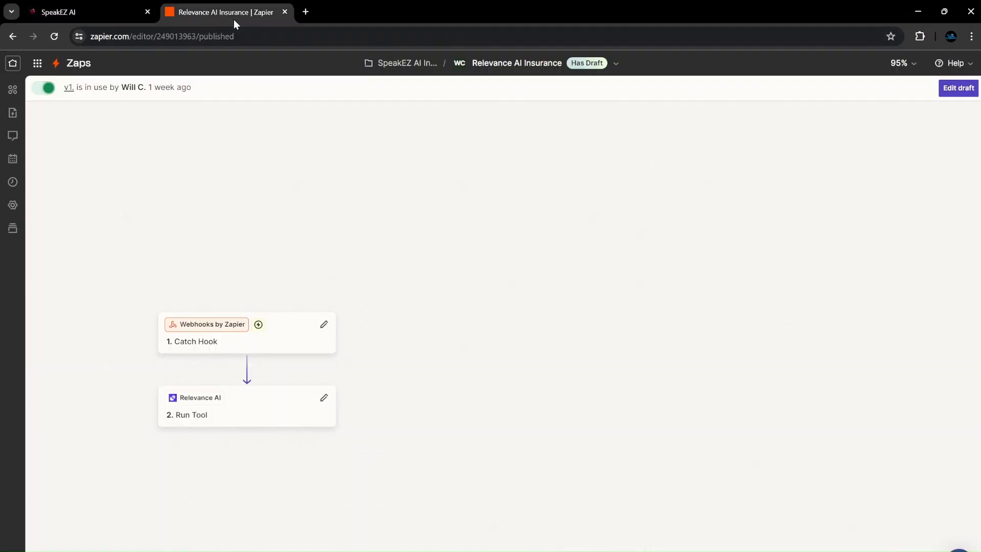
click(234, 415)
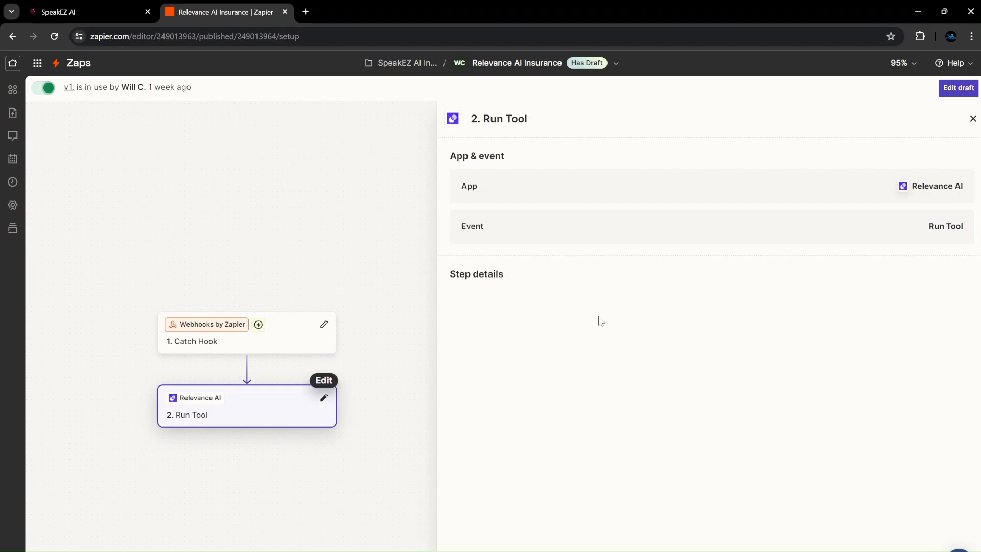
scroll(706, 371, down, 1)
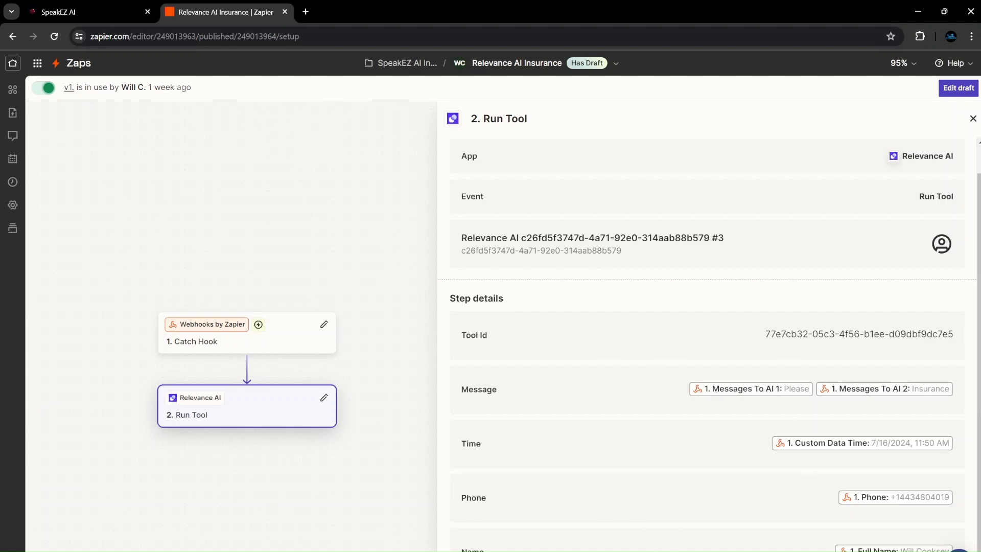
click(620, 551)
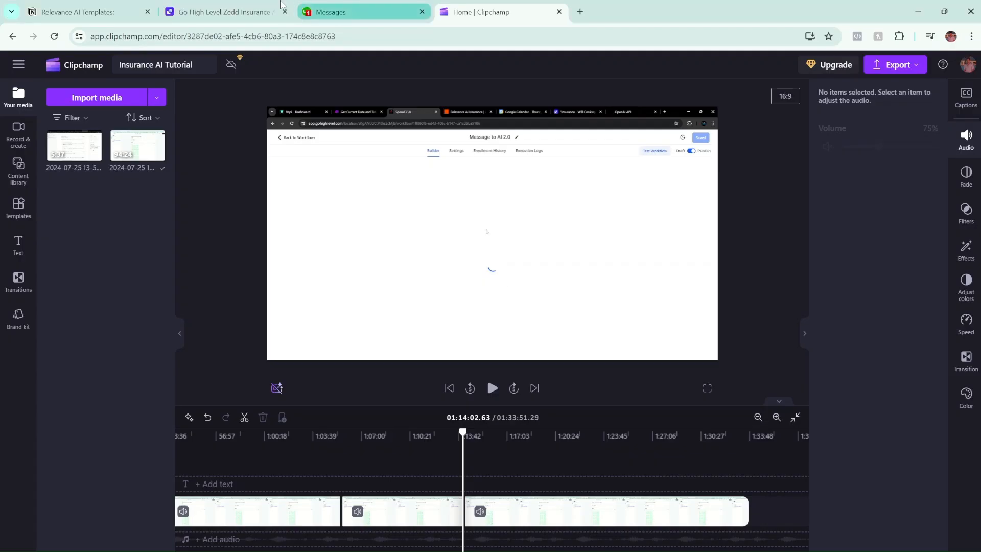
Review the Relevance AI tool's User inputs: Message, Time, Phone and Name, all Strings.
click(236, 11)
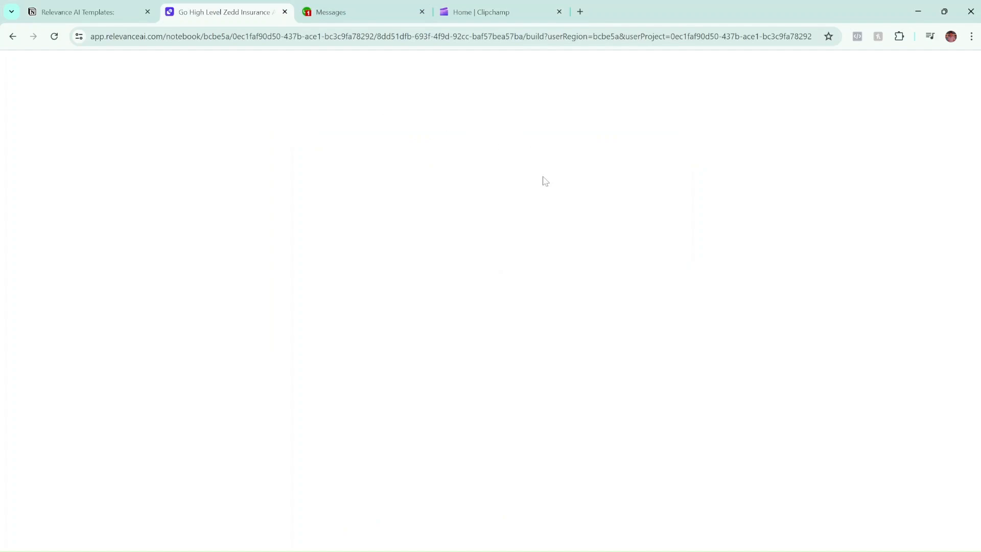
scroll(551, 278, up, 16)
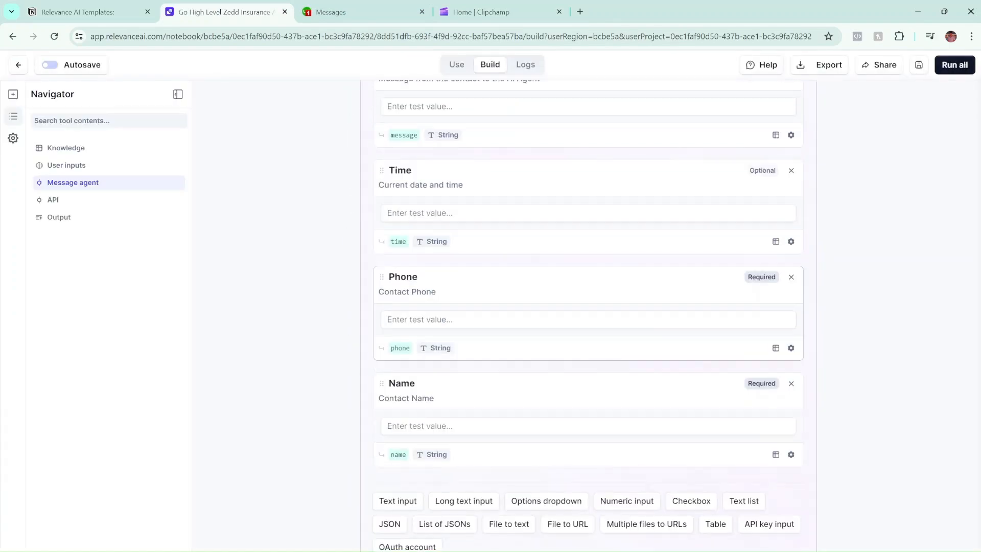
scroll(482, 256, down, 3)
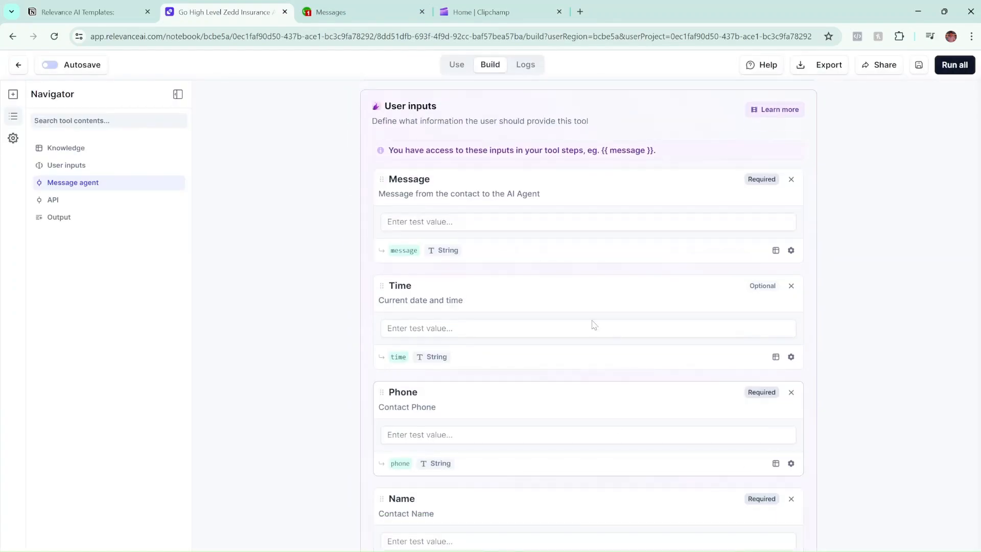
scroll(534, 274, down, 2)
scroll(552, 157, up, 1)
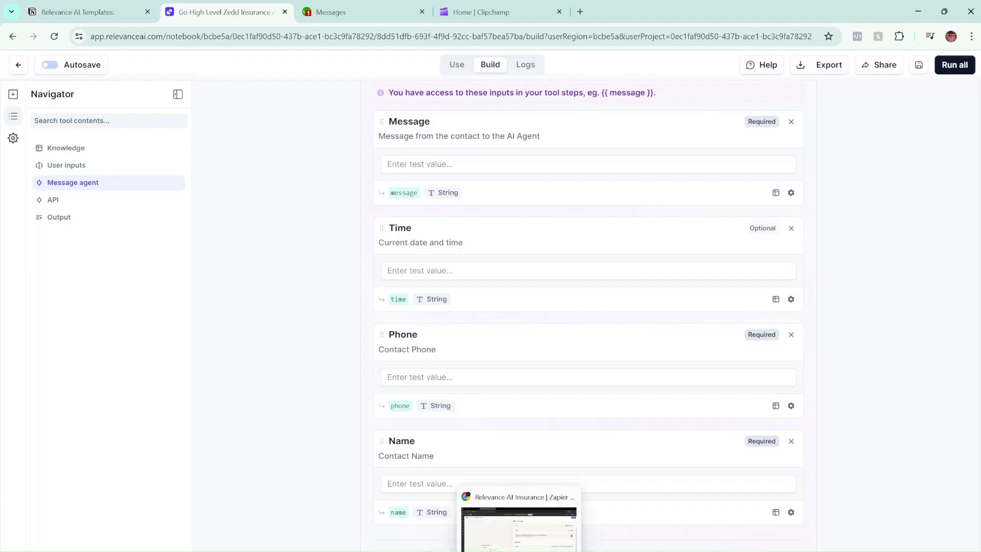
click(515, 511)
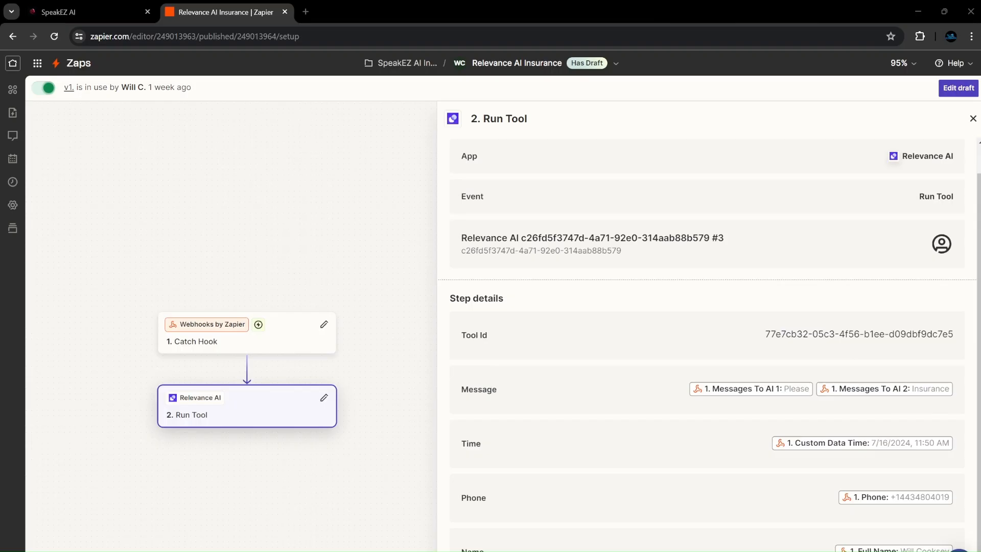
Close the Run Tool details and centre the Catch Hook and Run Tool steps on the canvas.
click(972, 122)
drag(337, 267, 565, 255)
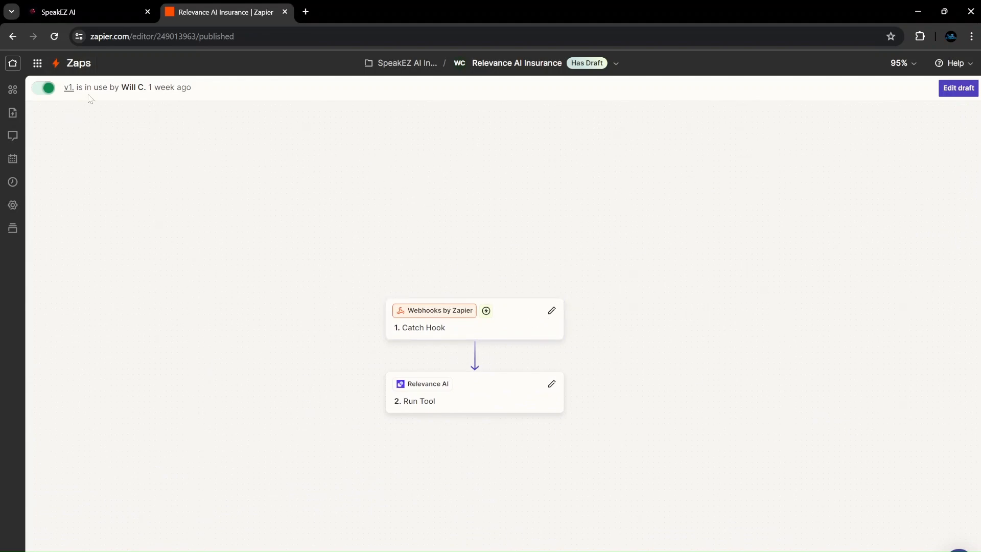
click(487, 408)
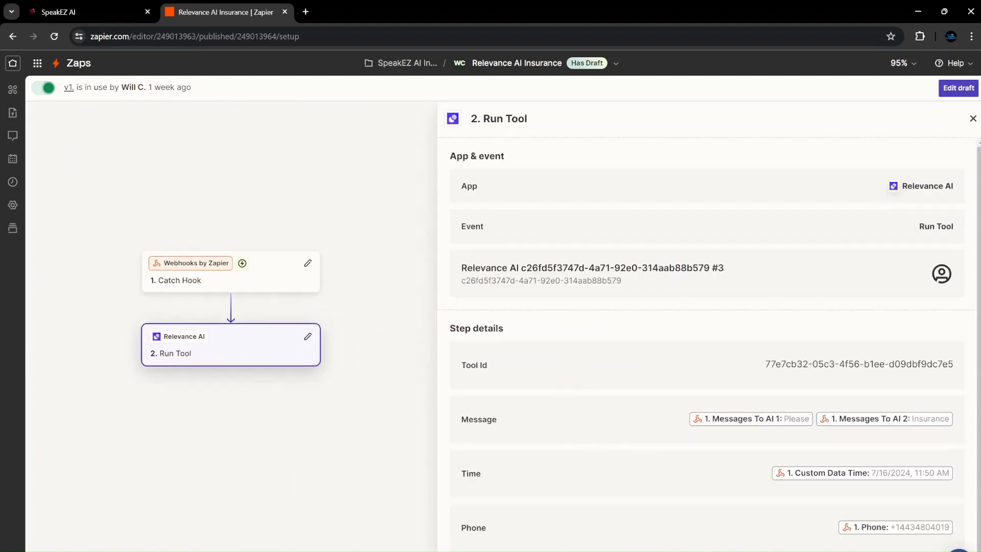
click(973, 119)
drag(74, 148, 339, 162)
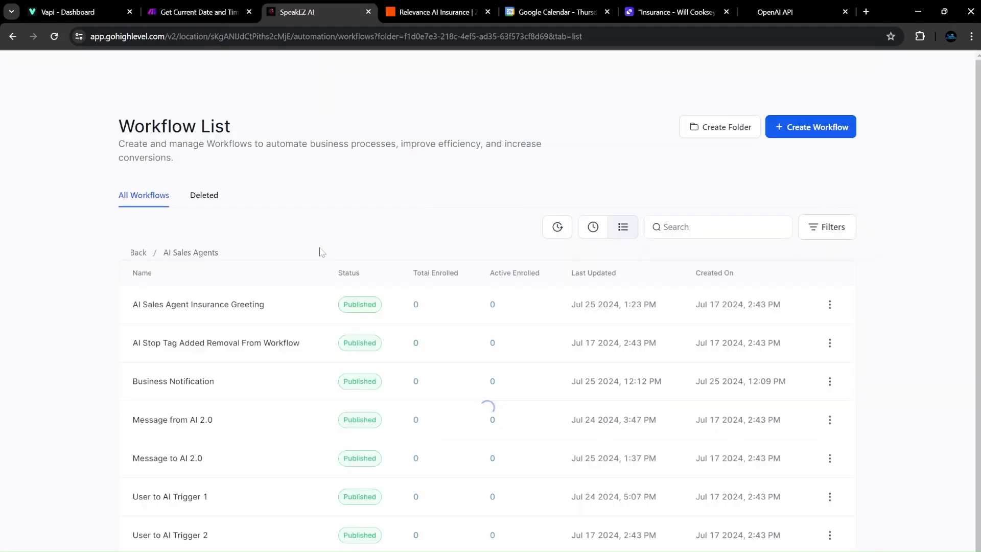
Open the User to AI Trigger 1 workflow from the AI Sales Agents workflow list.
scroll(224, 340, down, 1)
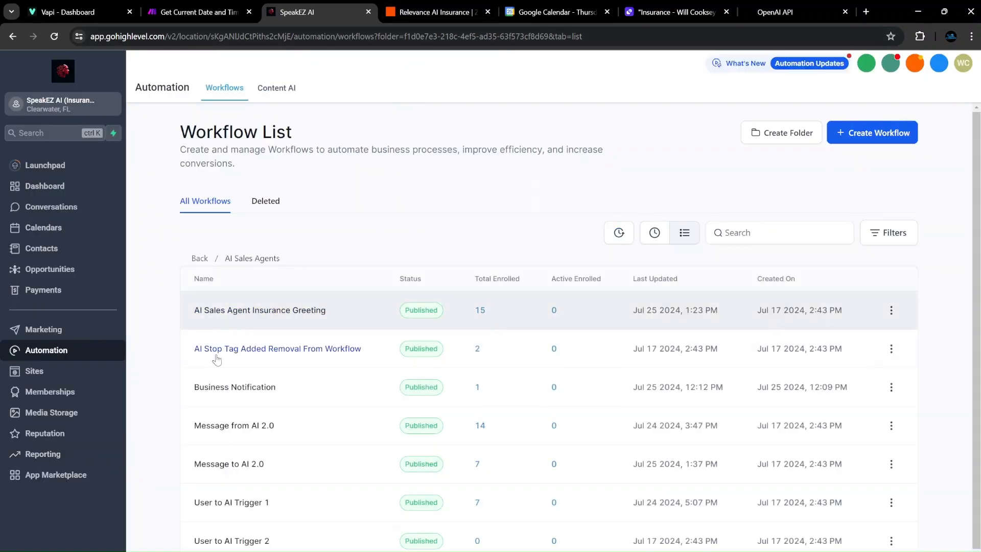
click(446, 13)
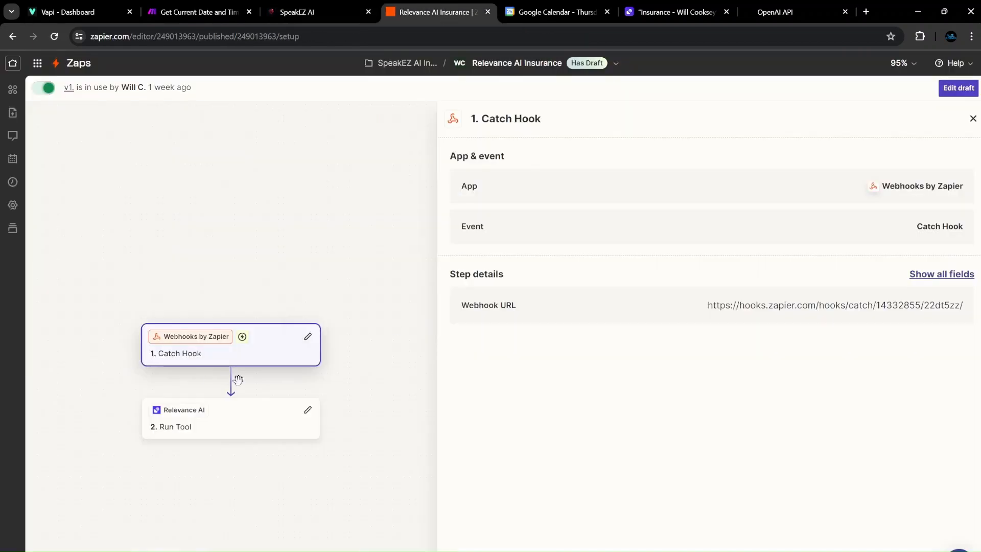
click(310, 7)
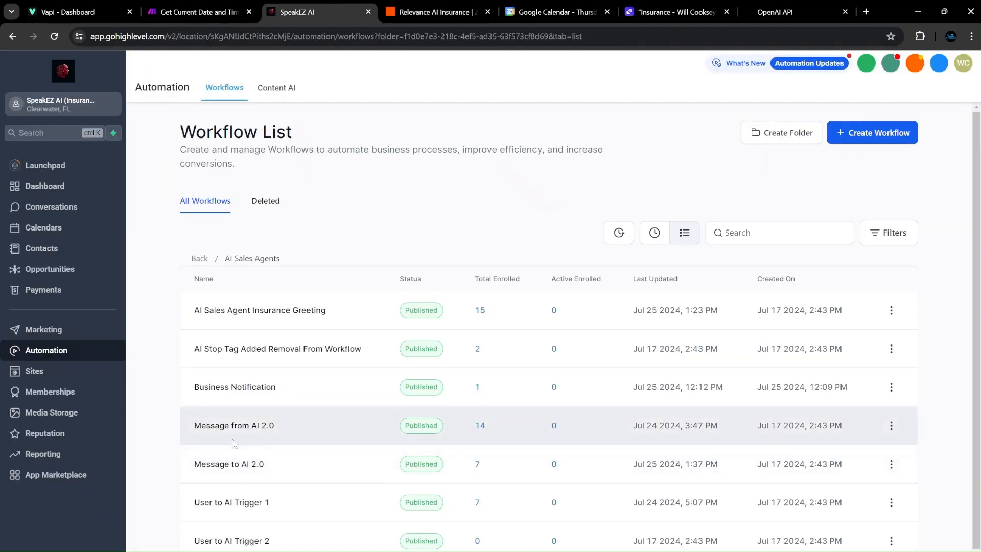
scroll(228, 468, down, 1)
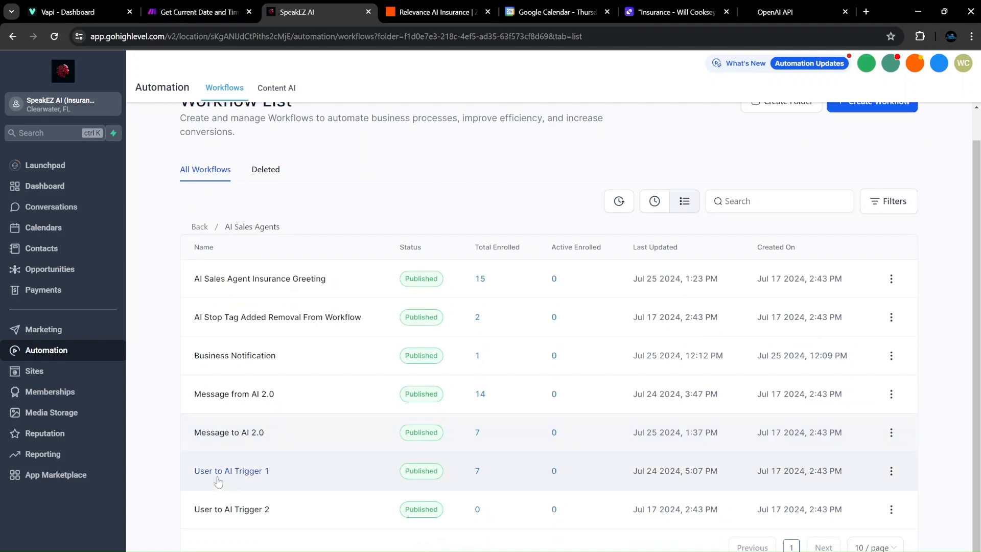
click(227, 471)
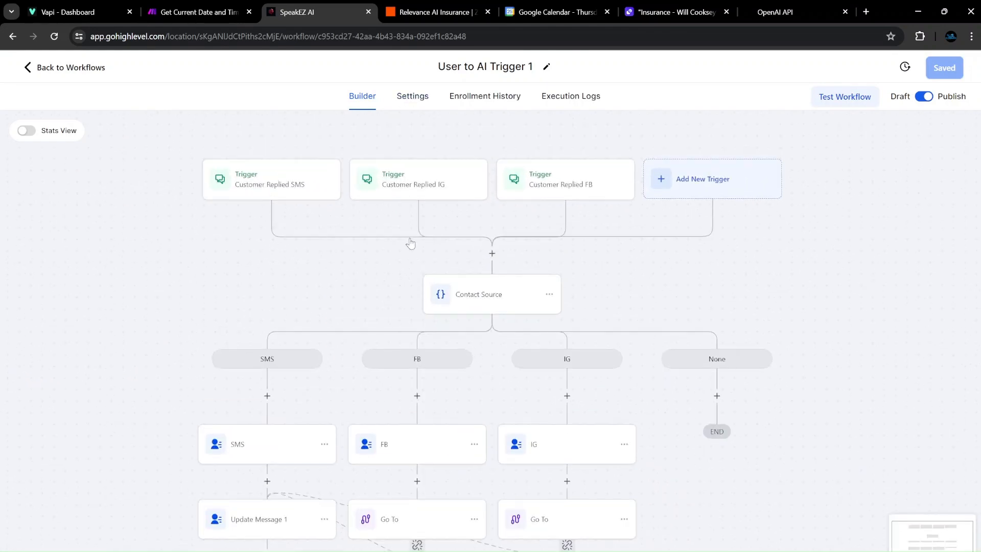
Review the Contact Source branch and IG field update step unchanged, then save User to AI Trigger 1.
click(491, 298)
click(340, 294)
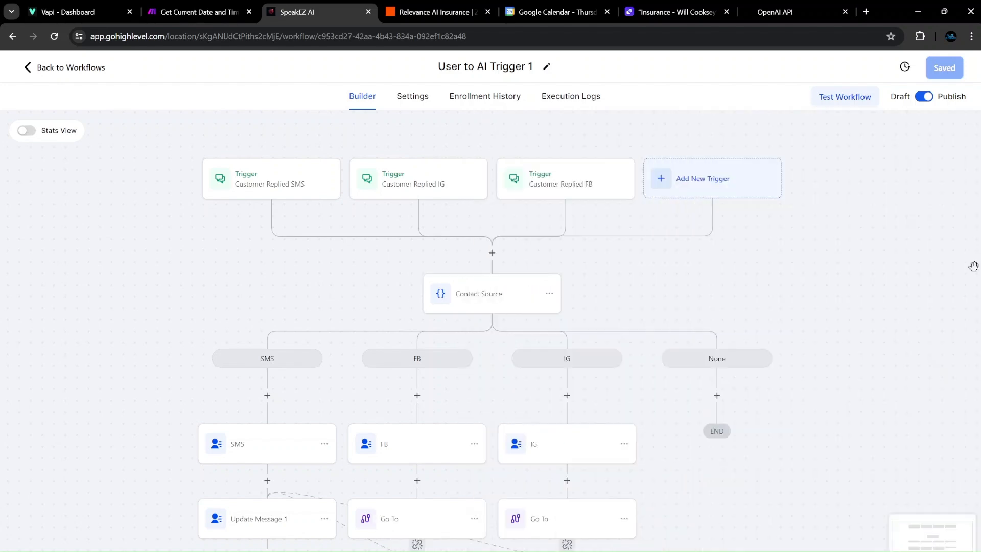
scroll(398, 517, down, 1)
click(544, 386)
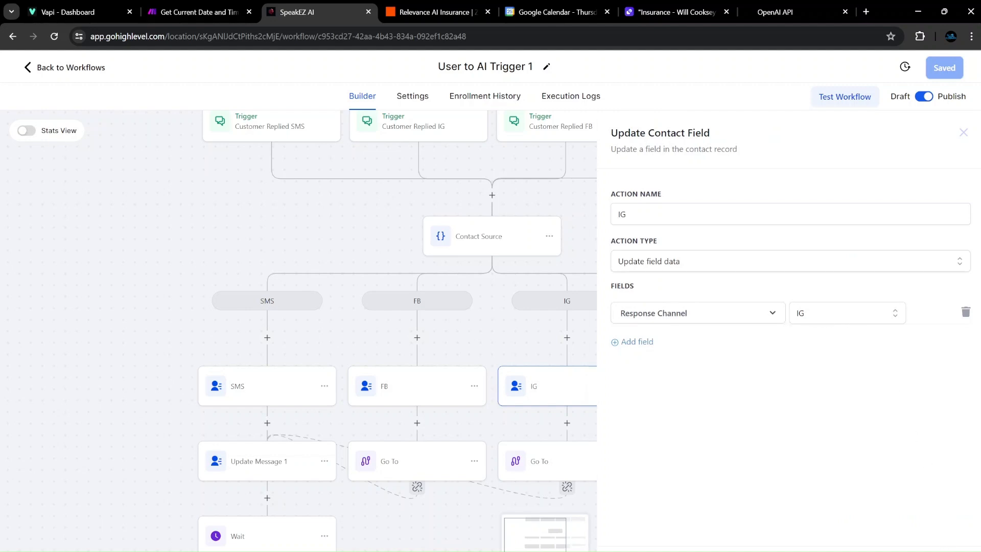
click(576, 244)
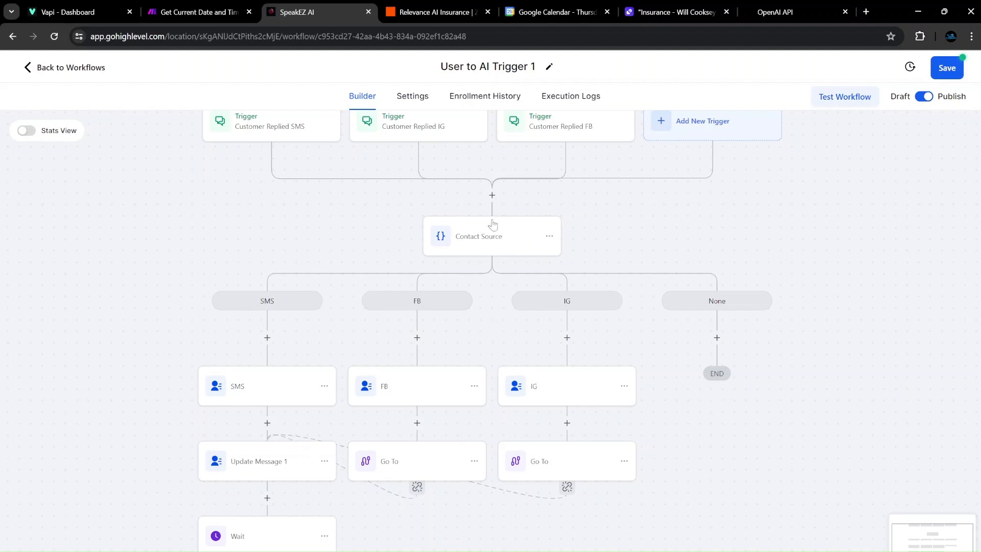
scroll(471, 246, up, 1)
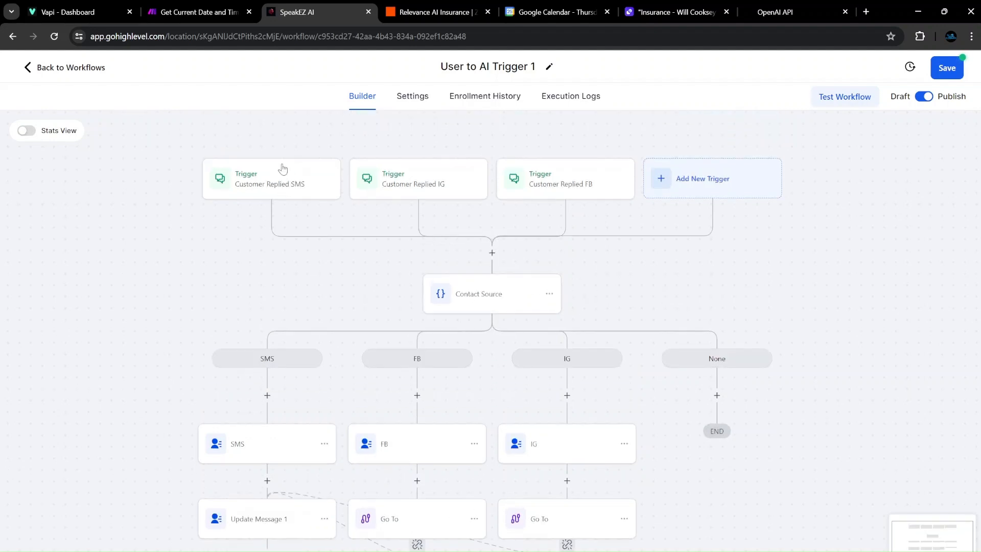
click(947, 67)
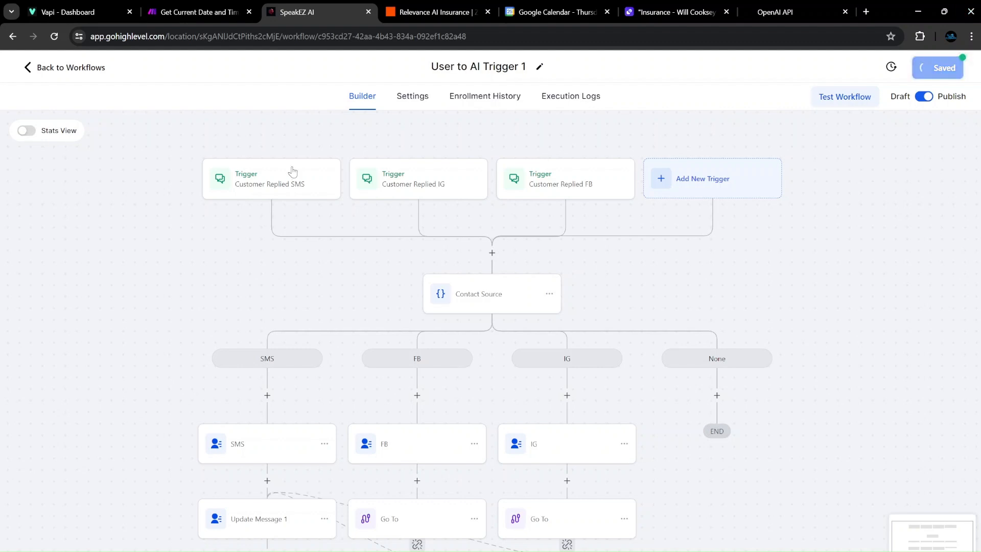
scroll(315, 368, down, 1)
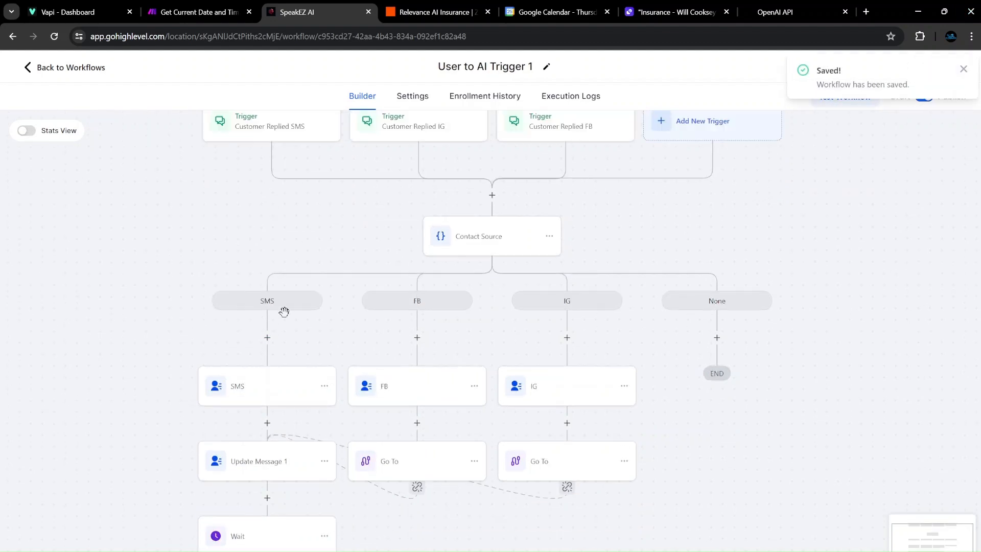
scroll(475, 259, up, 1)
scroll(534, 289, down, 1)
scroll(501, 309, up, 1)
click(963, 70)
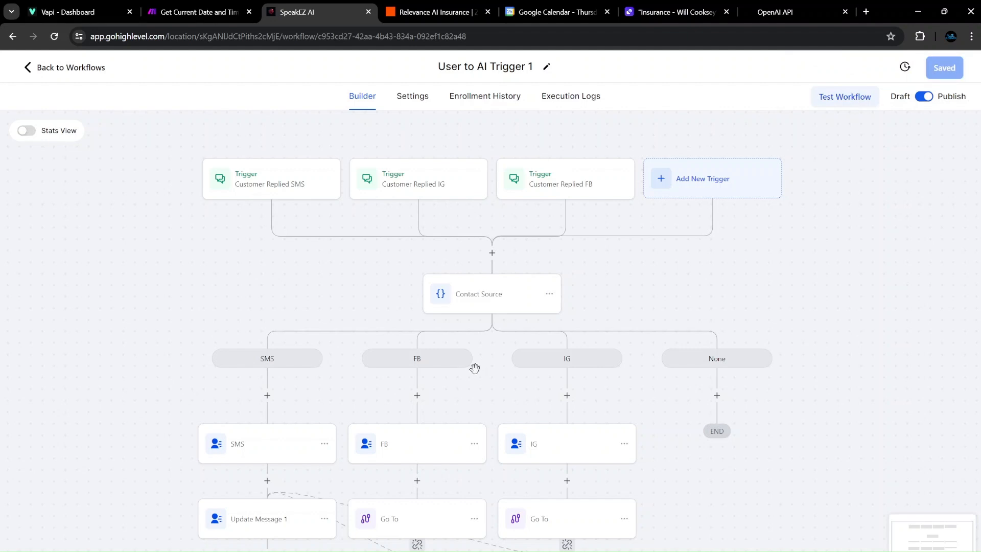
Review the Update Message 1 step and 0.5-minute Wait step, then save the workflow again.
scroll(509, 169, up, 2)
scroll(566, 175, down, 2)
scroll(176, 297, down, 1)
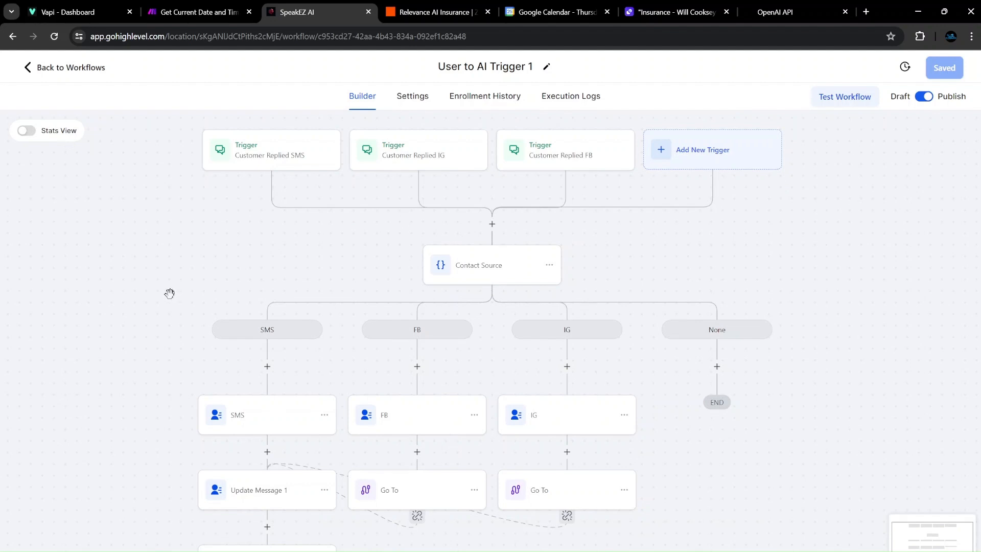
scroll(190, 172, down, 3)
scroll(490, 168, up, 1)
scroll(485, 187, down, 1)
scroll(268, 250, down, 1)
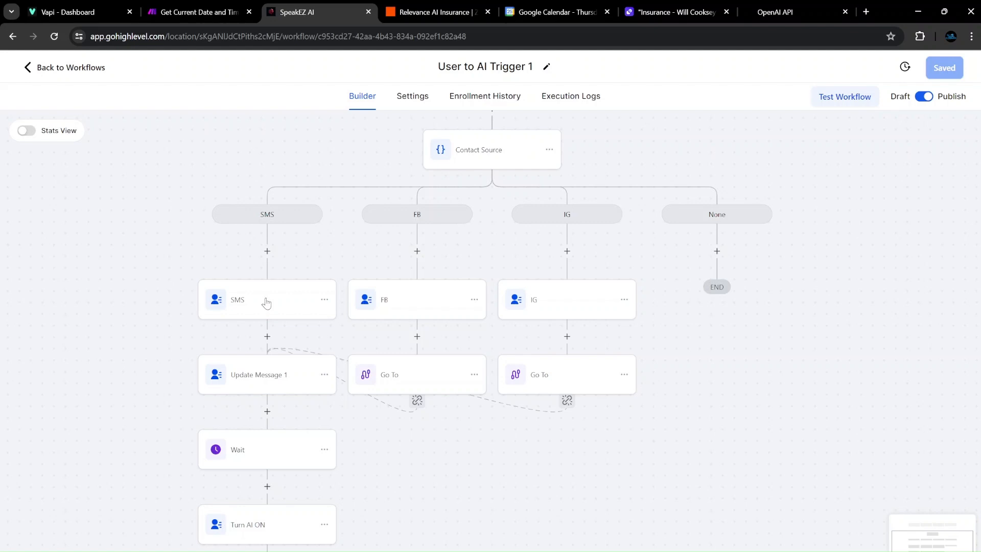
scroll(266, 303, down, 1)
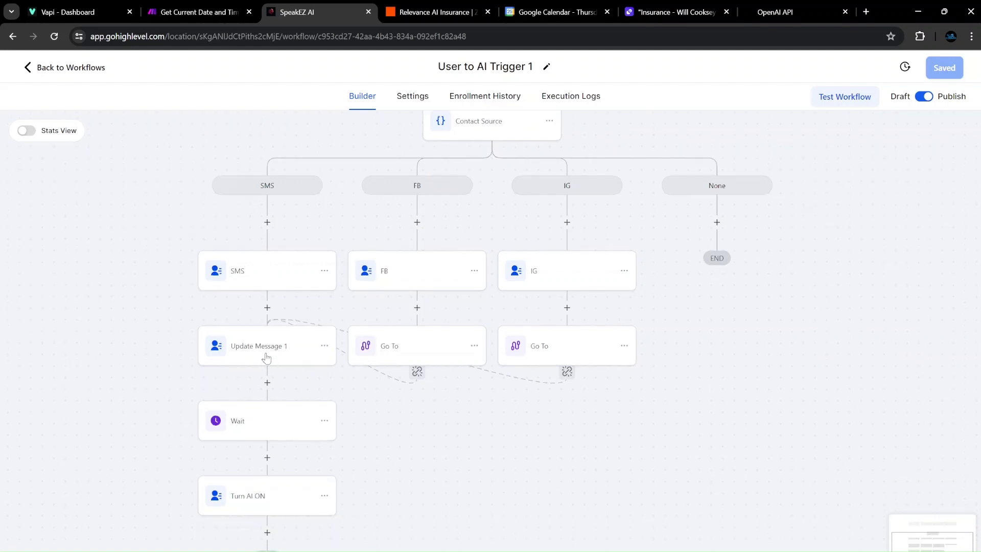
scroll(266, 357, up, 2)
scroll(265, 352, down, 1)
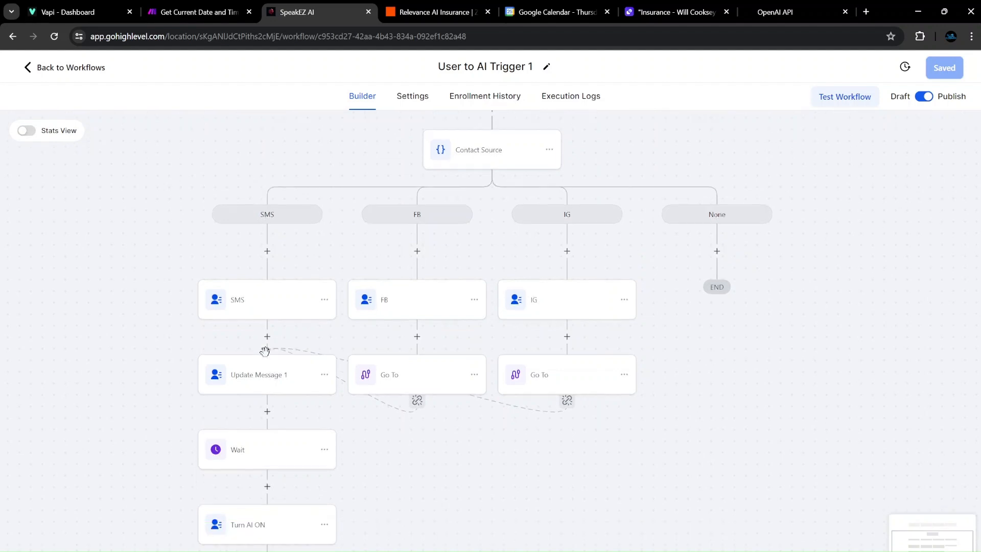
scroll(264, 351, down, 1)
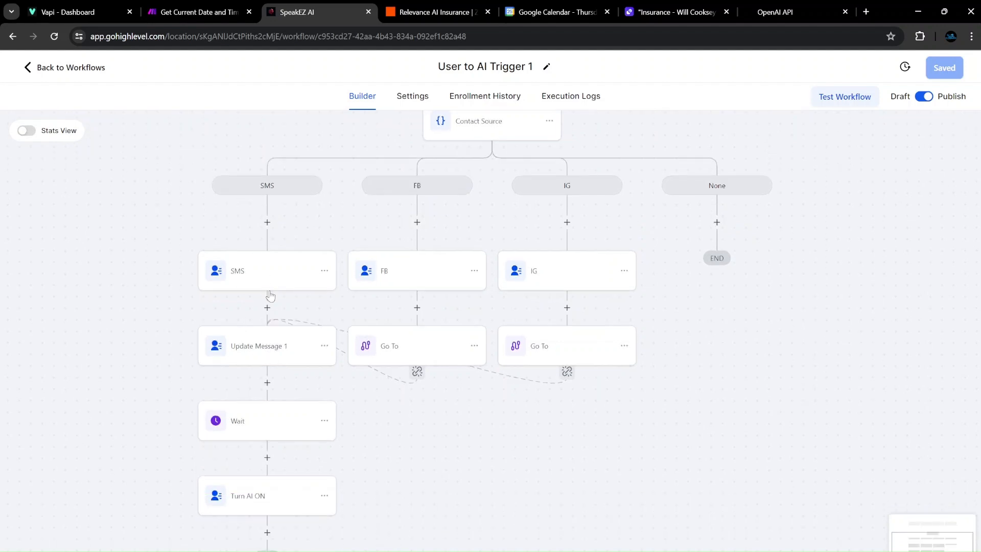
click(267, 352)
click(266, 420)
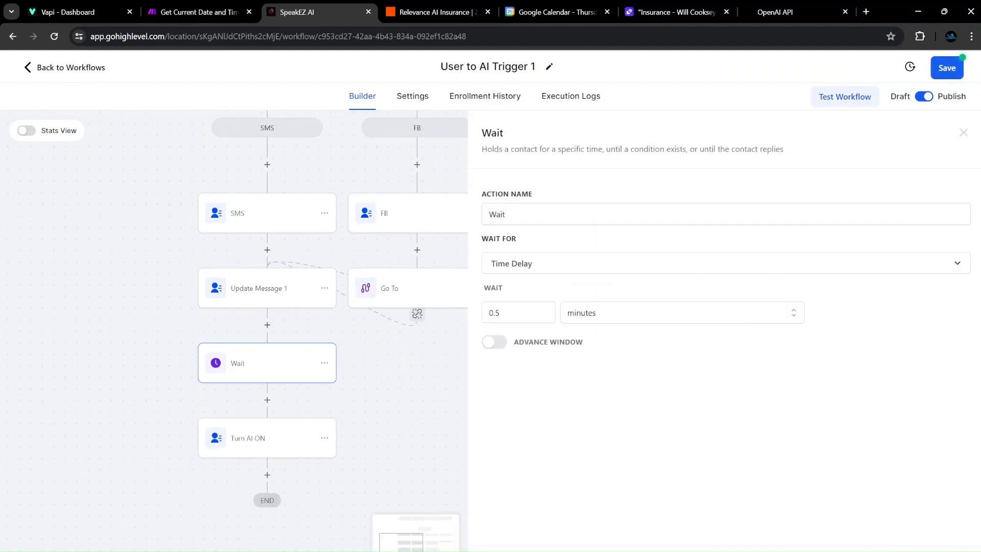
click(600, 344)
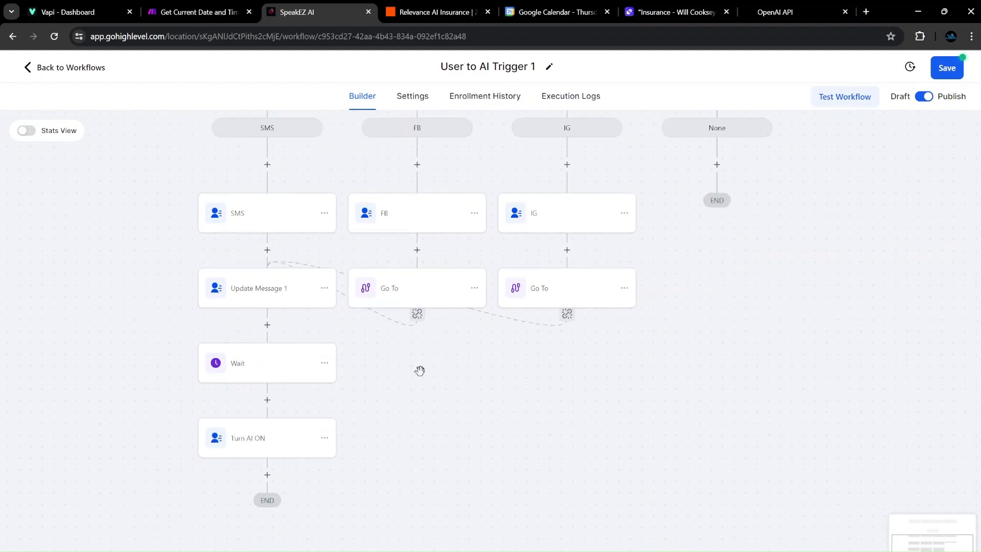
click(947, 71)
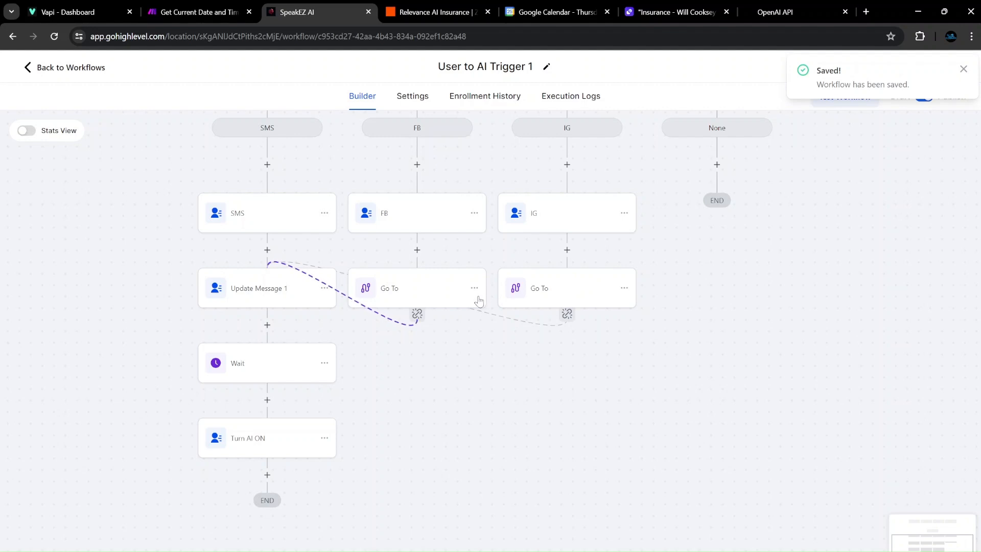
scroll(534, 240, up, 2)
scroll(547, 296, down, 1)
scroll(475, 307, up, 2)
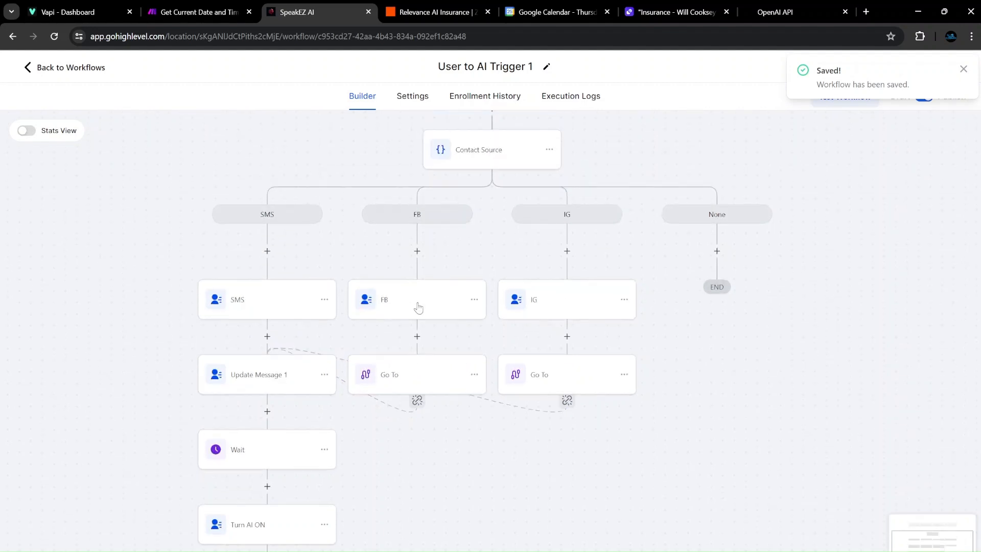
scroll(372, 341, down, 1)
scroll(244, 361, up, 1)
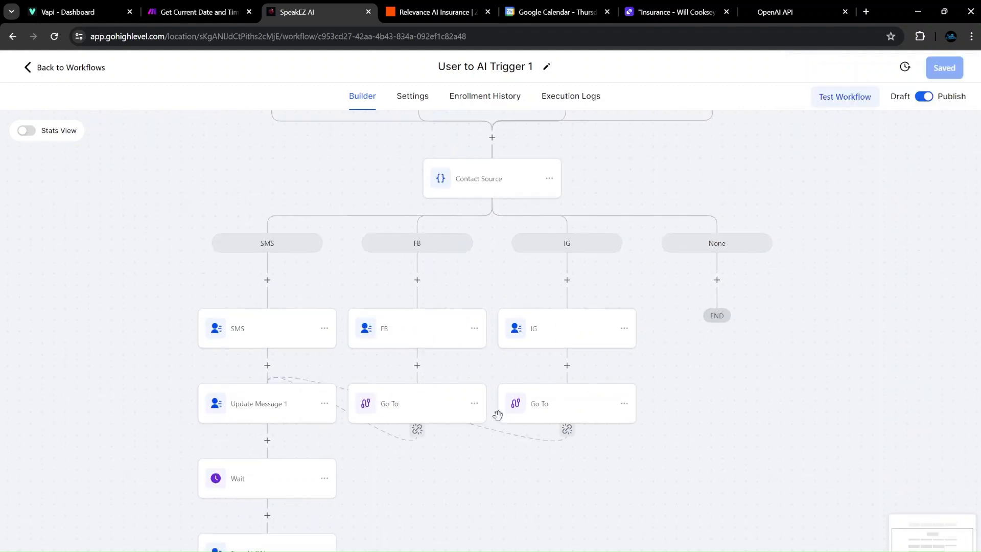
scroll(497, 366, up, 3)
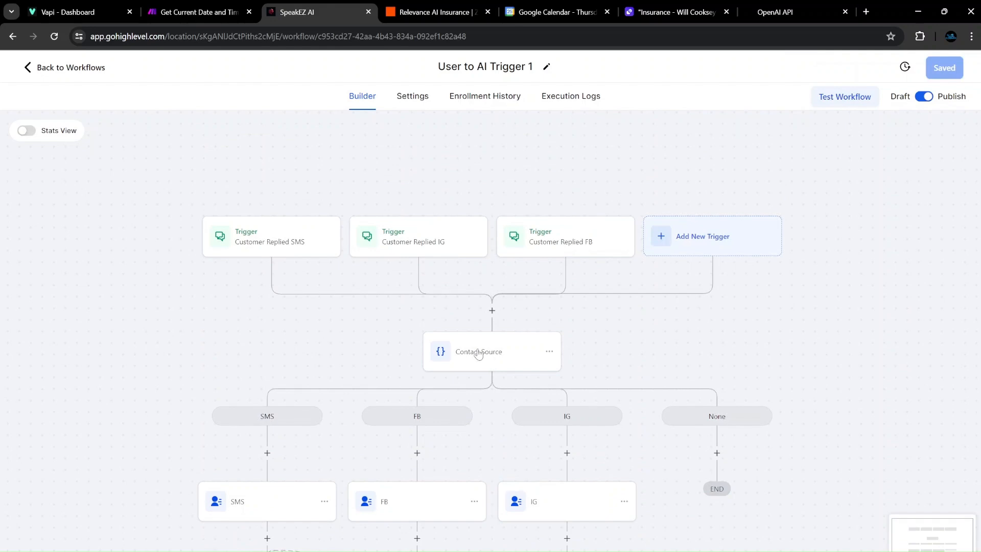
Review User to AI Trigger 2's Update contact field step, save it, and return to the workflow list.
click(49, 67)
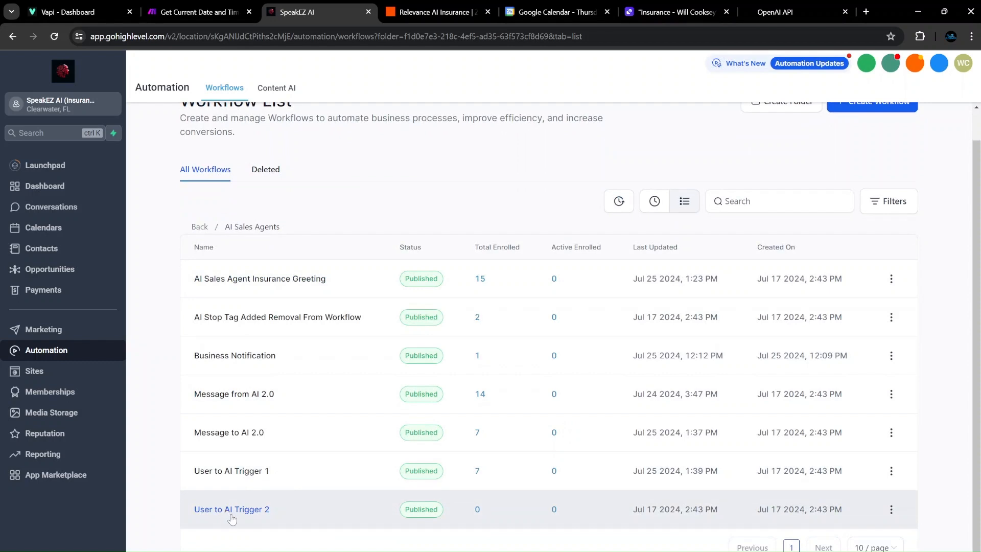
click(229, 513)
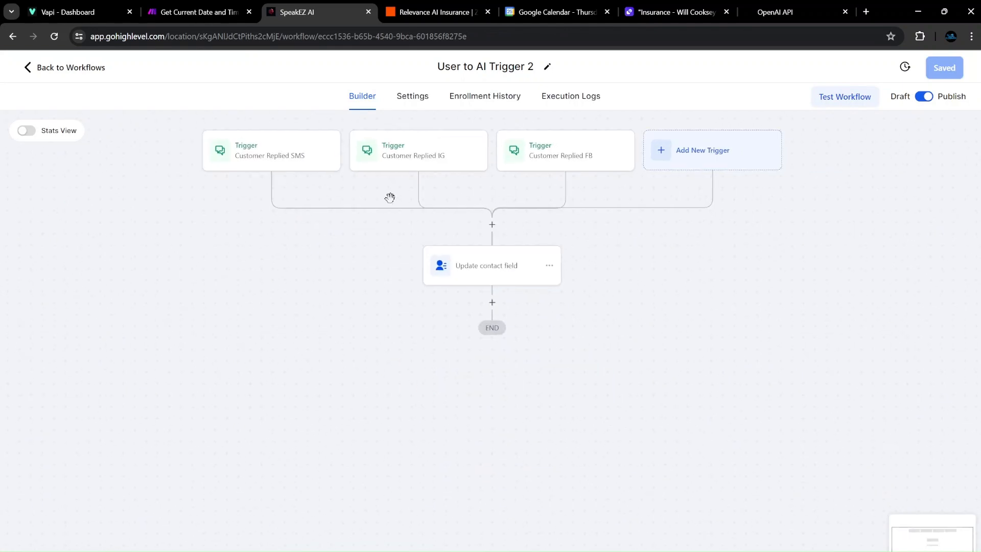
click(488, 277)
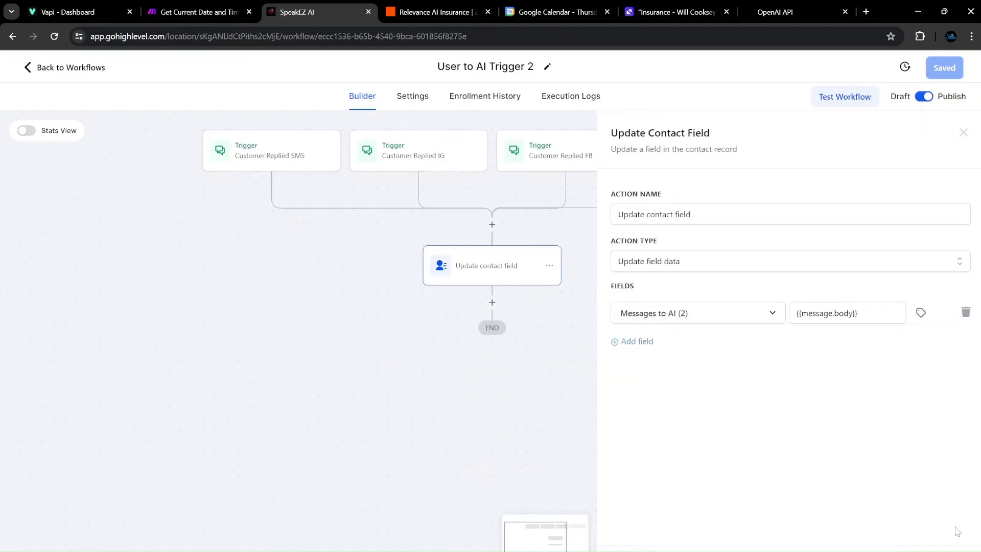
click(962, 132)
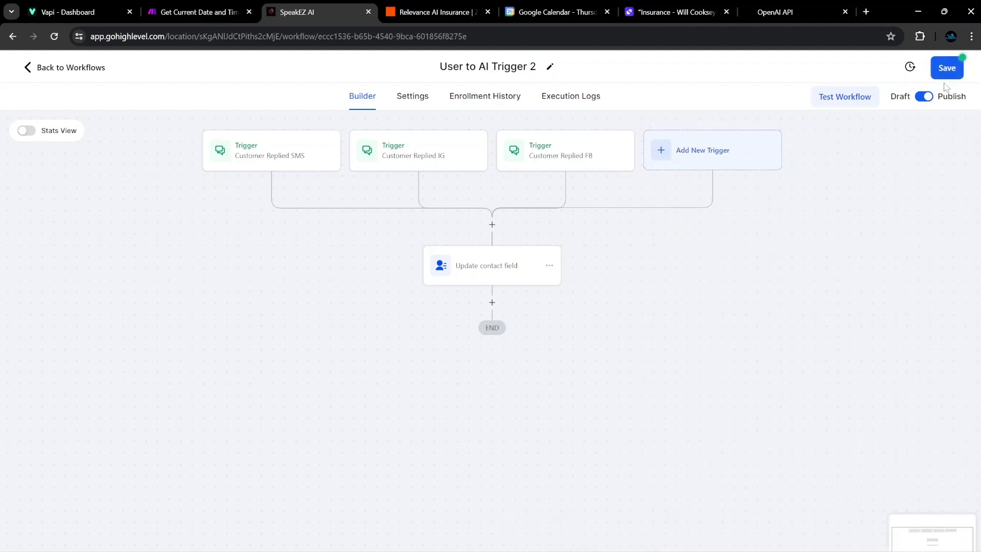
click(948, 70)
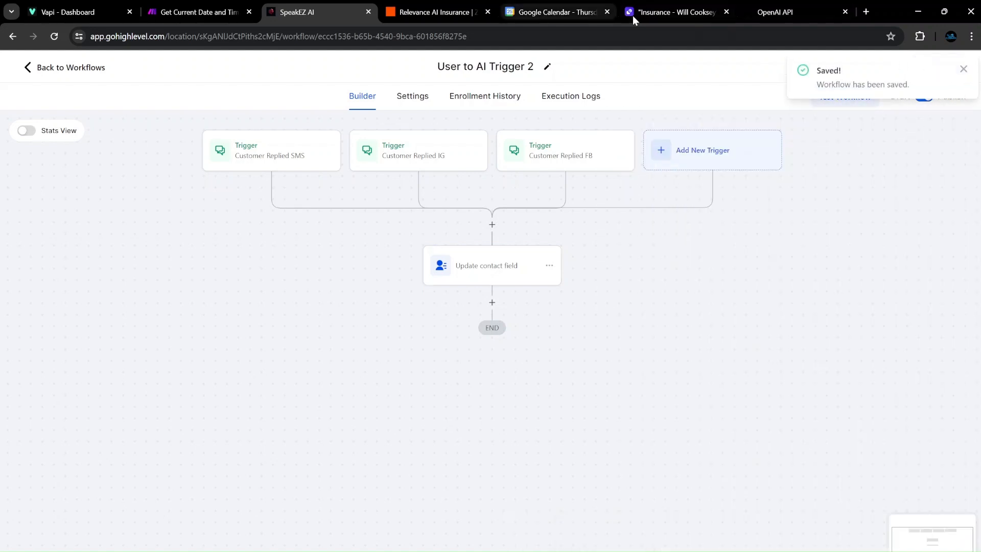
click(964, 71)
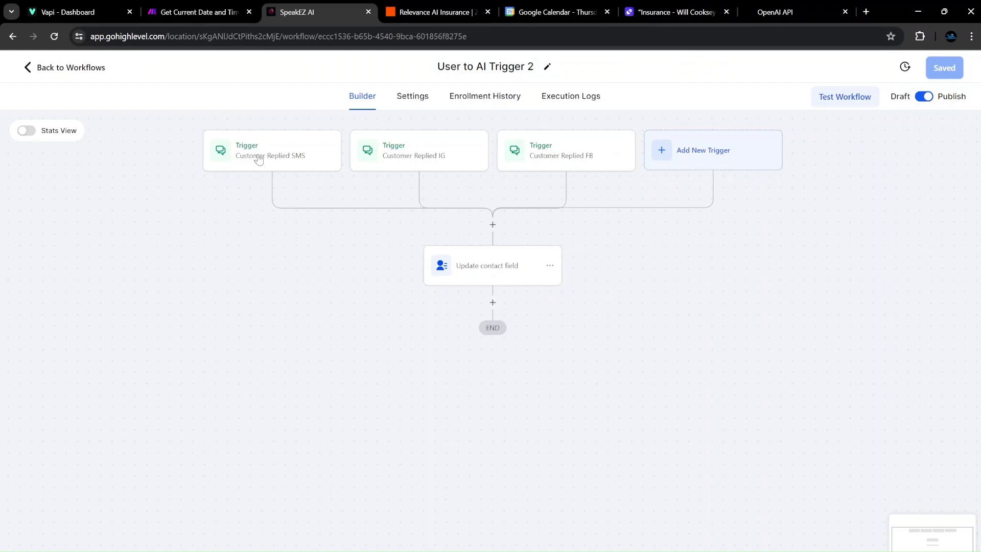
click(64, 69)
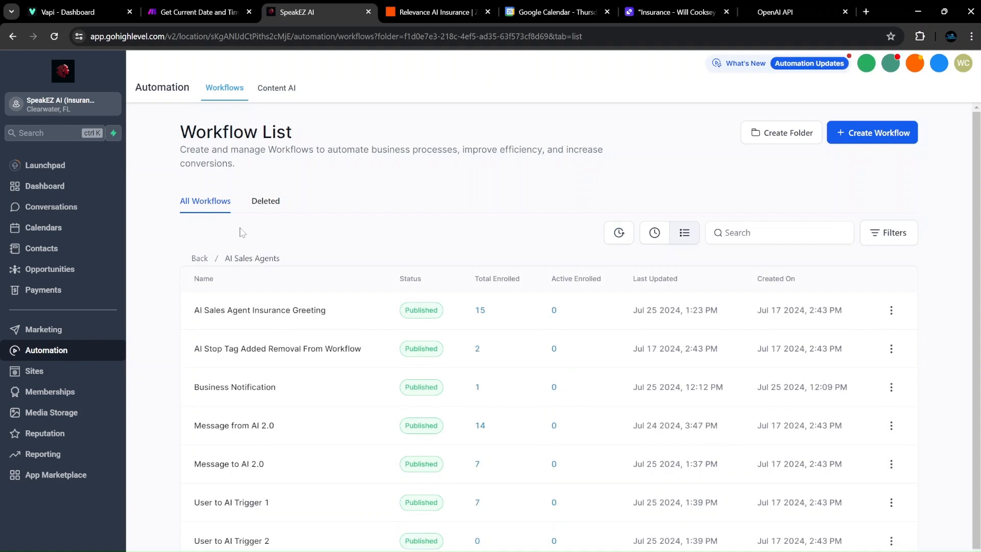
Open User to AI Trigger 1, review the Customer Replied SMS trigger filters, and save.
scroll(232, 420, down, 1)
click(231, 471)
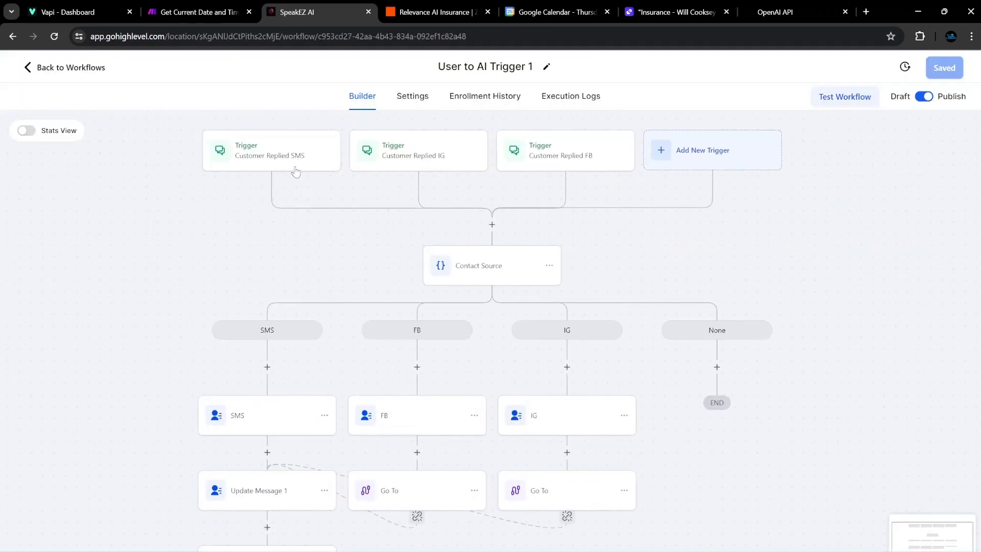
click(295, 172)
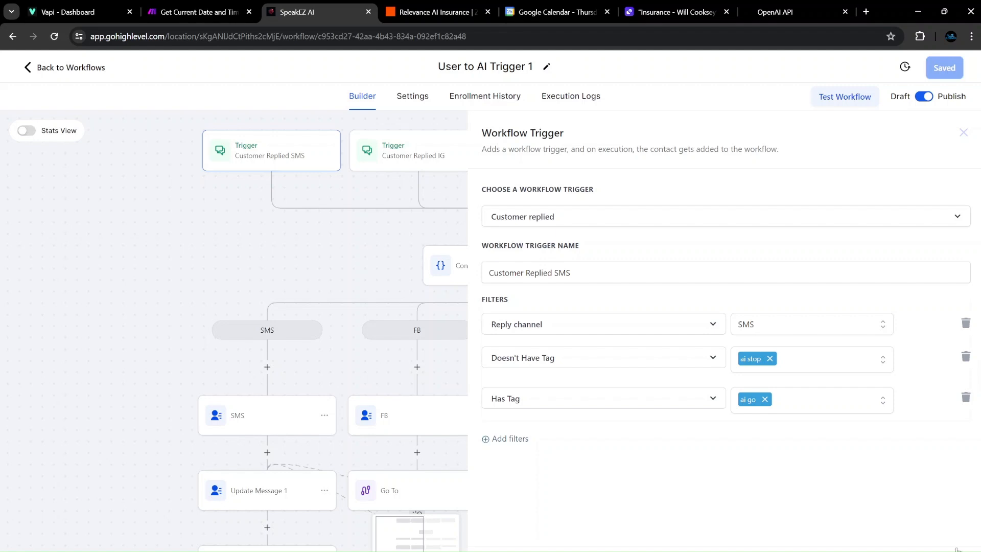
click(964, 132)
click(944, 67)
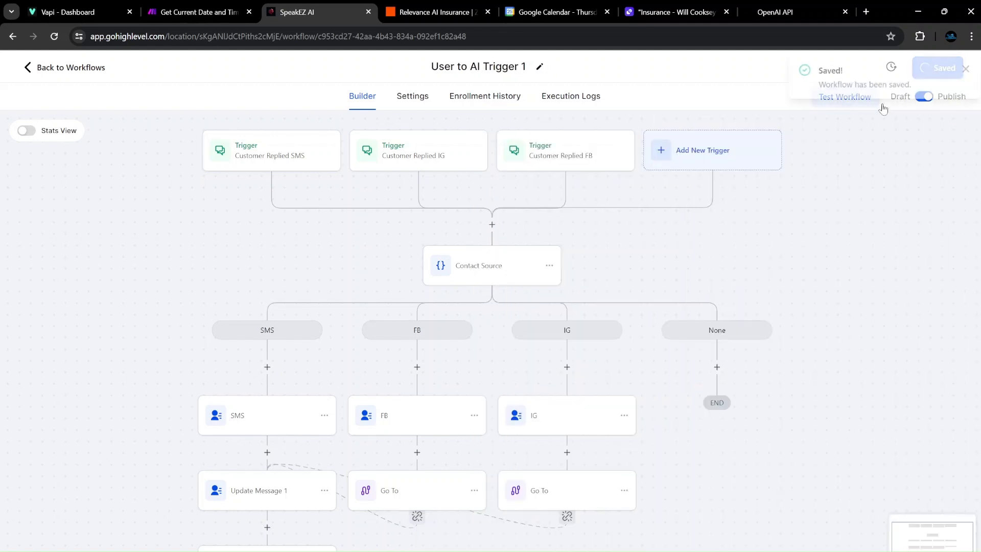
click(960, 69)
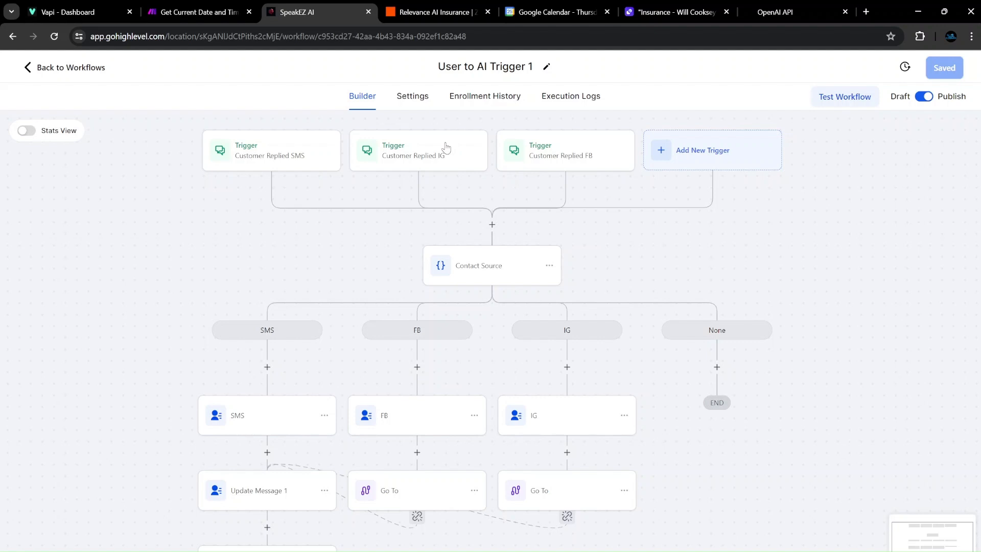
Review the Customer Replied IG trigger settings, re-save, and return to the workflow list.
click(424, 163)
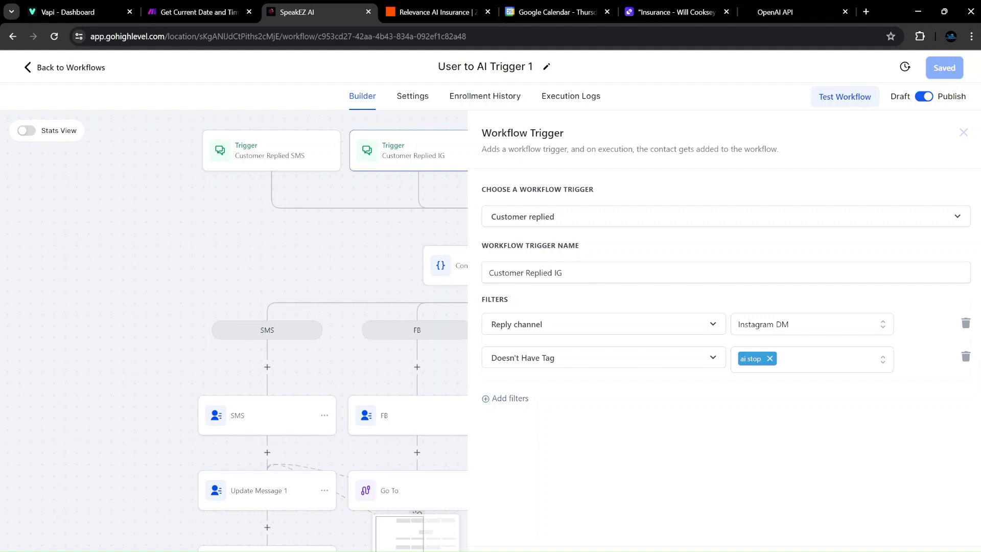
click(939, 550)
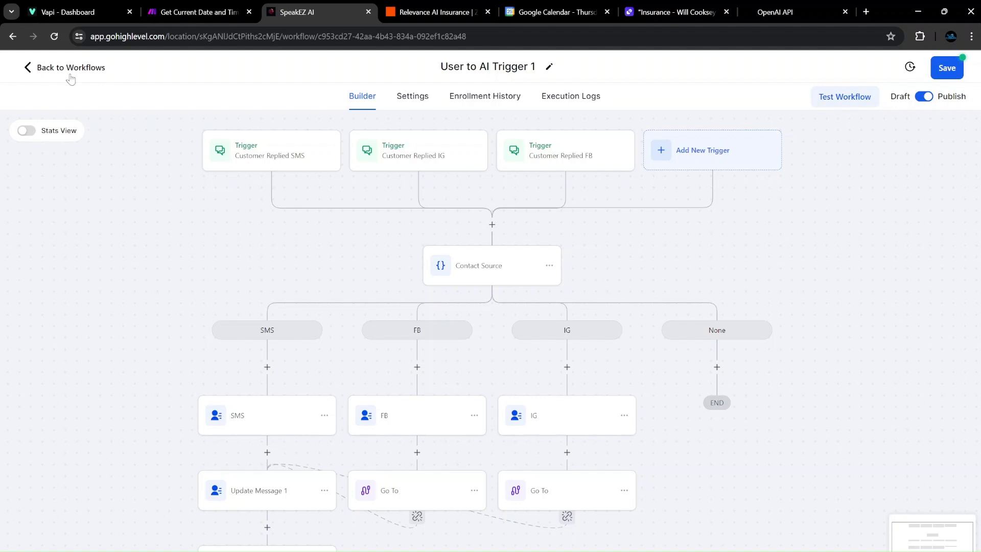
click(948, 68)
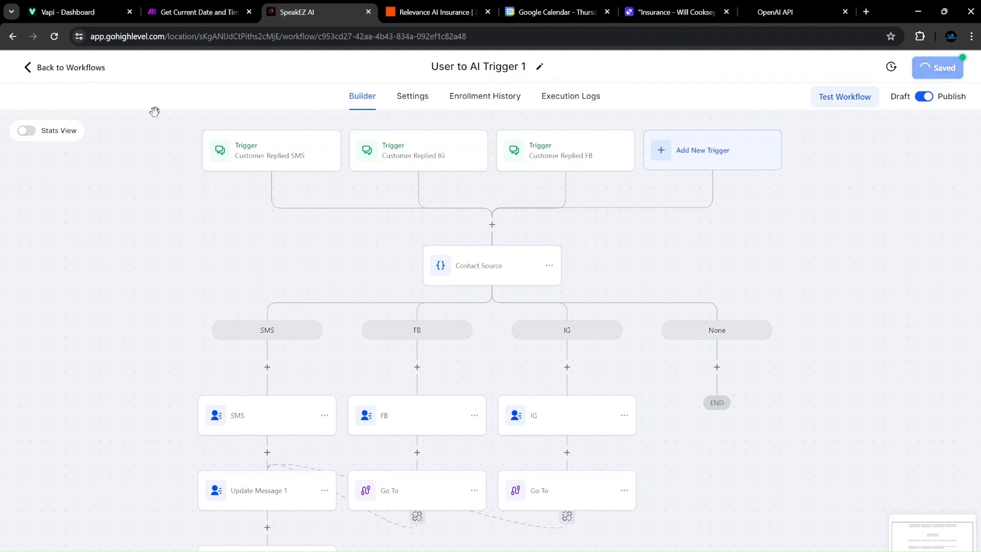
click(66, 67)
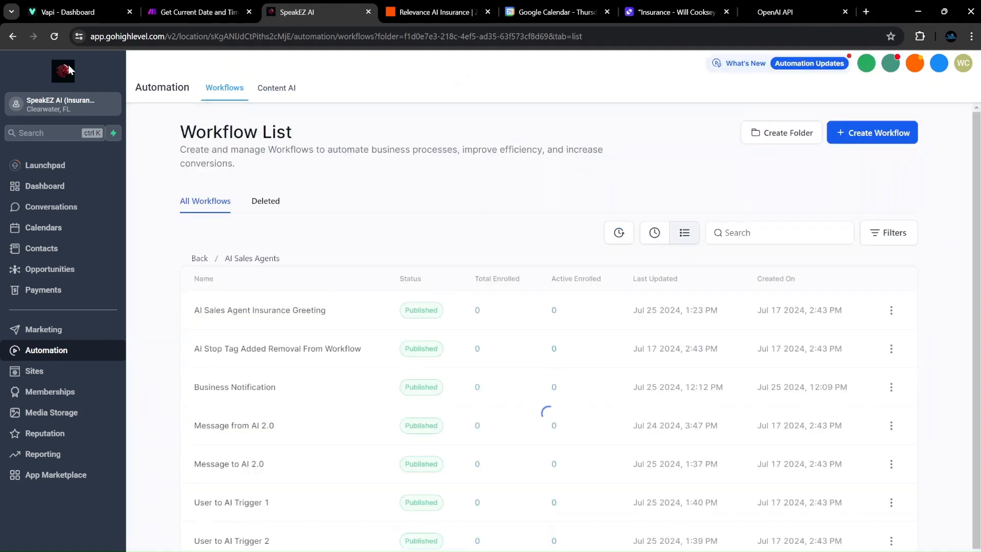
Open Business Notification, check its Contact Changed trigger, and delete the SMS step.
scroll(239, 425, down, 1)
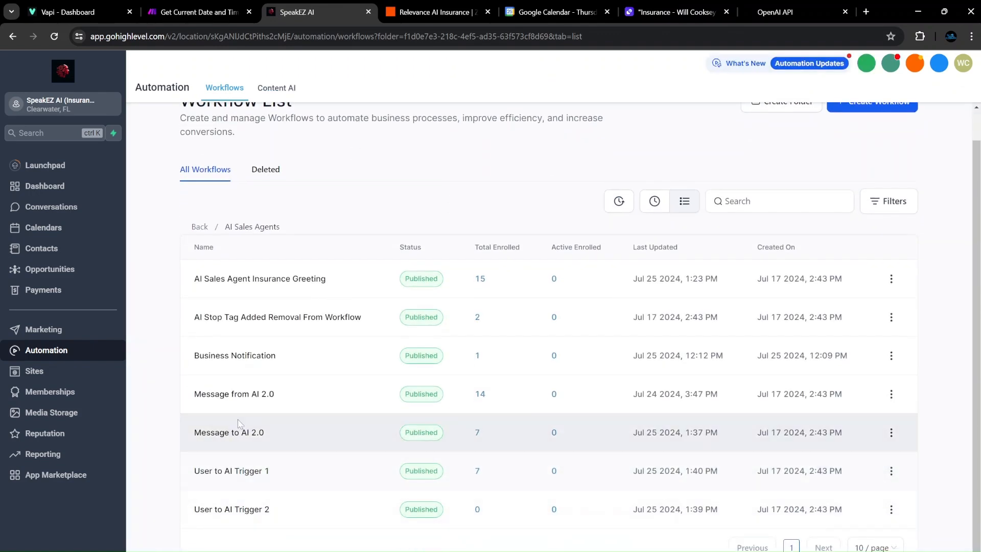
click(235, 357)
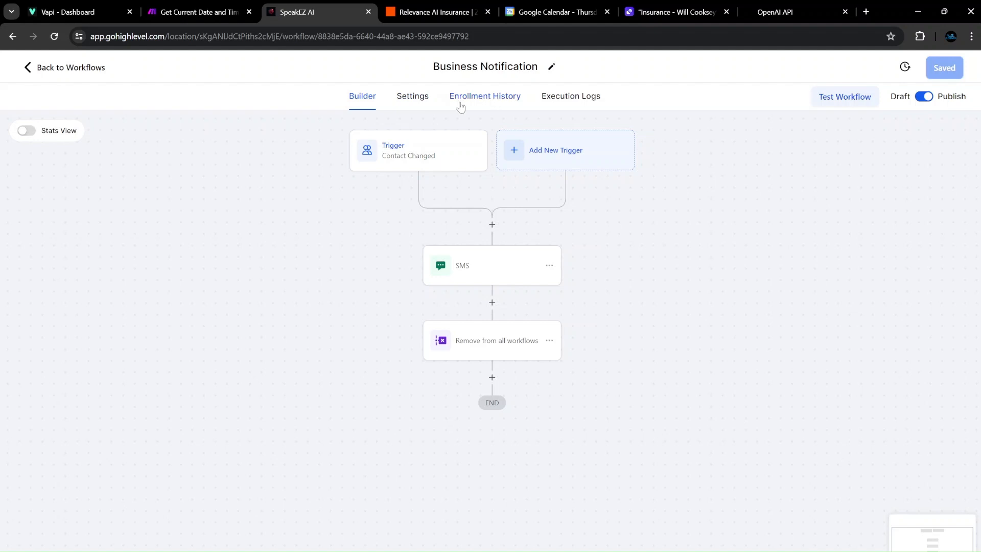
click(404, 140)
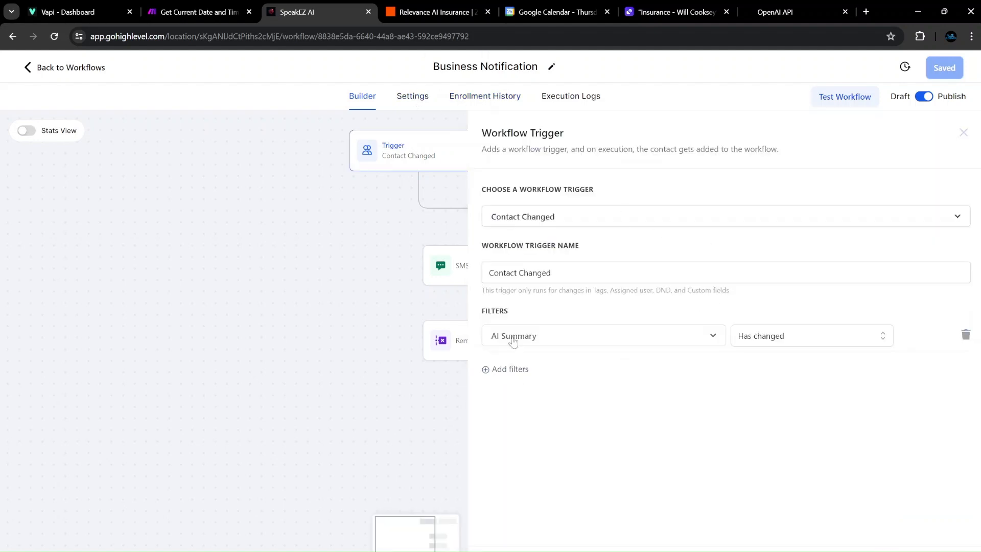
click(935, 550)
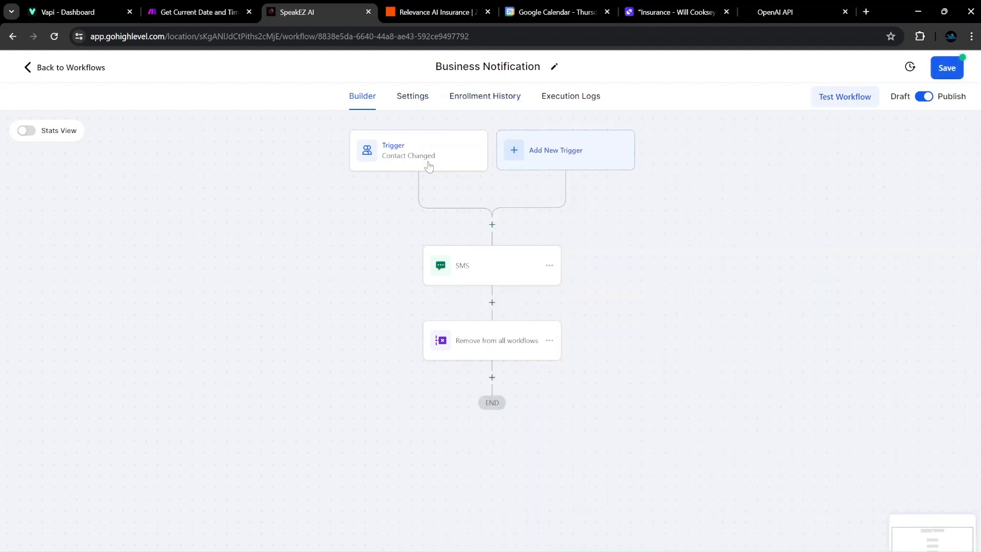
click(495, 273)
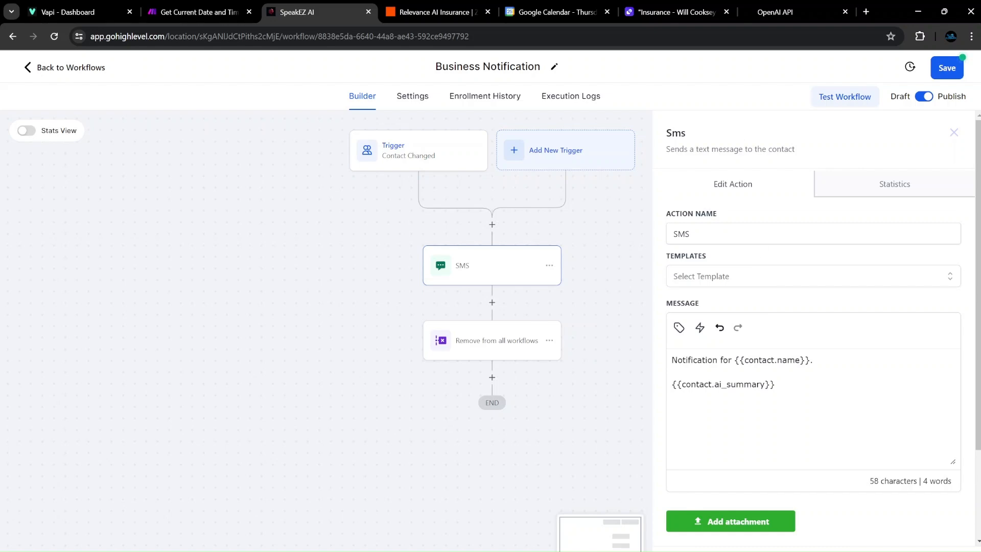
key(Delete)
click(616, 357)
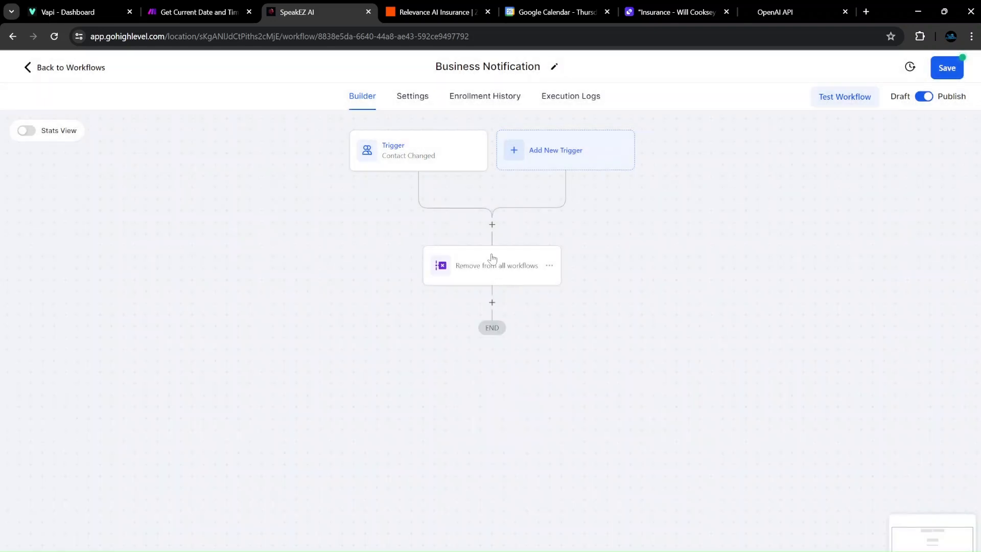
Add a Send Internal Notification action after the trigger, type SMS, sent to All Users.
click(492, 222)
text(j)
key(BackSpace)
key(BackSpace)
key(BackSpace)
text(interal)
key(BackSpace)
key(BackSpace)
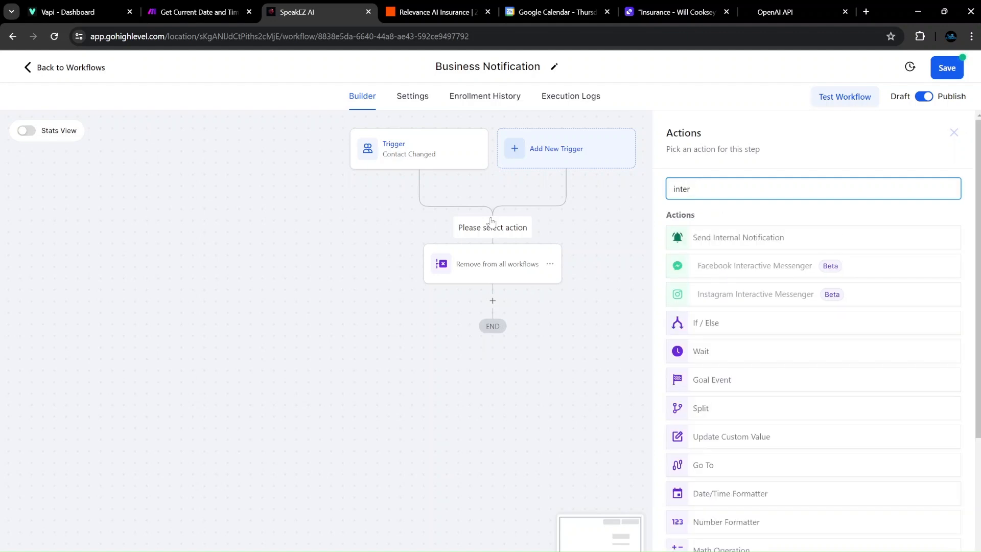
click(712, 239)
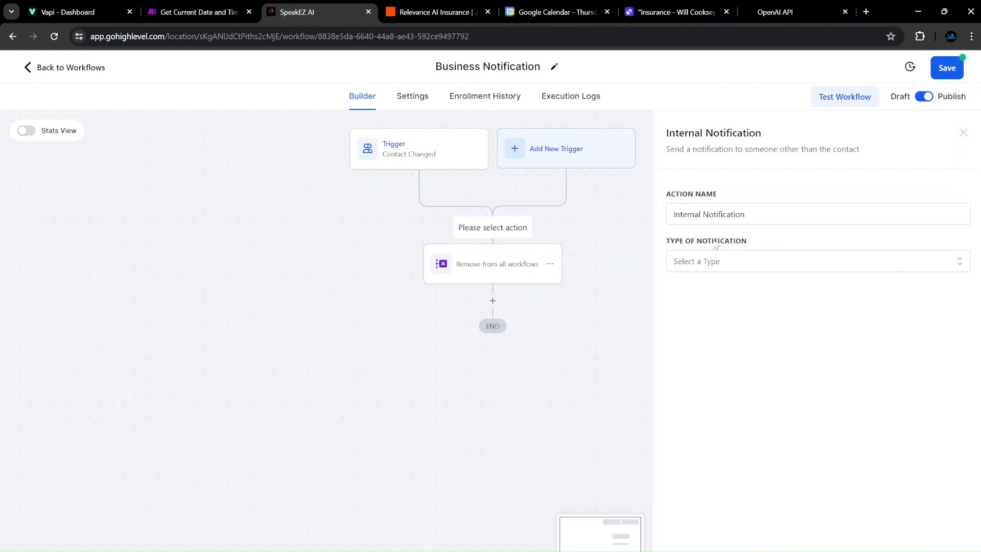
click(709, 262)
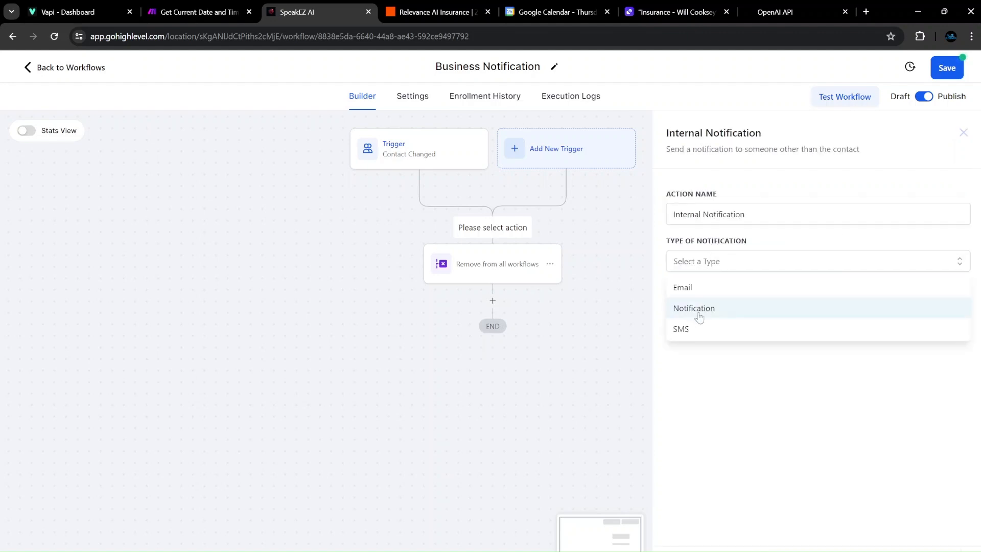
click(684, 328)
click(715, 311)
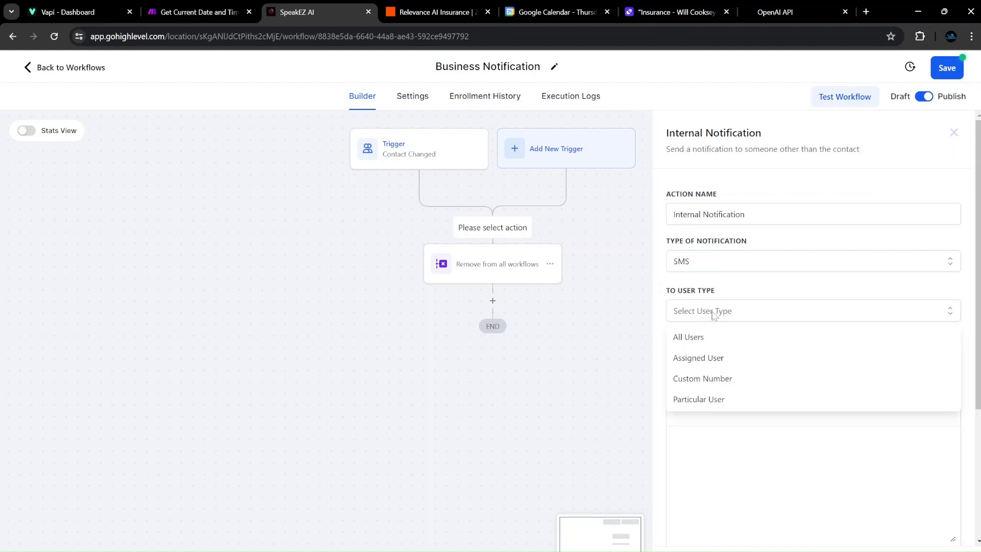
click(710, 337)
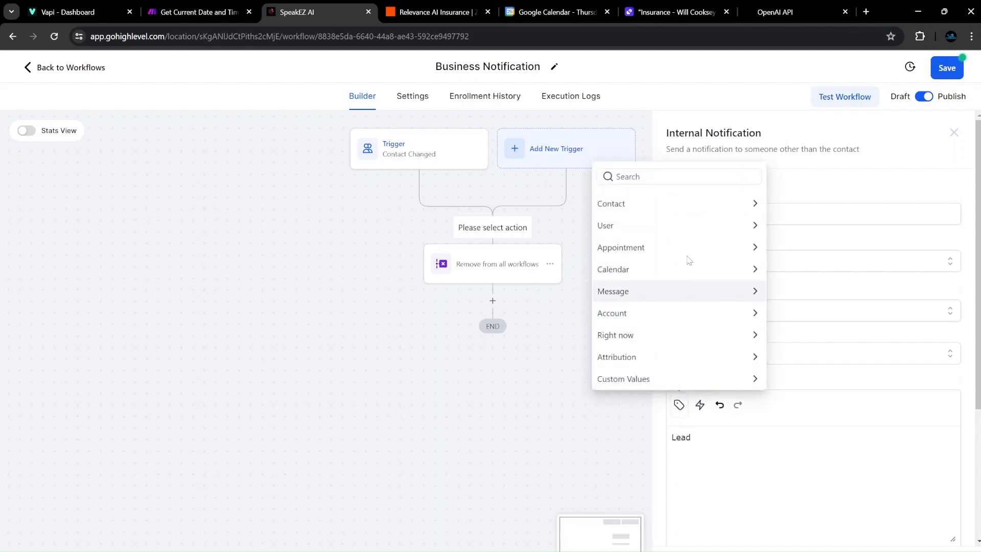
Insert the contact's full name and AI Summary merge fields into the message, then save the workflow.
click(666, 203)
click(668, 157)
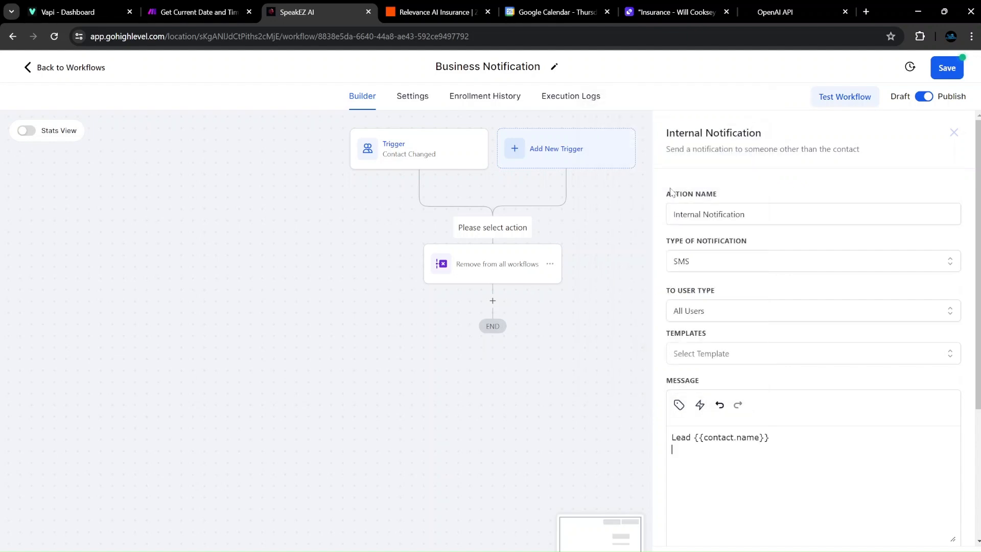
click(679, 404)
scroll(659, 266, down, 3)
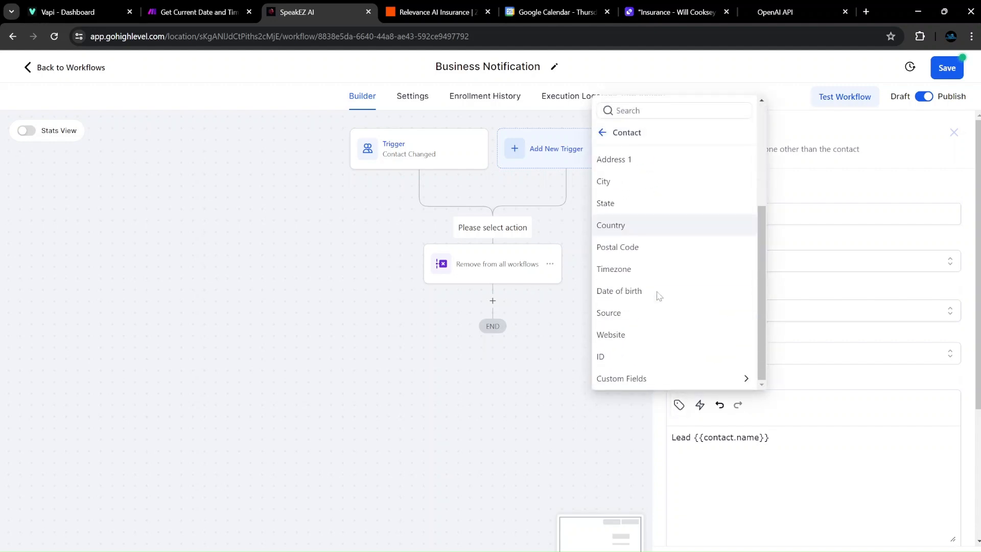
click(660, 378)
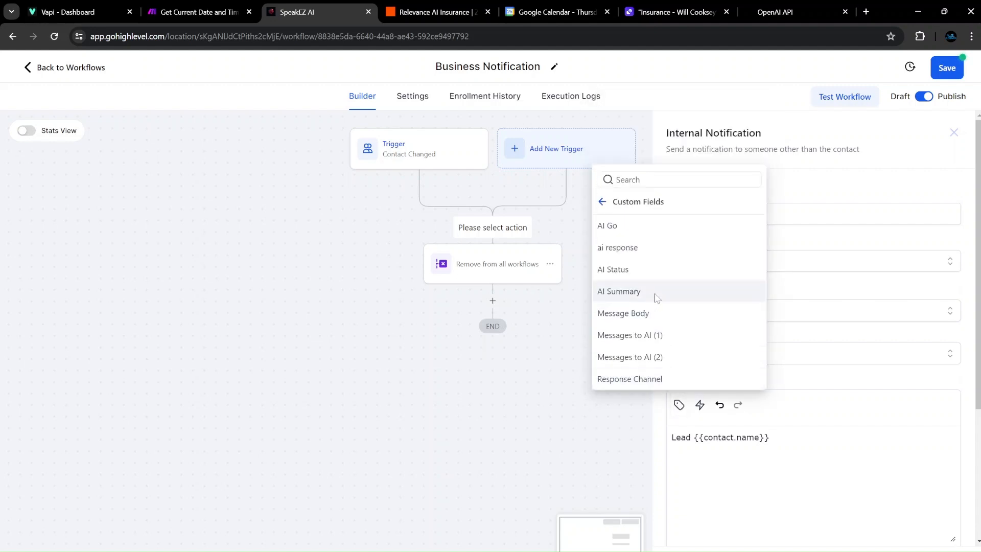
click(654, 290)
click(940, 534)
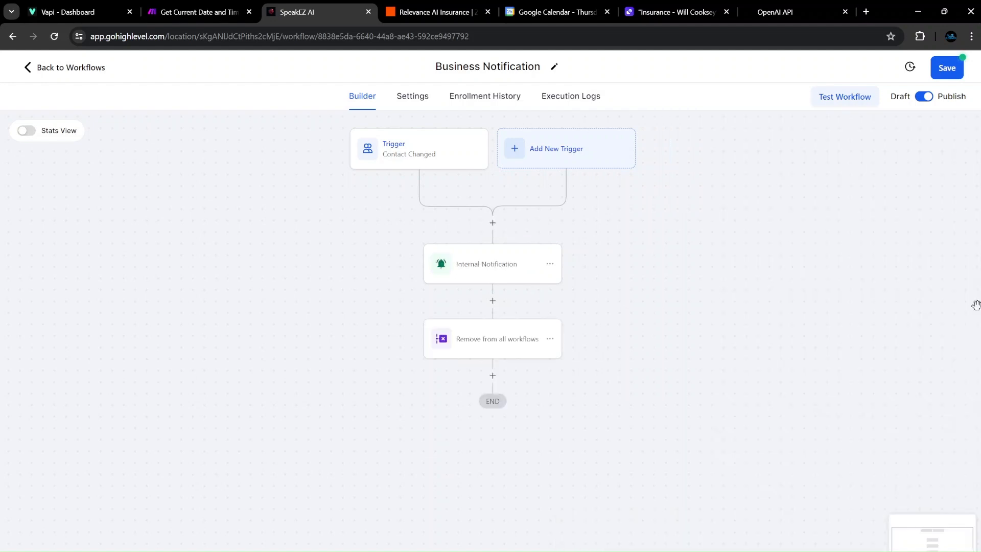
click(947, 67)
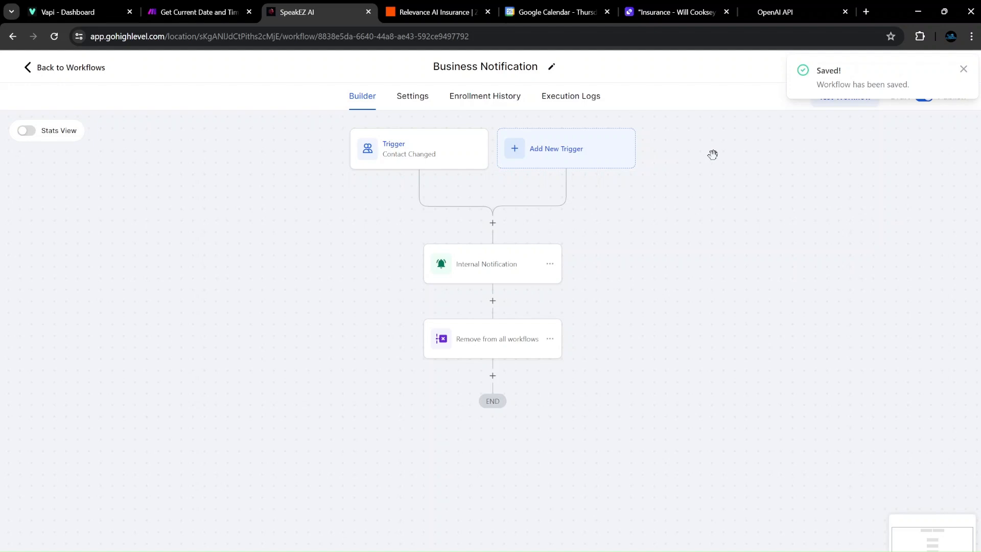
Re-save Business Notification after checking its Remove from all workflows step, then confirm it shows Published.
click(963, 69)
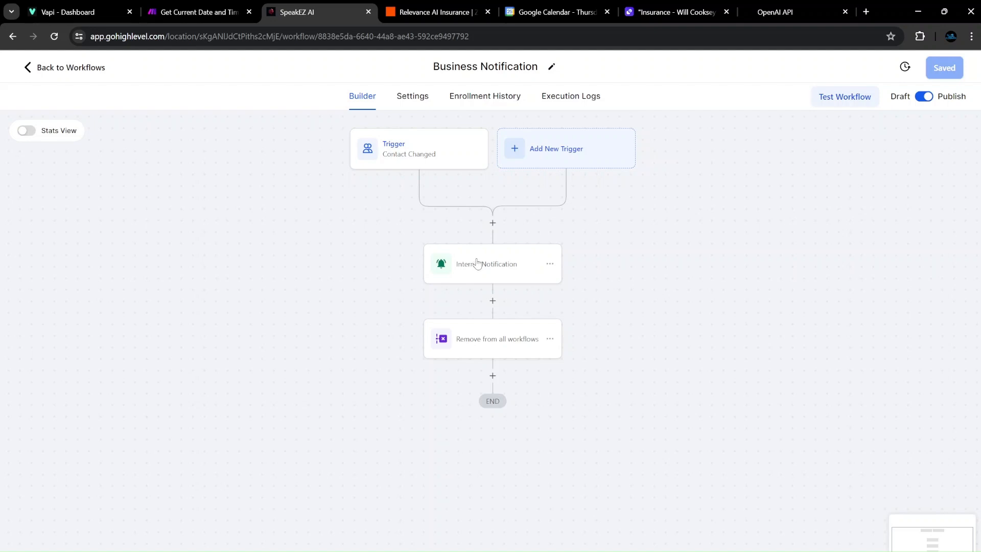
click(493, 340)
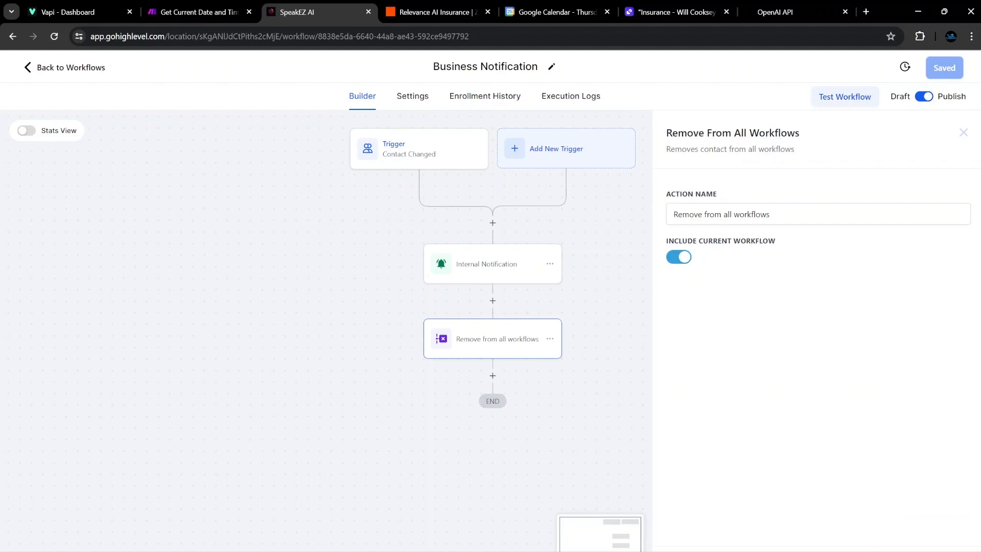
click(963, 133)
click(945, 68)
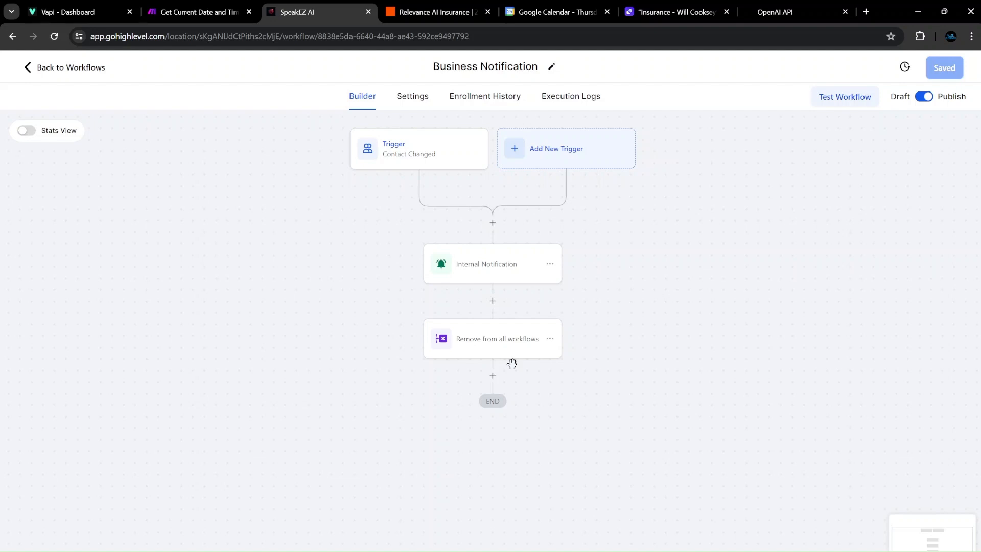
click(46, 66)
scroll(255, 390, down, 1)
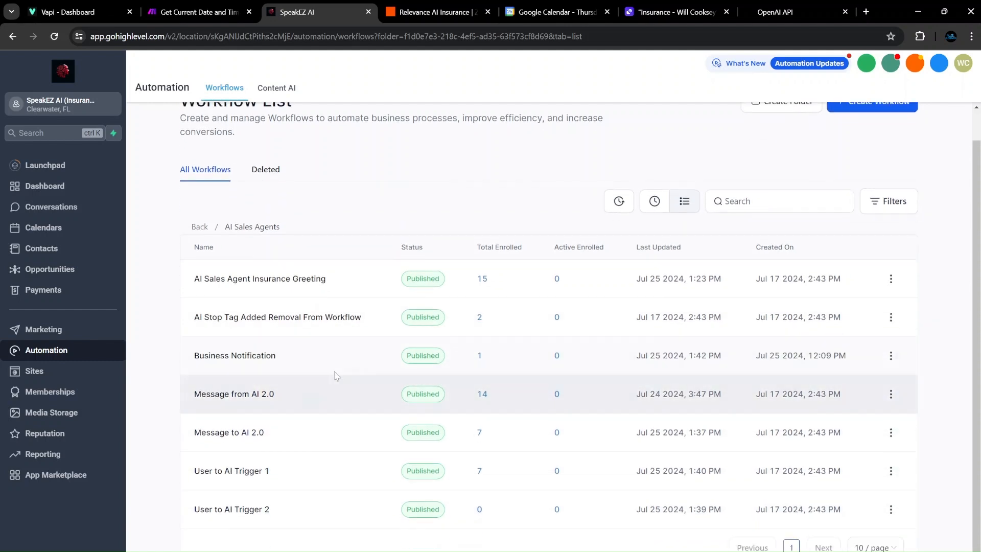
scroll(375, 472, up, 1)
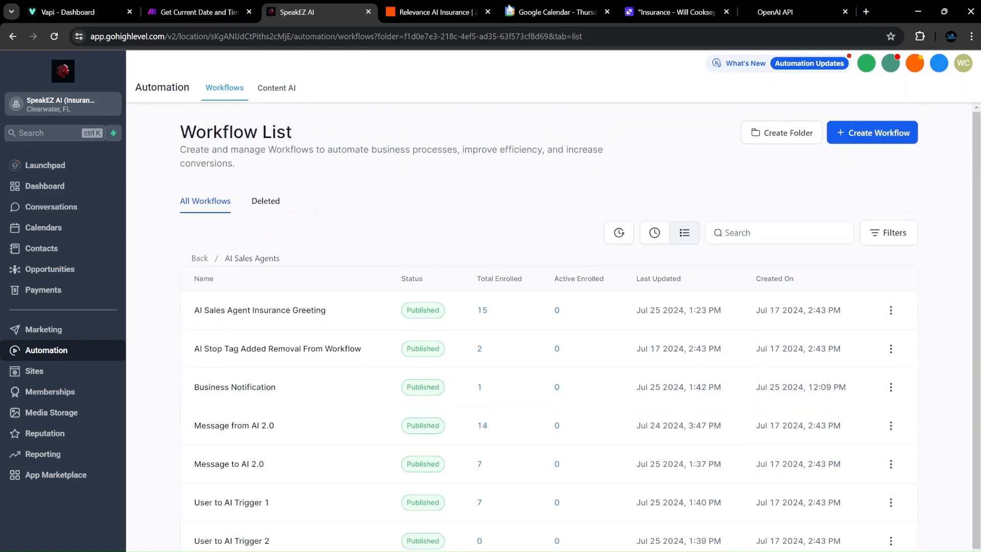
Close the Catch Hook details in the Relevance AI Insurance zap and centre both steps.
click(434, 12)
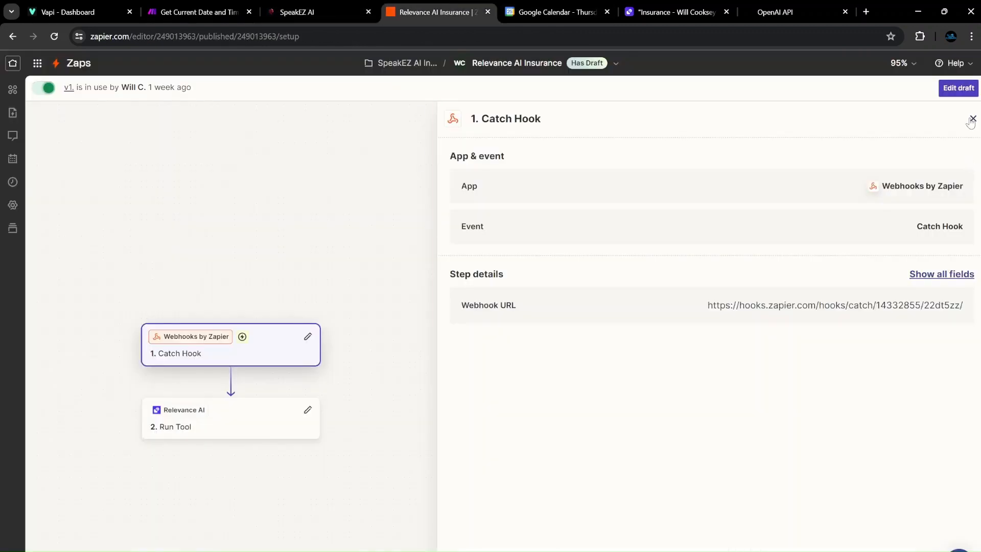
click(973, 118)
drag(189, 248, 365, 144)
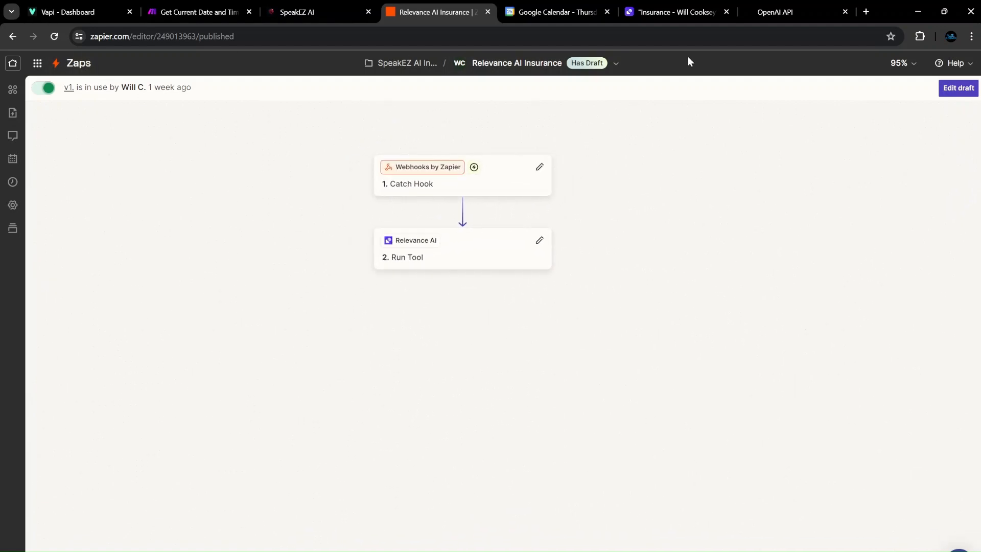
Review the agent conversation, return to the Agents list, and bring the Tool studio window forward.
click(661, 11)
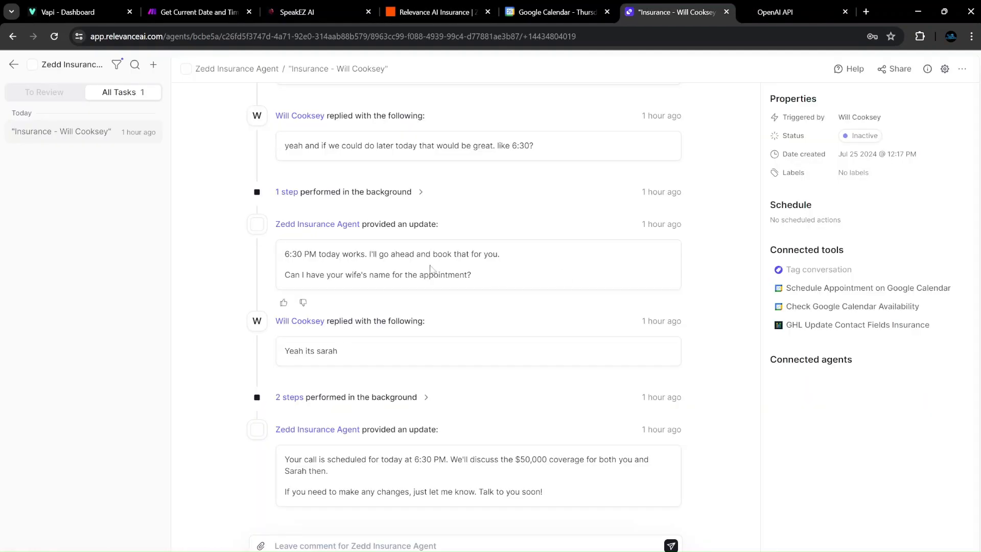
scroll(493, 306, up, 4)
scroll(631, 280, down, 4)
scroll(346, 373, up, 10)
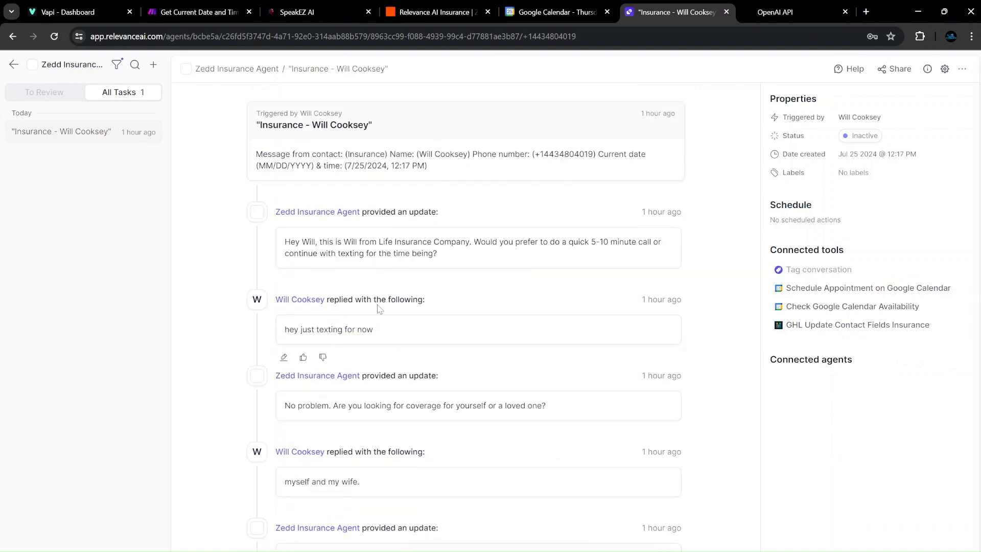
click(14, 64)
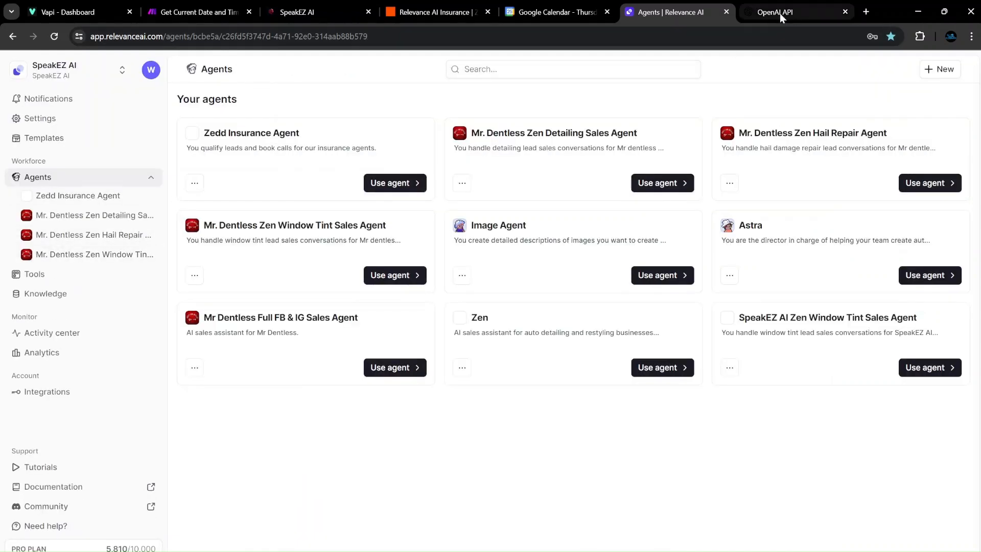
mouse_move(620, 551)
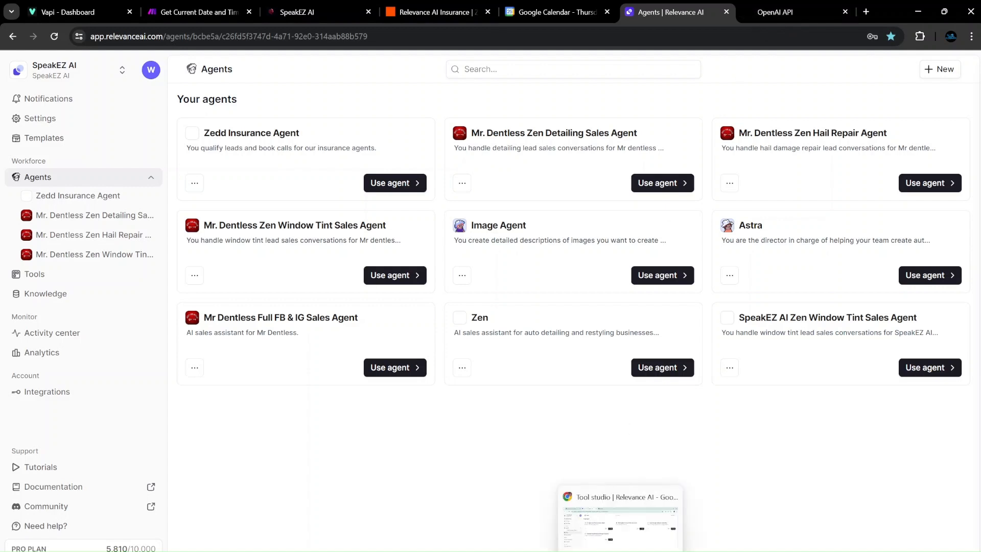
click(613, 516)
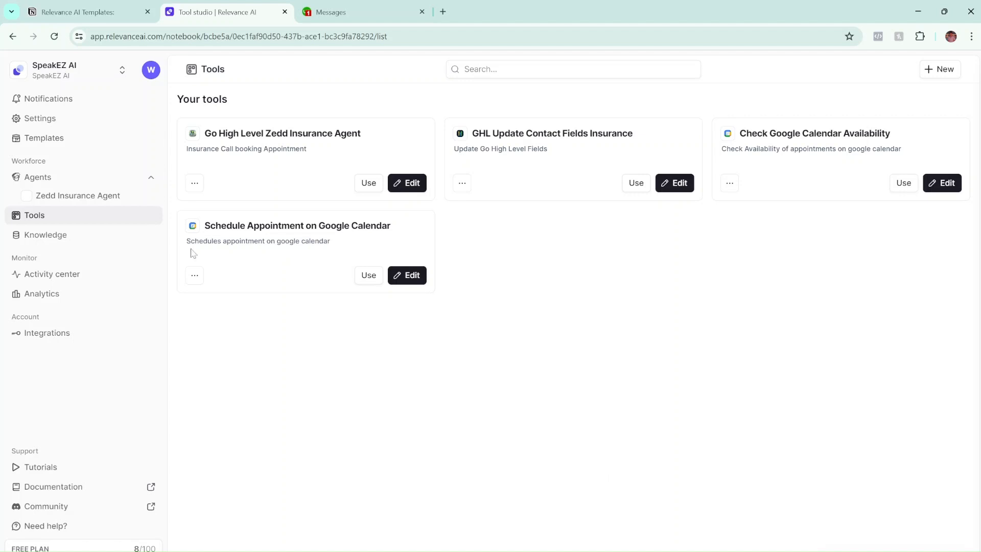
Open the Zedd Insurance Agent's settings, look at its Subagents, and cancel without saving.
click(115, 198)
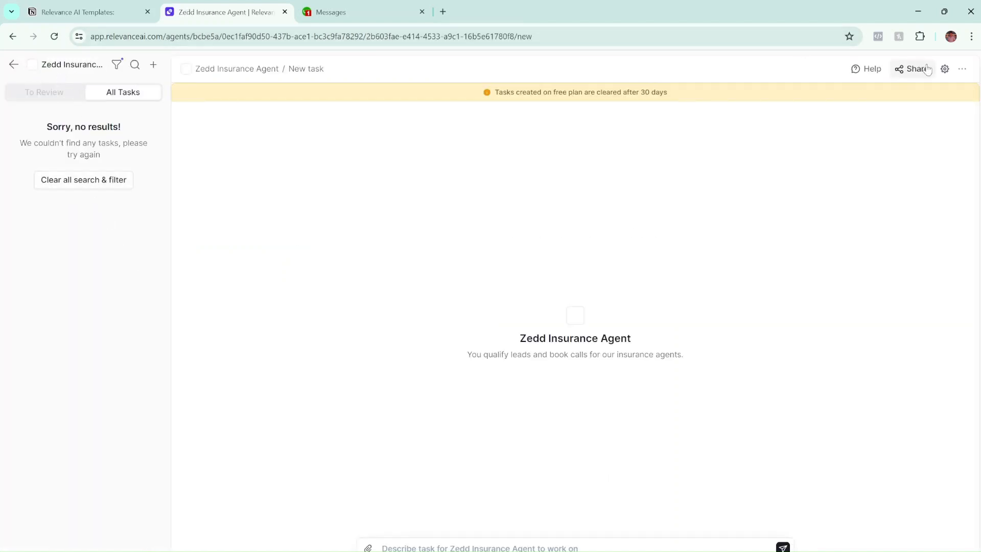
click(945, 68)
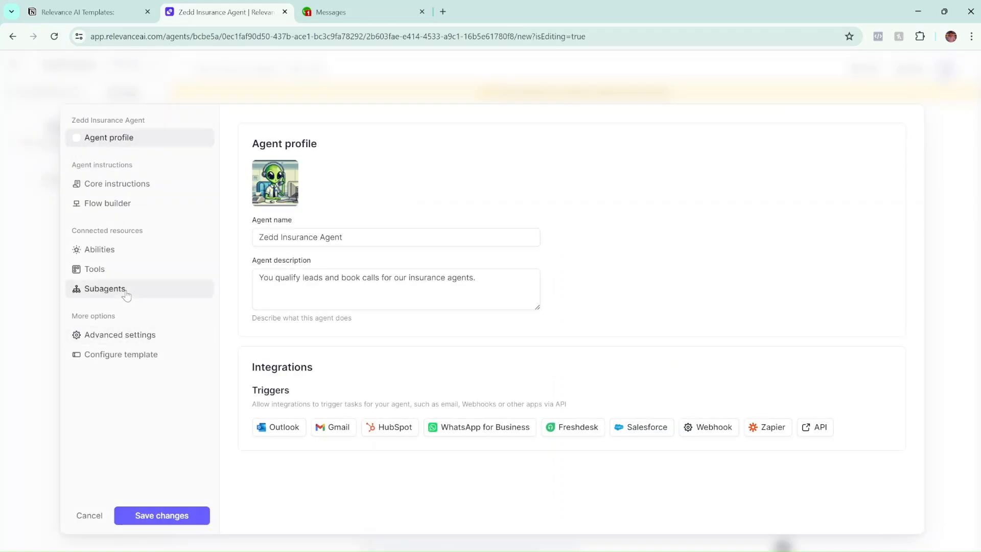
click(126, 296)
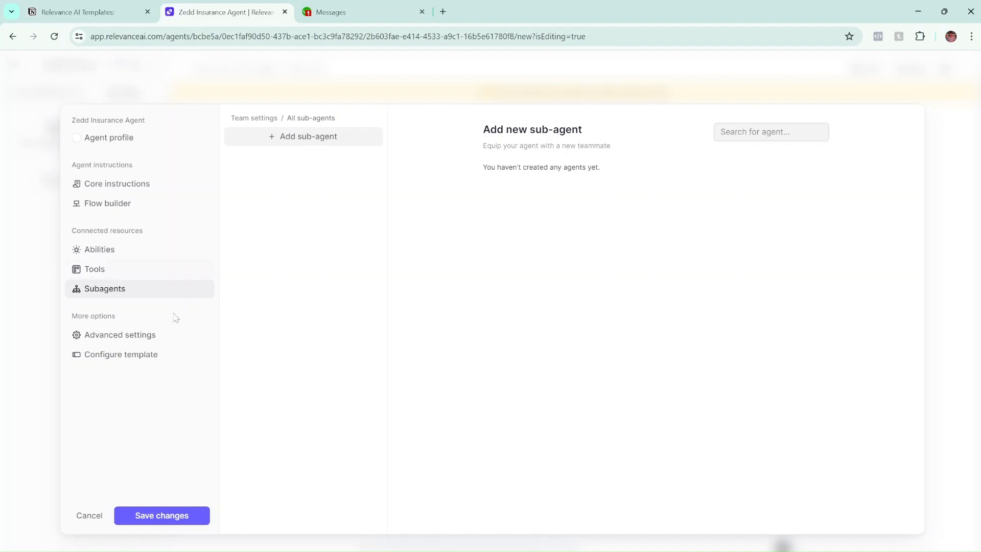
click(95, 519)
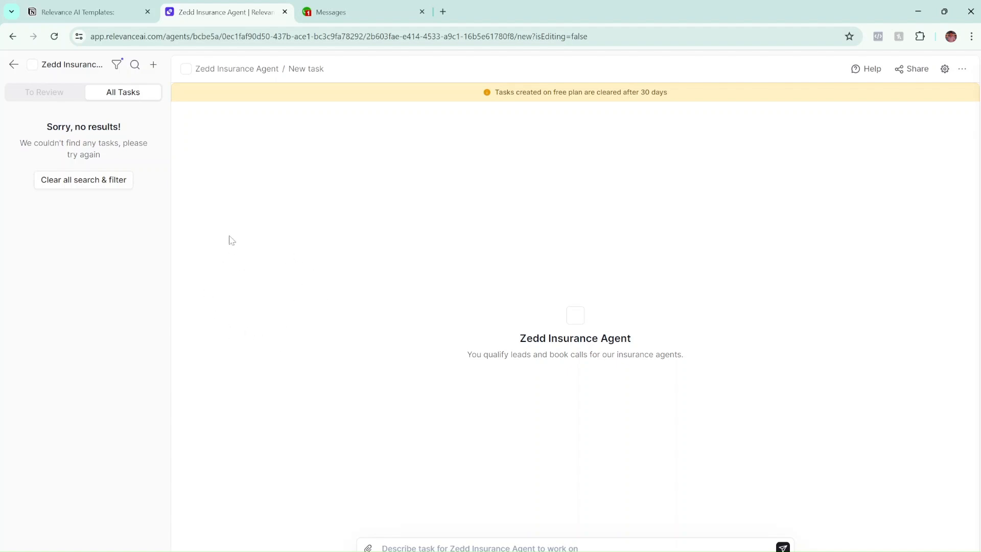
Go back to the Agents list, then delete the mr_dentless_info_txt table from the Knowledge page.
click(13, 64)
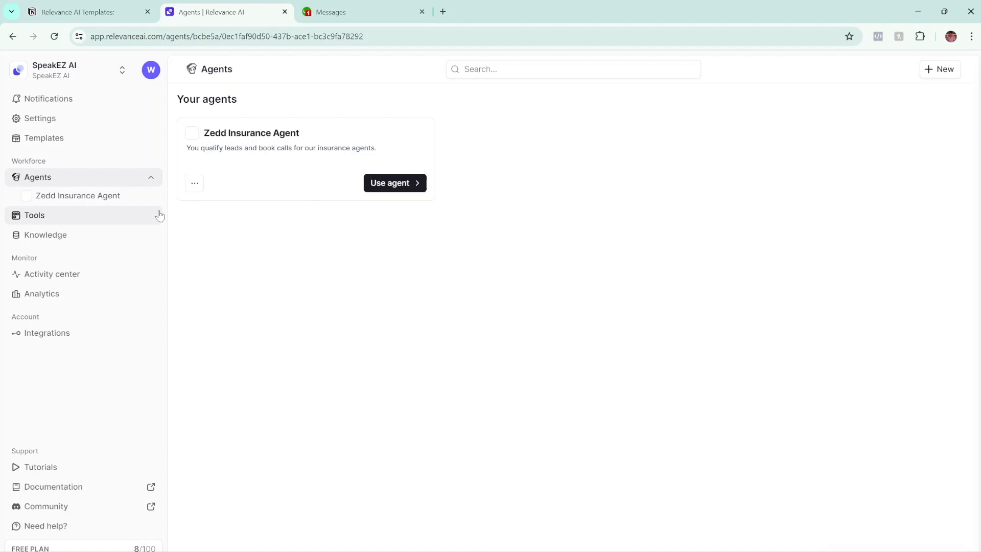
click(95, 199)
click(14, 64)
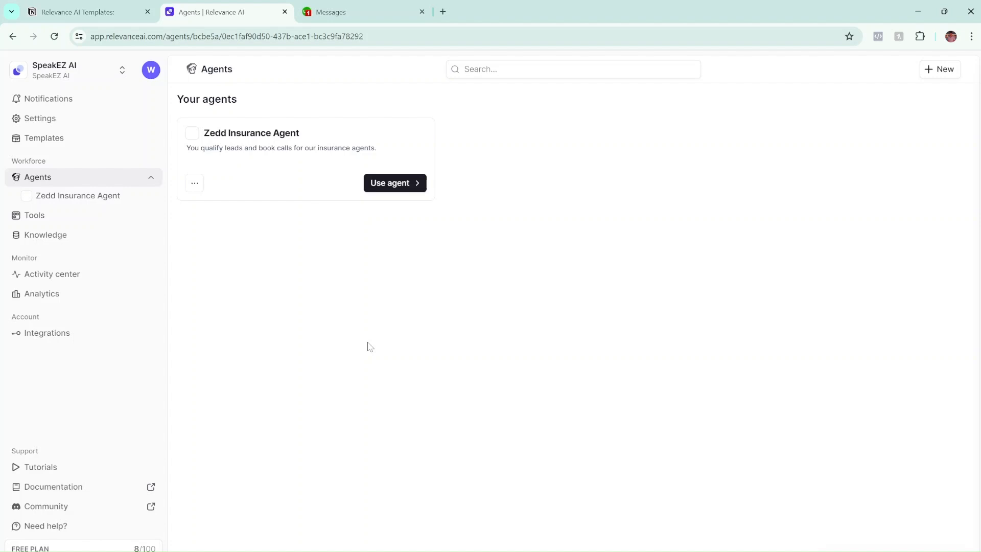
click(45, 233)
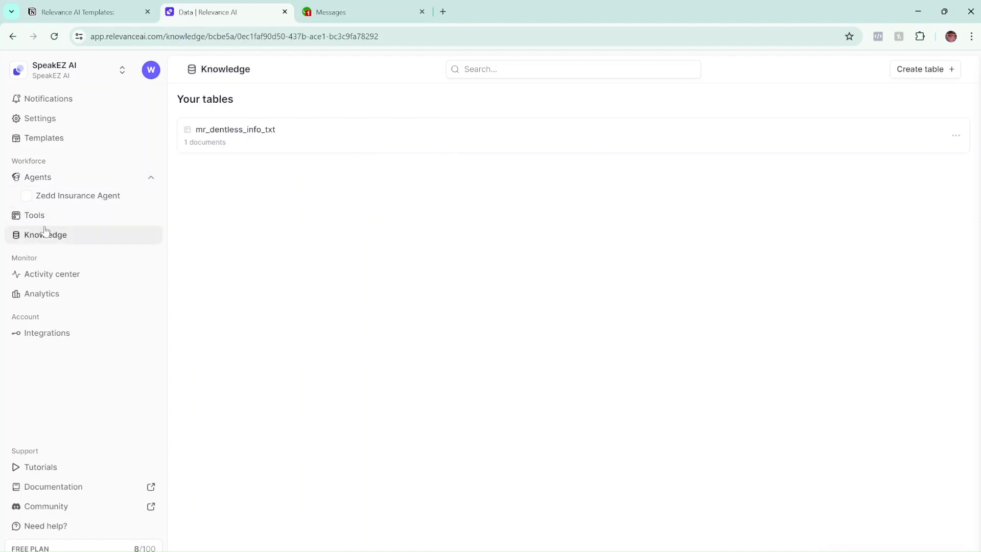
click(956, 135)
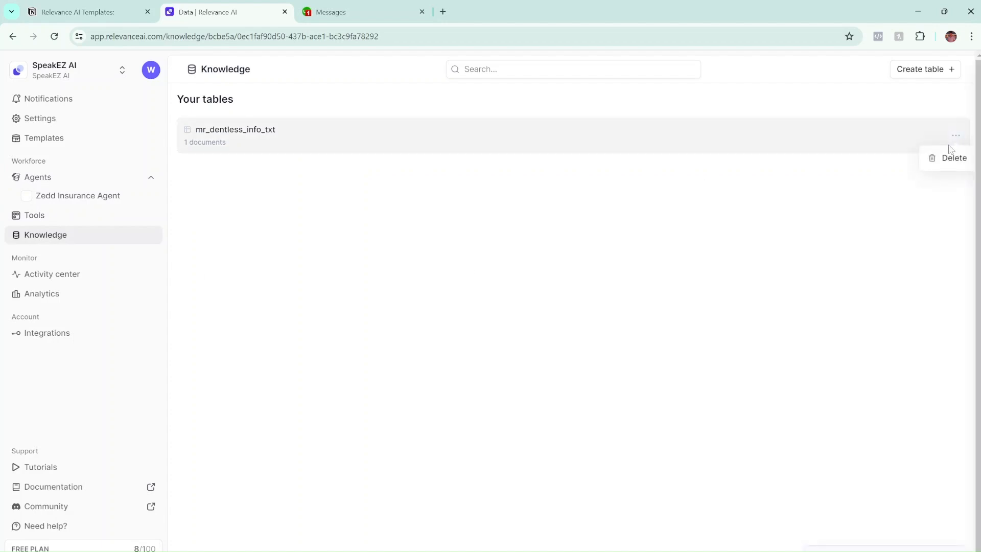
click(932, 163)
click(622, 346)
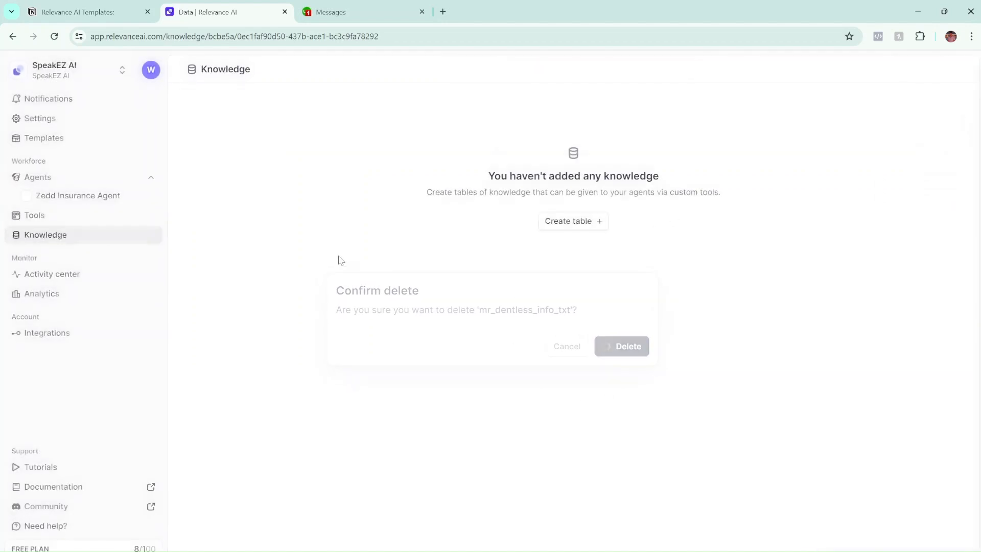